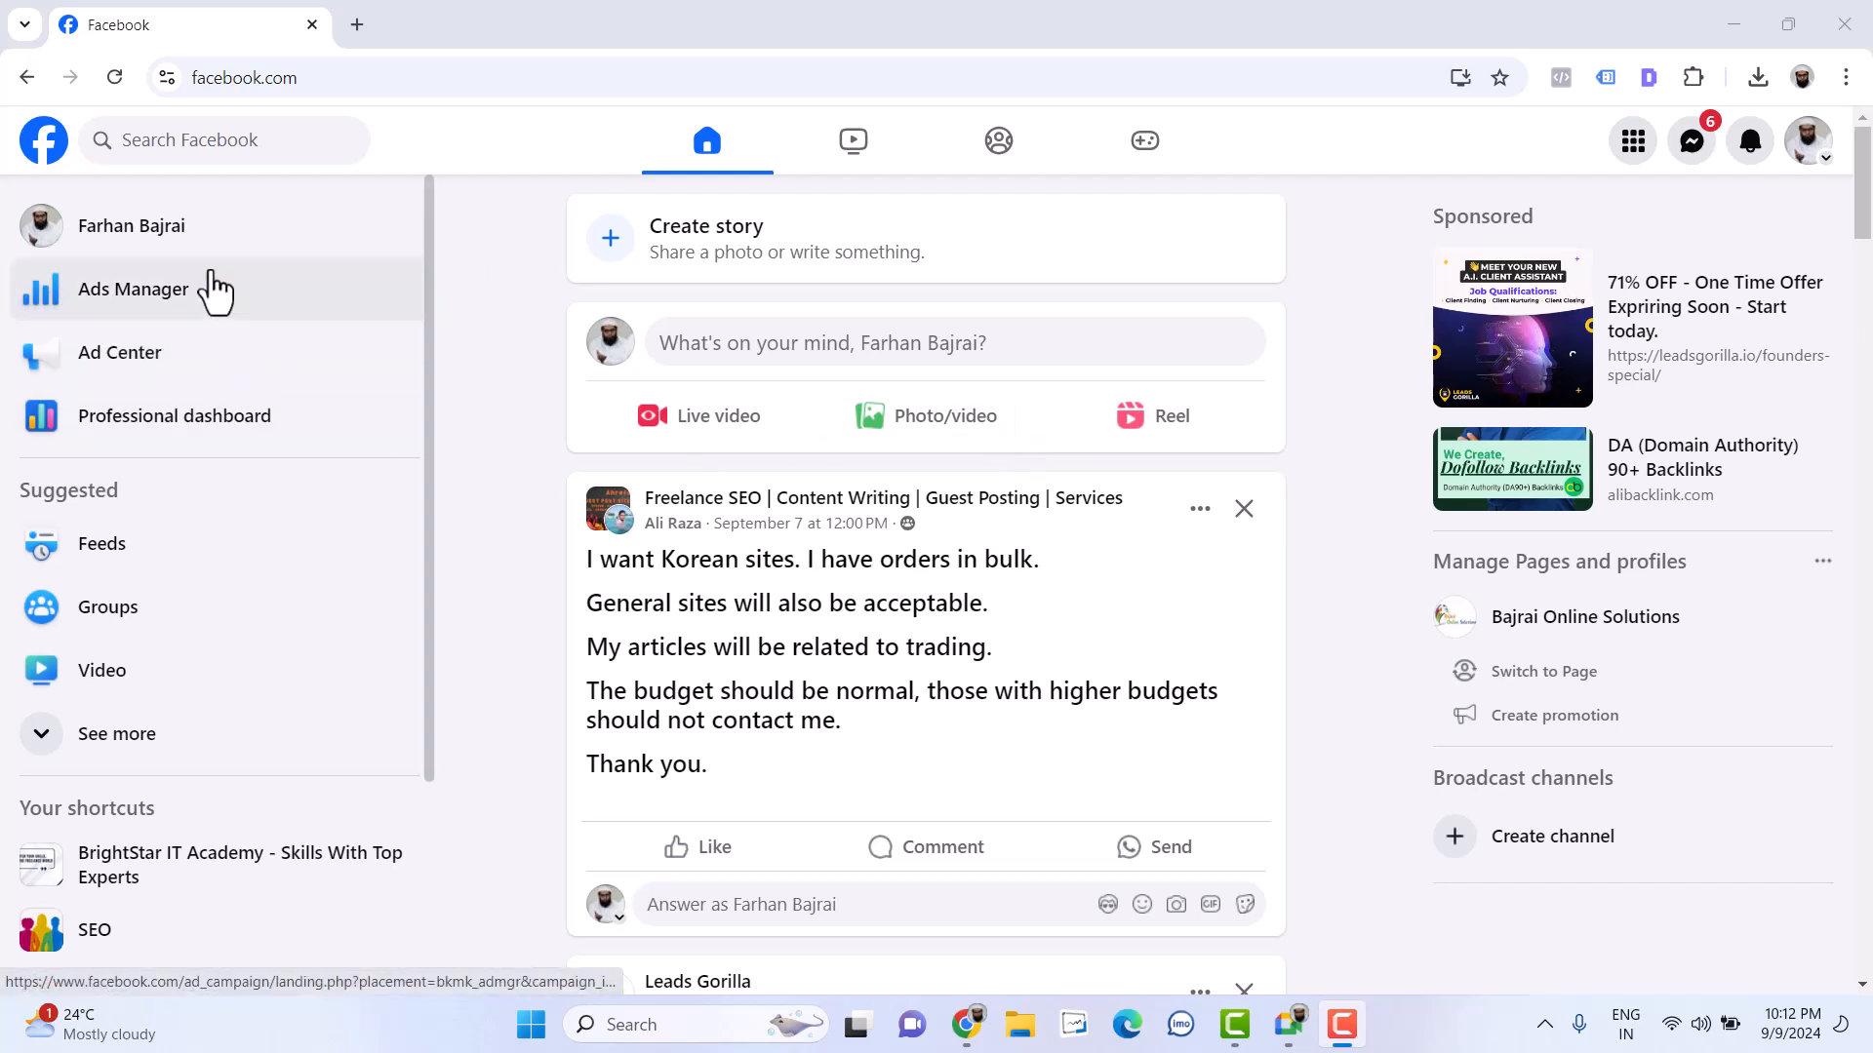
# Open Ads Manager from Facebook's list of professional tools and dismiss the payment method notice
pyautogui.click(1625, 148)
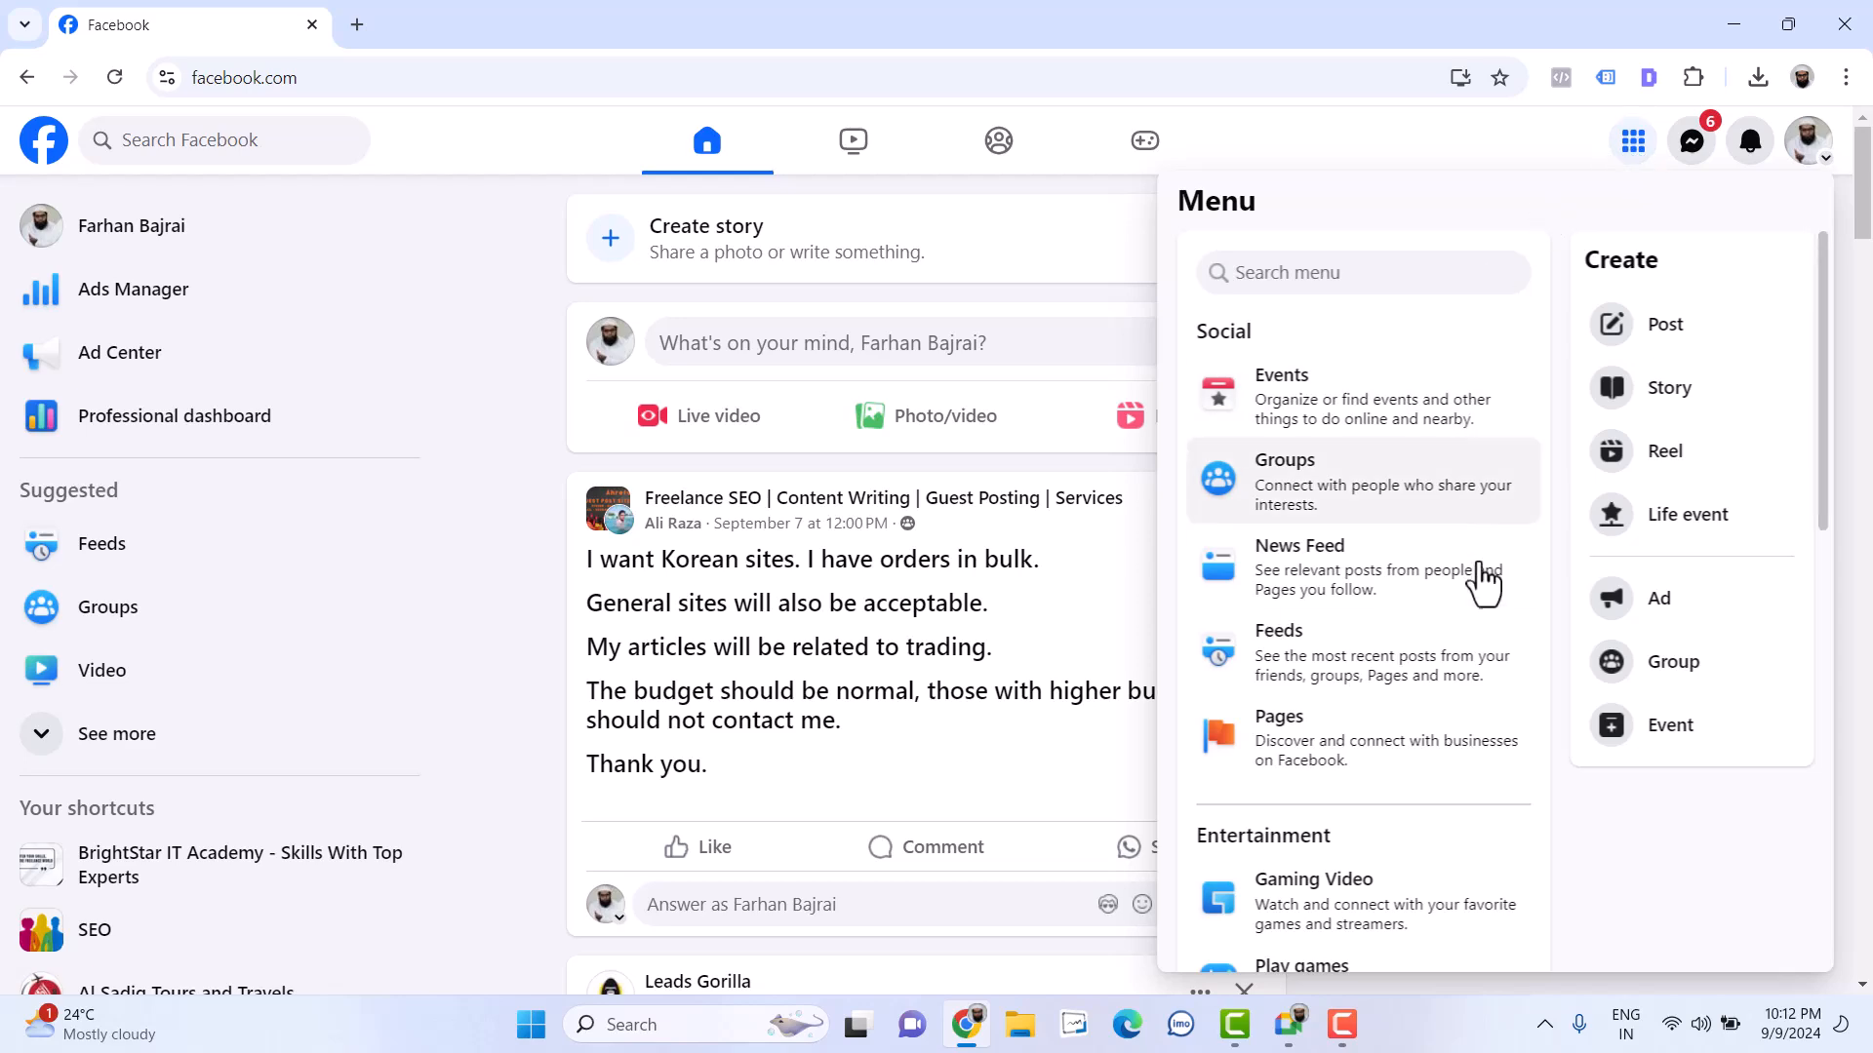
pyautogui.scroll(-3, 1472, 575)
pyautogui.scroll(-3, 1482, 580)
pyautogui.scroll(-3, 1483, 582)
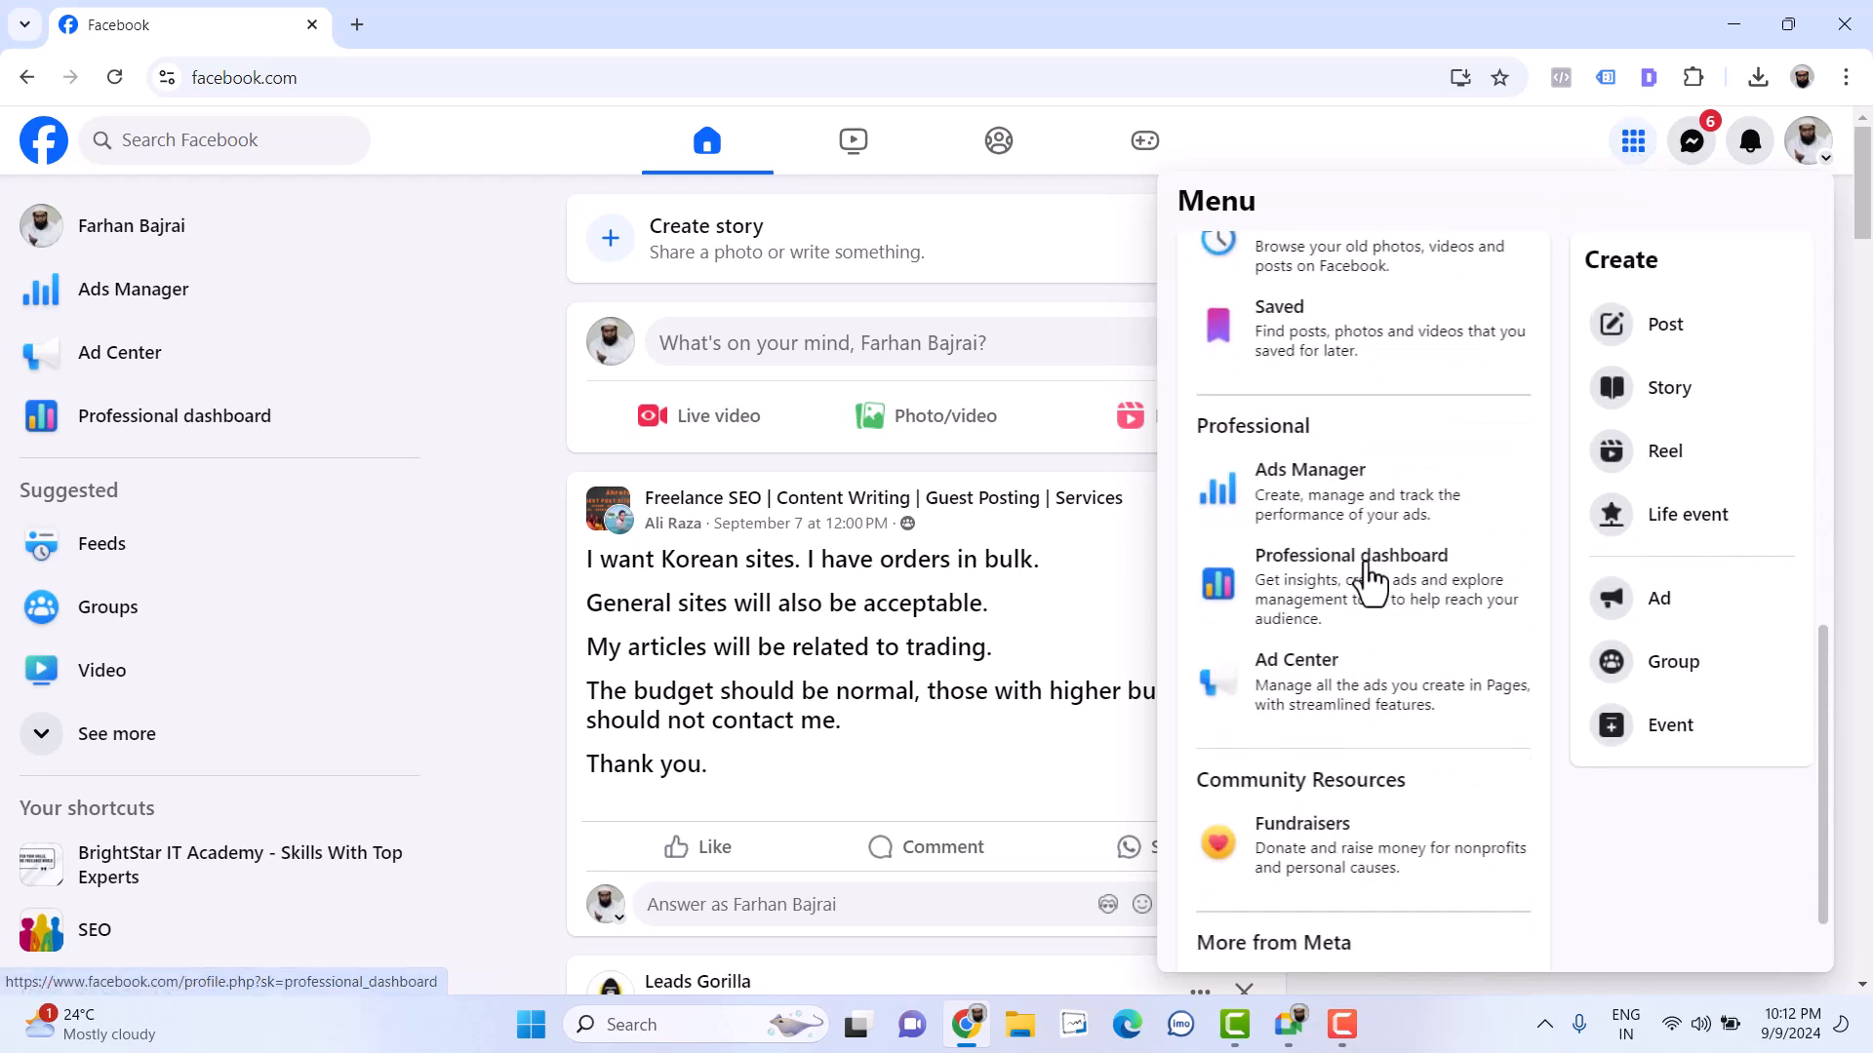
pyautogui.click(1348, 506)
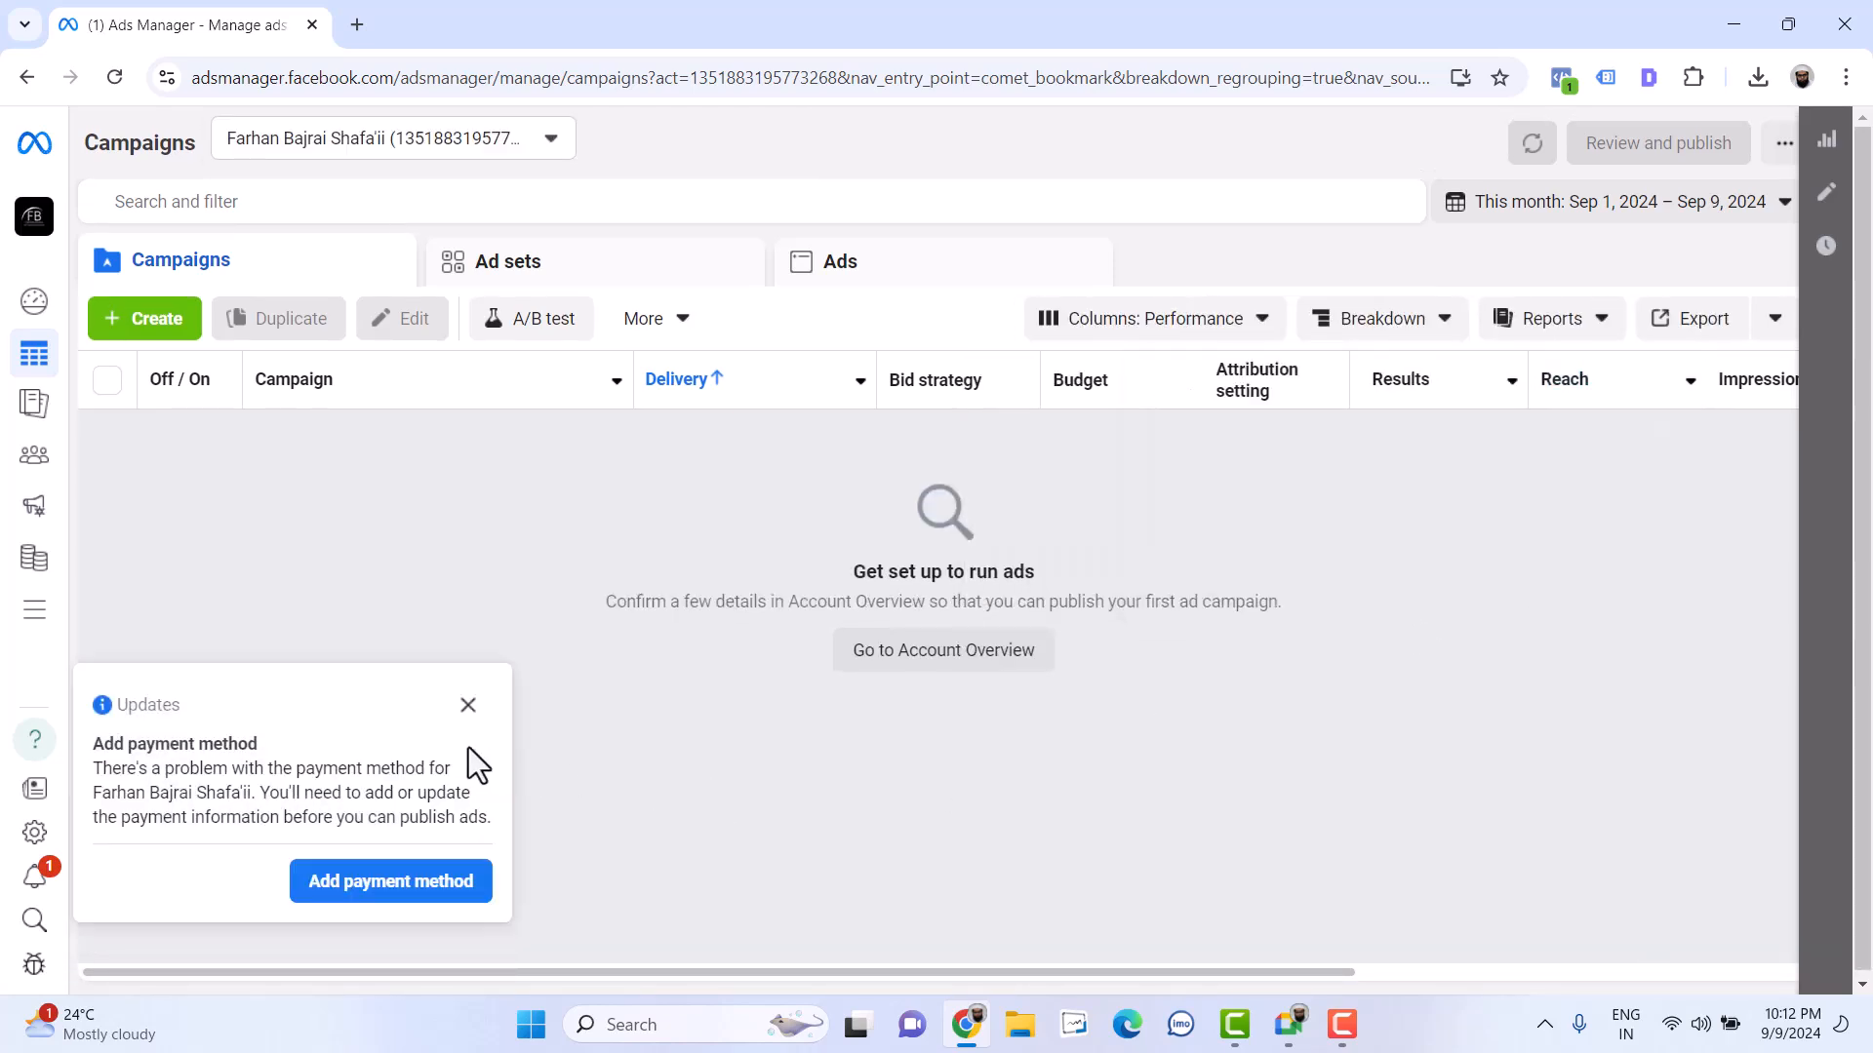
pyautogui.click(466, 709)
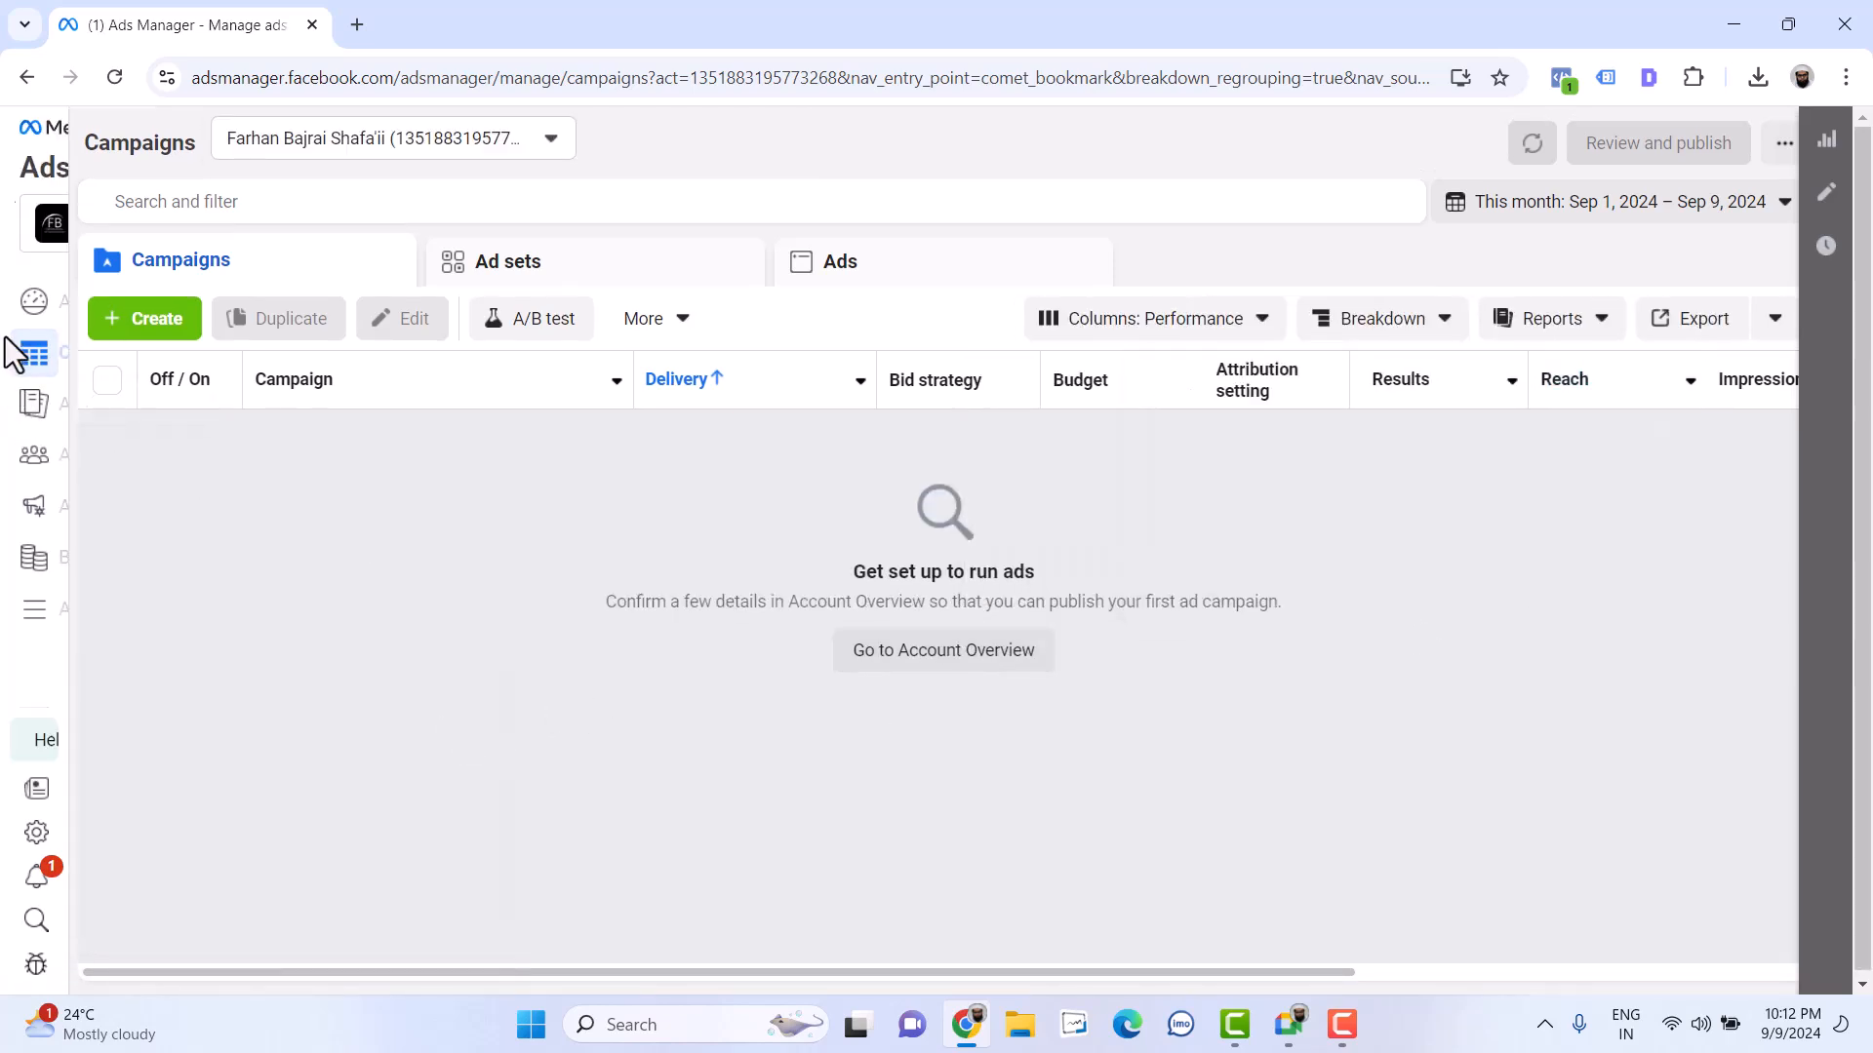
# Set the campaign table's date range to the Maximum preset
pyautogui.moveTo(70, 252)
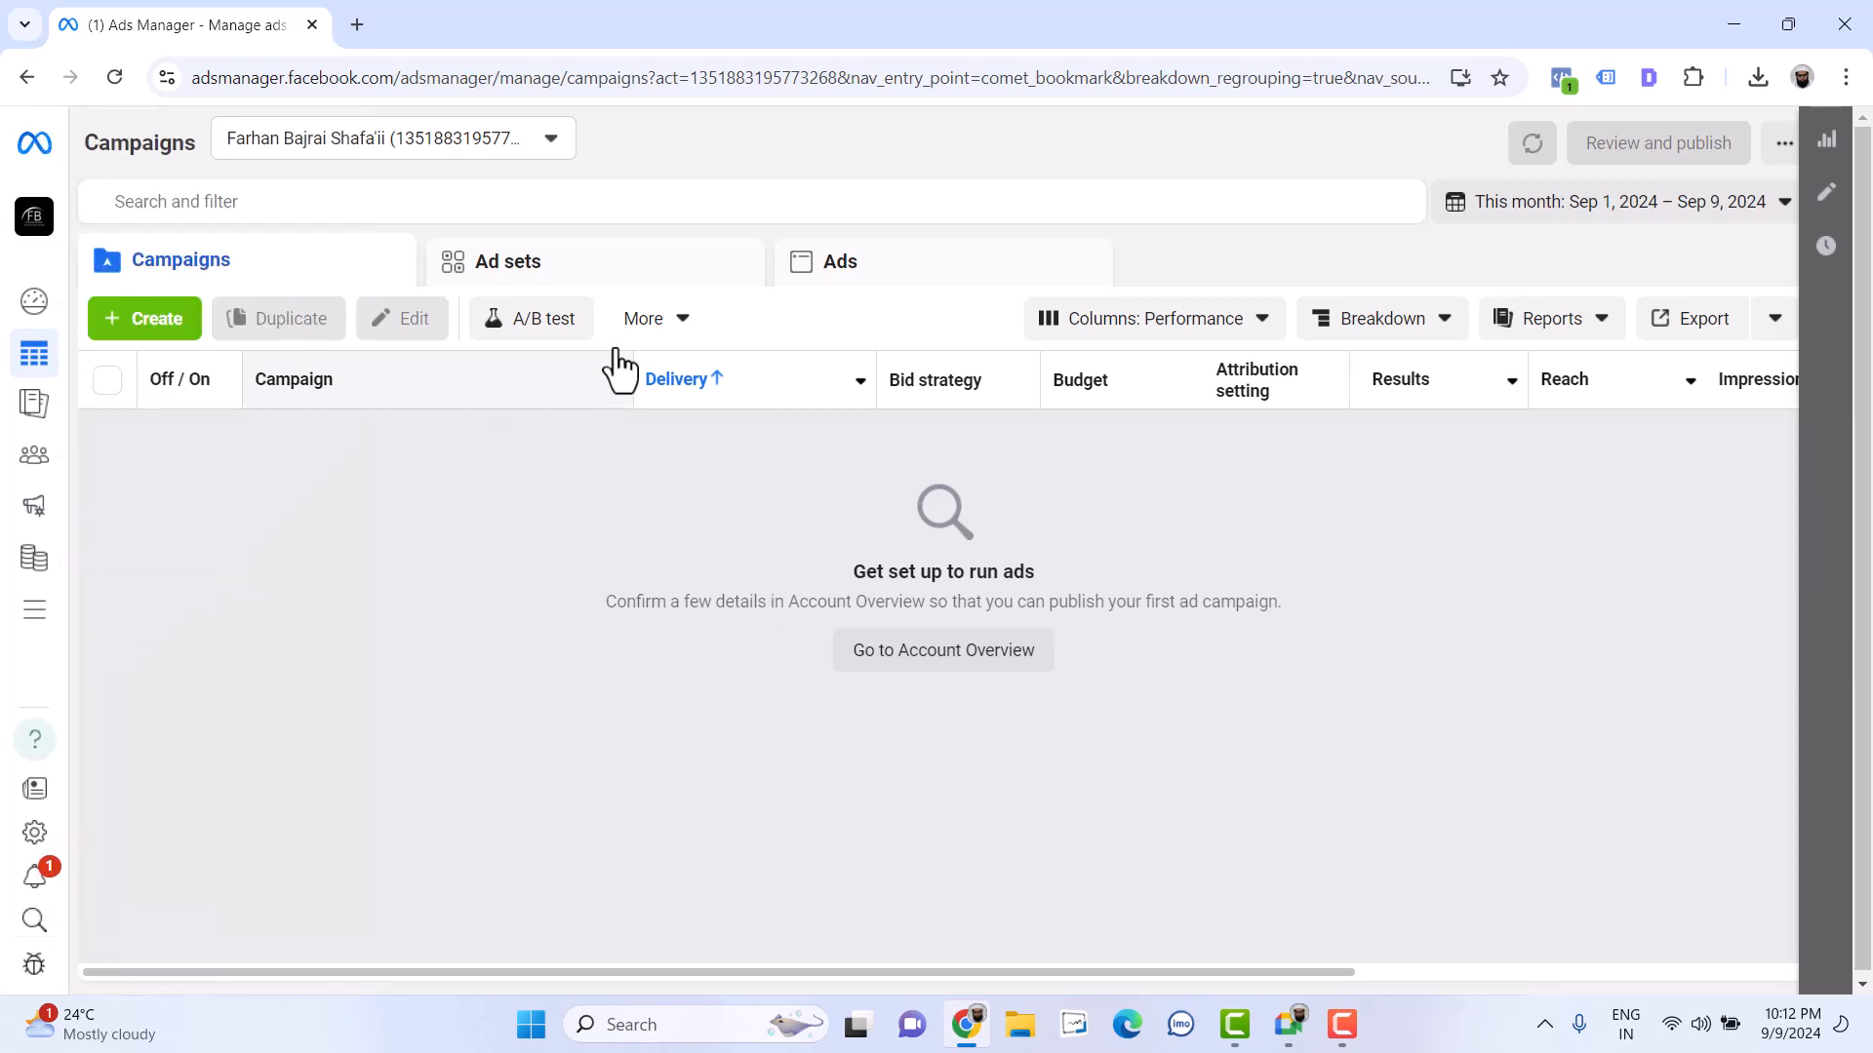
pyautogui.click(1543, 217)
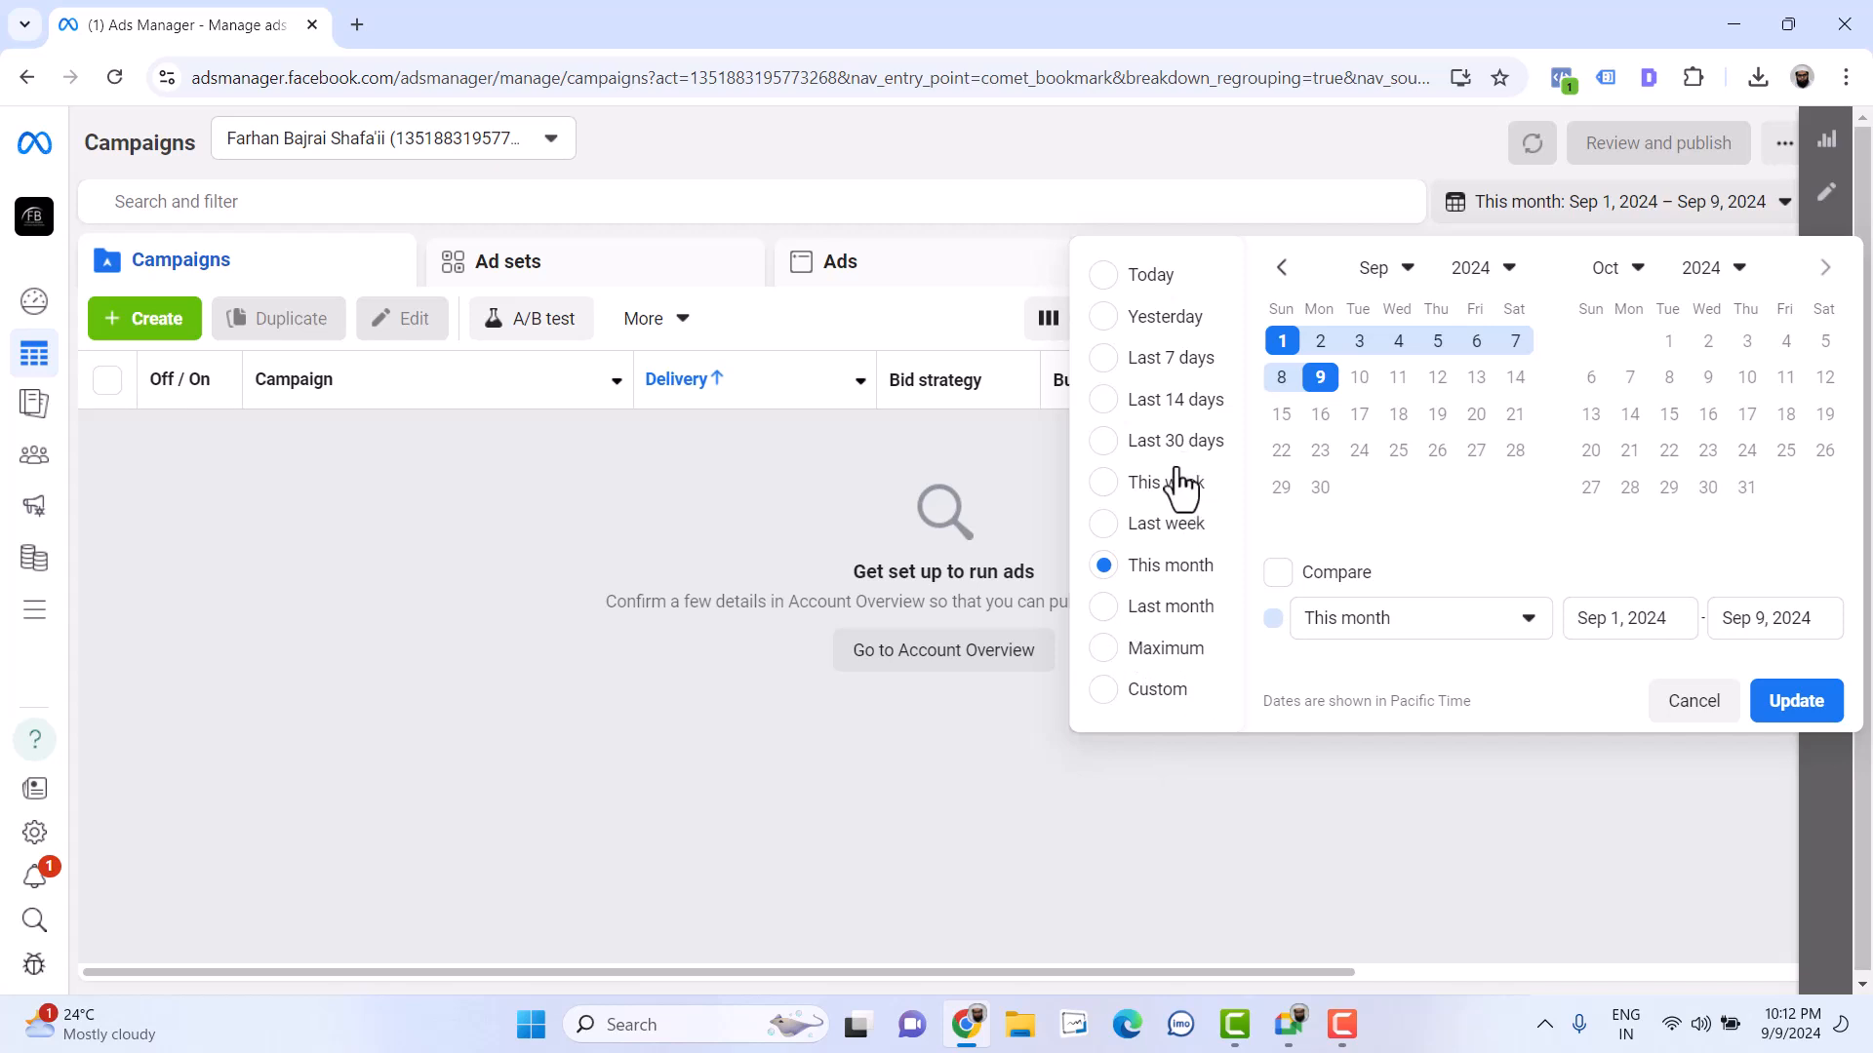
pyautogui.click(1634, 201)
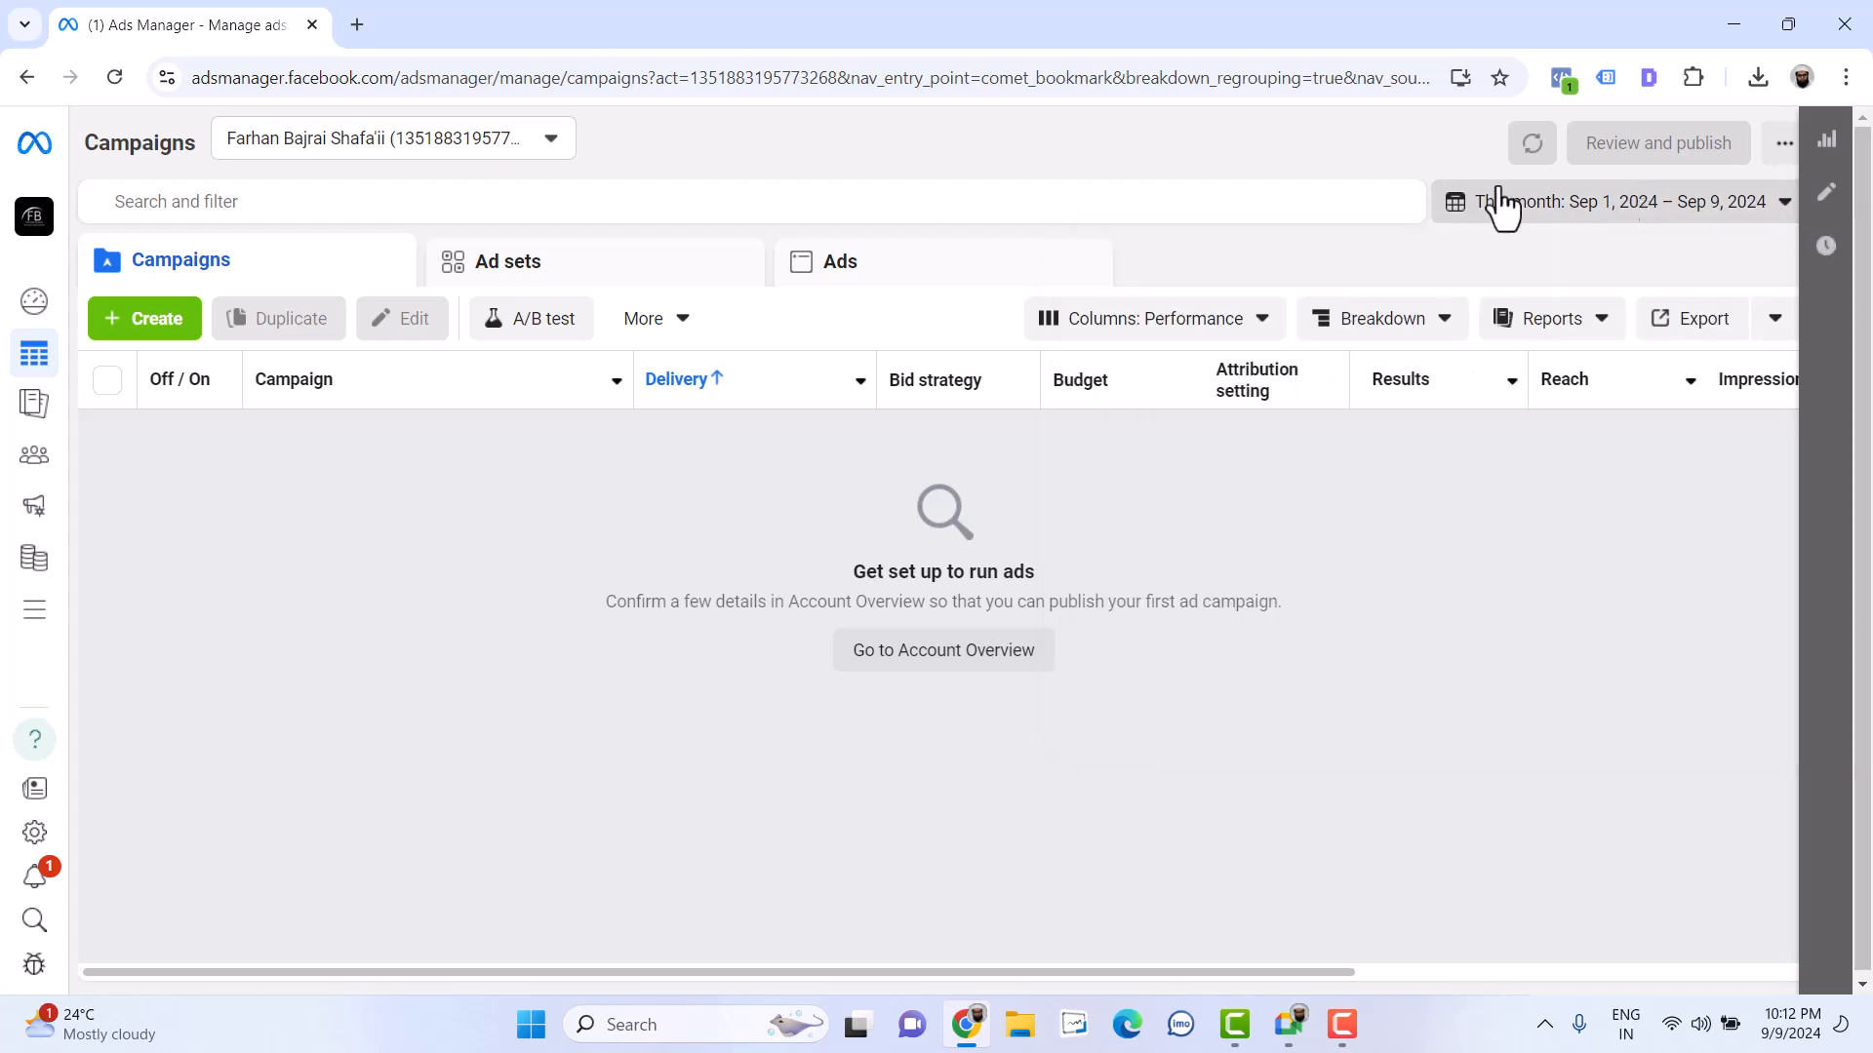
pyautogui.press('F9')
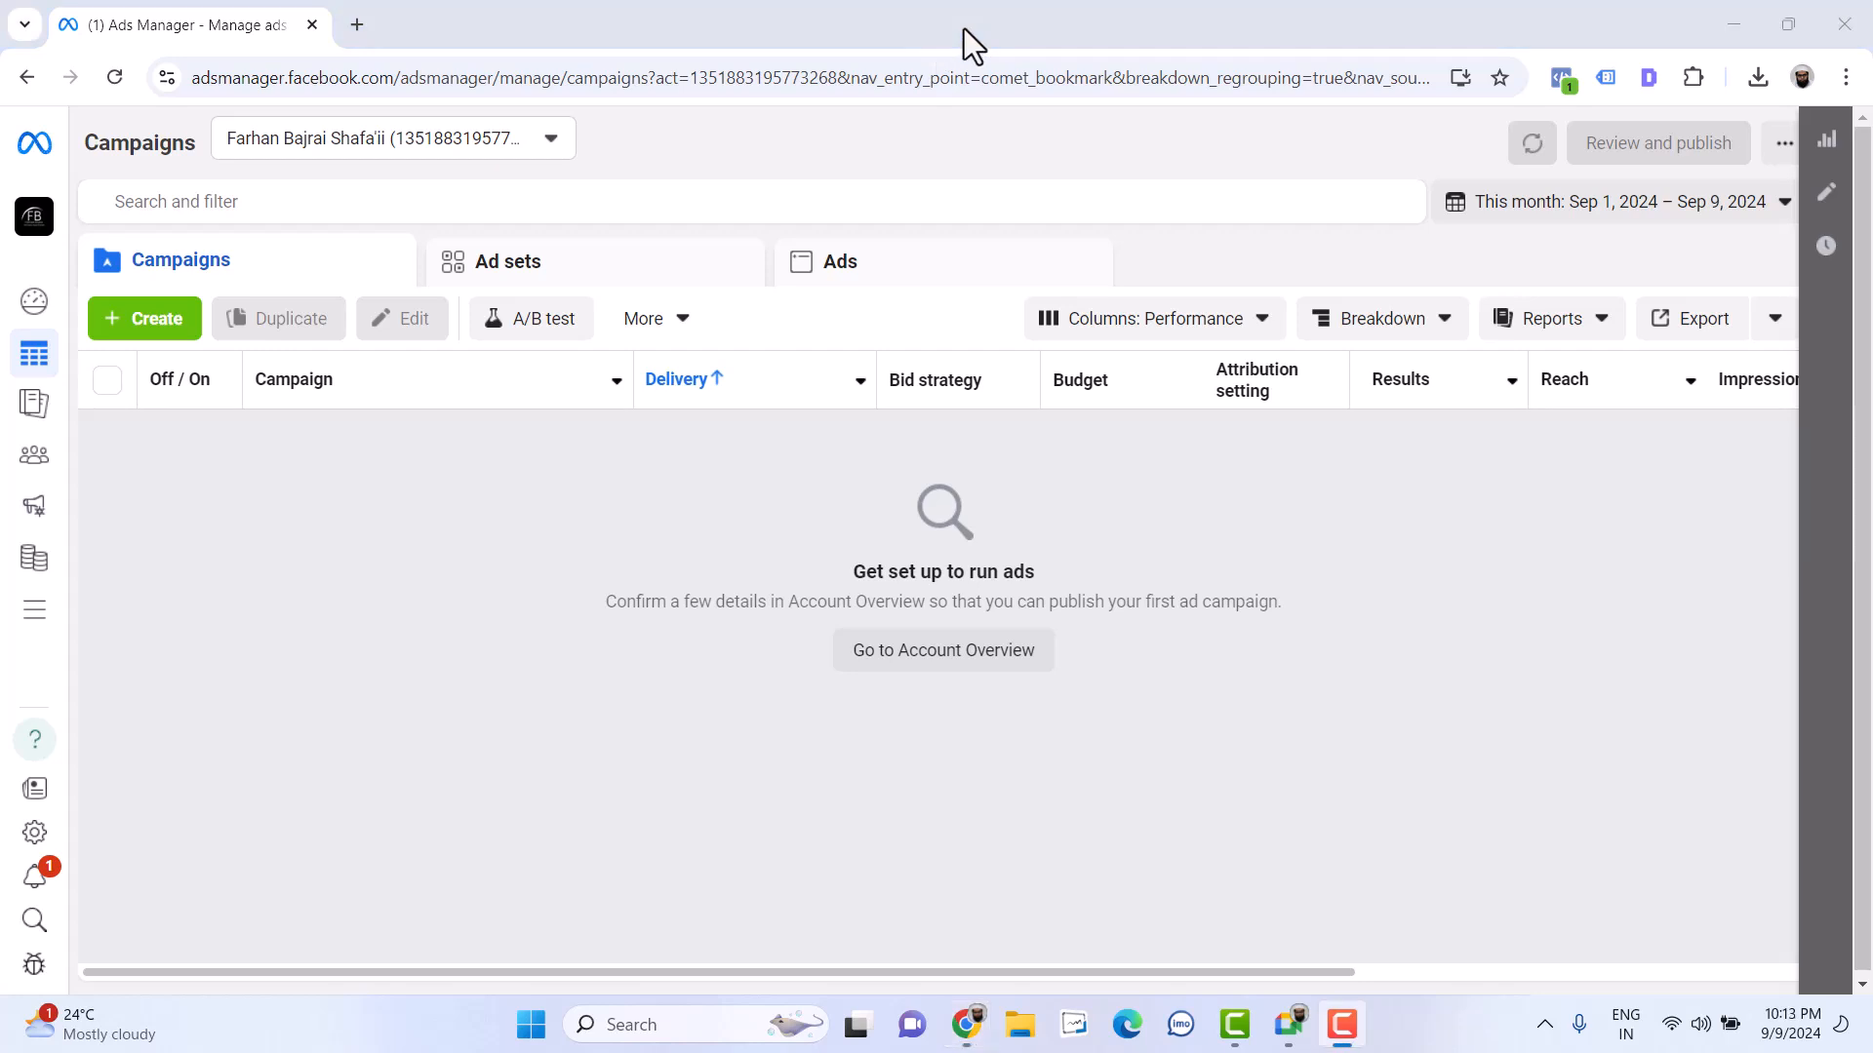
pyautogui.click(1693, 209)
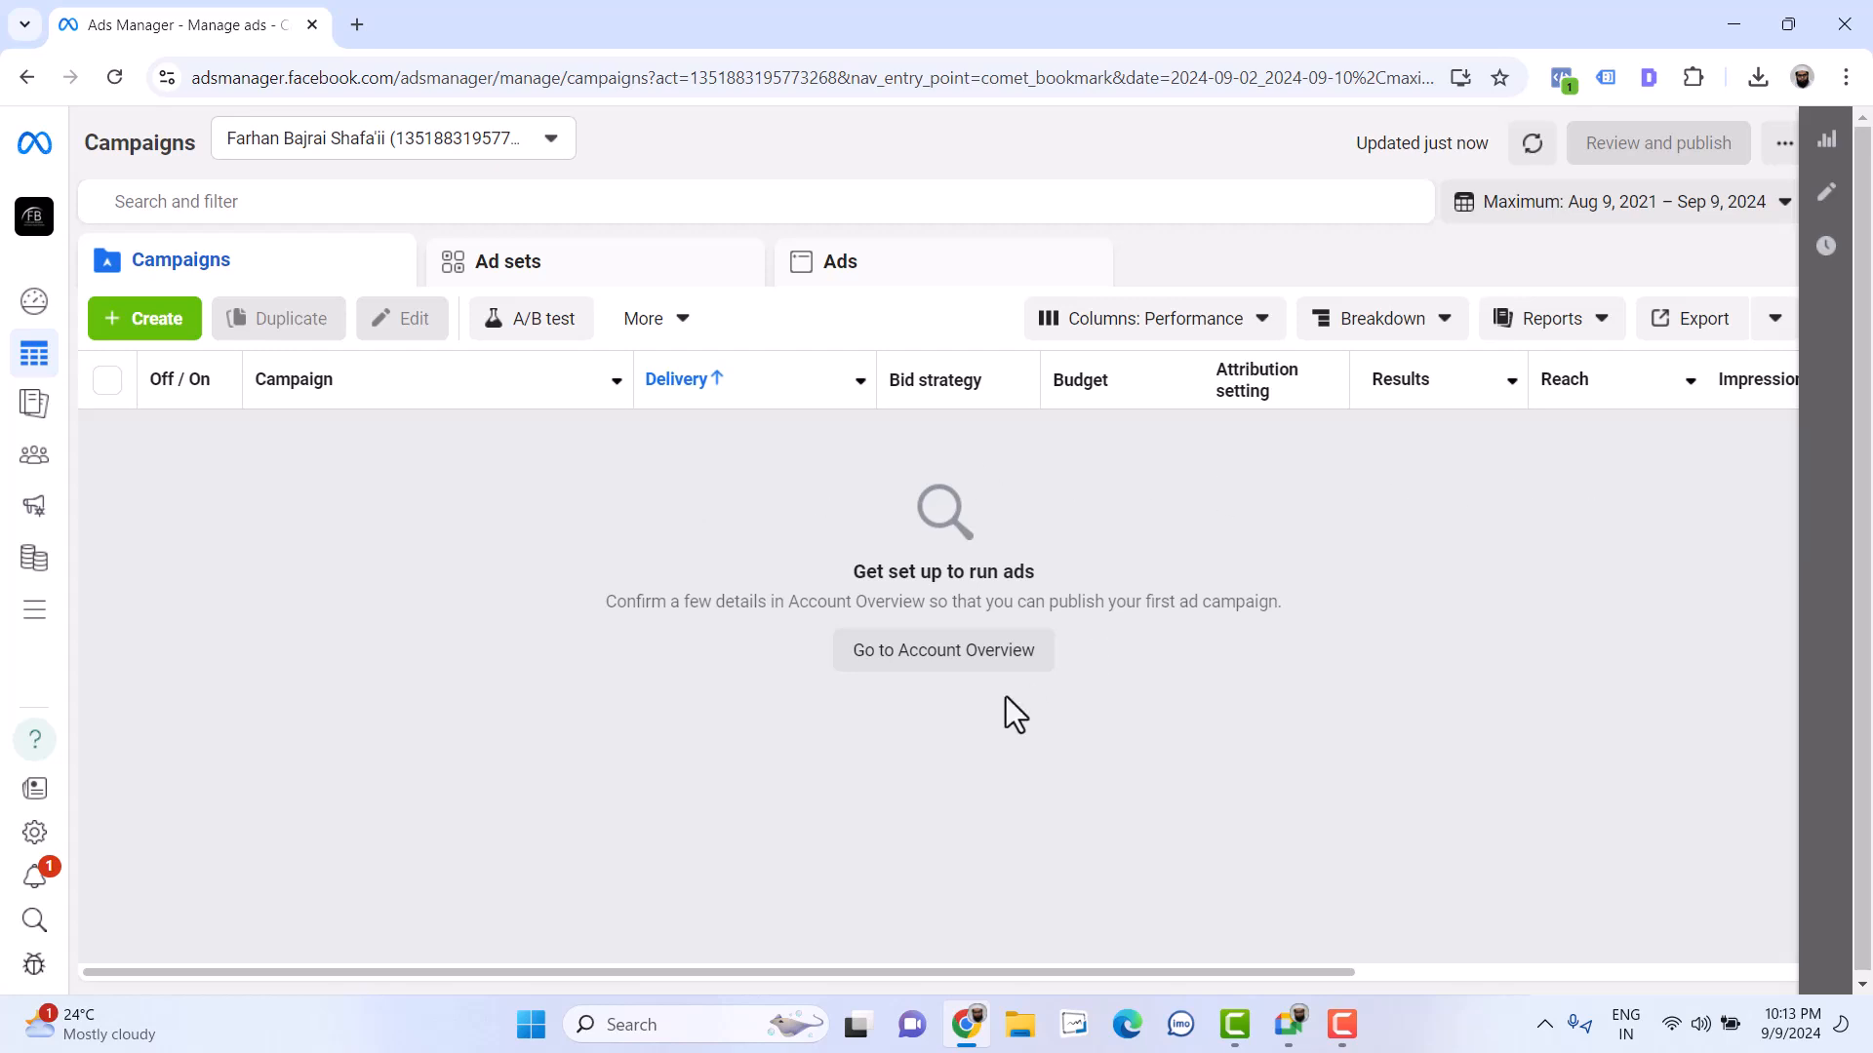
# Review the Account Overview setup requirements and return to Campaigns, dismissing the payment method notice
pyautogui.click(964, 662)
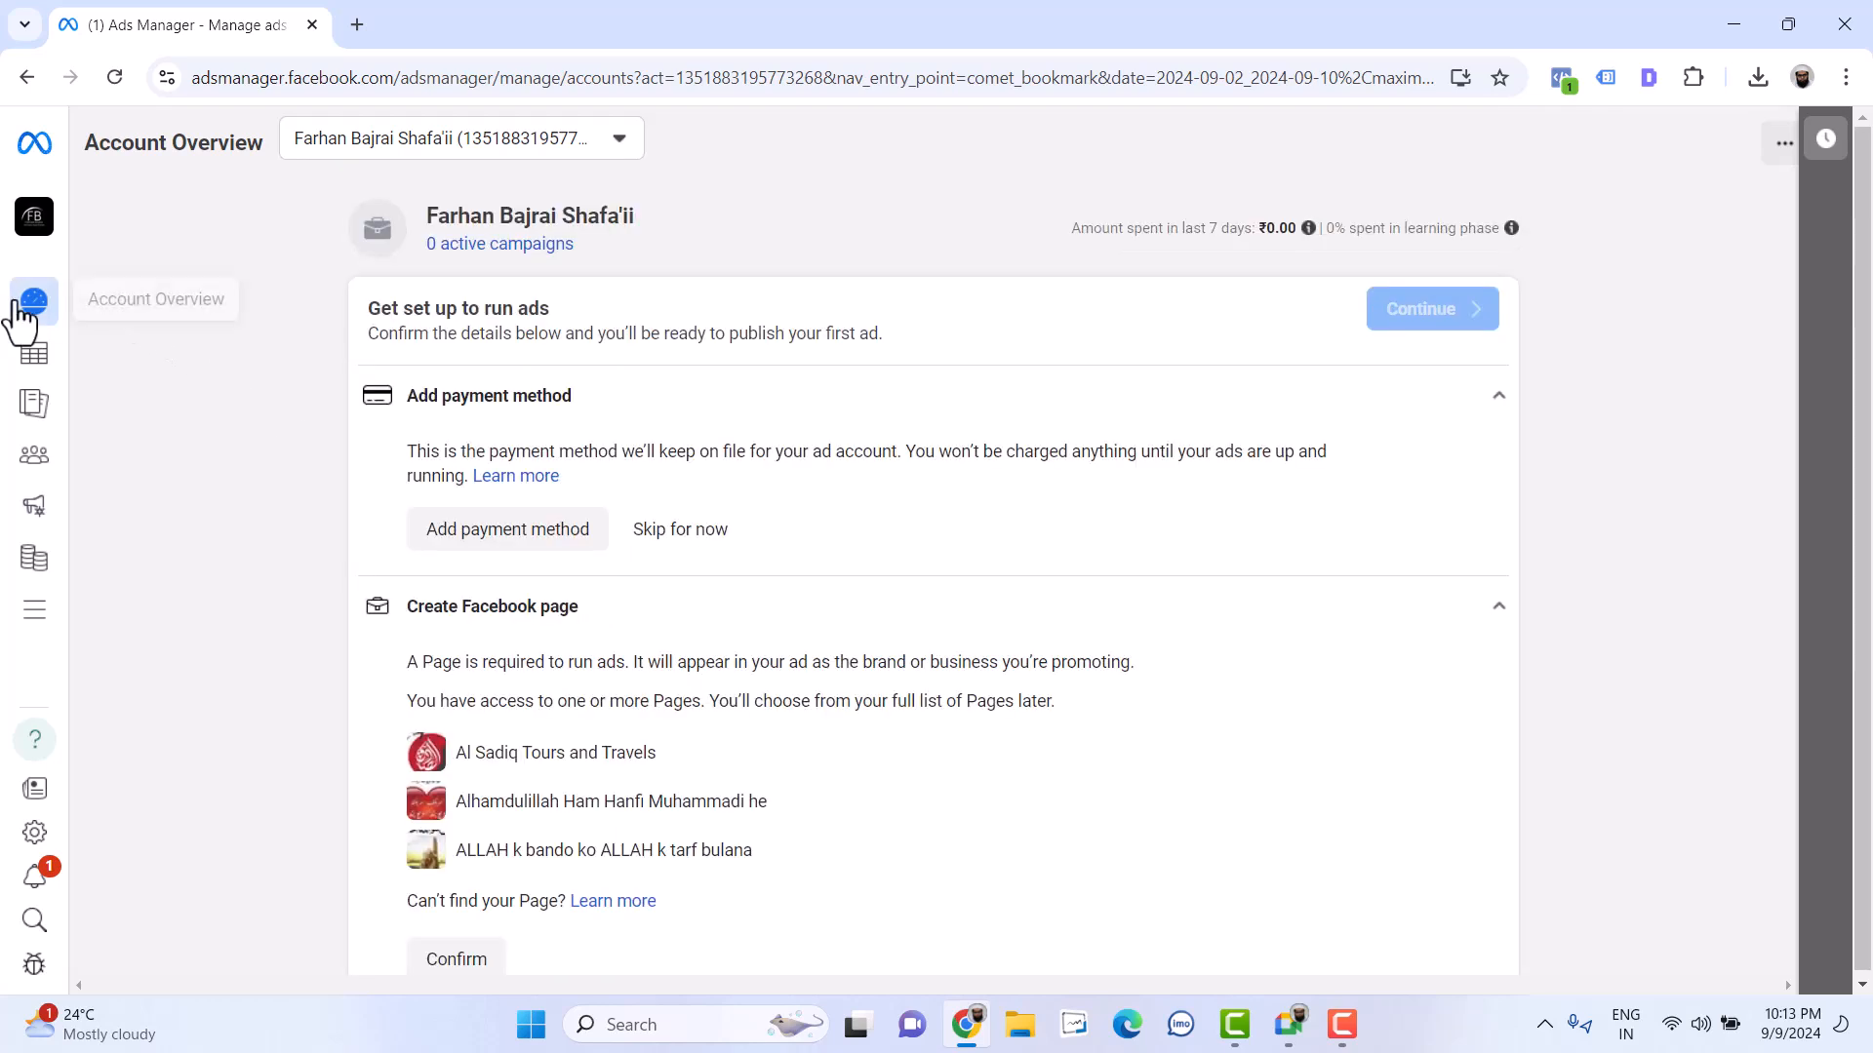
pyautogui.moveTo(24, 311)
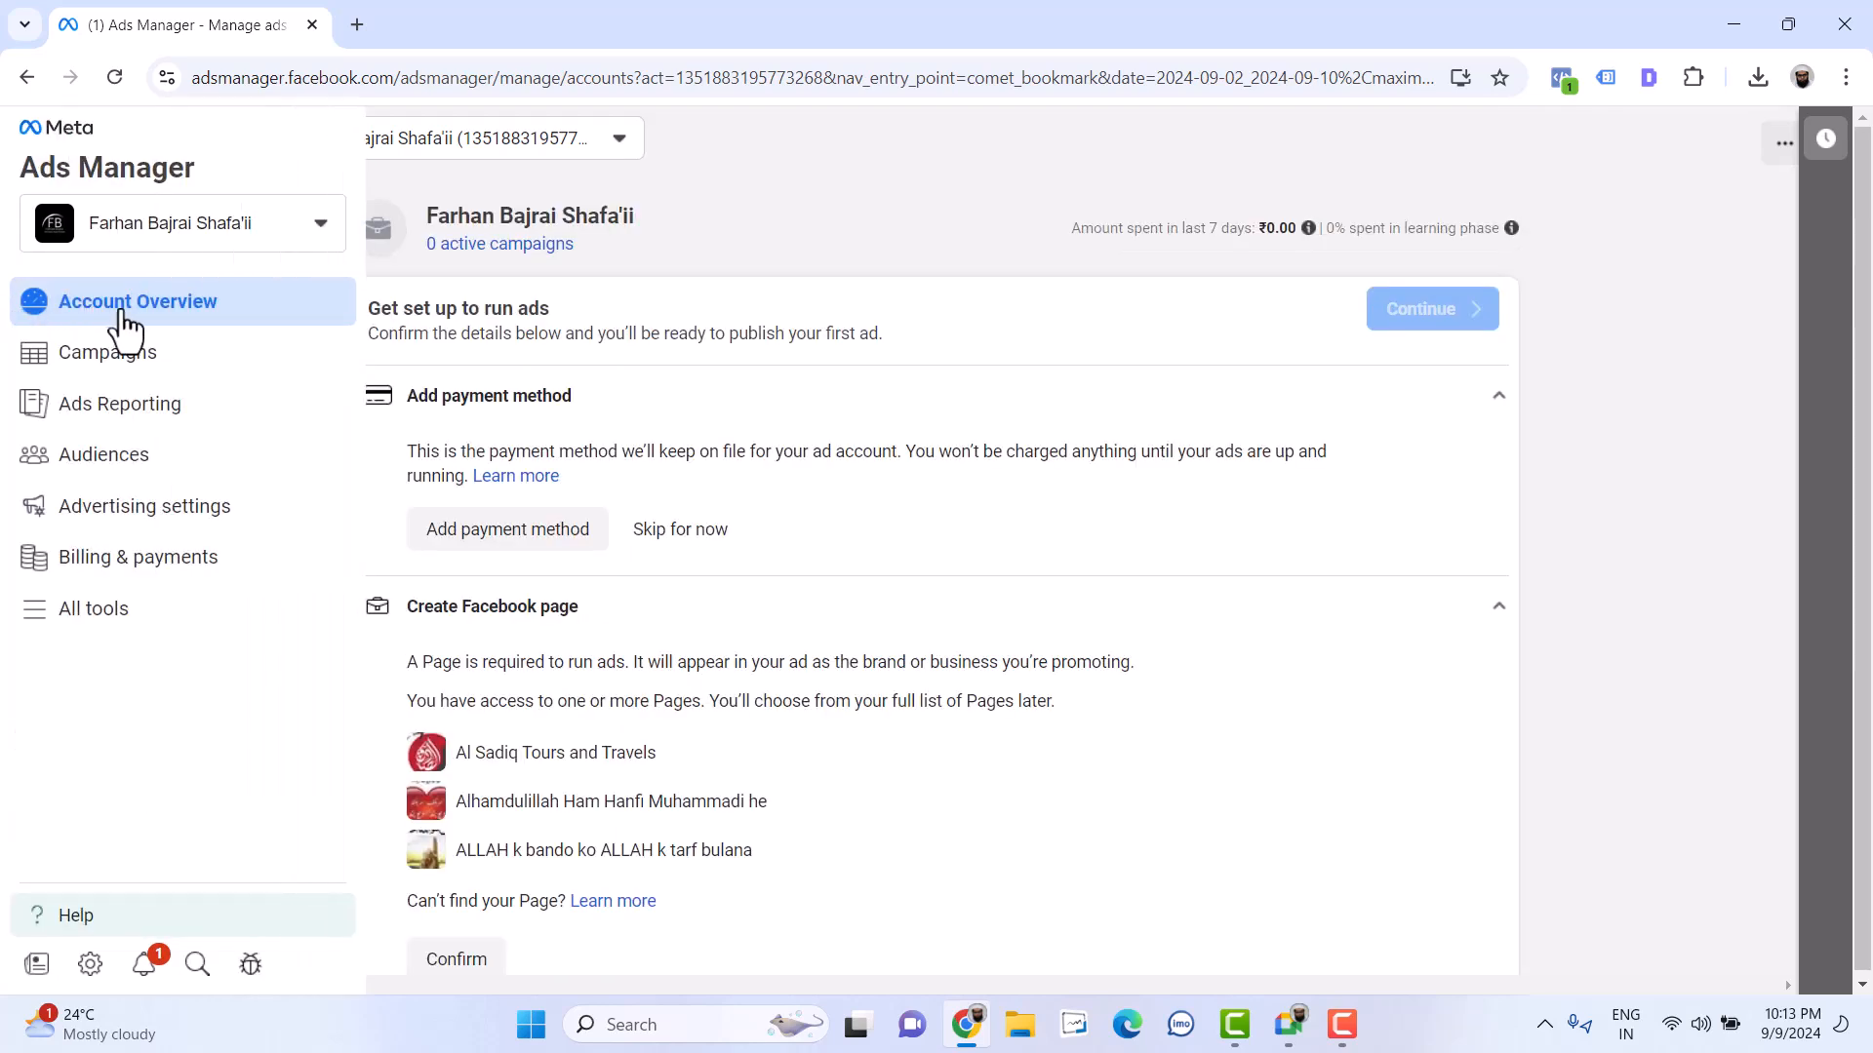
pyautogui.click(132, 371)
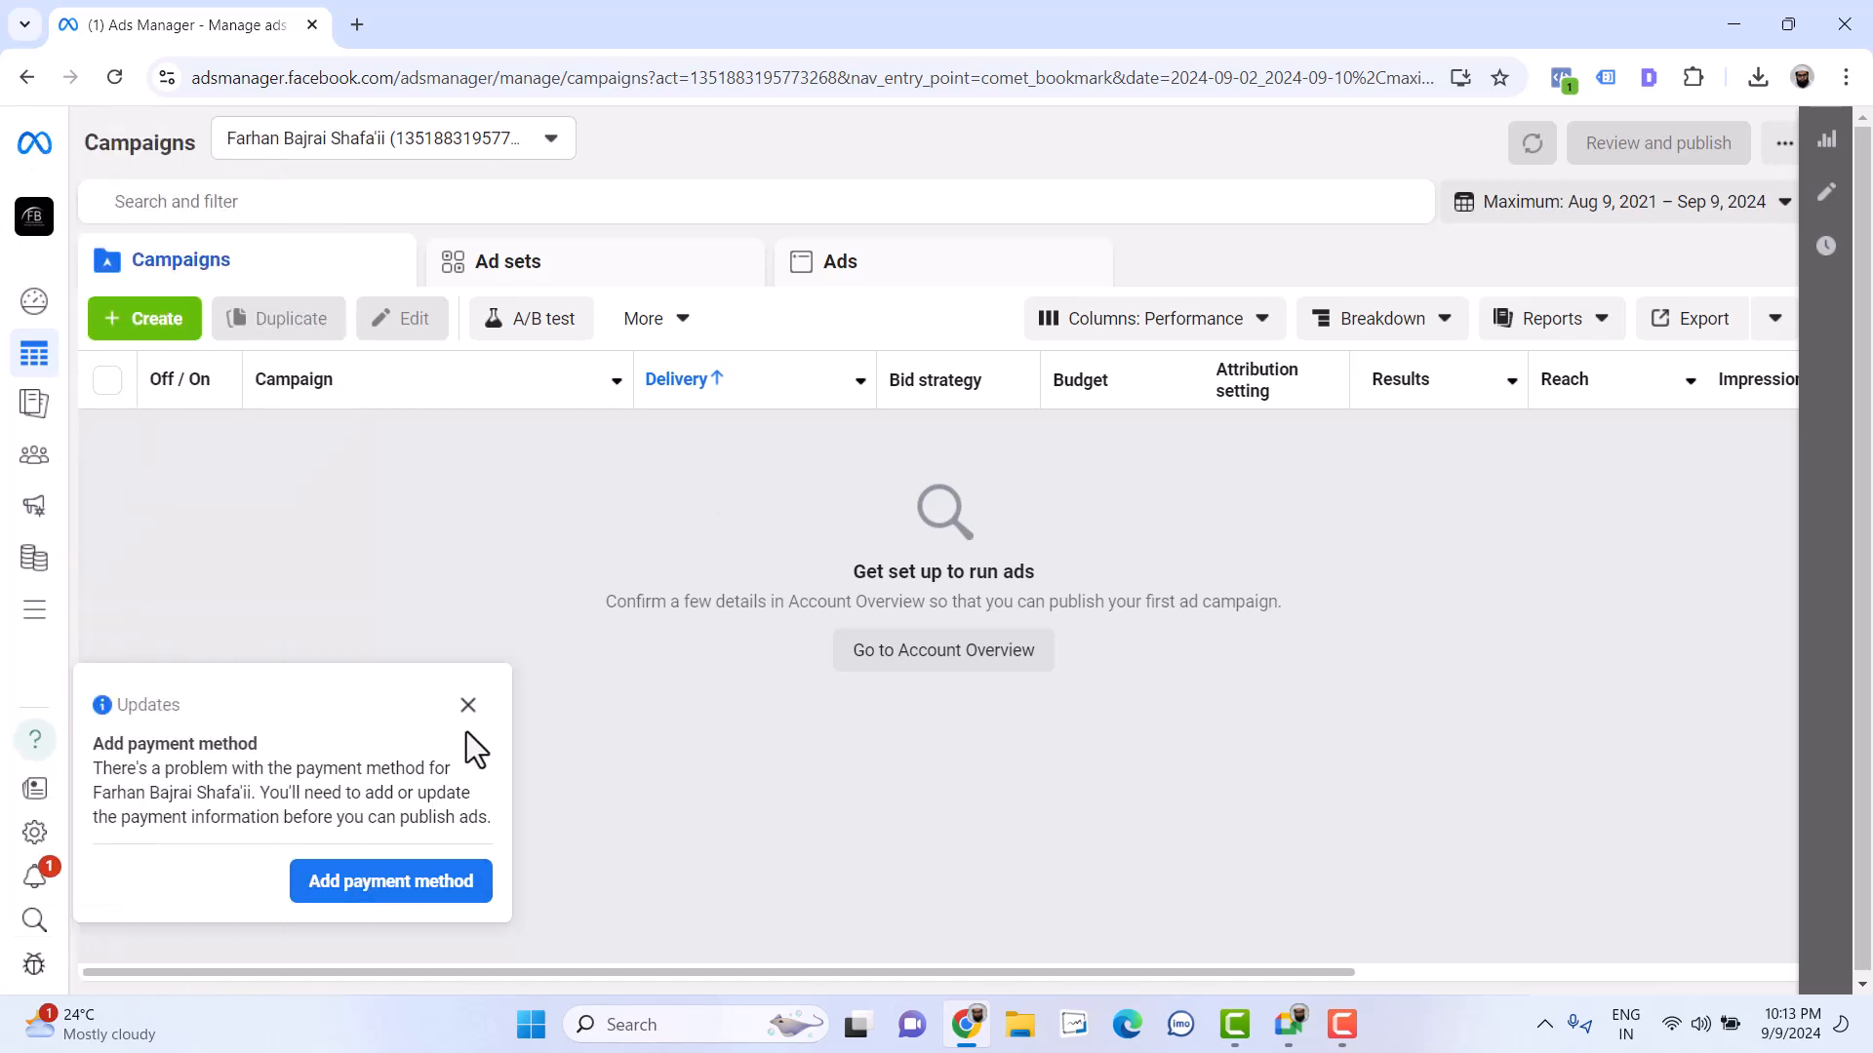
pyautogui.click(468, 705)
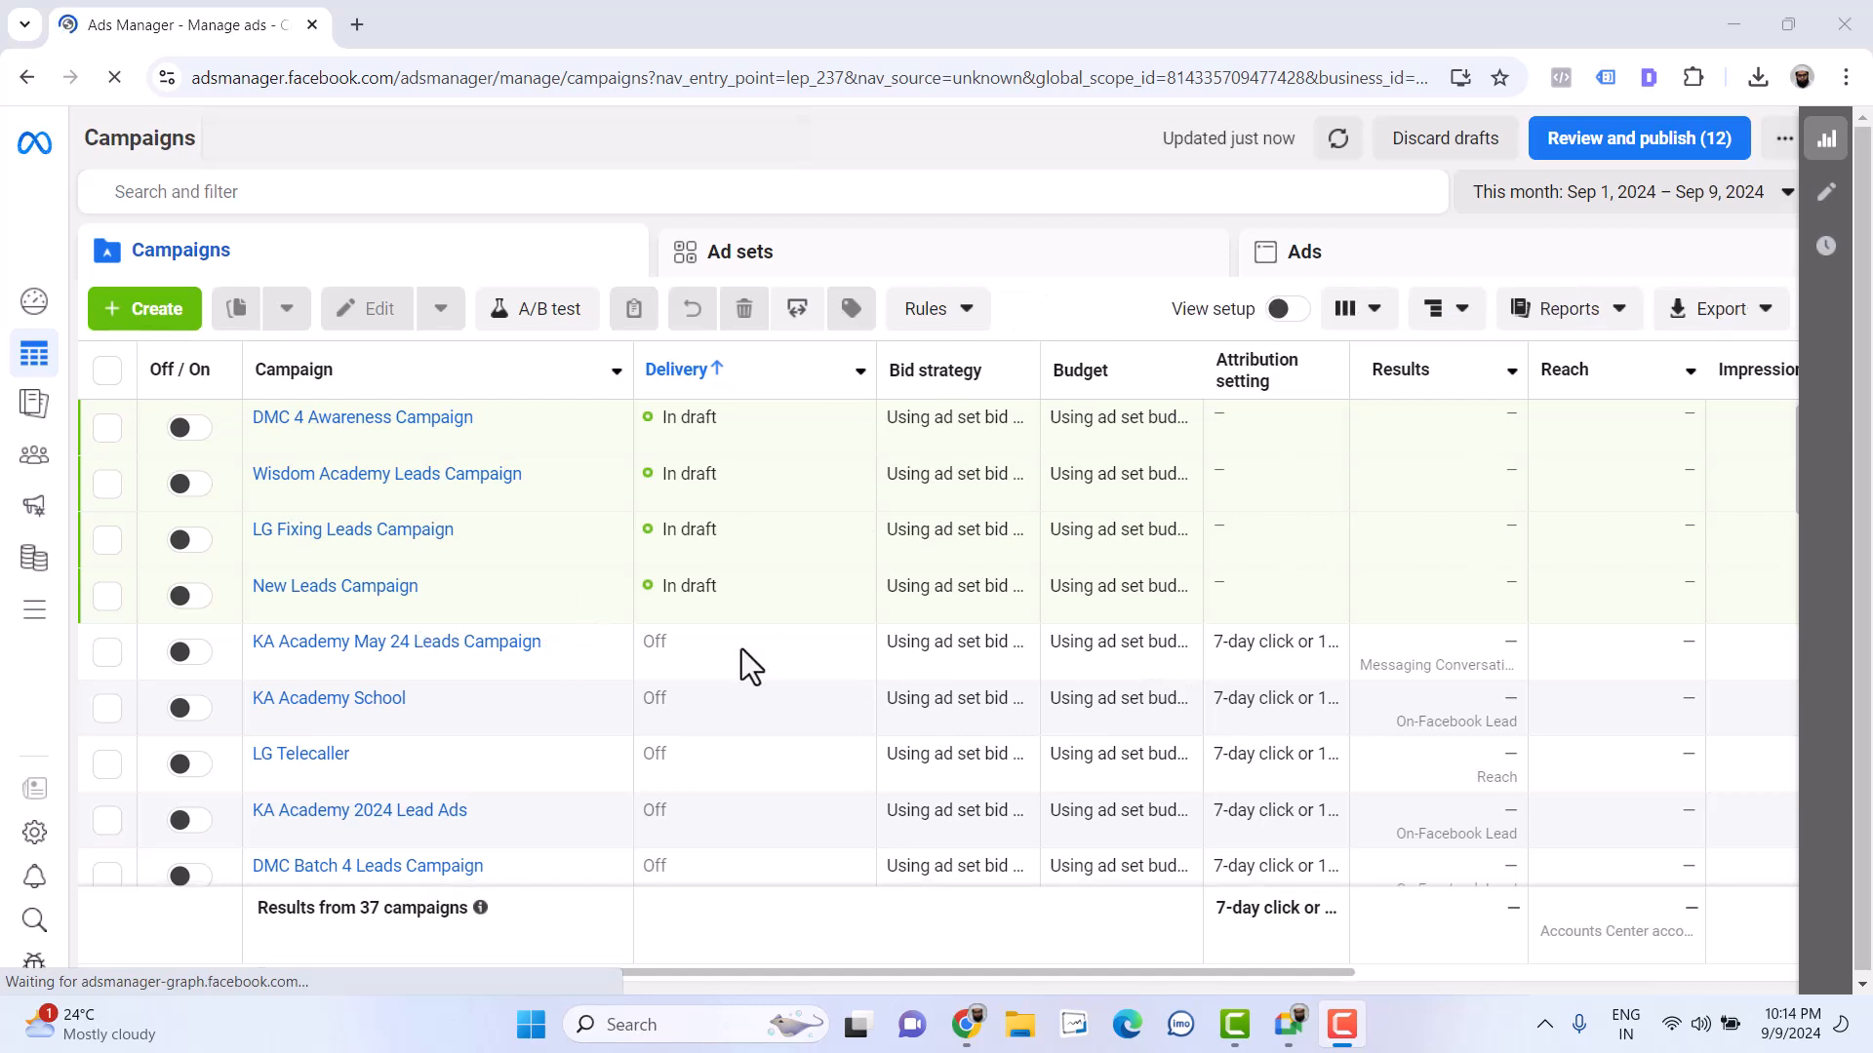
# Look through the business ad account's campaign list and dismiss the ad account spend limit warning
pyautogui.scroll(-3, 742, 648)
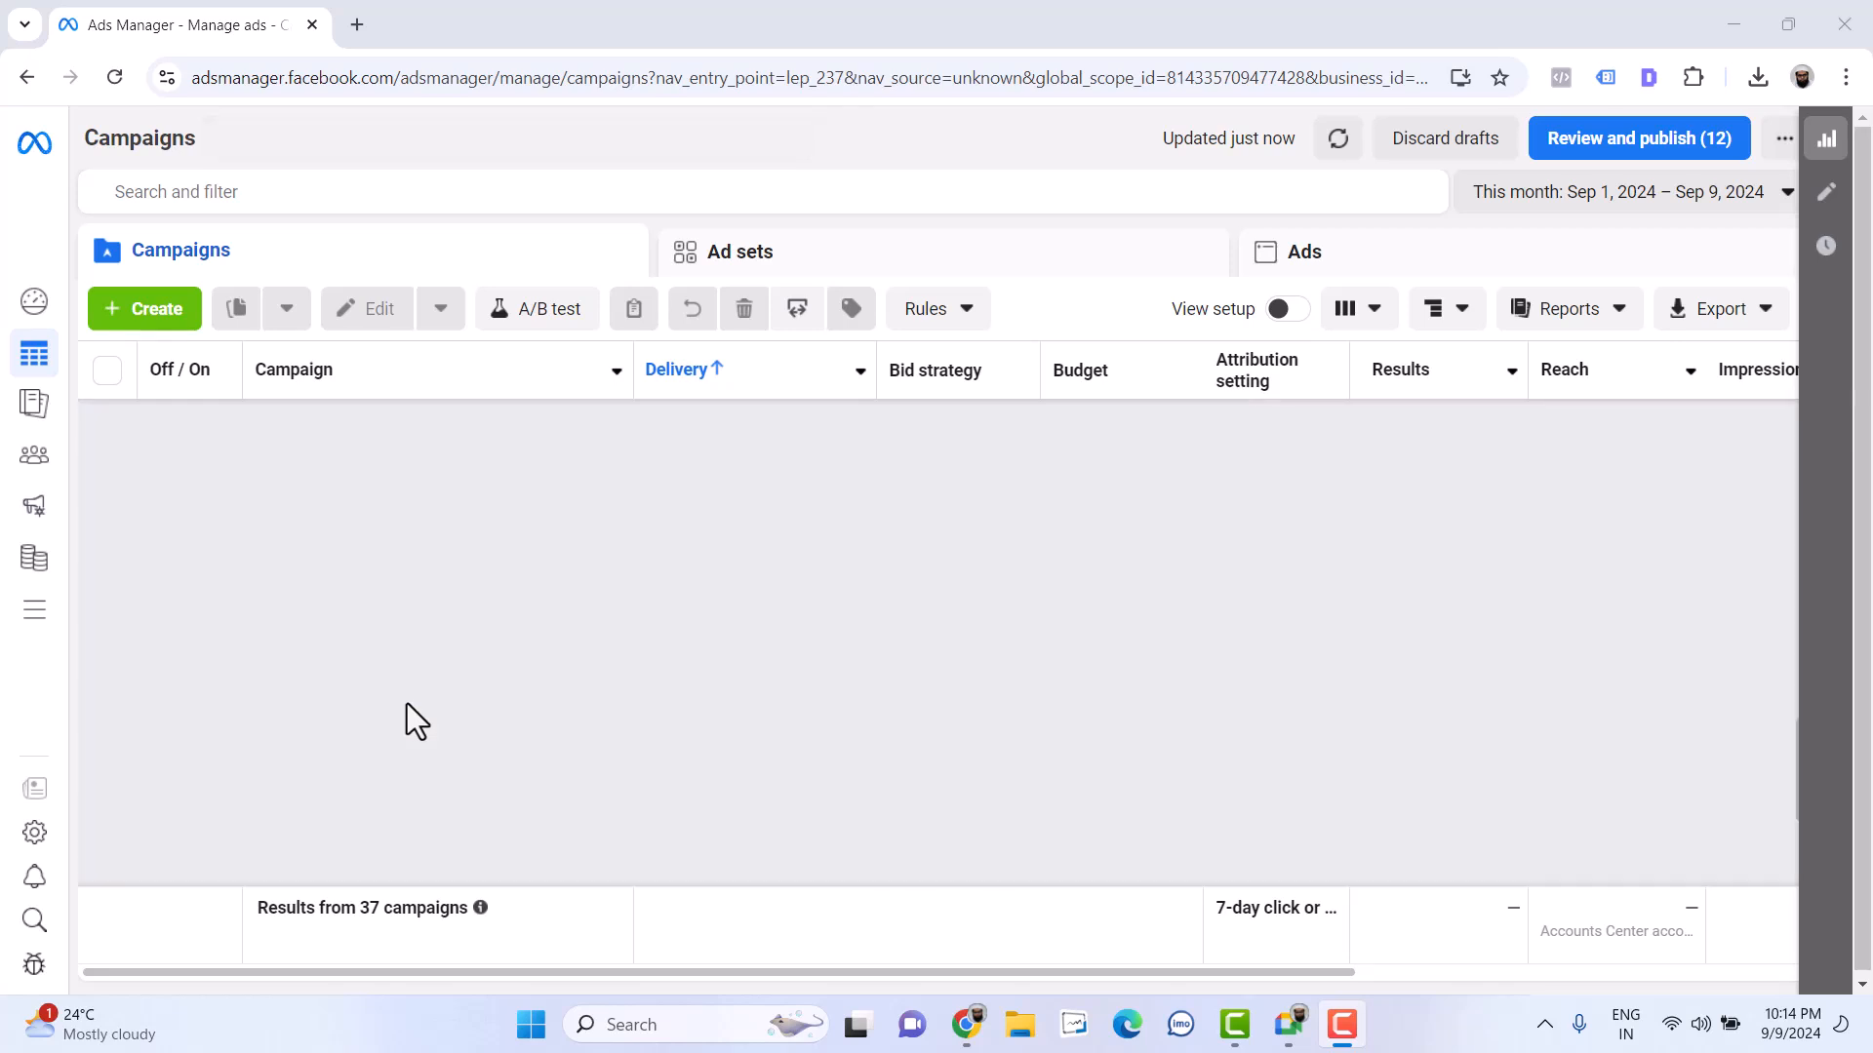
pyautogui.scroll(6, 407, 704)
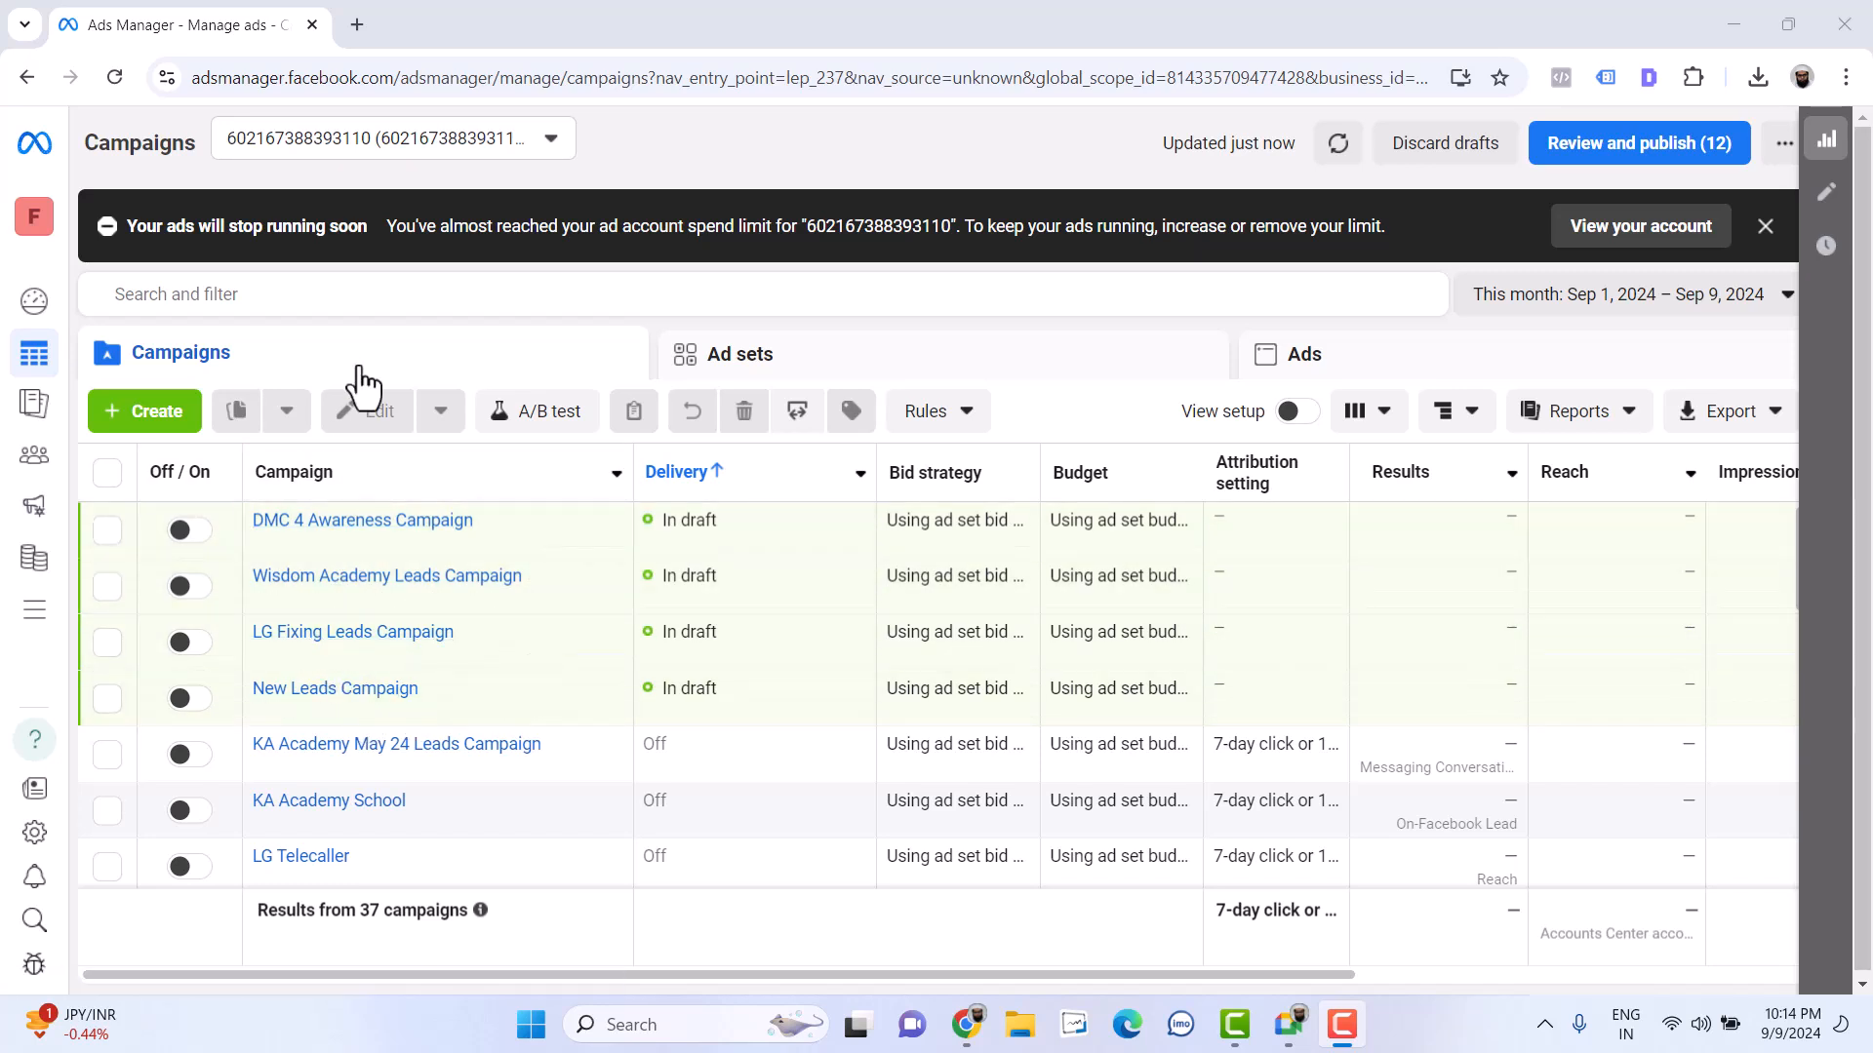
pyautogui.moveTo(39, 468)
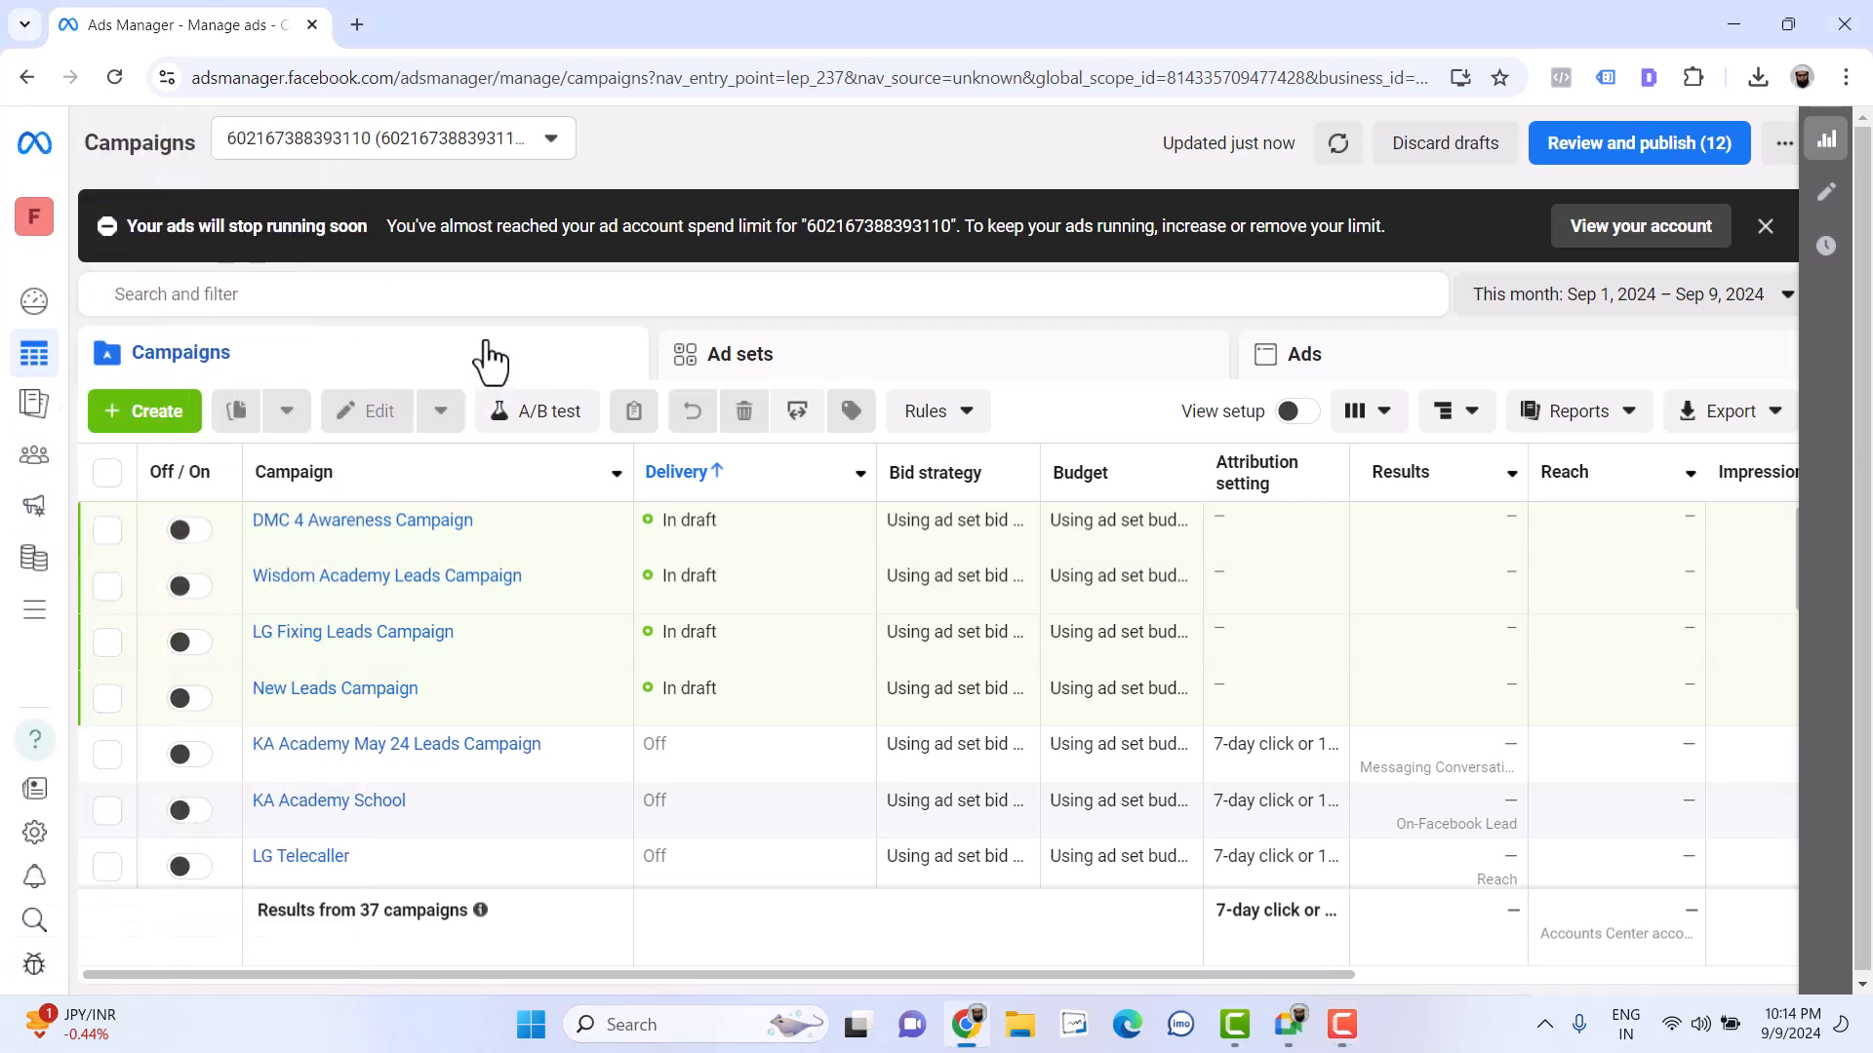
pyautogui.click(1766, 226)
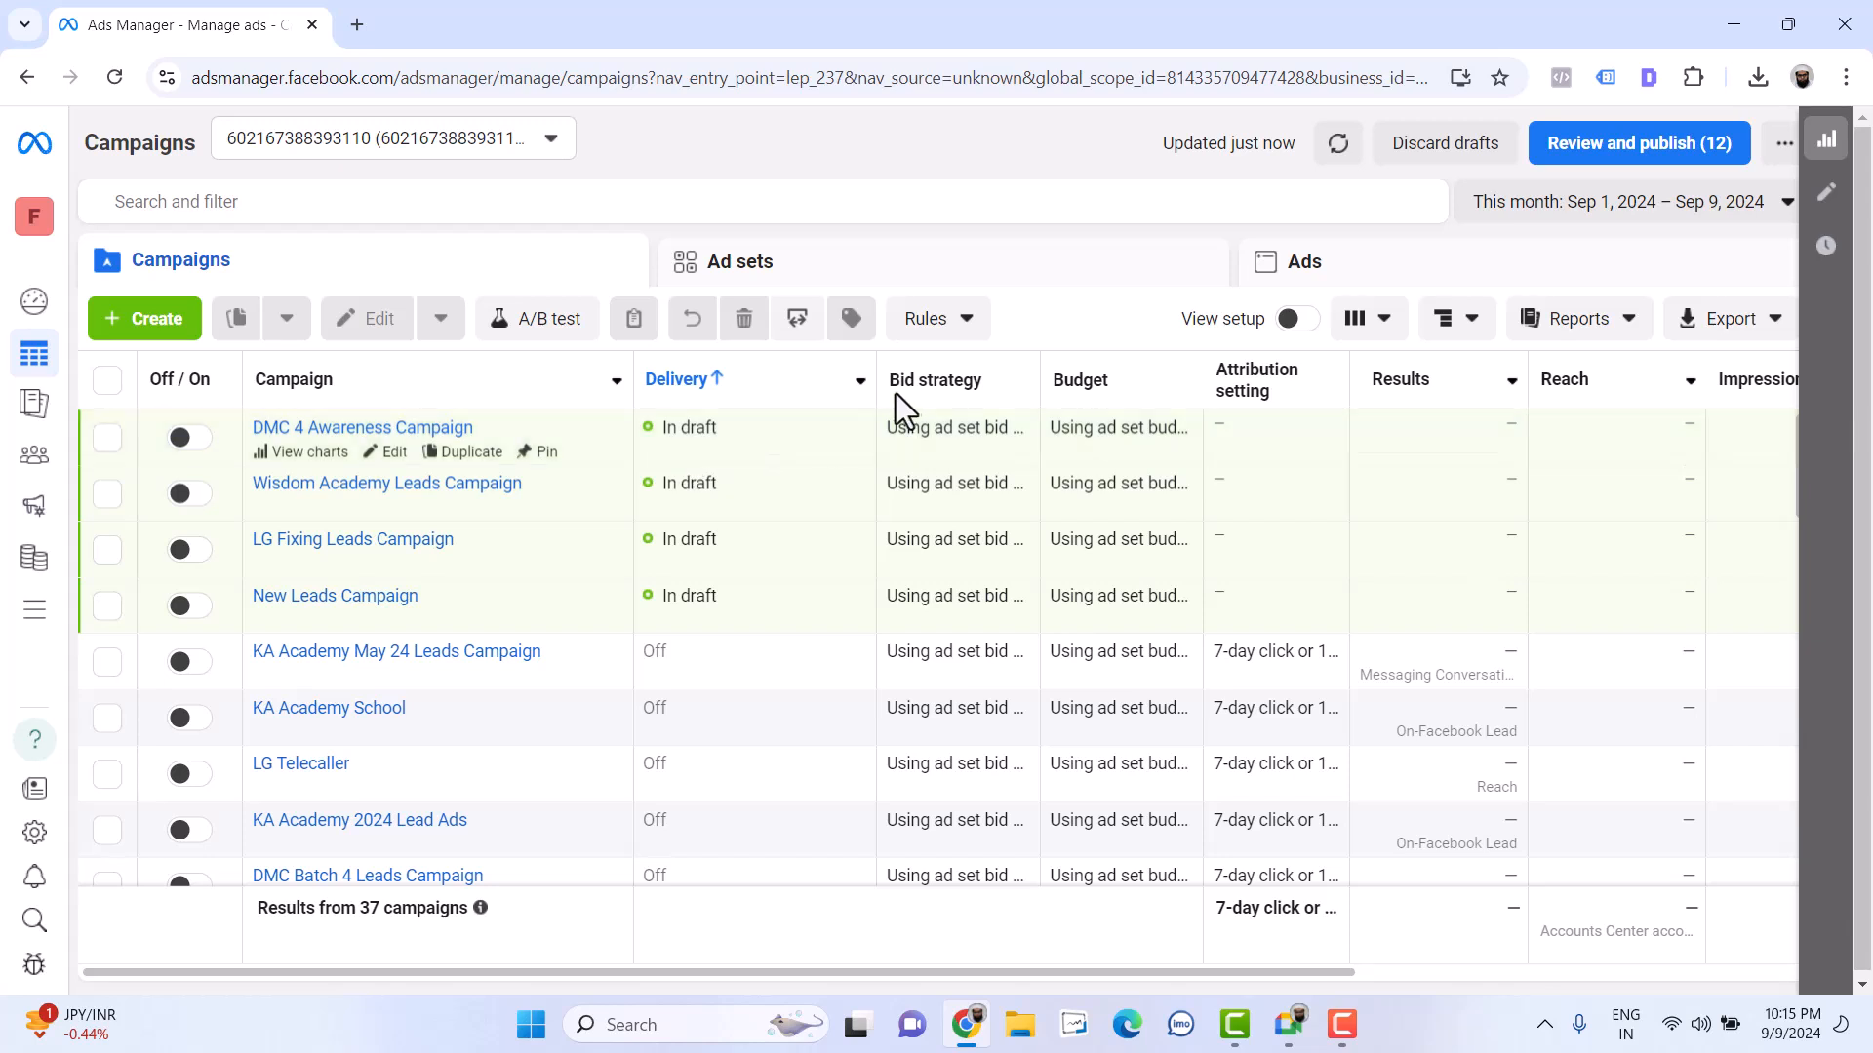
# Examine the Bid strategy, Budget, Attribution setting and Results columns across the campaign list
pyautogui.moveTo(909, 390)
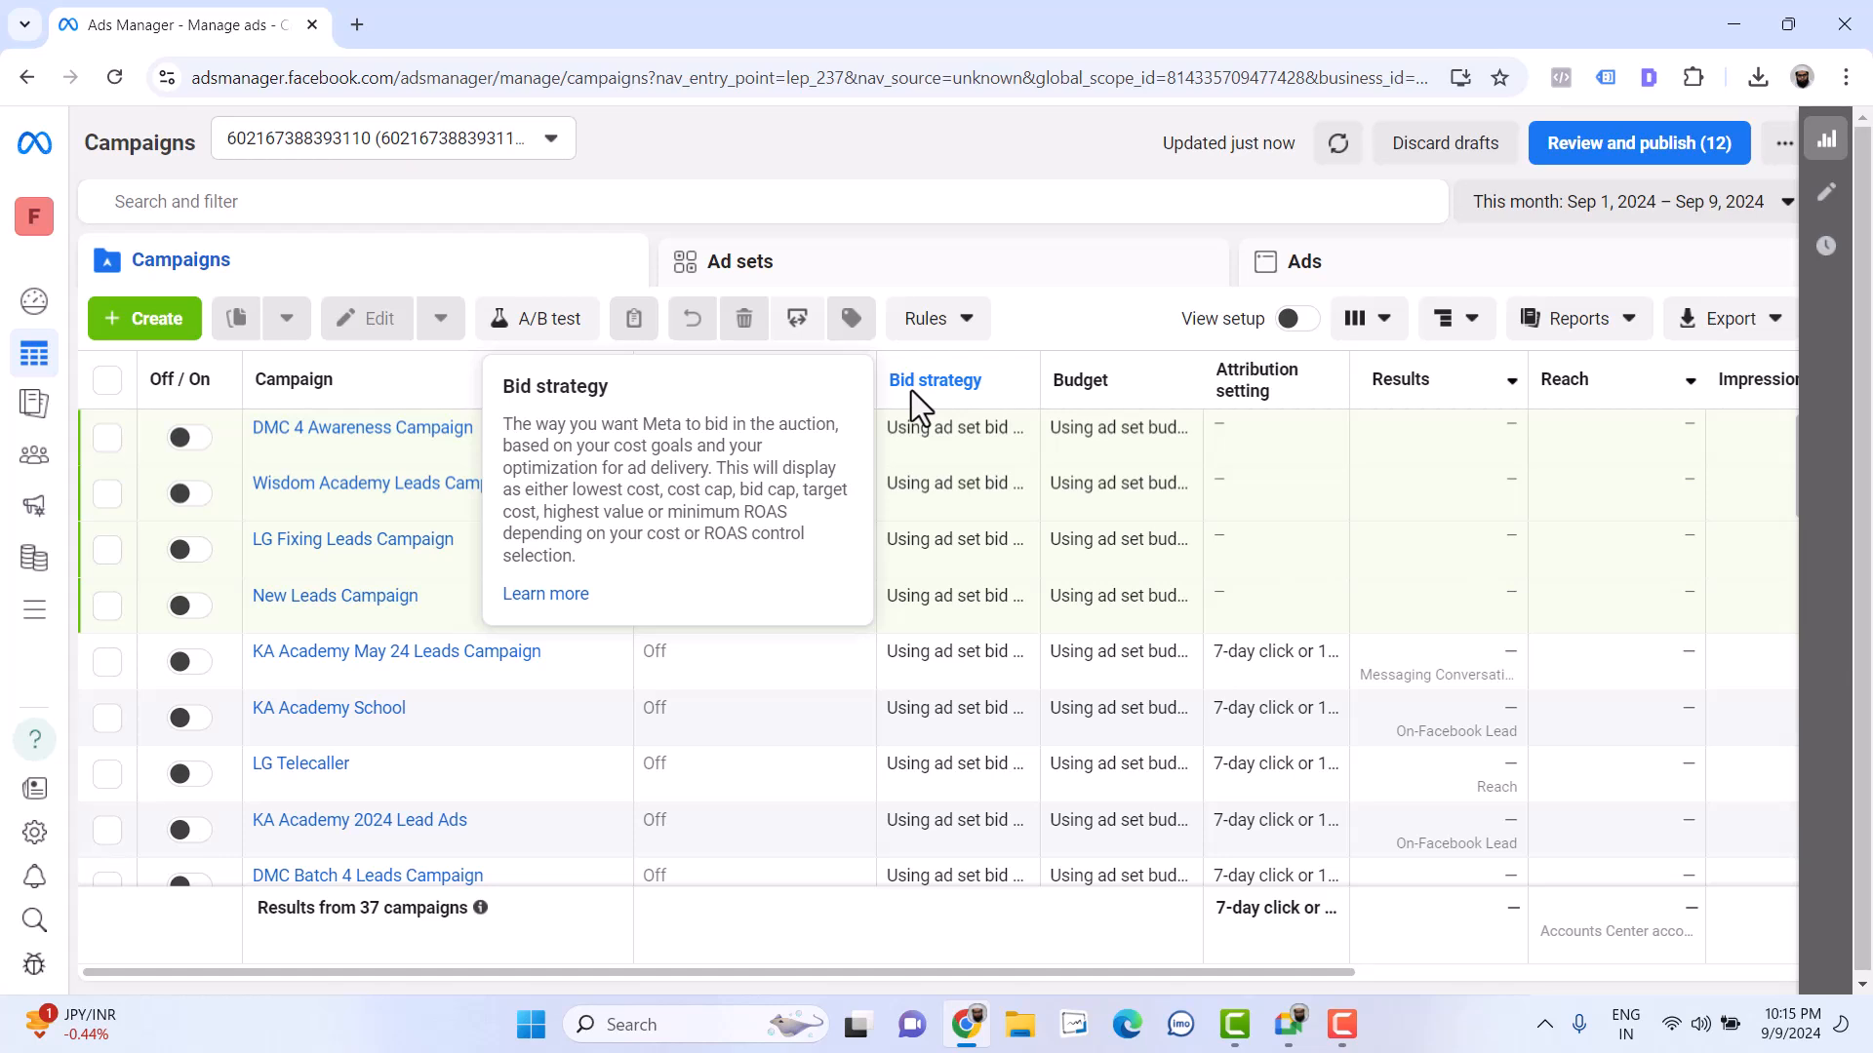
pyautogui.moveTo(1088, 384)
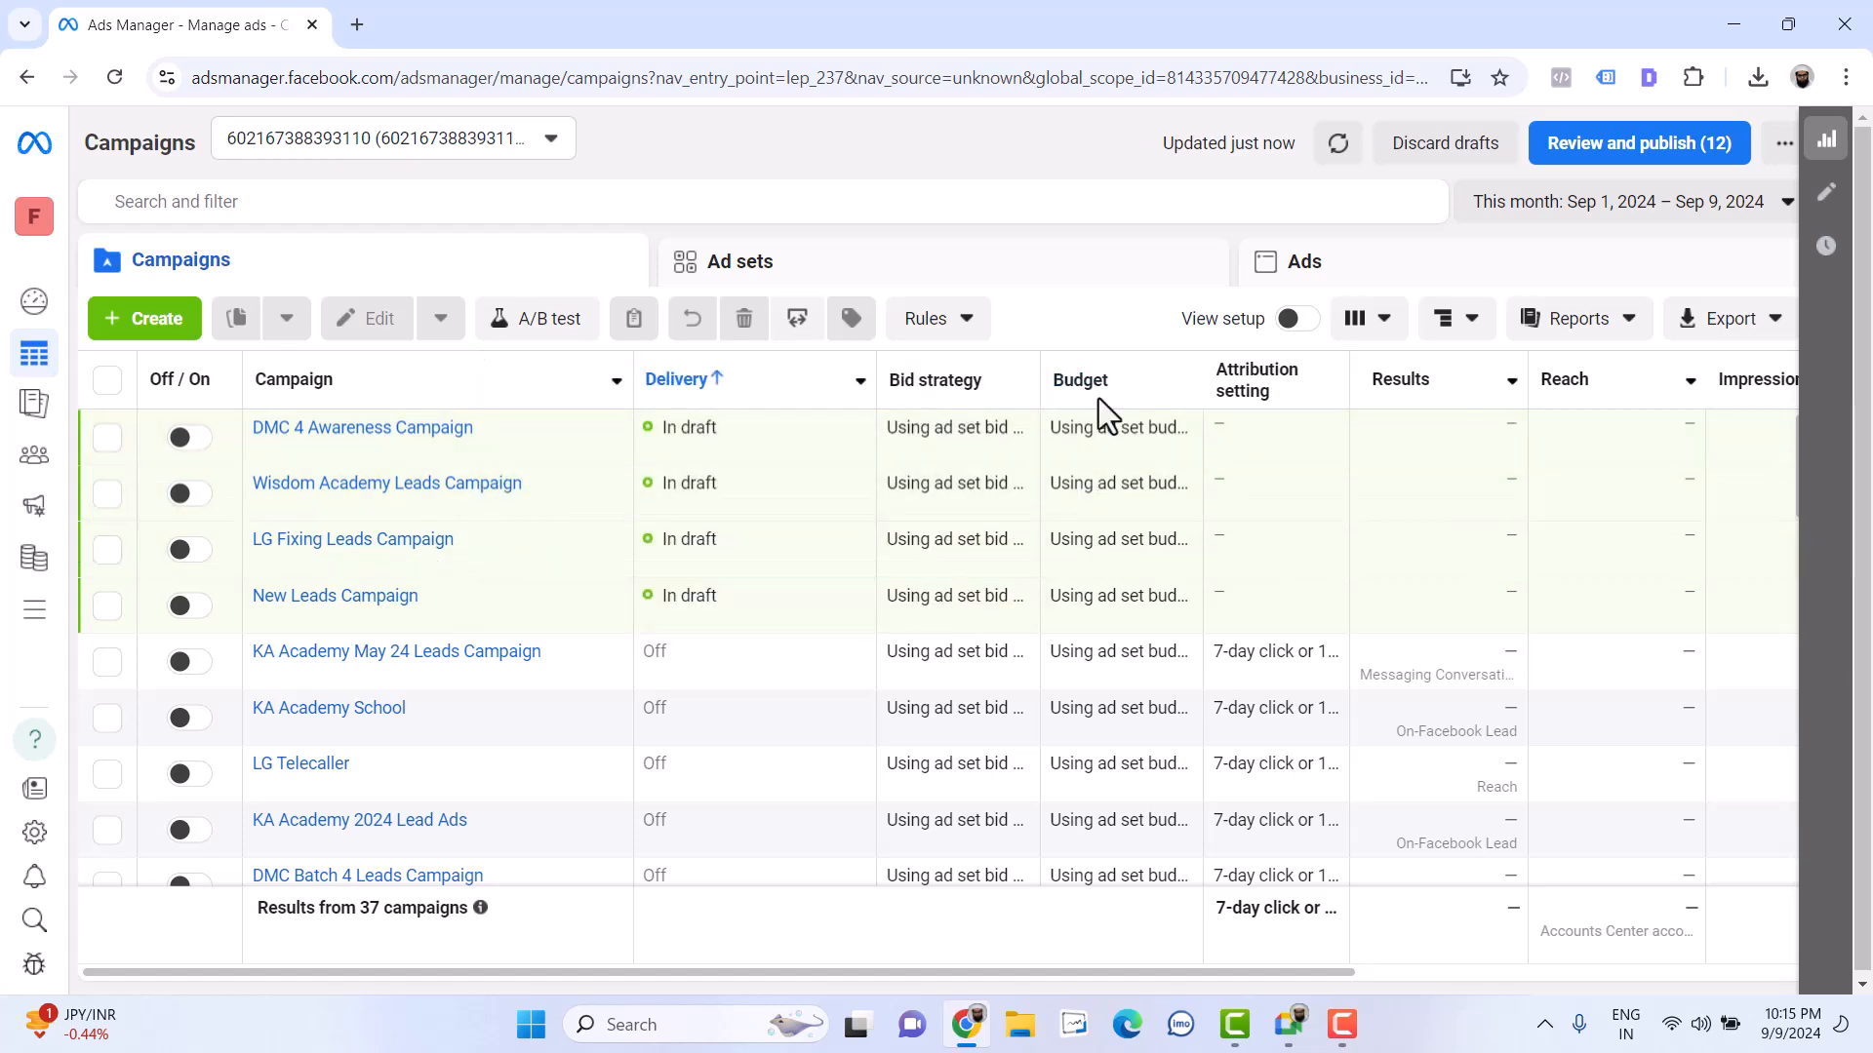
pyautogui.moveTo(1227, 396)
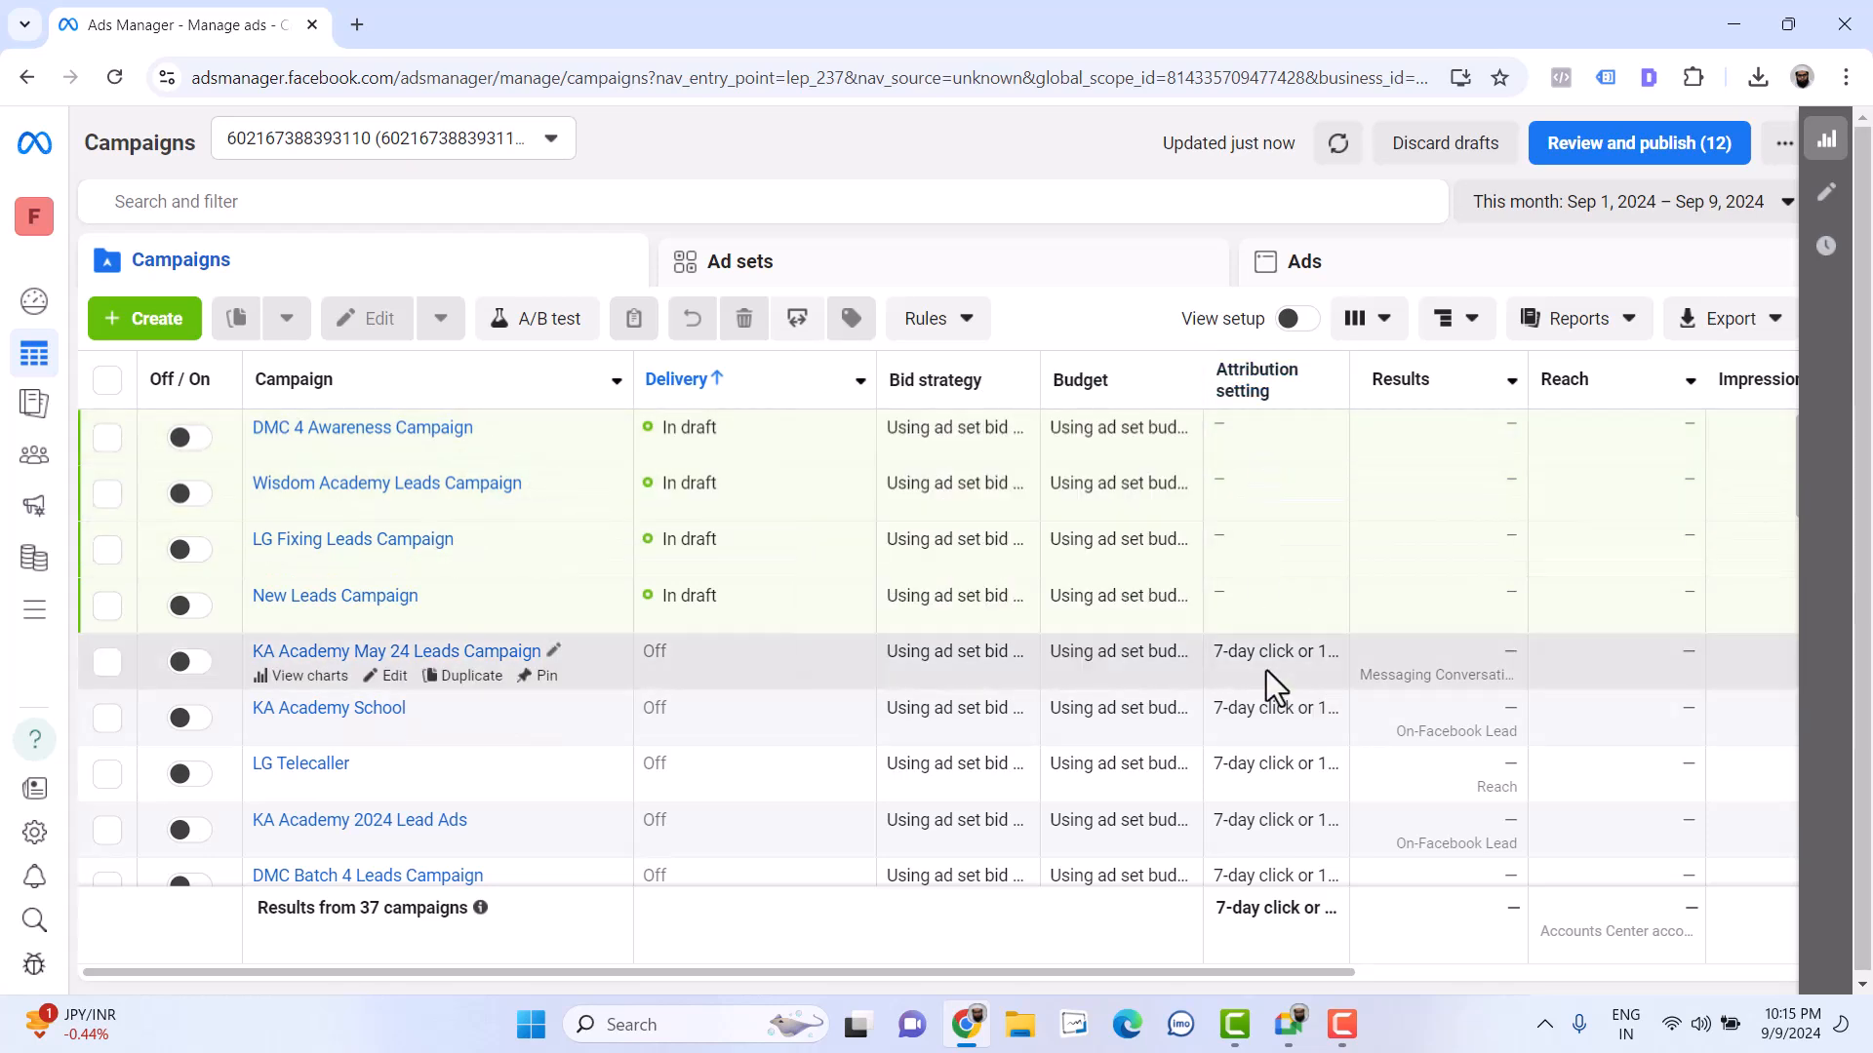
pyautogui.scroll(-10, 1266, 670)
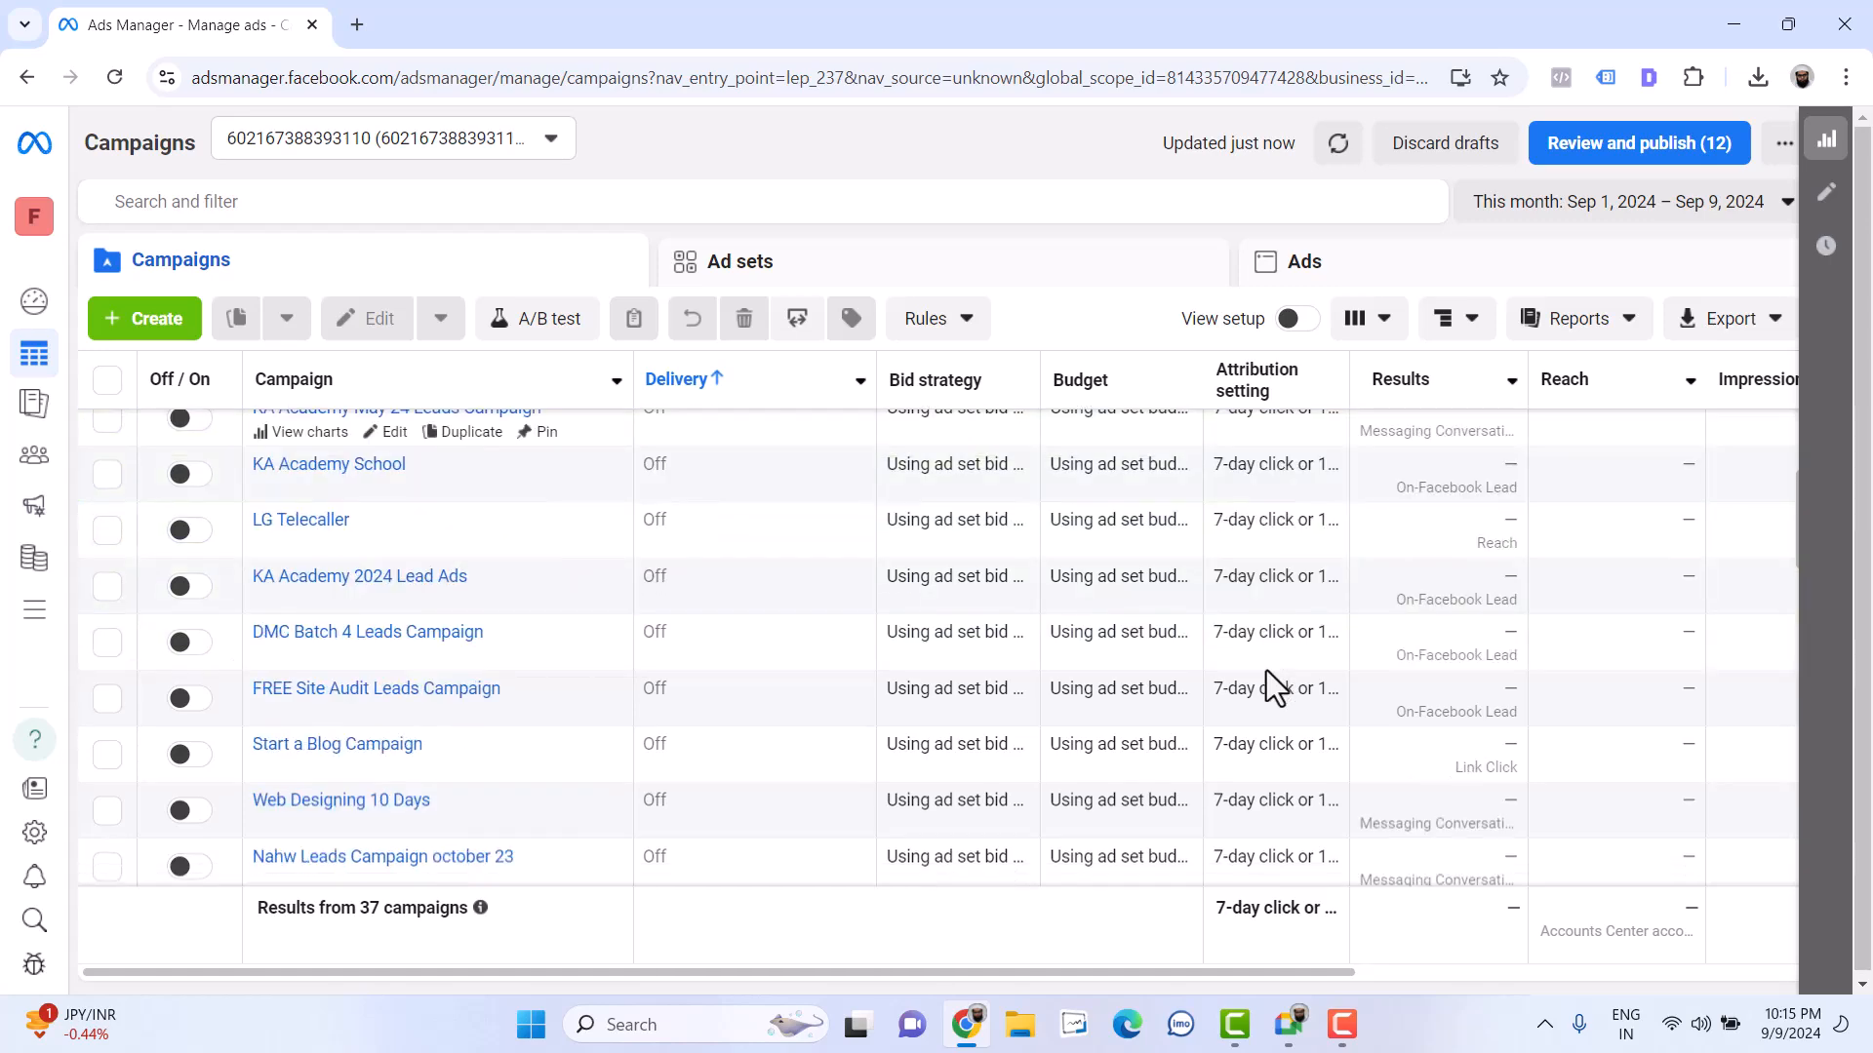
pyautogui.scroll(10, 1266, 670)
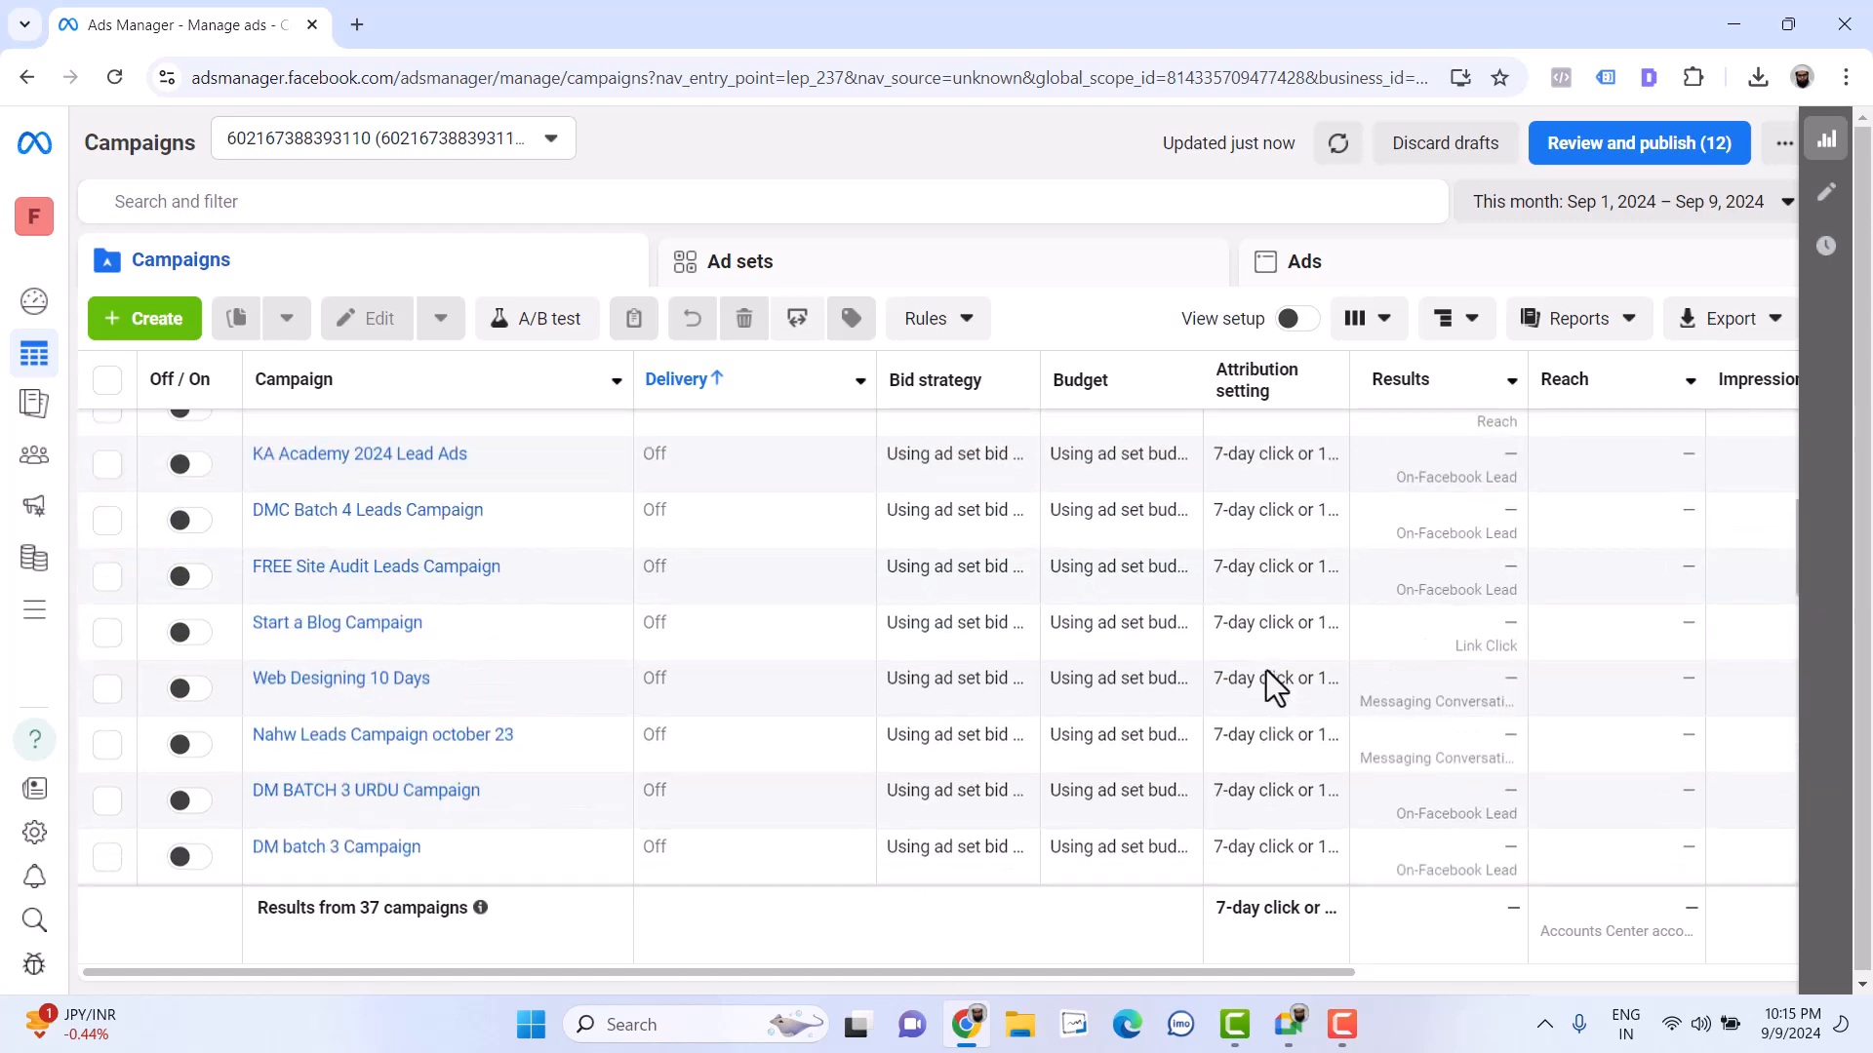
pyautogui.scroll(-4, 1429, 415)
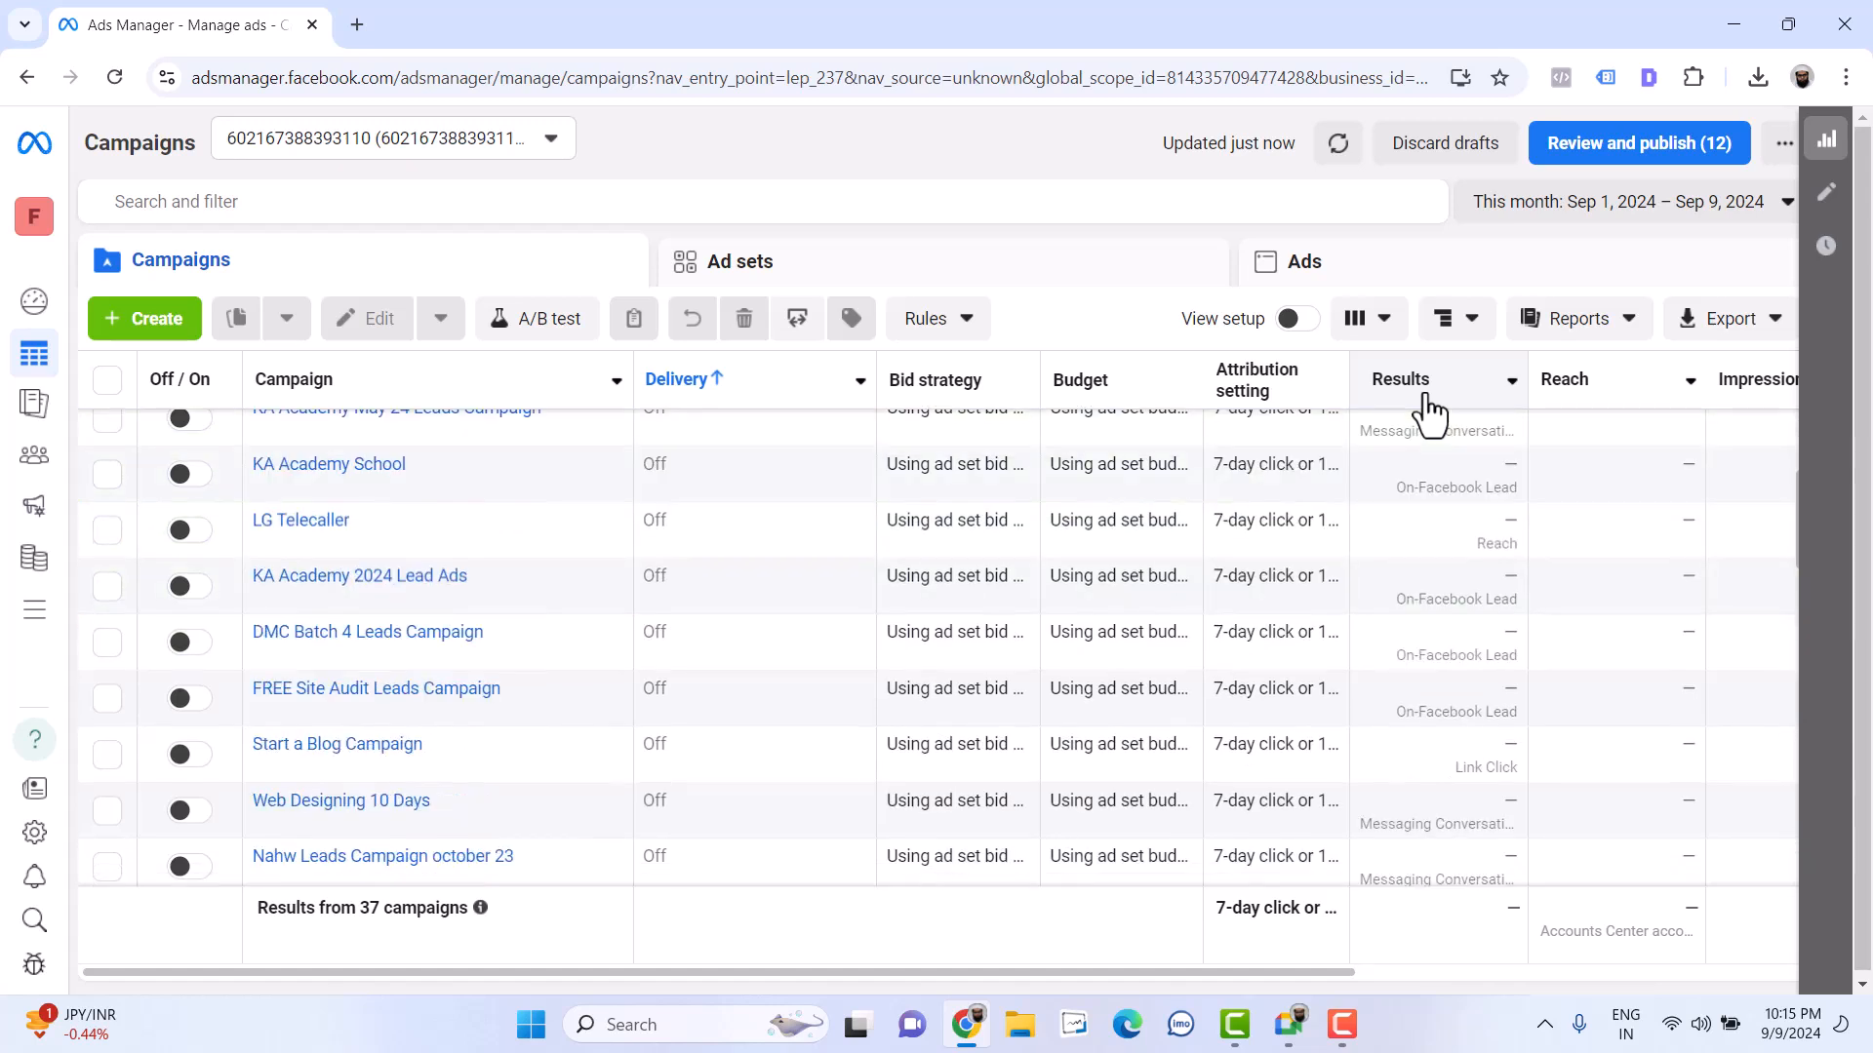
pyautogui.scroll(1, 1429, 414)
pyautogui.scroll(1, 1425, 414)
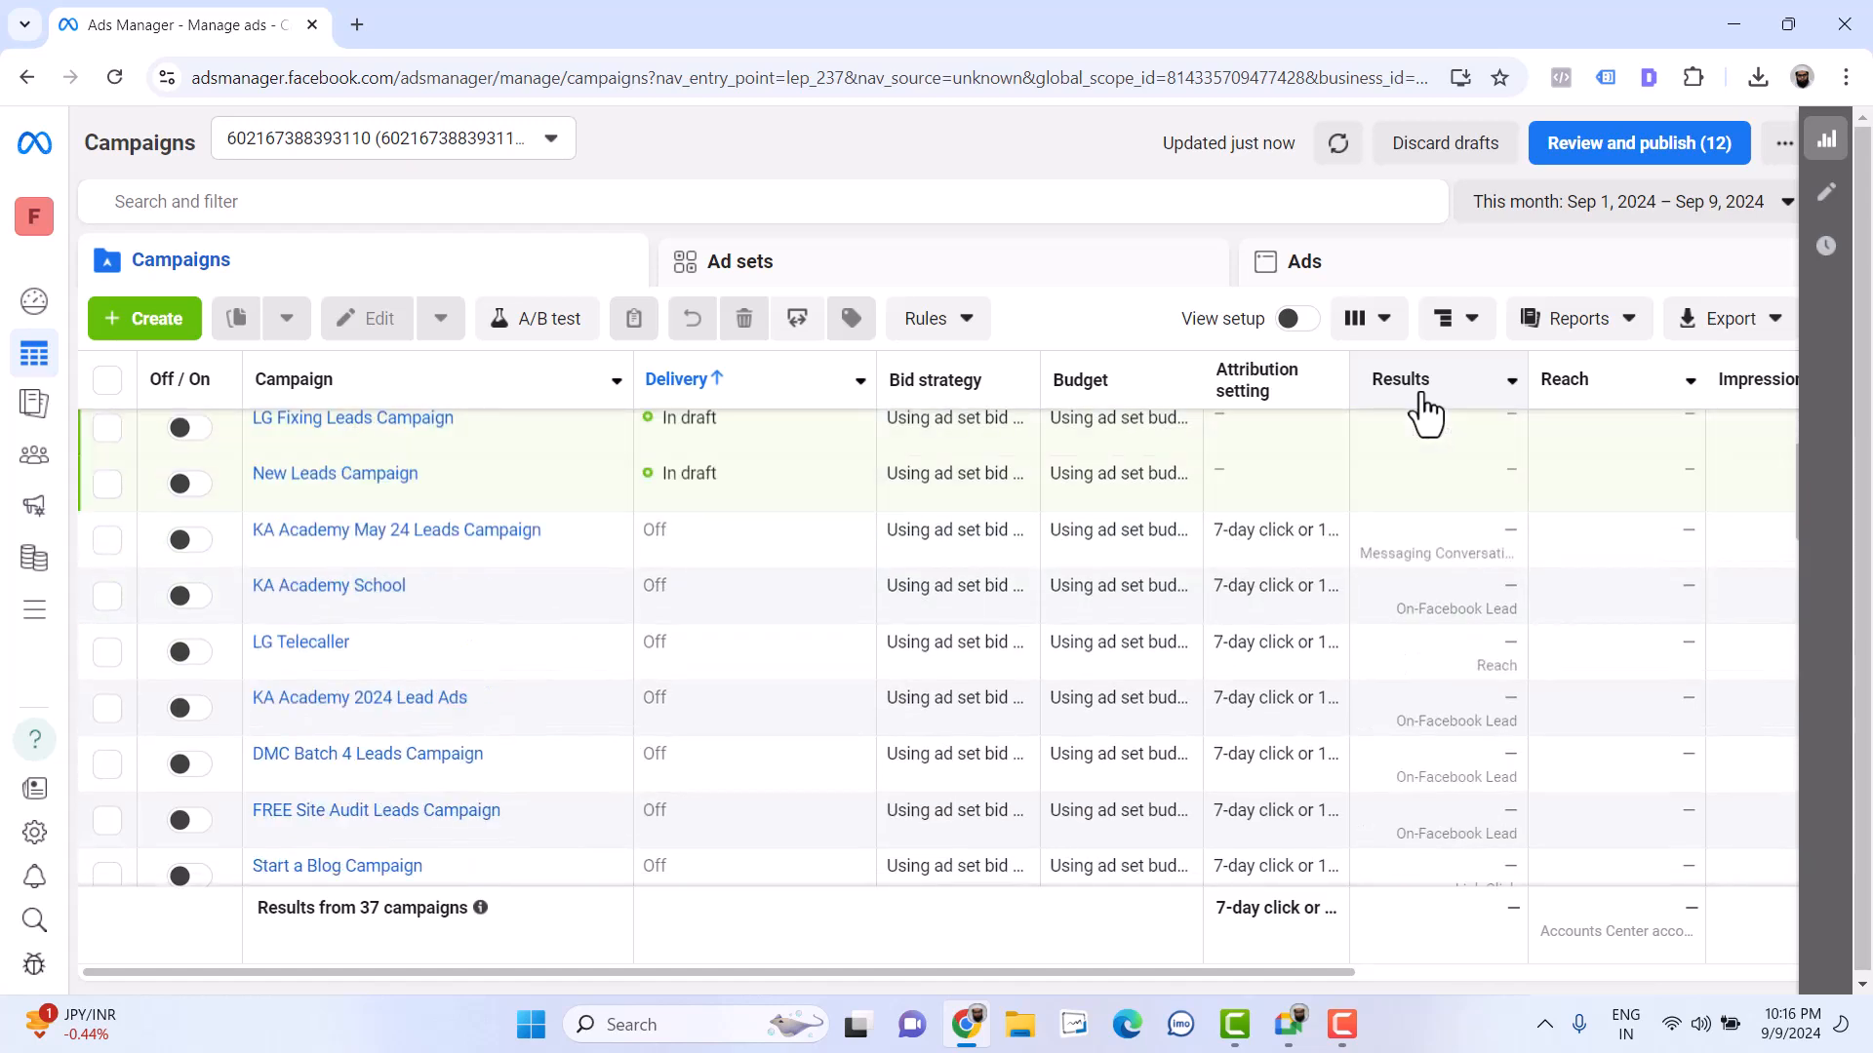
# Compare the result types of the KA Academy May 24 Leads, KA Academy School and LG Telecaller campaigns
pyautogui.tripleClick(1383, 554)
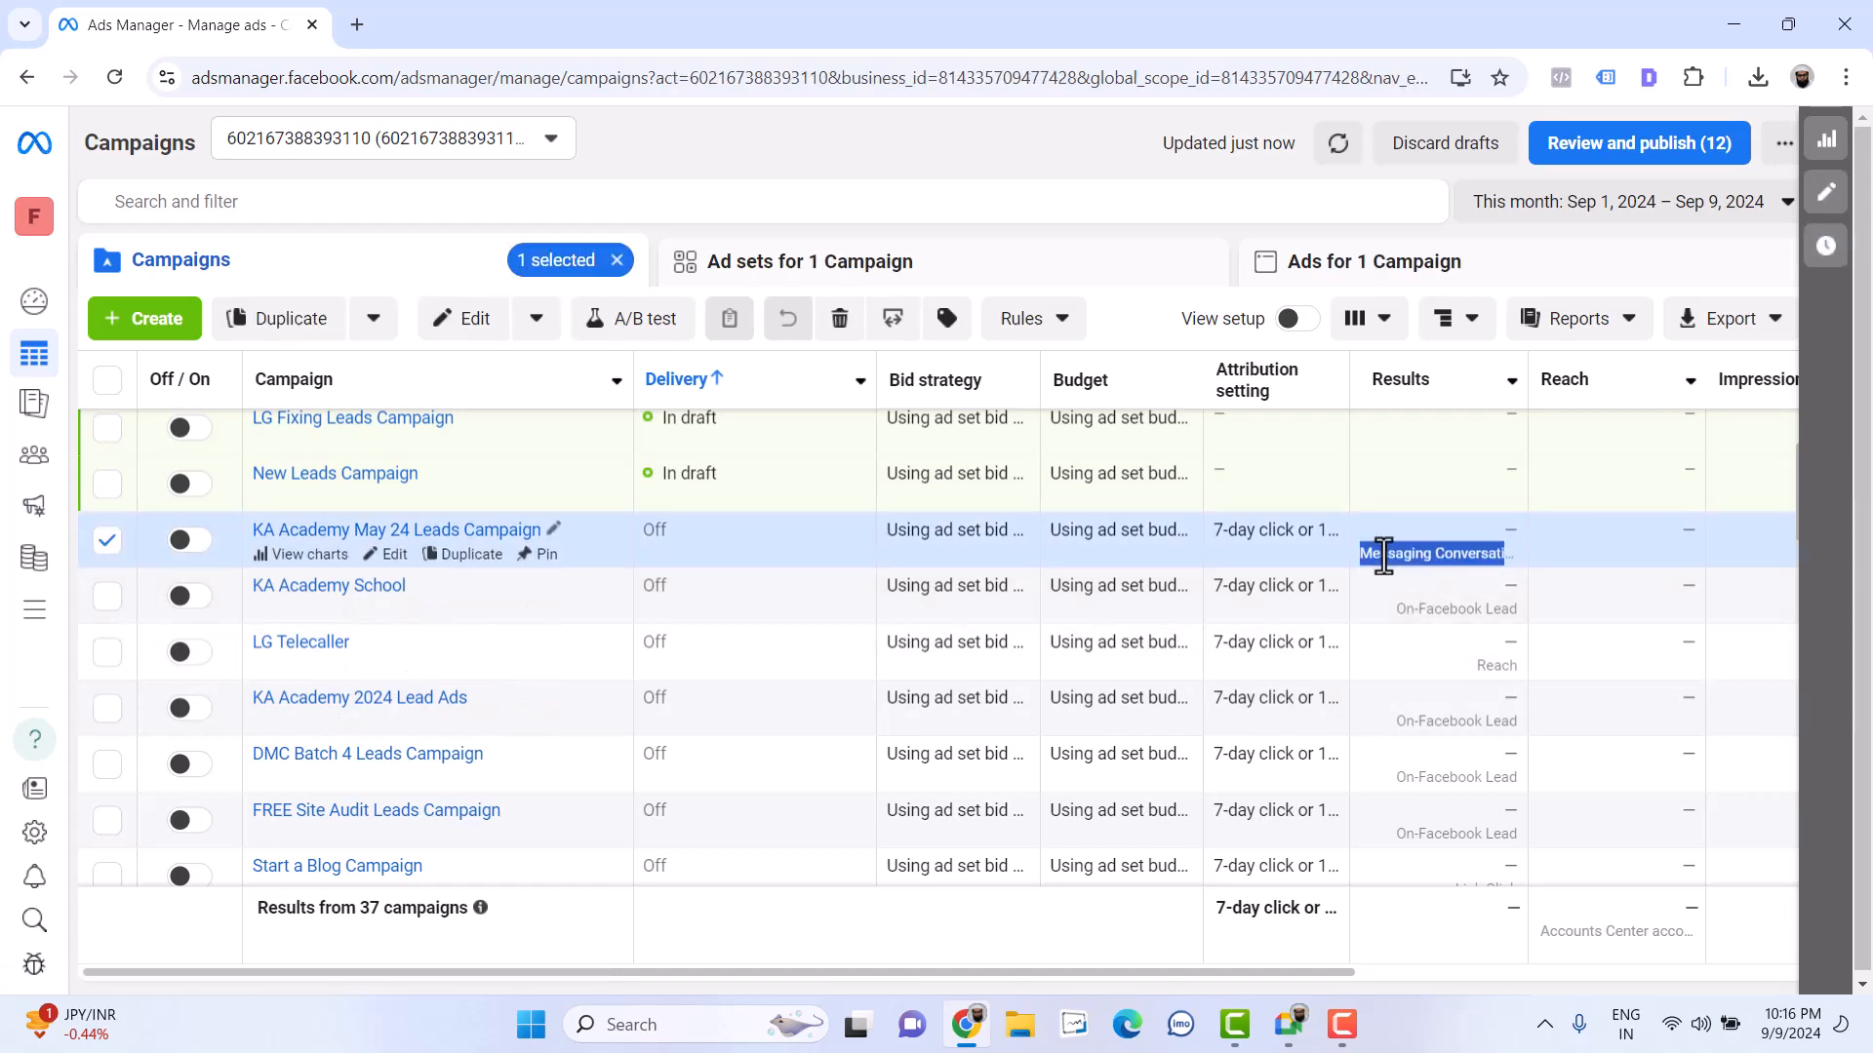
pyautogui.tripleClick(1422, 610)
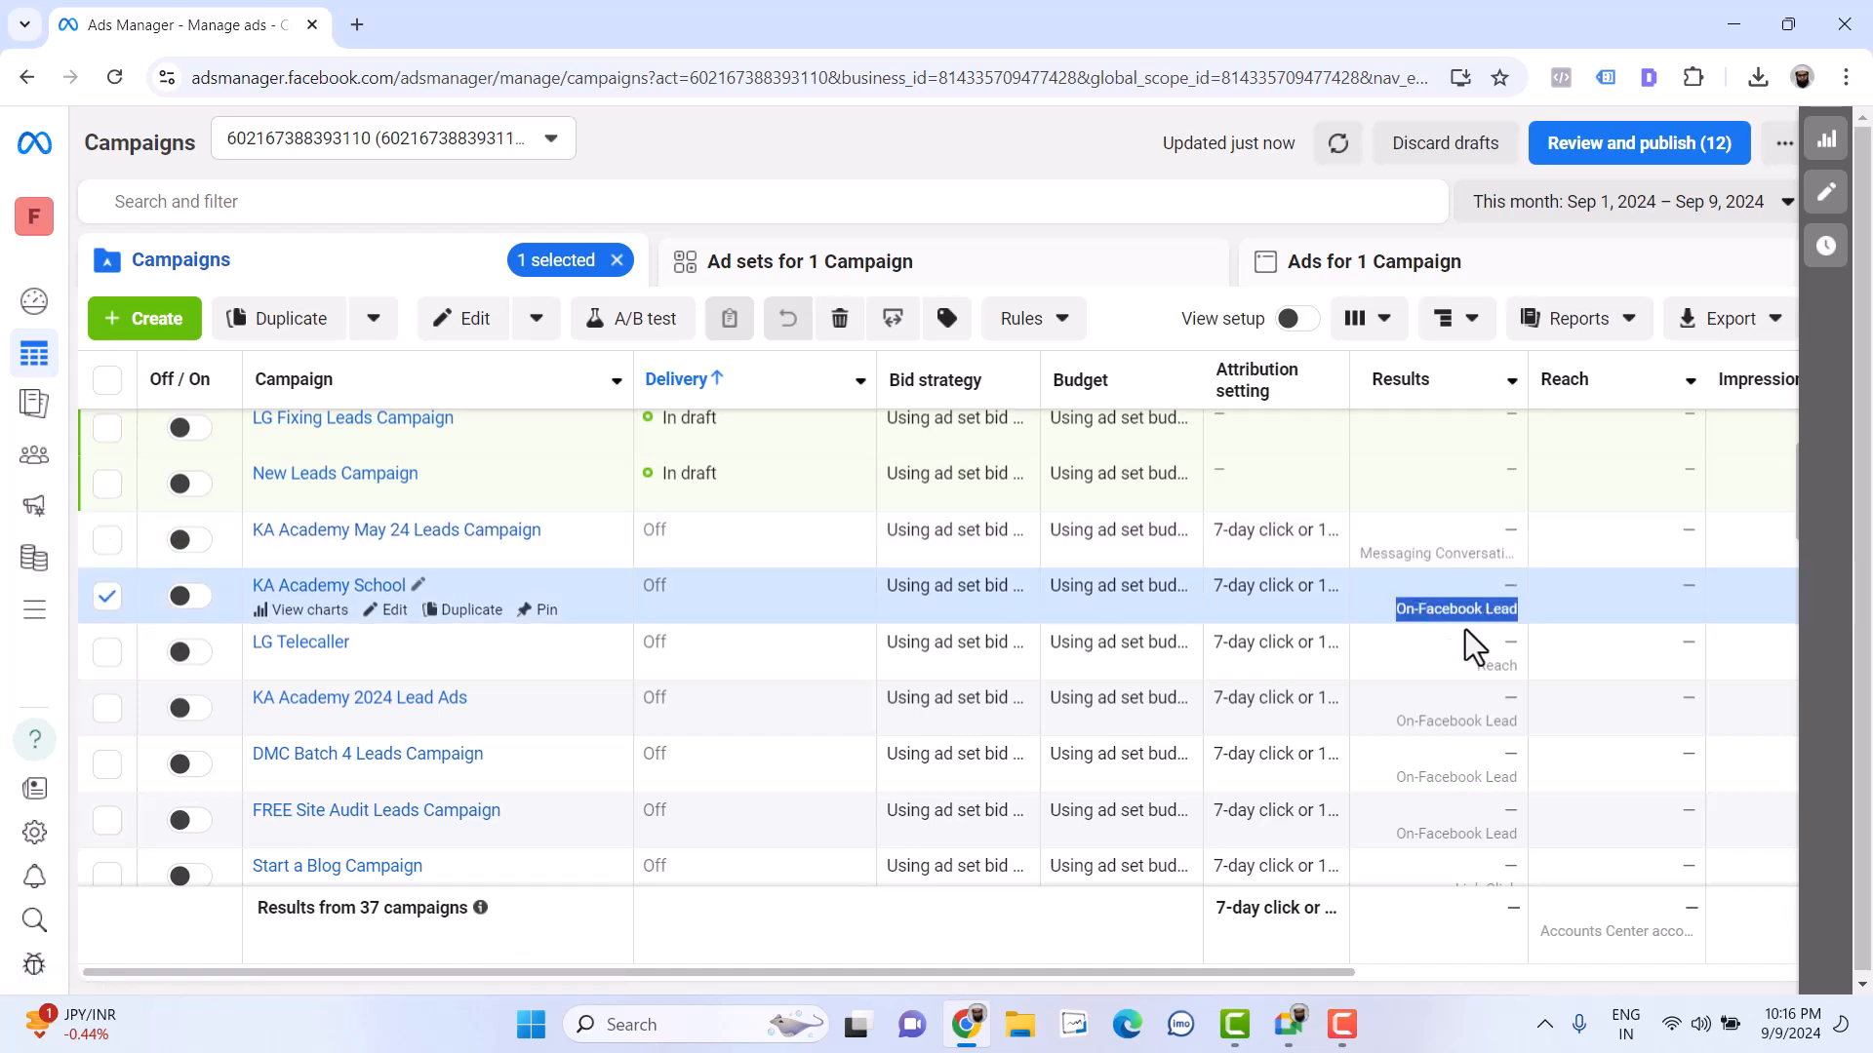
pyautogui.tripleClick(1497, 665)
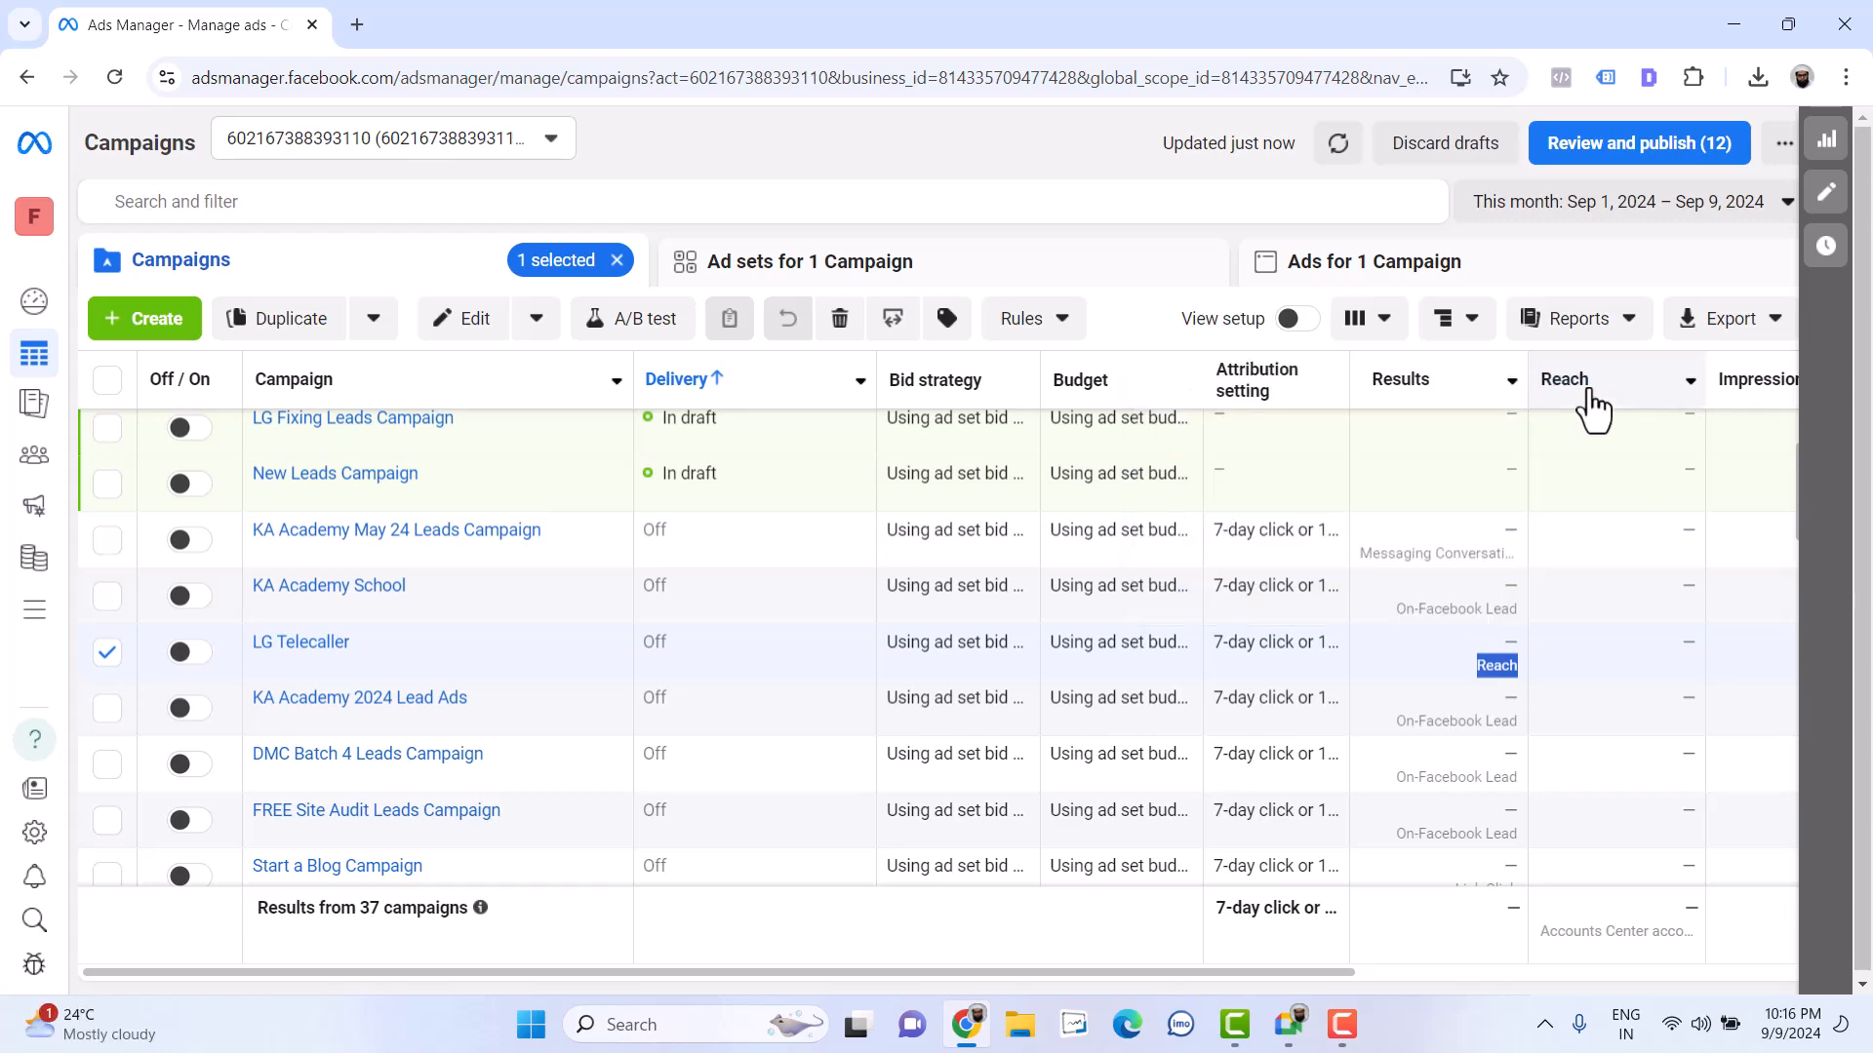
pyautogui.scroll(-7, 1596, 713)
pyautogui.scroll(-5, 1596, 712)
pyautogui.scroll(10, 1595, 712)
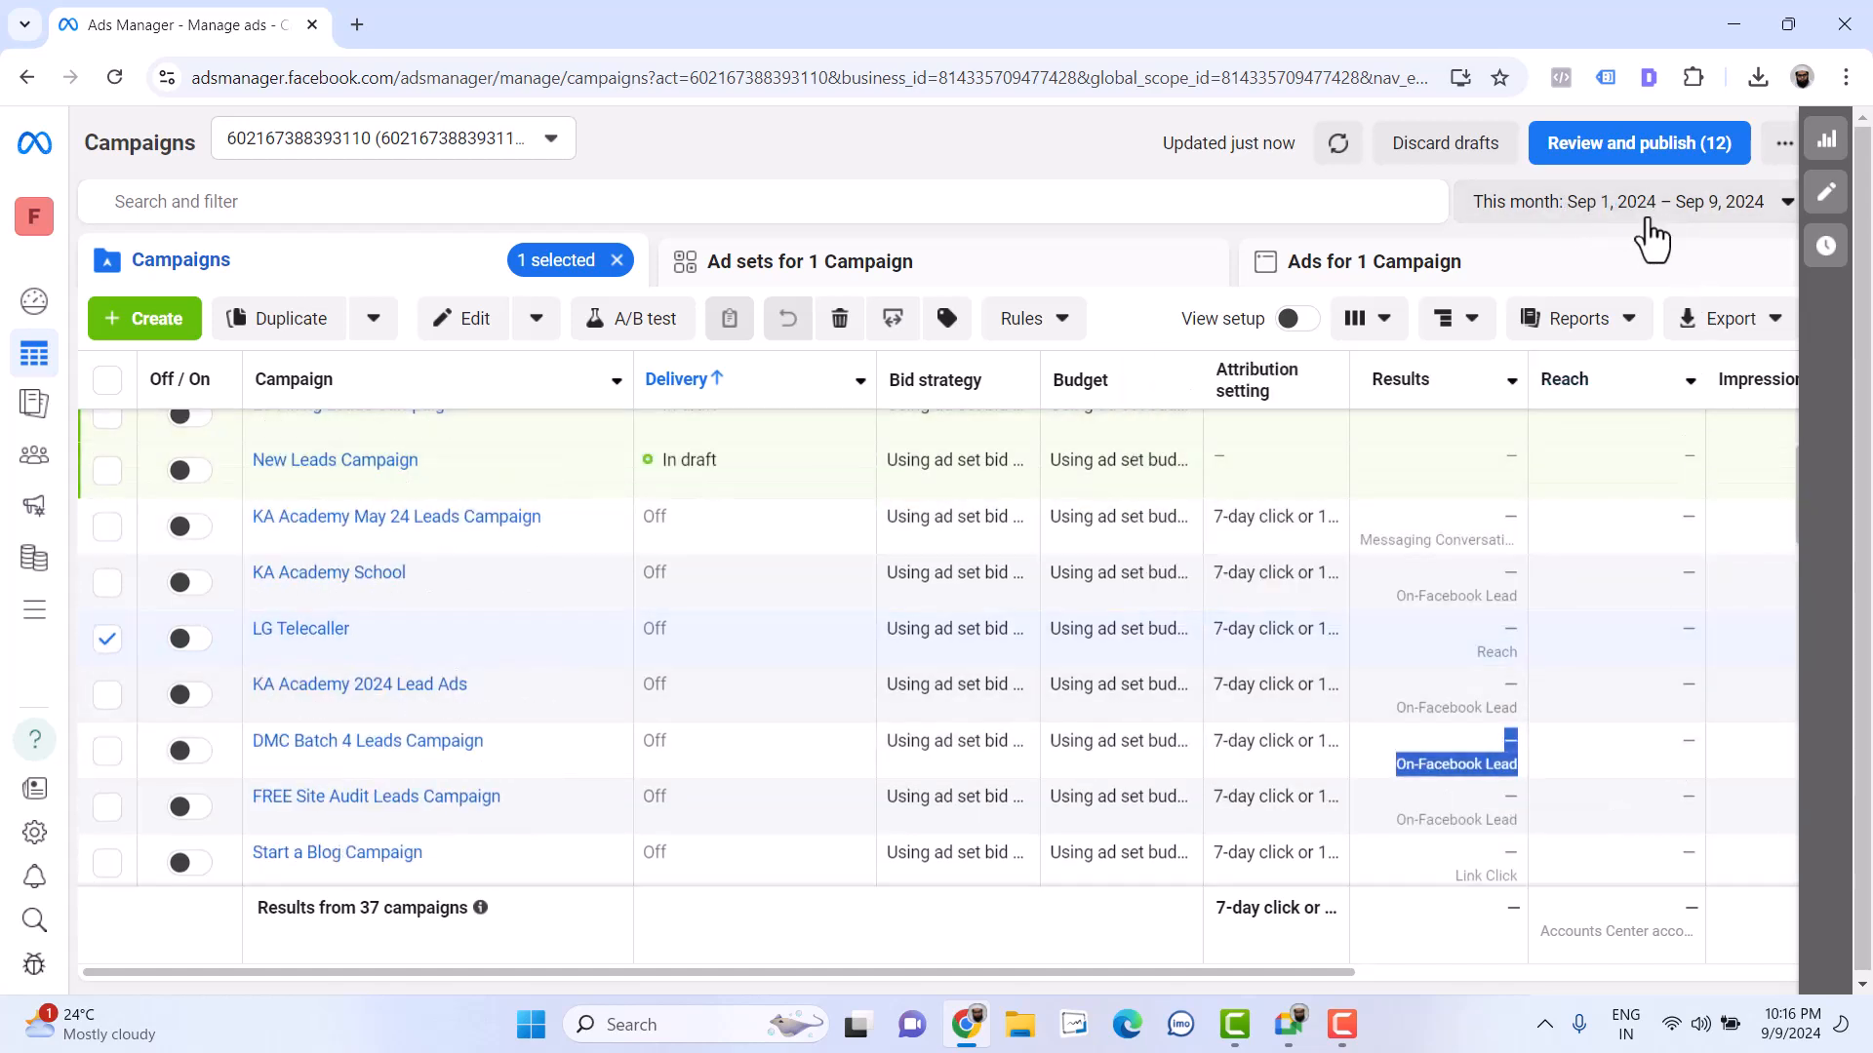
# Change the date range of this account's campaign data to the Maximum preset
pyautogui.click(1651, 232)
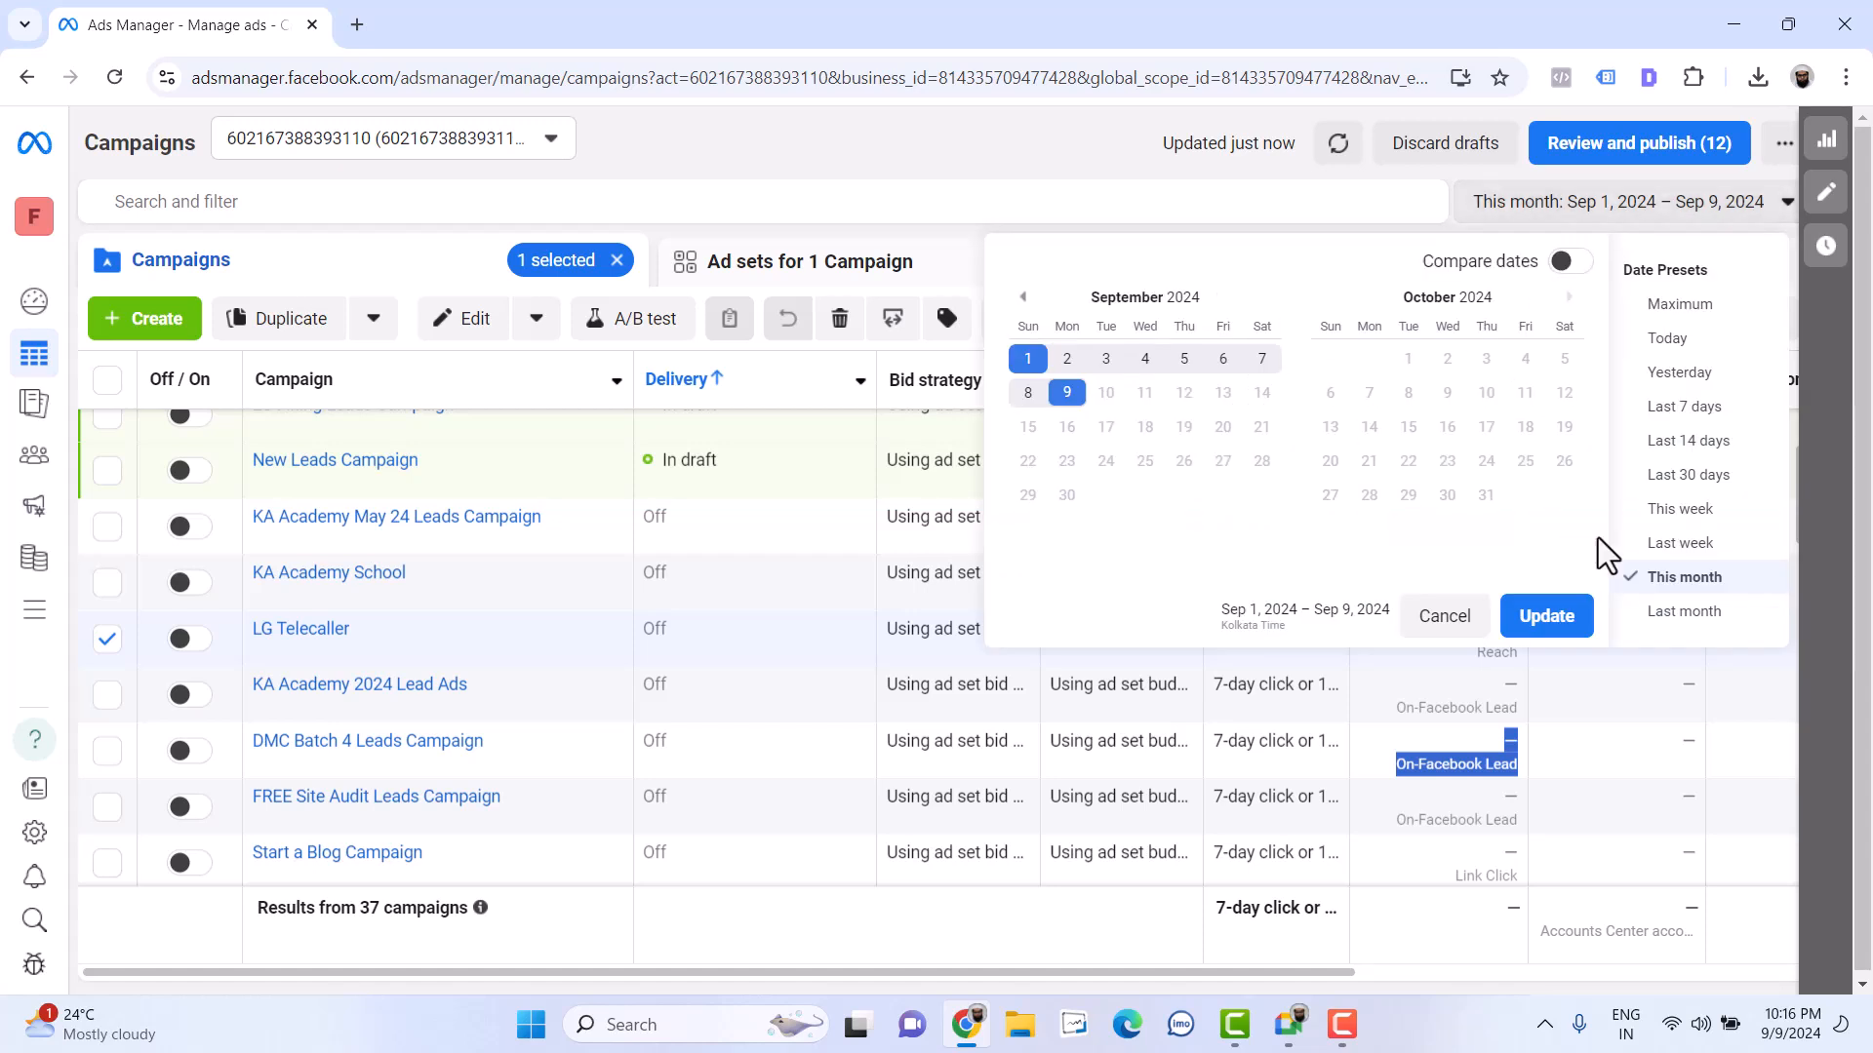
pyautogui.scroll(-1, 1657, 550)
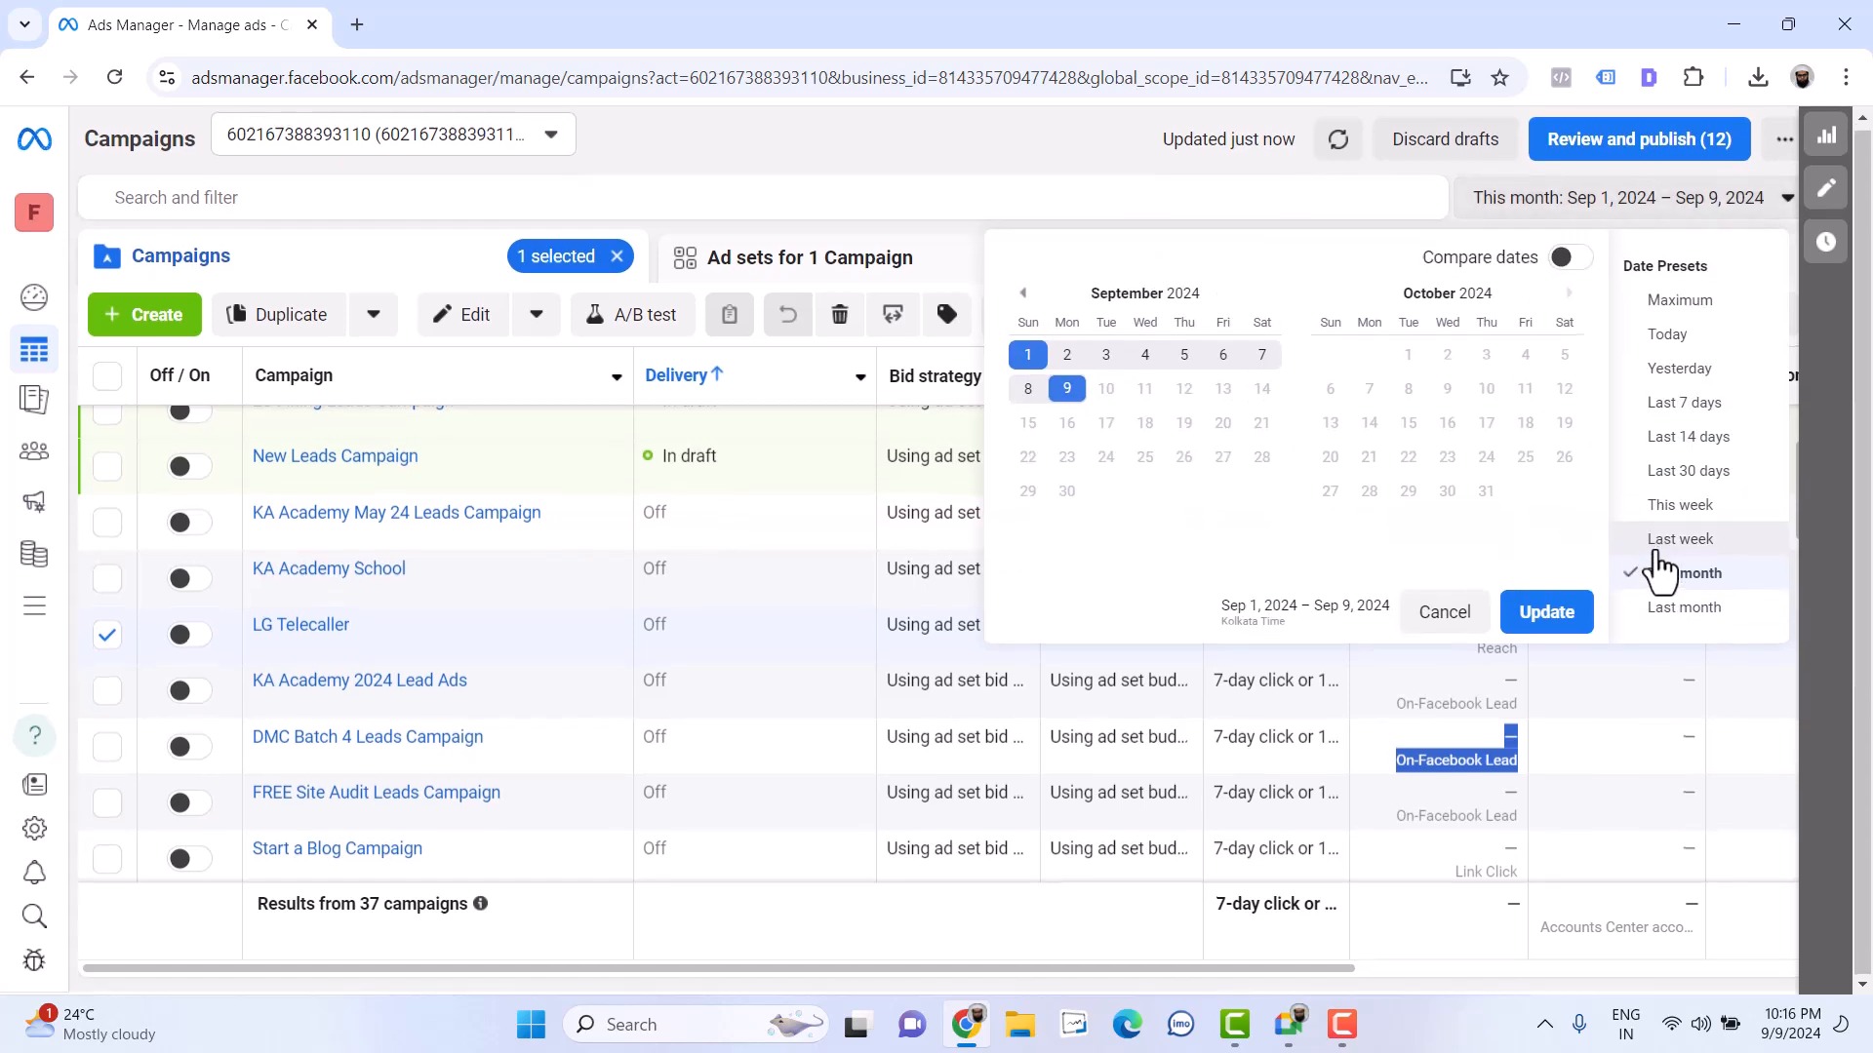
pyautogui.click(1684, 304)
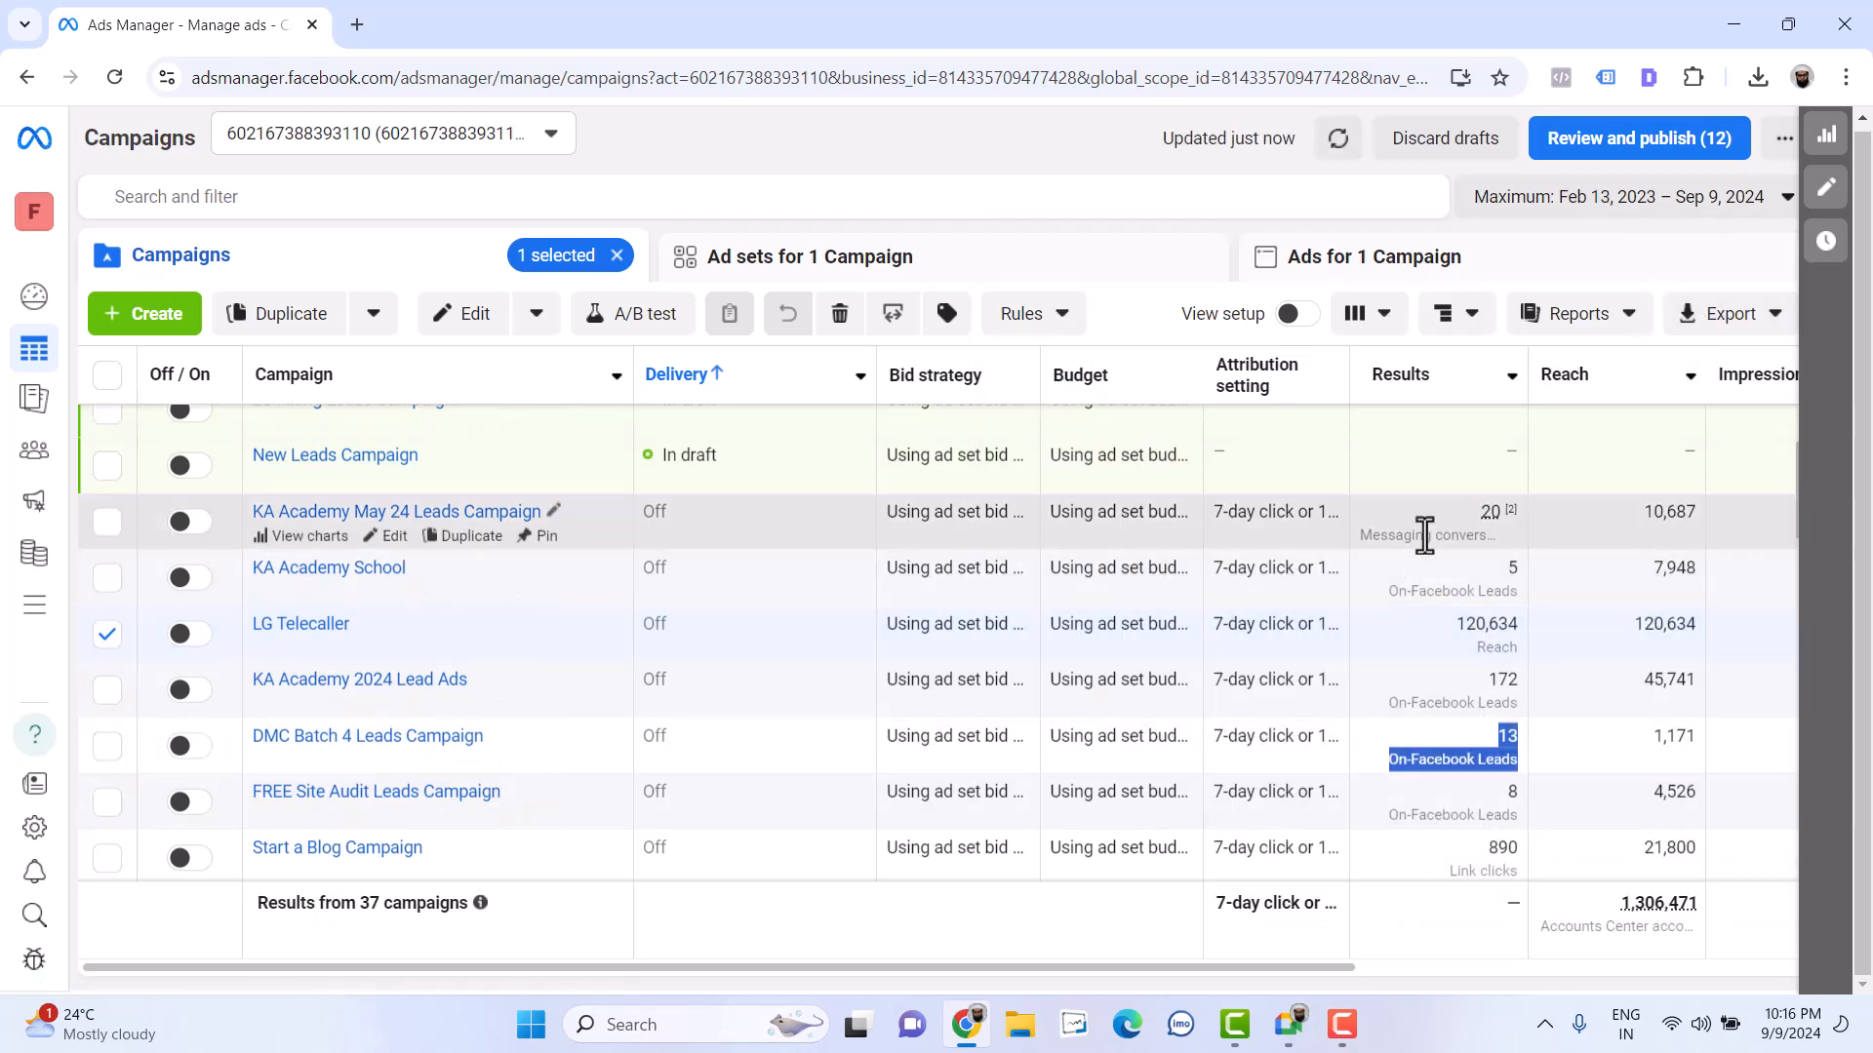
# Compare the results and reach of the KA Academy, DMC Batch 4 Leads, FREE Site Audit Leads and Start a Blog campaigns
pyautogui.moveTo(1483, 517)
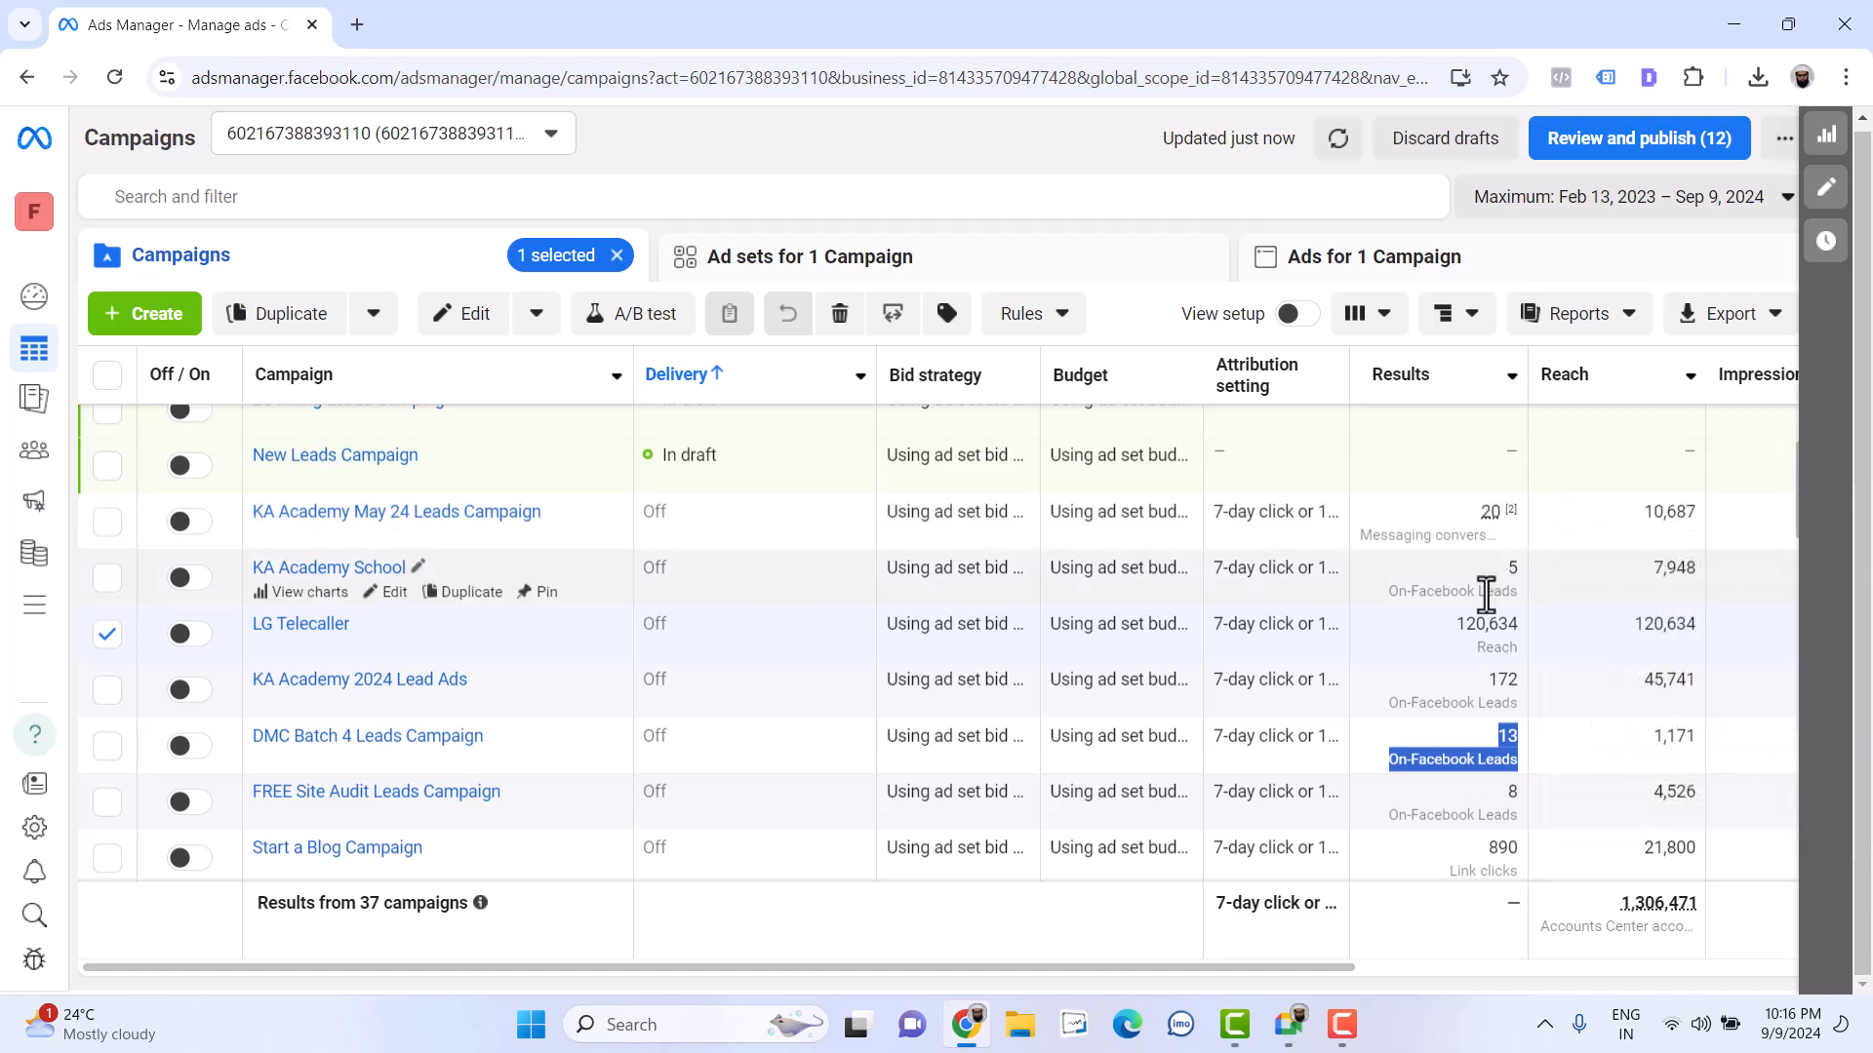
pyautogui.click(1455, 602)
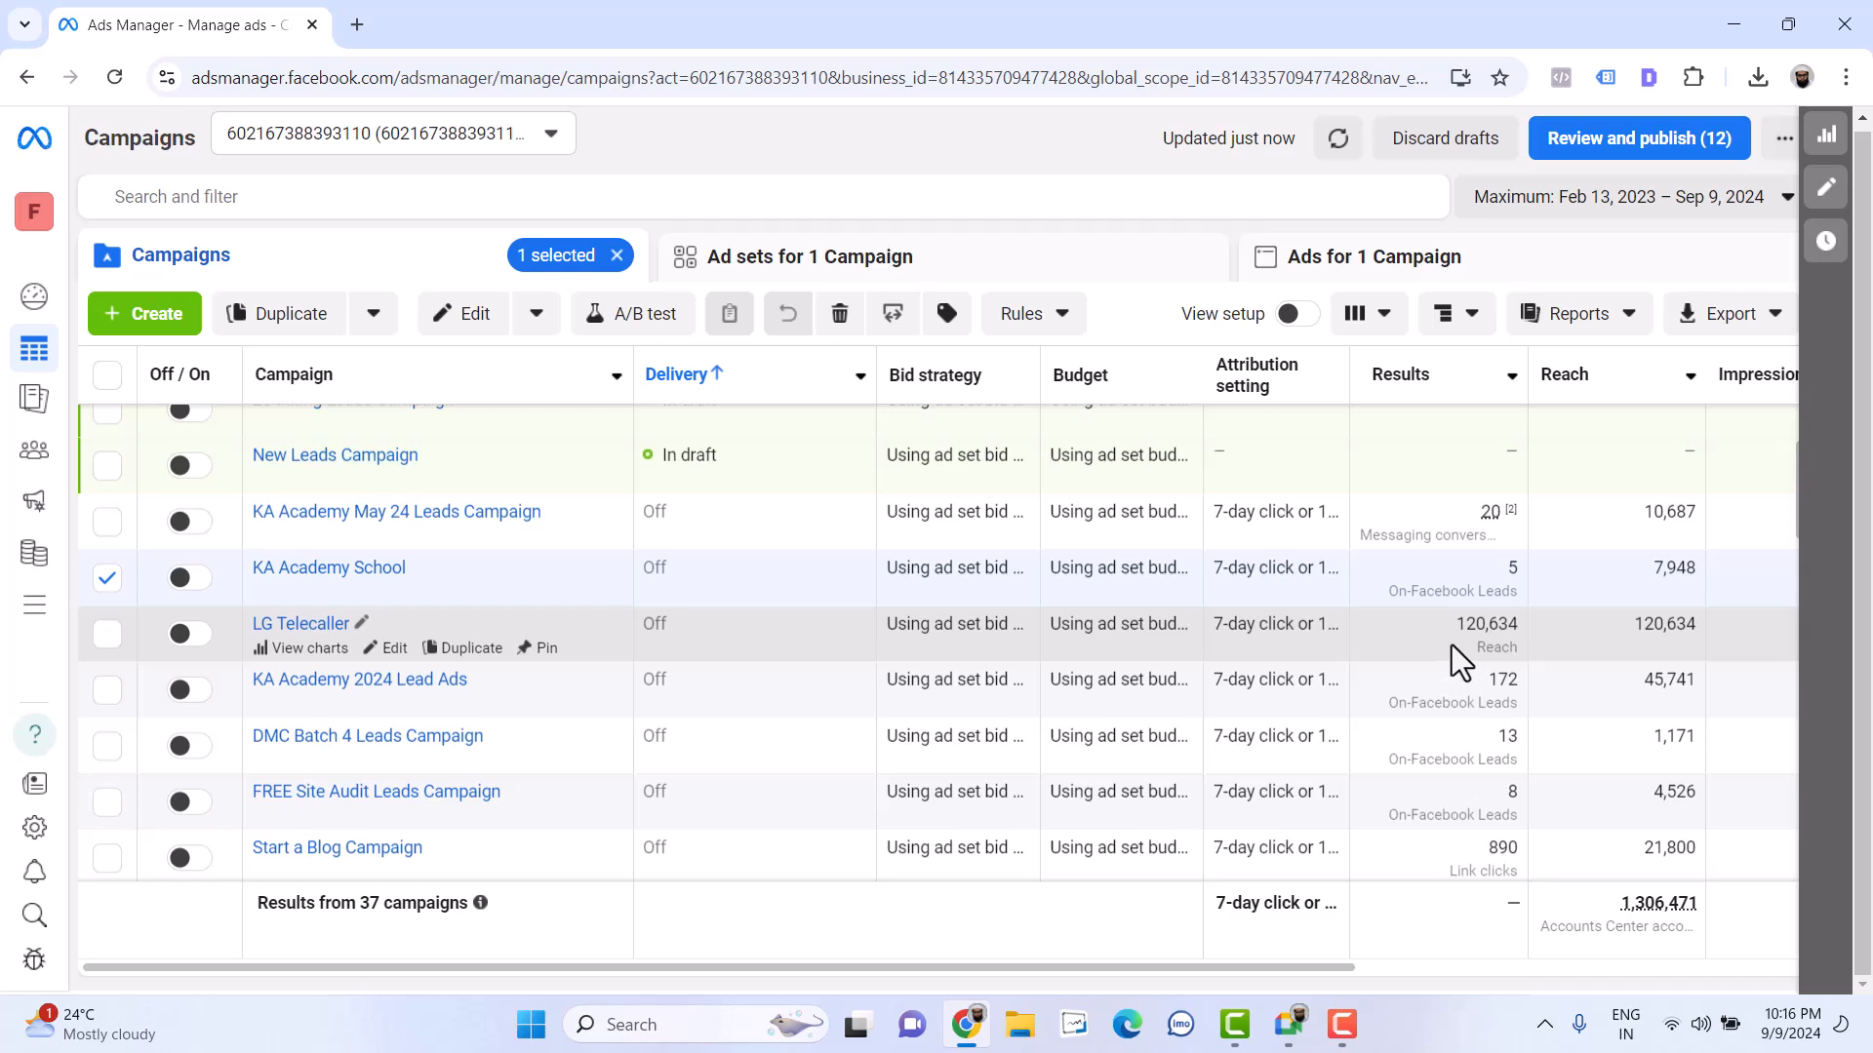
pyautogui.tripleClick(1496, 711)
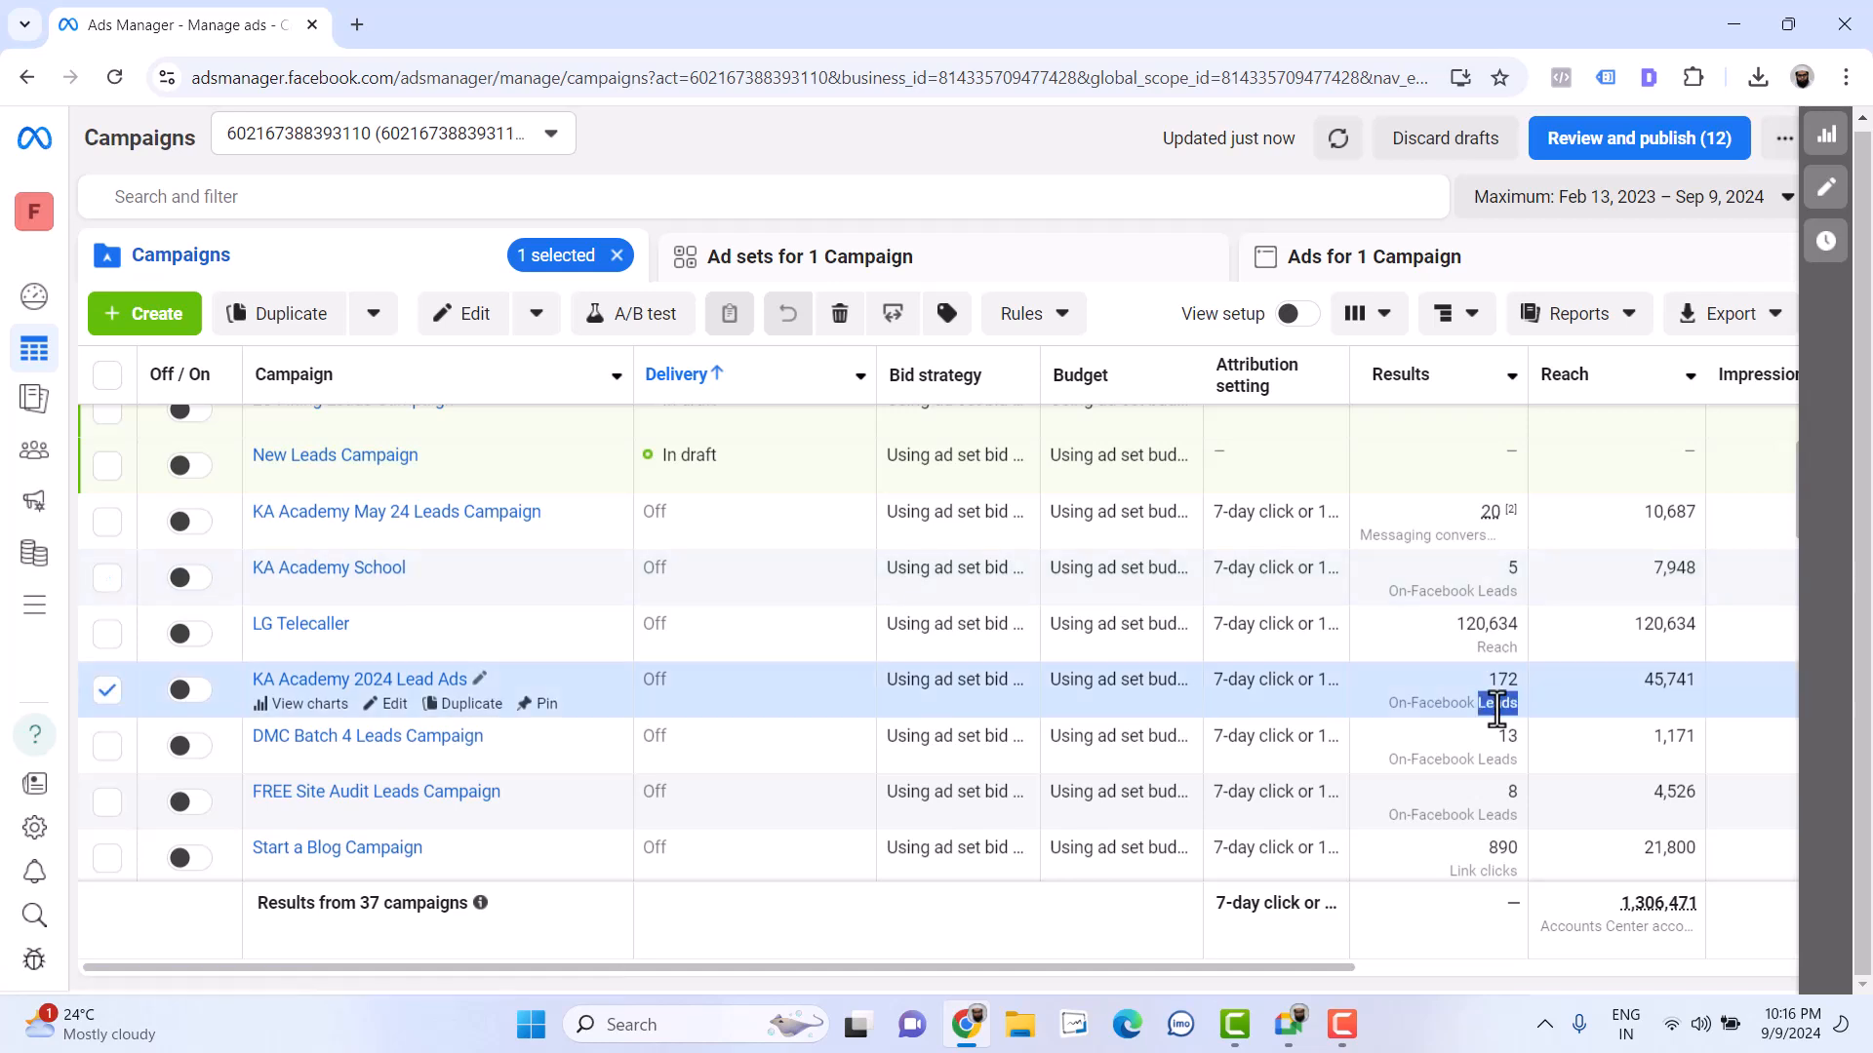
pyautogui.tripleClick(1495, 758)
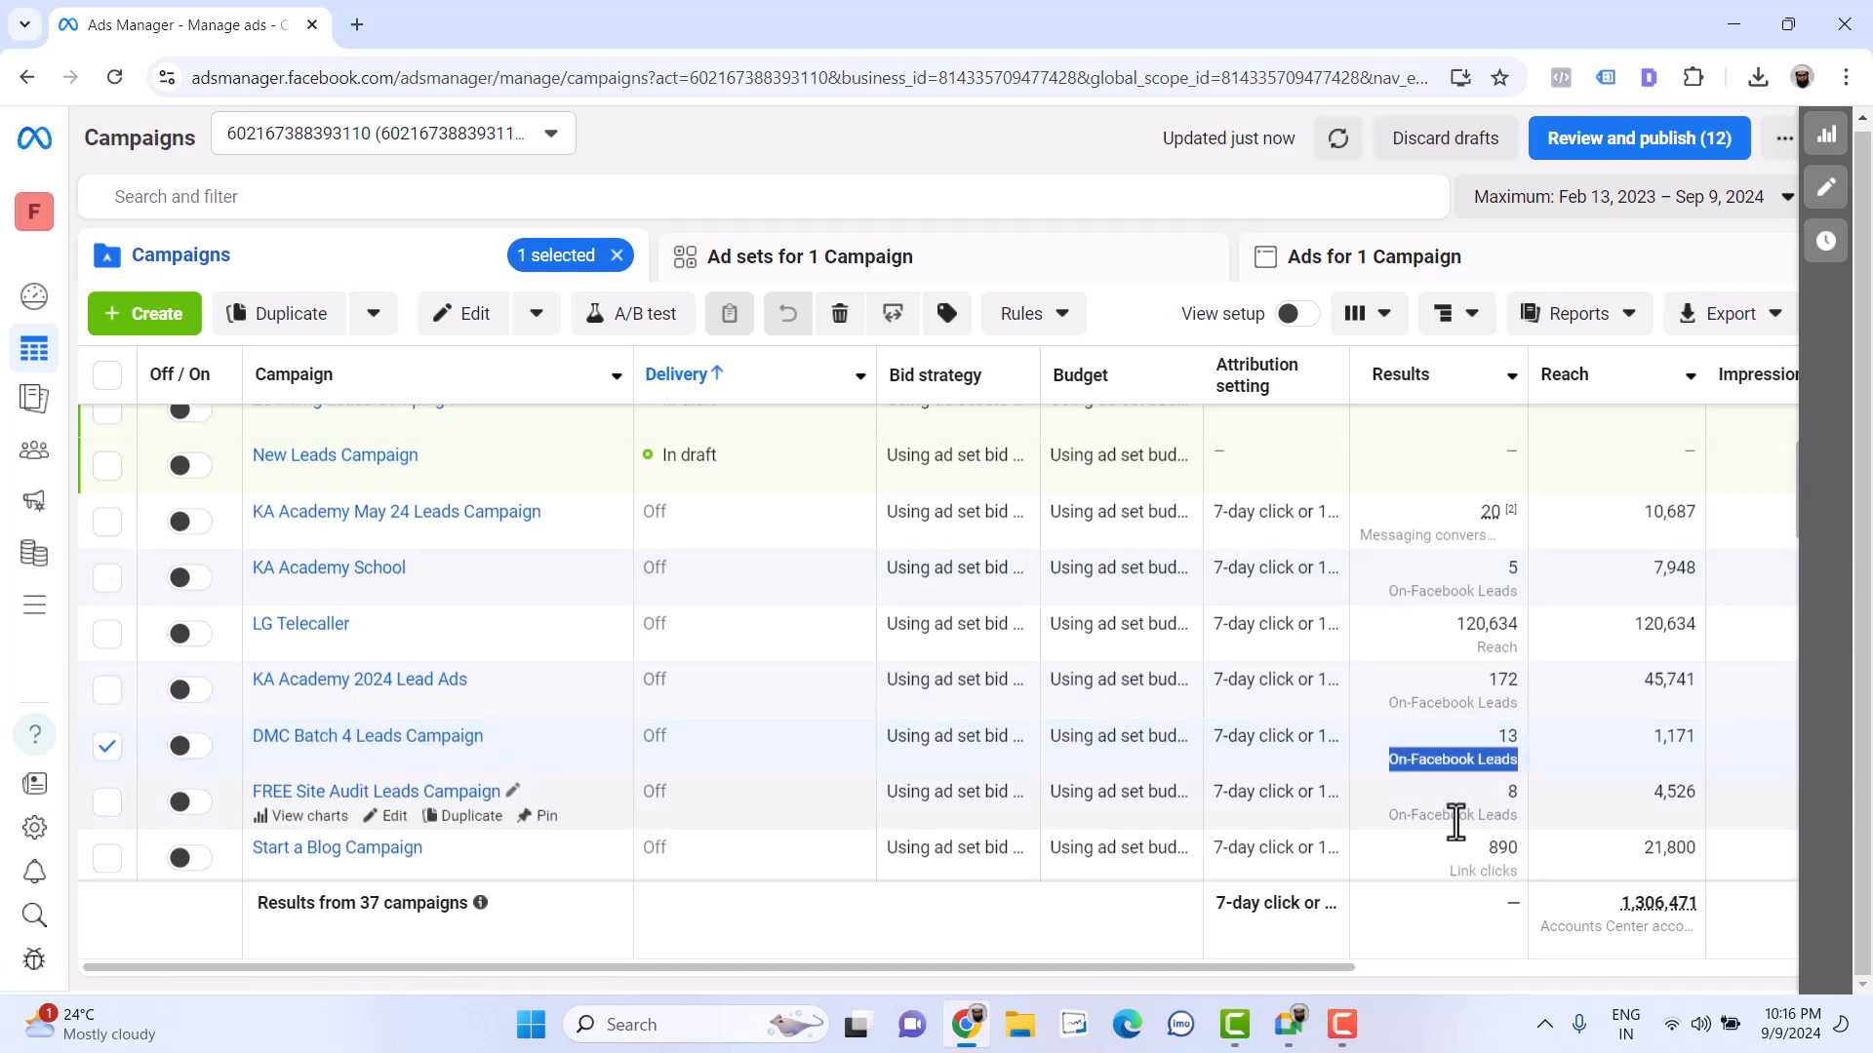
pyautogui.scroll(-1, 1407, 798)
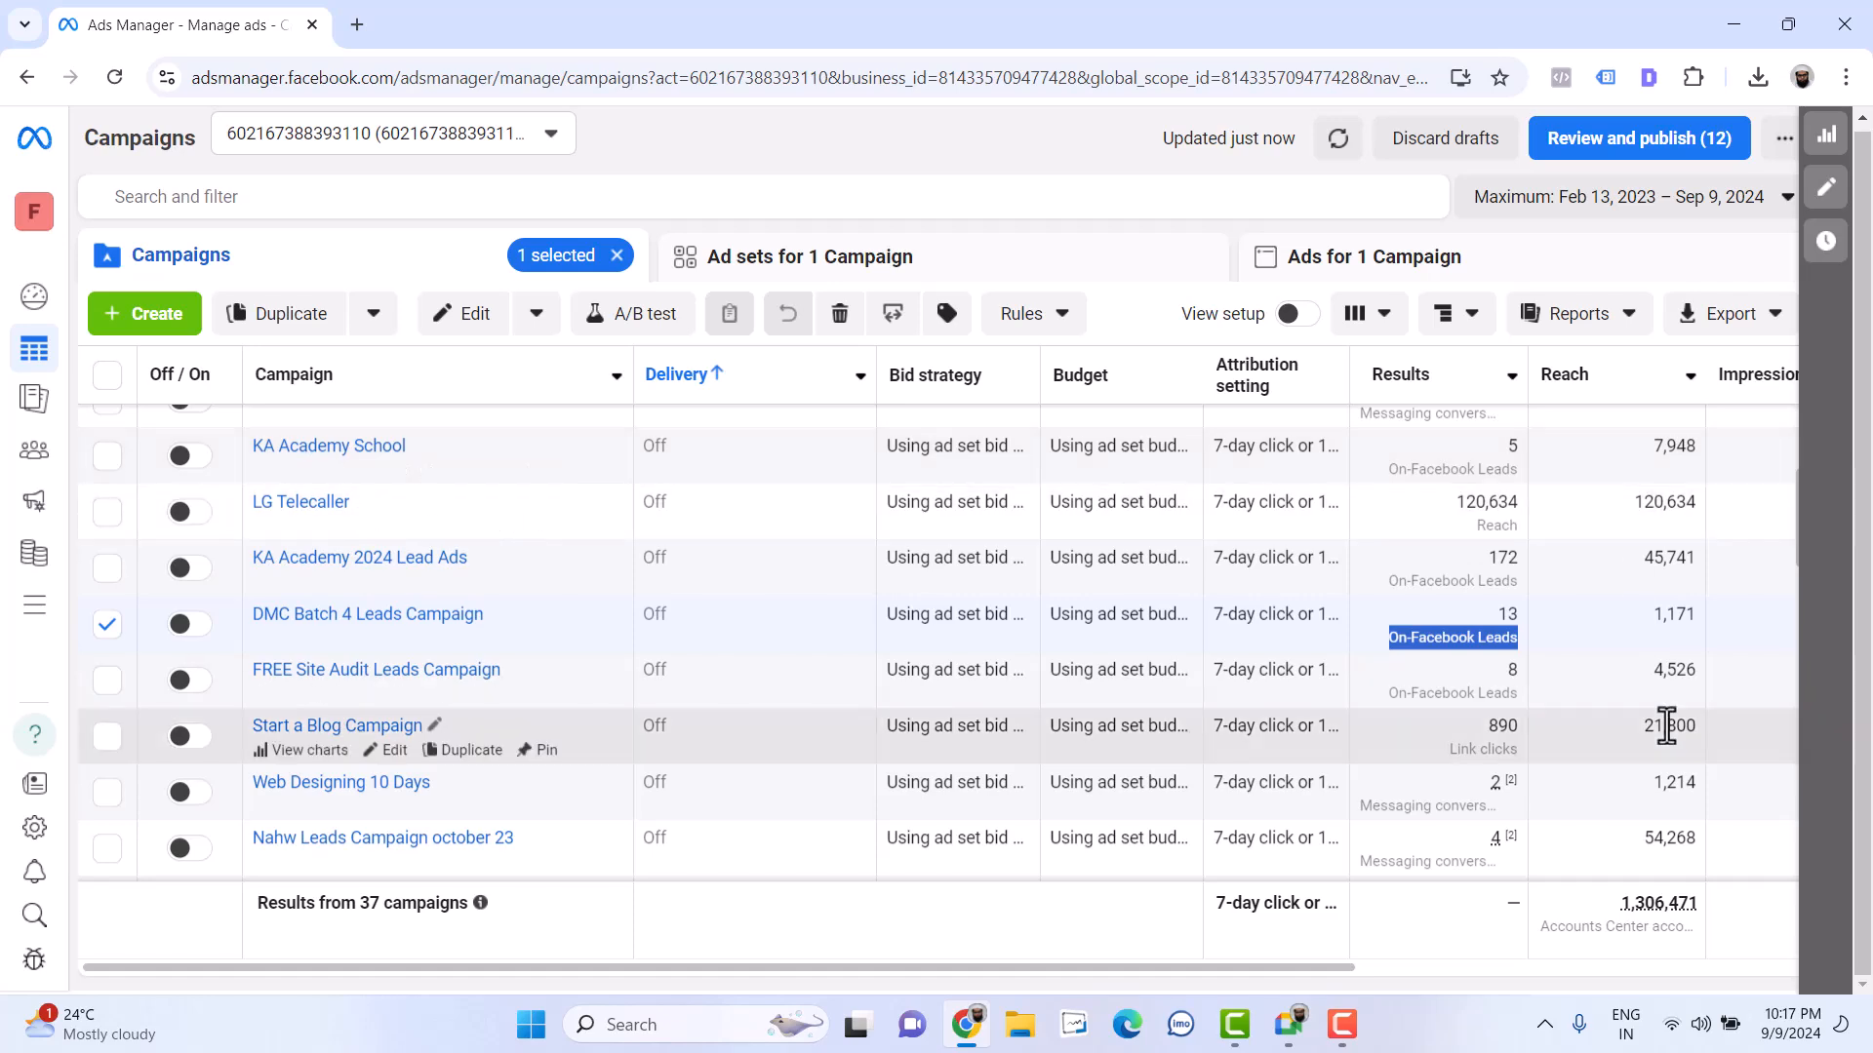
pyautogui.scroll(3, 1666, 725)
pyautogui.scroll(-2, 1666, 724)
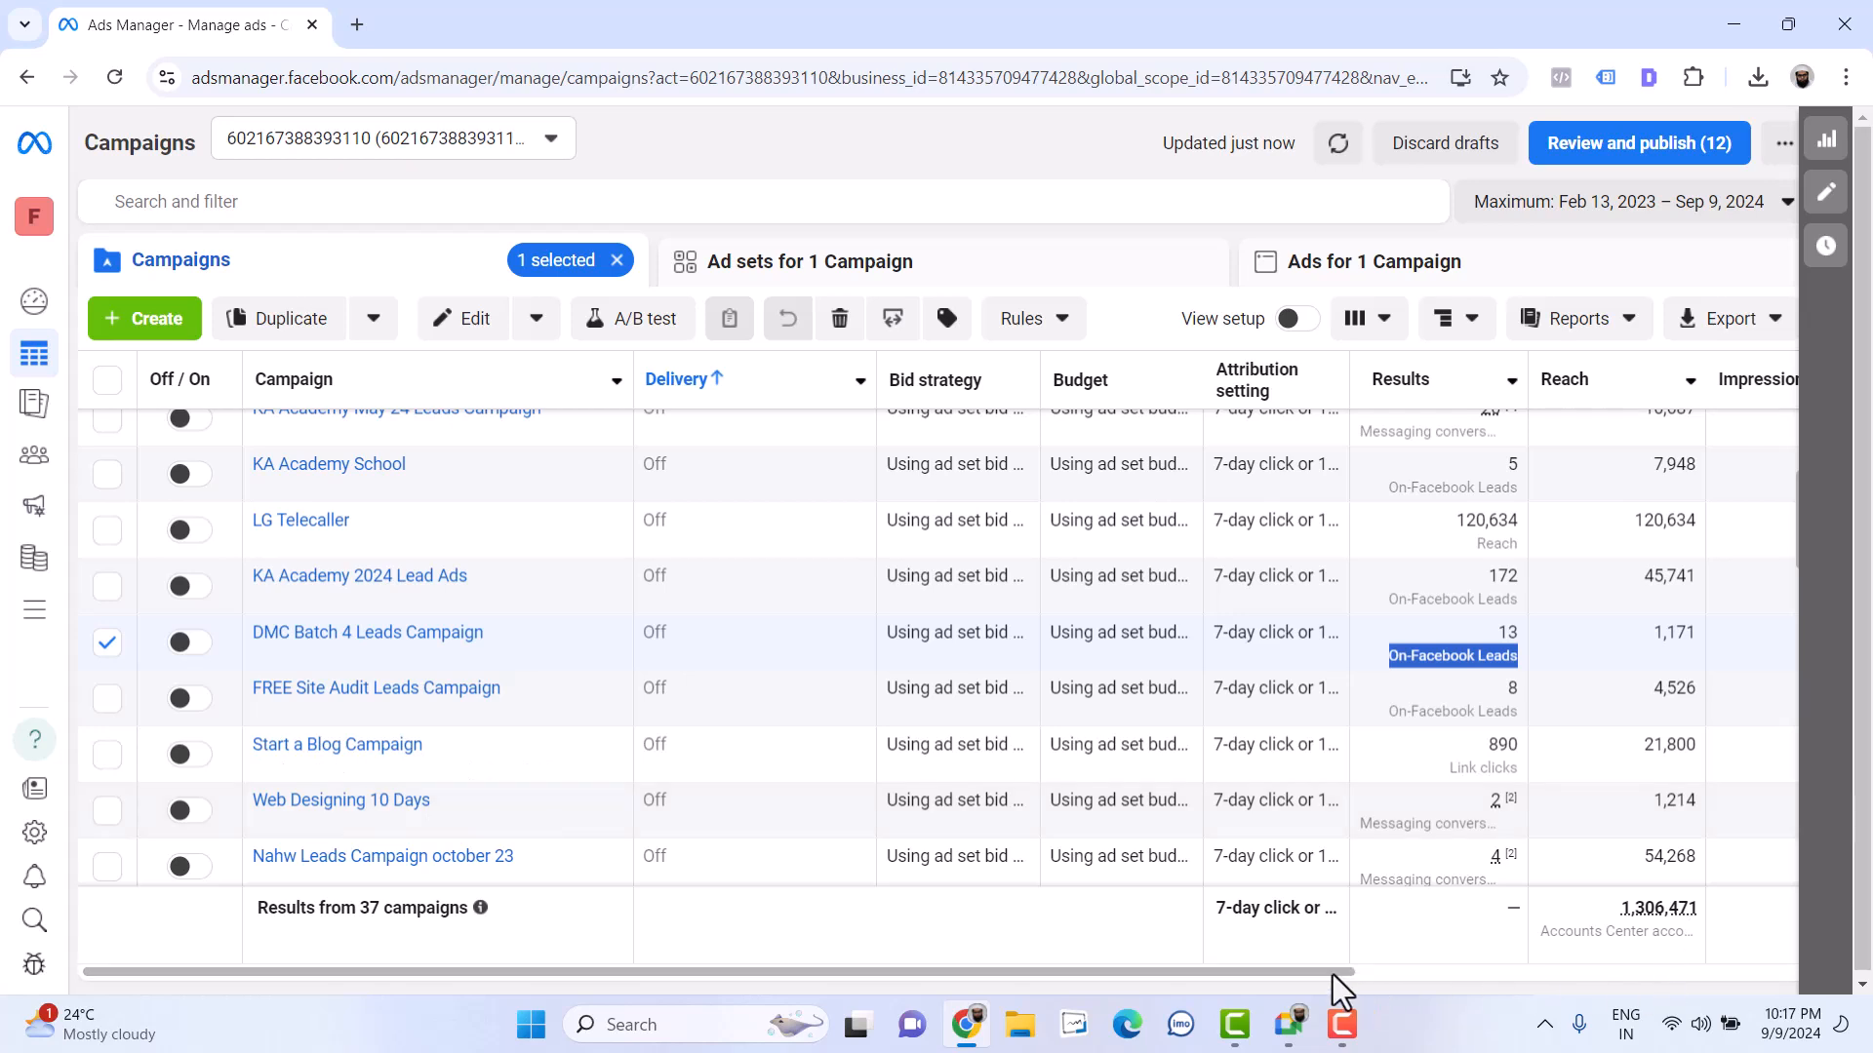
# Compare the cost per result of the KA Academy School, KA Academy 2024 Lead Ads, DMC Batch 4 Leads and FREE Site Audit Leads campaigns
pyautogui.moveTo(1318, 969); pyautogui.dragTo(1789, 995)
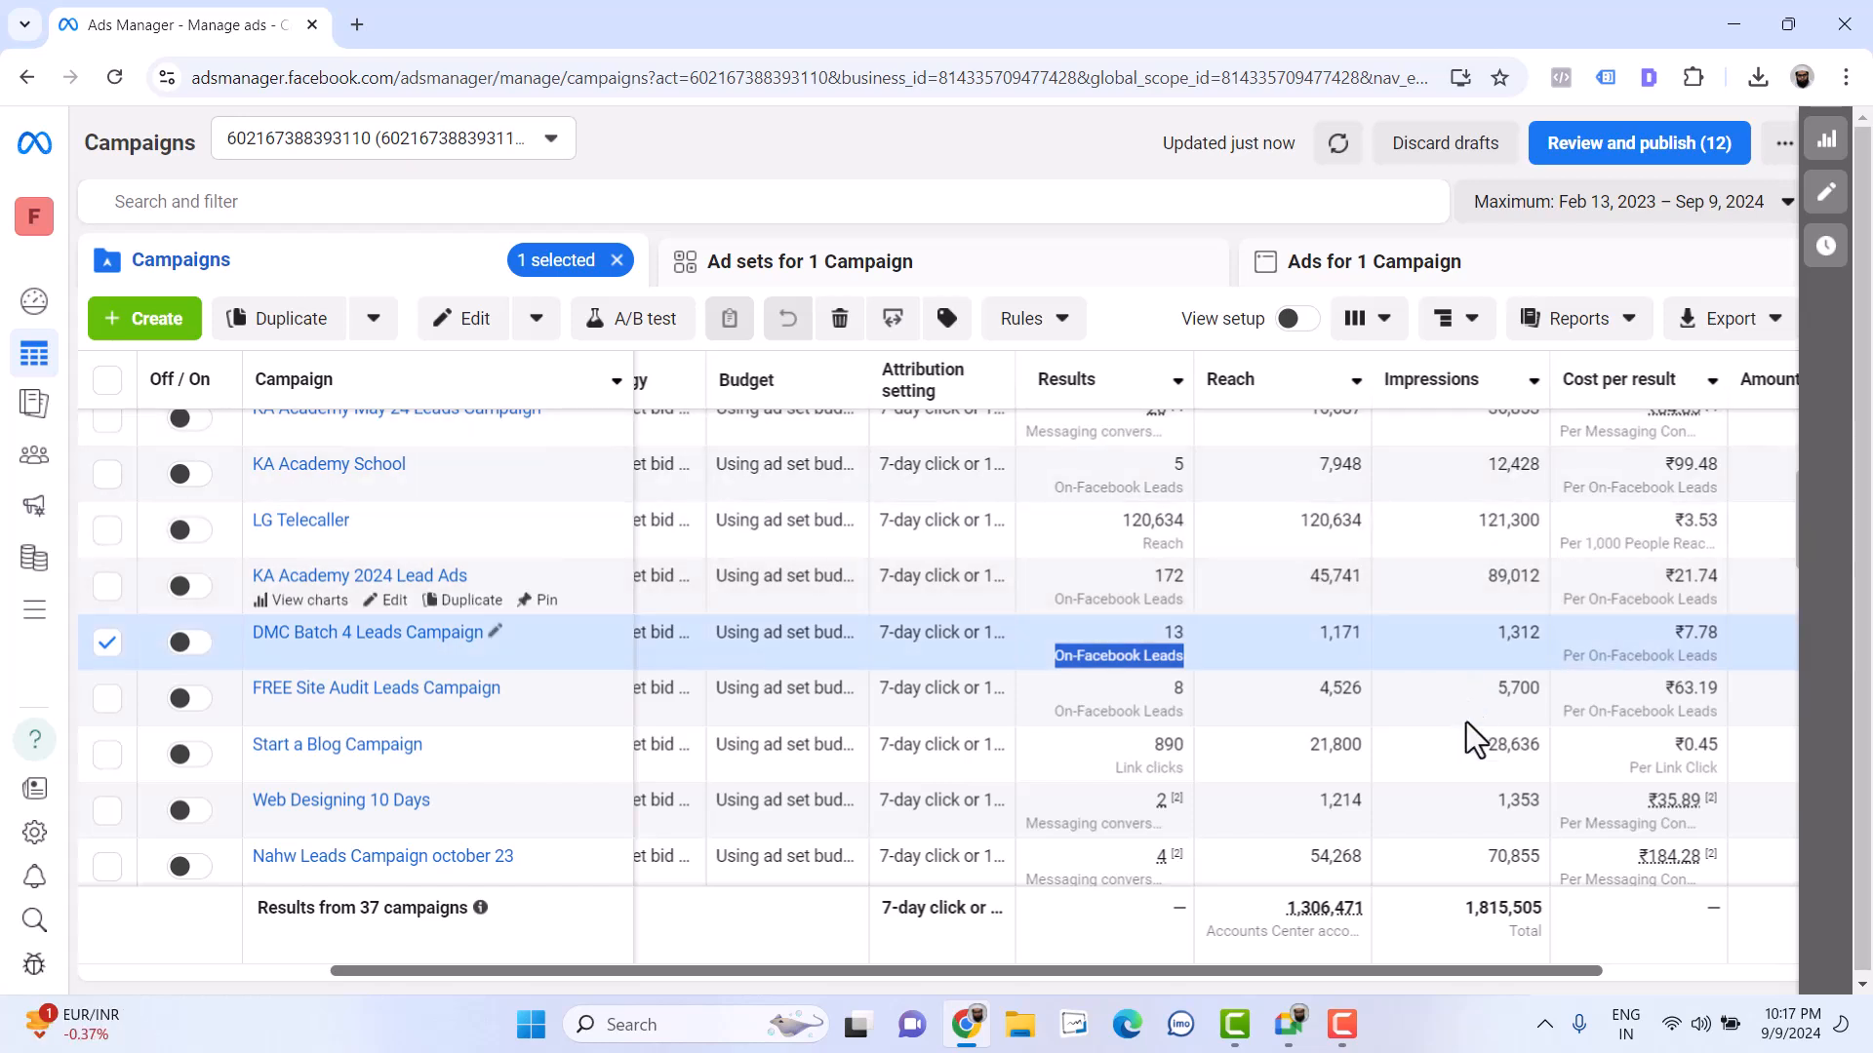
pyautogui.moveTo(1471, 974); pyautogui.dragTo(1768, 965)
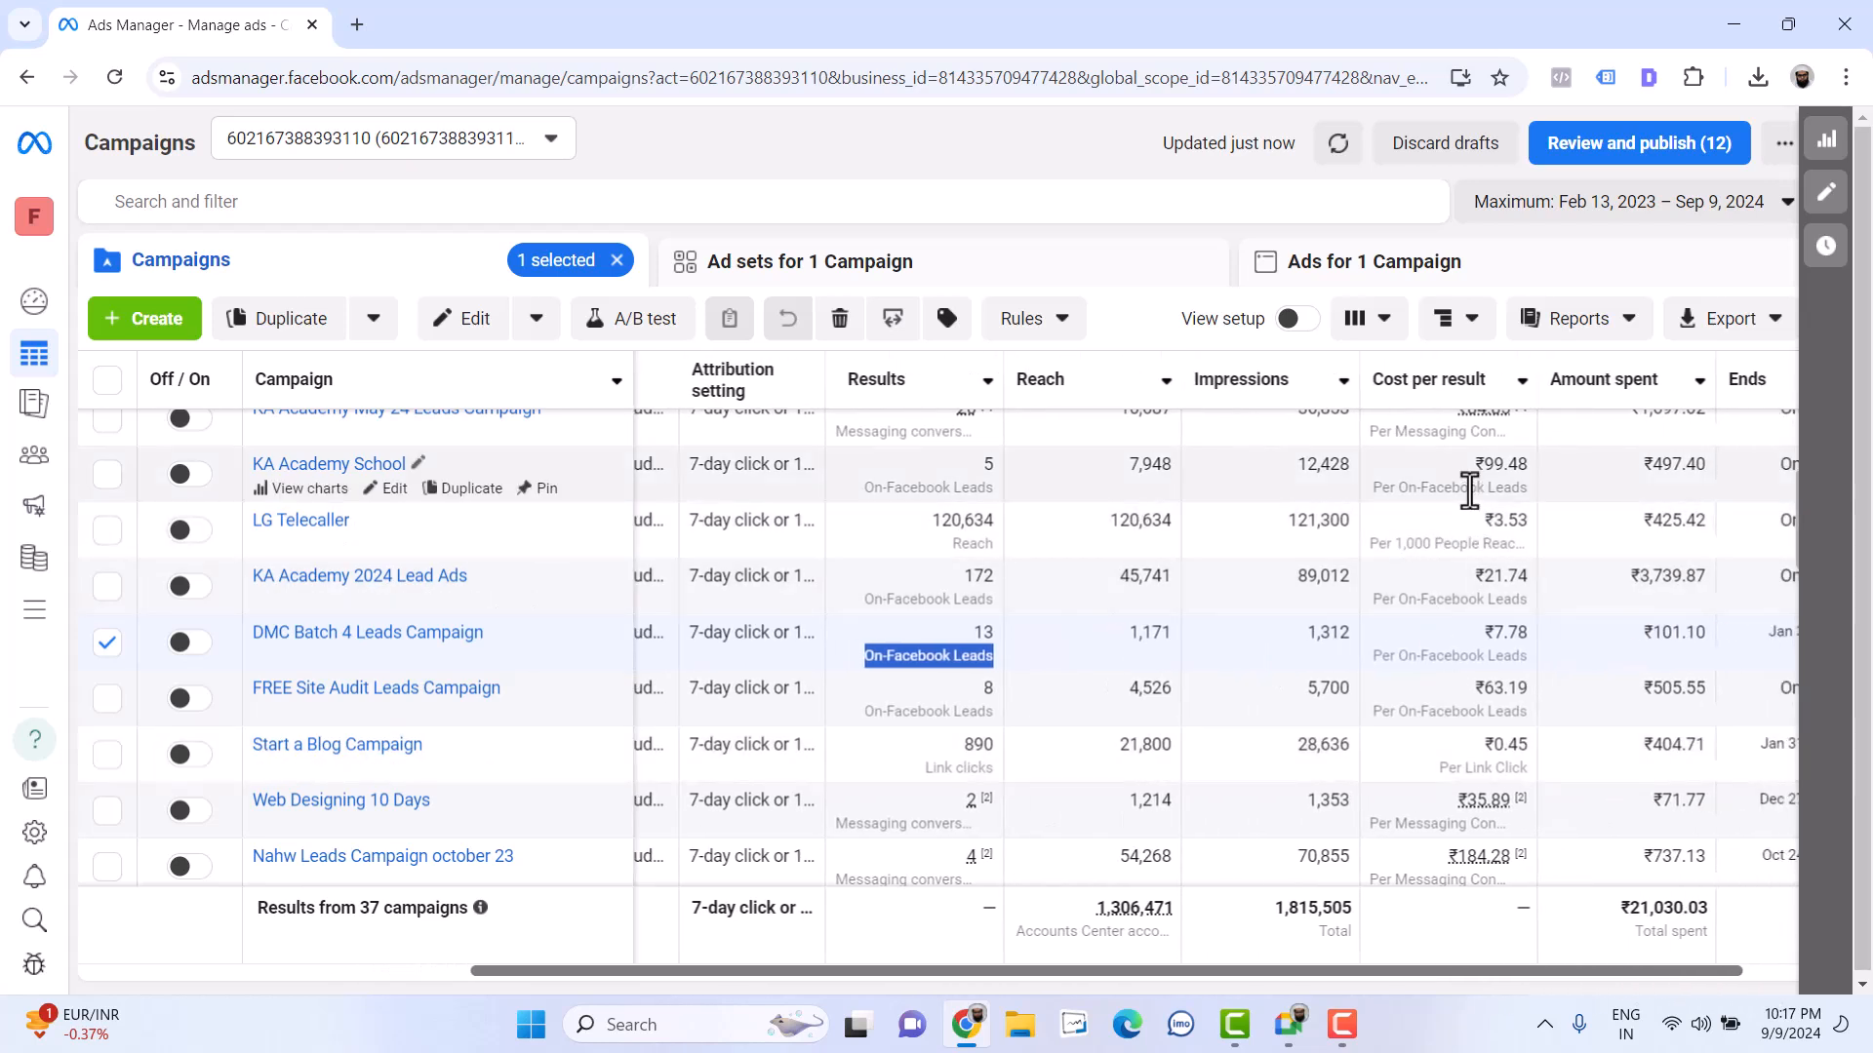
pyautogui.moveTo(1469, 462); pyautogui.dragTo(1528, 468)
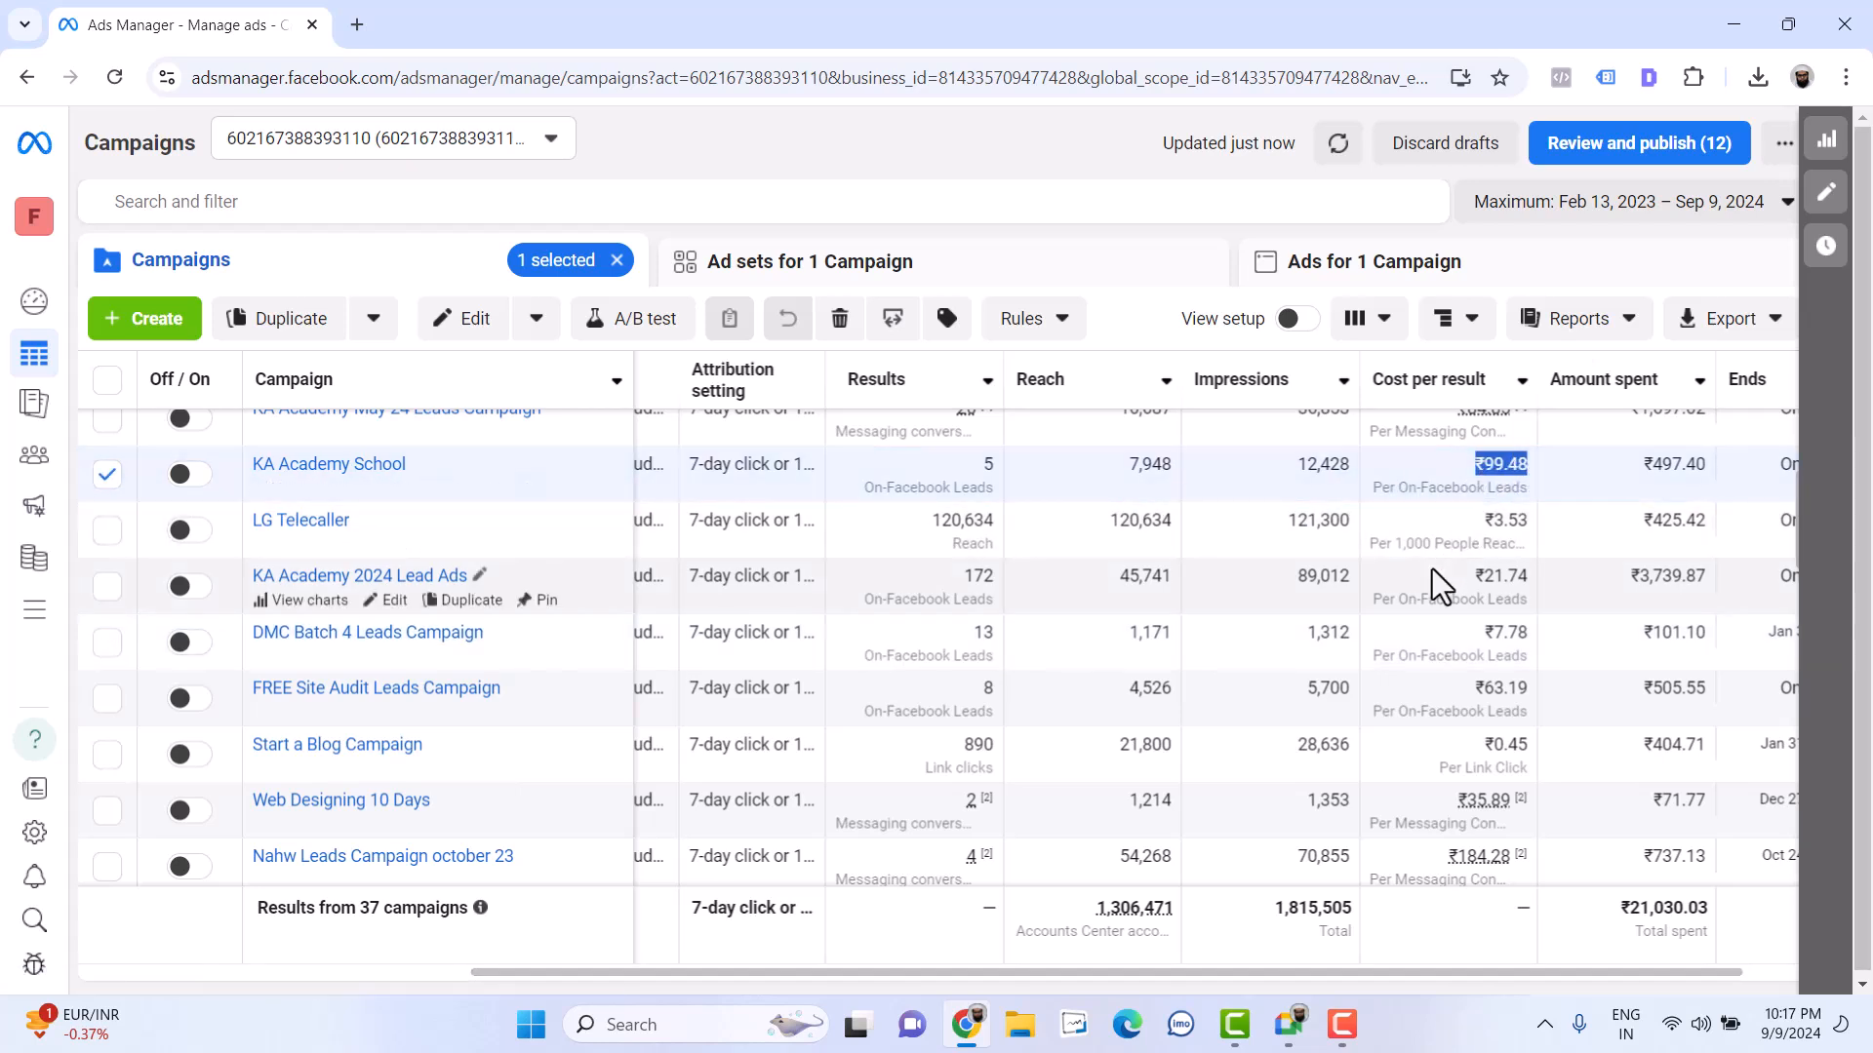
pyautogui.scroll(2, 1432, 569)
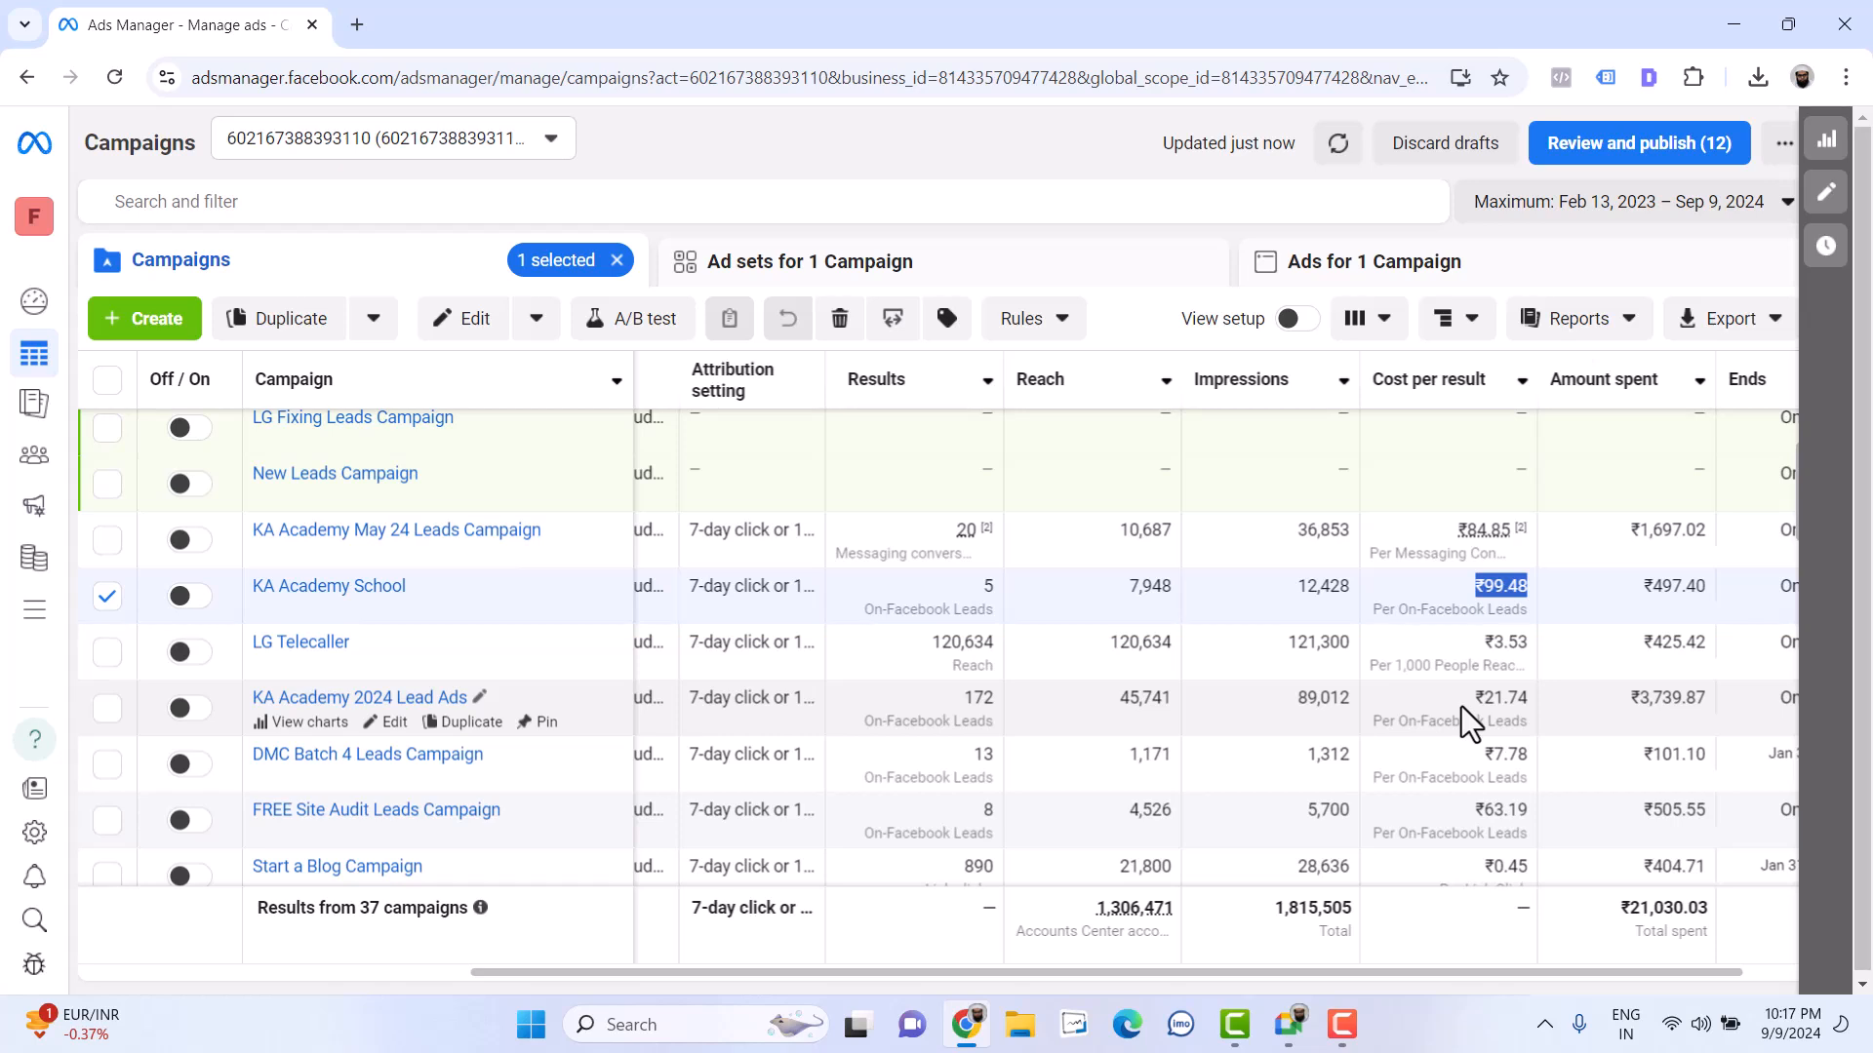
pyautogui.moveTo(1461, 706); pyautogui.dragTo(1529, 704)
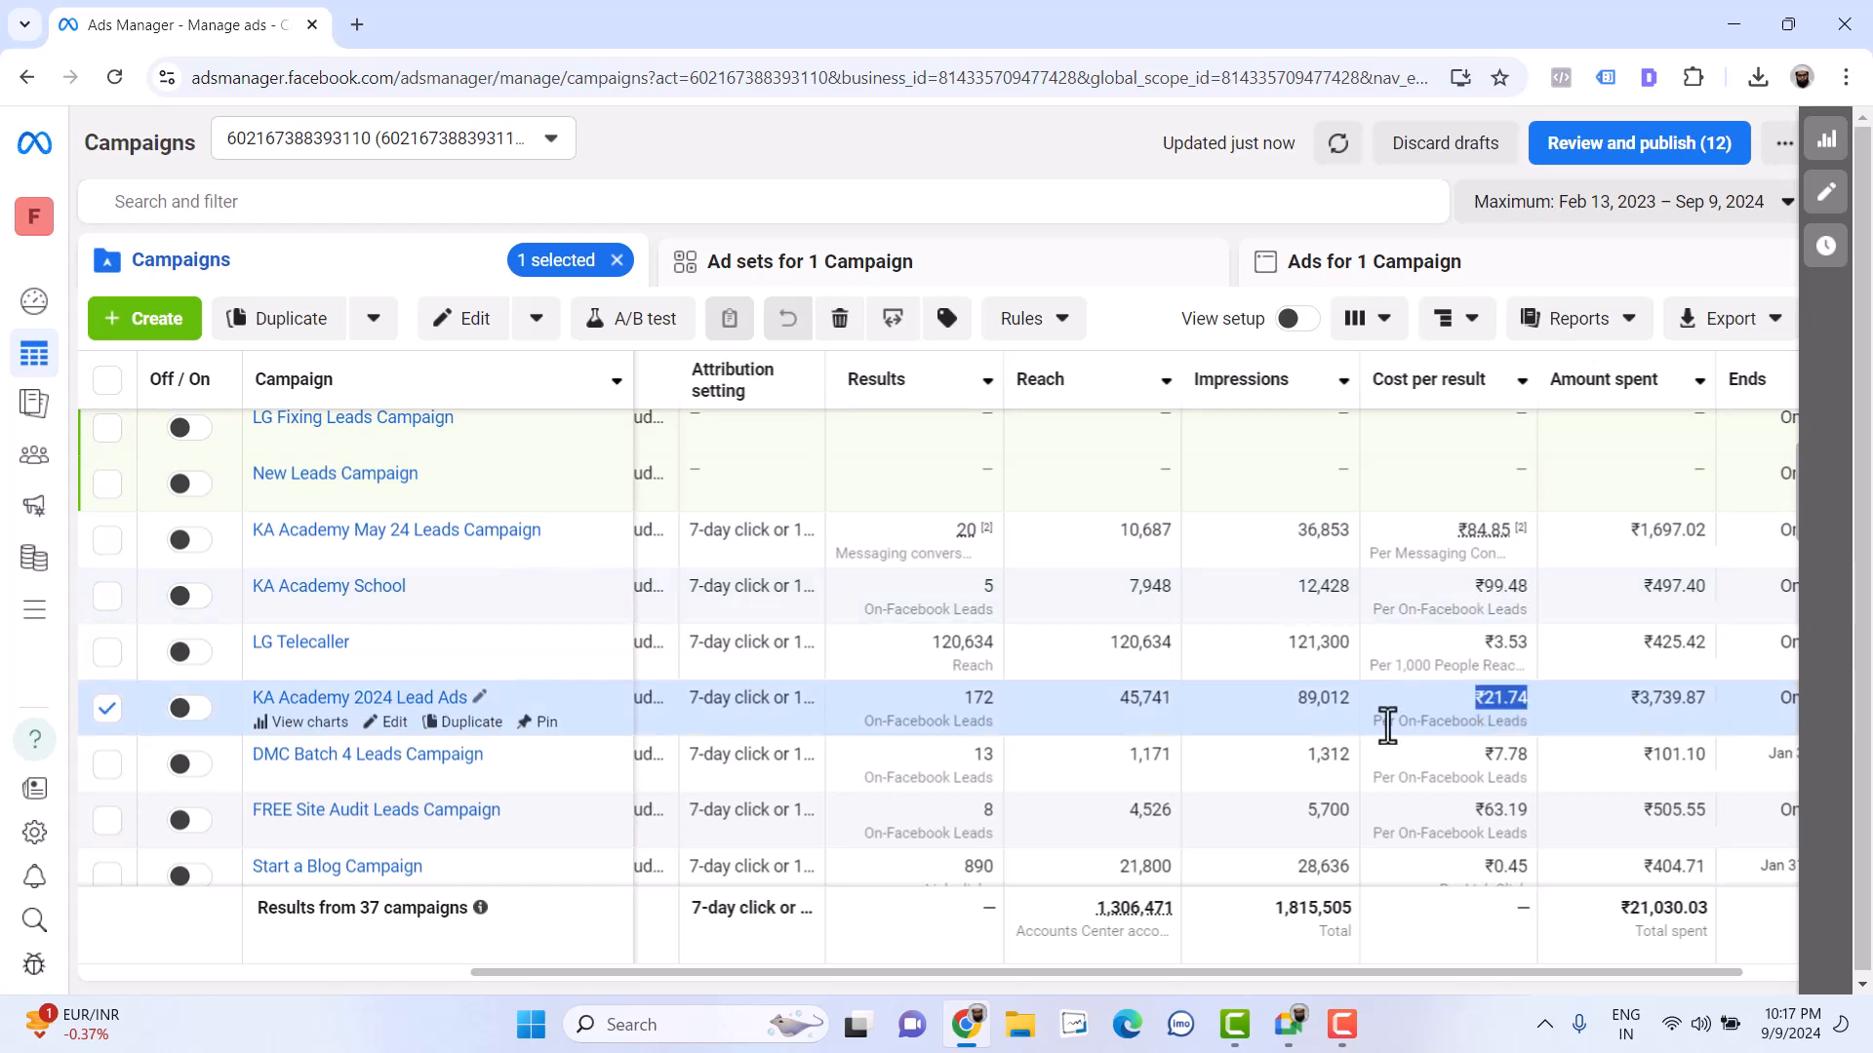
pyautogui.click(1402, 764)
pyautogui.moveTo(1463, 756); pyautogui.dragTo(1529, 755)
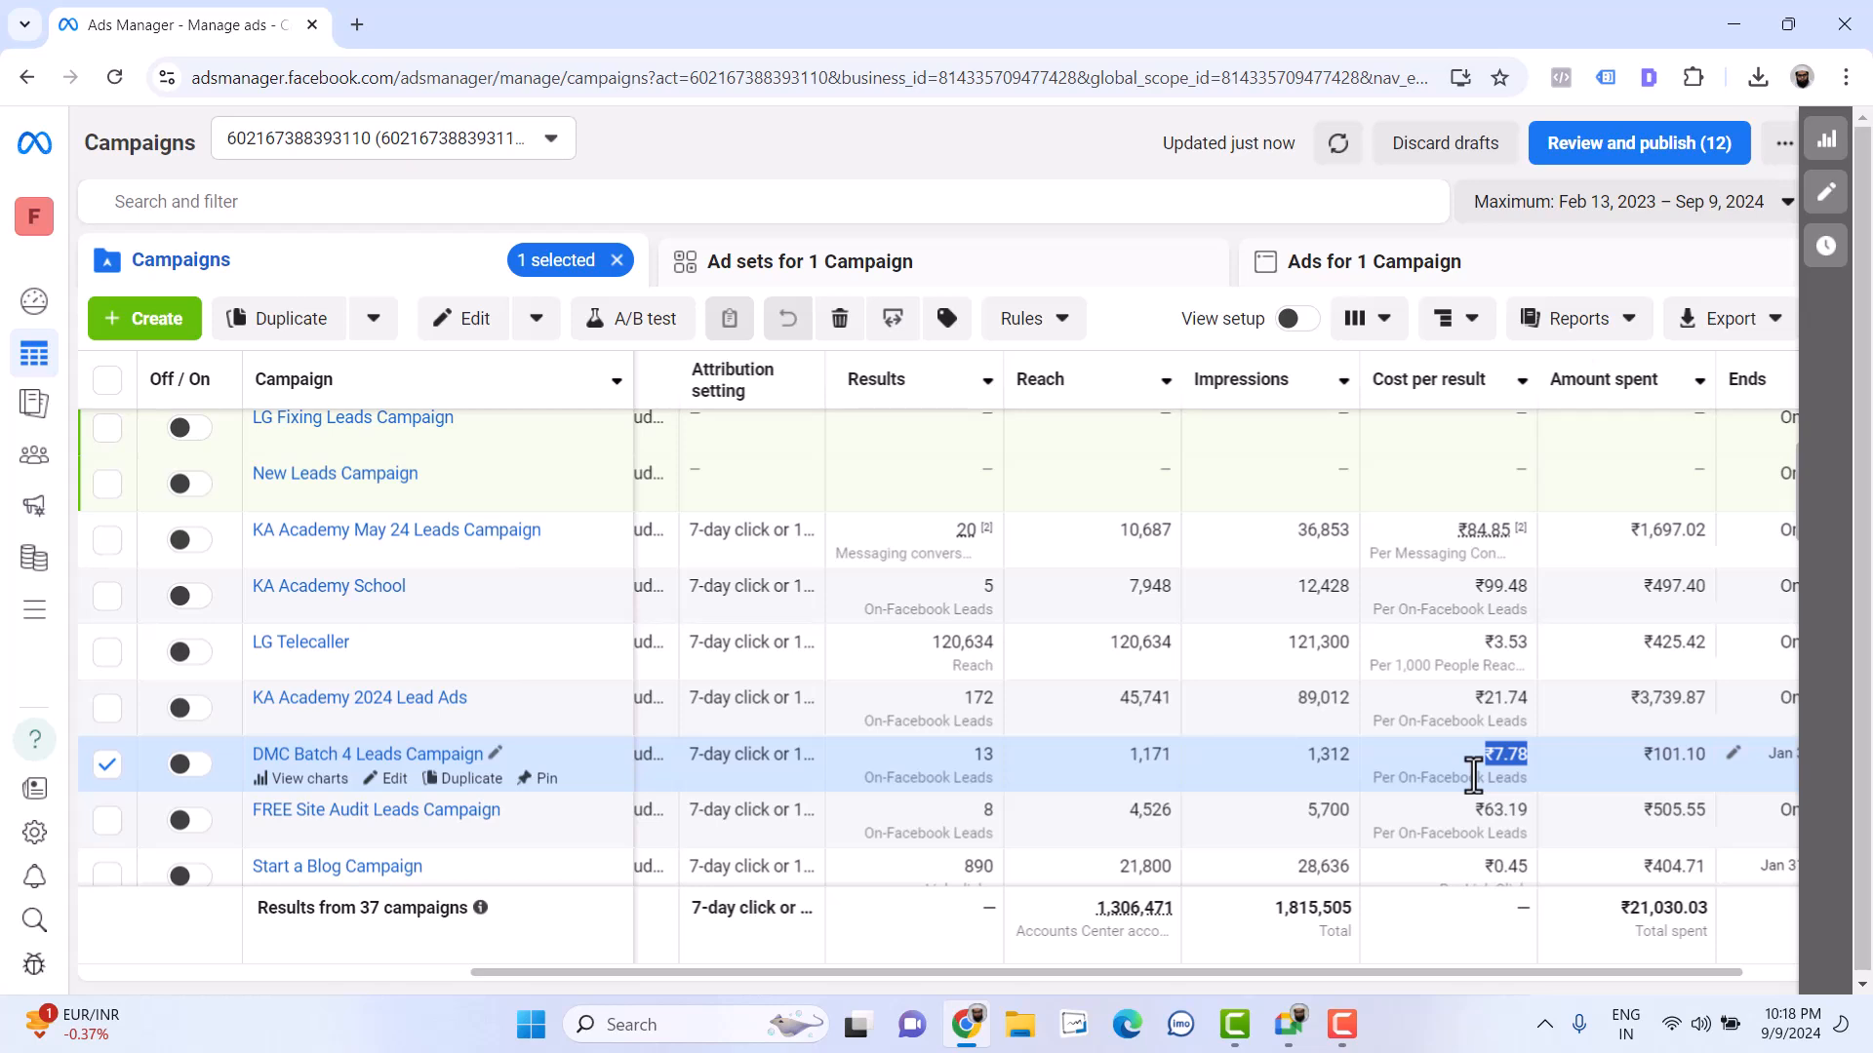
pyautogui.scroll(-2, 1473, 776)
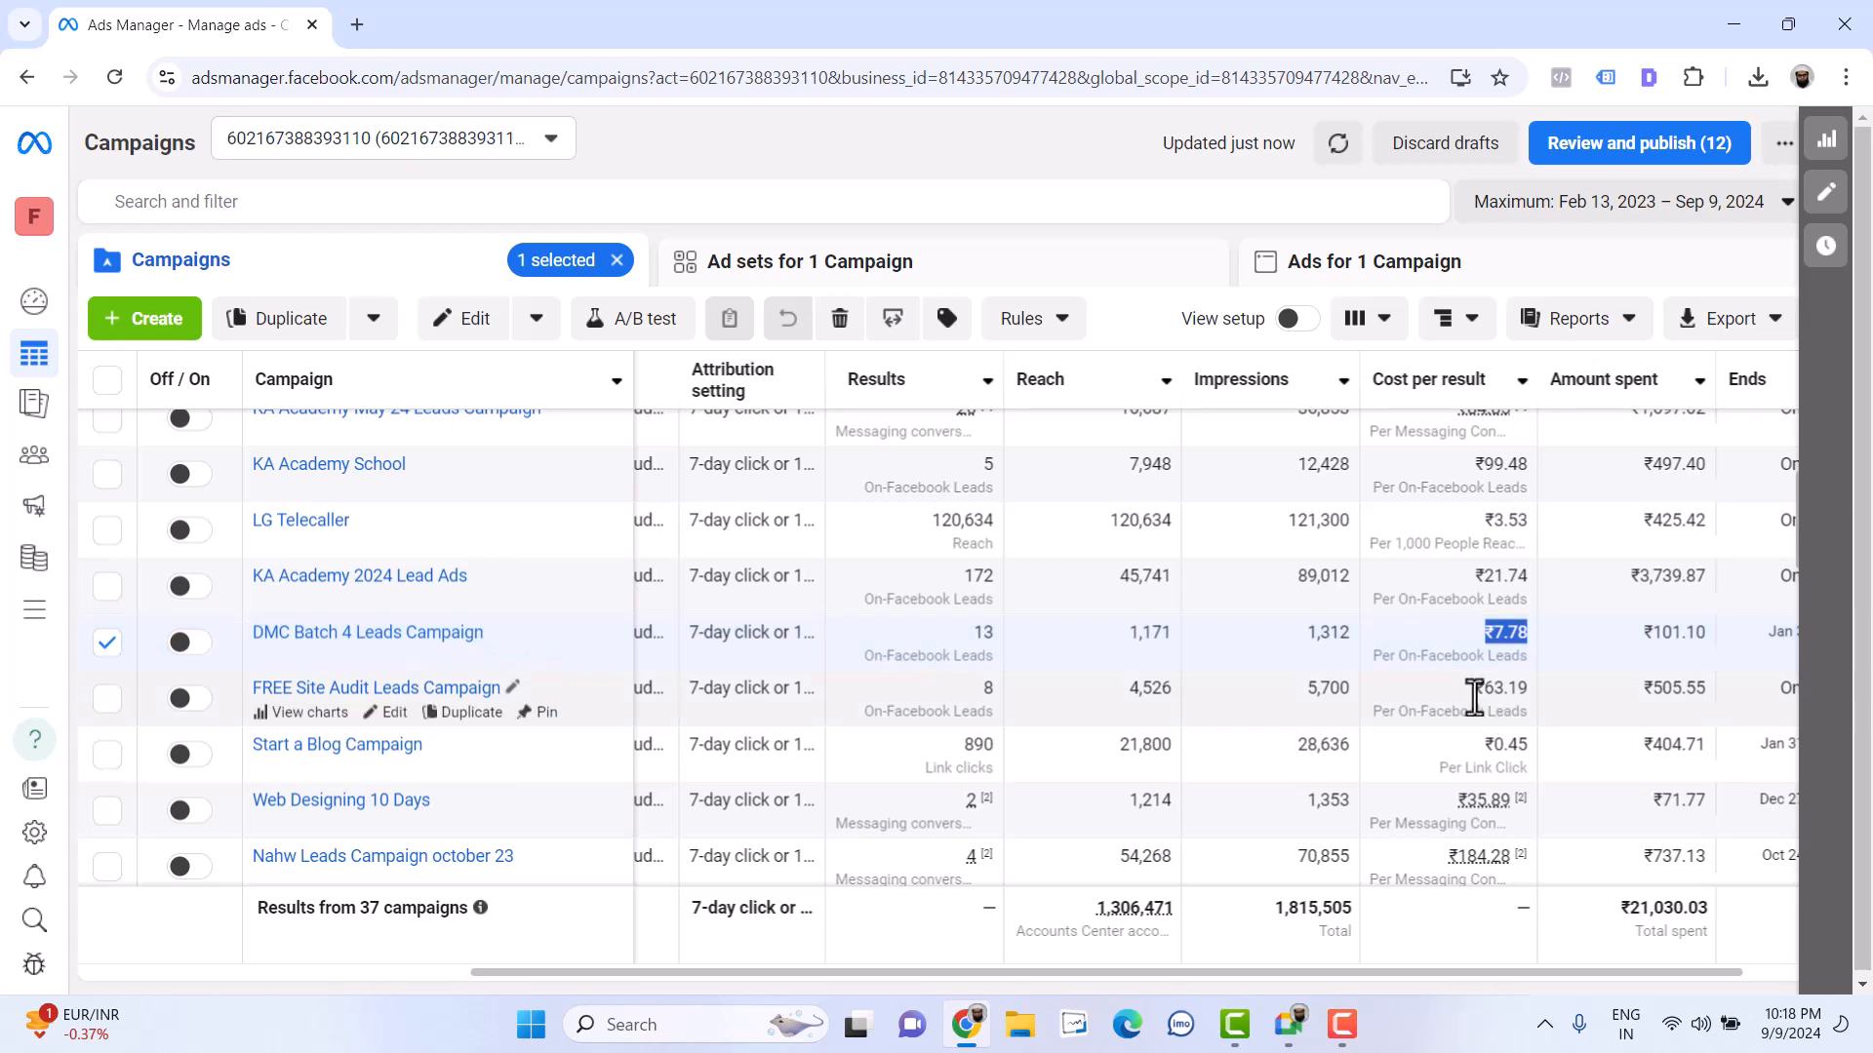
pyautogui.moveTo(1467, 690); pyautogui.dragTo(1520, 688)
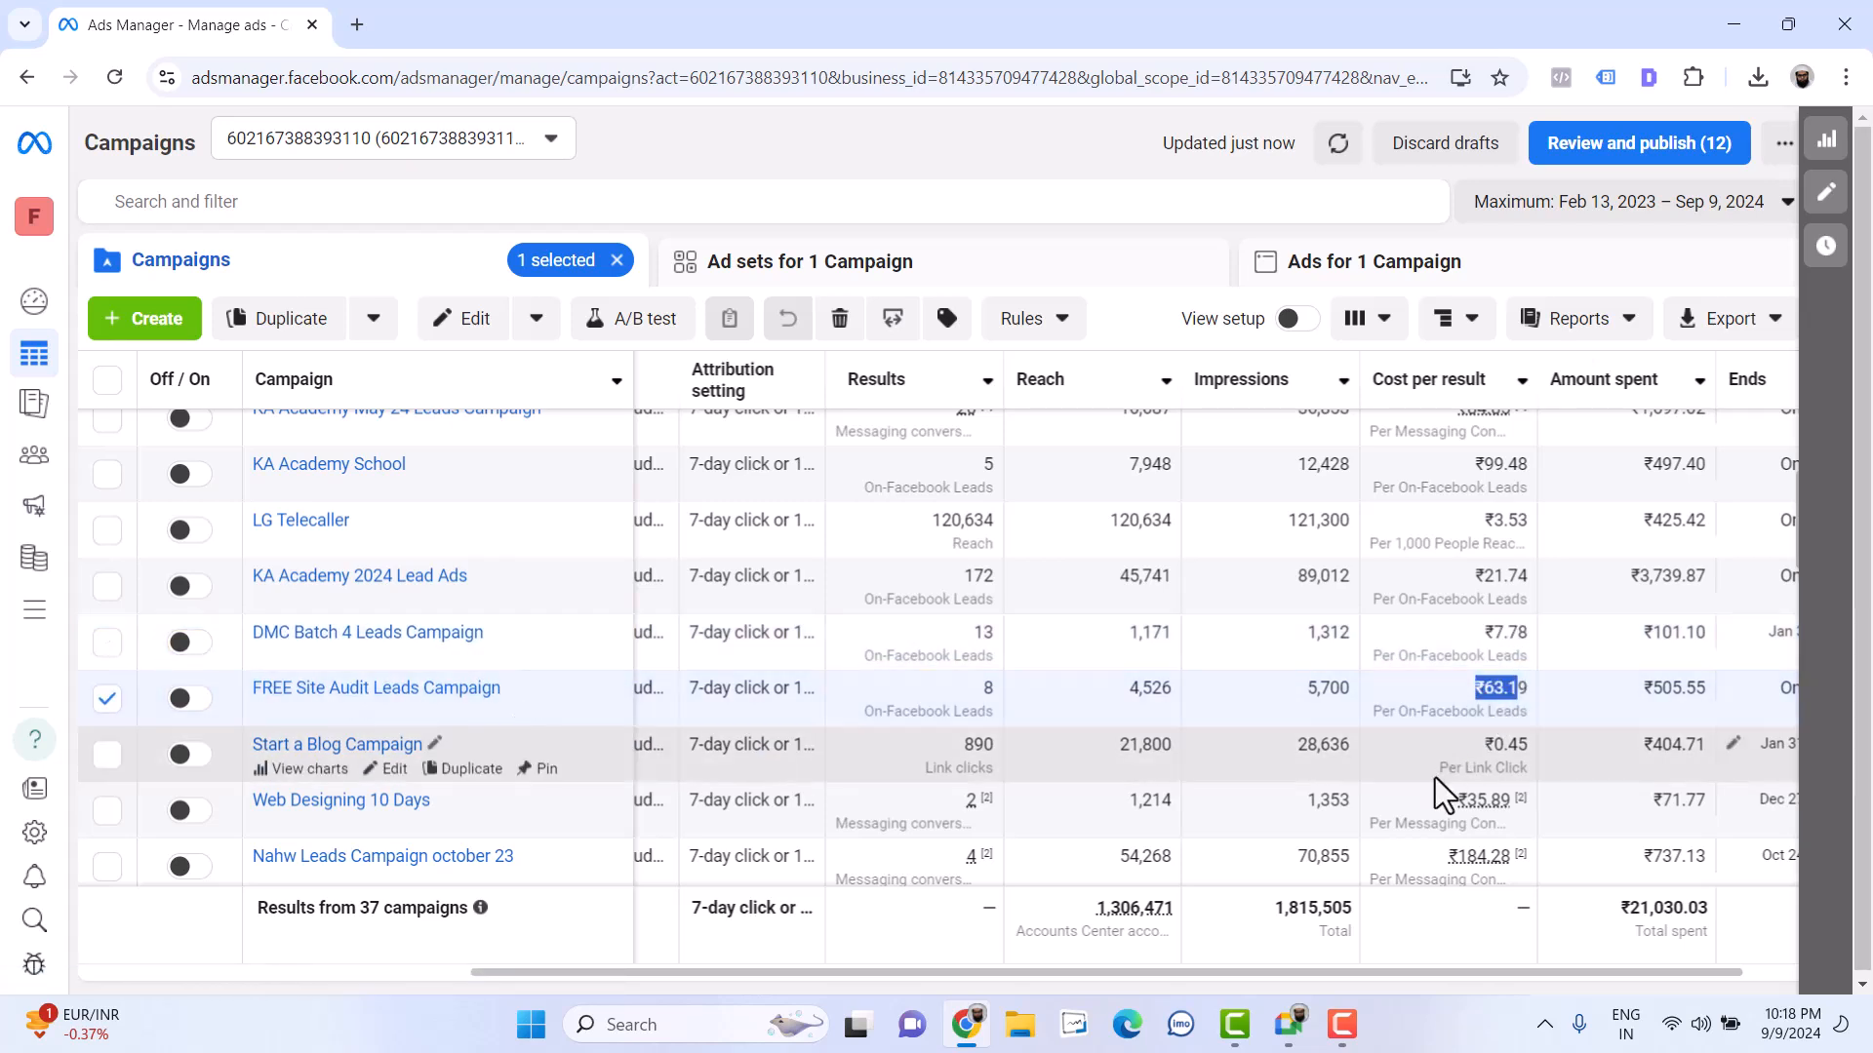
pyautogui.scroll(3, 1436, 776)
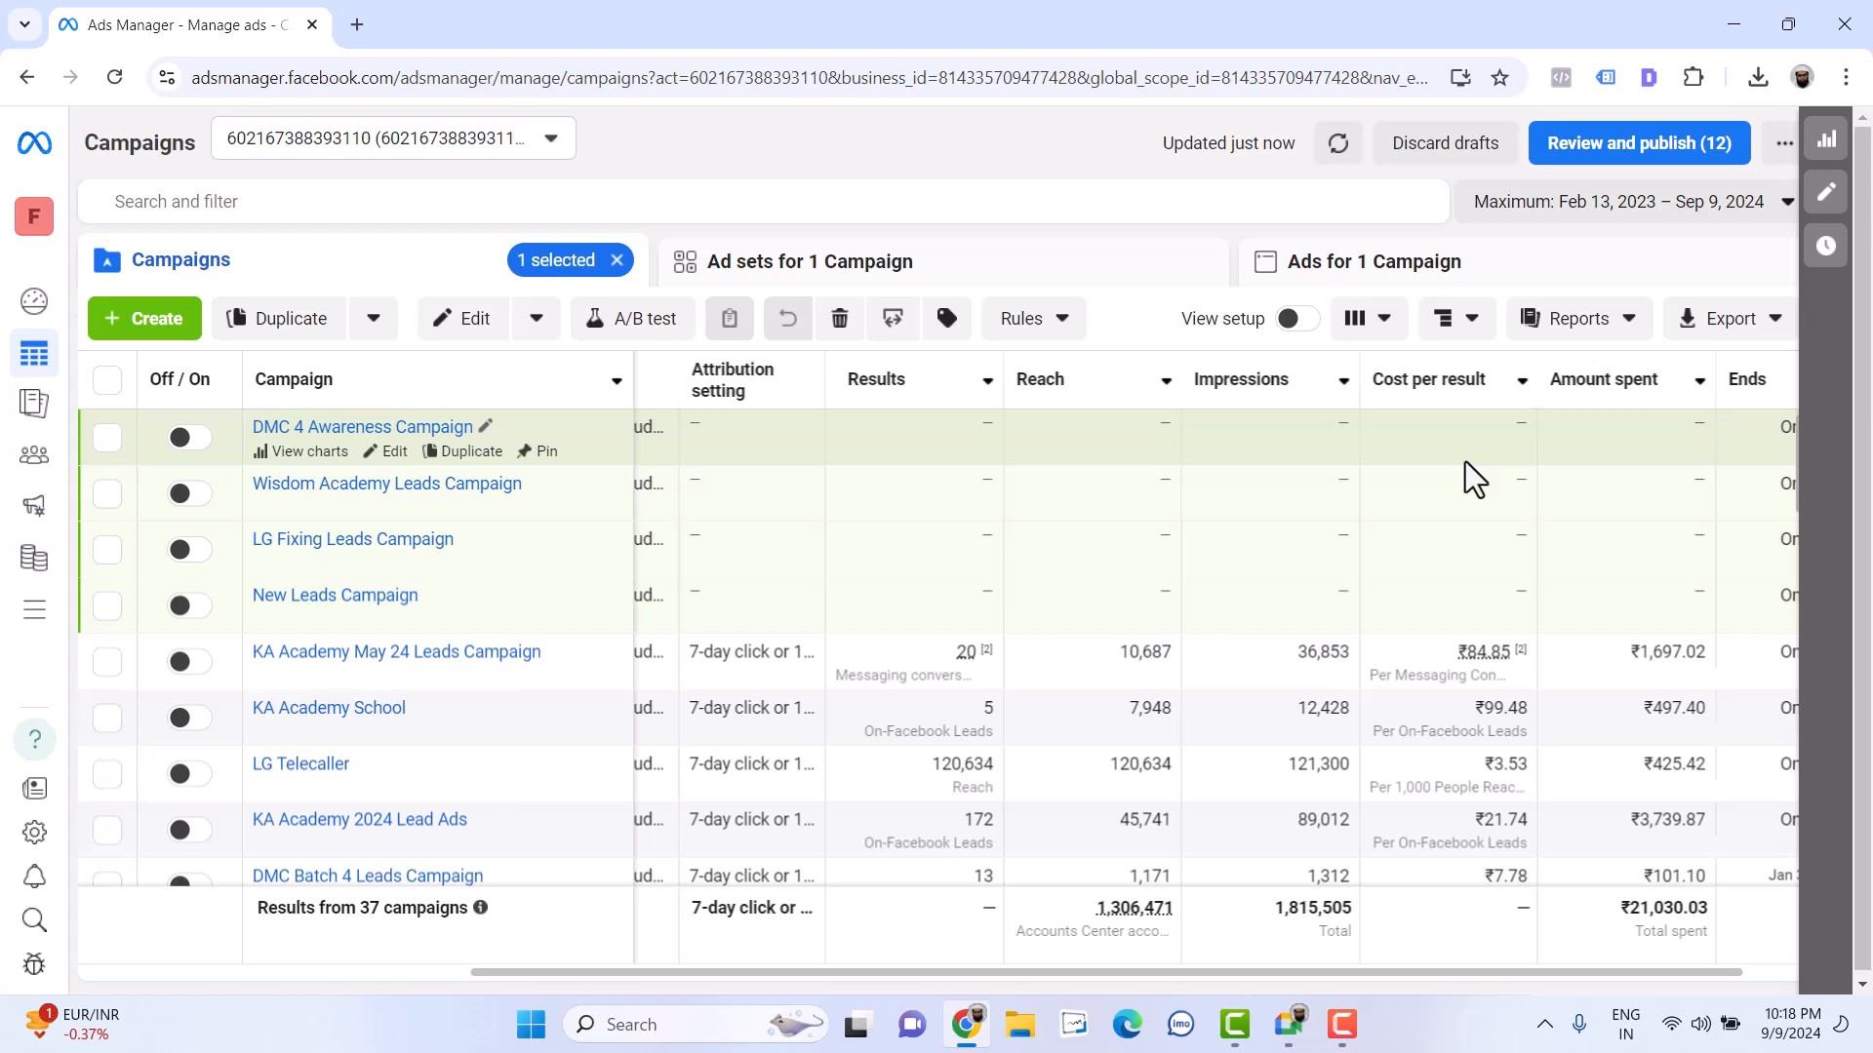
# Examine the Amount spent and Ends columns across the campaign list
pyautogui.moveTo(1649, 390)
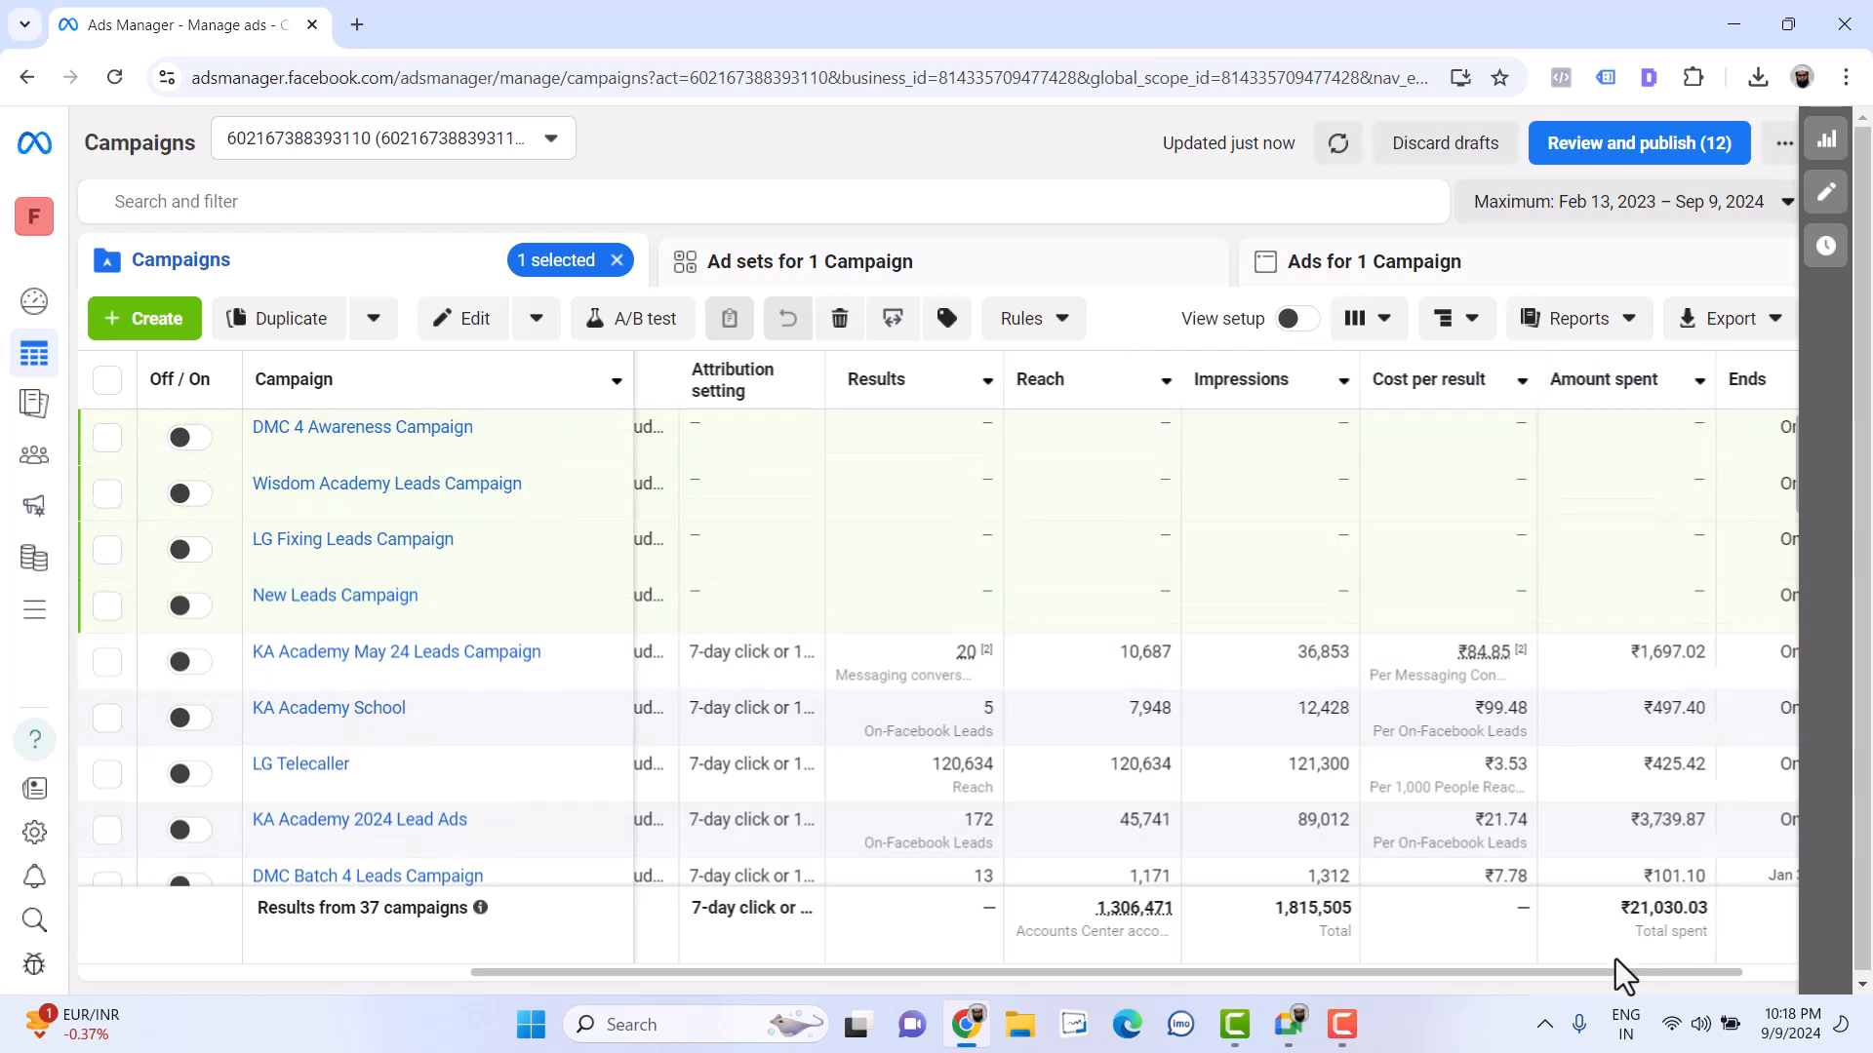
pyautogui.moveTo(1573, 973); pyautogui.dragTo(1776, 981)
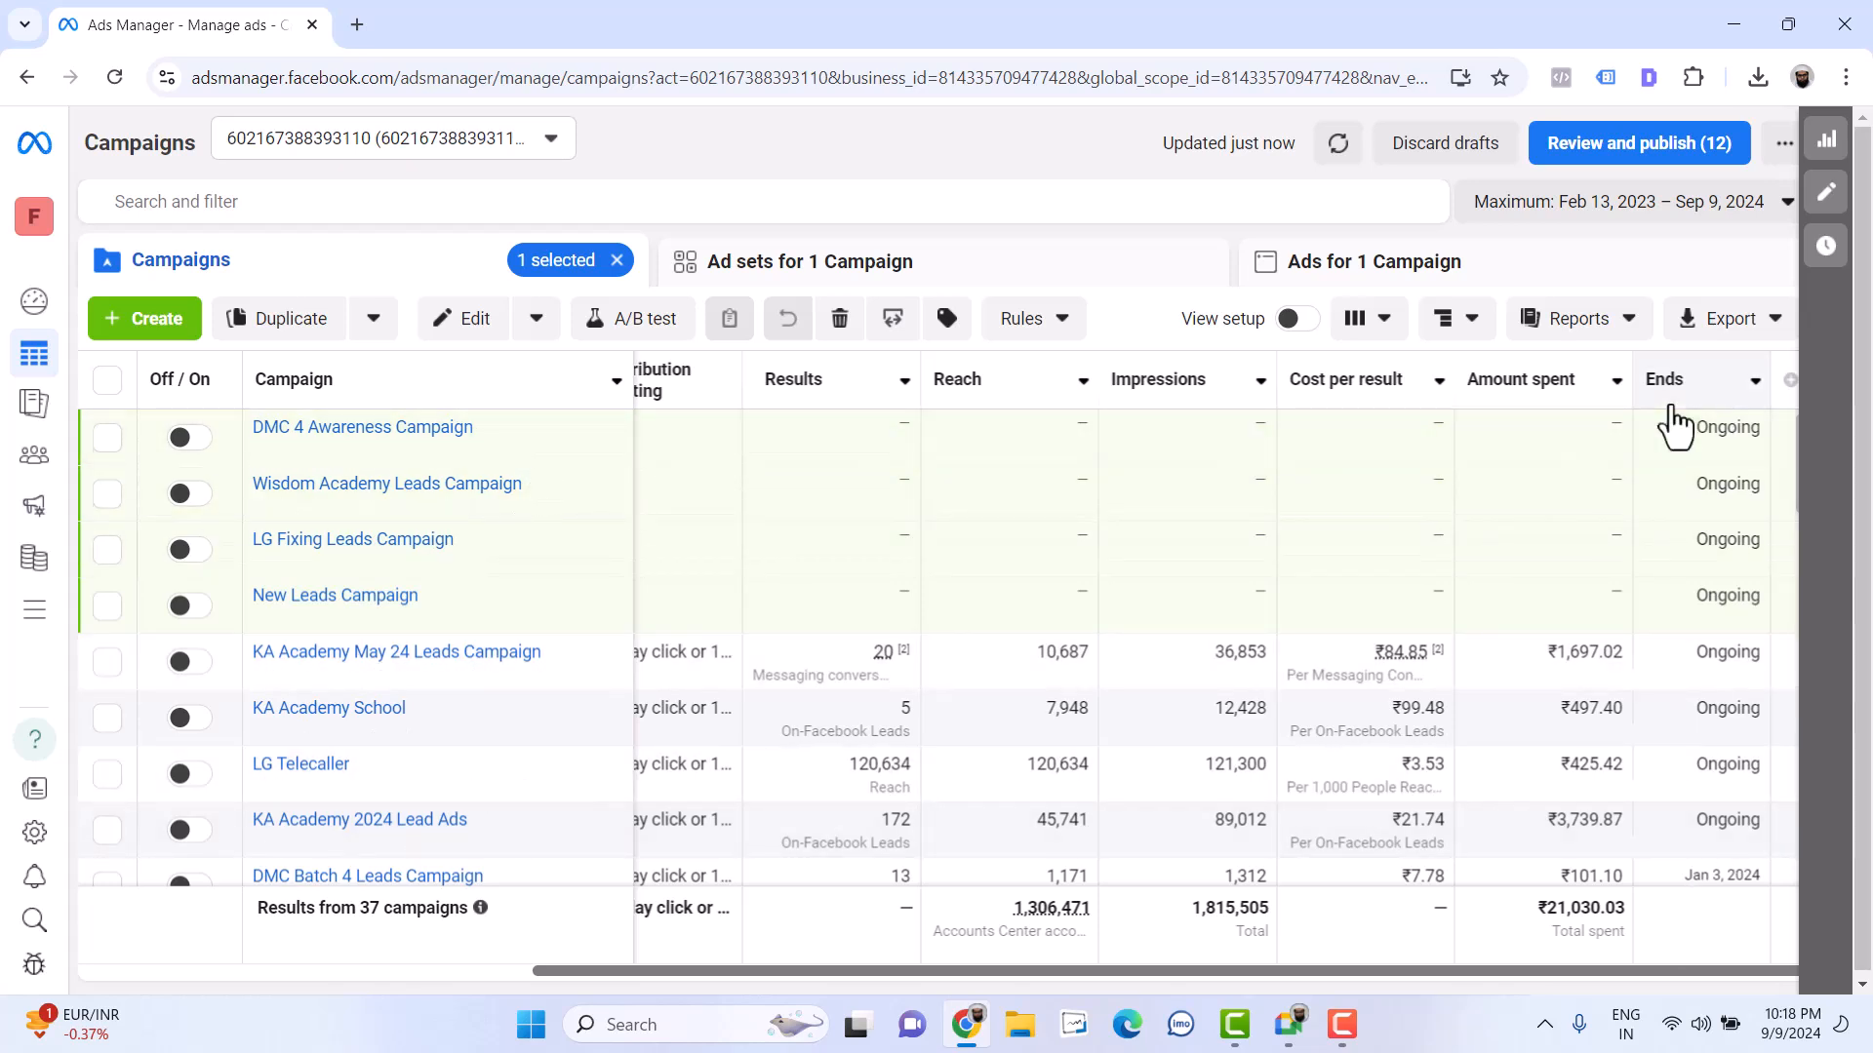
pyautogui.scroll(-1, 1715, 777)
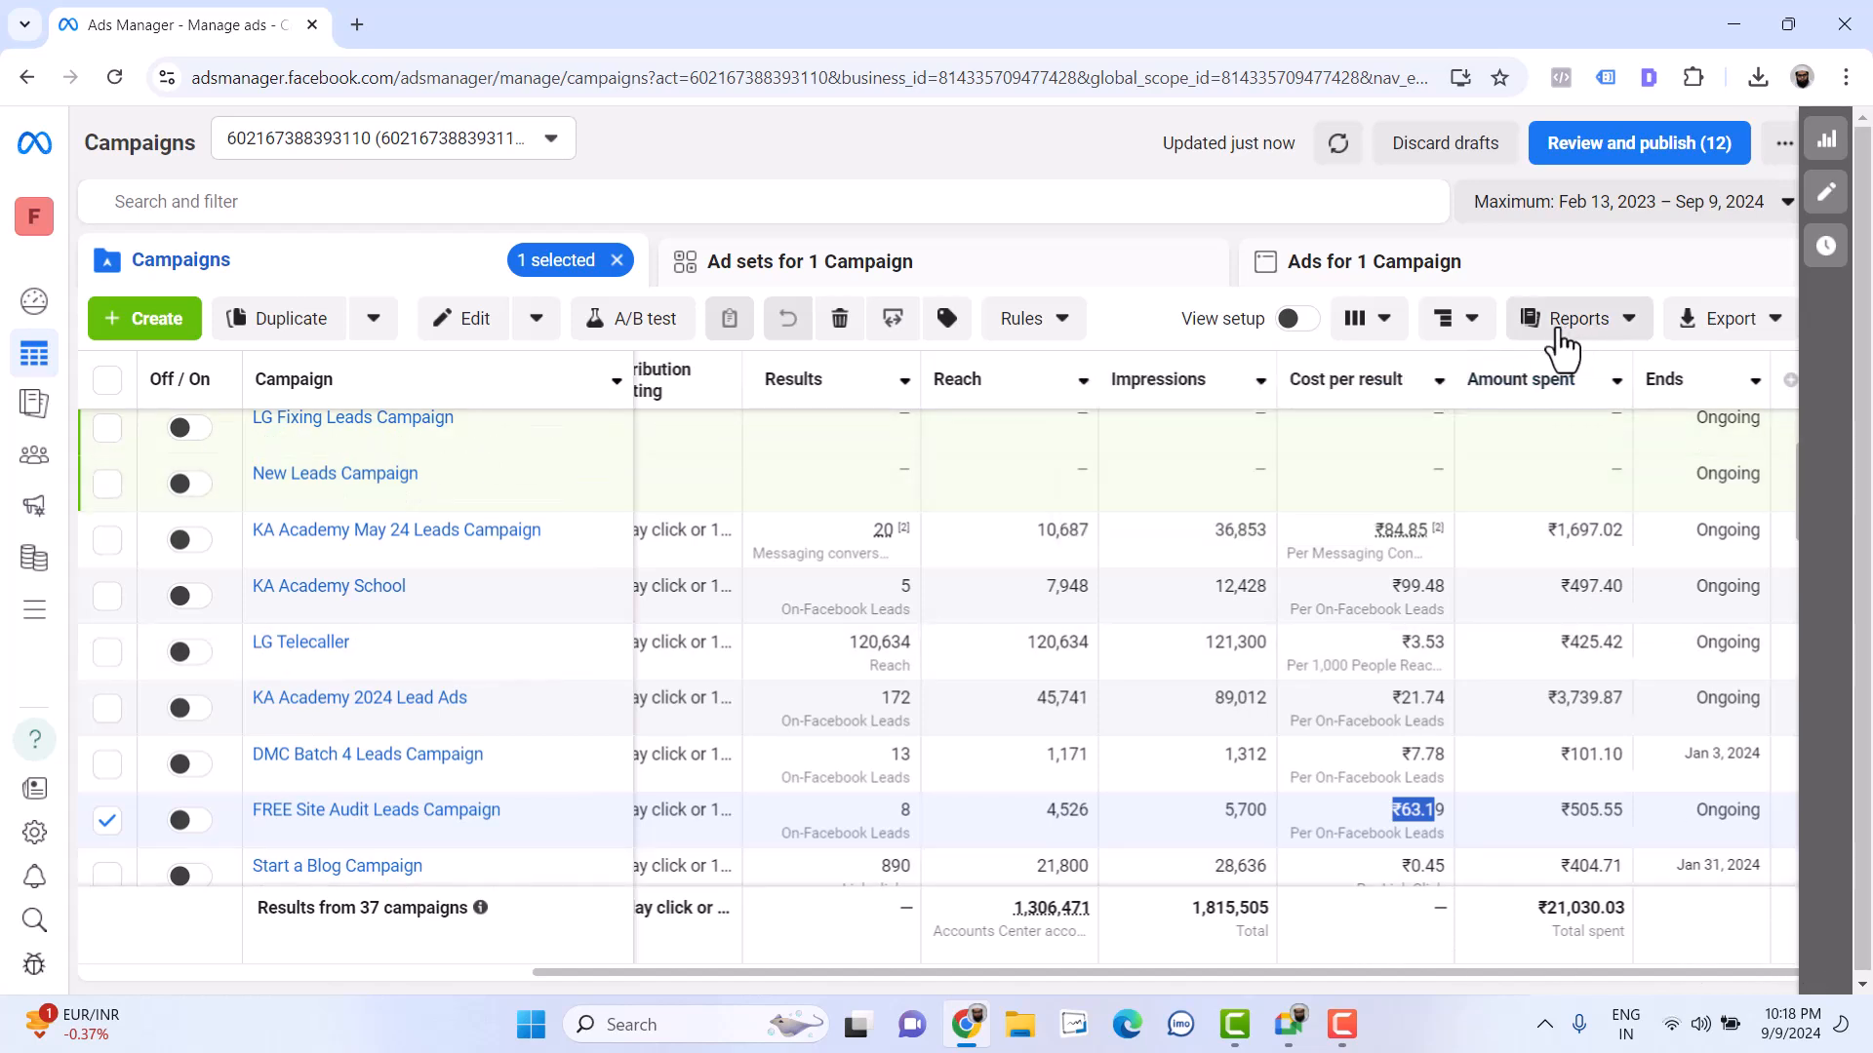
# Look through the reporting options, the breakdown control, the column presets and the suggested columns for the campaign table
pyautogui.click(1600, 343)
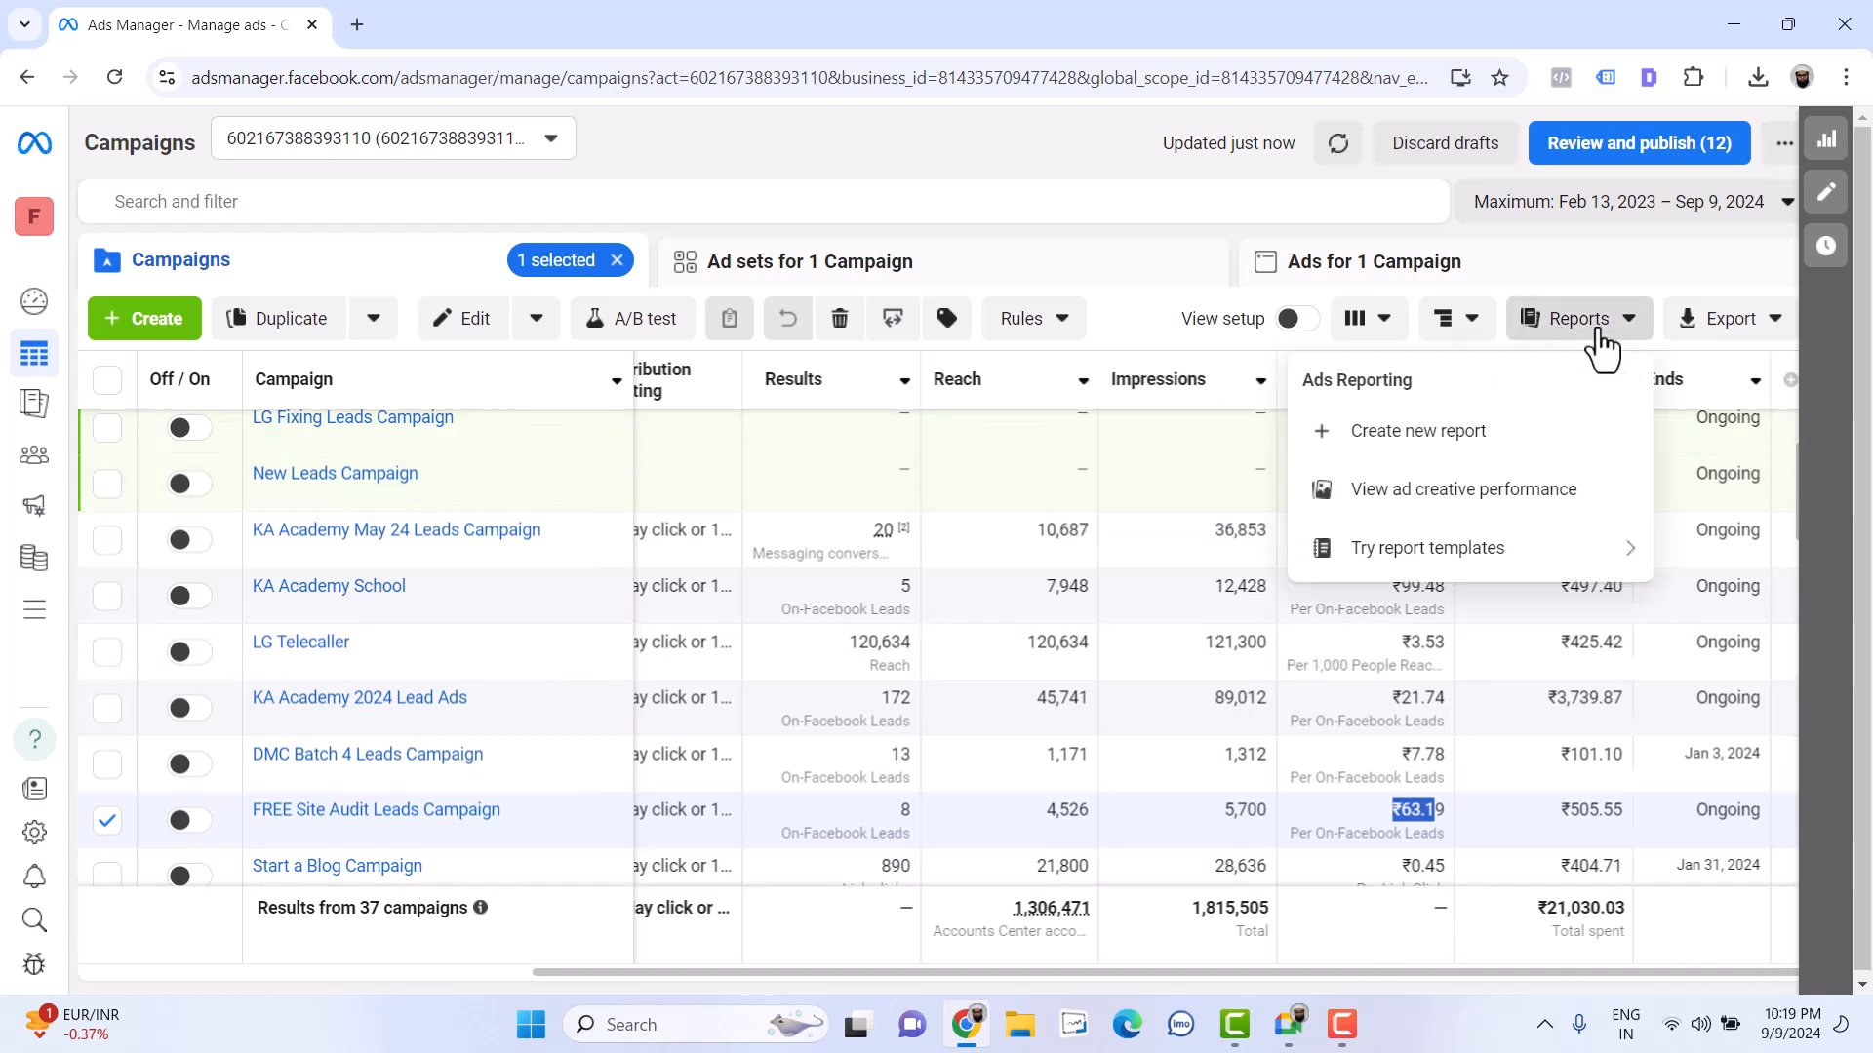
pyautogui.click(1598, 339)
pyautogui.click(1463, 325)
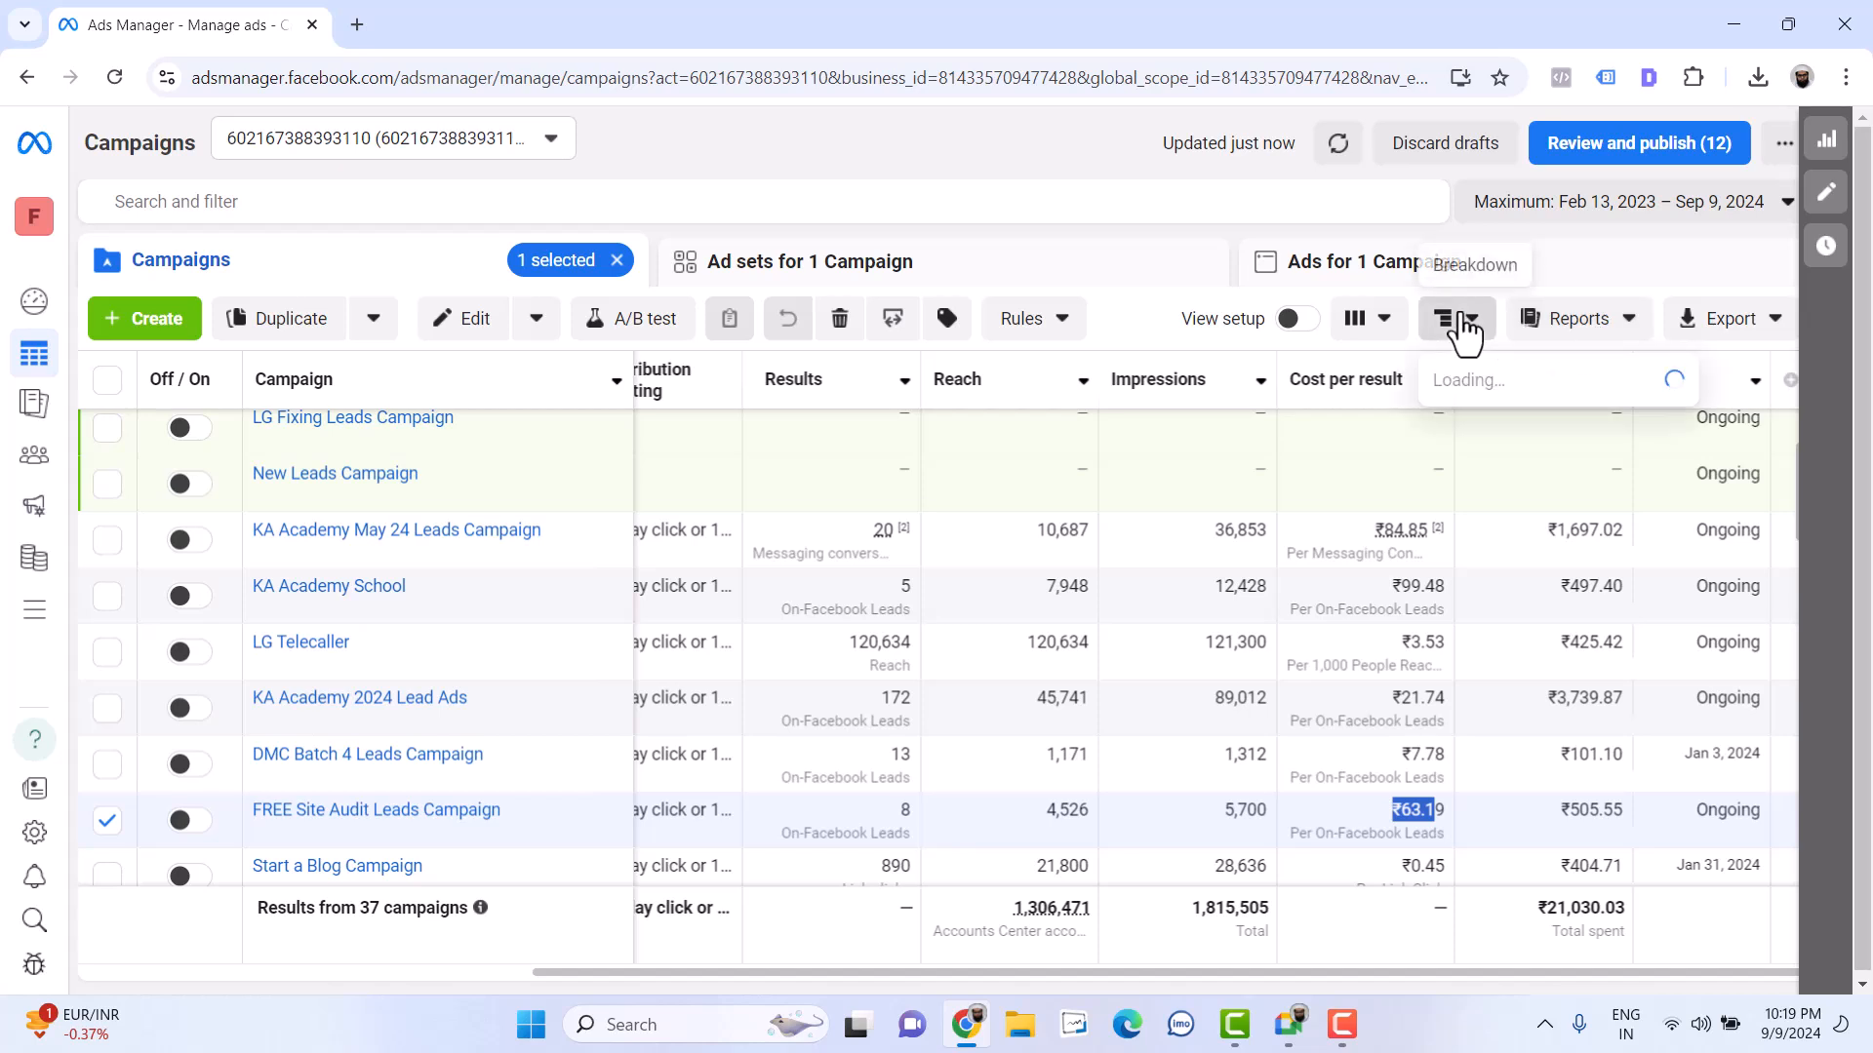
pyautogui.click(1429, 336)
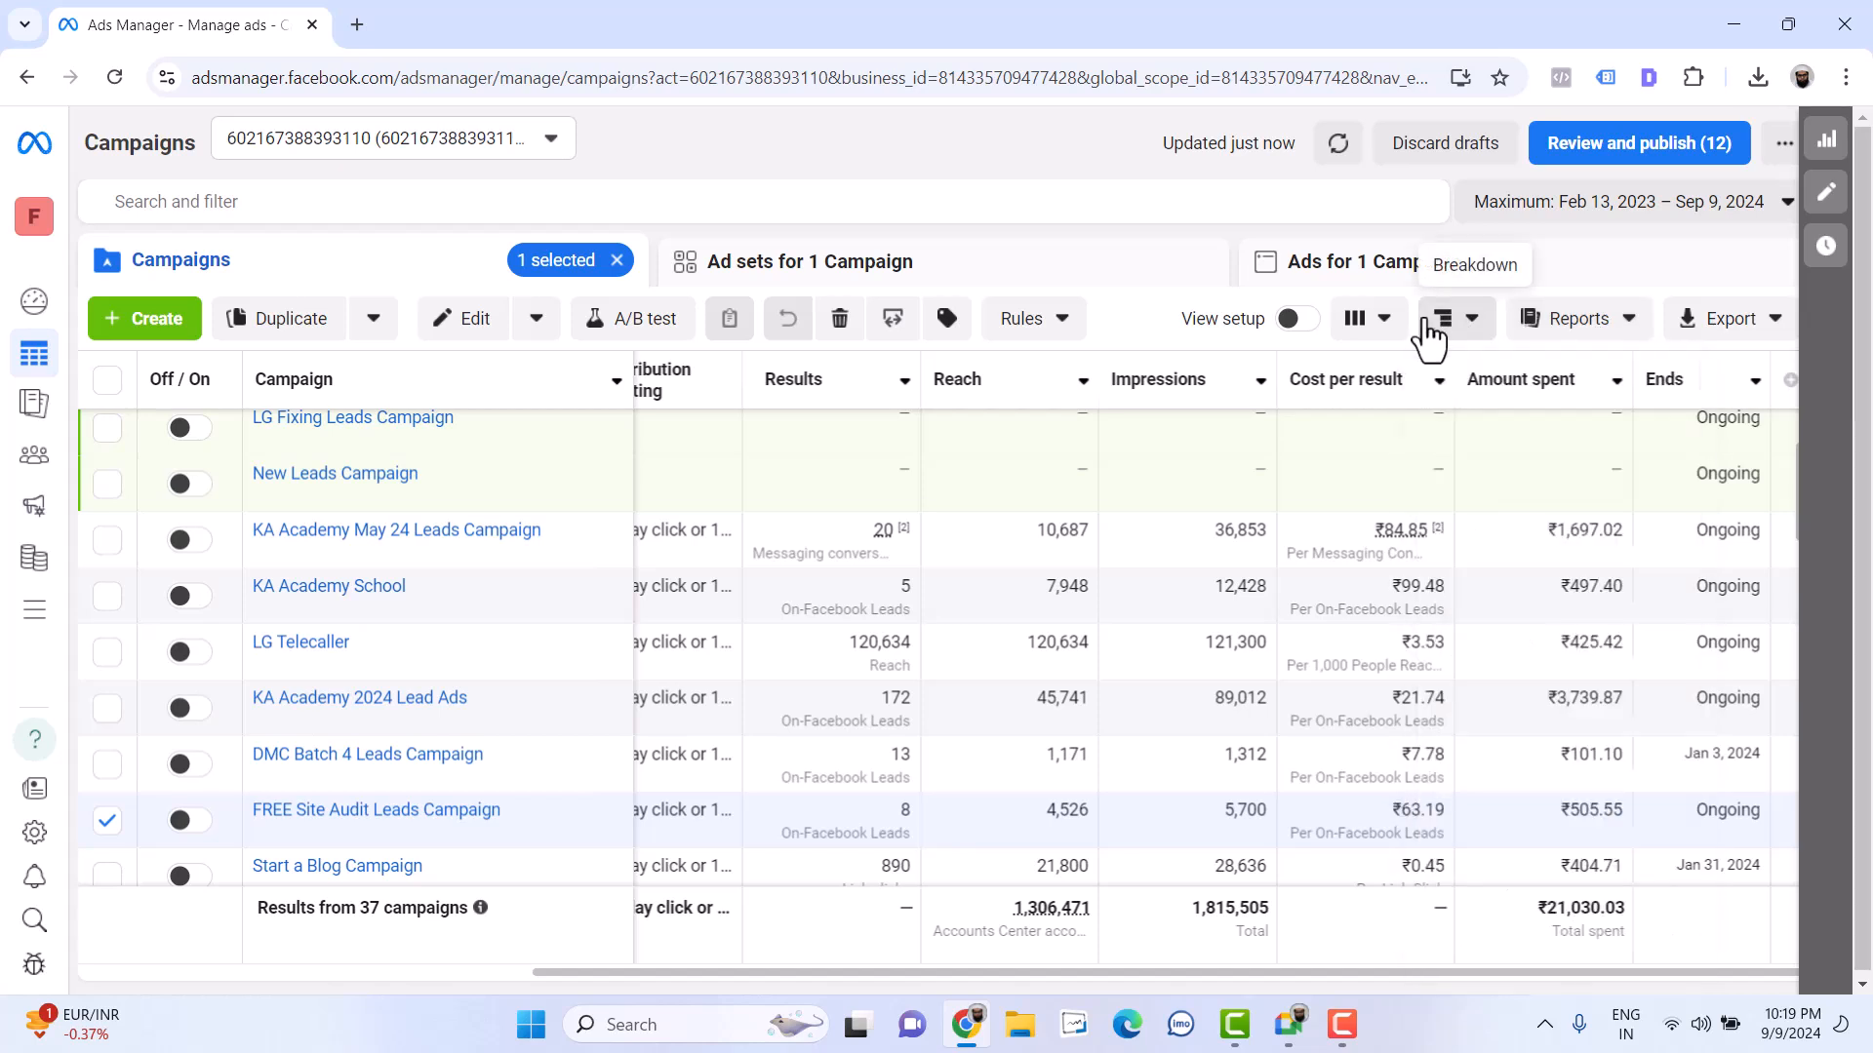
pyautogui.click(1401, 335)
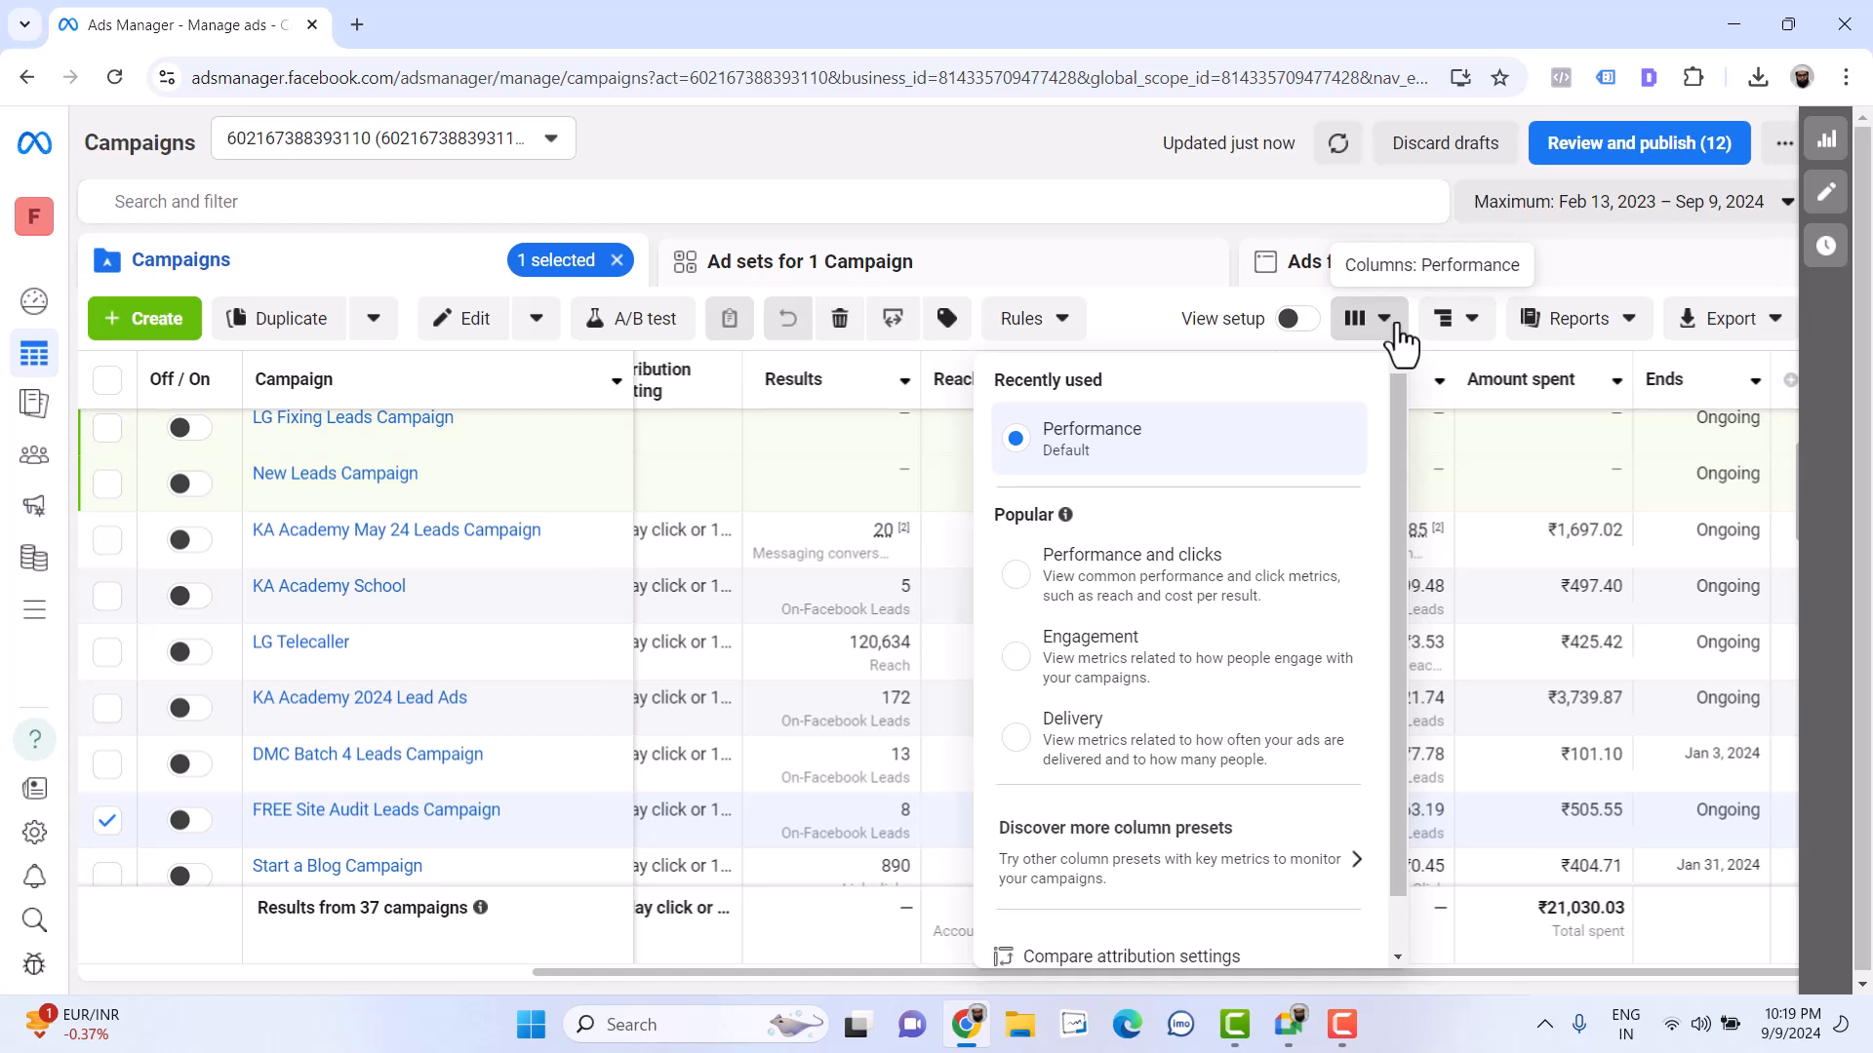
pyautogui.scroll(-1, 1122, 839)
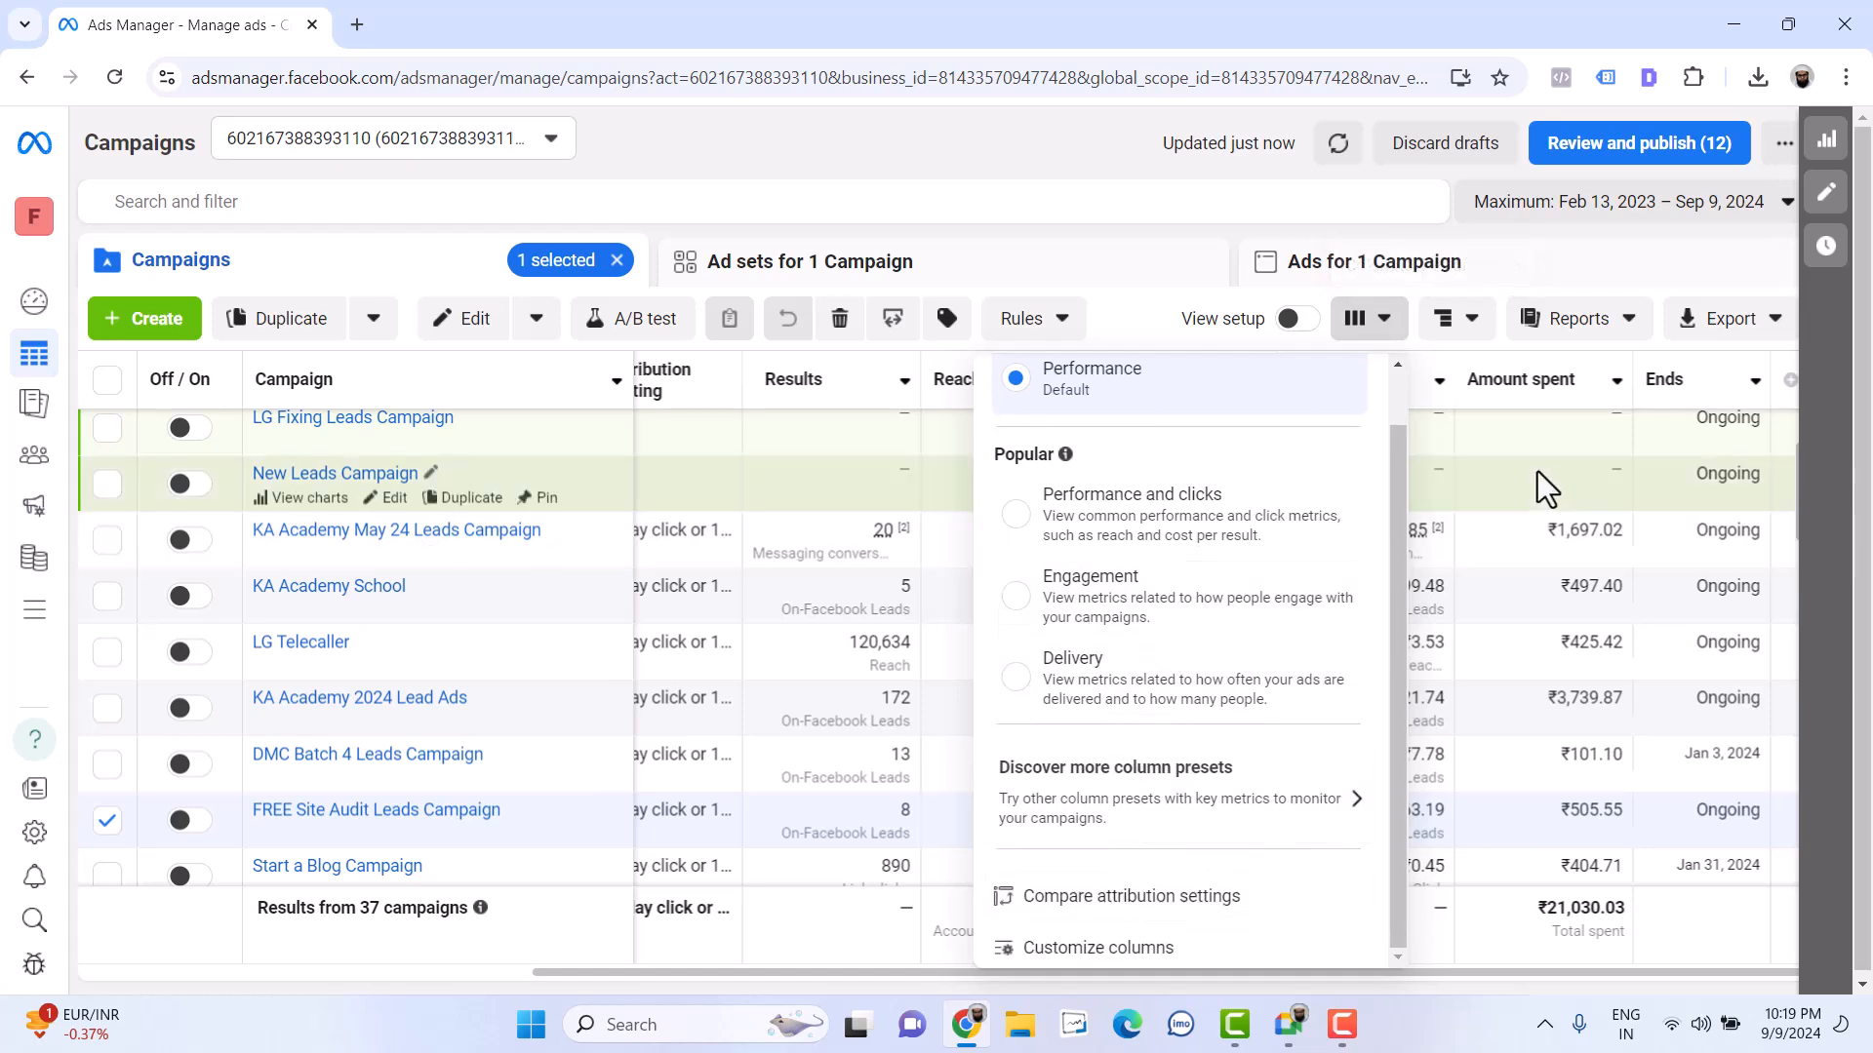
pyautogui.click(1791, 382)
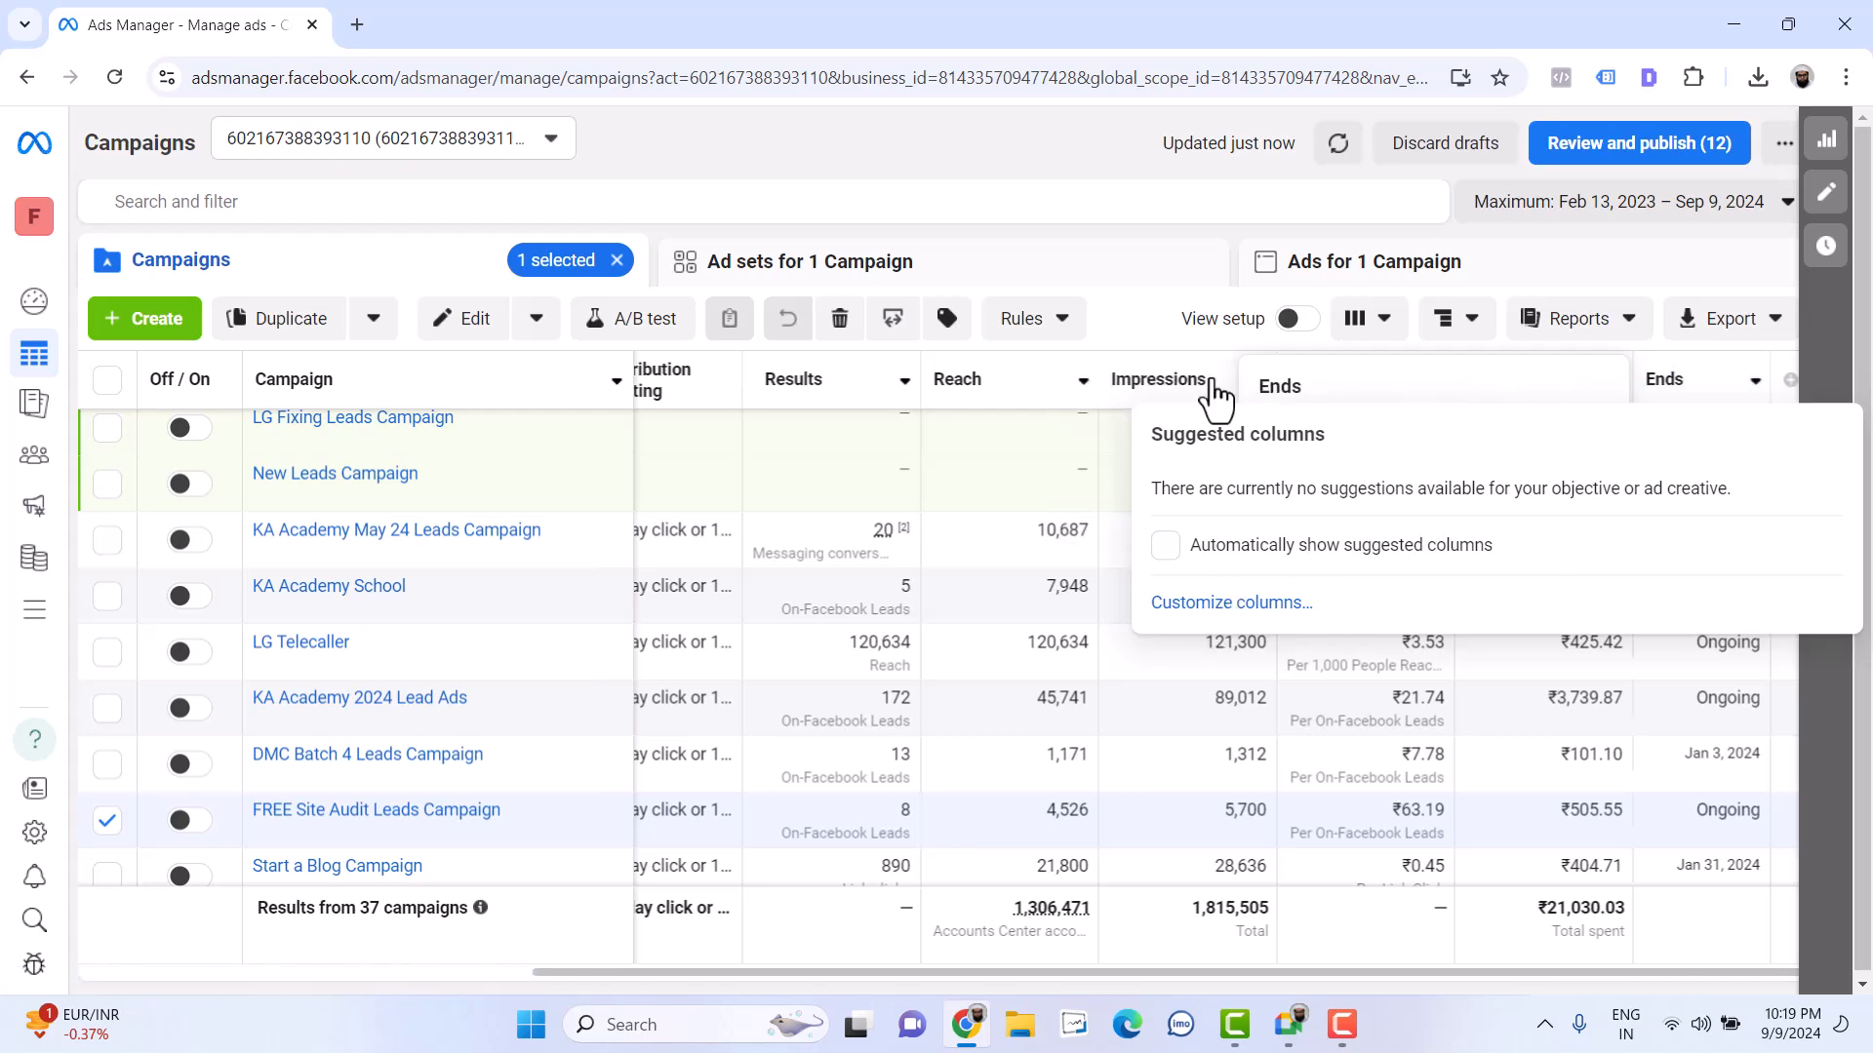
pyautogui.click(1056, 324)
pyautogui.click(1137, 309)
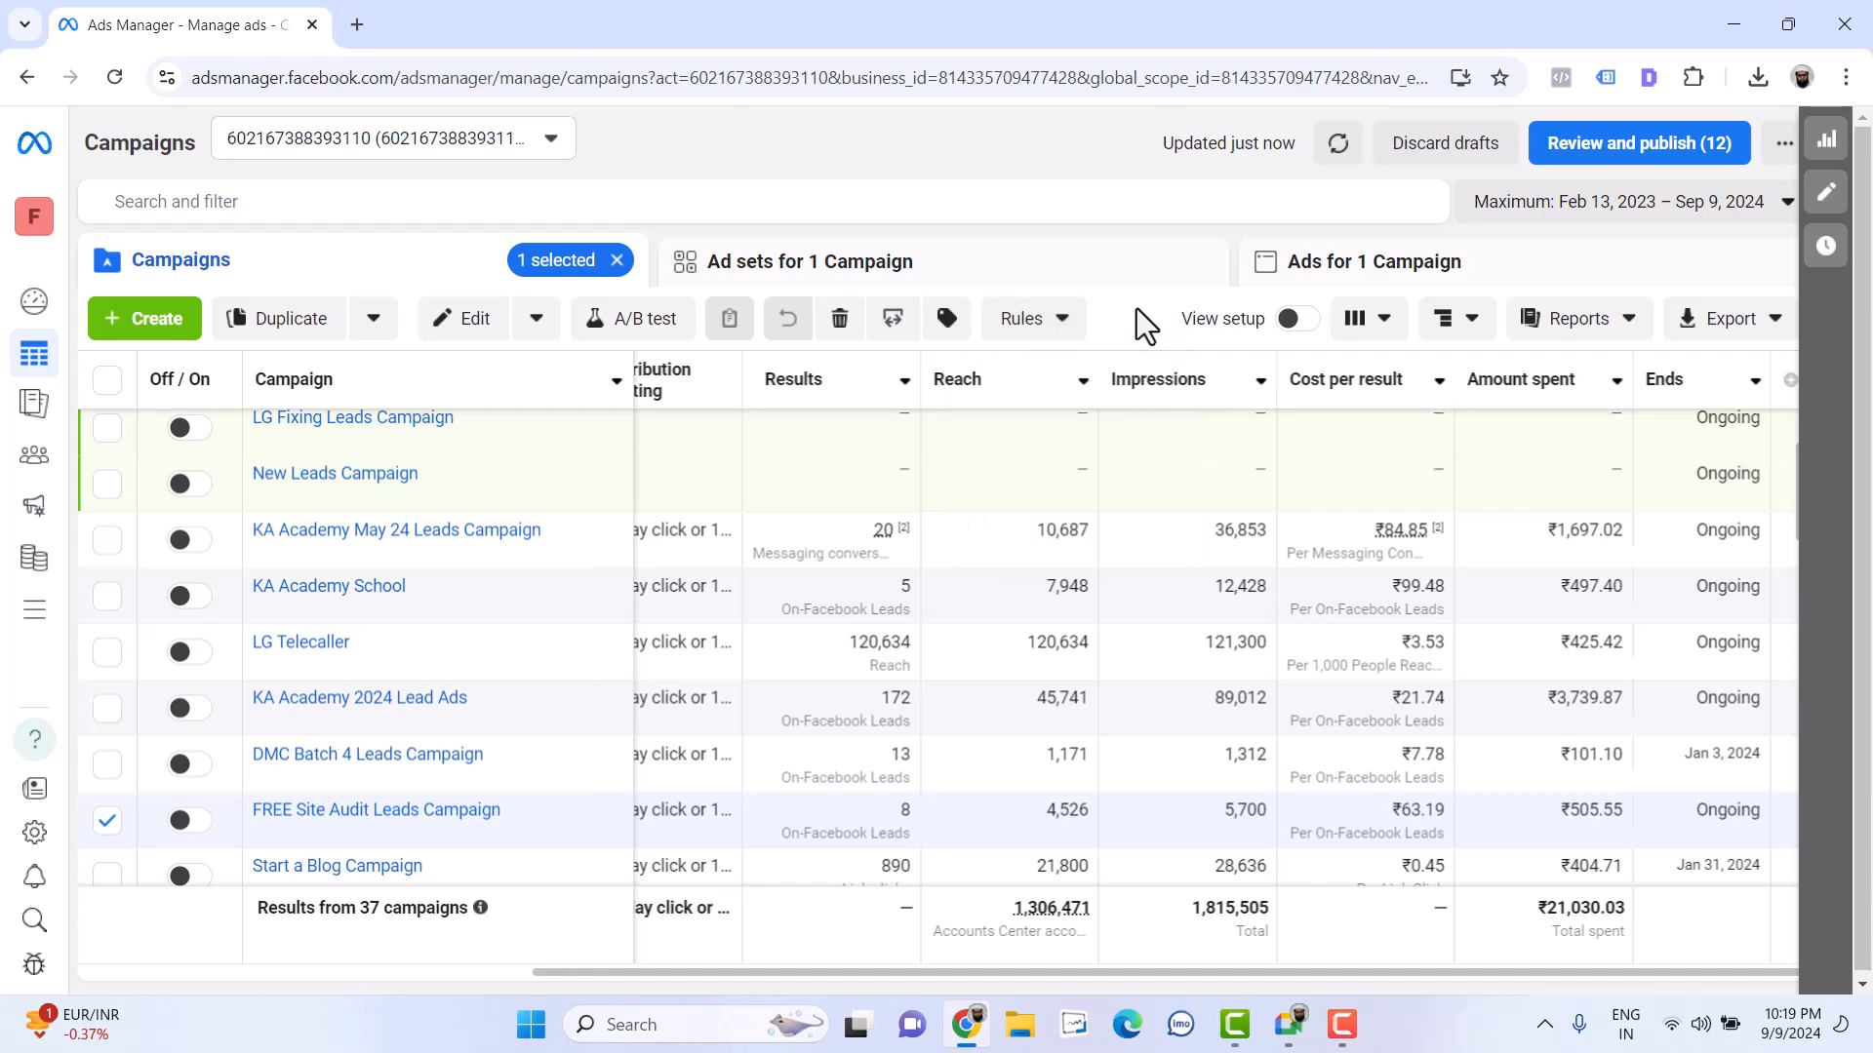
# Switch the New Leads Campaign draft on and back off
pyautogui.scroll(2, 1005, 677)
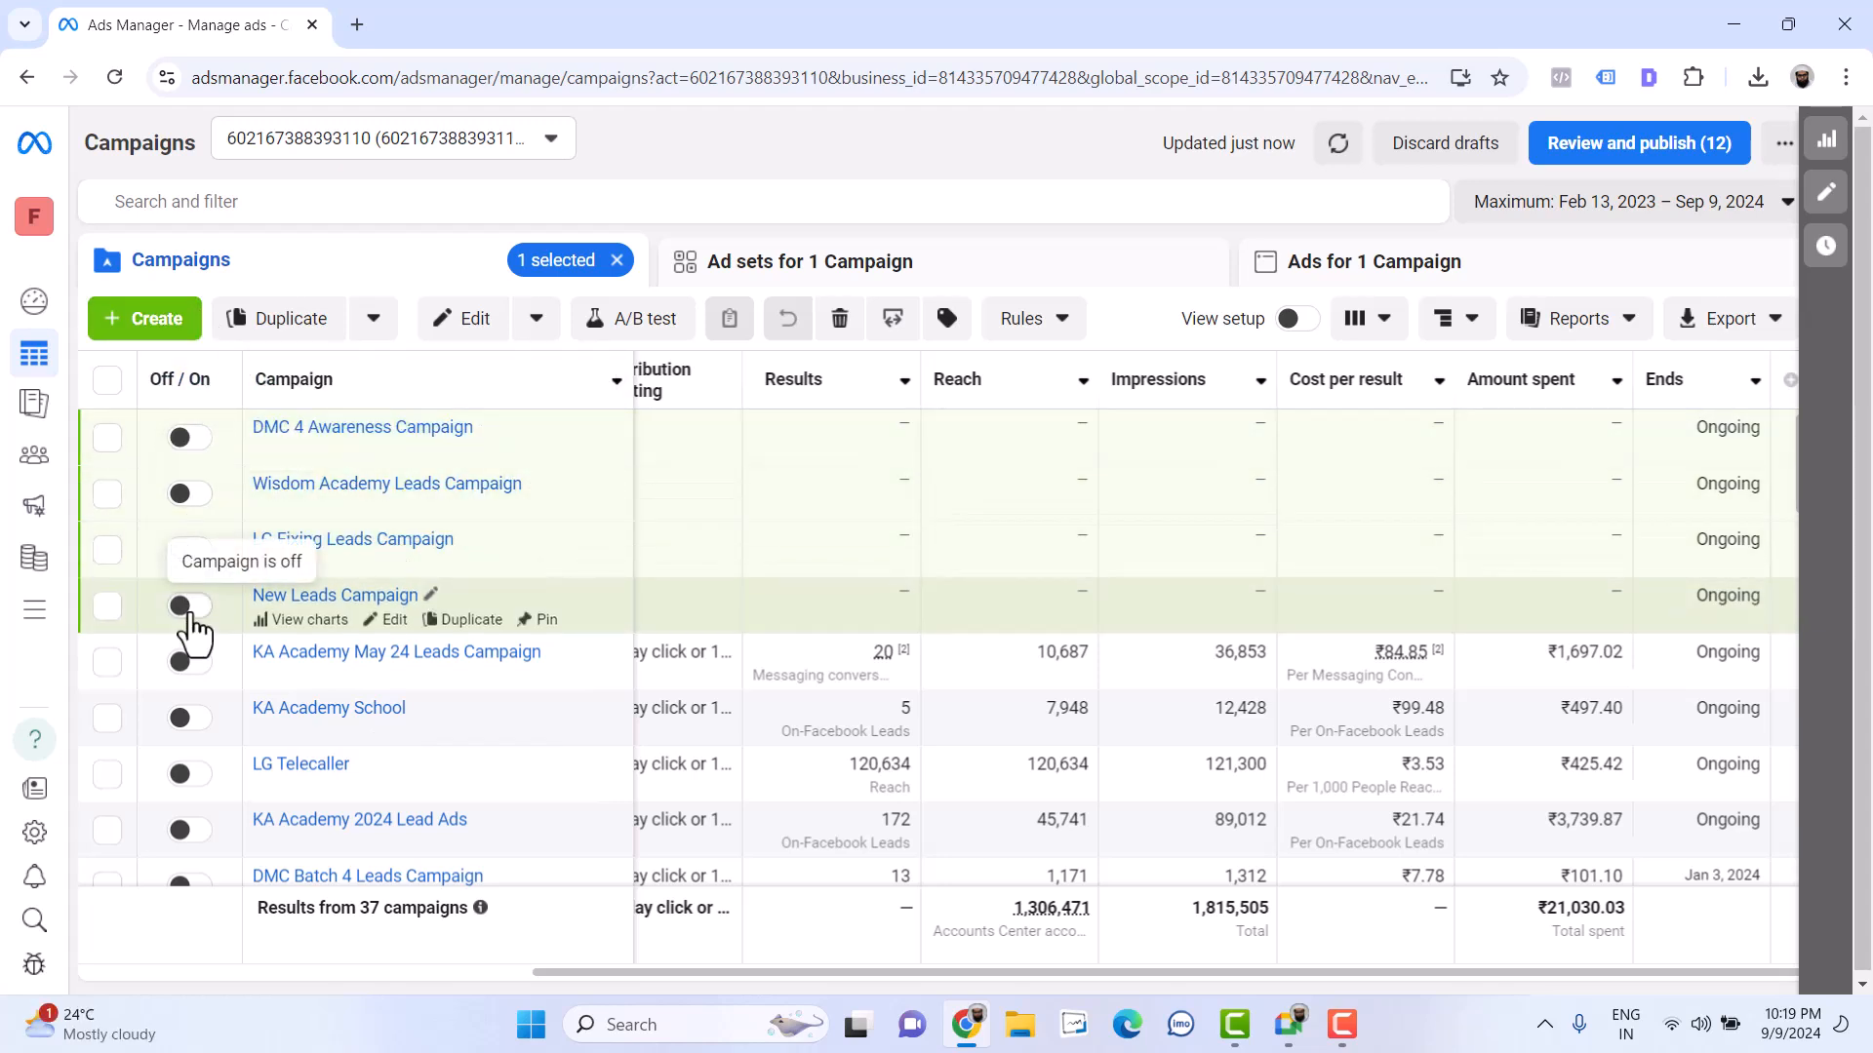
pyautogui.click(189, 605)
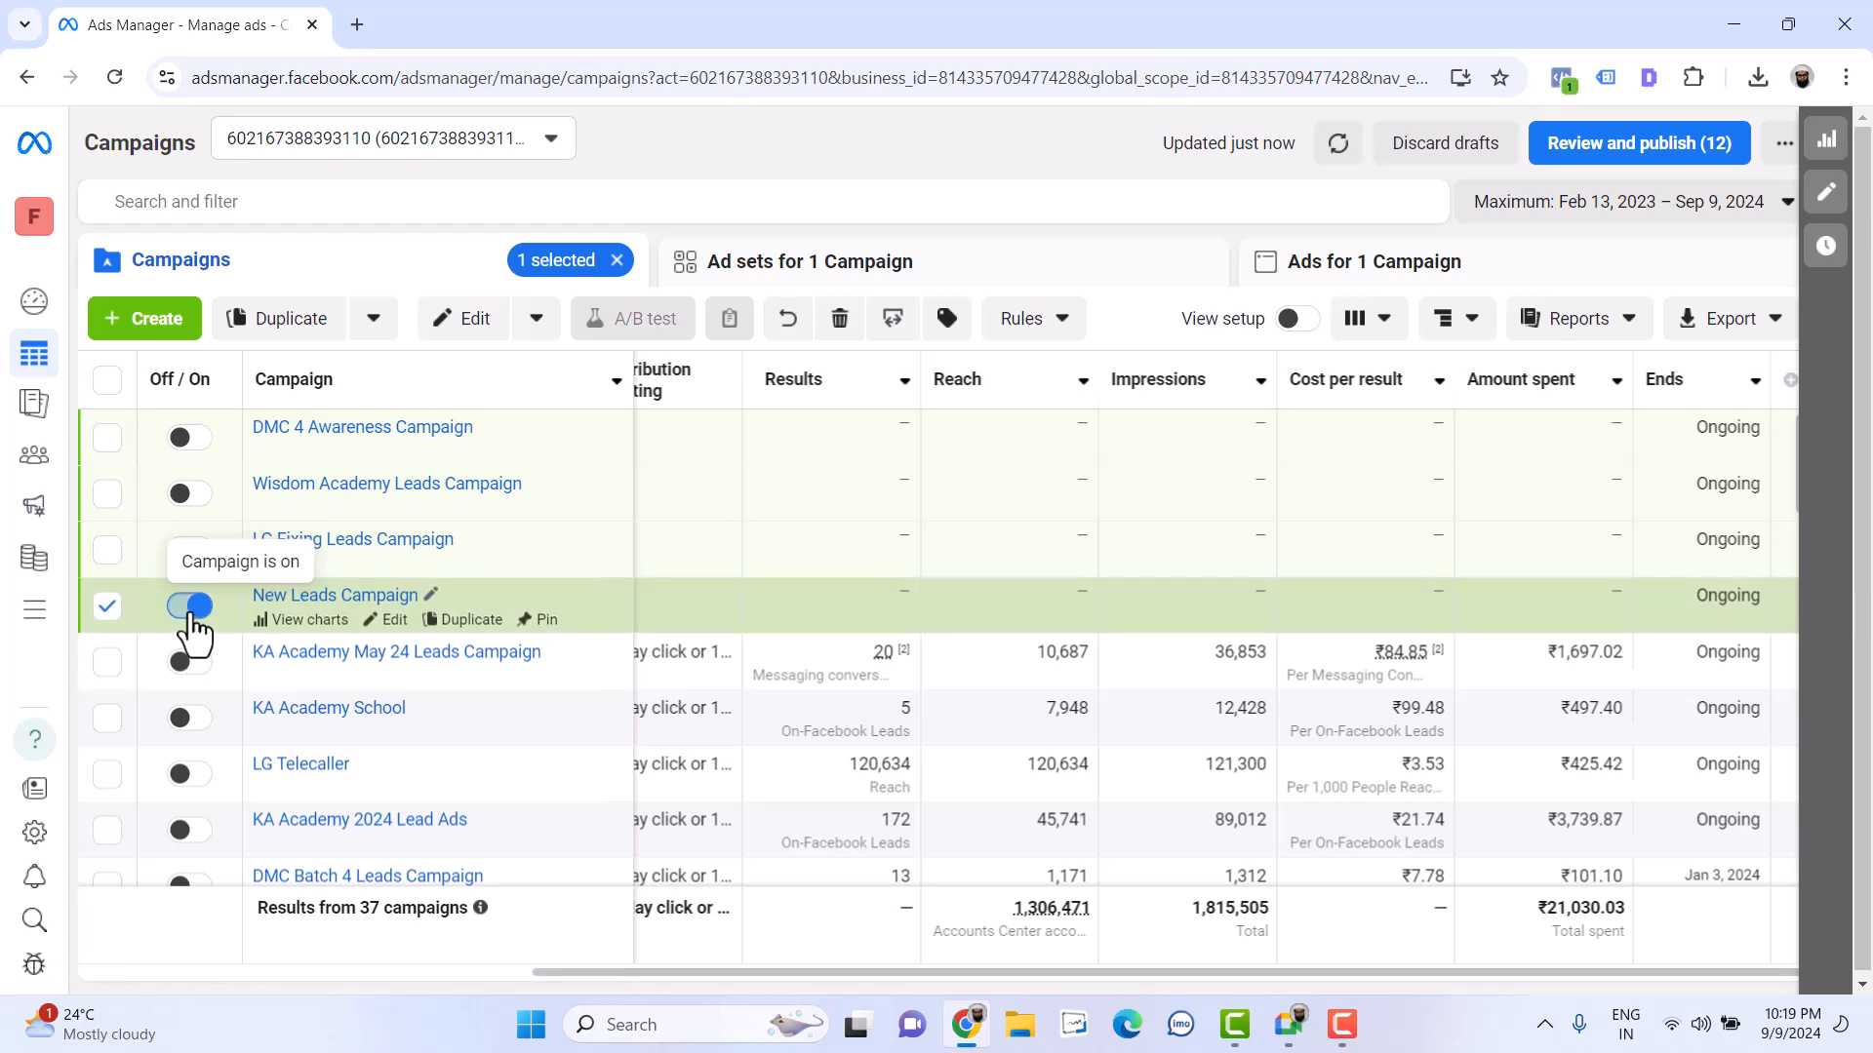
pyautogui.click(190, 607)
# Start creating a new campaign and bring up the choice of campaign objective
pyautogui.click(485, 973)
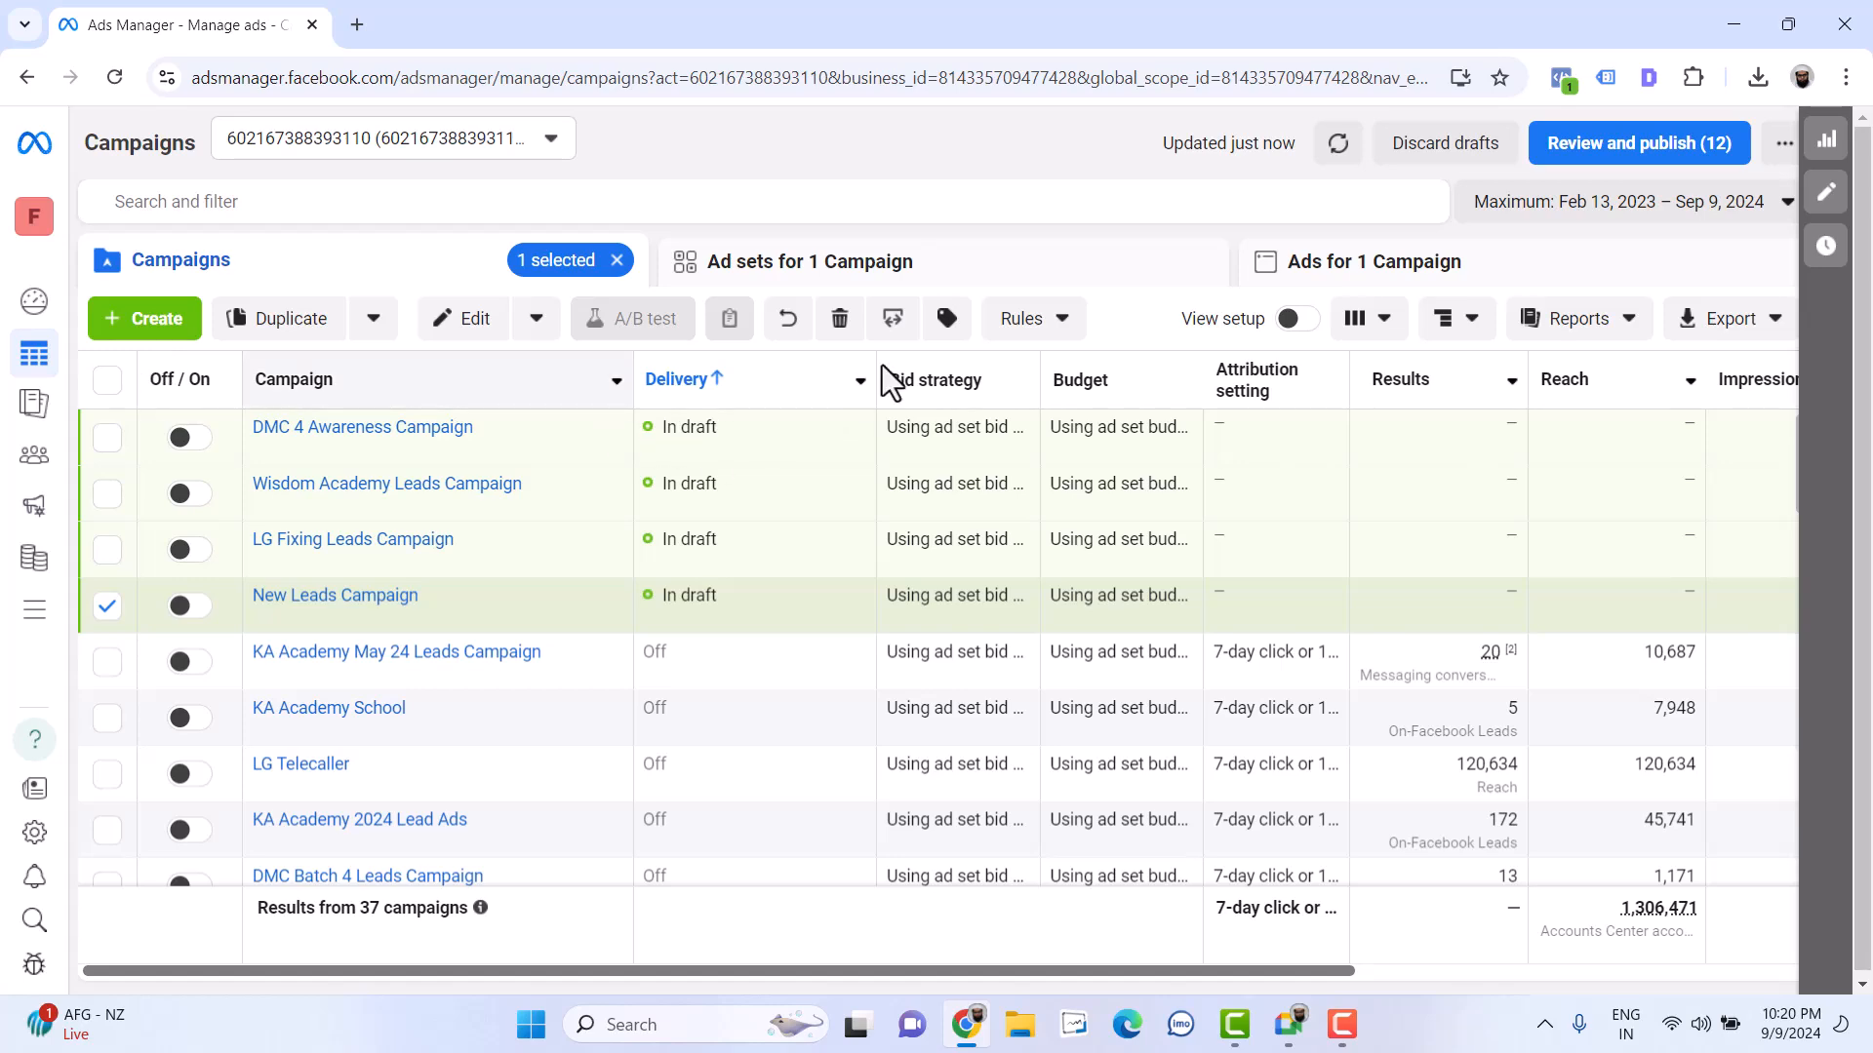
pyautogui.click(168, 334)
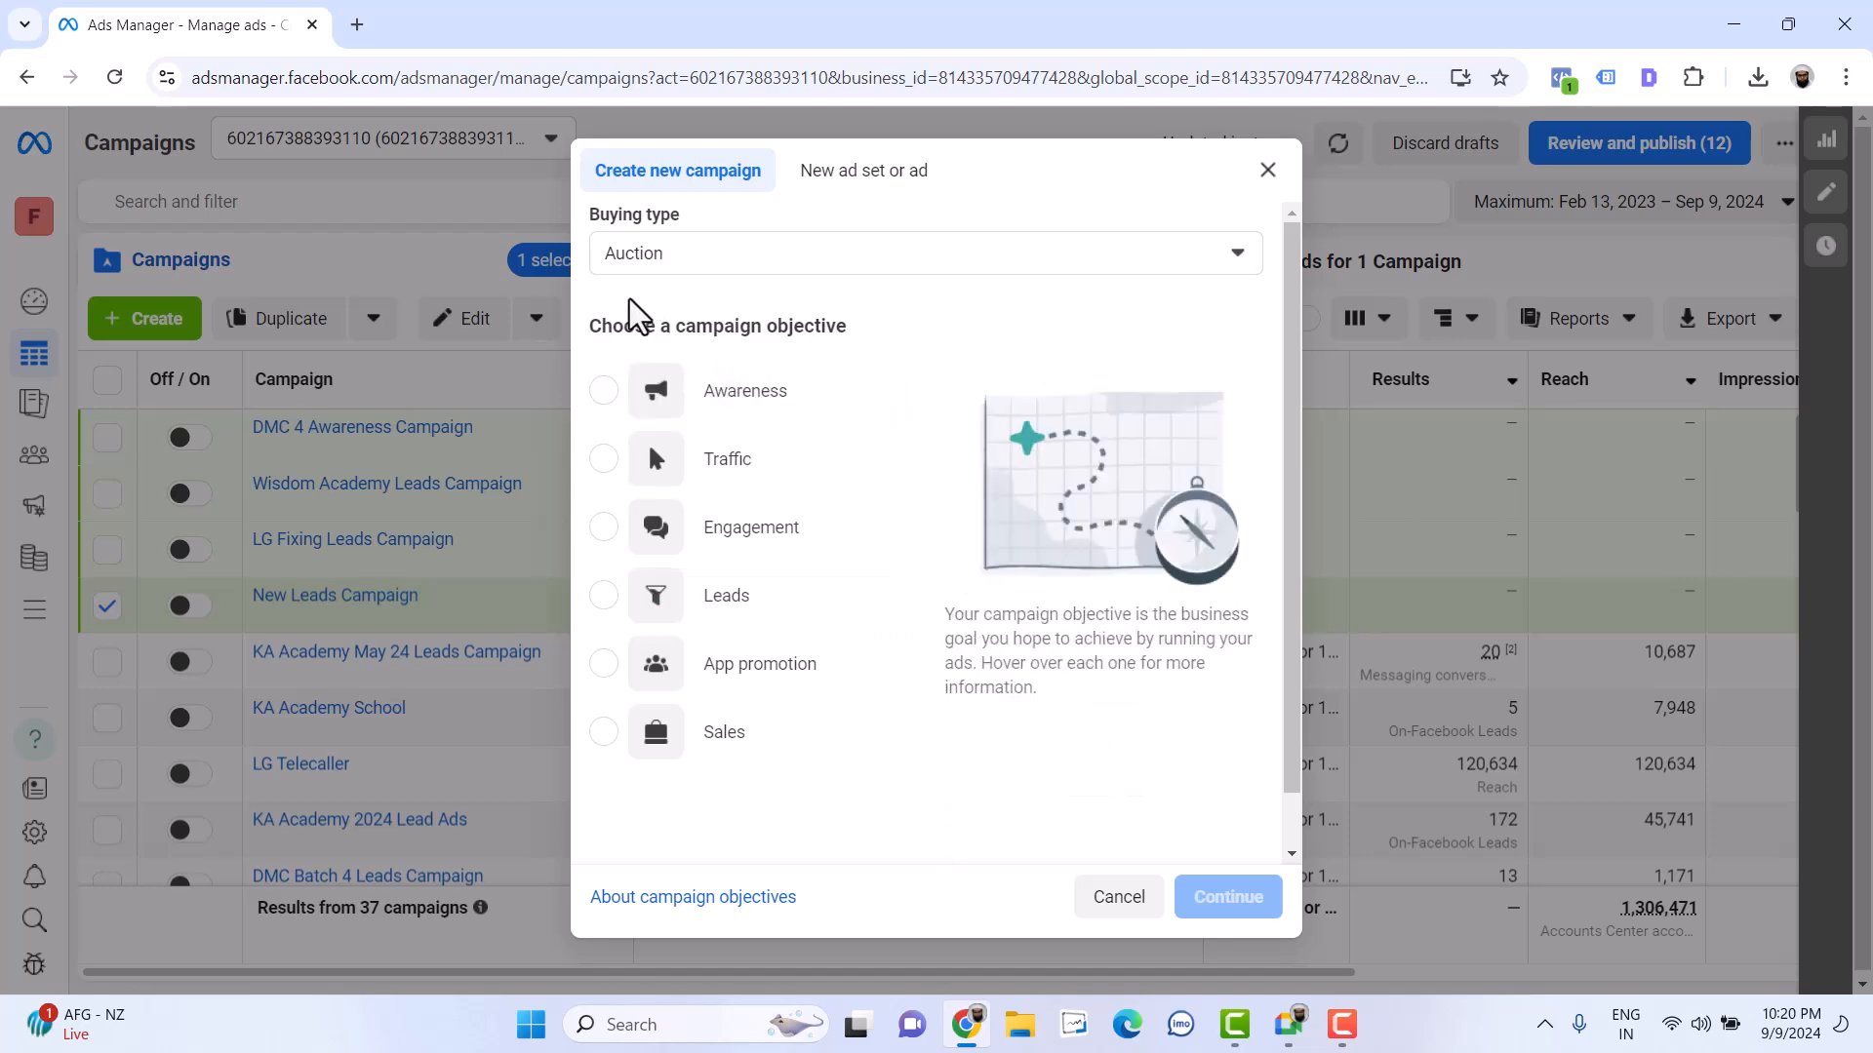
pyautogui.moveTo(621, 330); pyautogui.dragTo(797, 324)
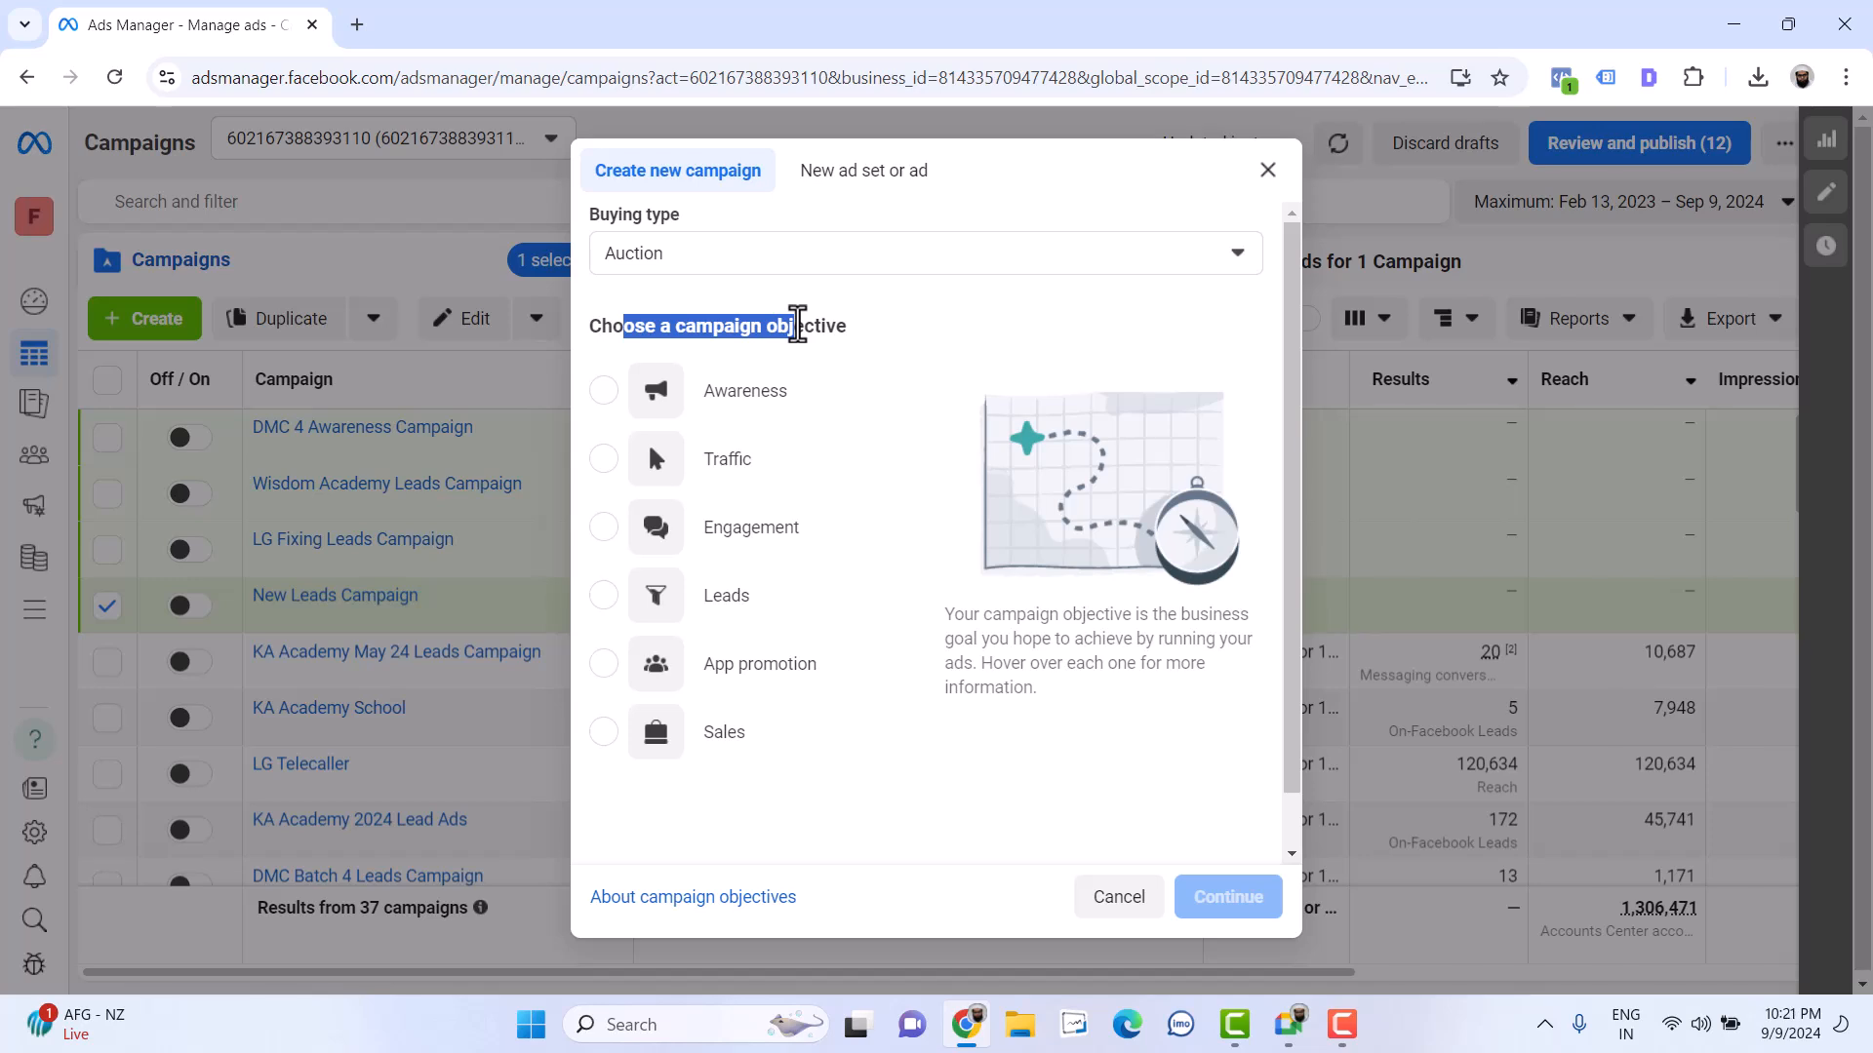
# Compare what the Awareness and Traffic objectives are good for, leaving Traffic selected for the new campaign
pyautogui.moveTo(781, 421)
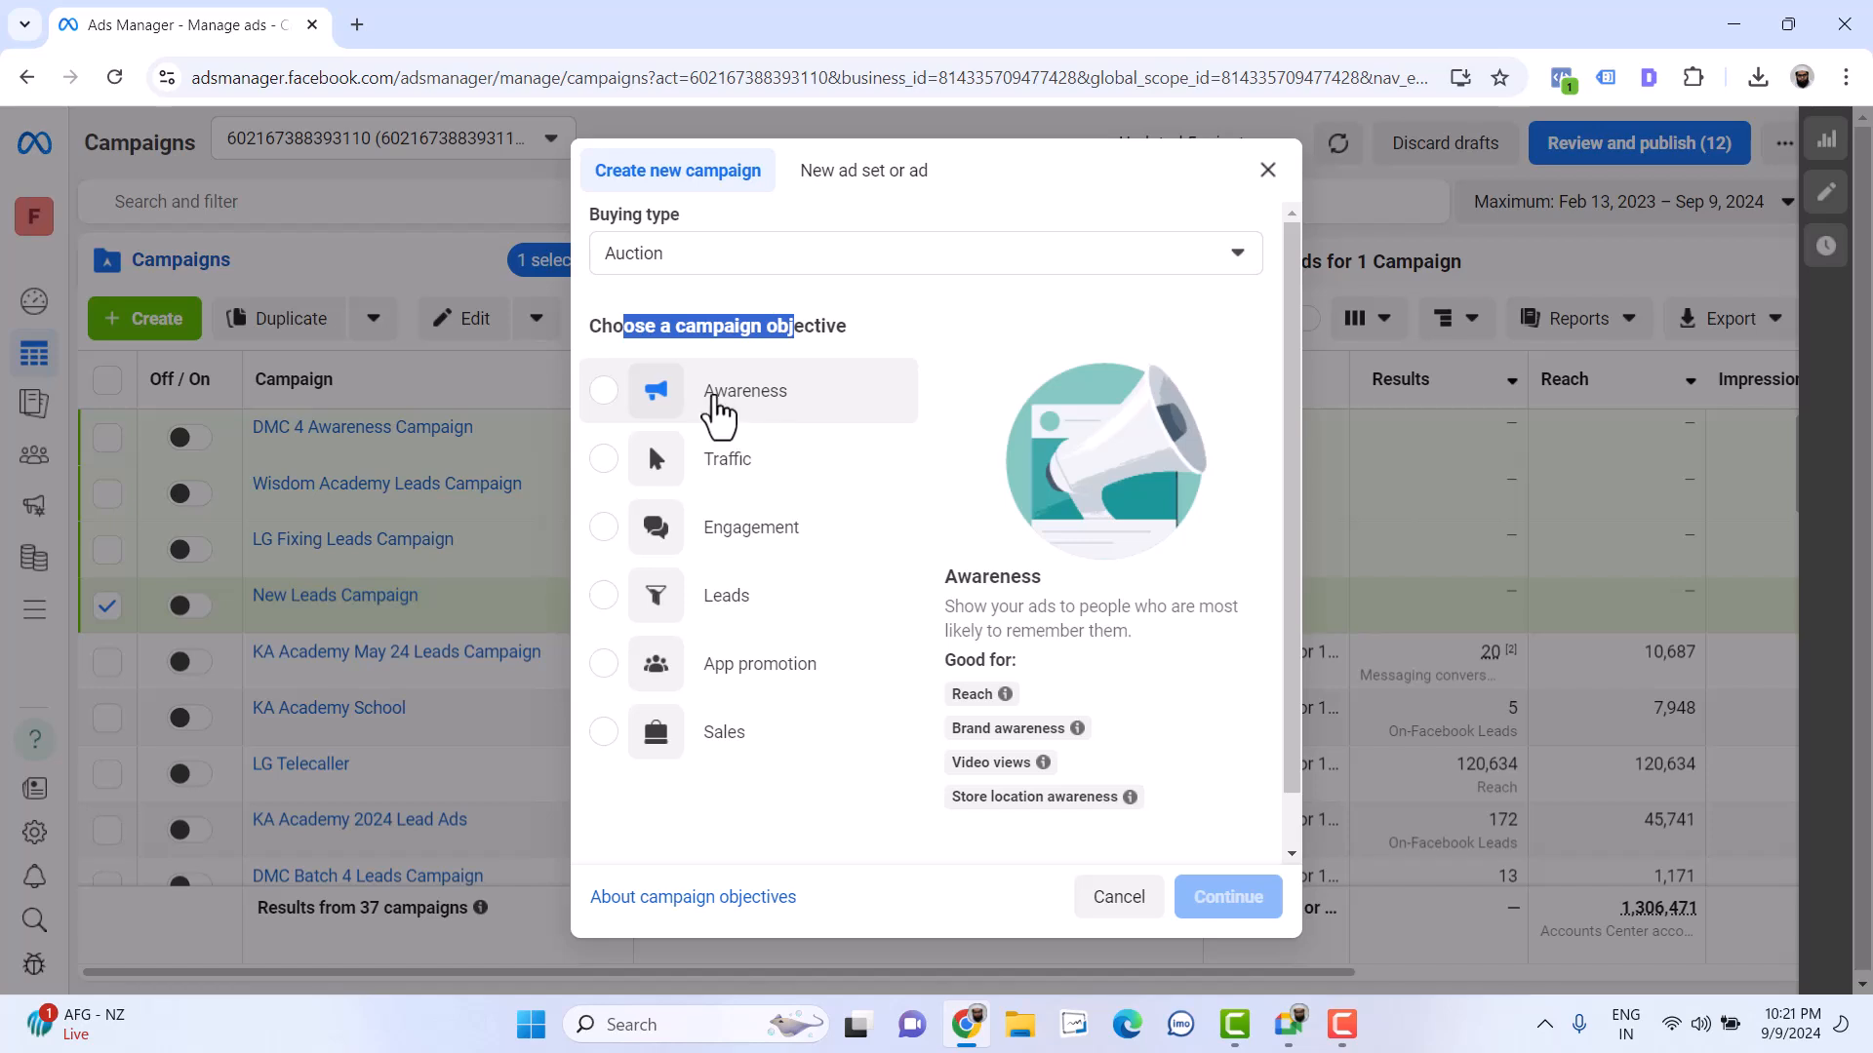
pyautogui.click(713, 398)
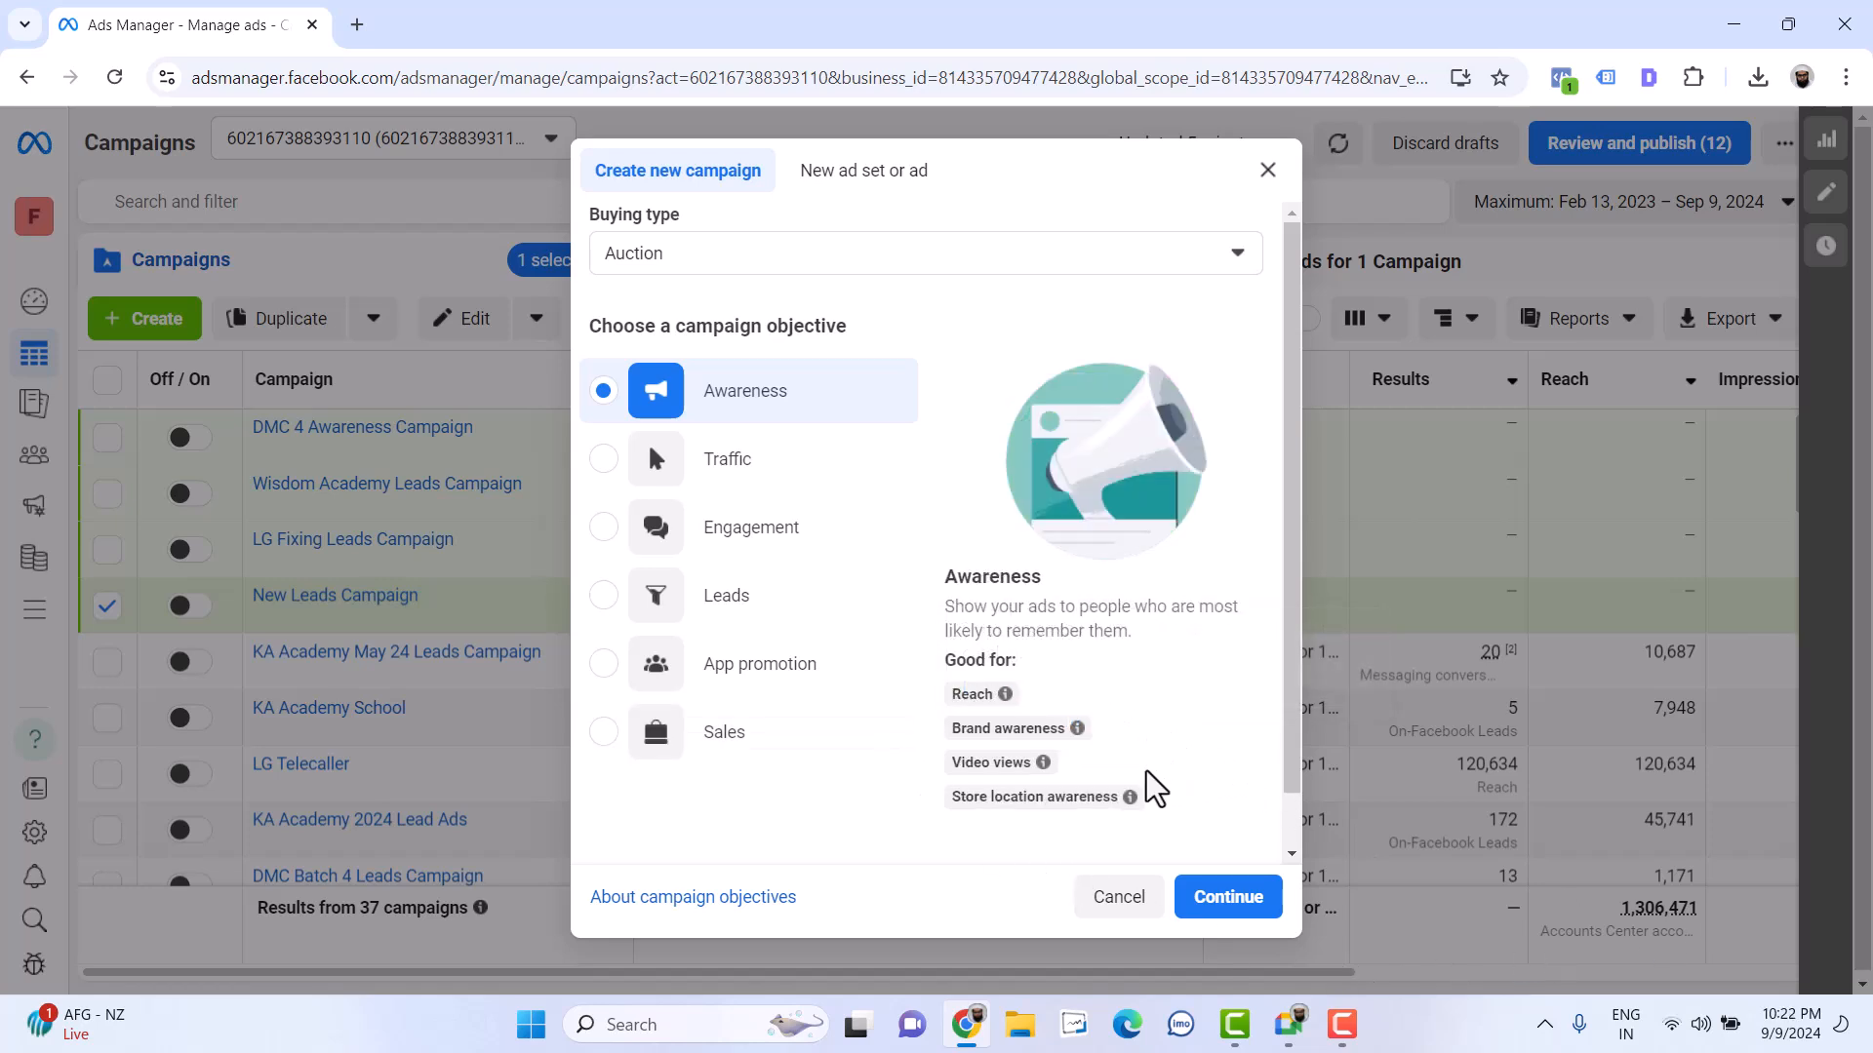
pyautogui.moveTo(1130, 797)
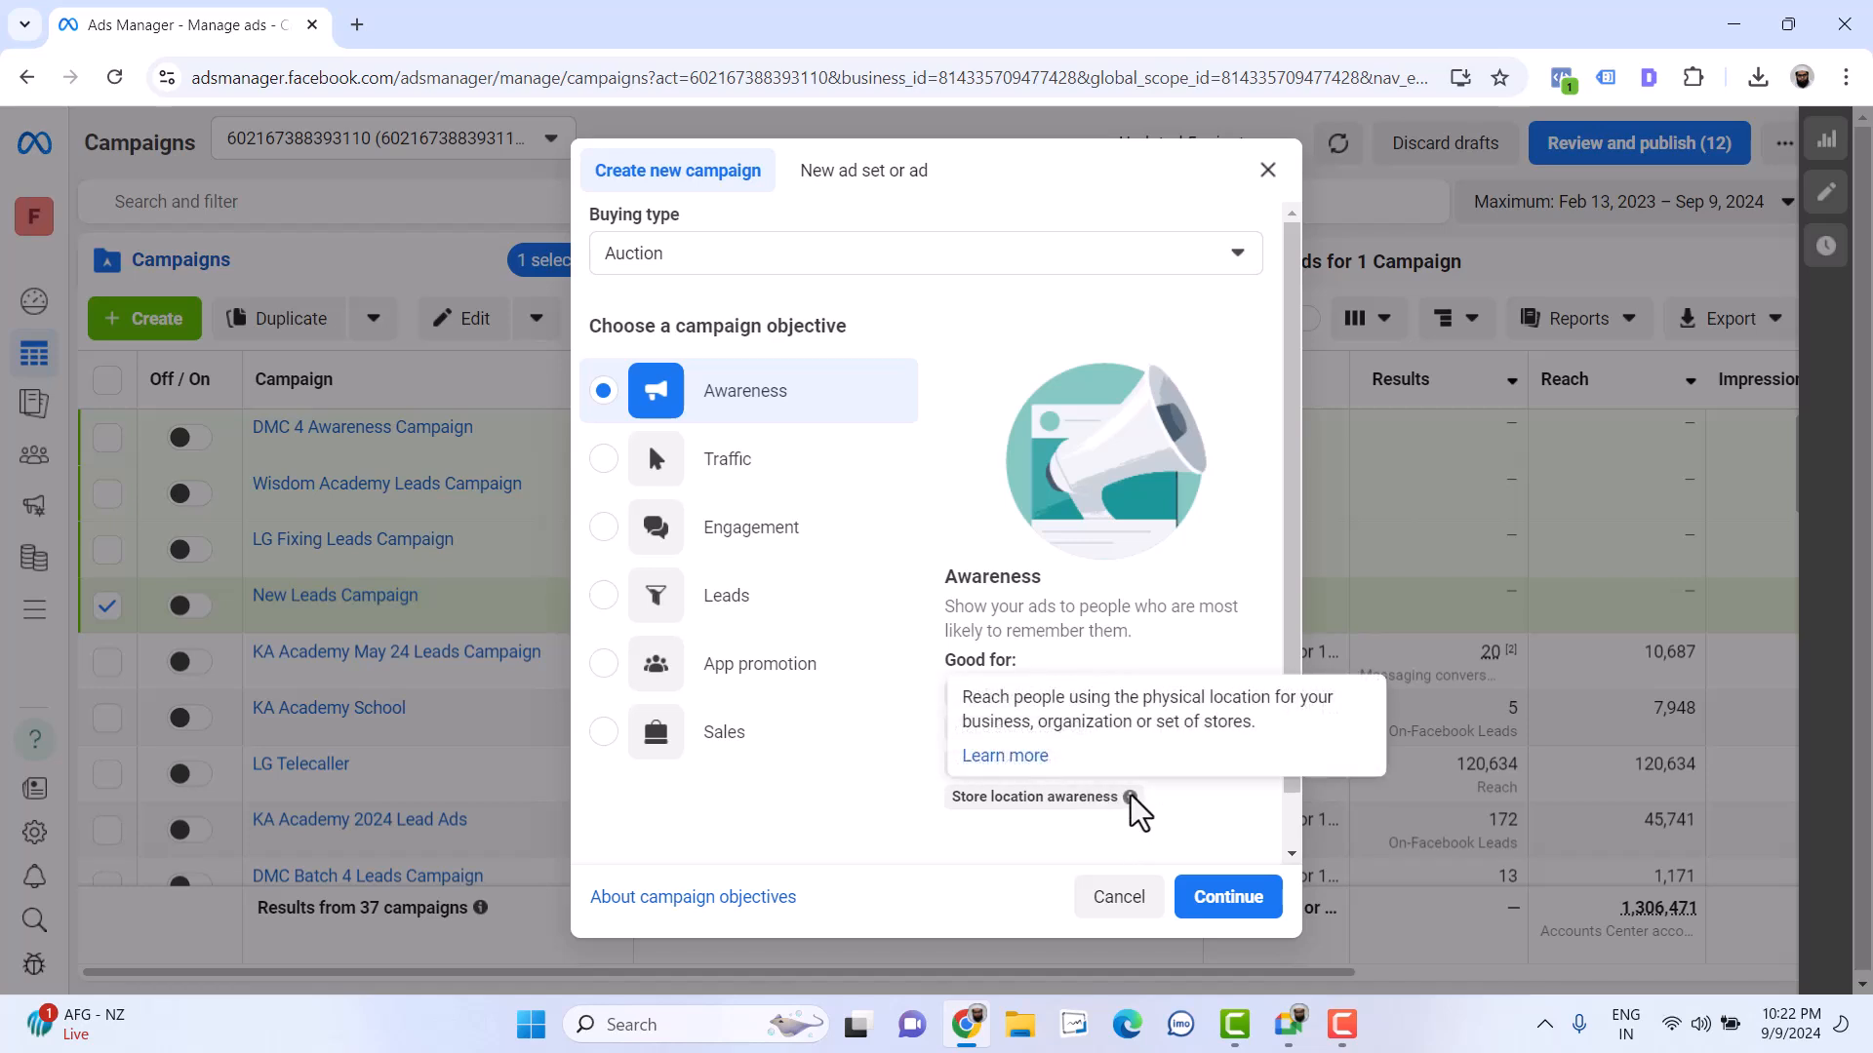
pyautogui.click(725, 467)
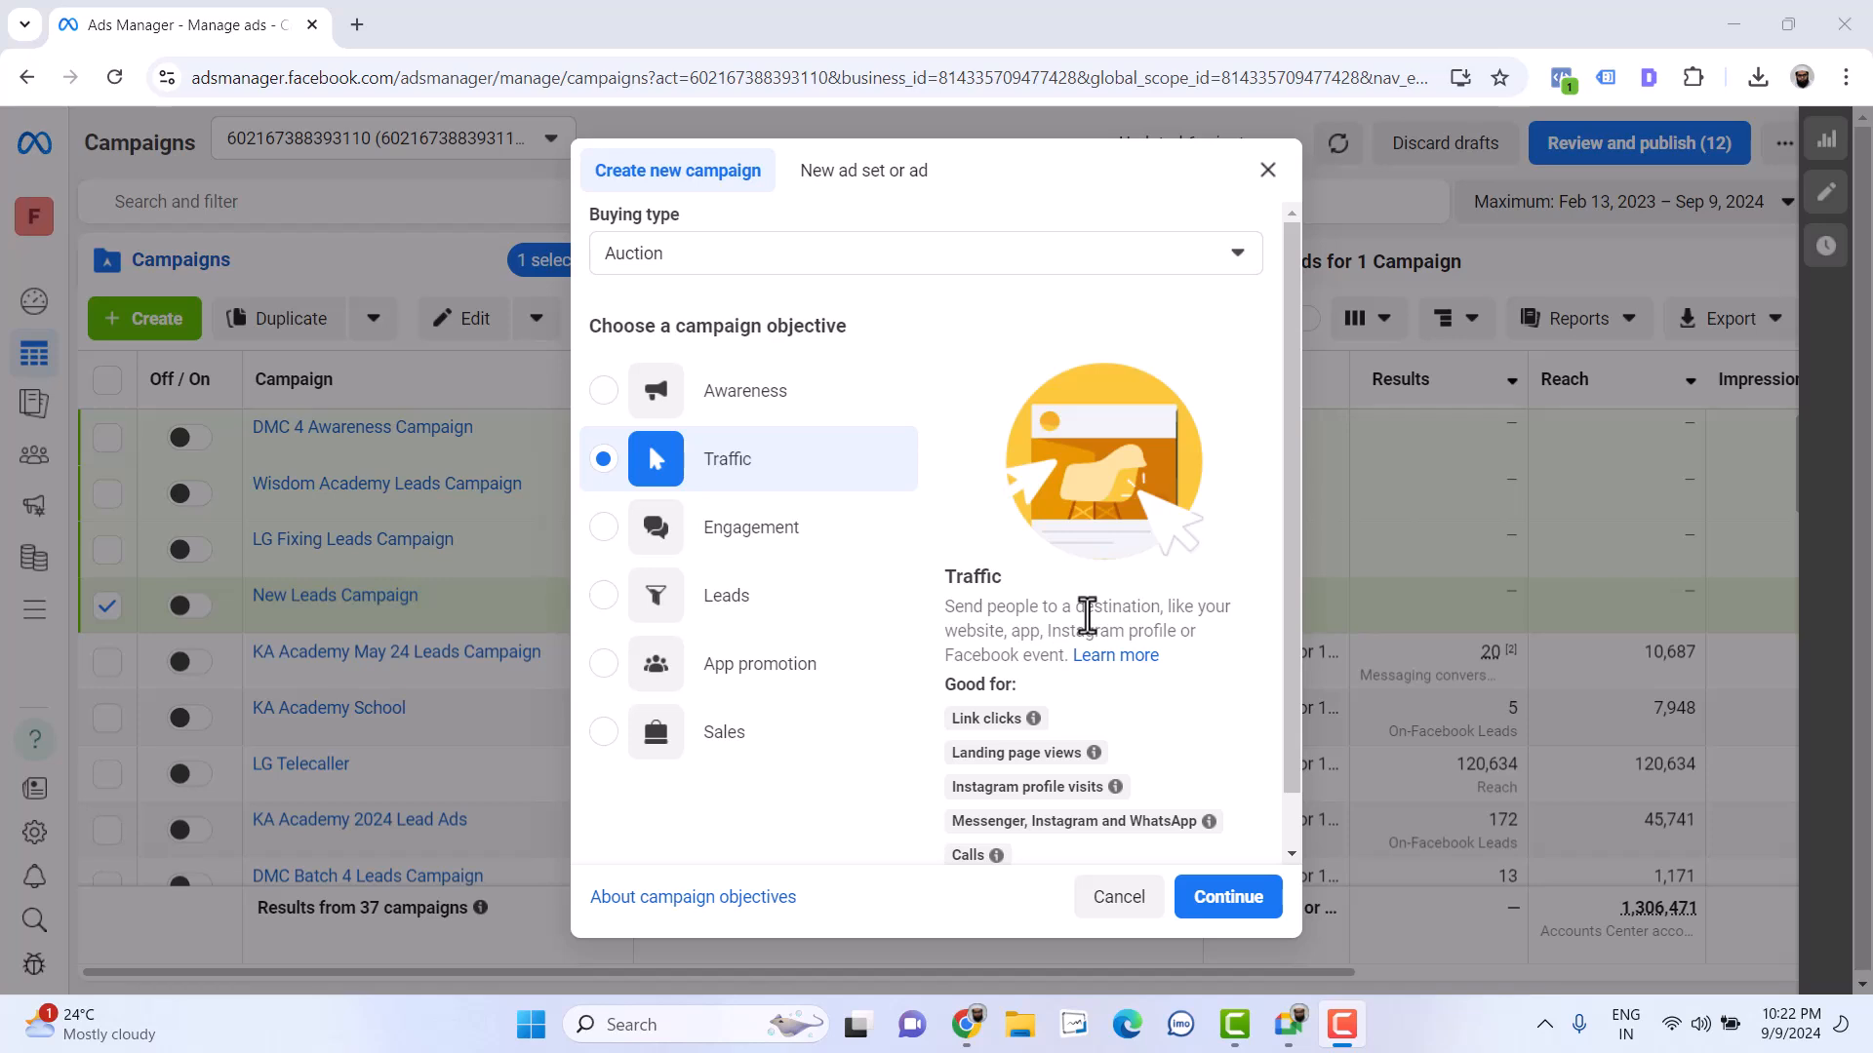
pyautogui.moveTo(1098, 817)
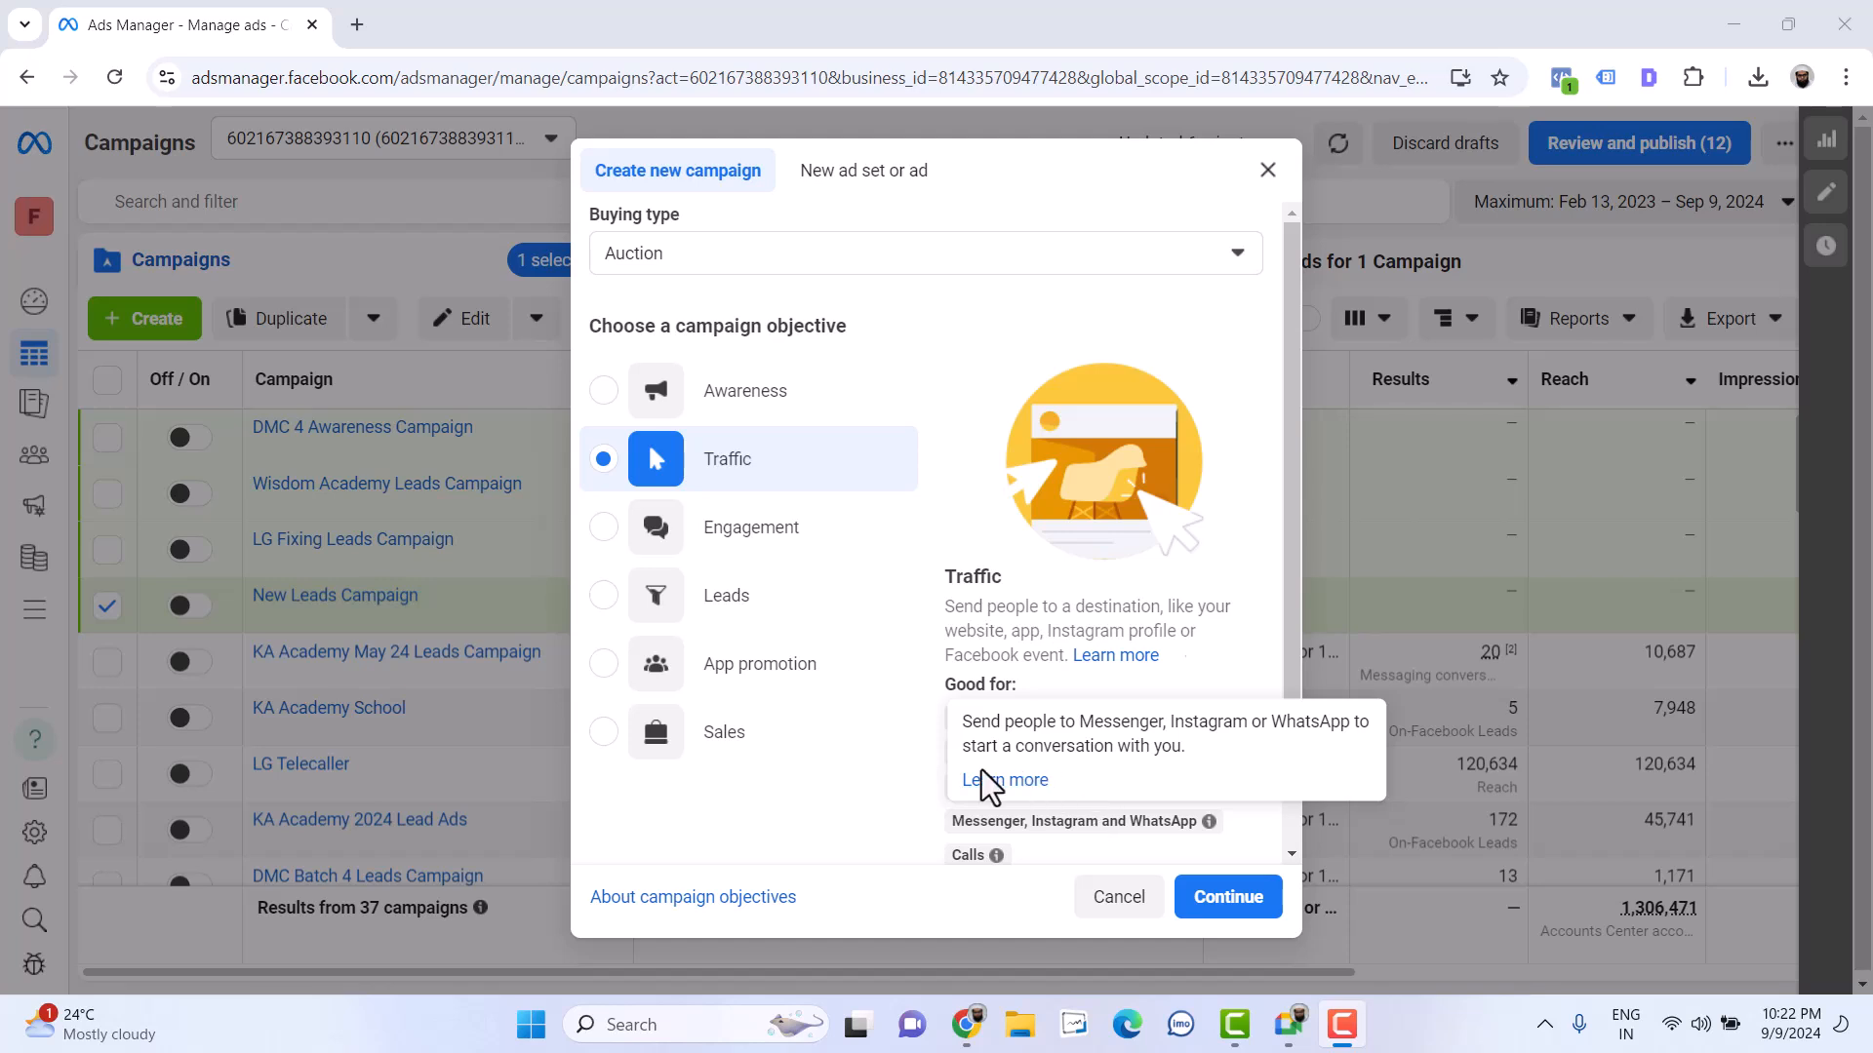
# Examine the explanations of the messaging apps and calls uses listed for the Traffic objective
pyautogui.moveTo(1169, 822)
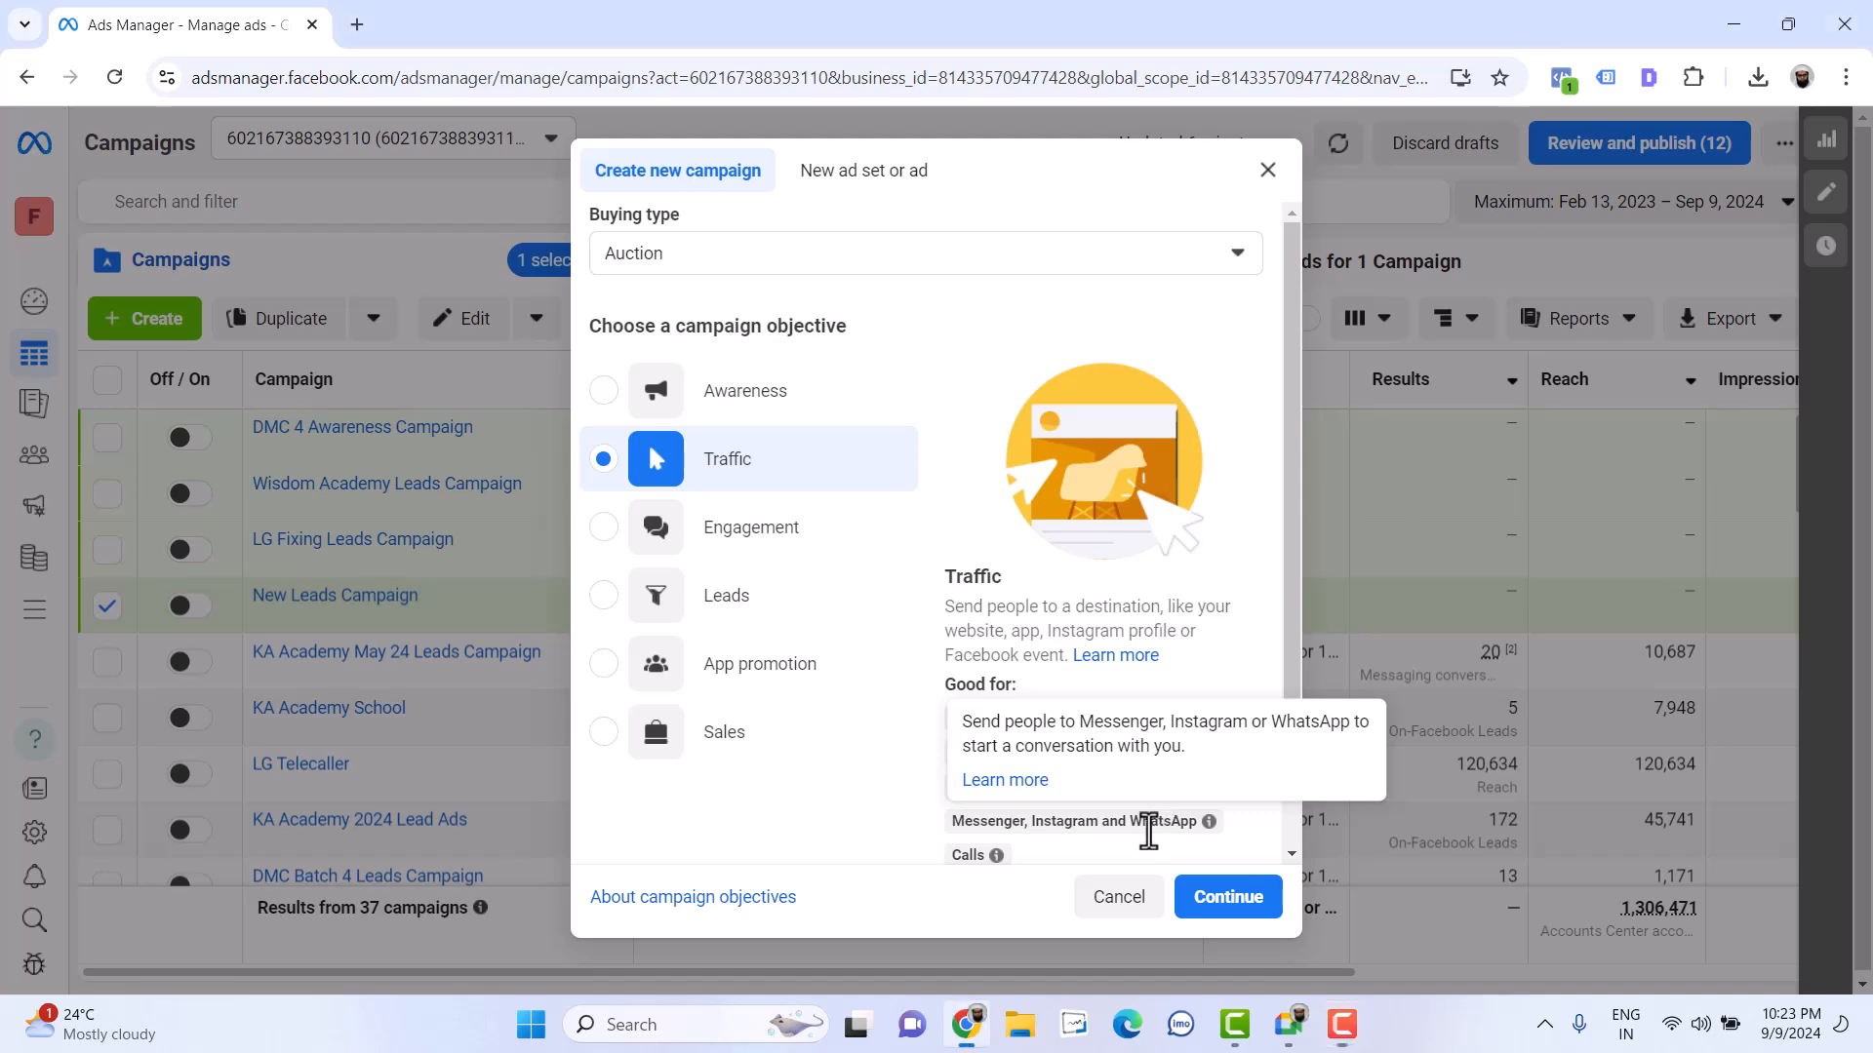
pyautogui.tripleClick(1161, 824)
pyautogui.scroll(-1, 1147, 831)
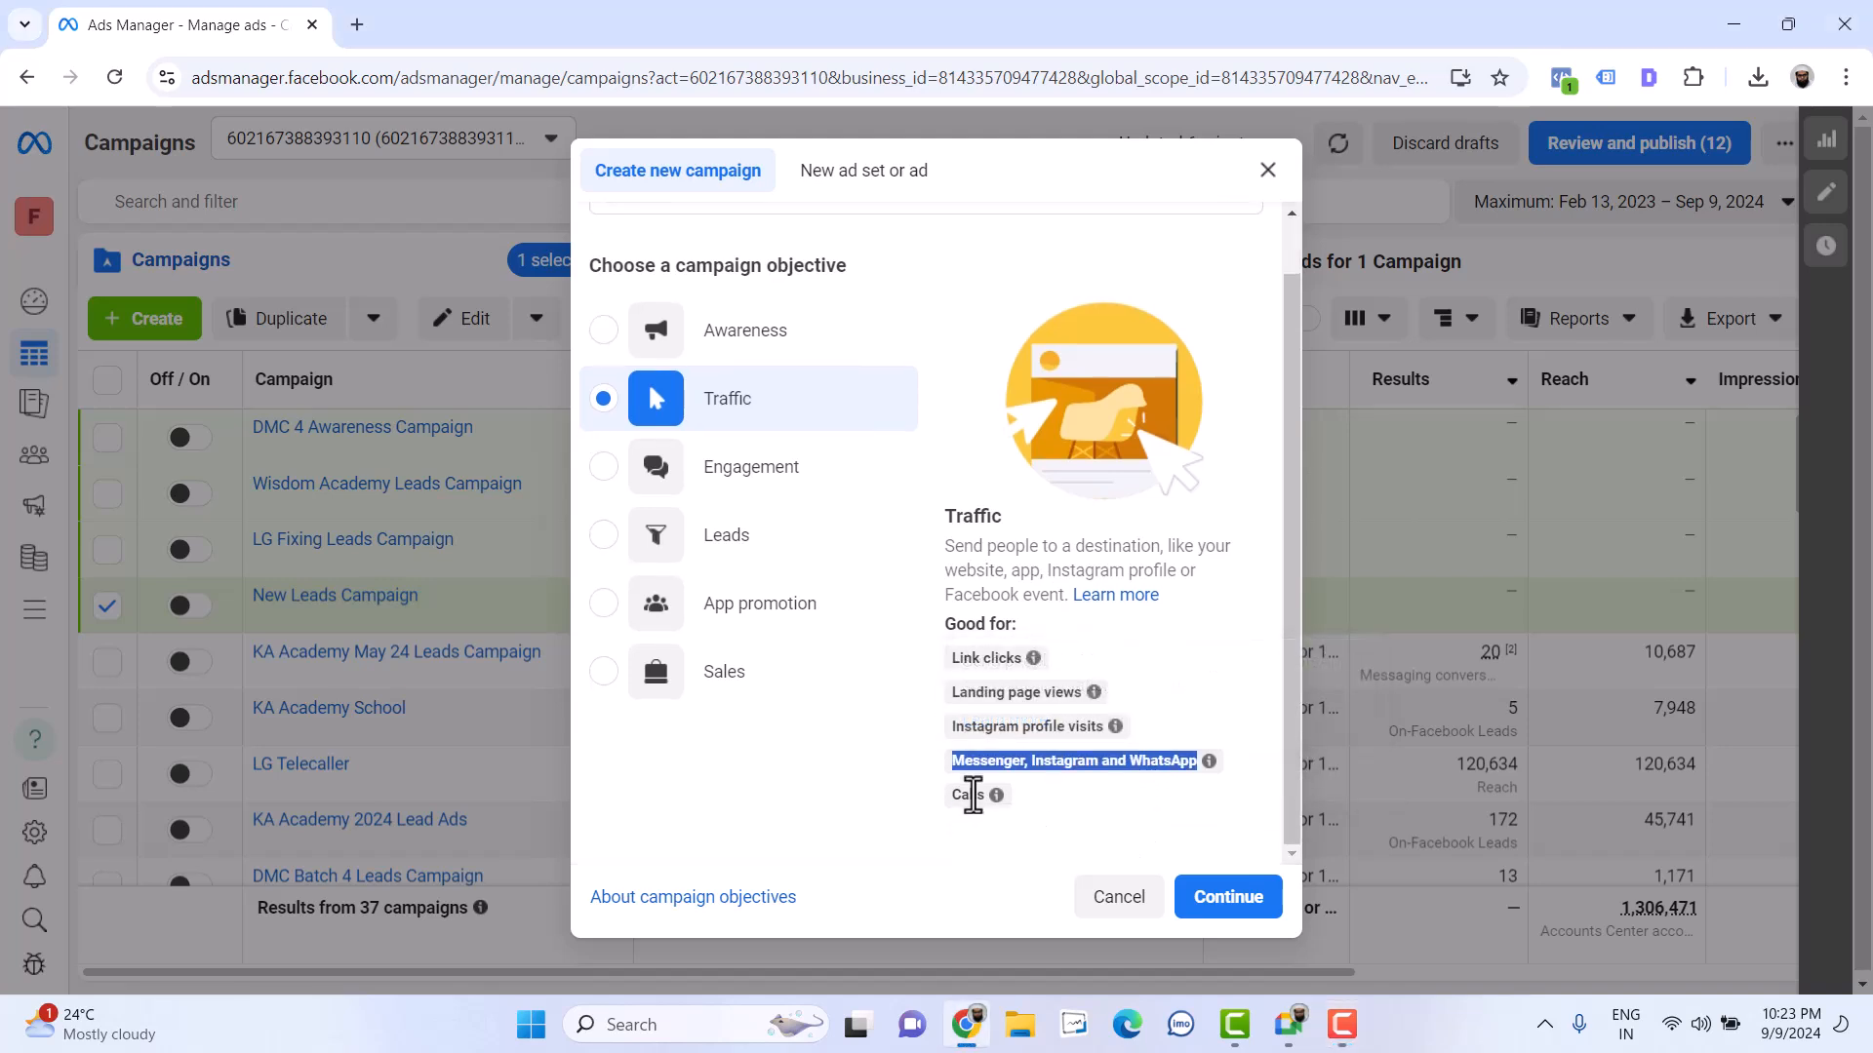
pyautogui.moveTo(980, 792)
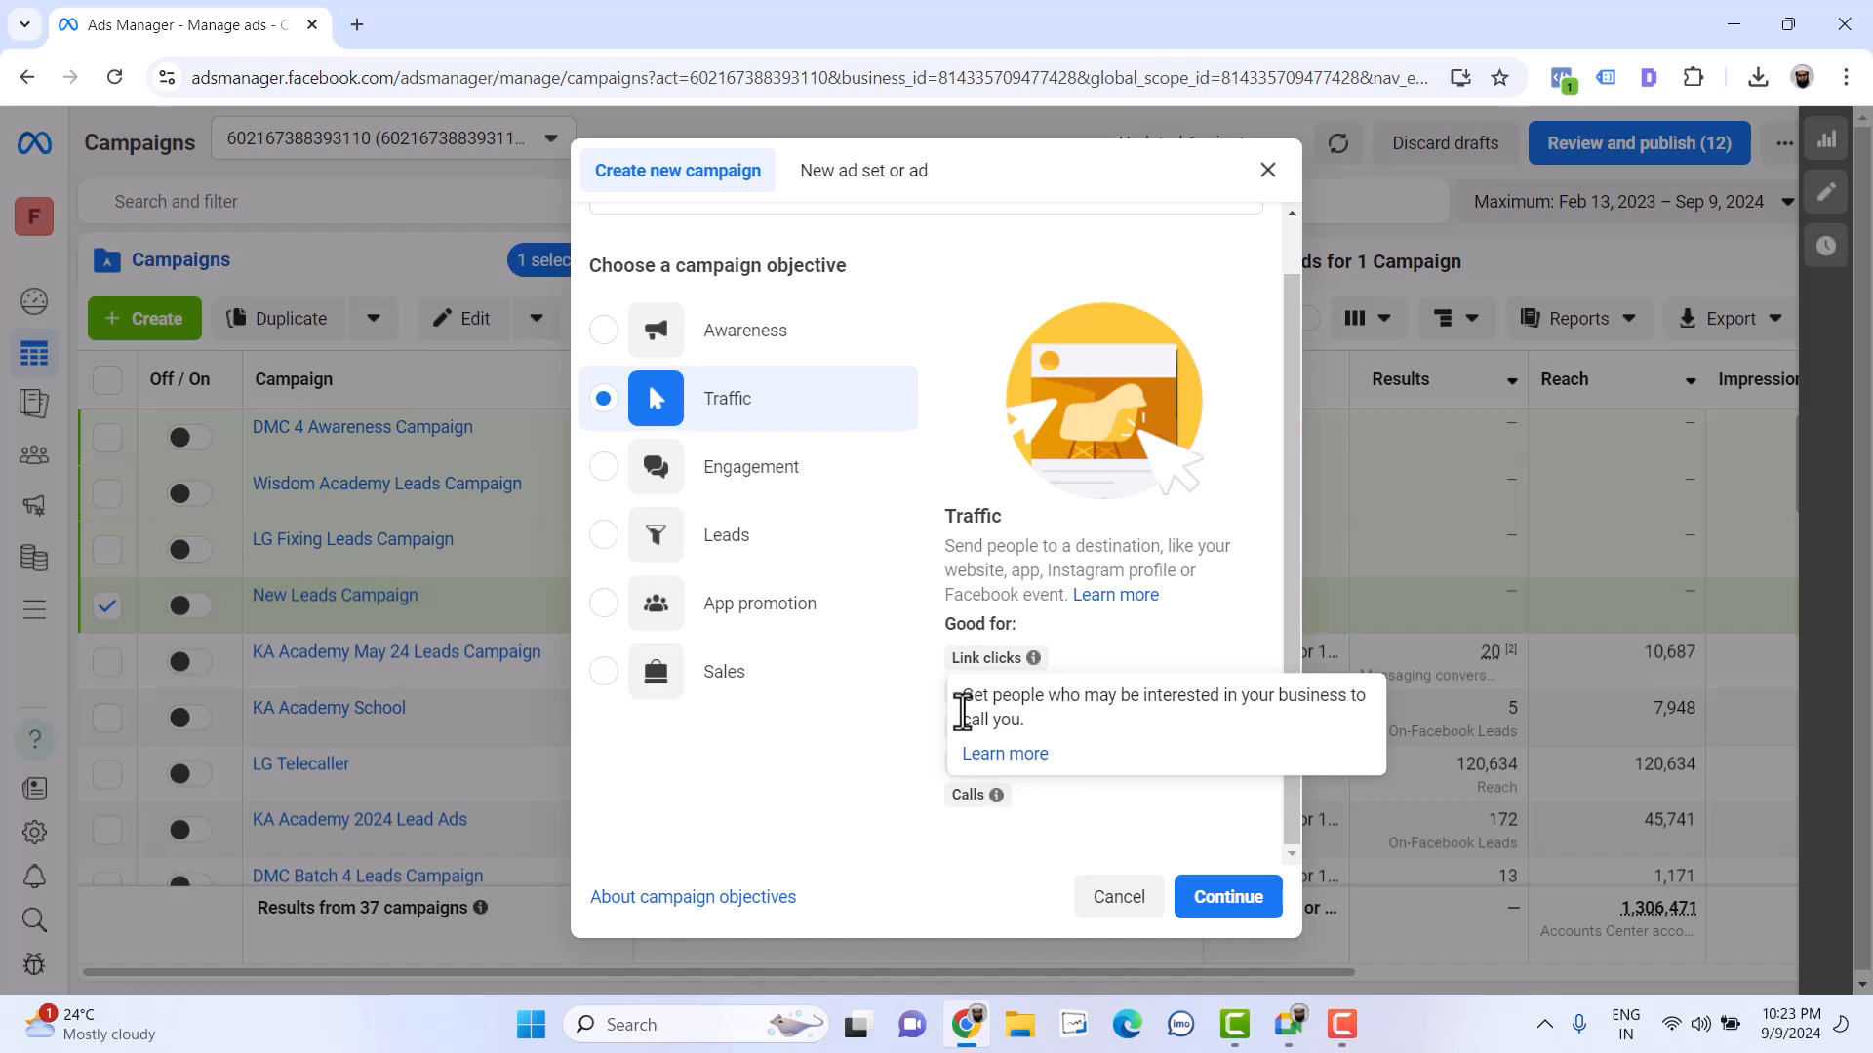
# Compare what the Engagement and Leads objectives are good for, including messaging, calls and instant forms
pyautogui.click(765, 487)
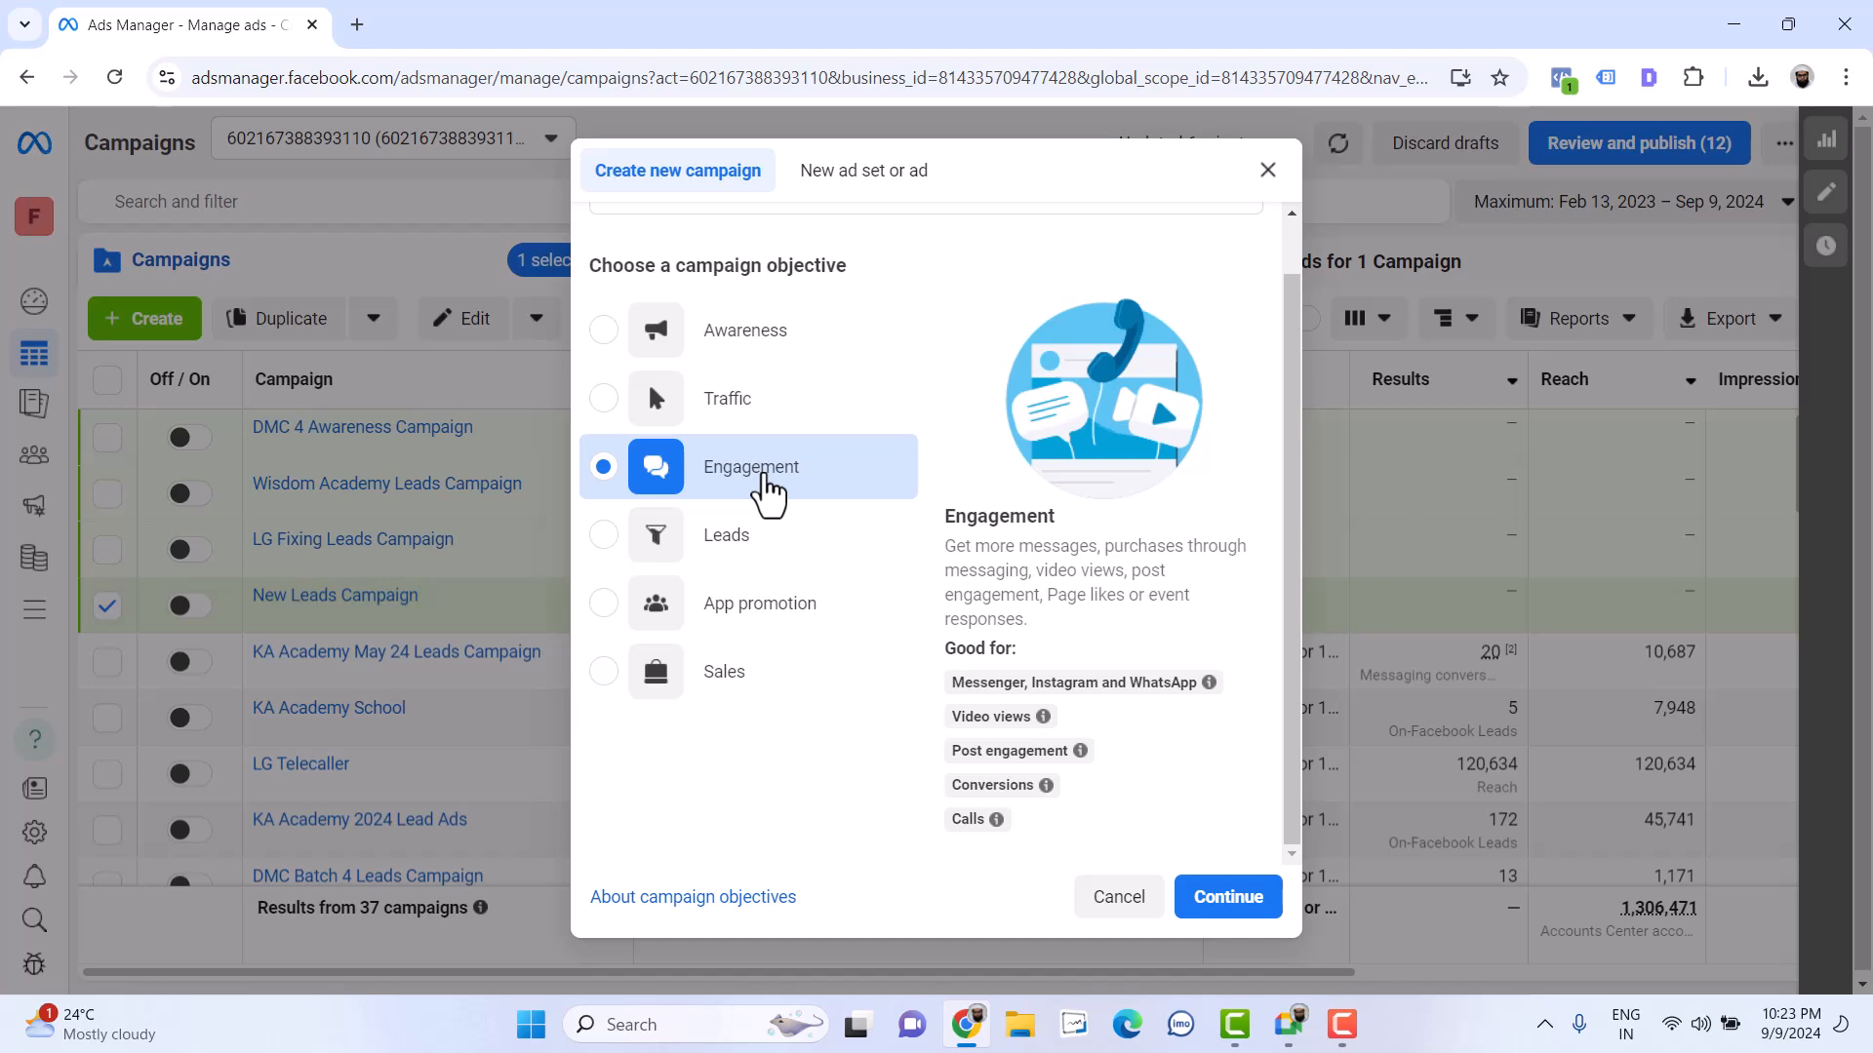
pyautogui.tripleClick(1043, 683)
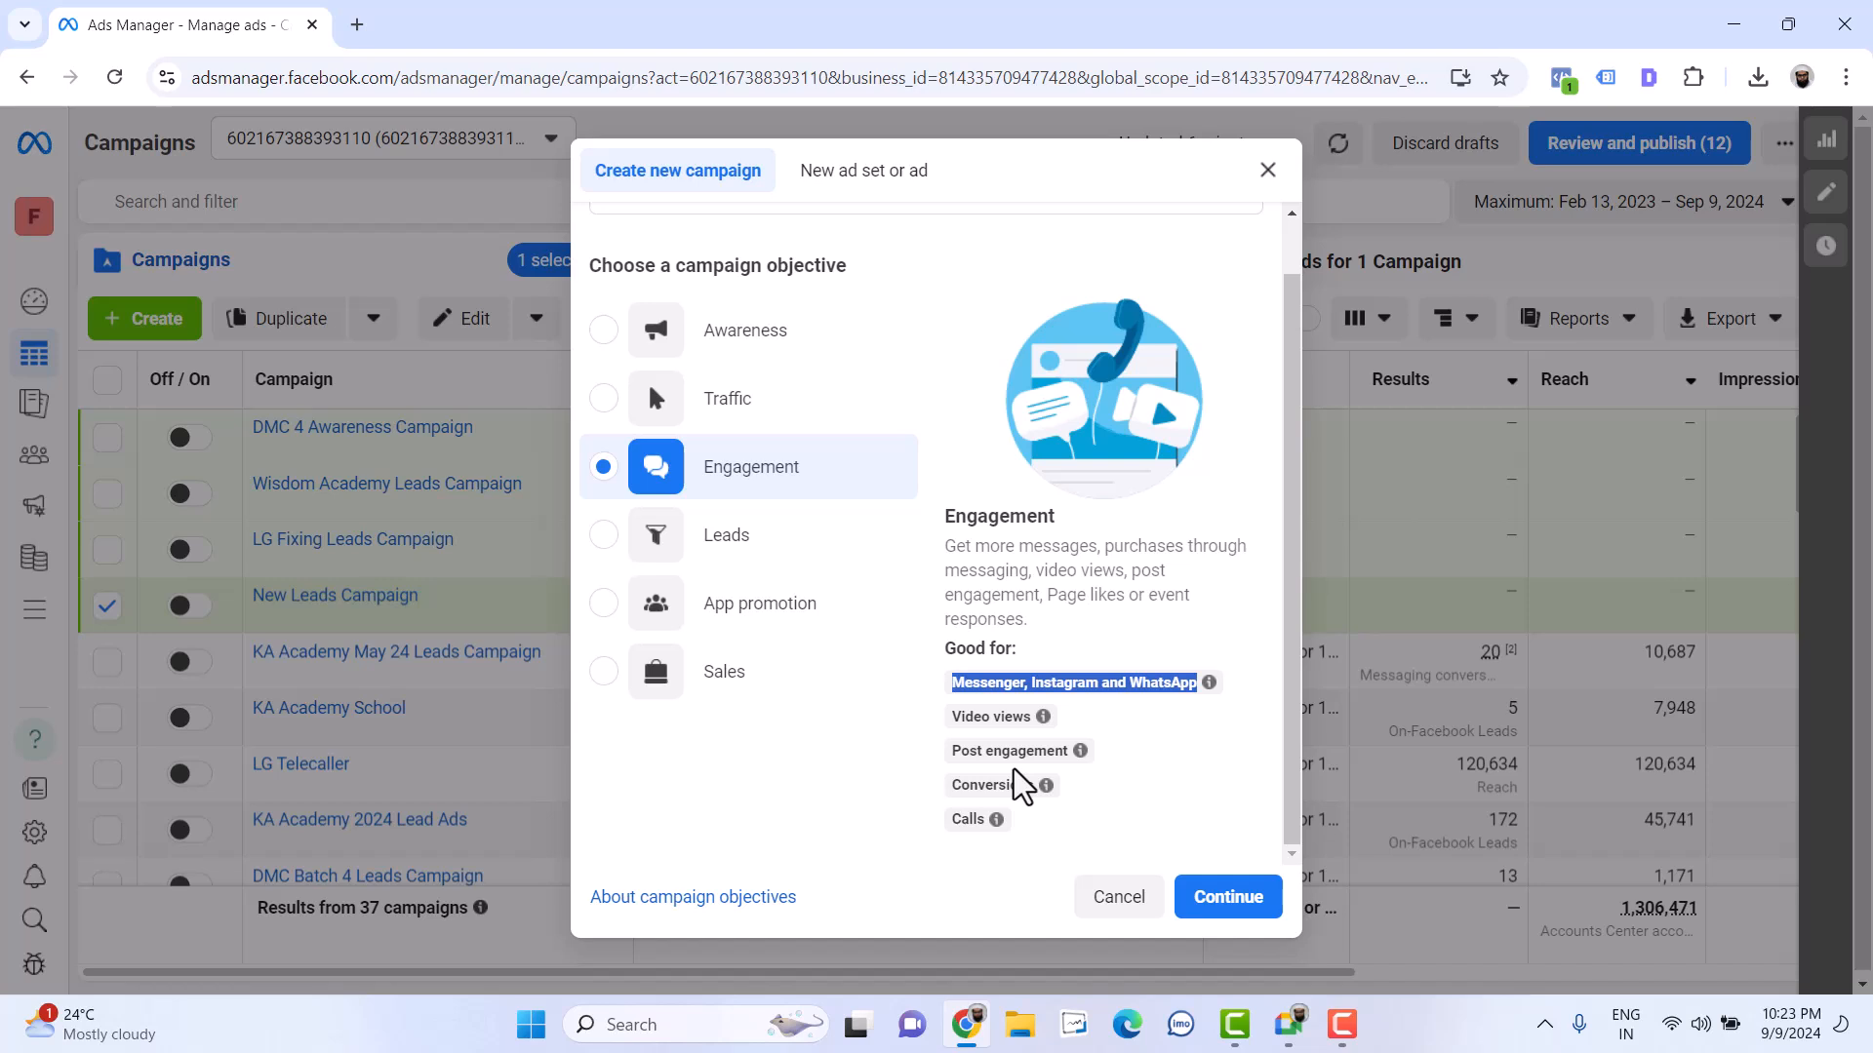
pyautogui.moveTo(1005, 824)
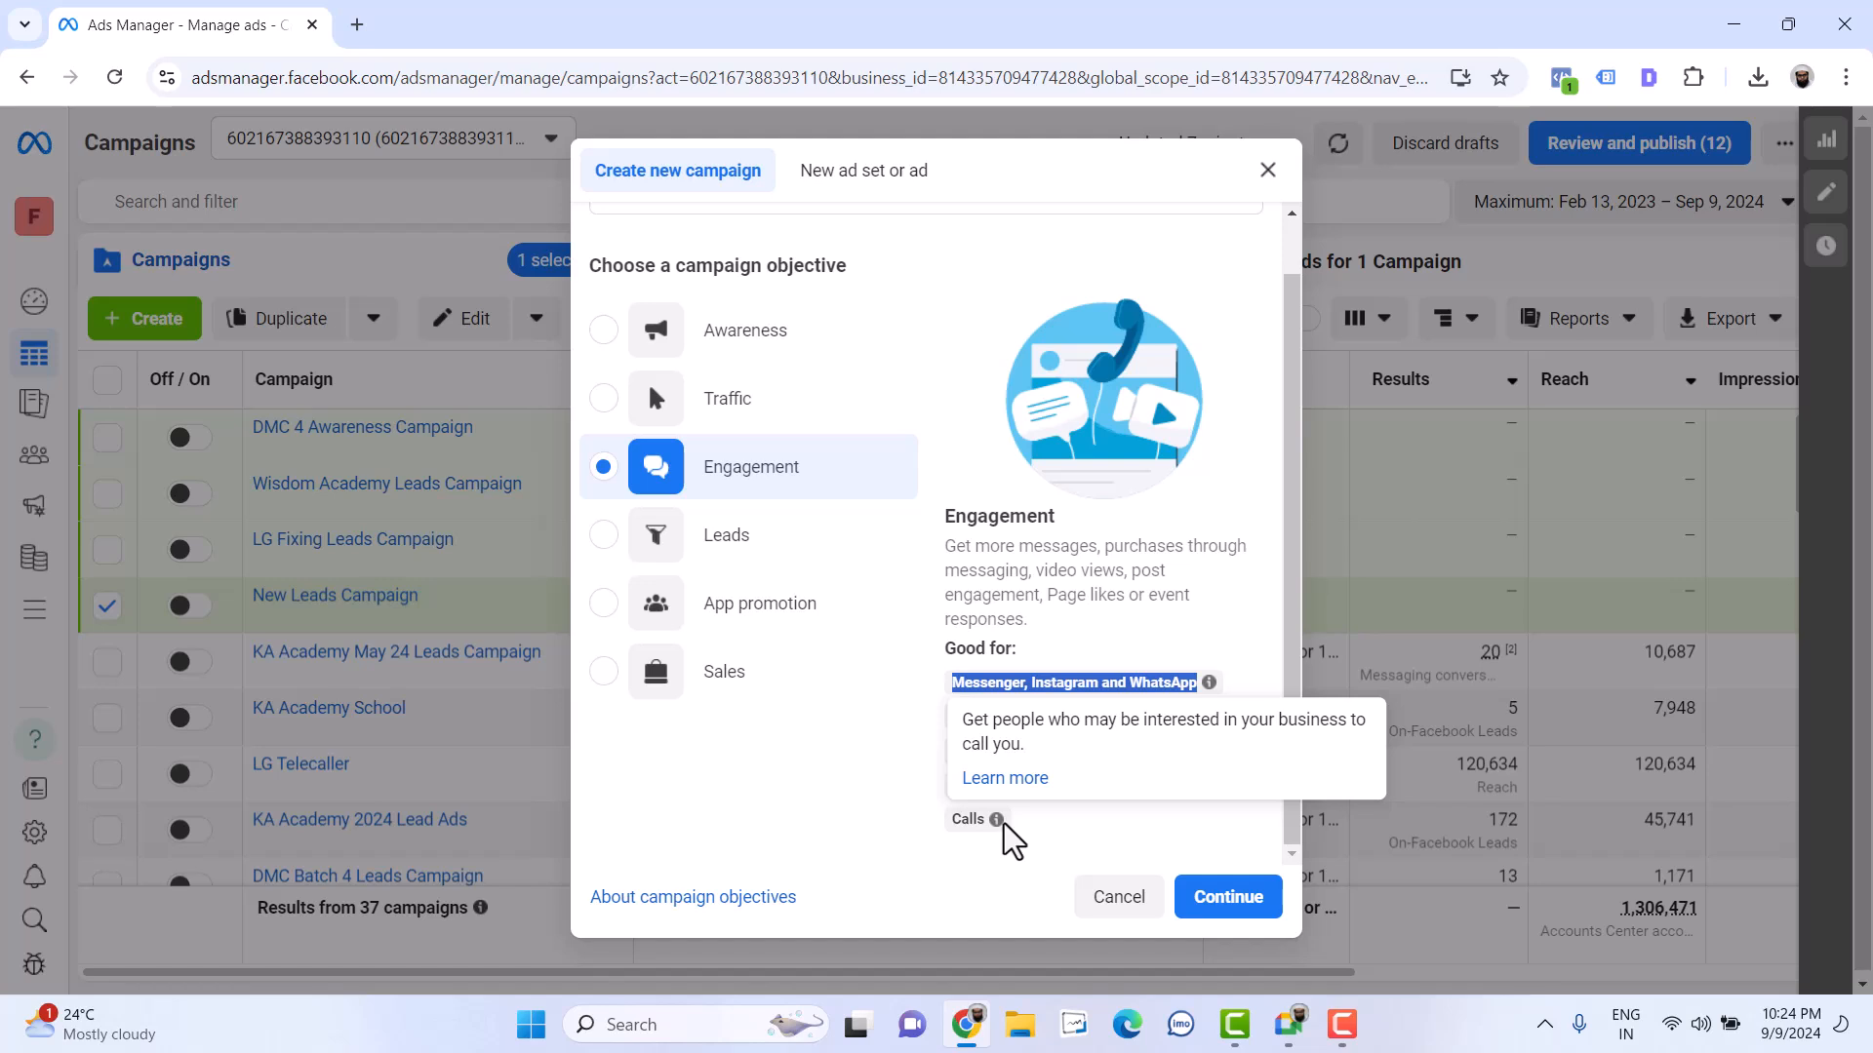
pyautogui.click(792, 557)
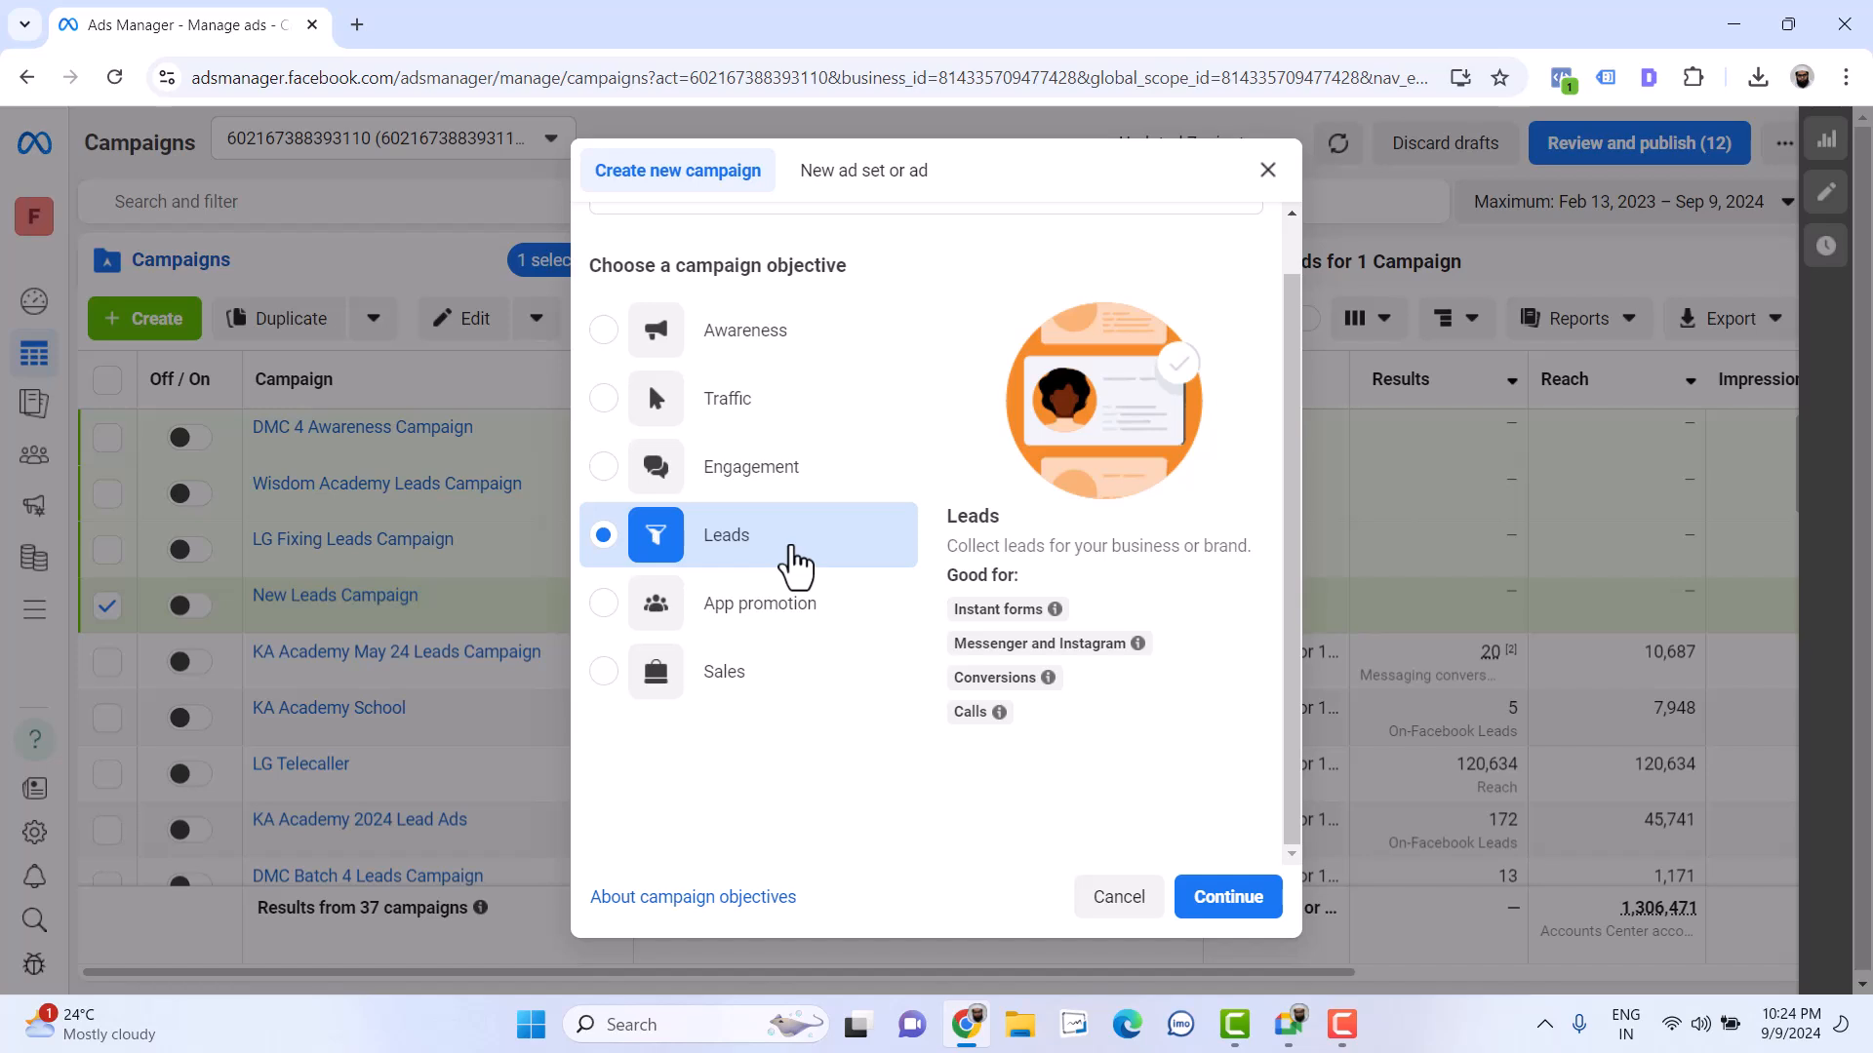
pyautogui.moveTo(1006, 607)
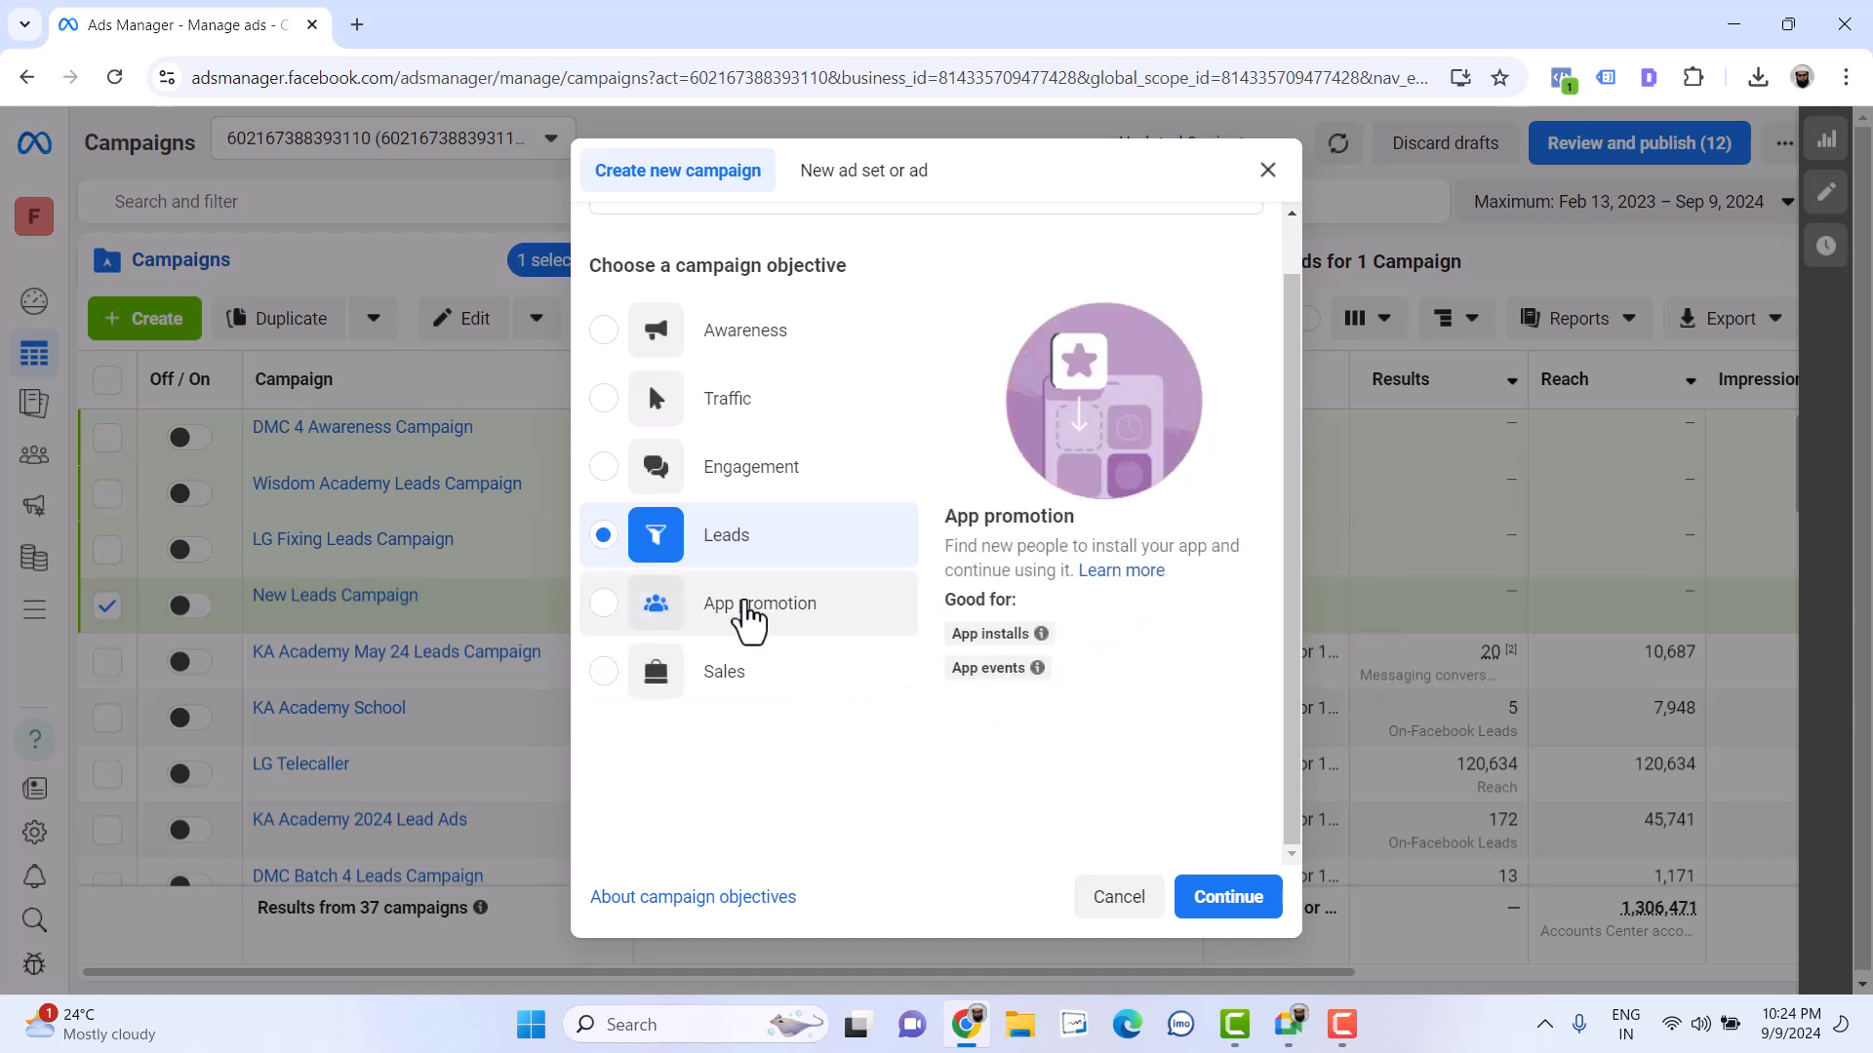
# Compare the App promotion and Sales objectives with the Awareness objective
pyautogui.click(751, 610)
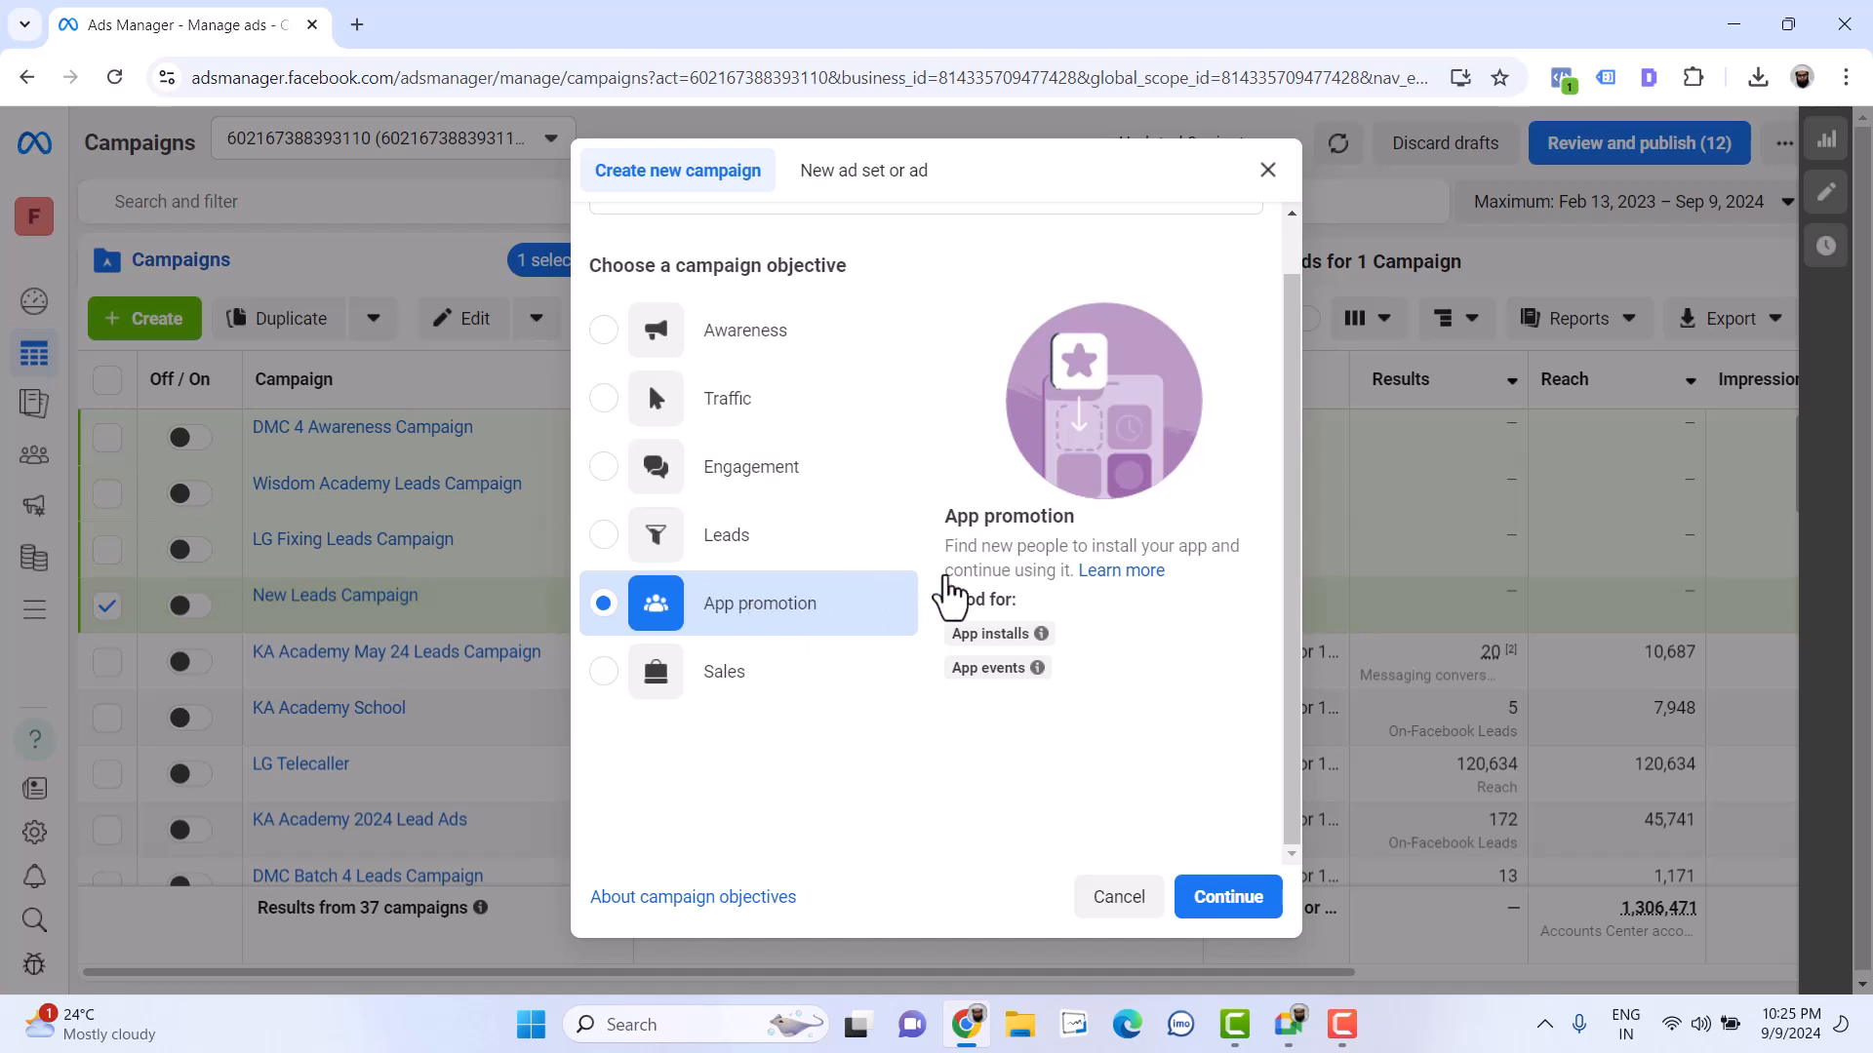
pyautogui.click(703, 685)
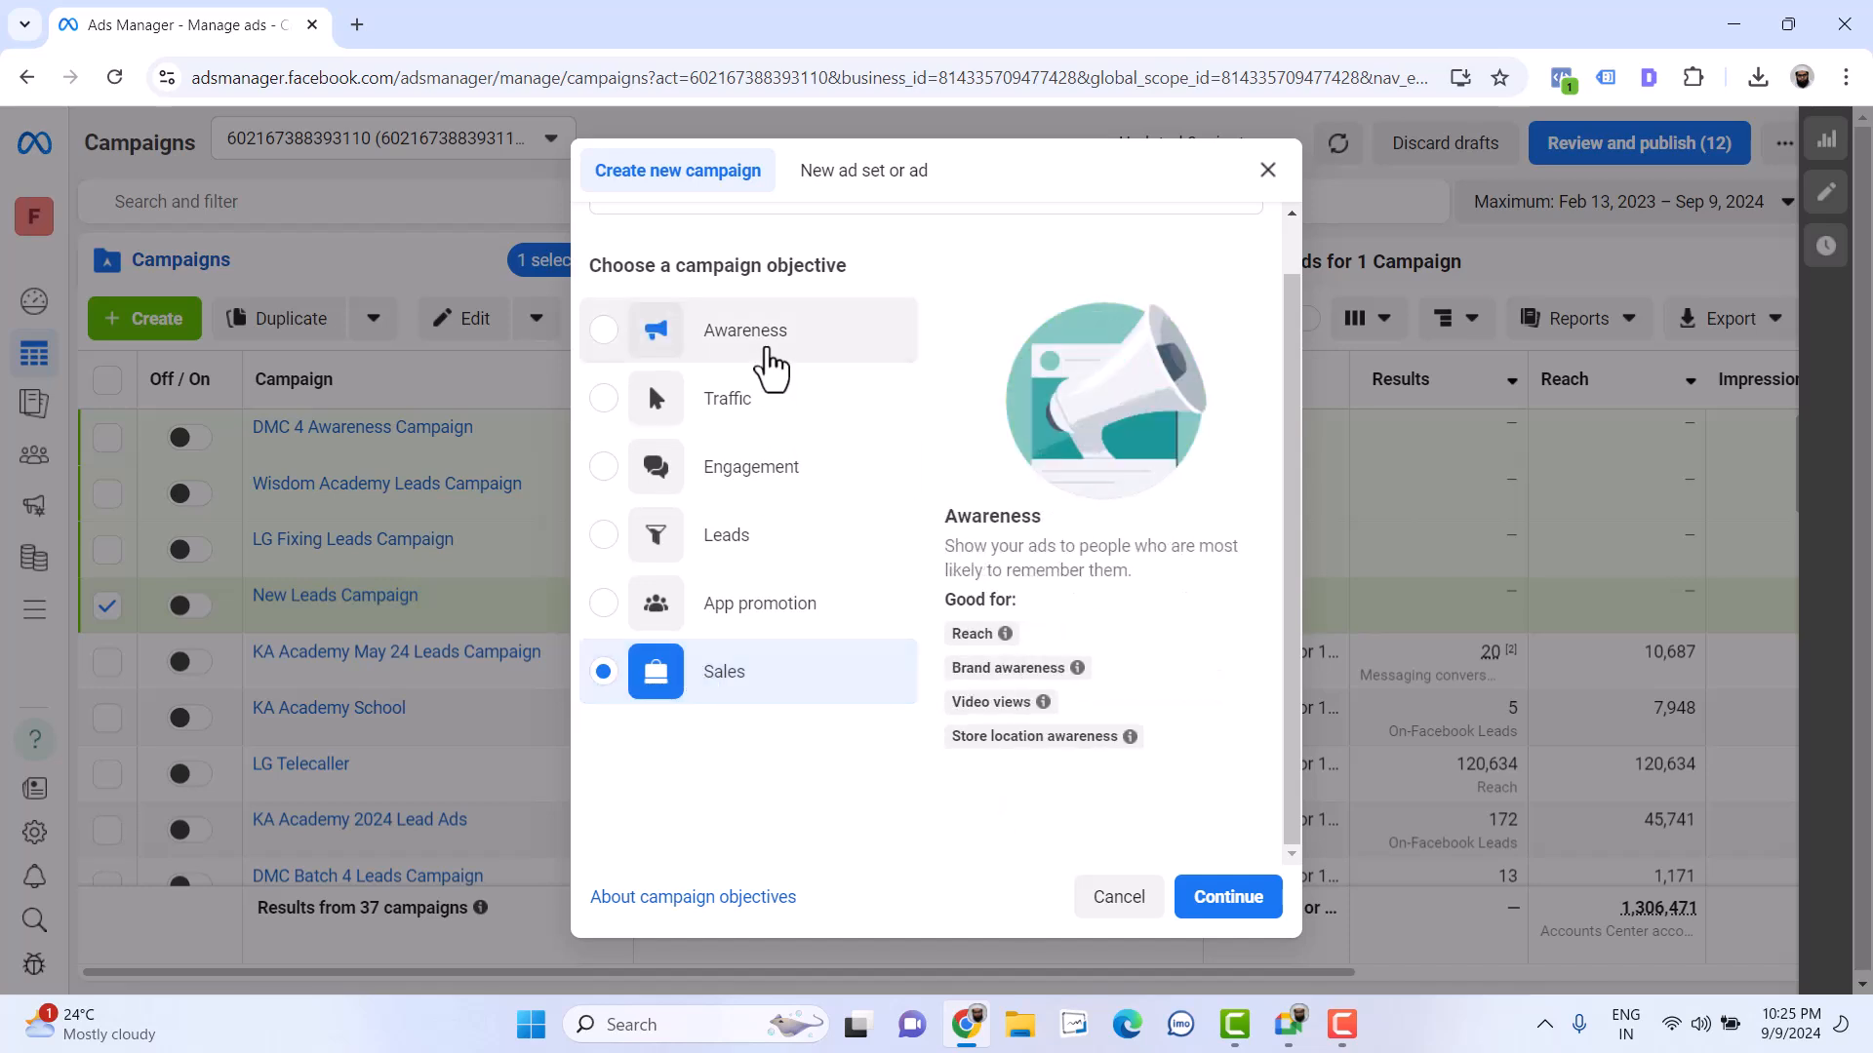
pyautogui.click(762, 344)
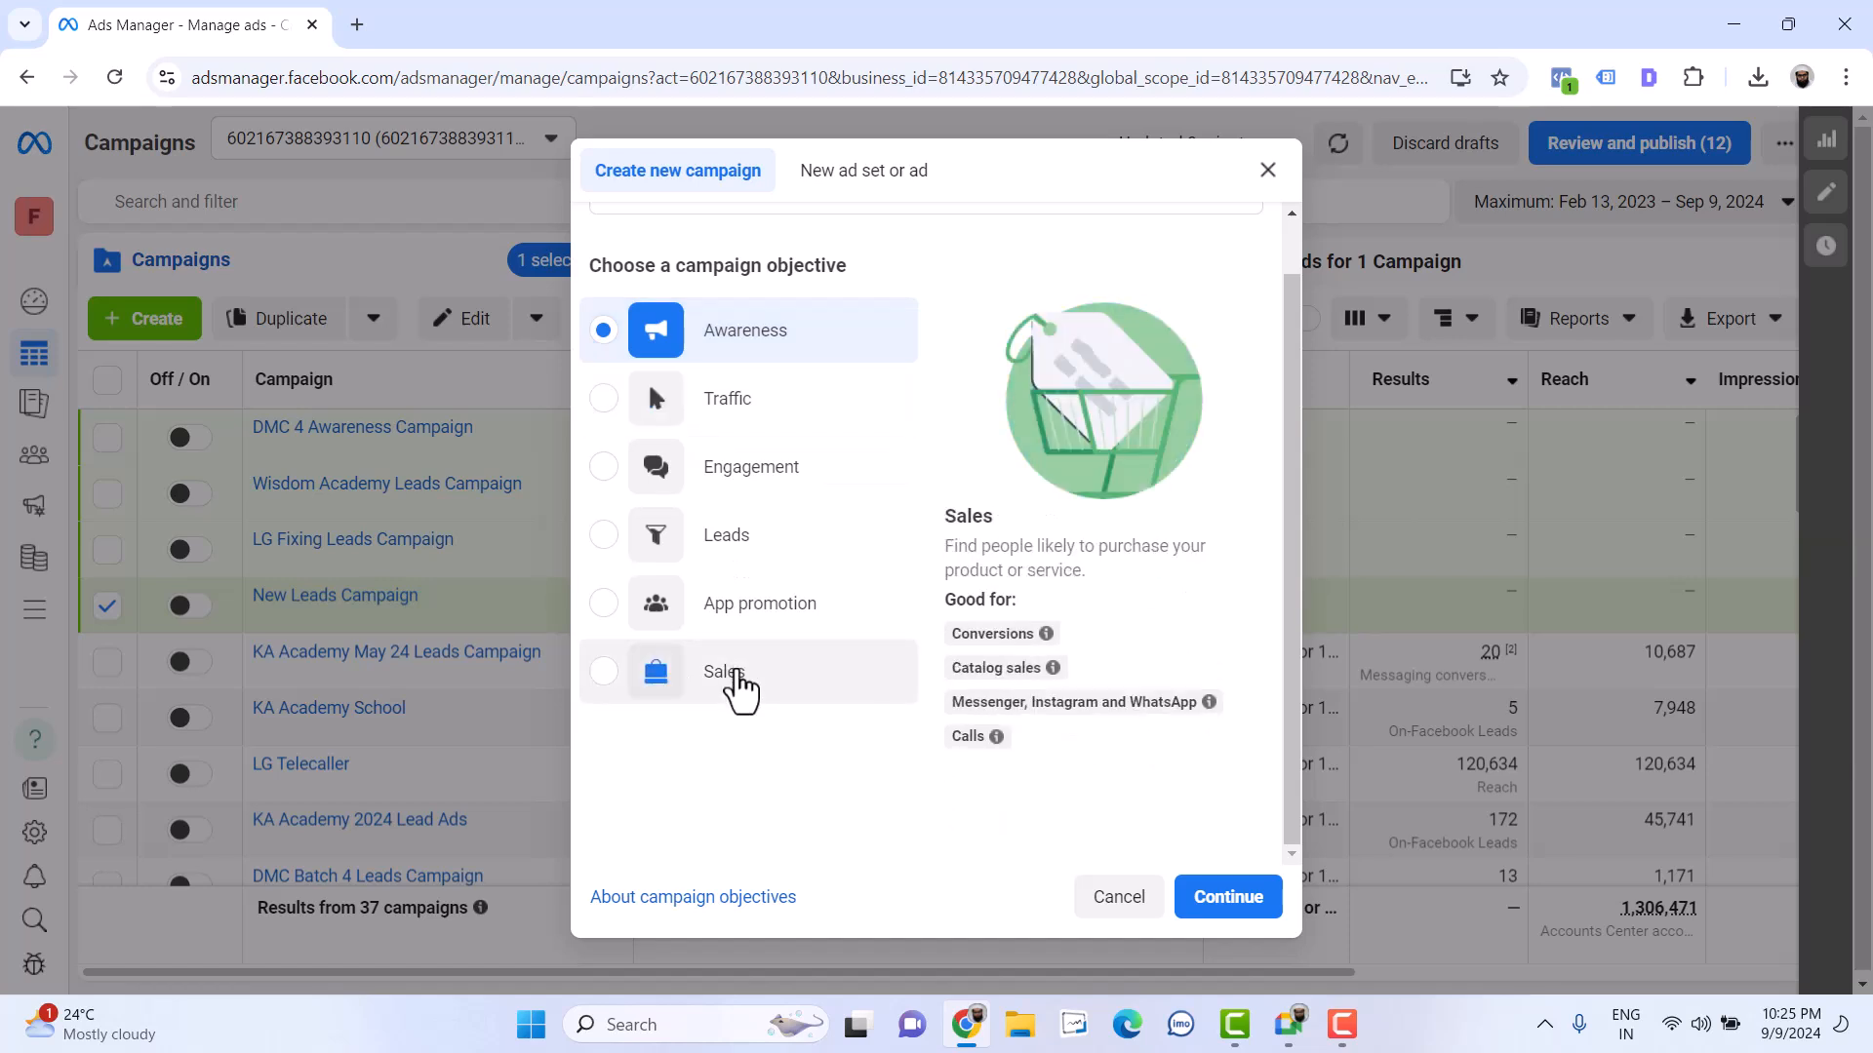
pyautogui.click(741, 686)
pyautogui.click(772, 359)
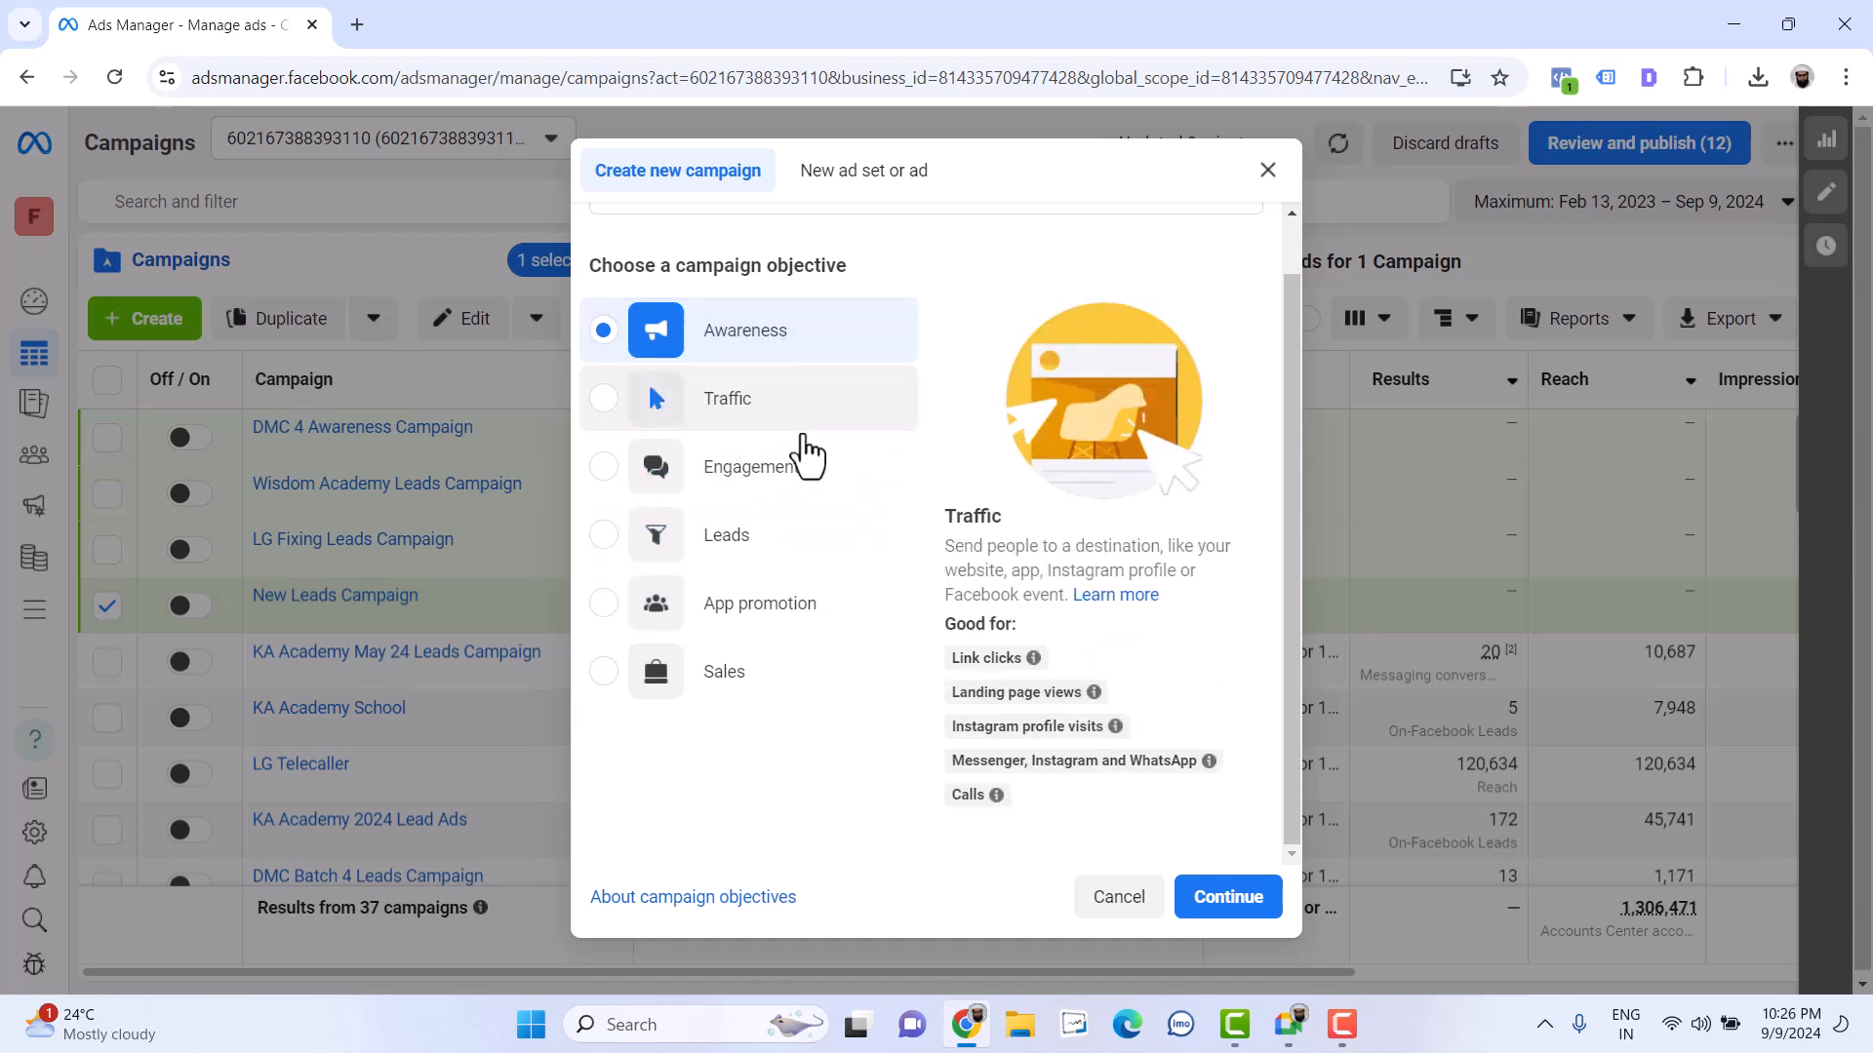
# Choose the Traffic objective and create the campaign with the manual traffic campaign setup
pyautogui.click(718, 424)
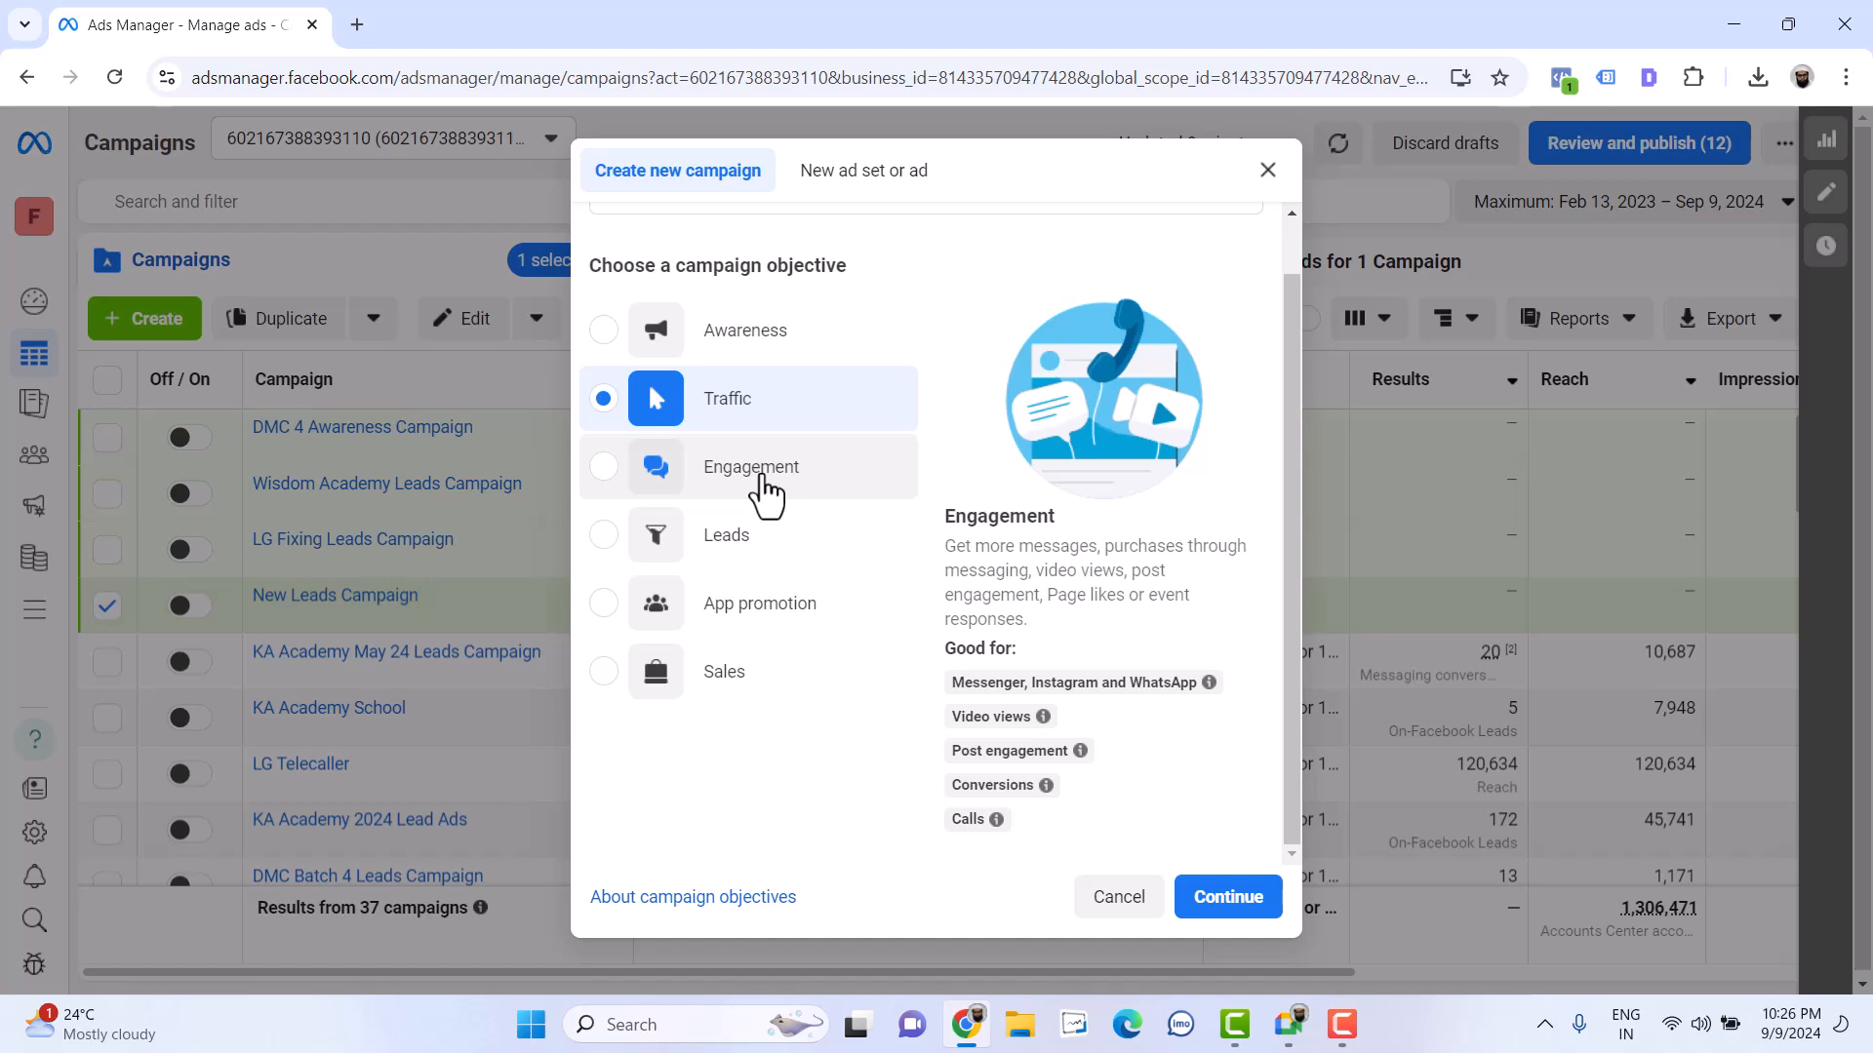
pyautogui.click(1228, 896)
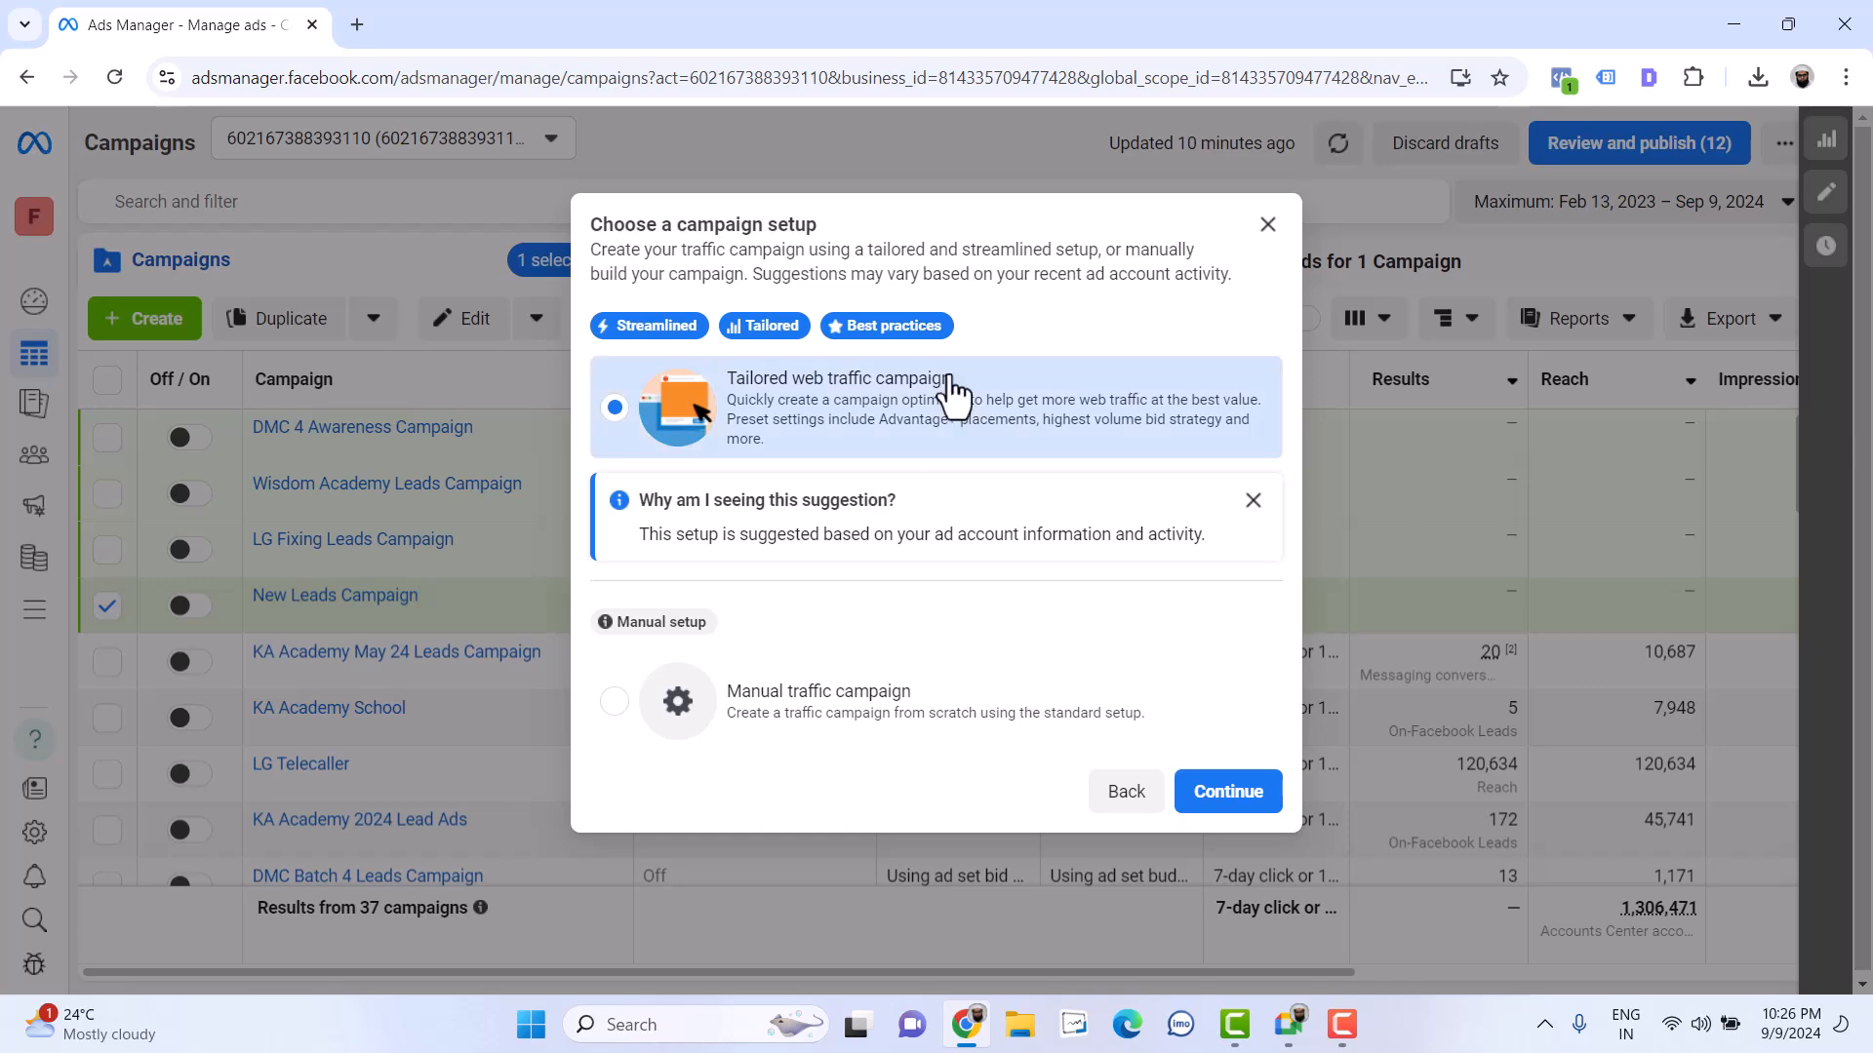
pyautogui.click(978, 719)
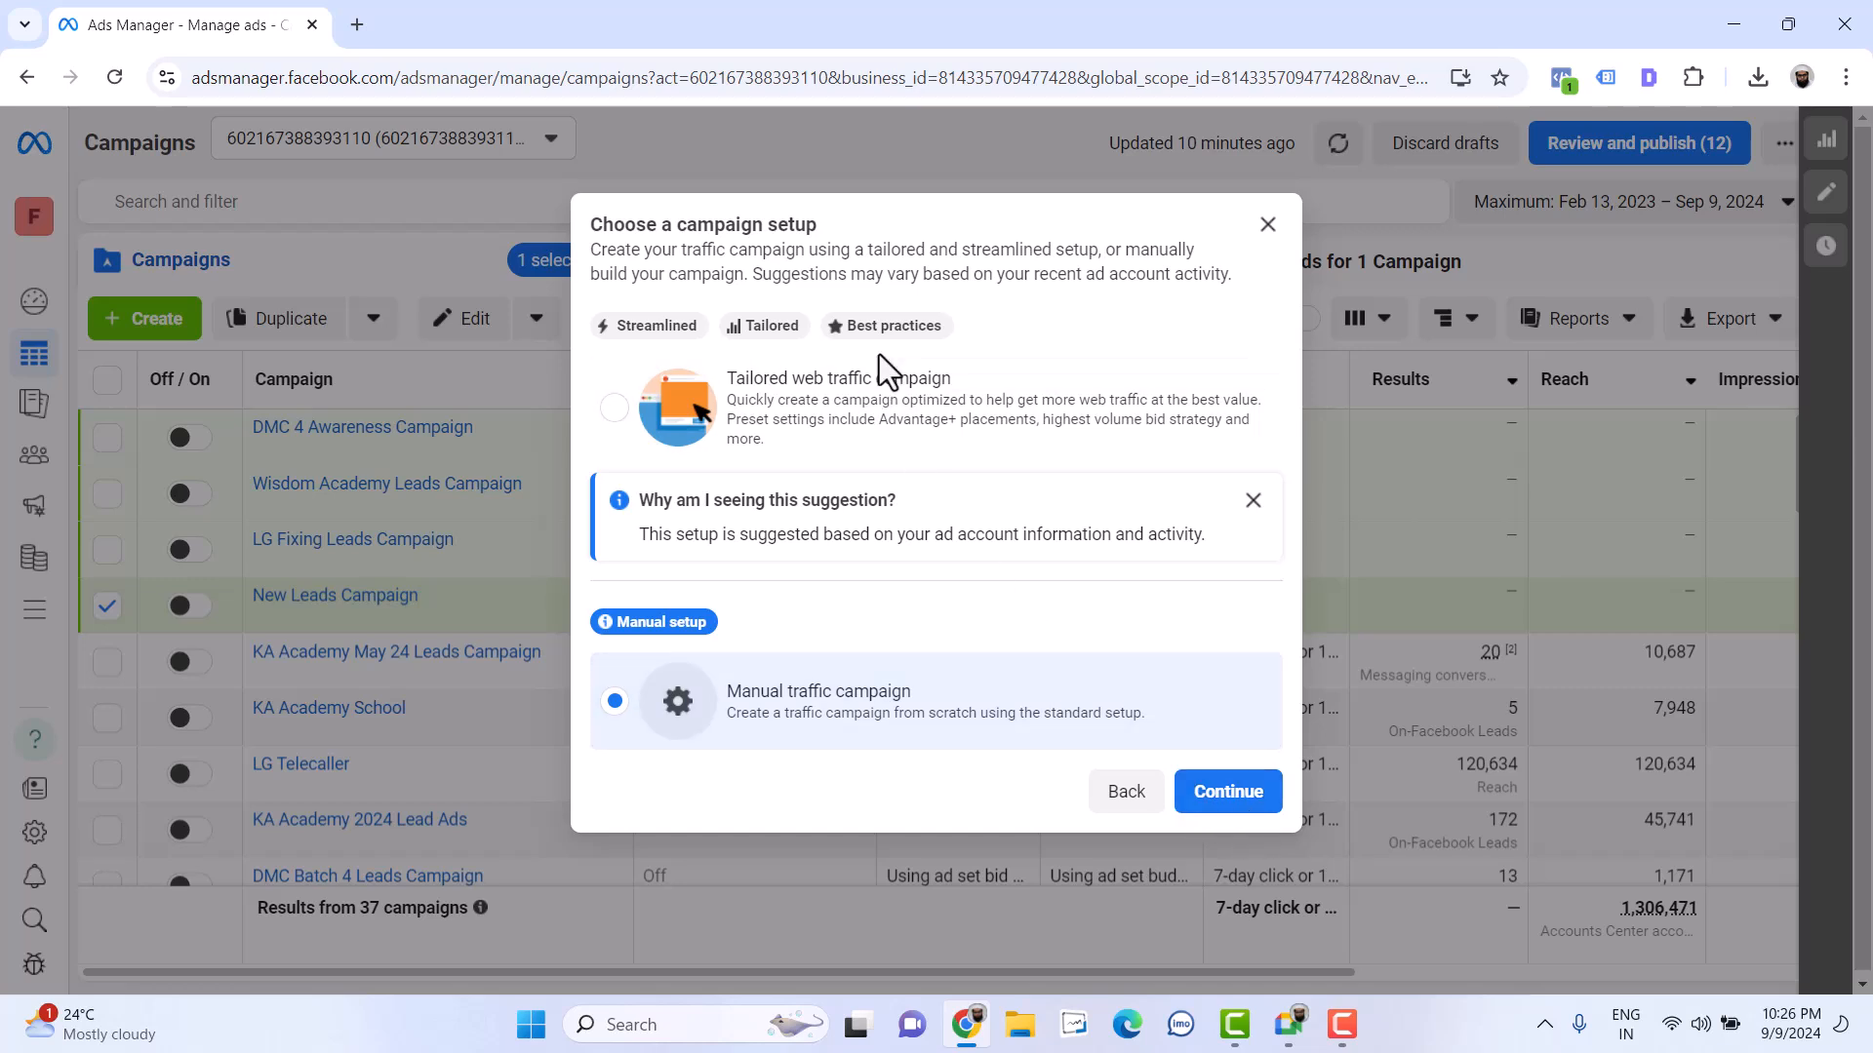
pyautogui.click(1235, 809)
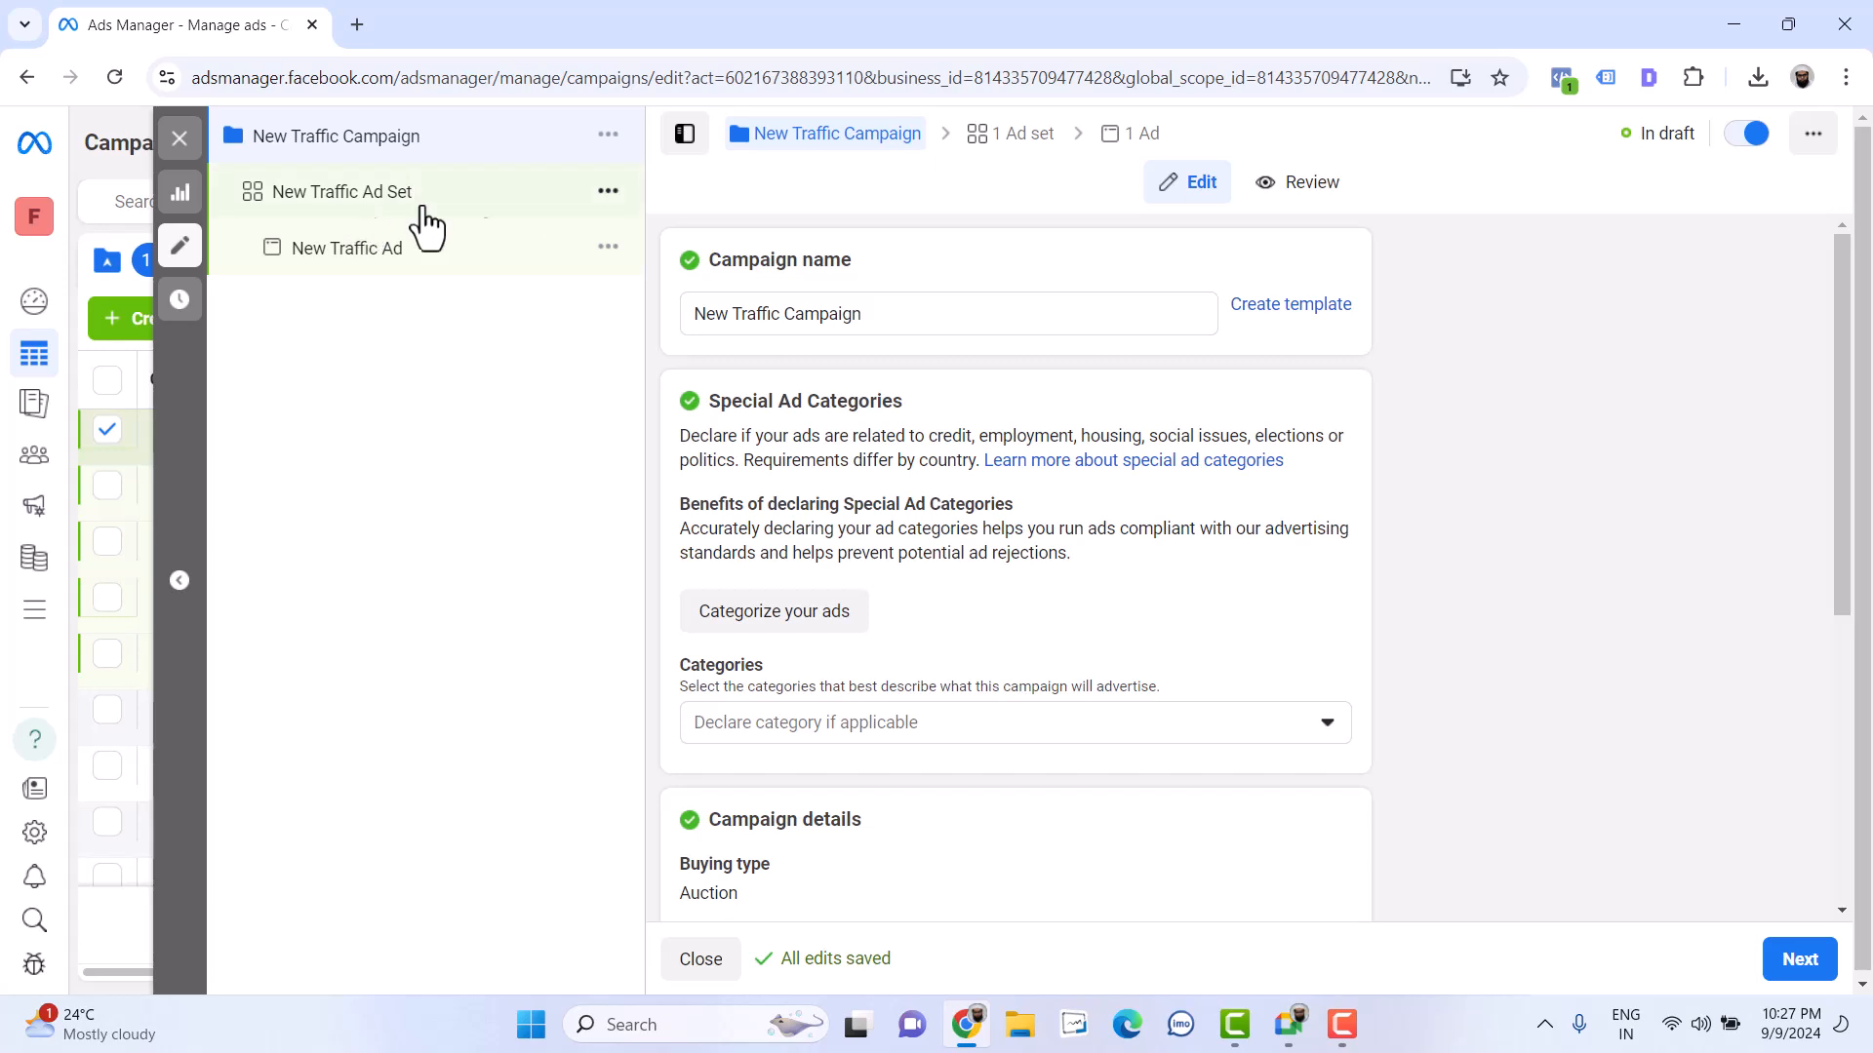
# Rename the campaign as DMC 5 Fb Ads Campaign
pyautogui.click(968, 312)
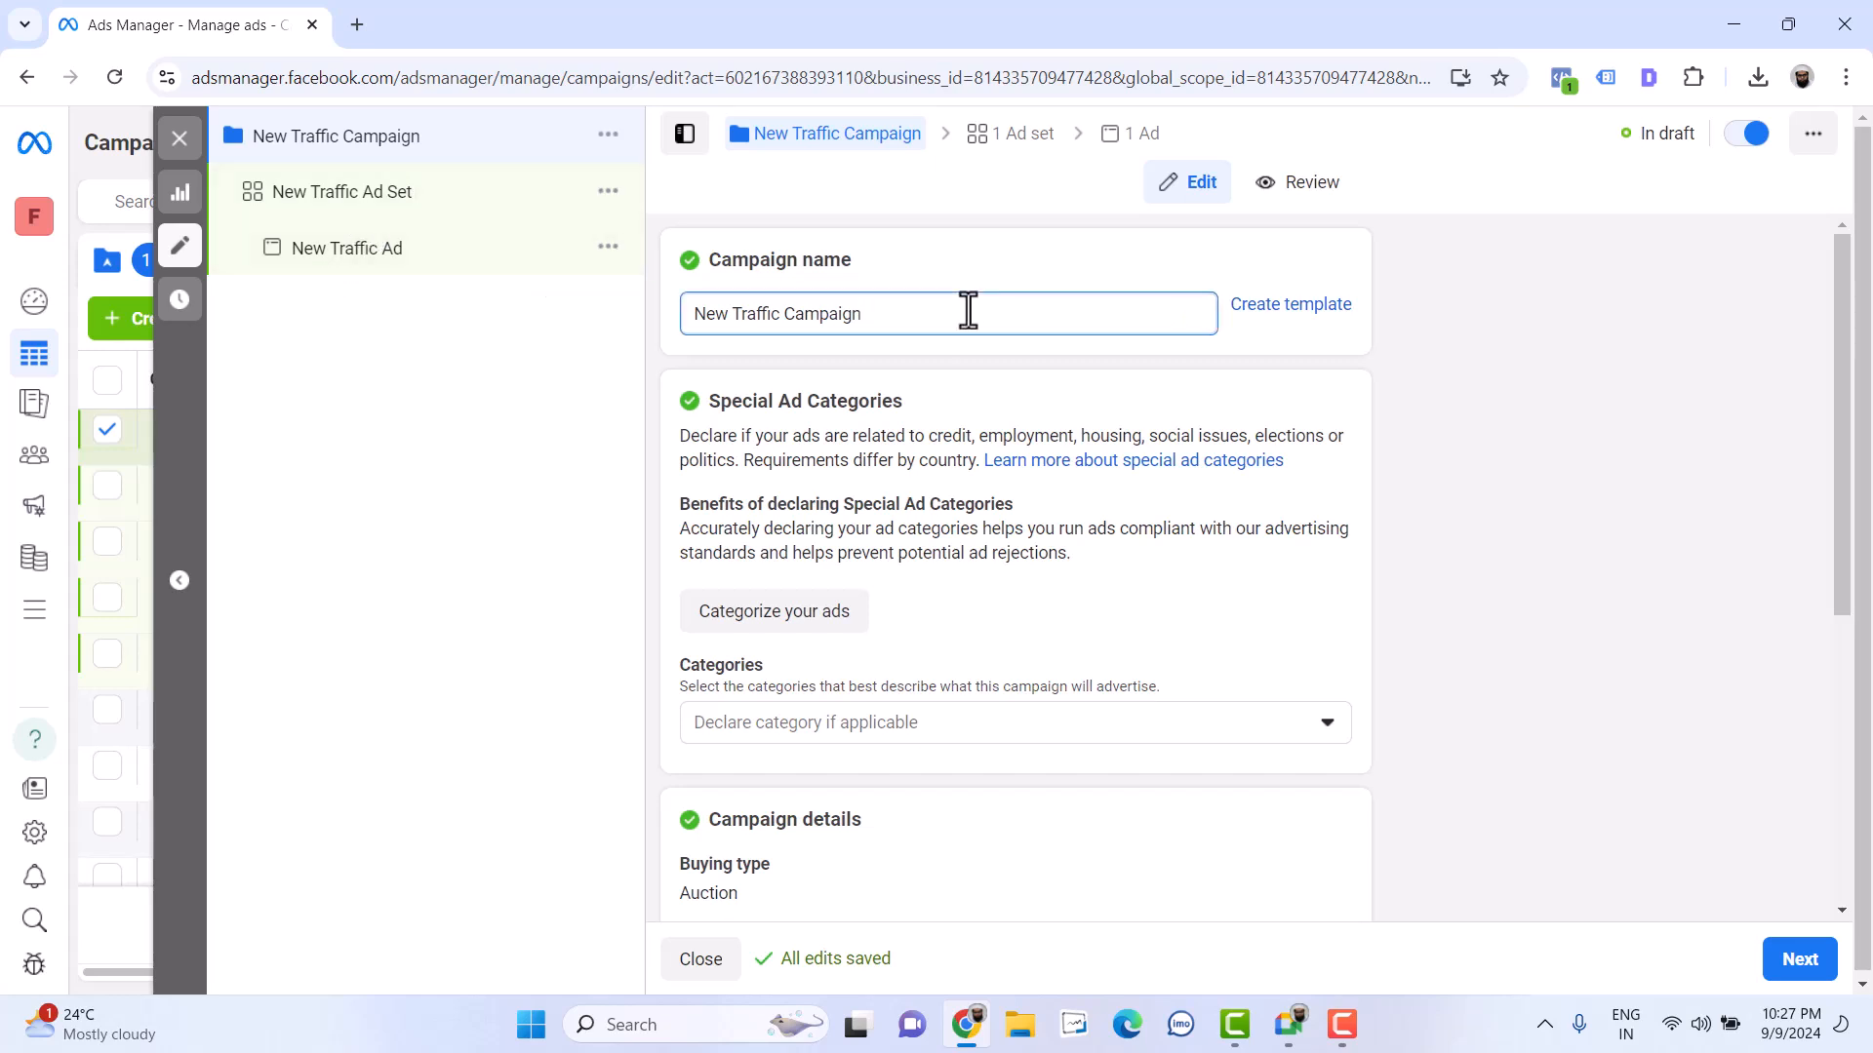
pyautogui.hotkey('ctrl', 'Left')
pyautogui.hotkey('ctrl', 'shift', 'Left')
pyautogui.hotkey('ctrl', 'shift', 'Left')
pyautogui.press('BackSpace')
pyautogui.write('DMC %')
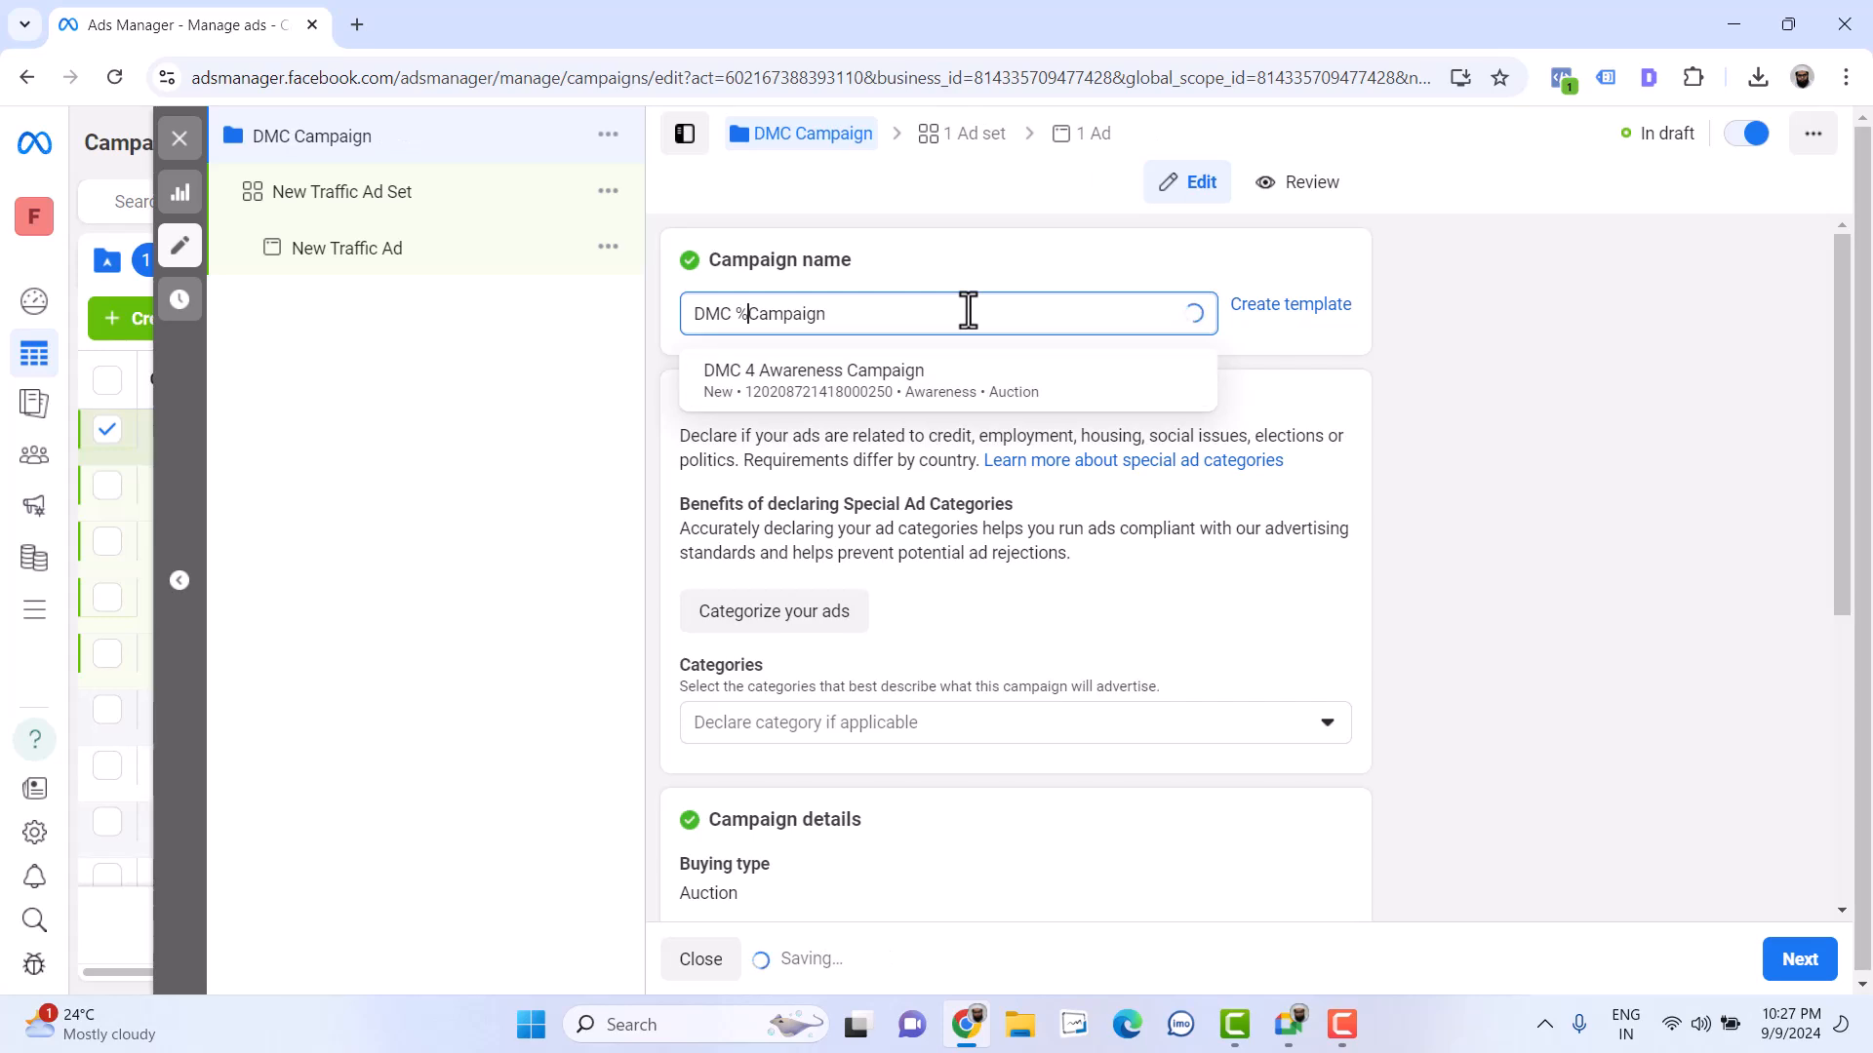
pyautogui.press('BackSpace')
pyautogui.write('5 Fb ')
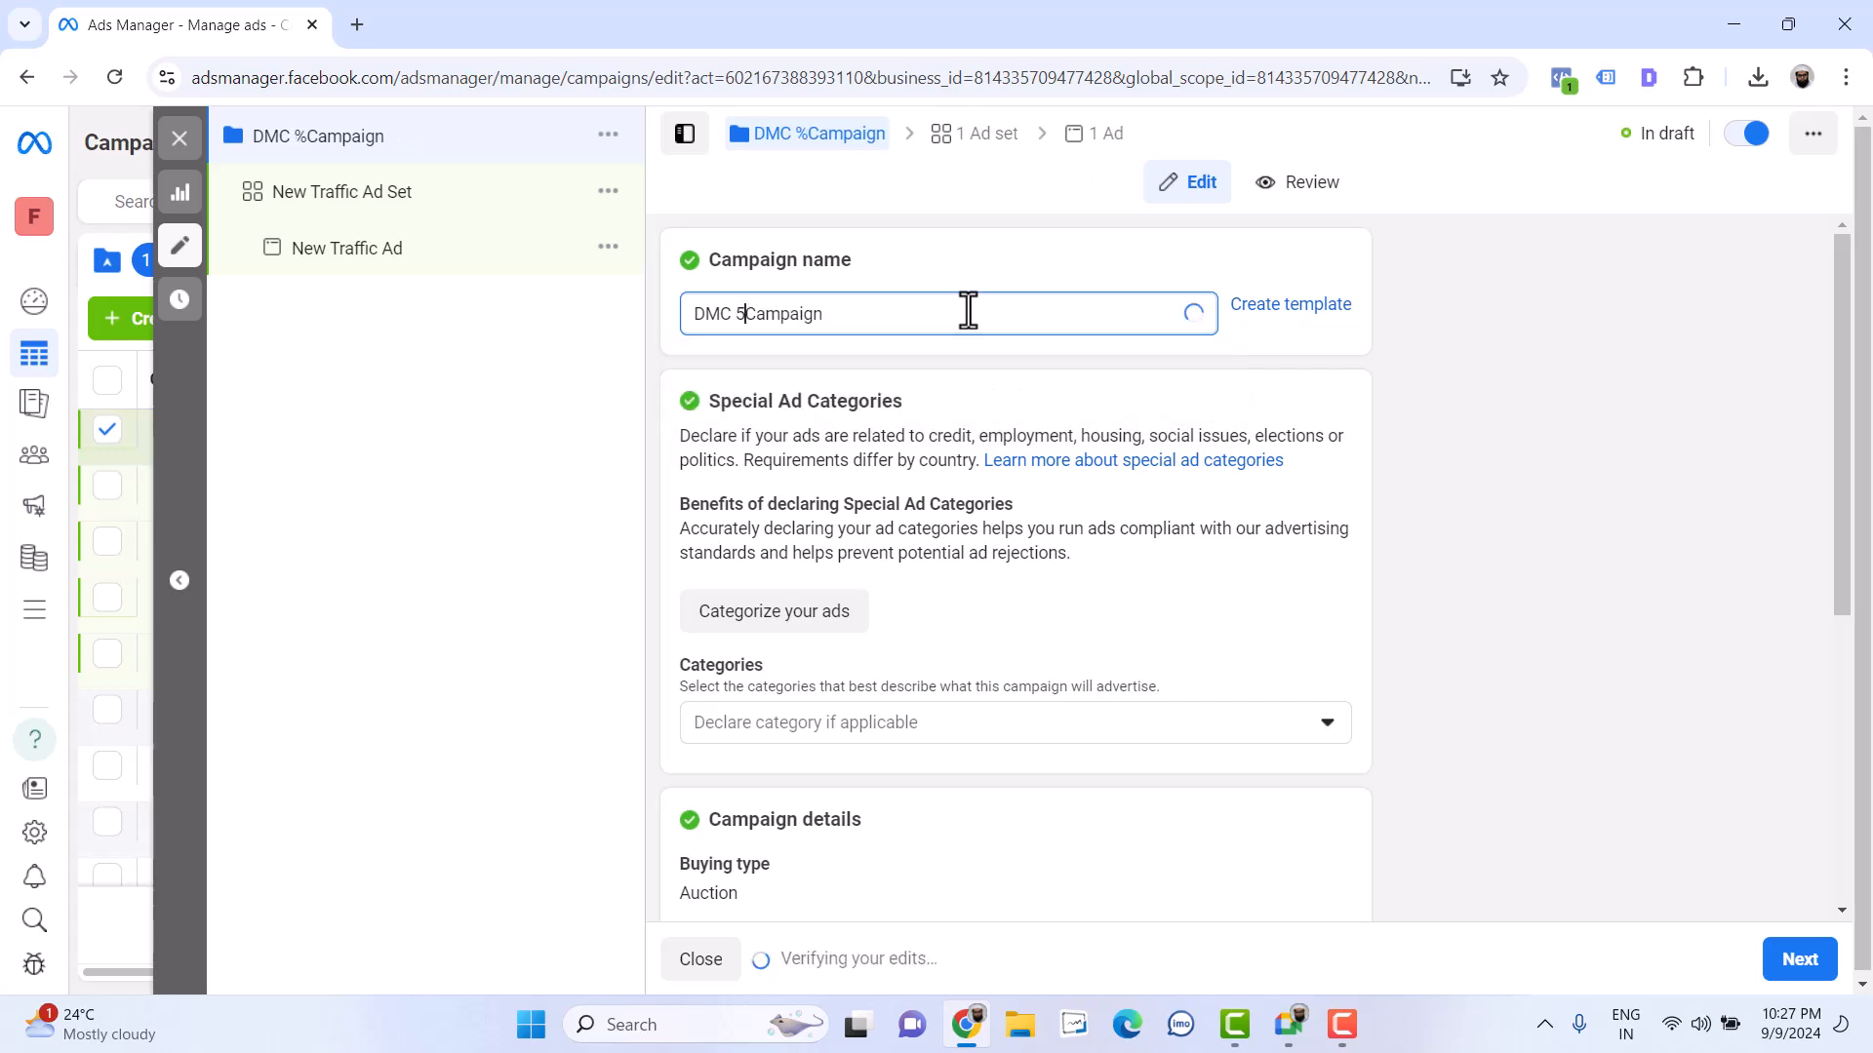
pyautogui.write('Ads')
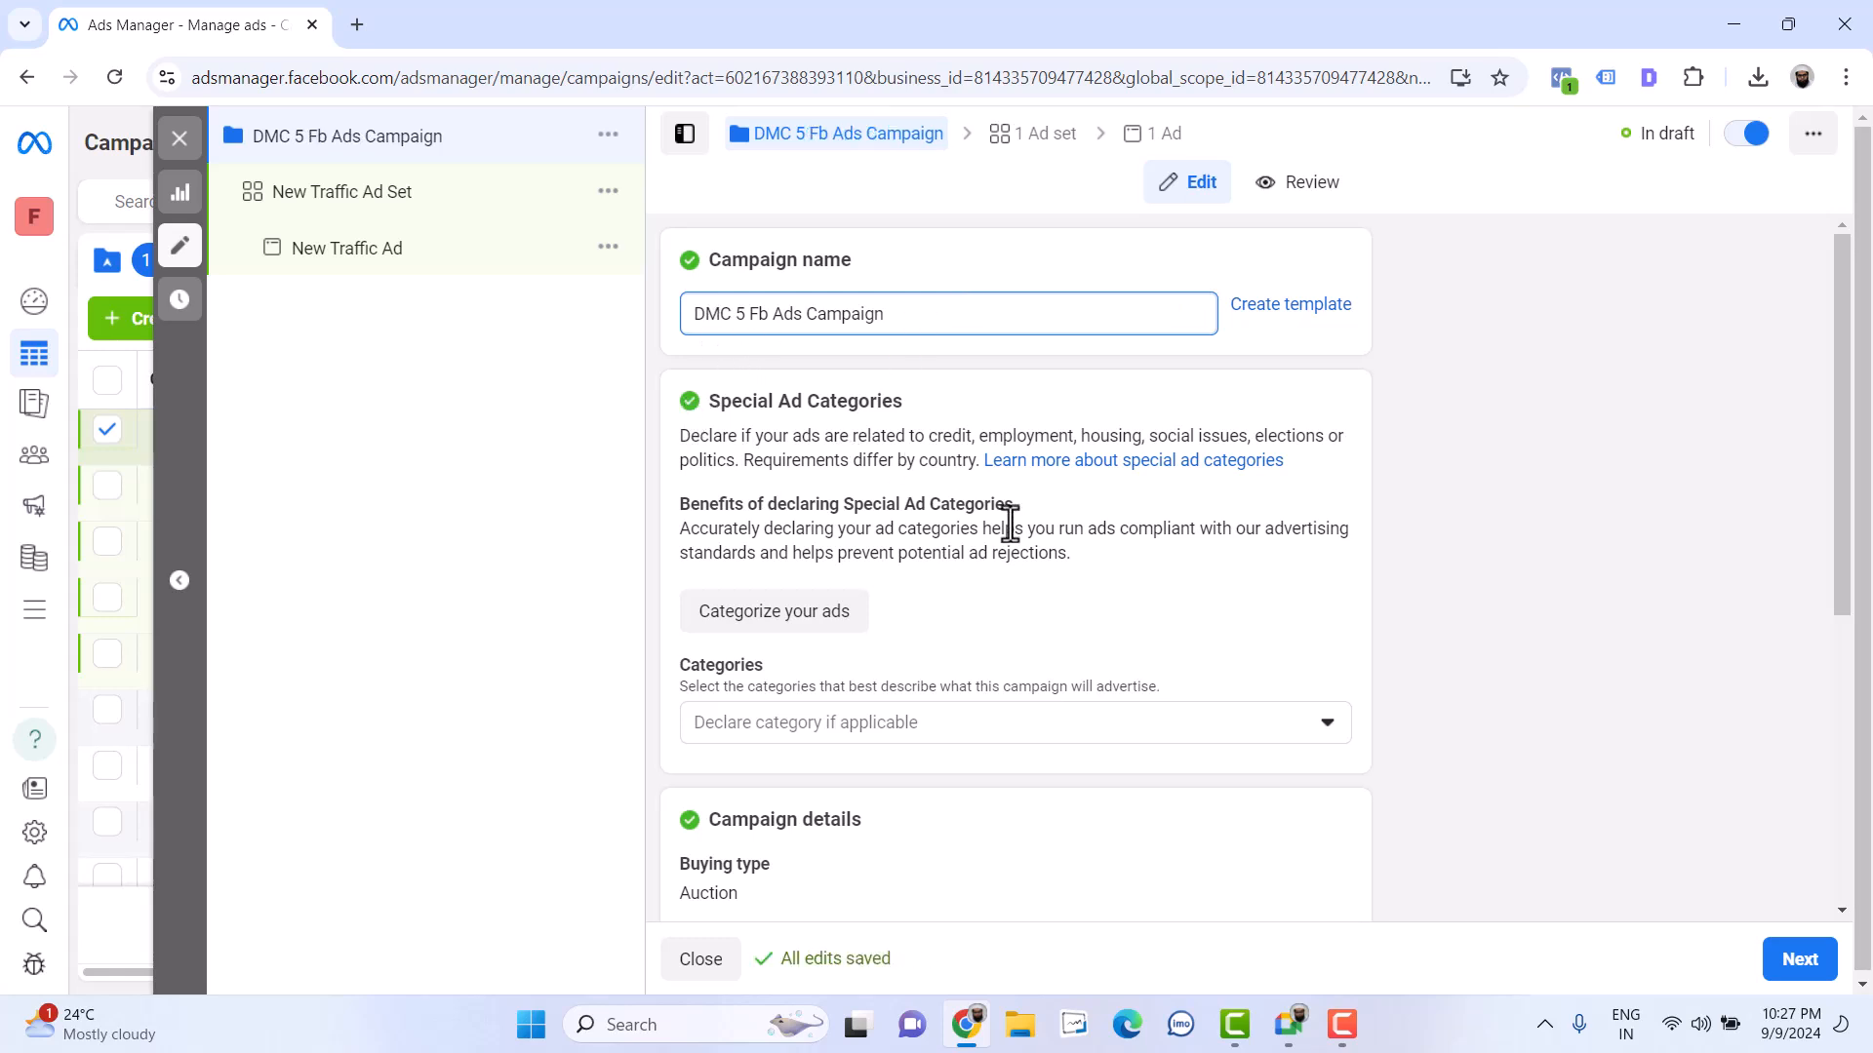
# Review the campaign's buying types, additional options, Advantage campaign budget and A/B test settings
pyautogui.scroll(-3, 1173, 601)
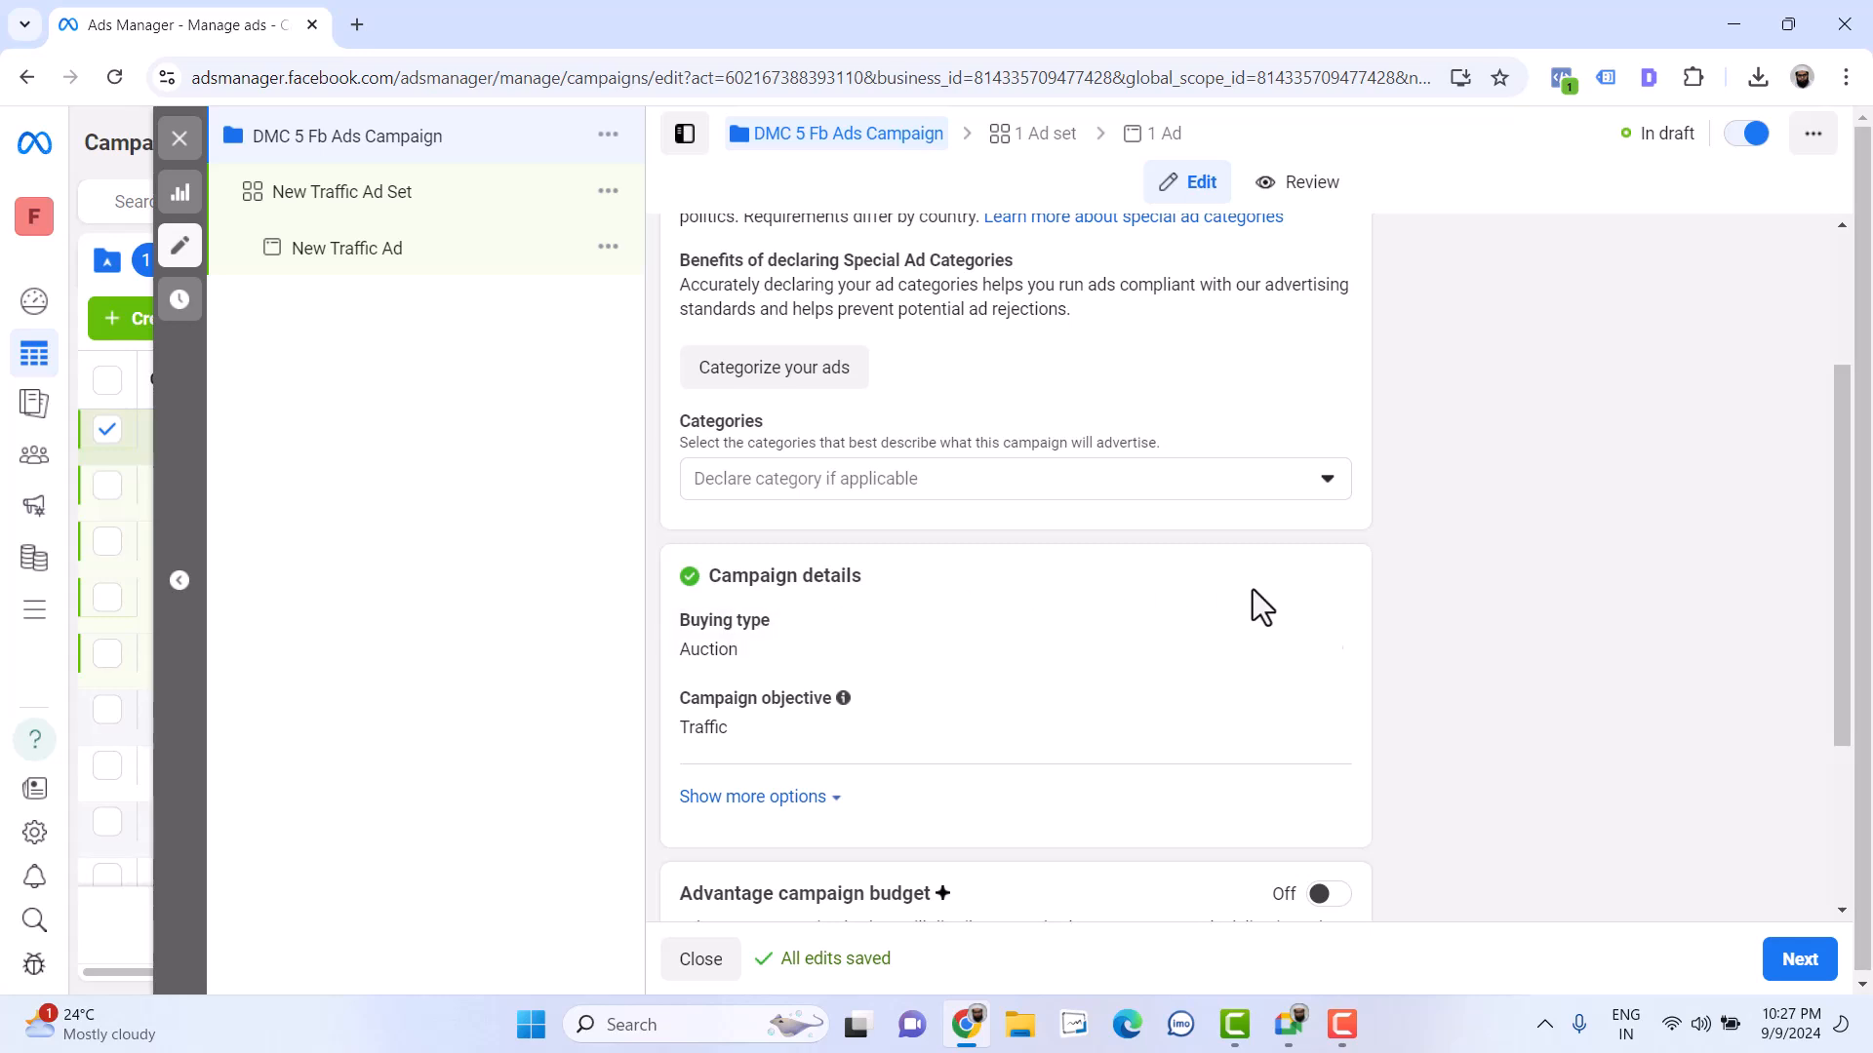
pyautogui.click(1315, 624)
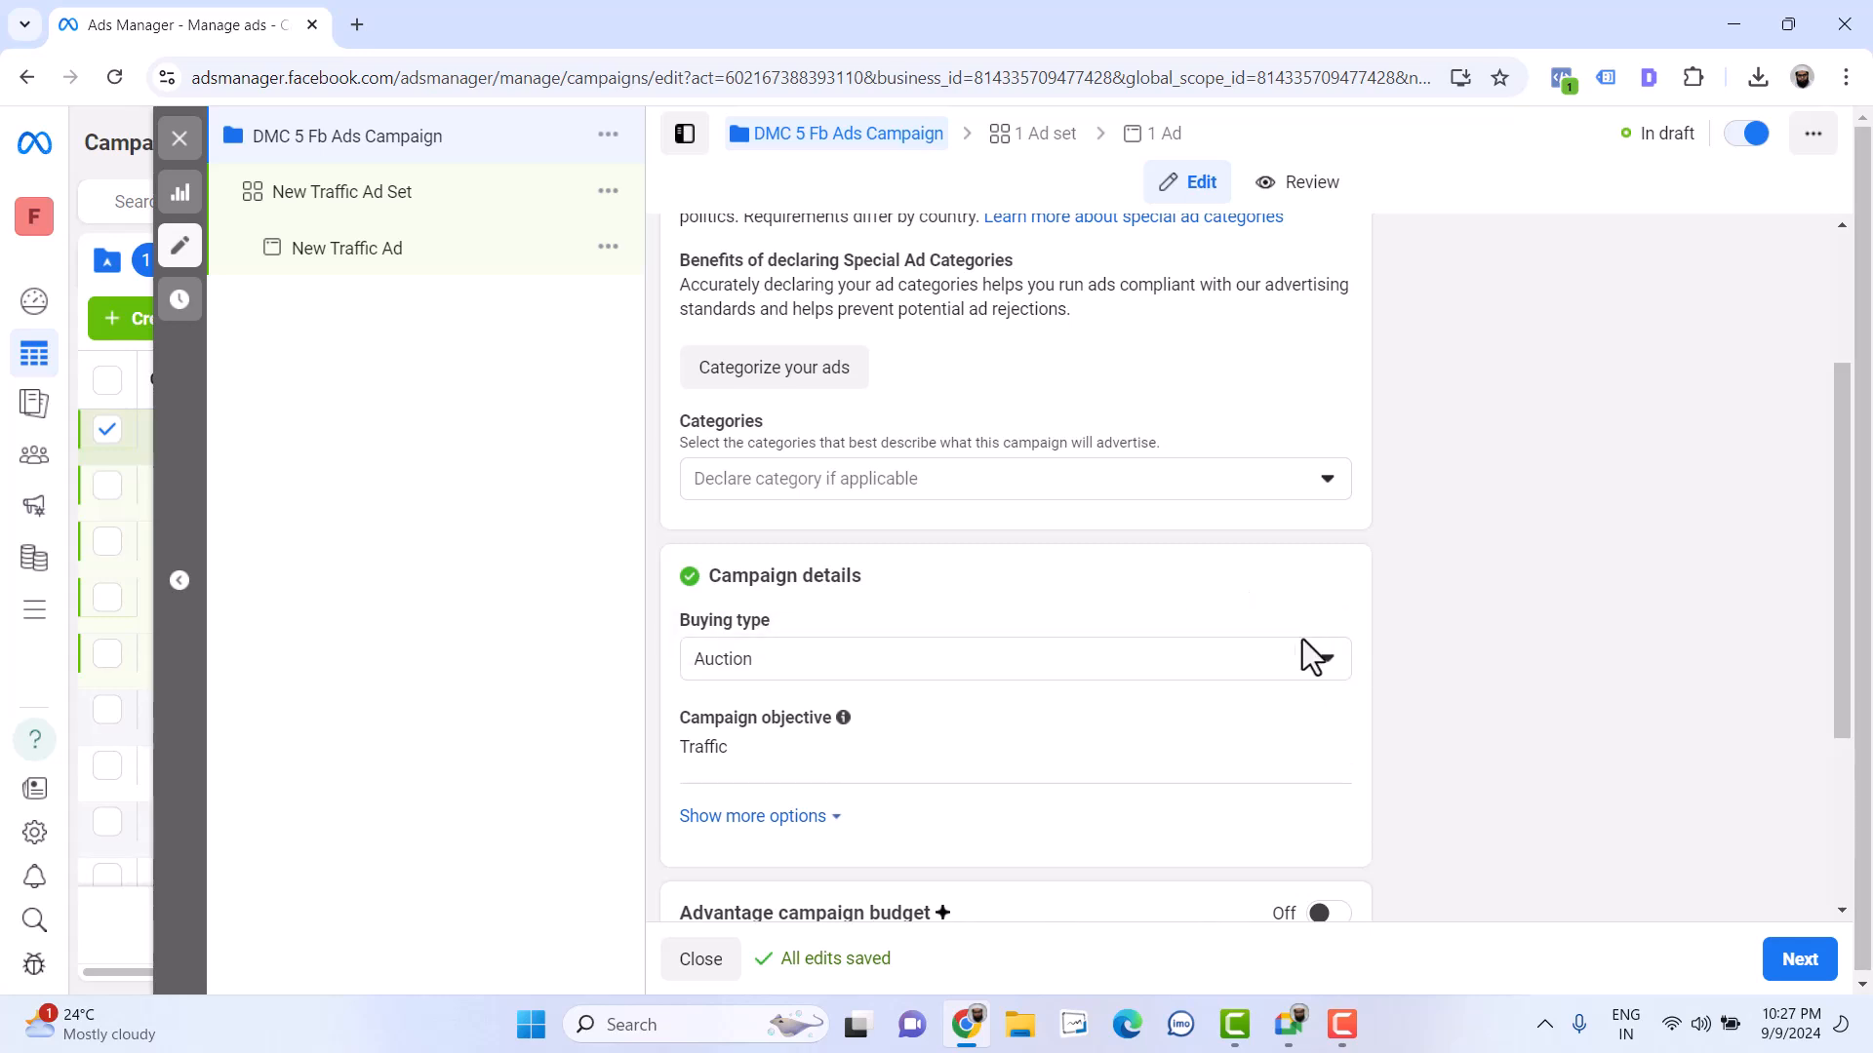
pyautogui.click(1297, 659)
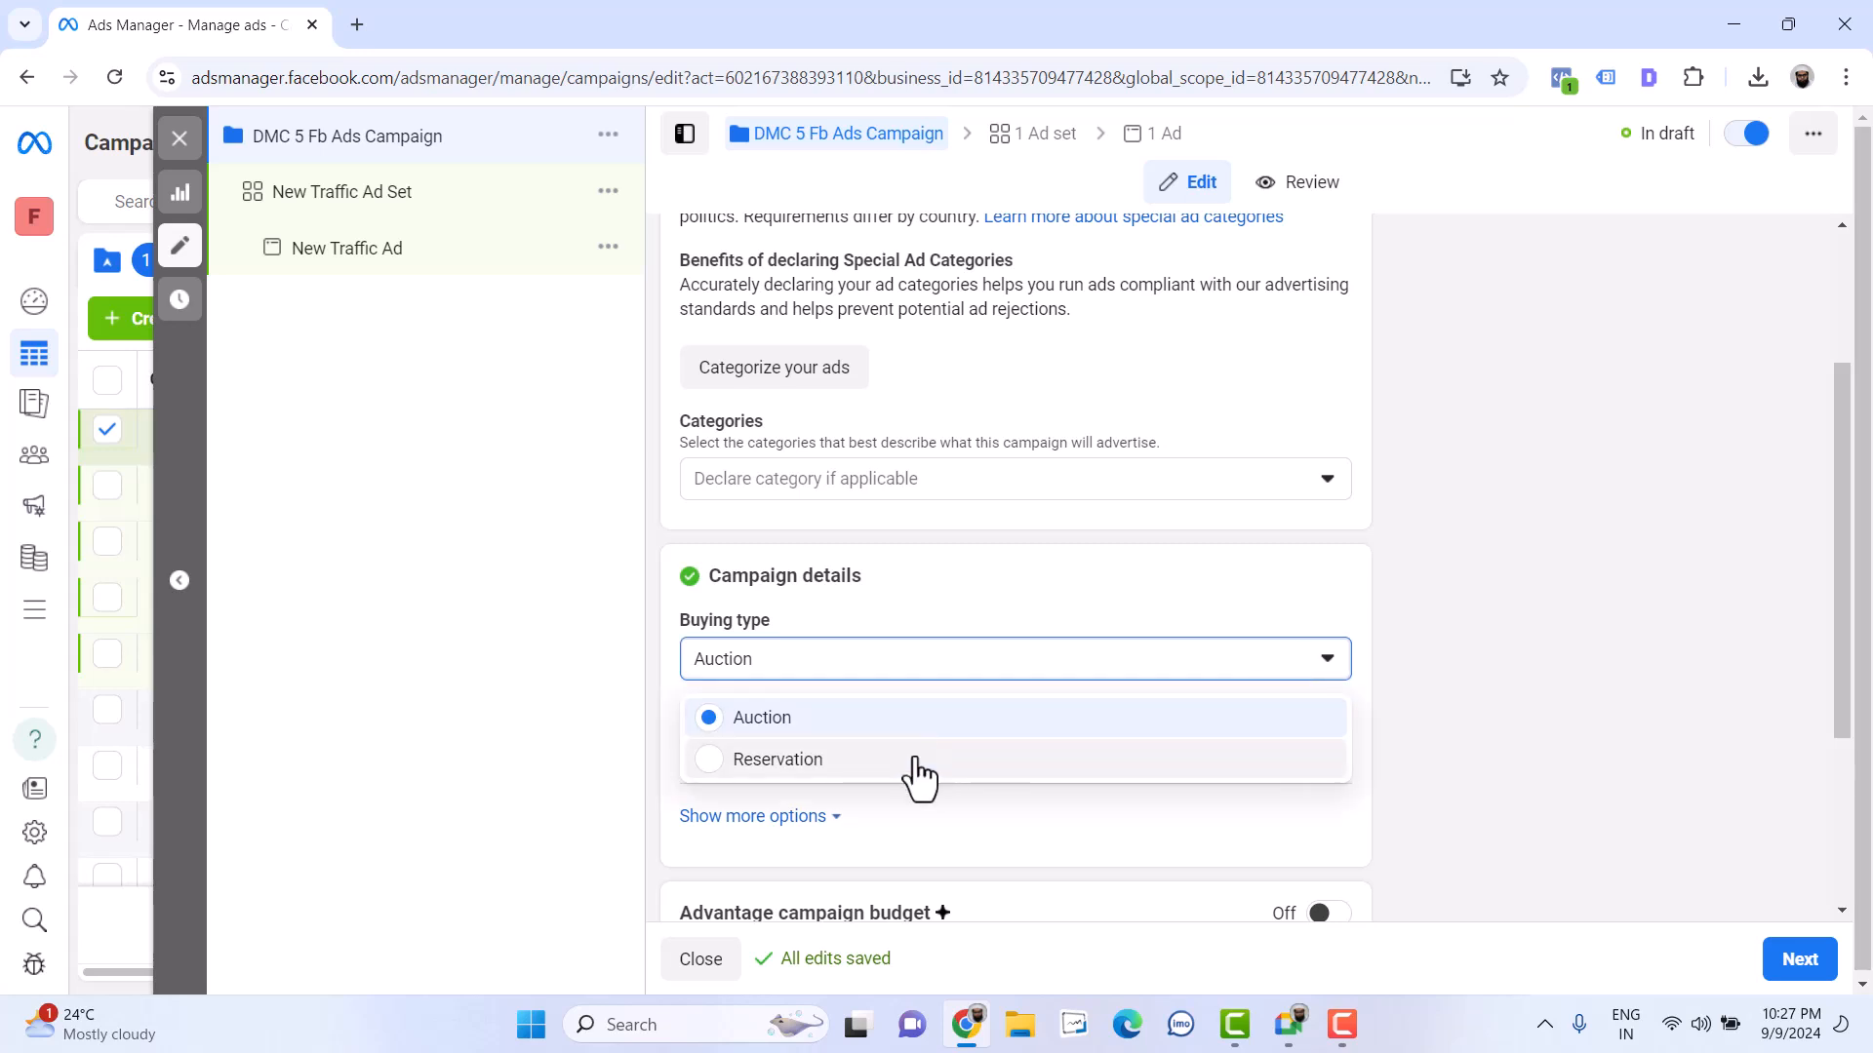
pyautogui.click(991, 661)
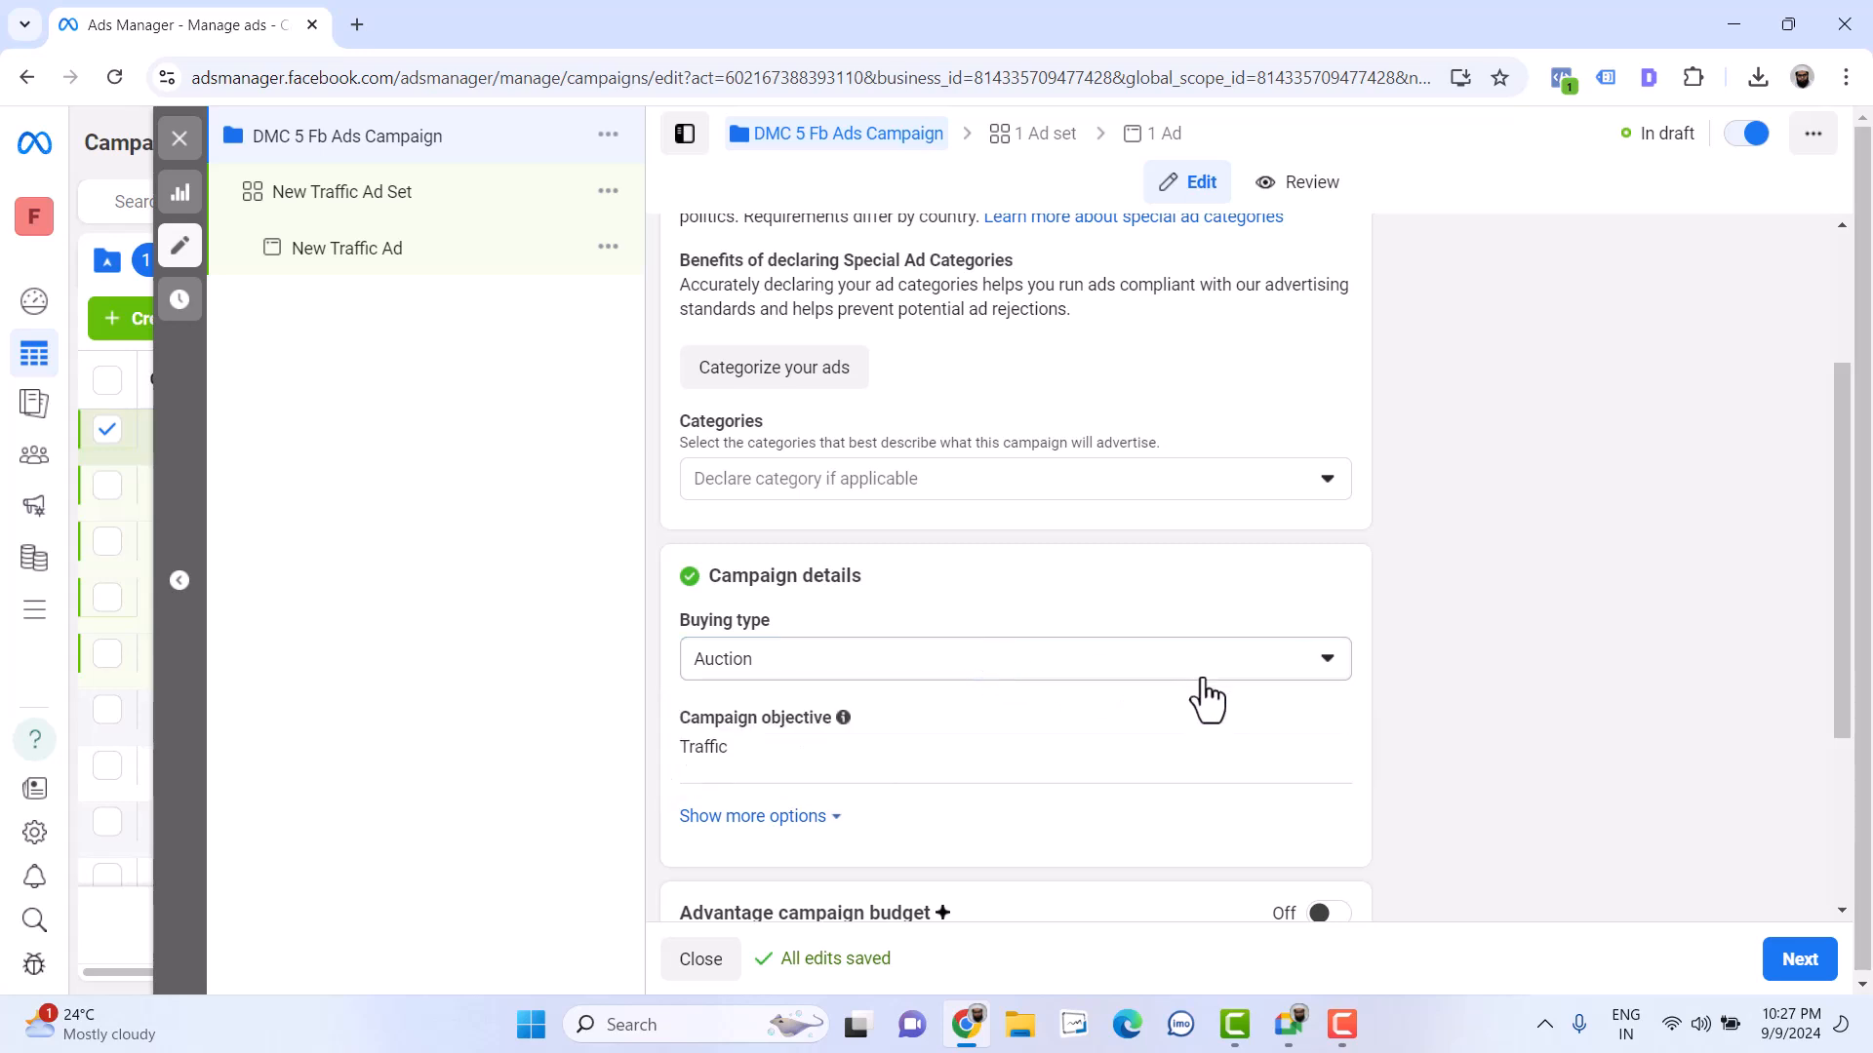
pyautogui.scroll(-3, 1202, 693)
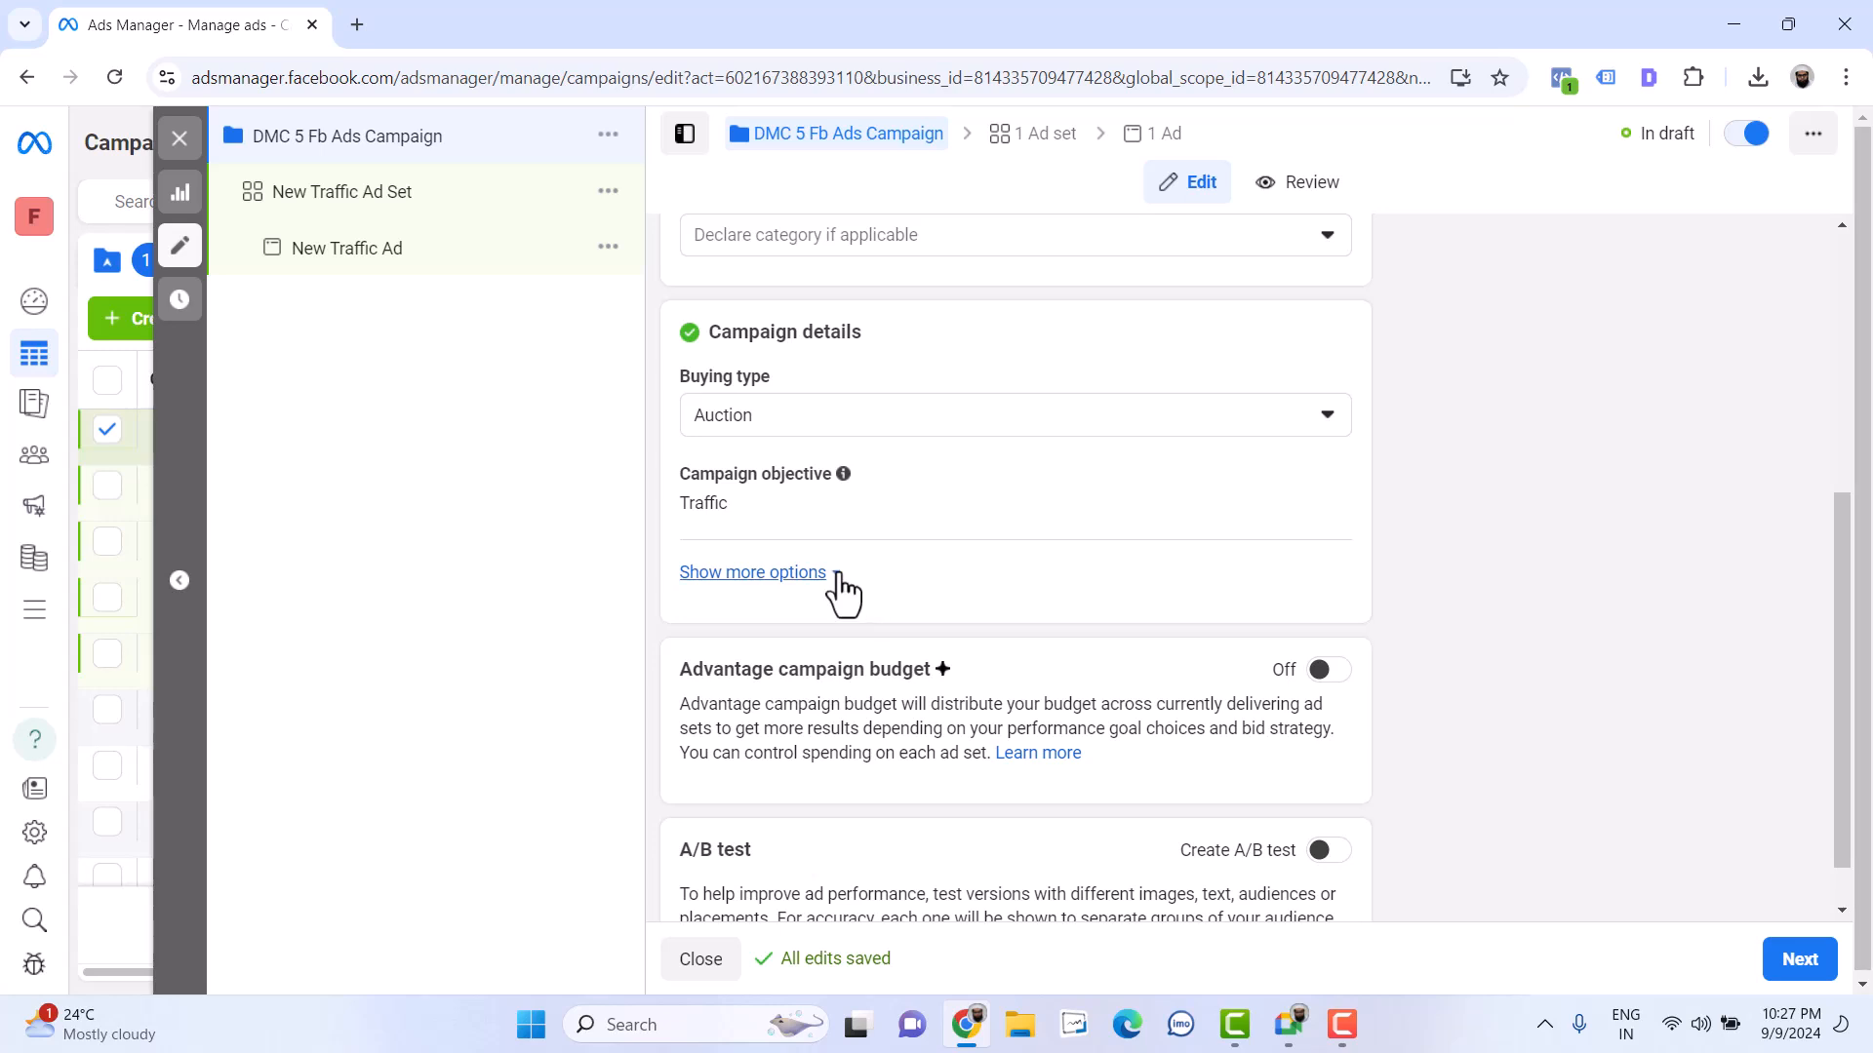
pyautogui.click(832, 576)
pyautogui.scroll(-2, 885, 622)
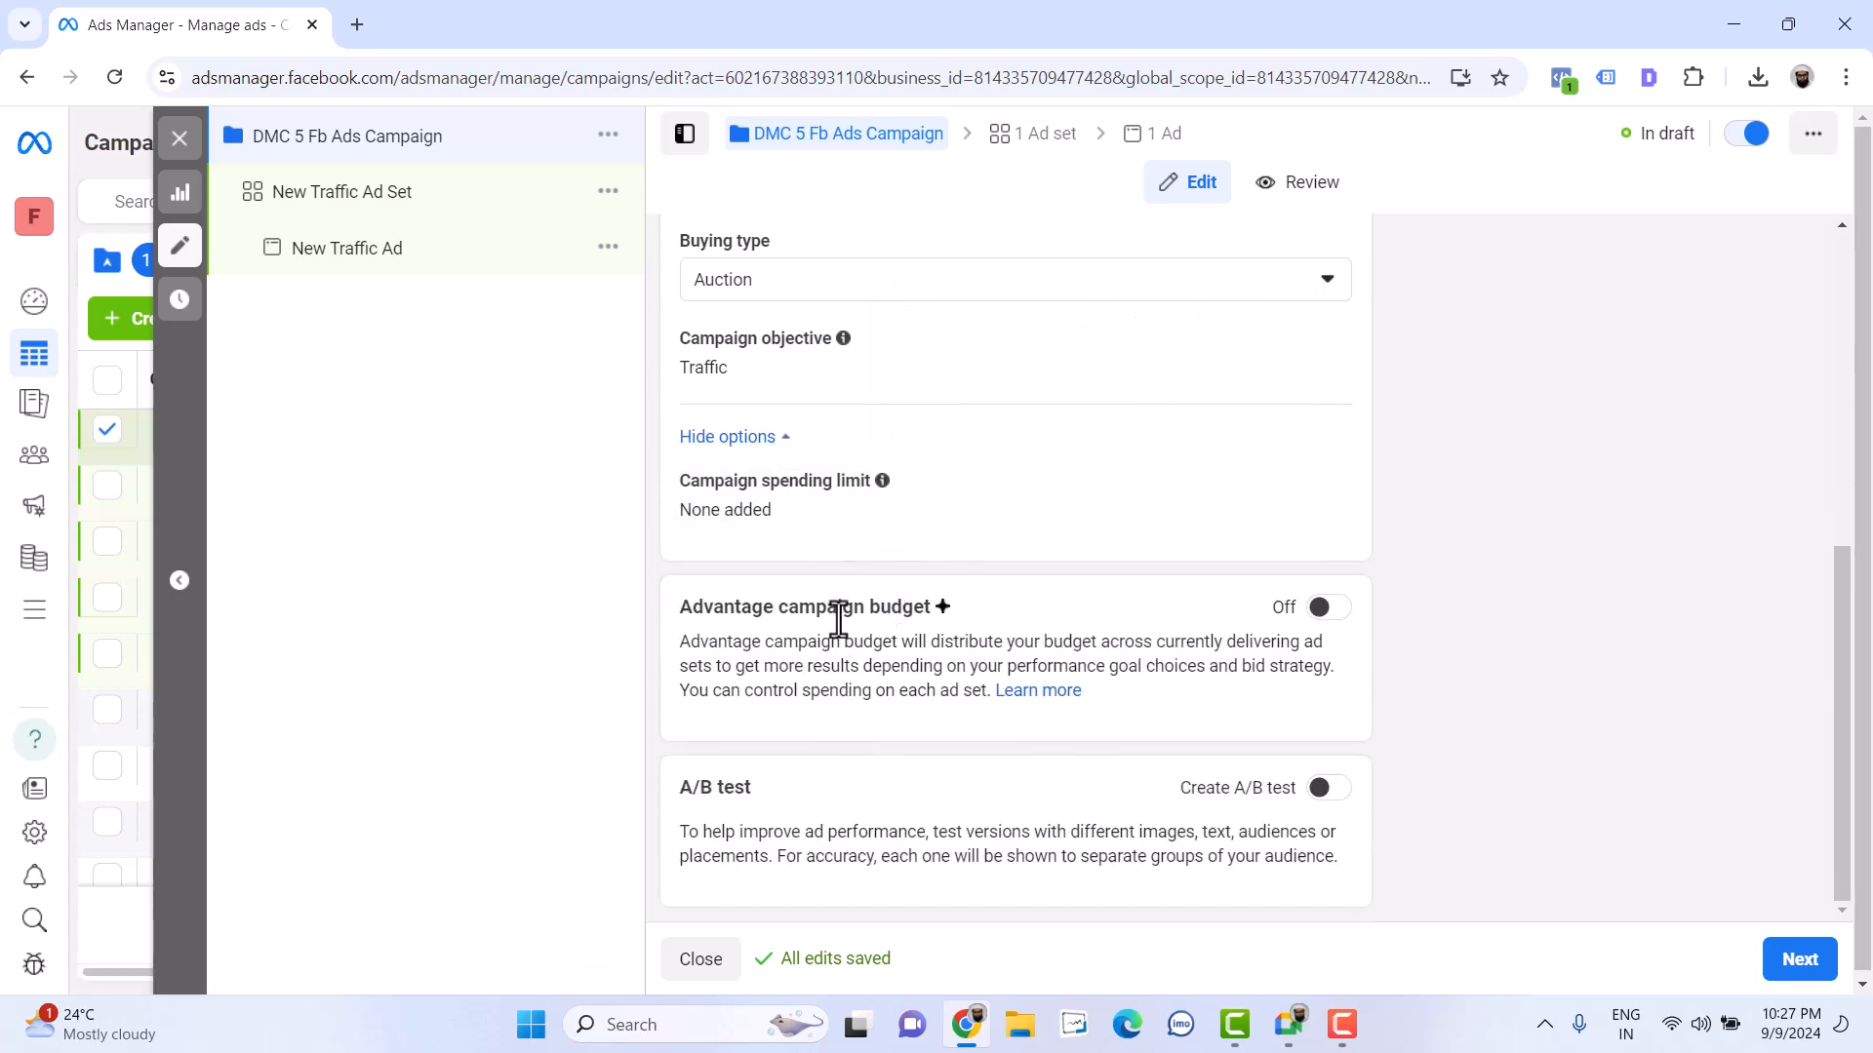
pyautogui.scroll(-1, 1034, 634)
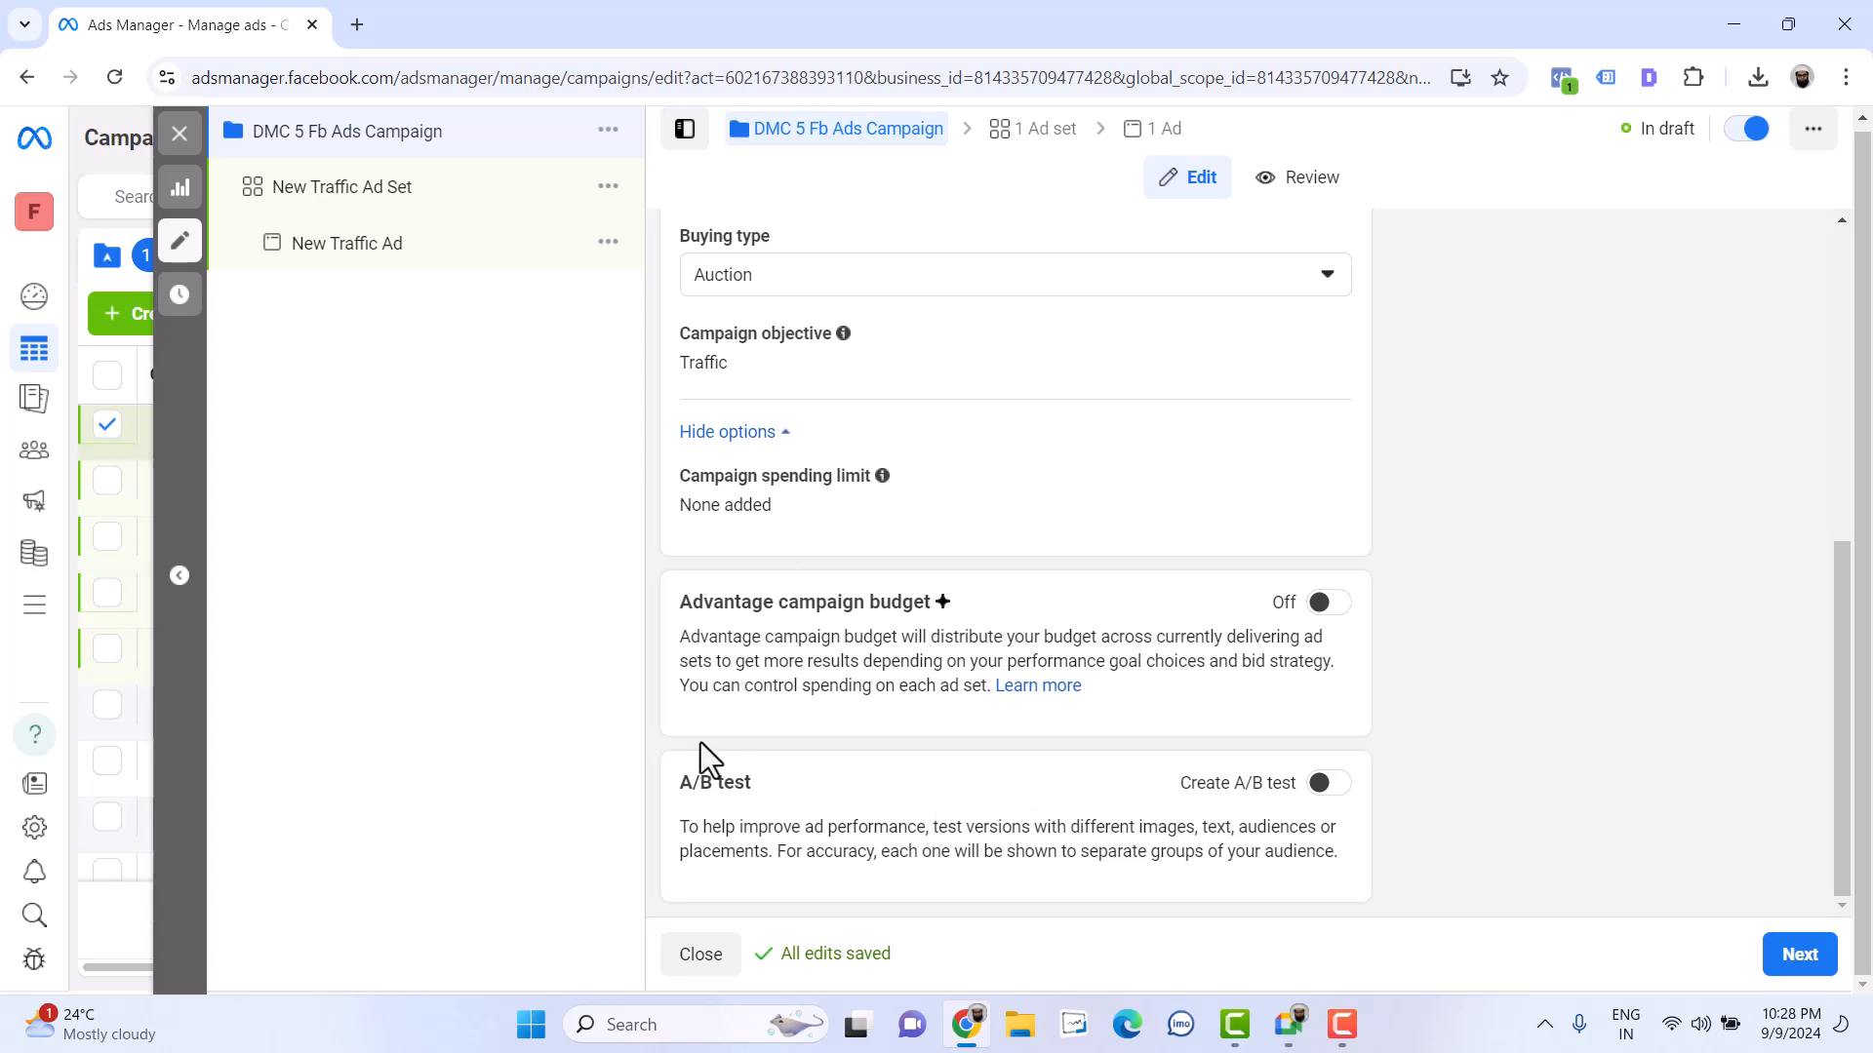
# Continue to the ad set level and rename the ad set as DMC 5 Traffic Ad Set
pyautogui.click(1805, 971)
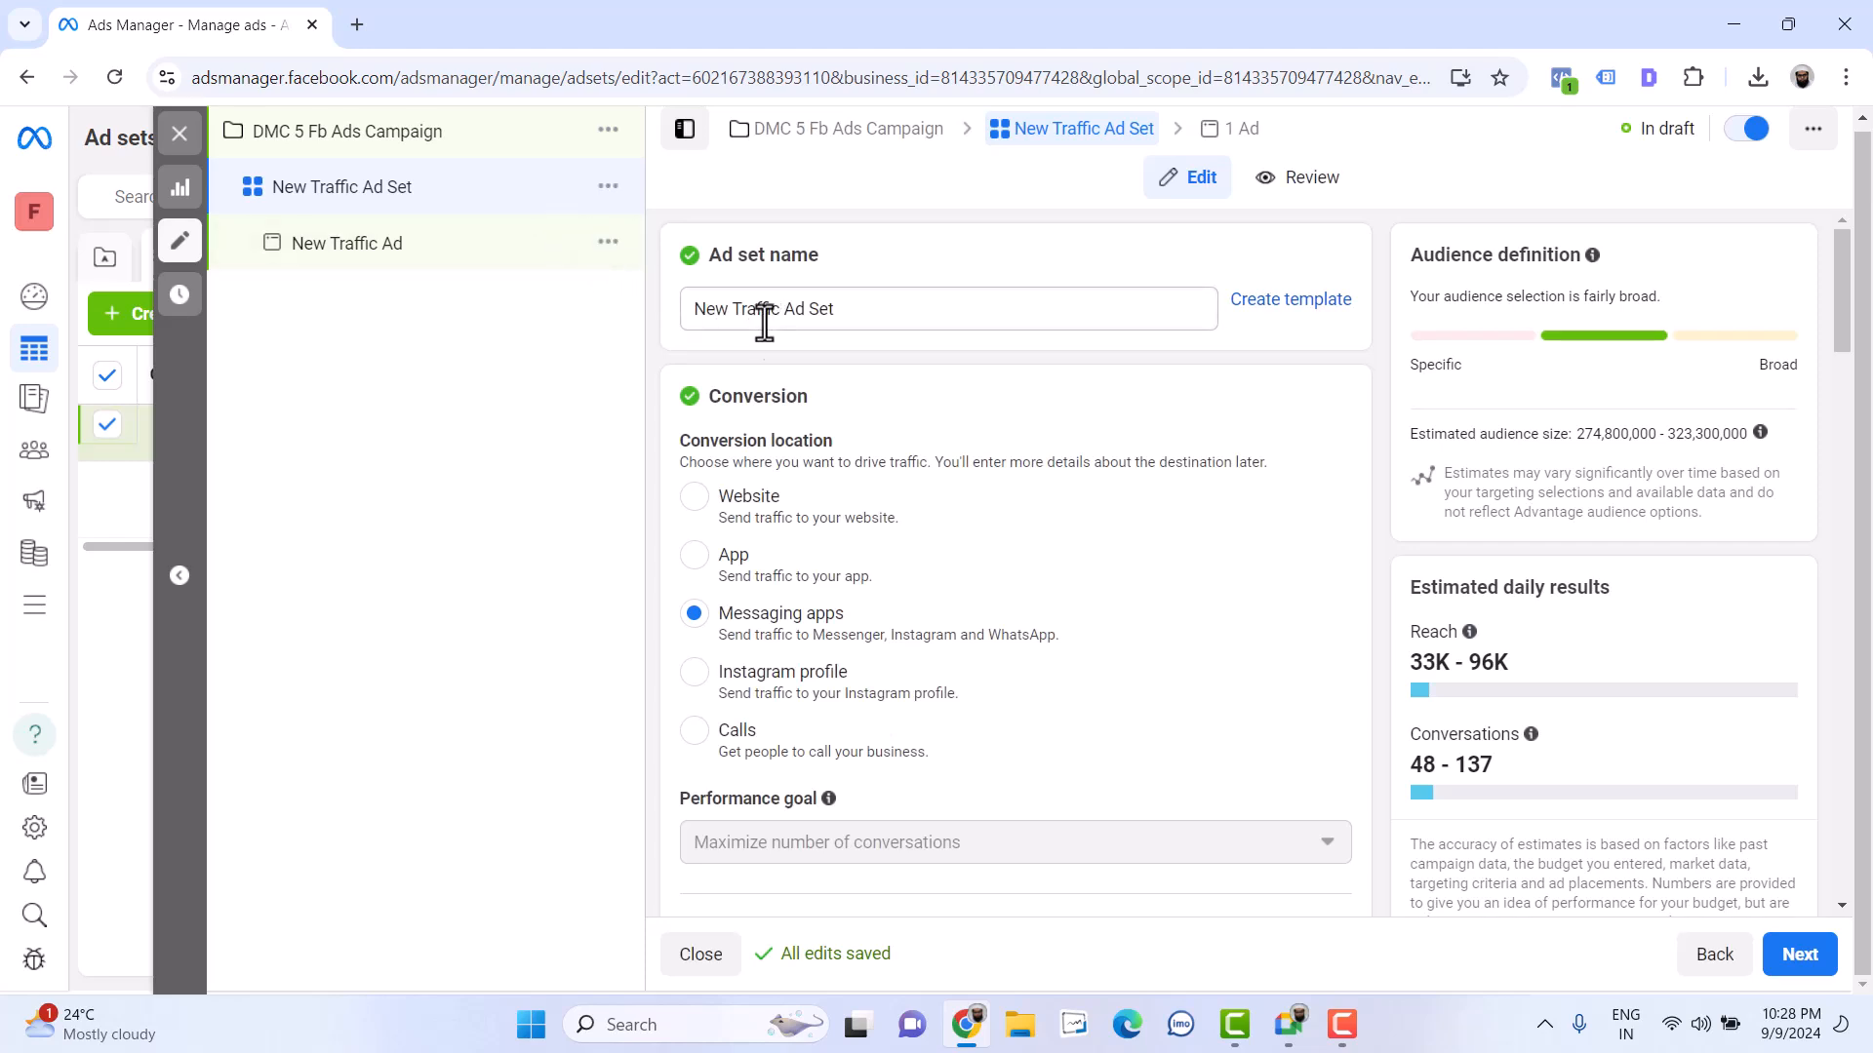
pyautogui.doubleClick(715, 308)
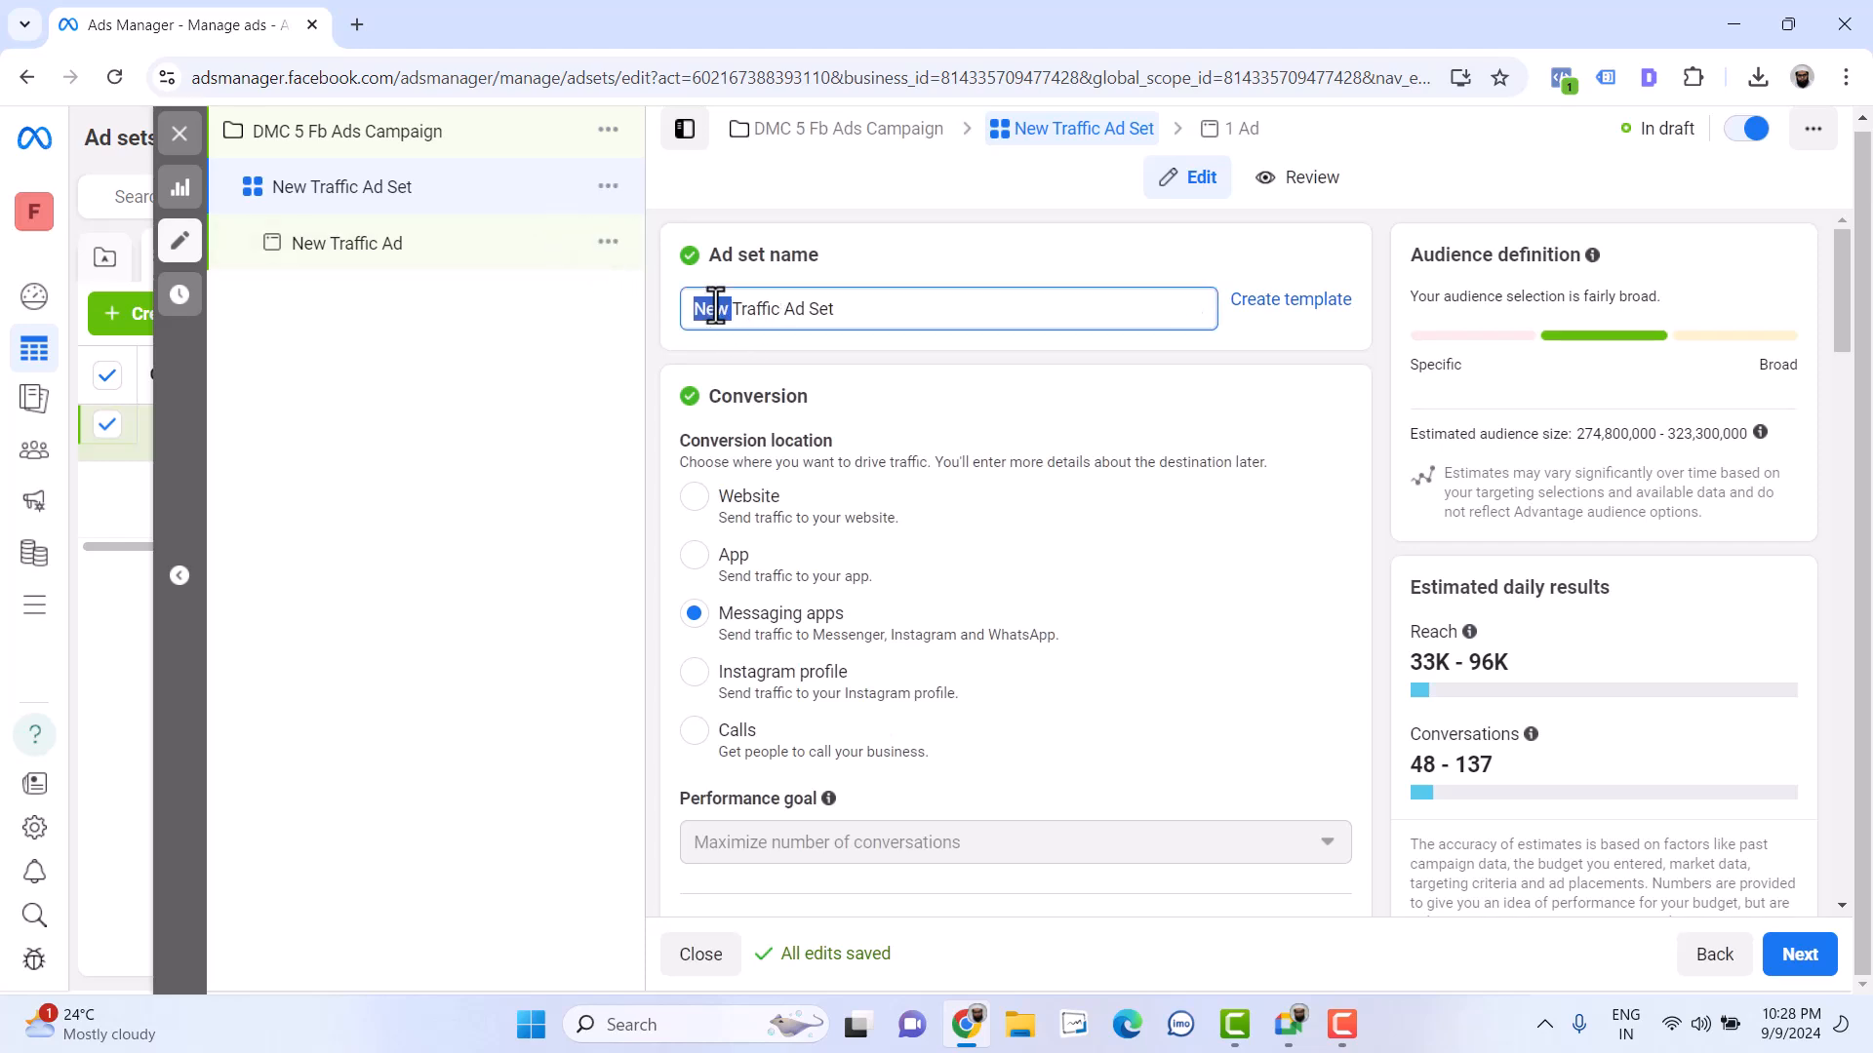
pyautogui.write('DMC 5')
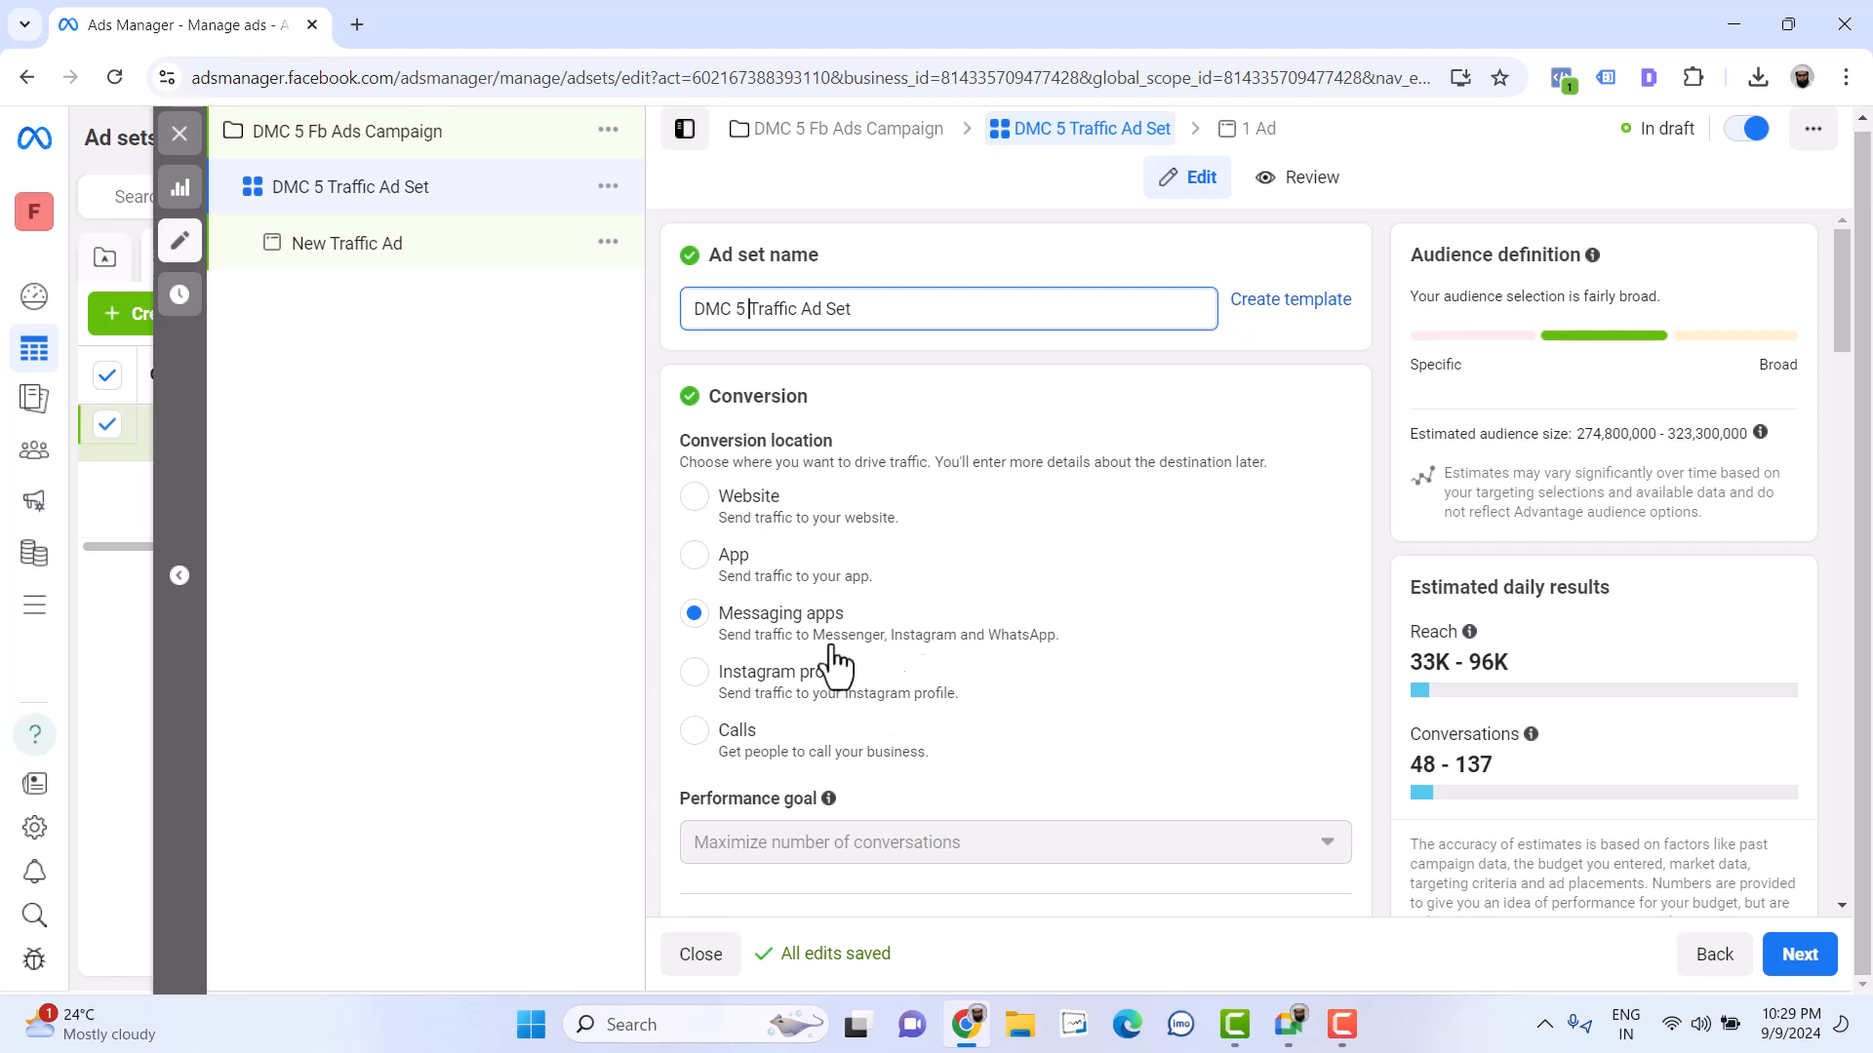
# Search the available Facebook Pages by the owner's name and assign the owner's personal-brand Page to the ad set
pyautogui.scroll(-3, 1020, 710)
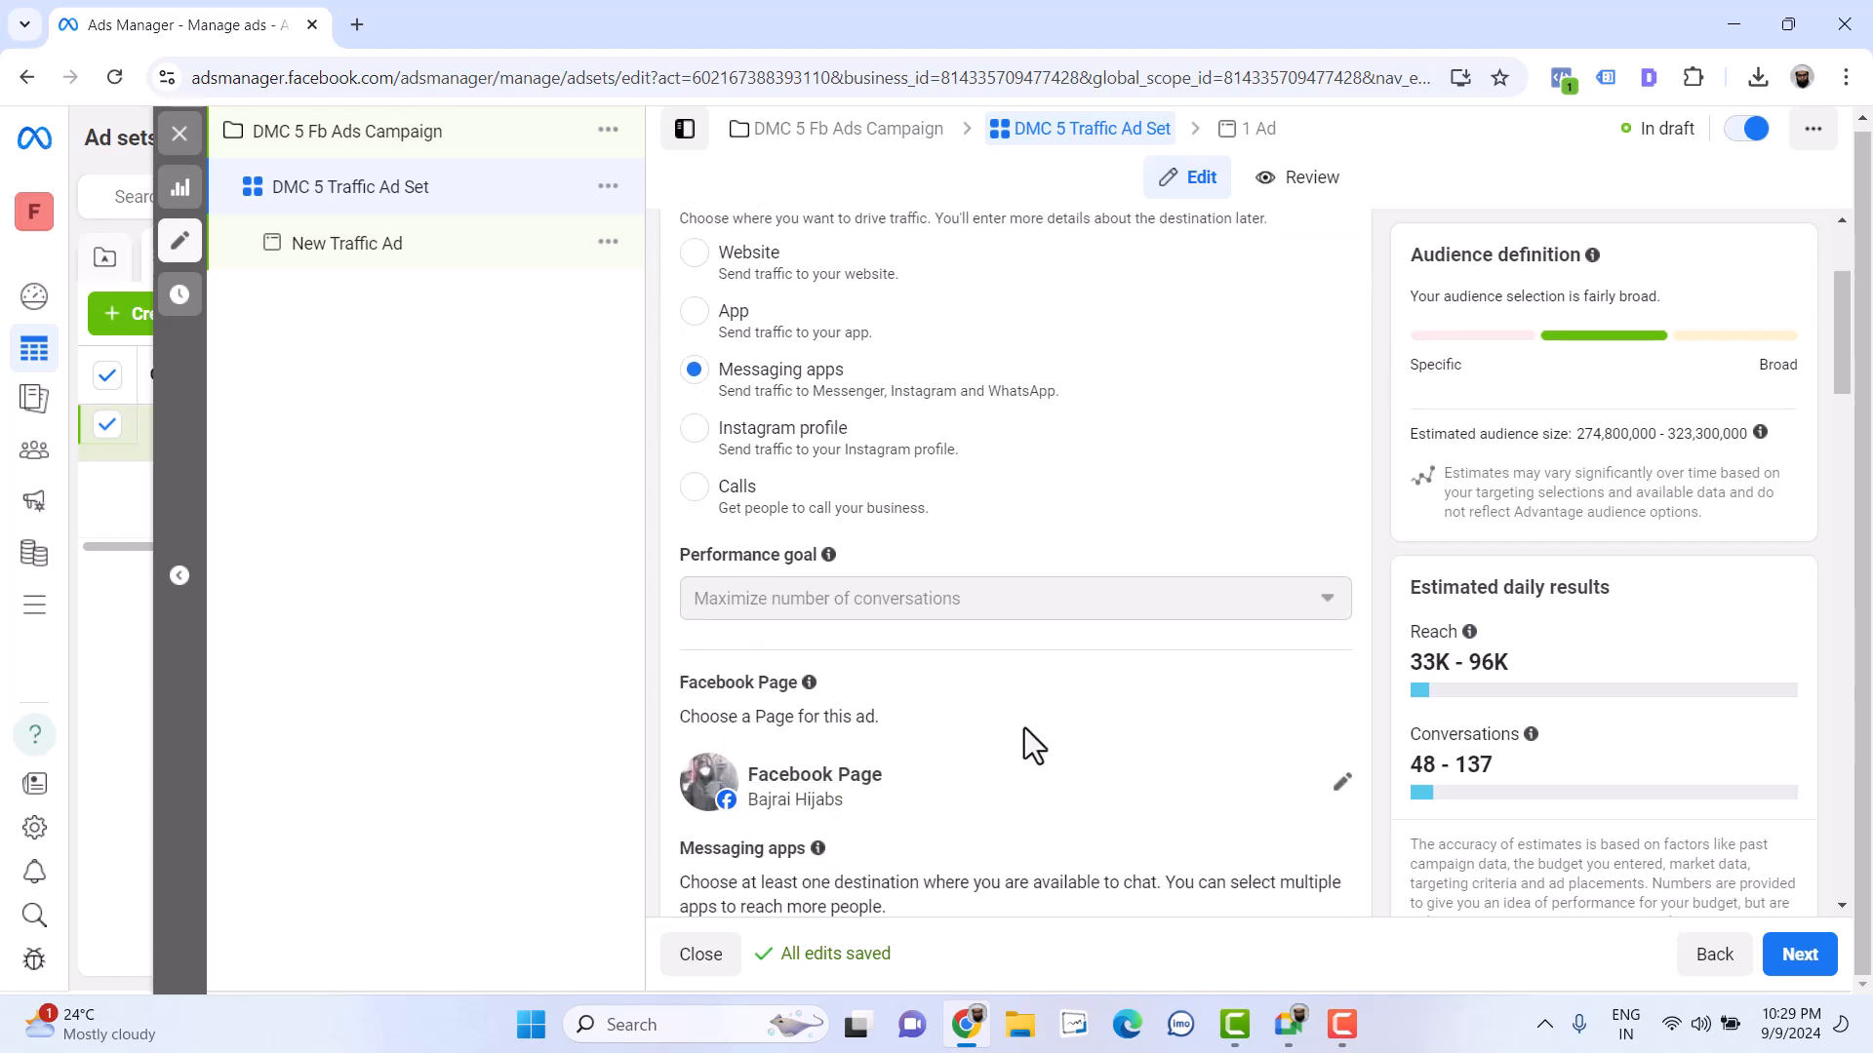
pyautogui.scroll(-1, 1025, 727)
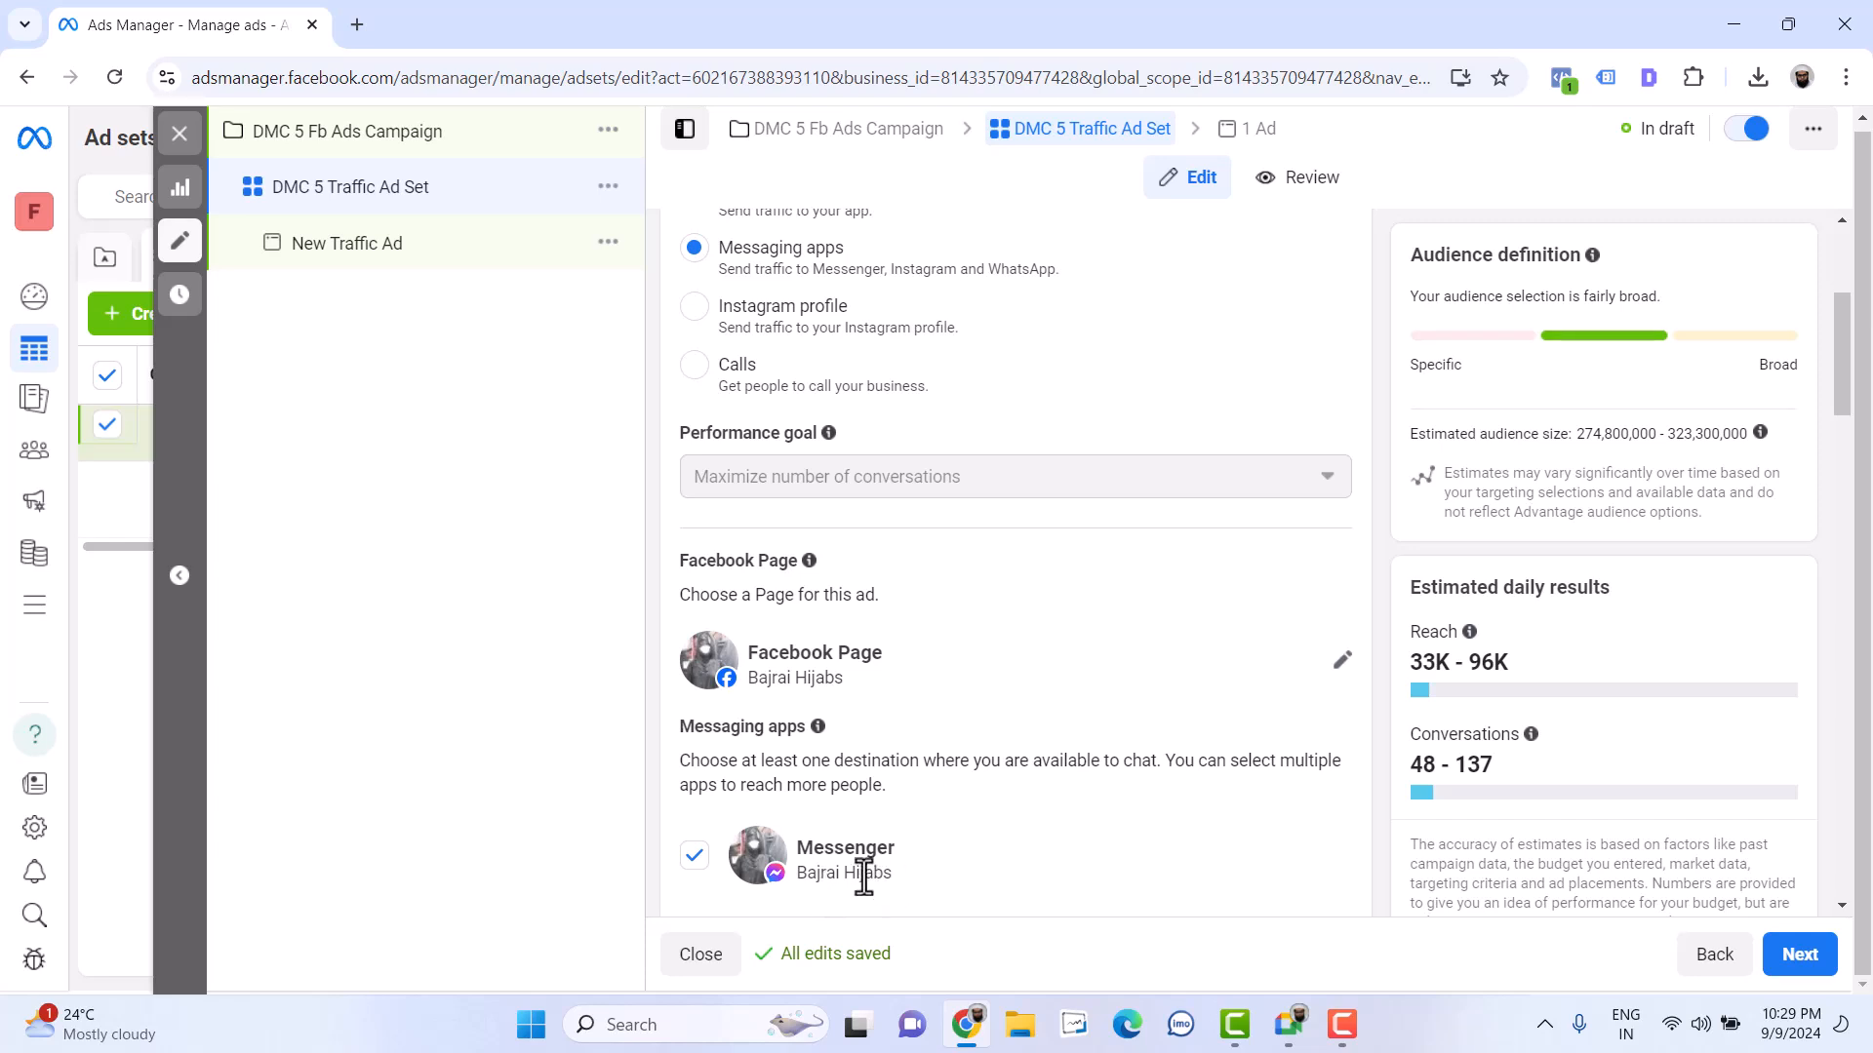
pyautogui.scroll(-1, 844, 850)
pyautogui.scroll(-3, 845, 851)
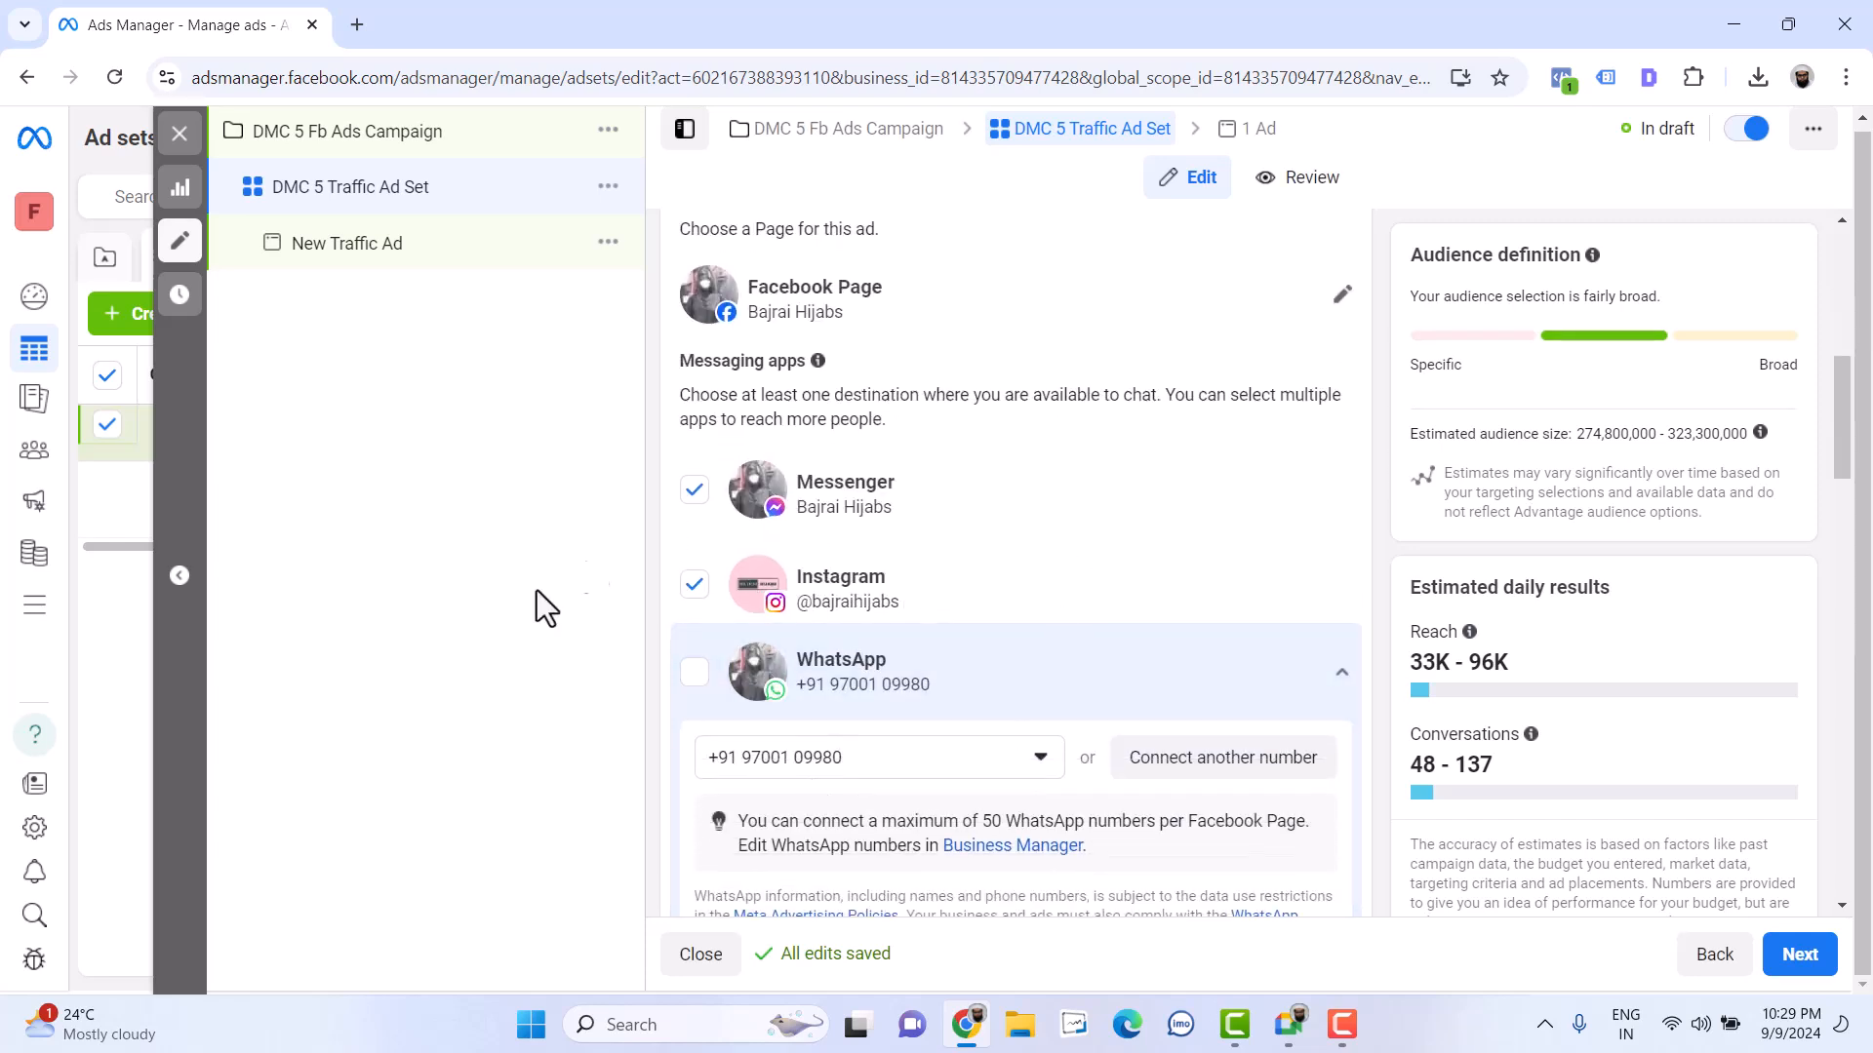
pyautogui.click(1342, 296)
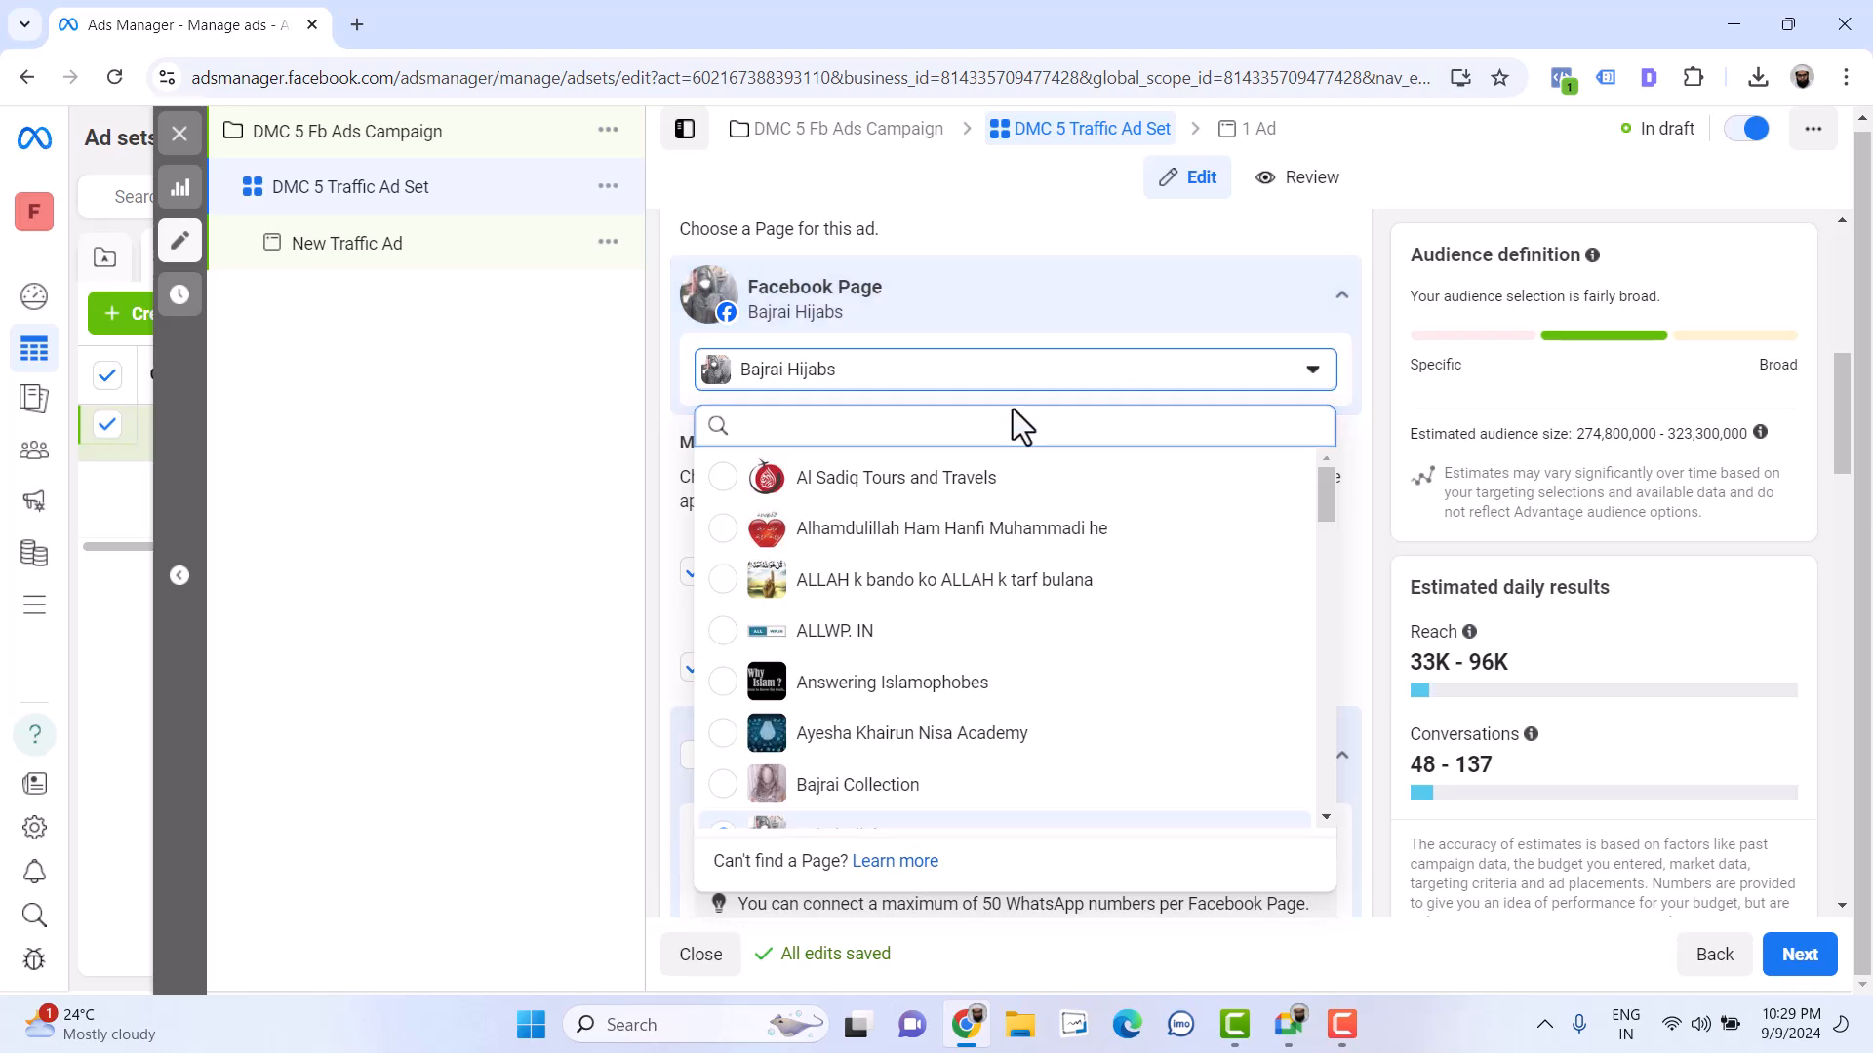
pyautogui.write('farha')
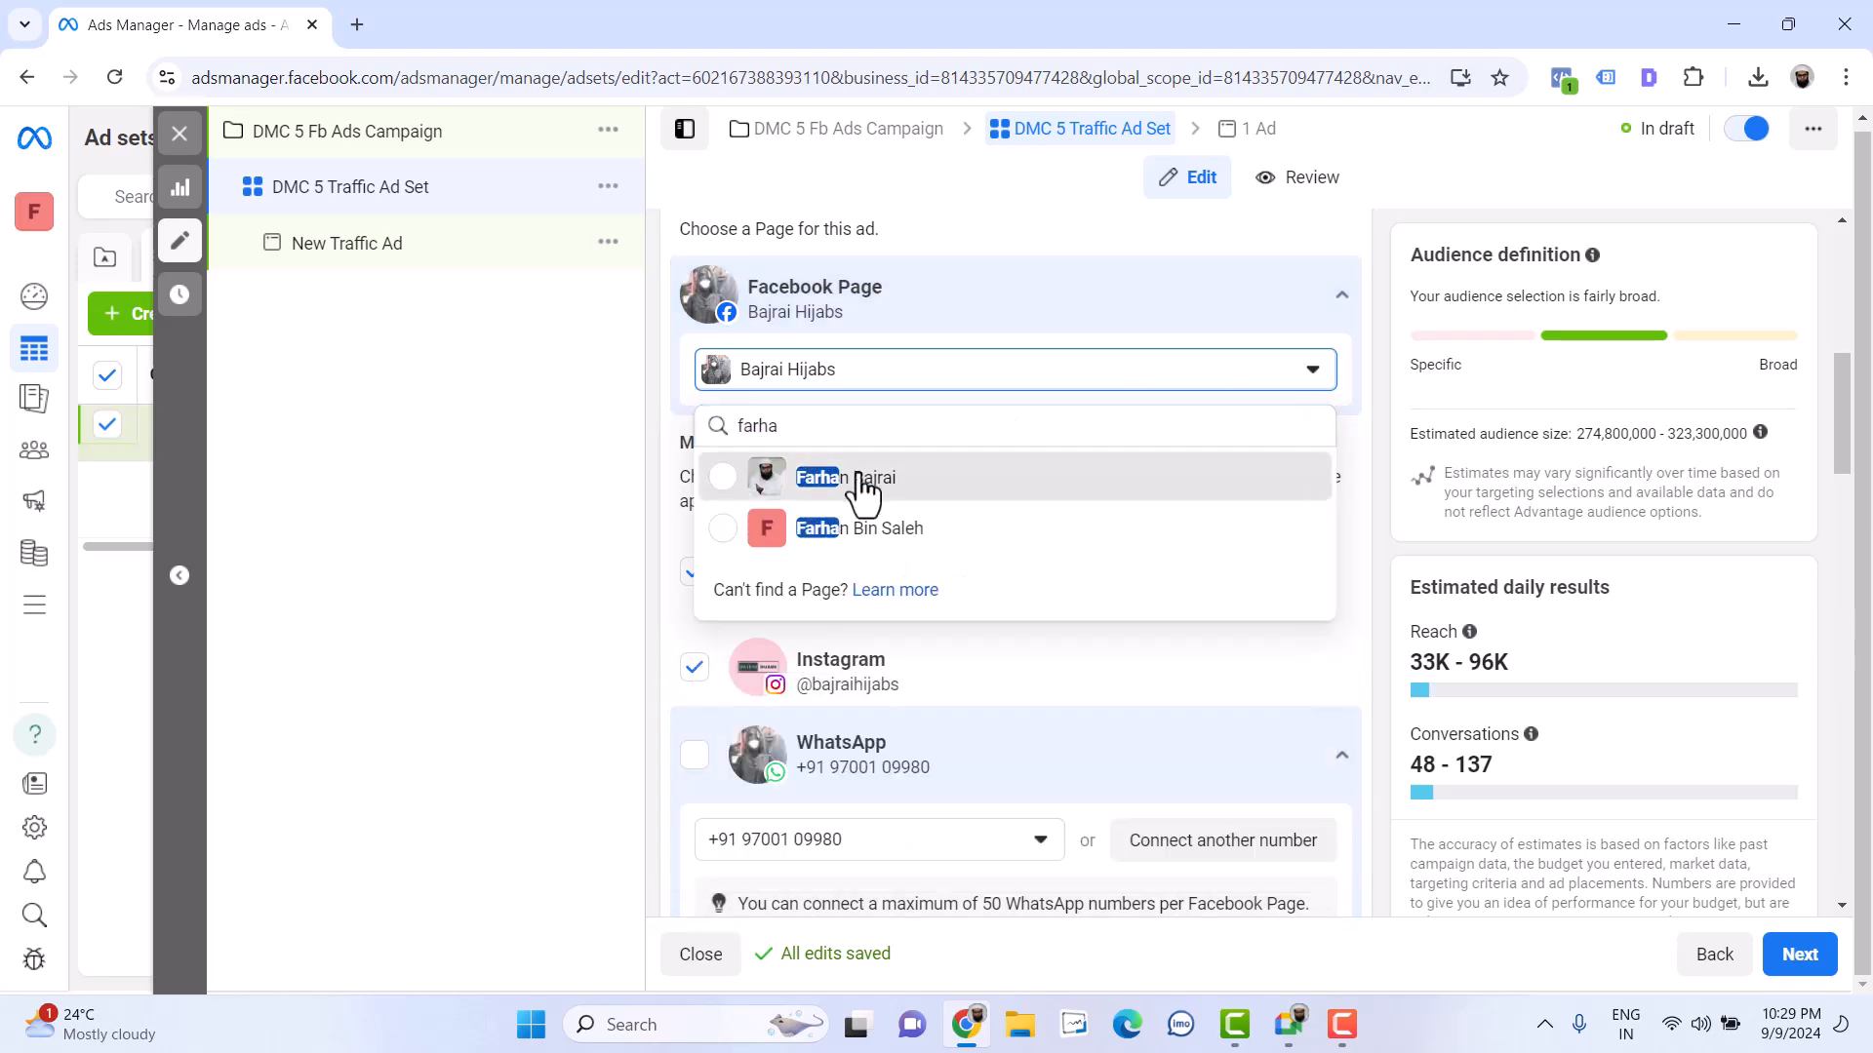
pyautogui.click(723, 478)
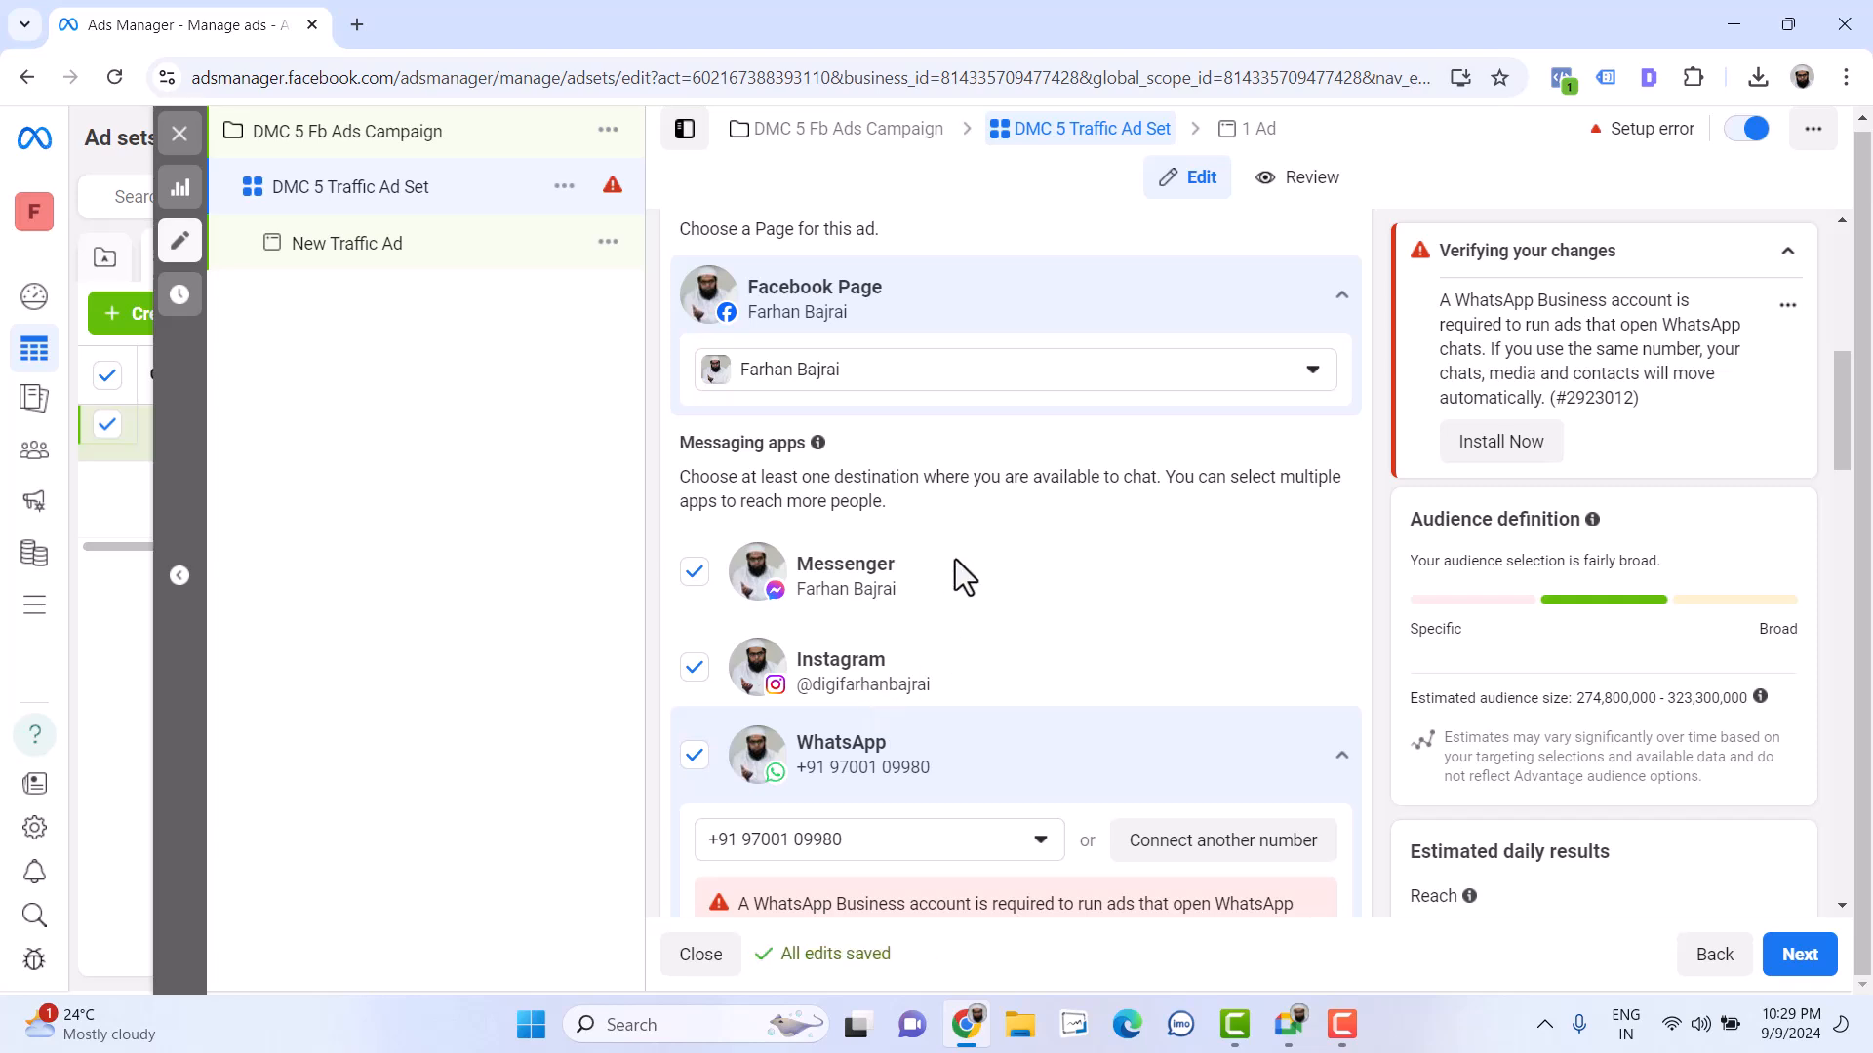
# Review the WhatsApp Business account requirement and exclude WhatsApp from the ad set's messaging destinations
pyautogui.scroll(-1, 933, 794)
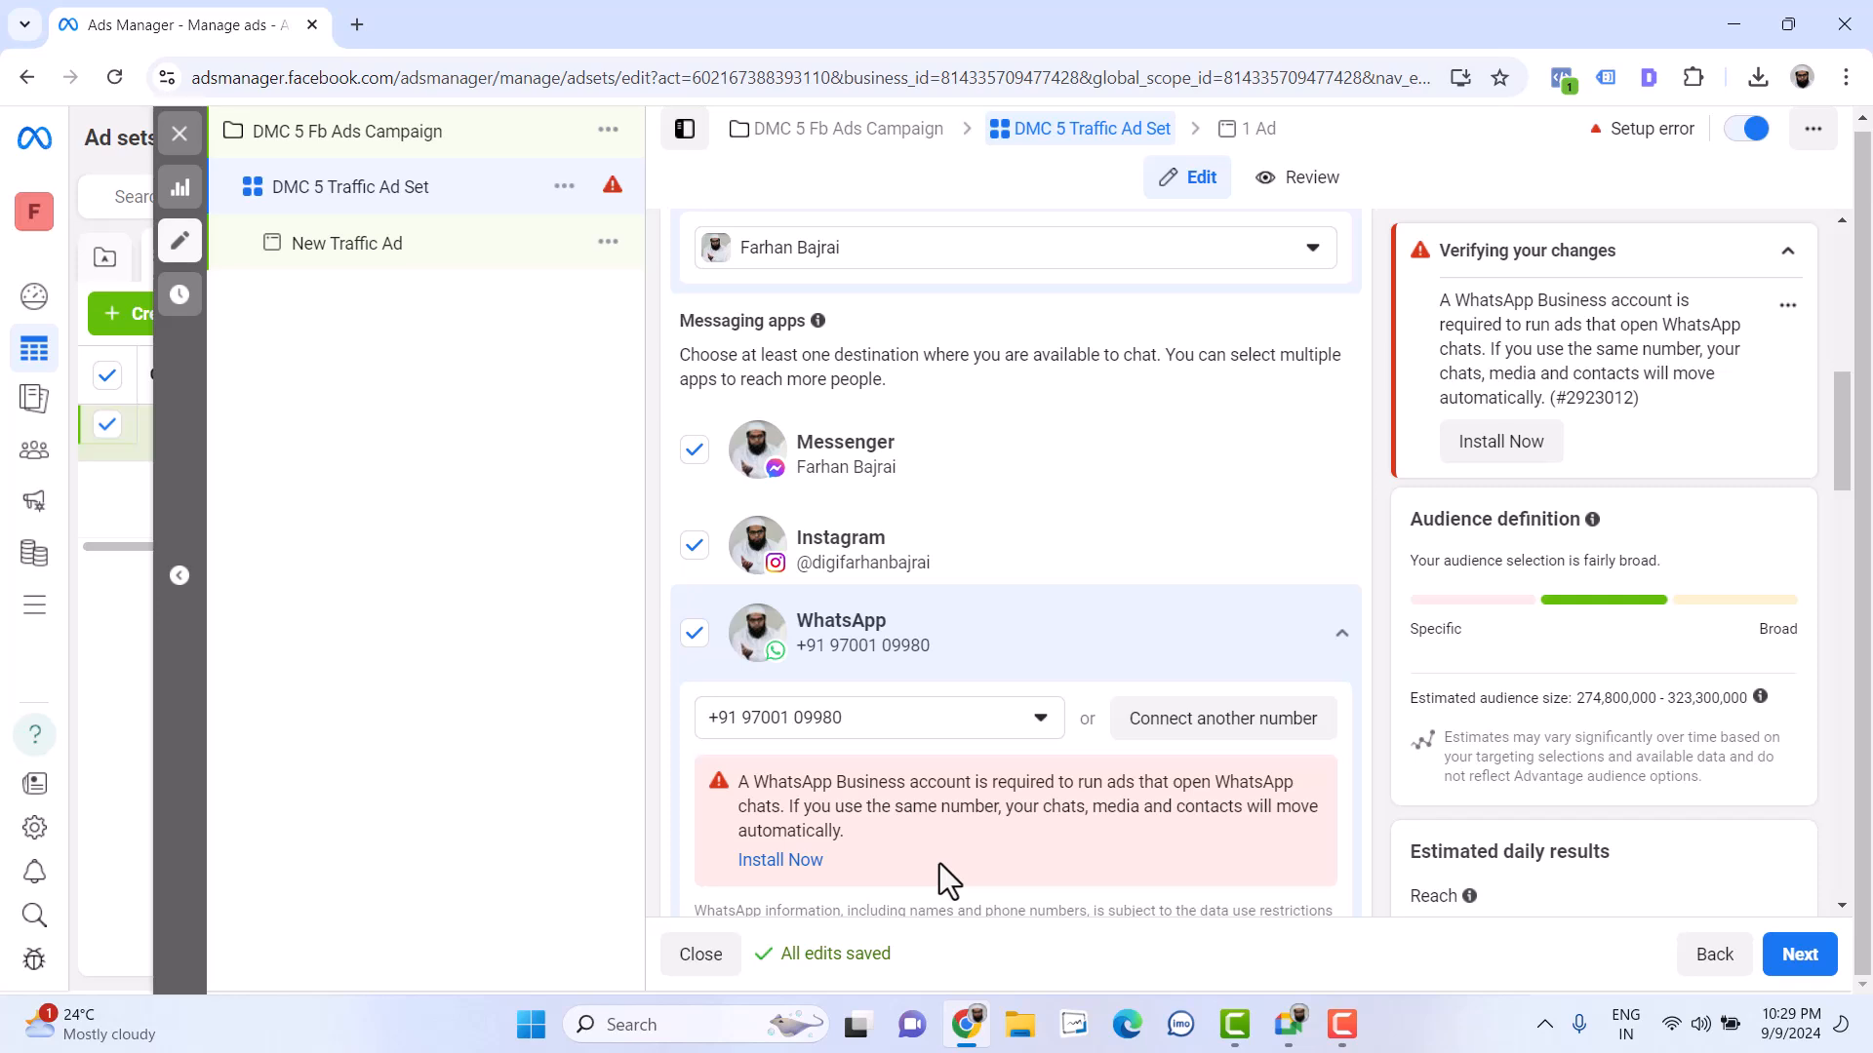
pyautogui.doubleClick(786, 781)
pyautogui.moveTo(837, 781); pyautogui.dragTo(908, 777)
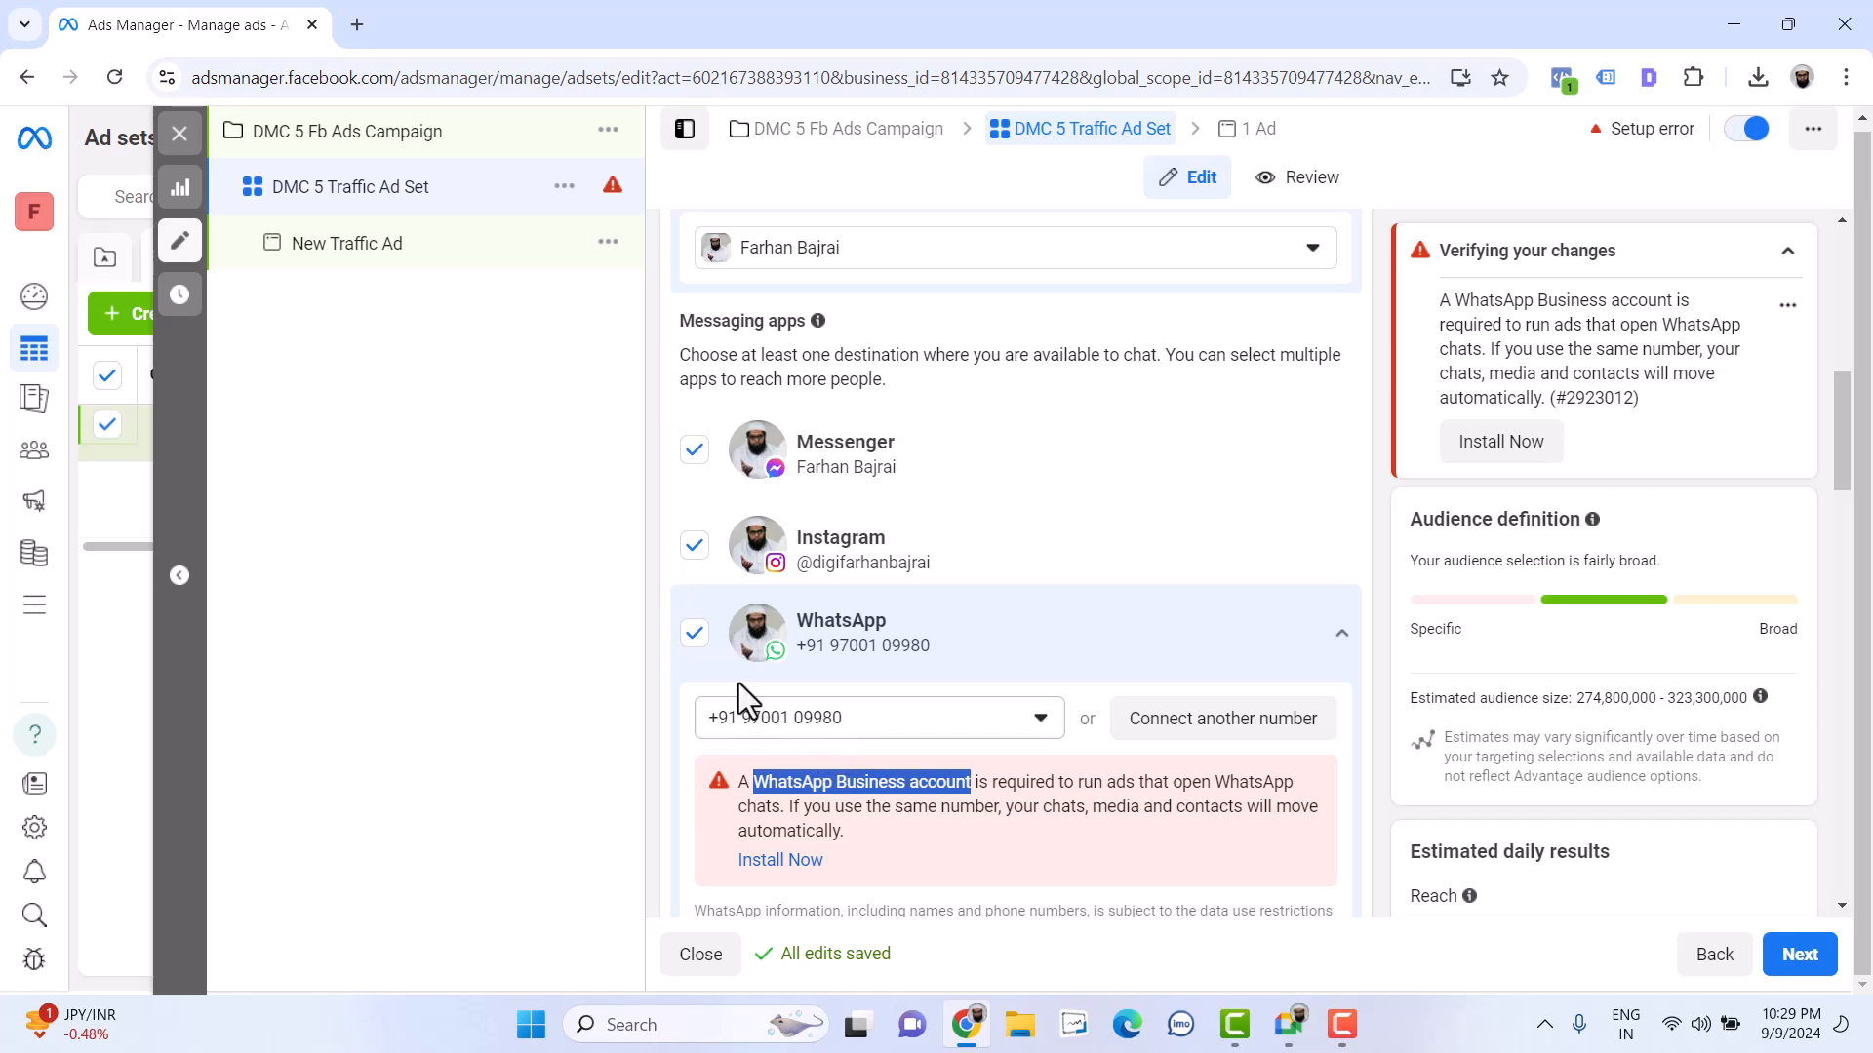
pyautogui.click(697, 644)
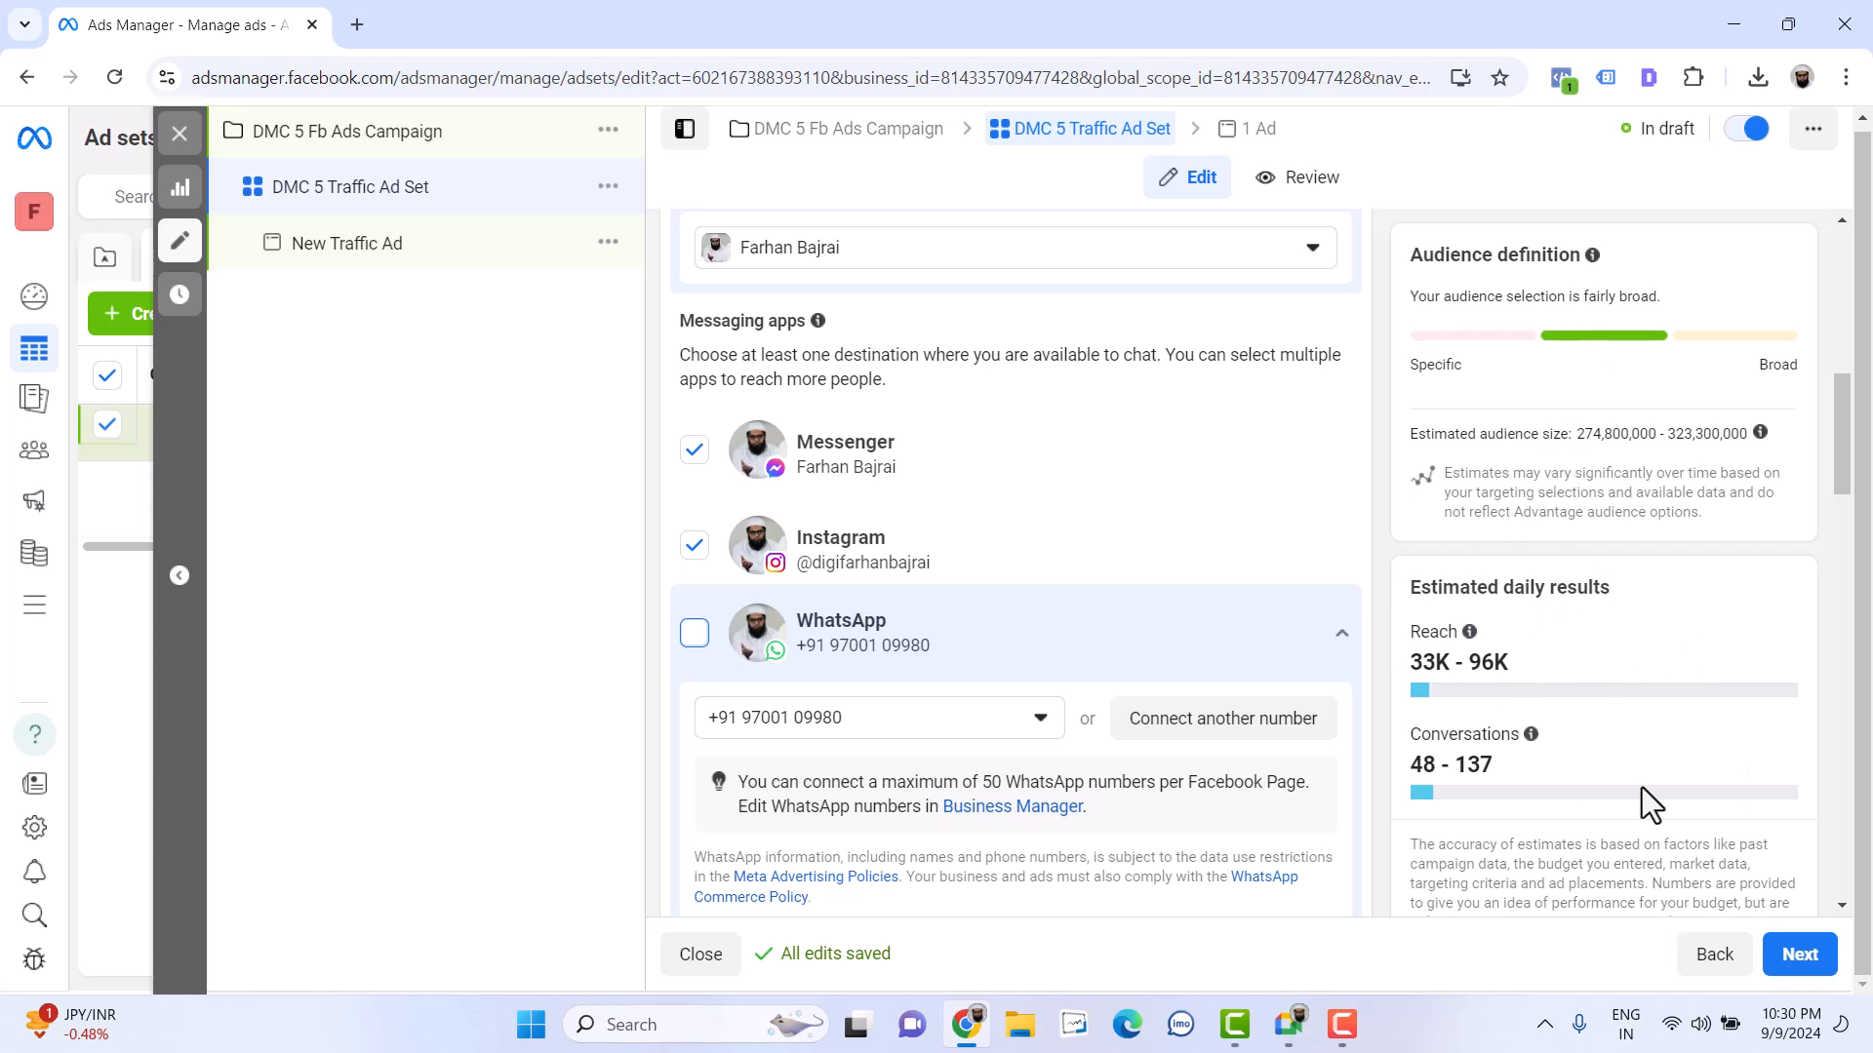
# Set the ad set's daily budget to ₹100 and check the estimated daily reach and conversations
pyautogui.tripleClick(1479, 597)
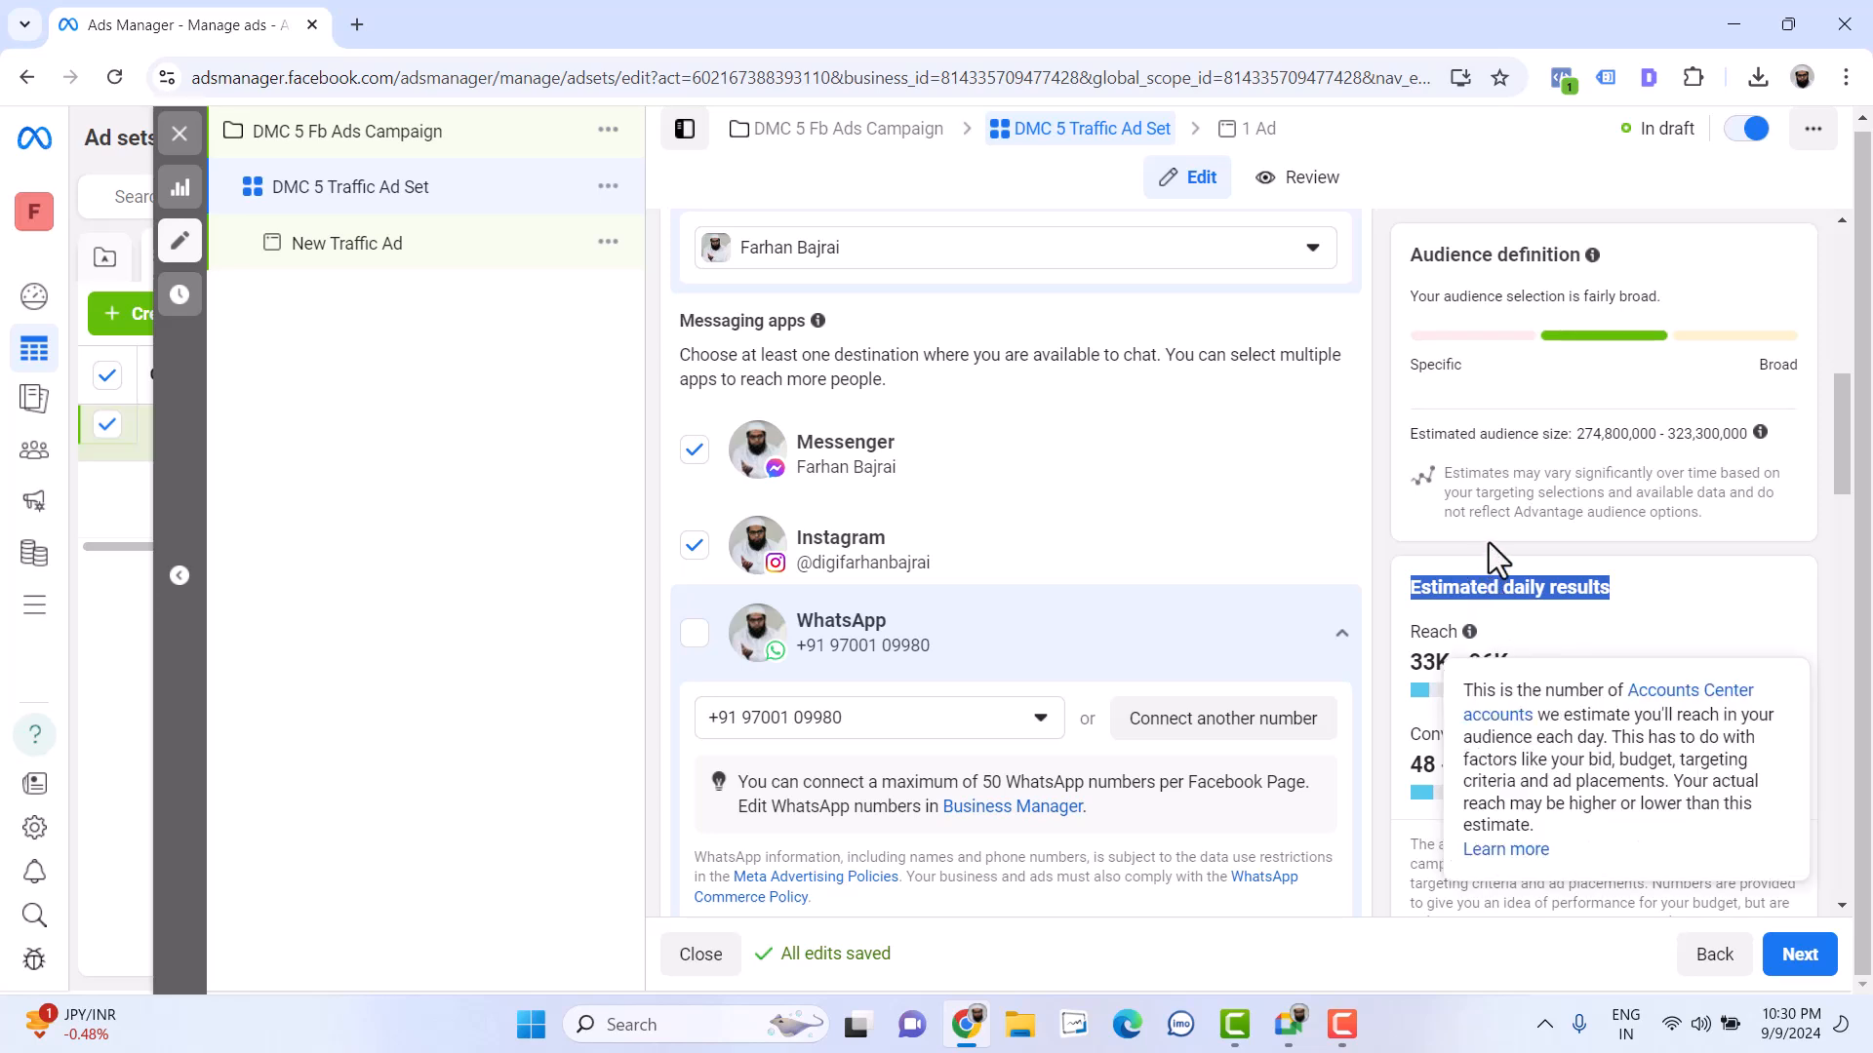
pyautogui.scroll(-1, 1488, 542)
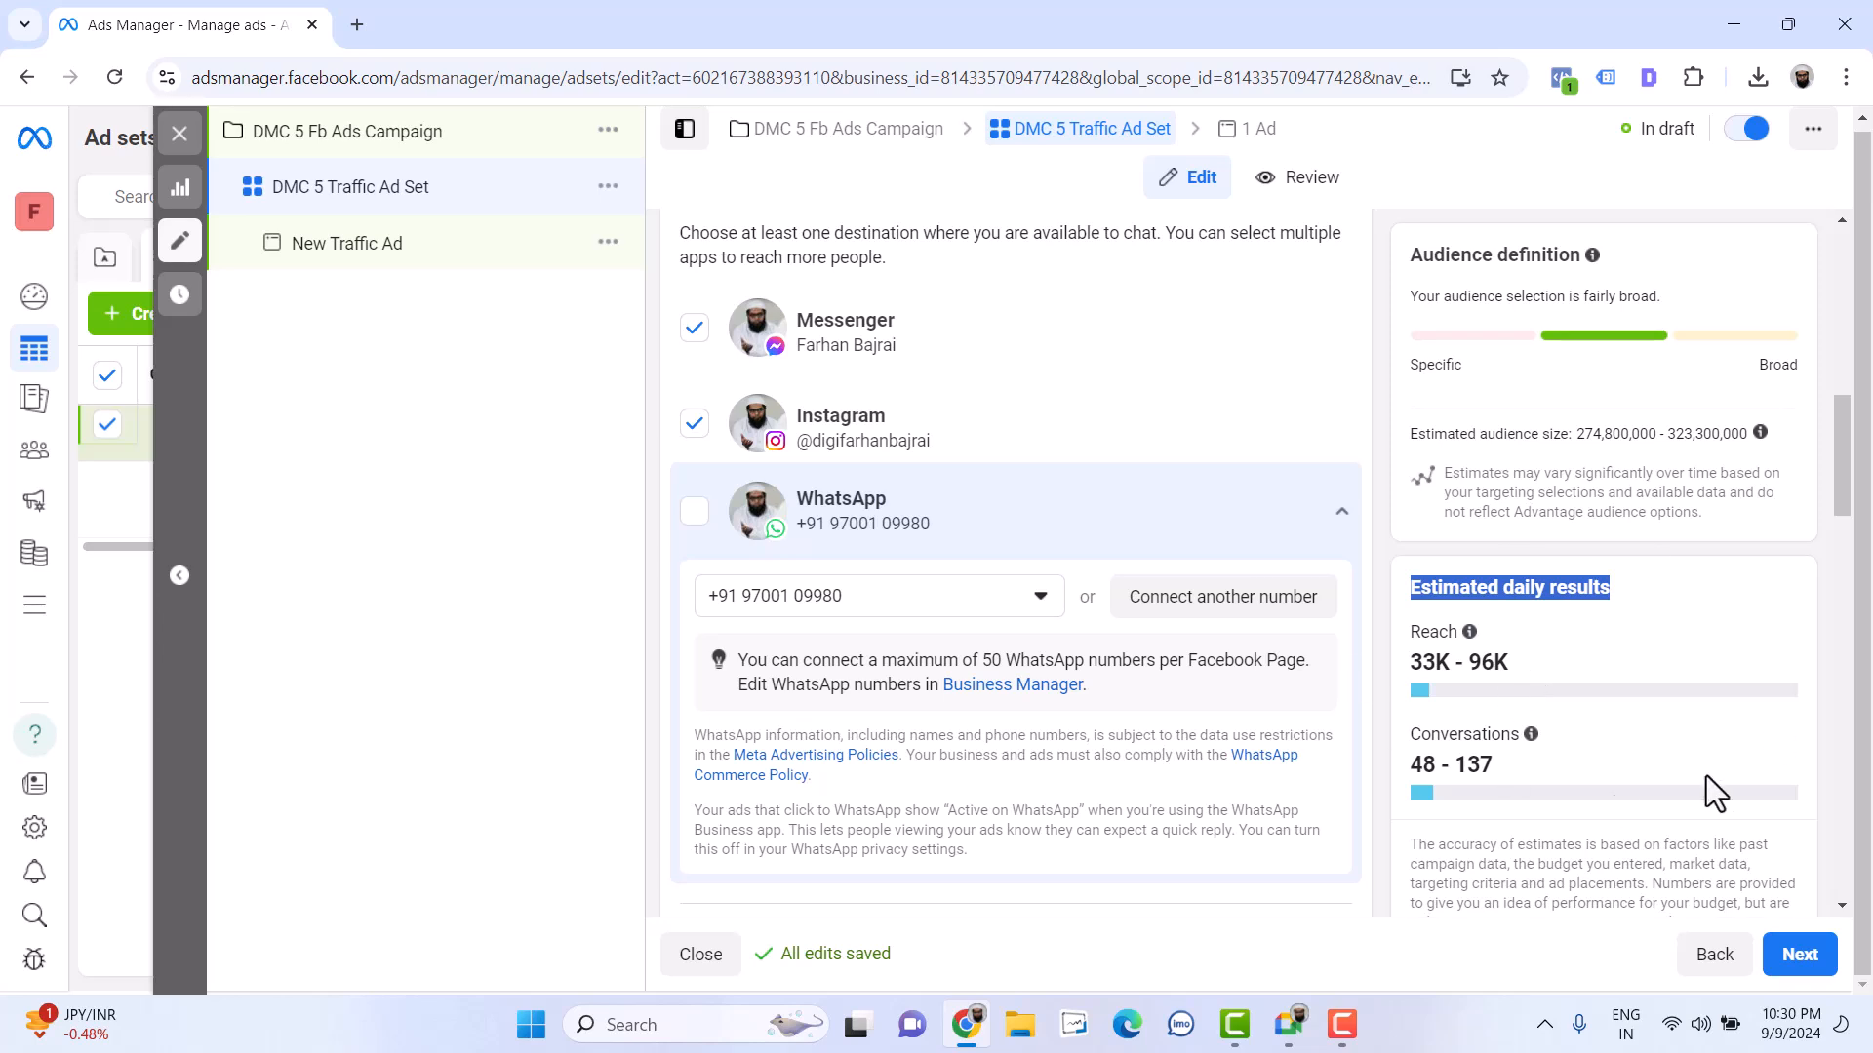
pyautogui.scroll(-3, 1034, 644)
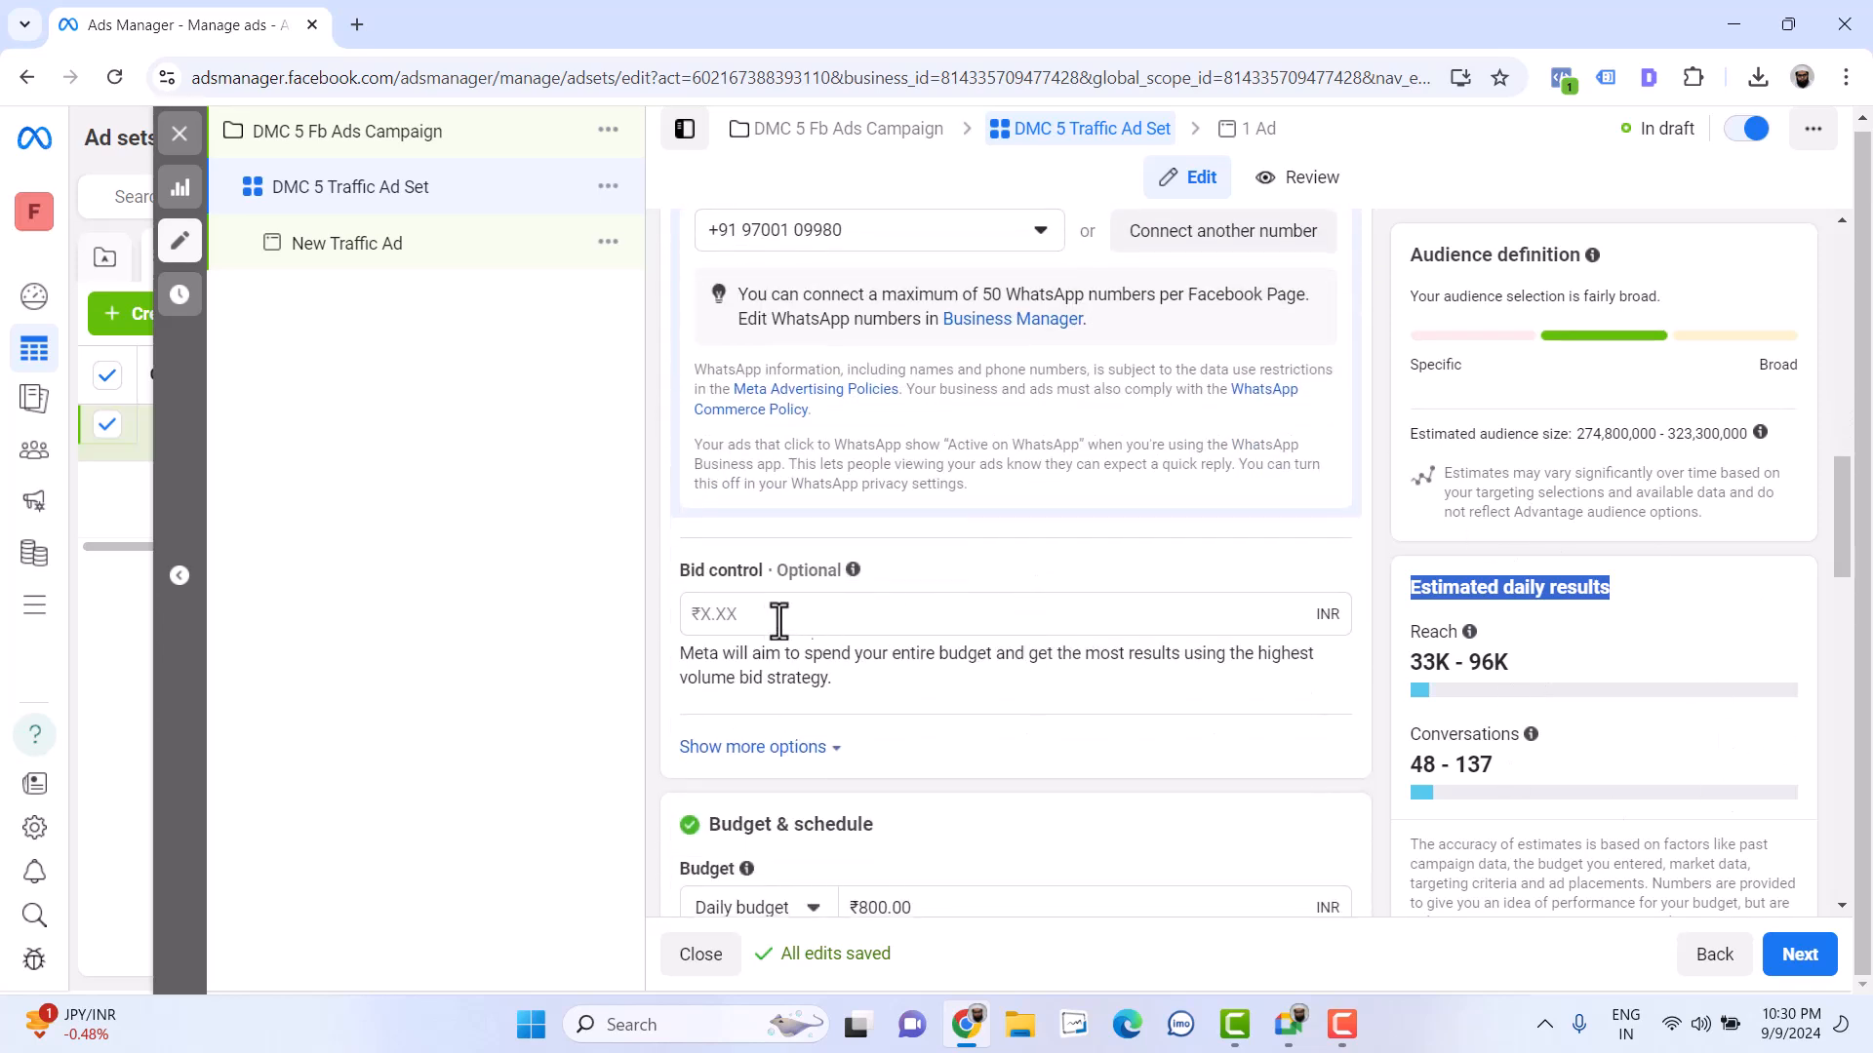
pyautogui.scroll(-2, 815, 624)
pyautogui.moveTo(854, 324)
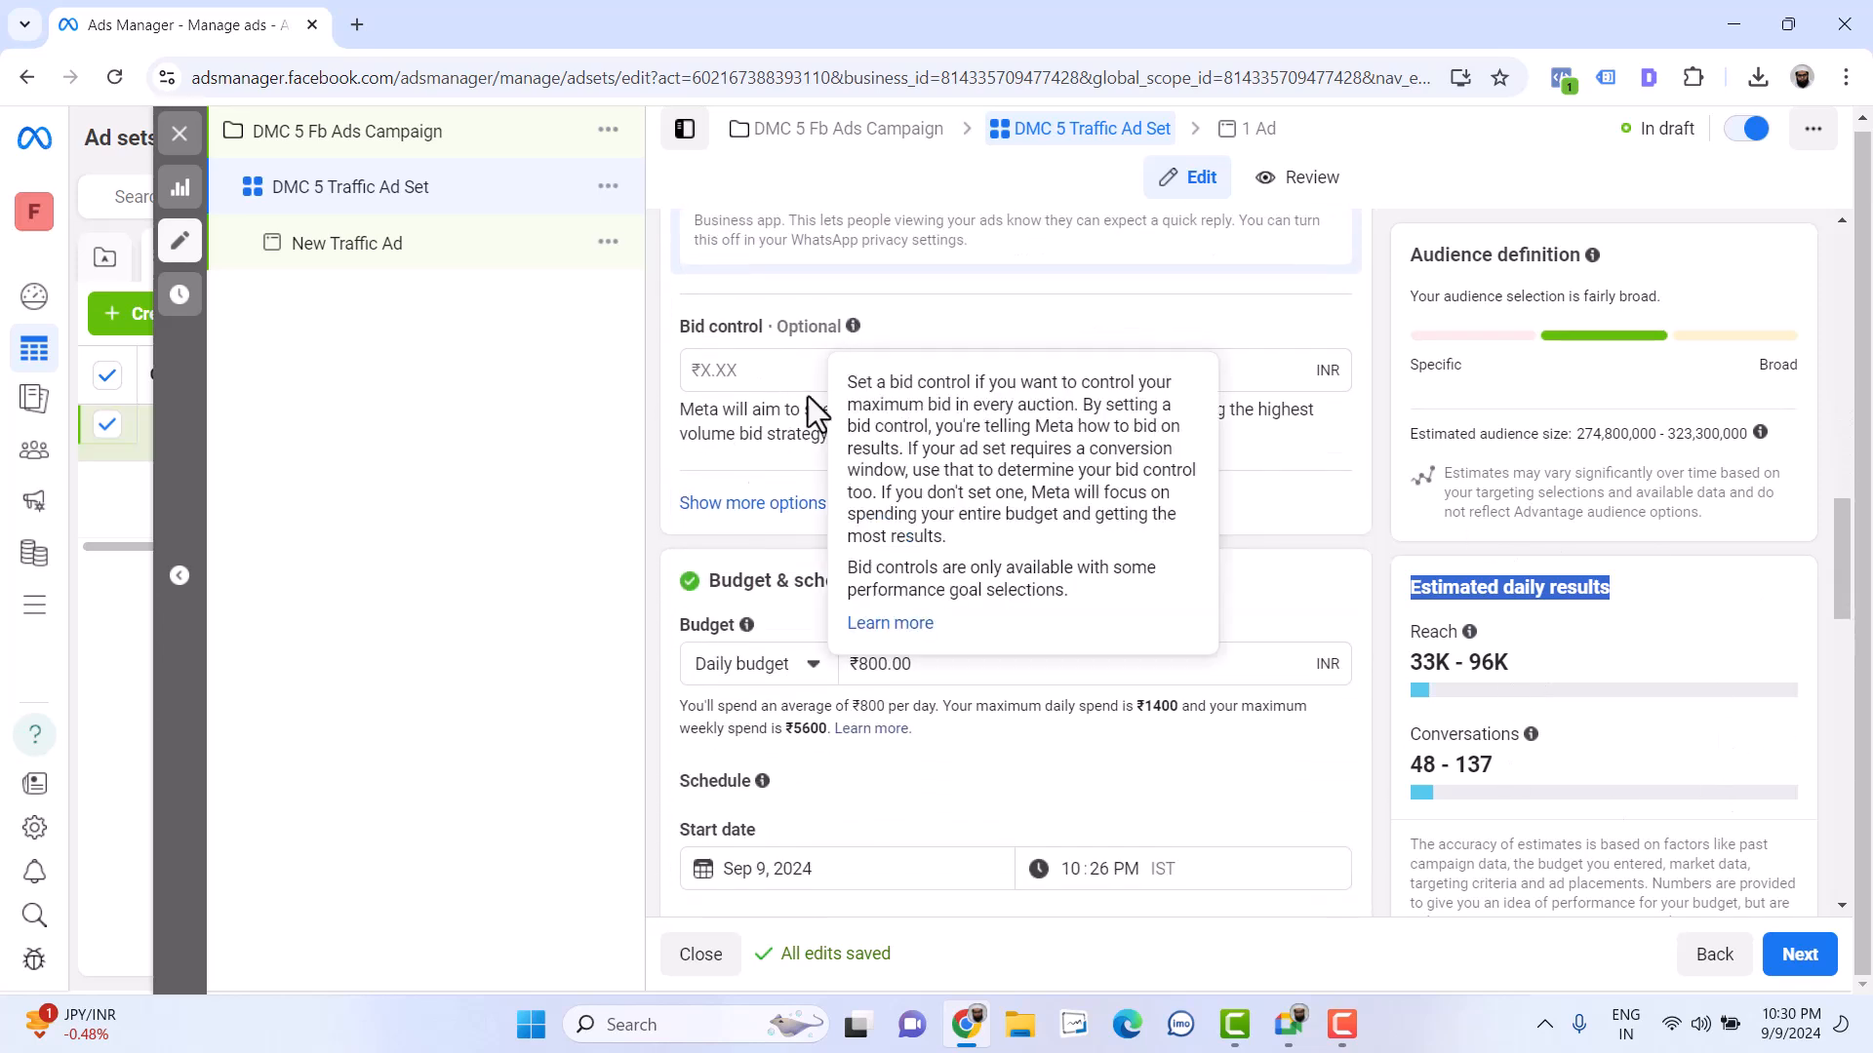
pyautogui.scroll(-1, 819, 576)
pyautogui.doubleClick(864, 548)
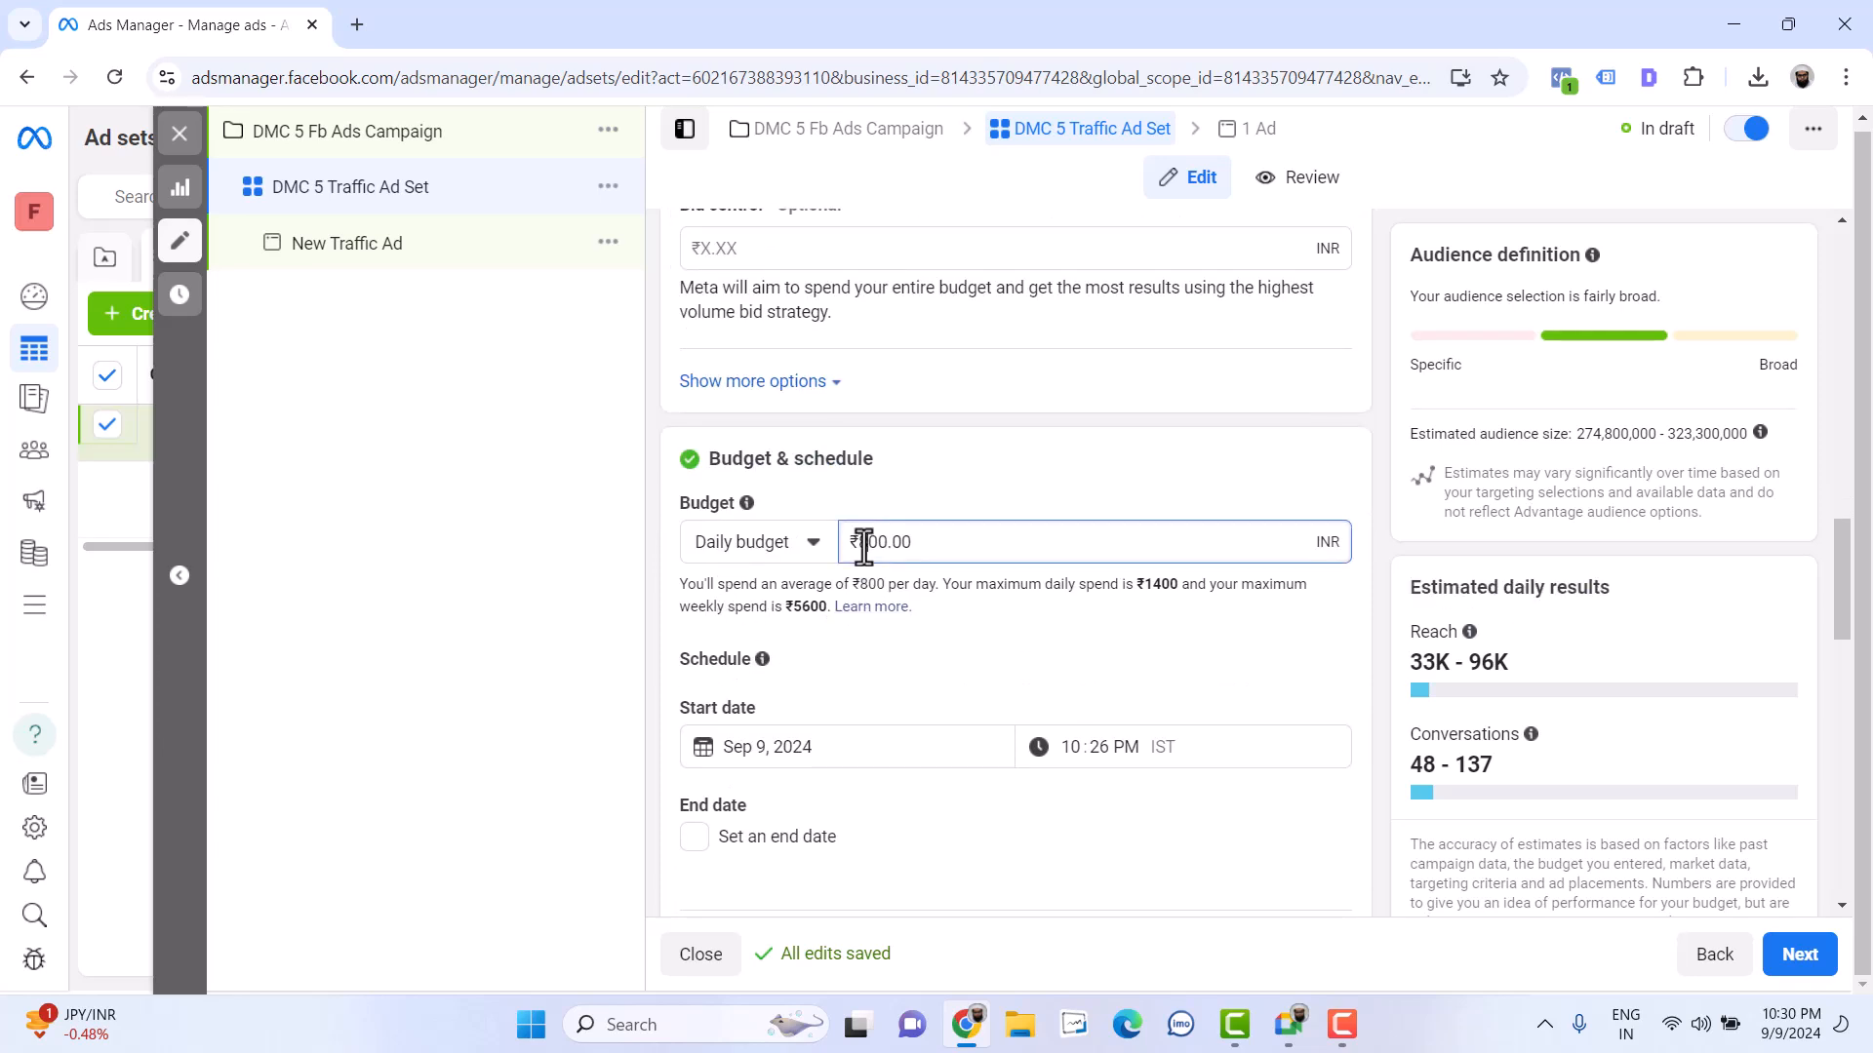
pyautogui.write('100.00')
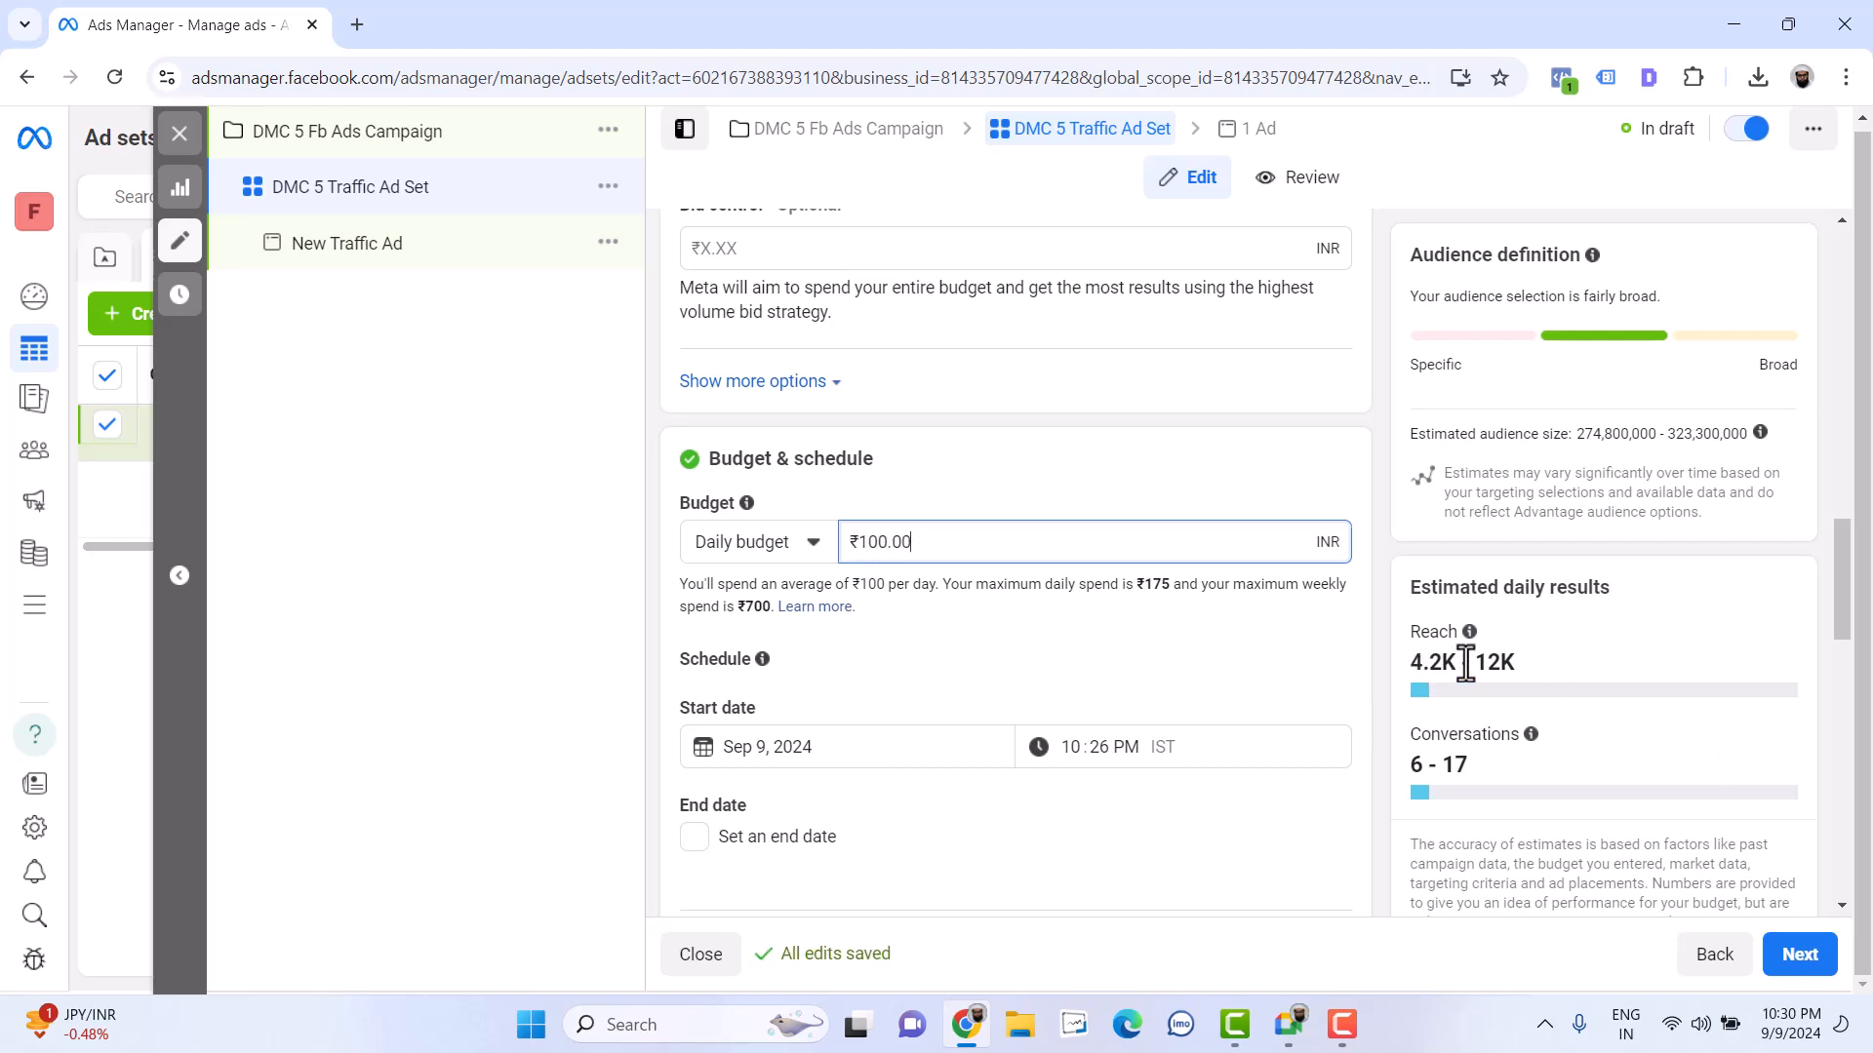
pyautogui.moveTo(1465, 760); pyautogui.dragTo(1458, 767)
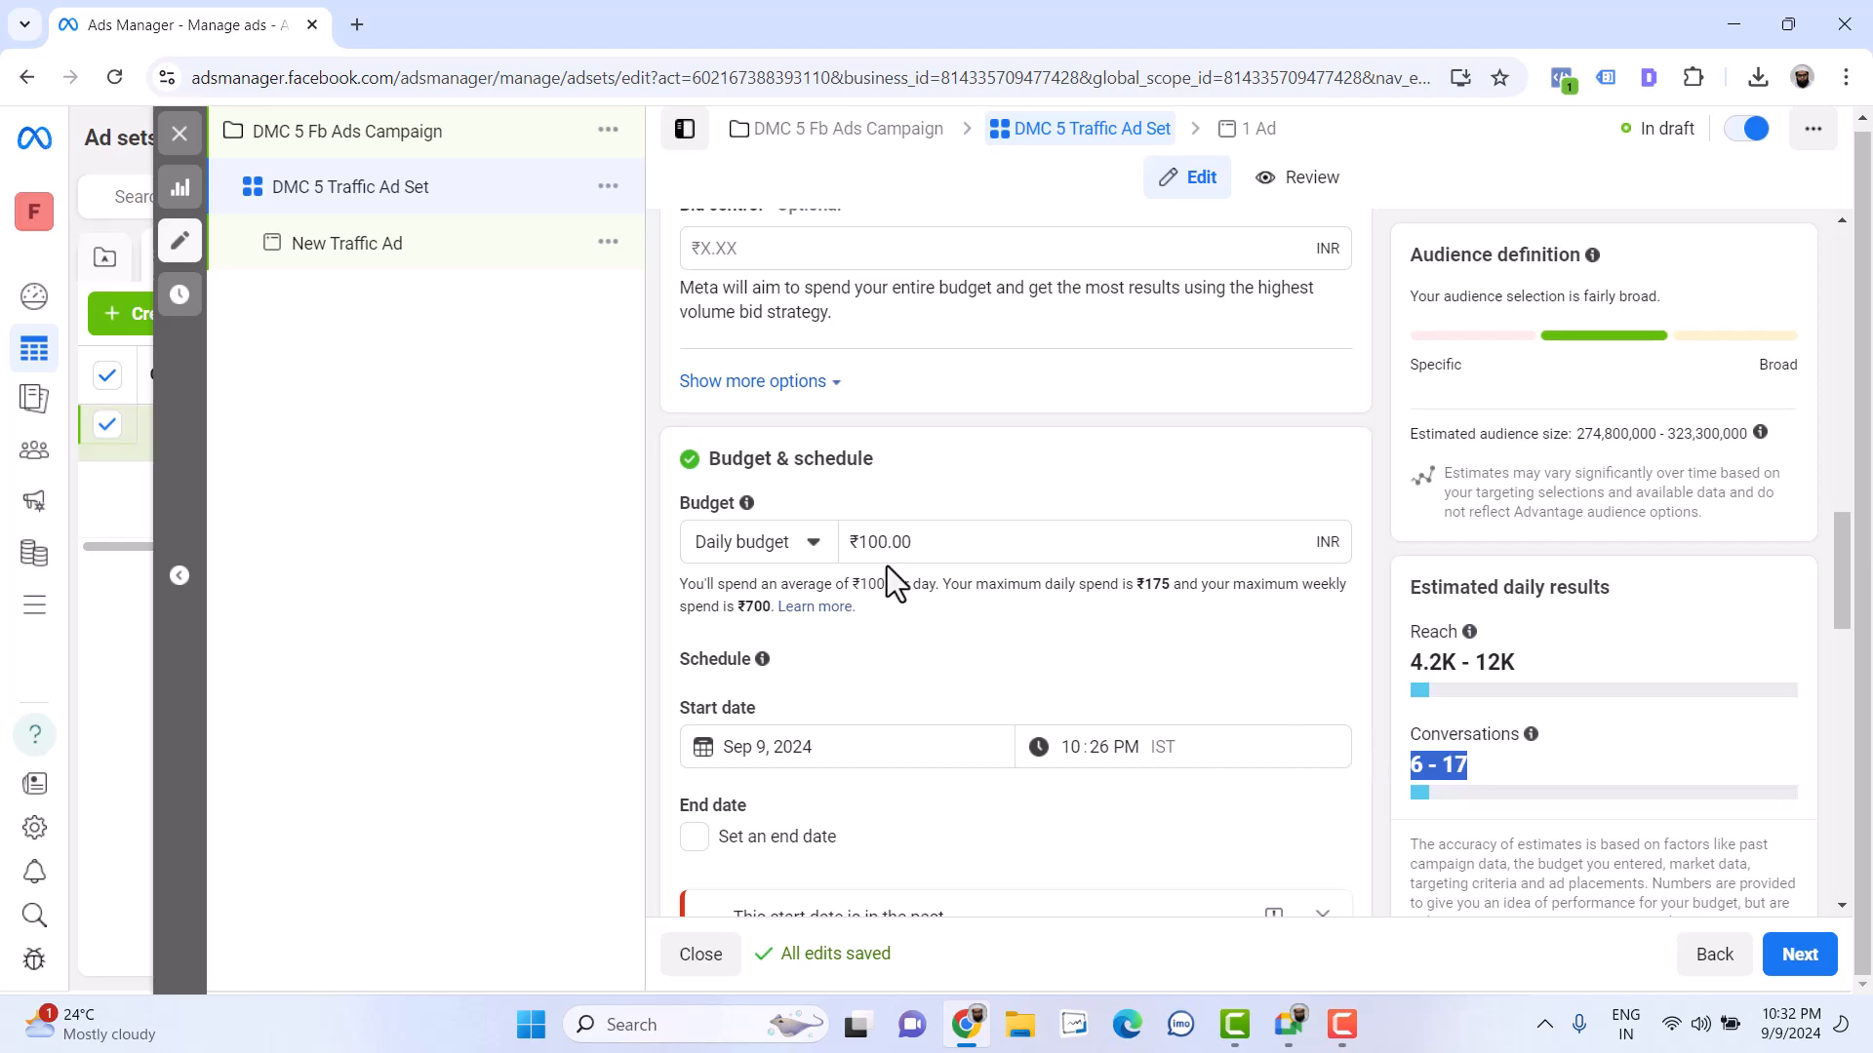
# Set the daily budget to ₹500, trying ₹5000 in between to compare the estimated daily results
pyautogui.click(865, 542)
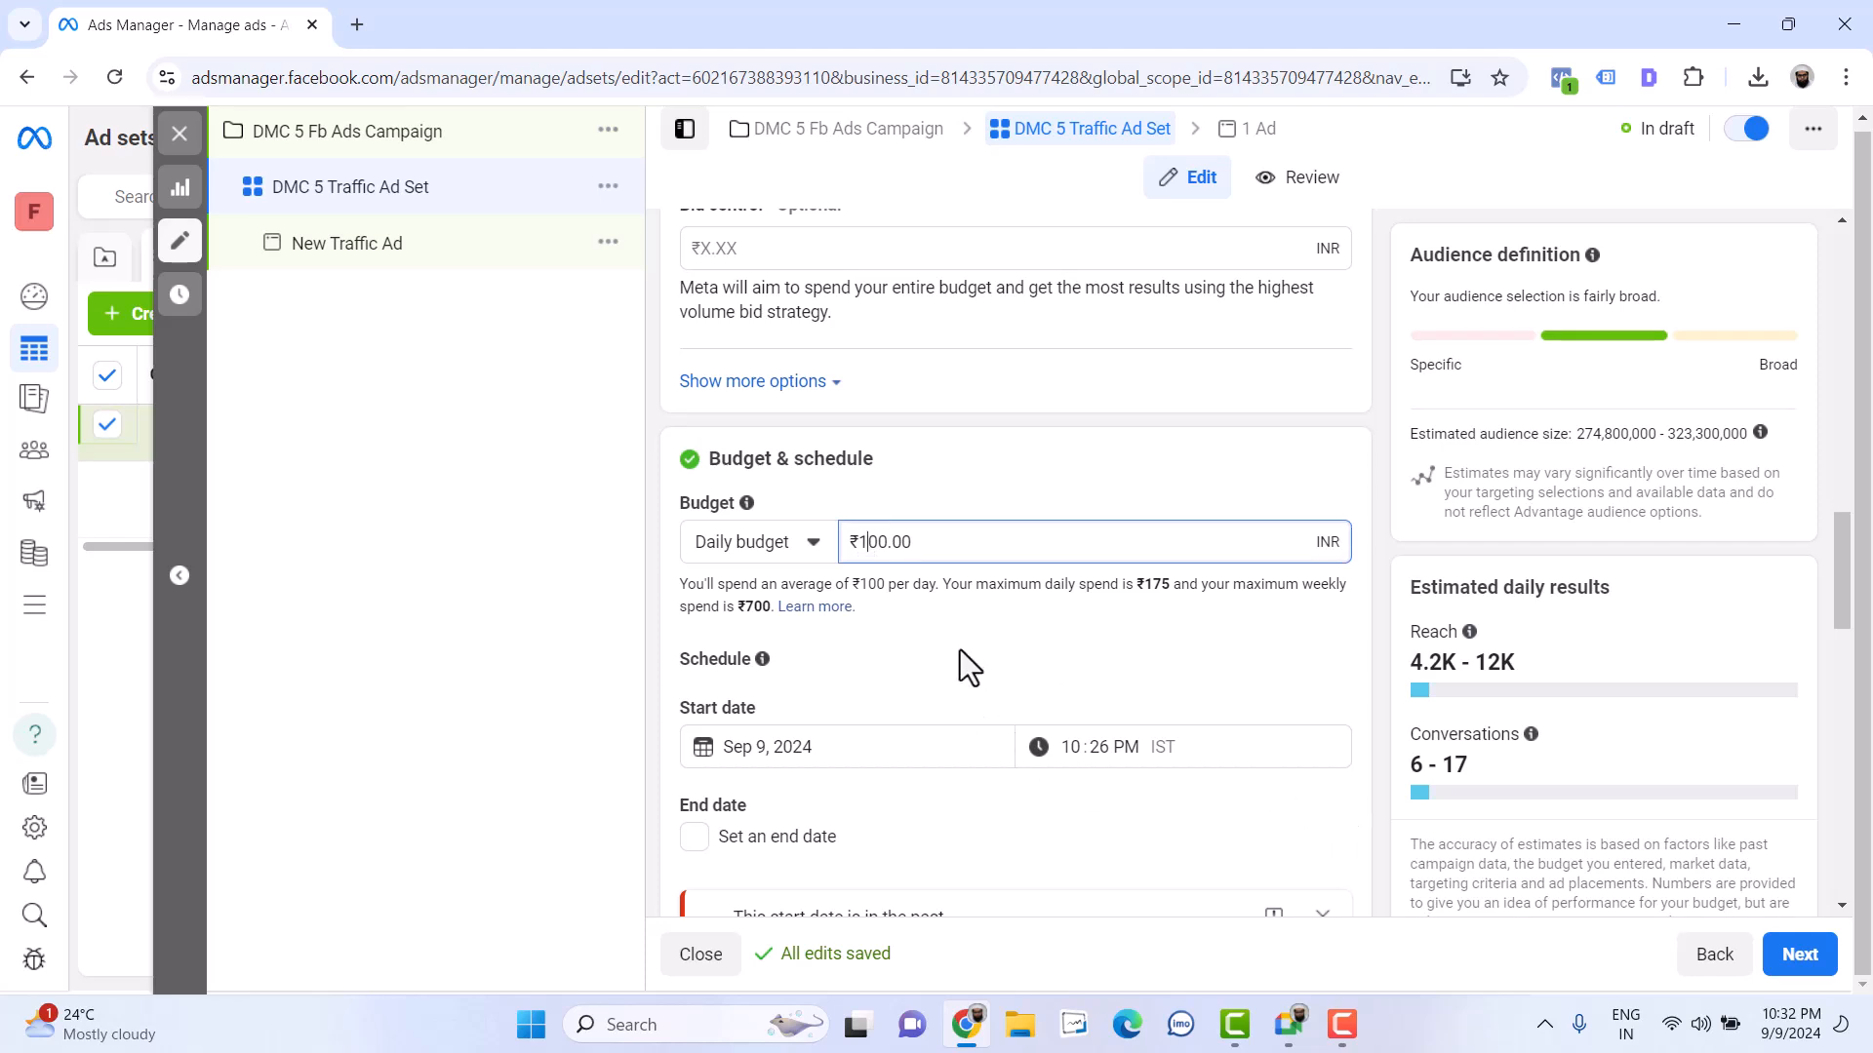
pyautogui.press('BackSpace')
pyautogui.write('5')
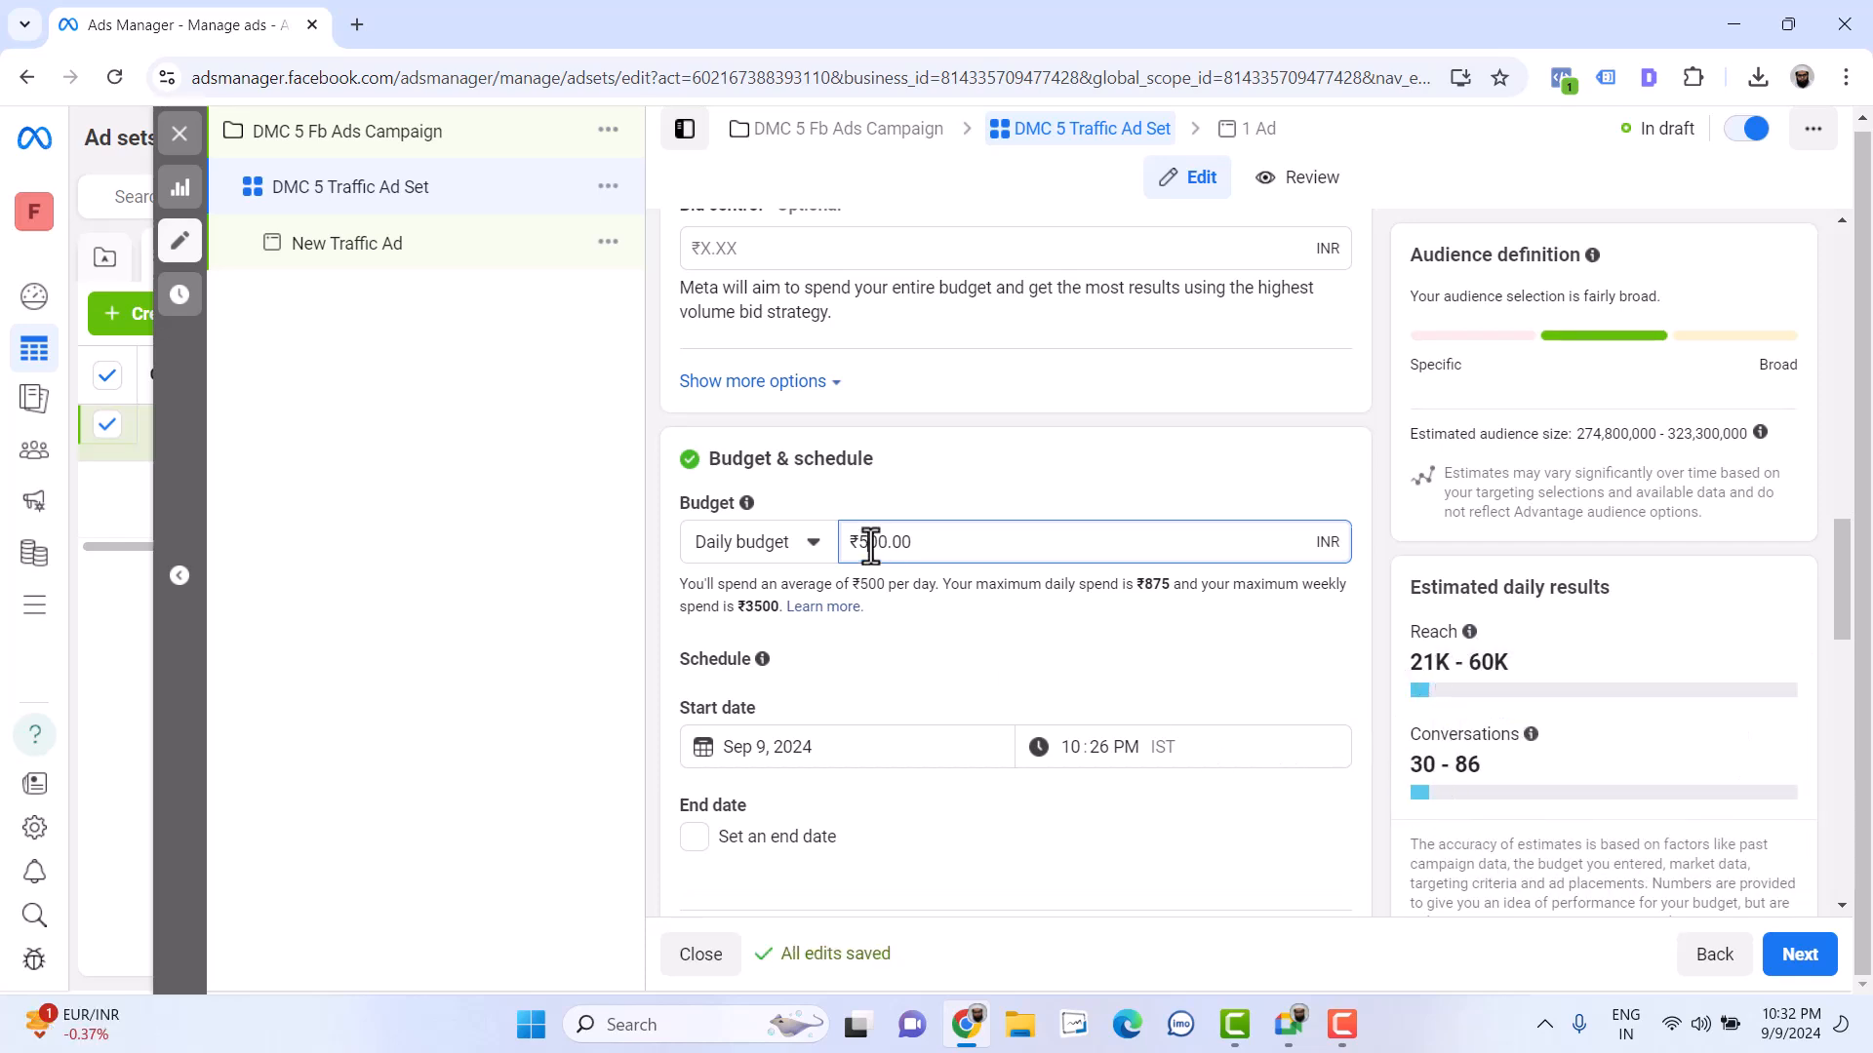
pyautogui.write('0')
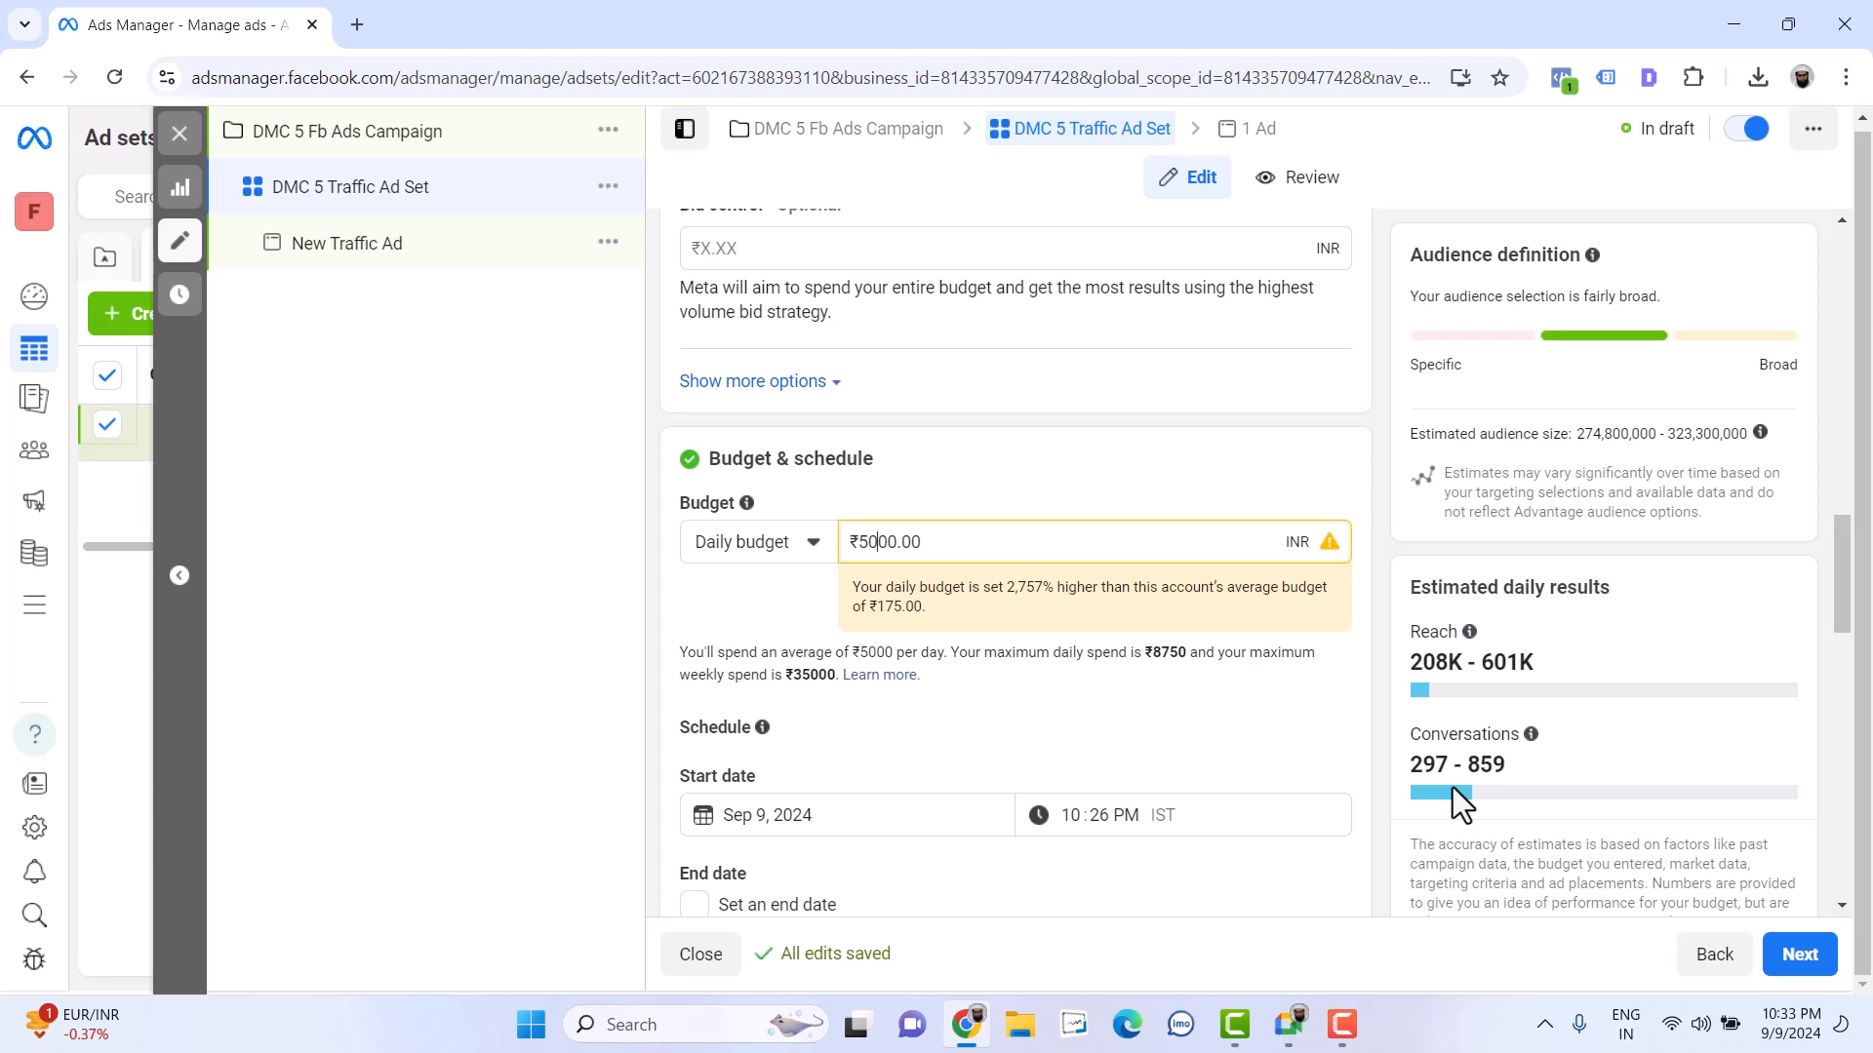
pyautogui.press('BackSpace')
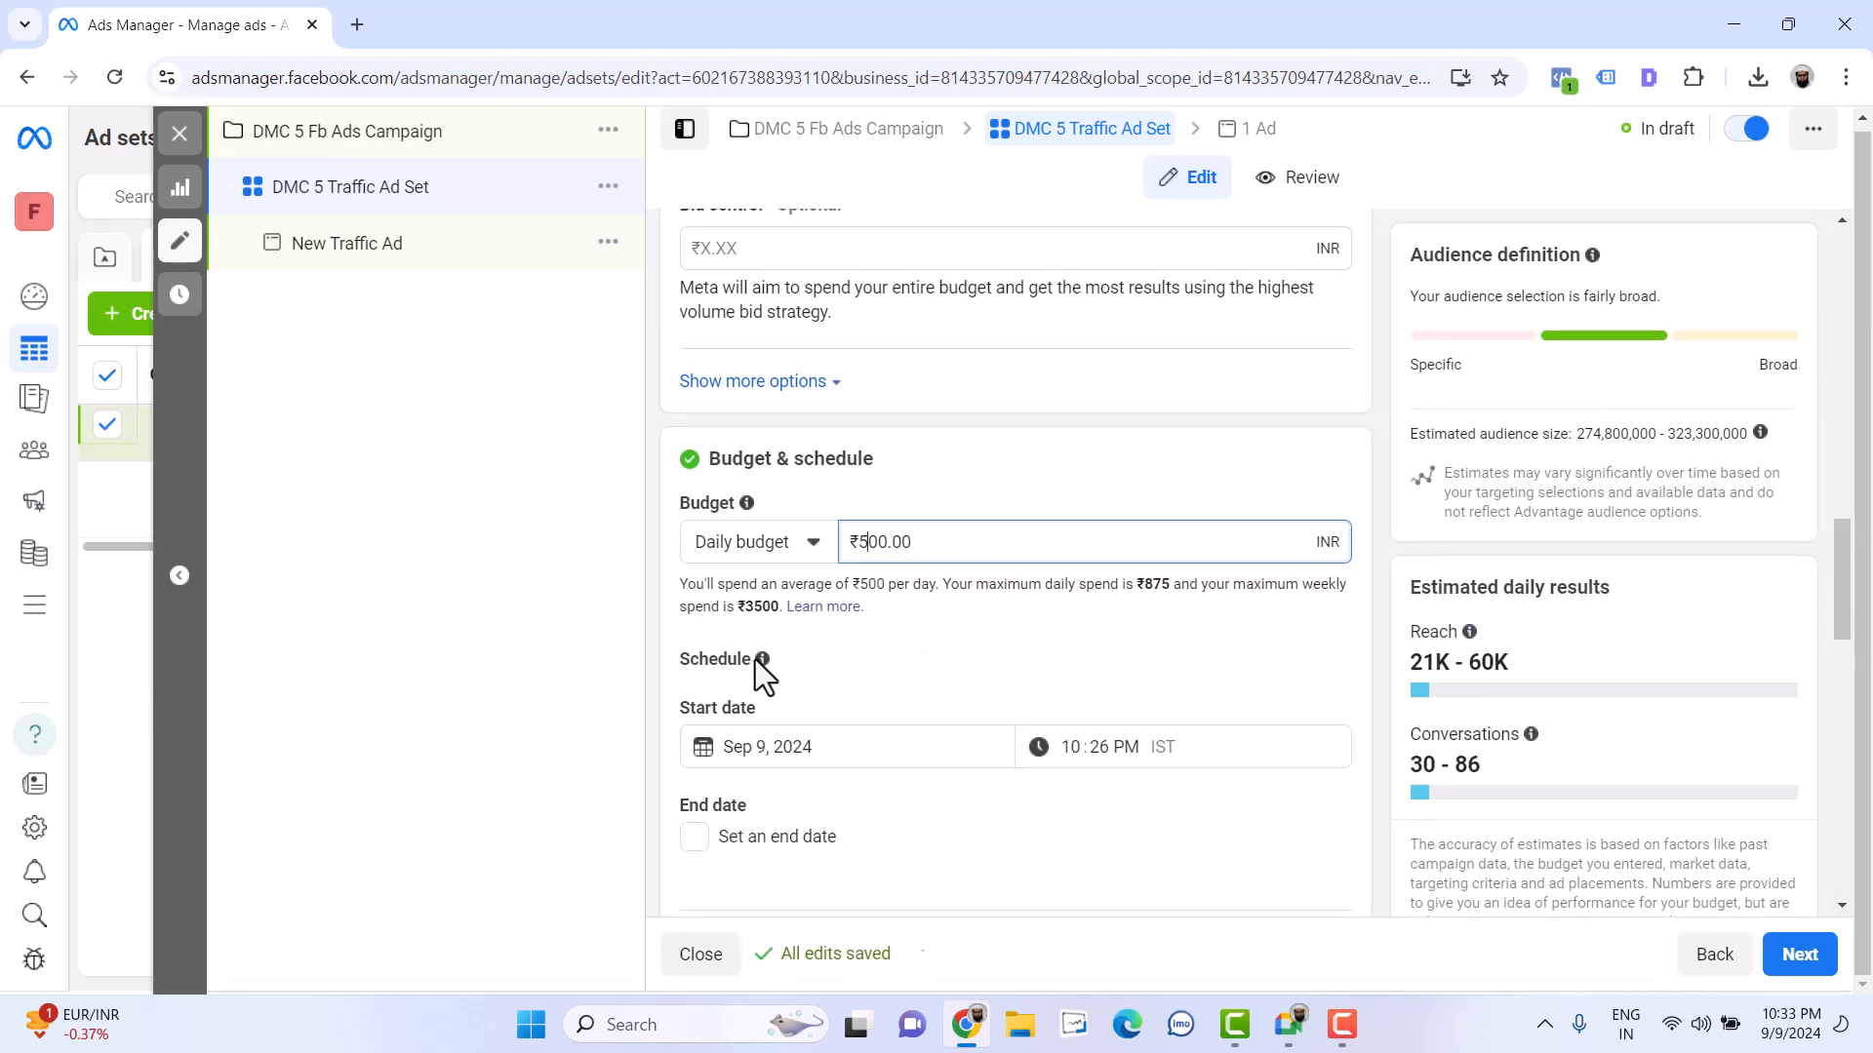
# Set the ad set schedule's start time to 10:45 PM on the same start date
pyautogui.moveTo(760, 660)
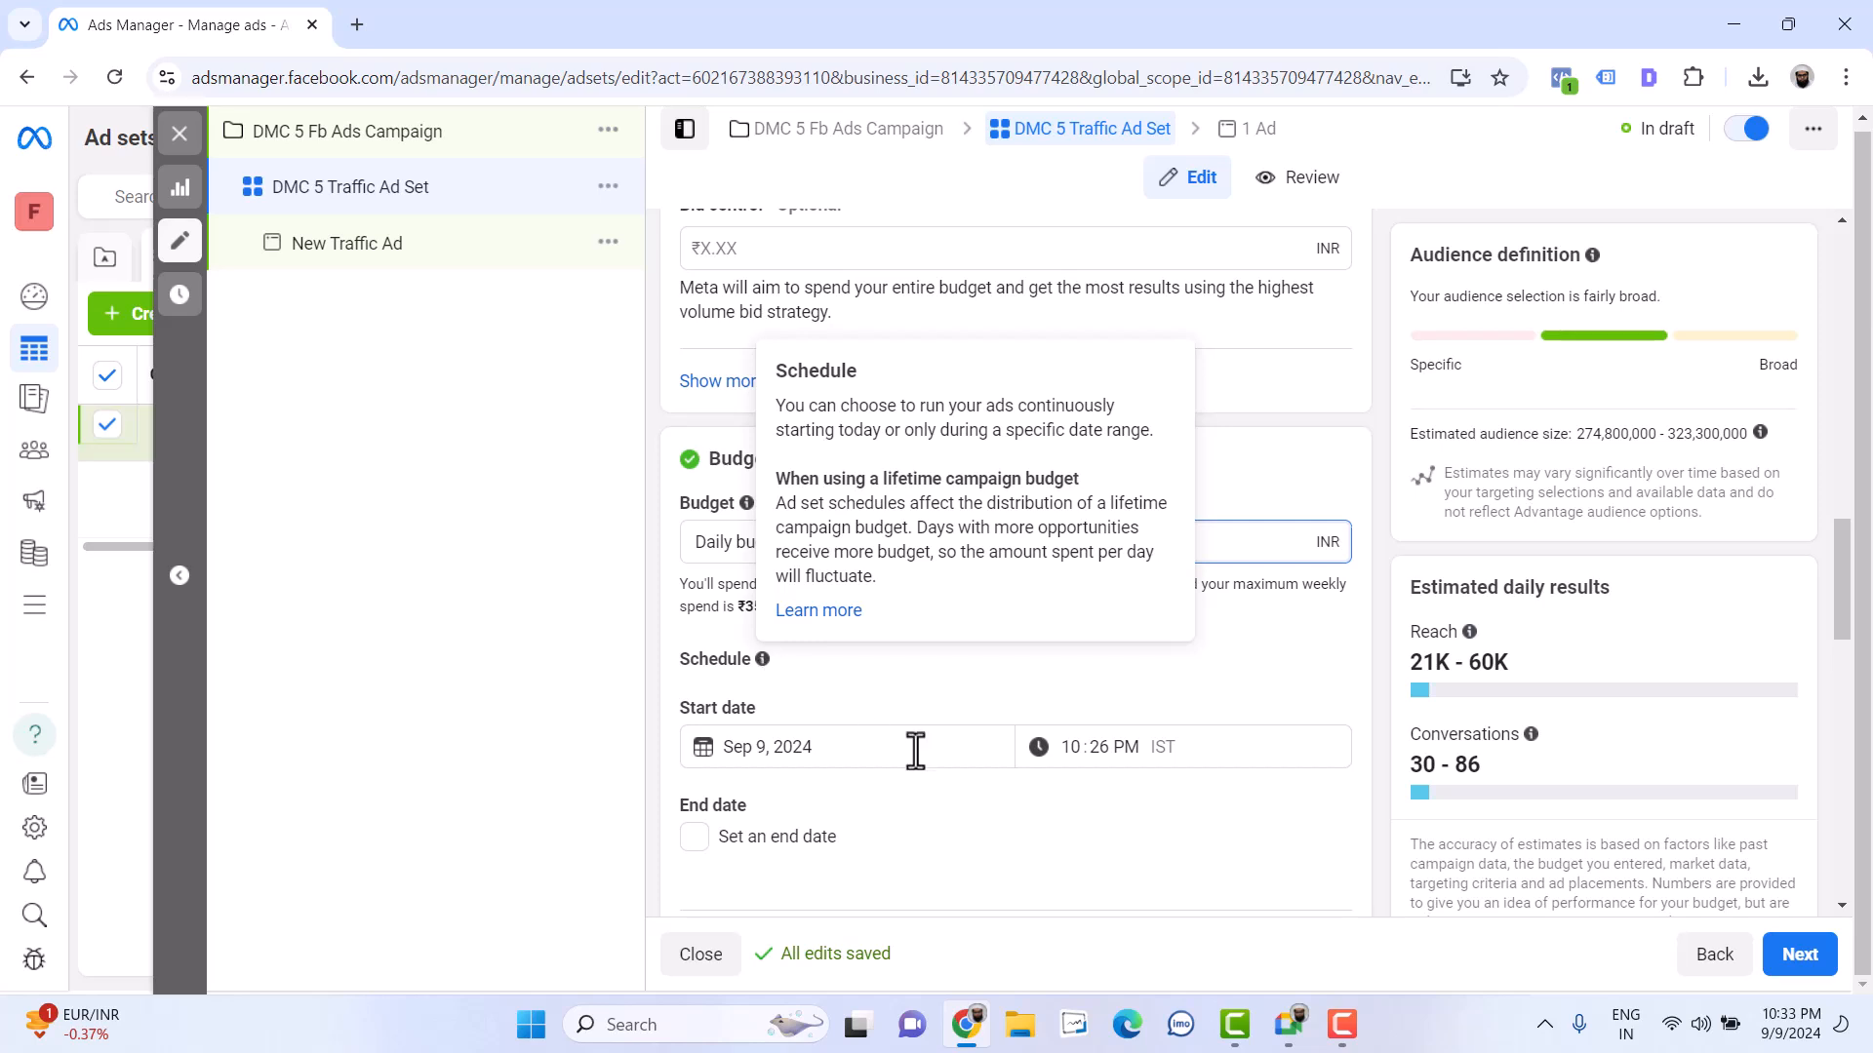
pyautogui.scroll(-1, 907, 747)
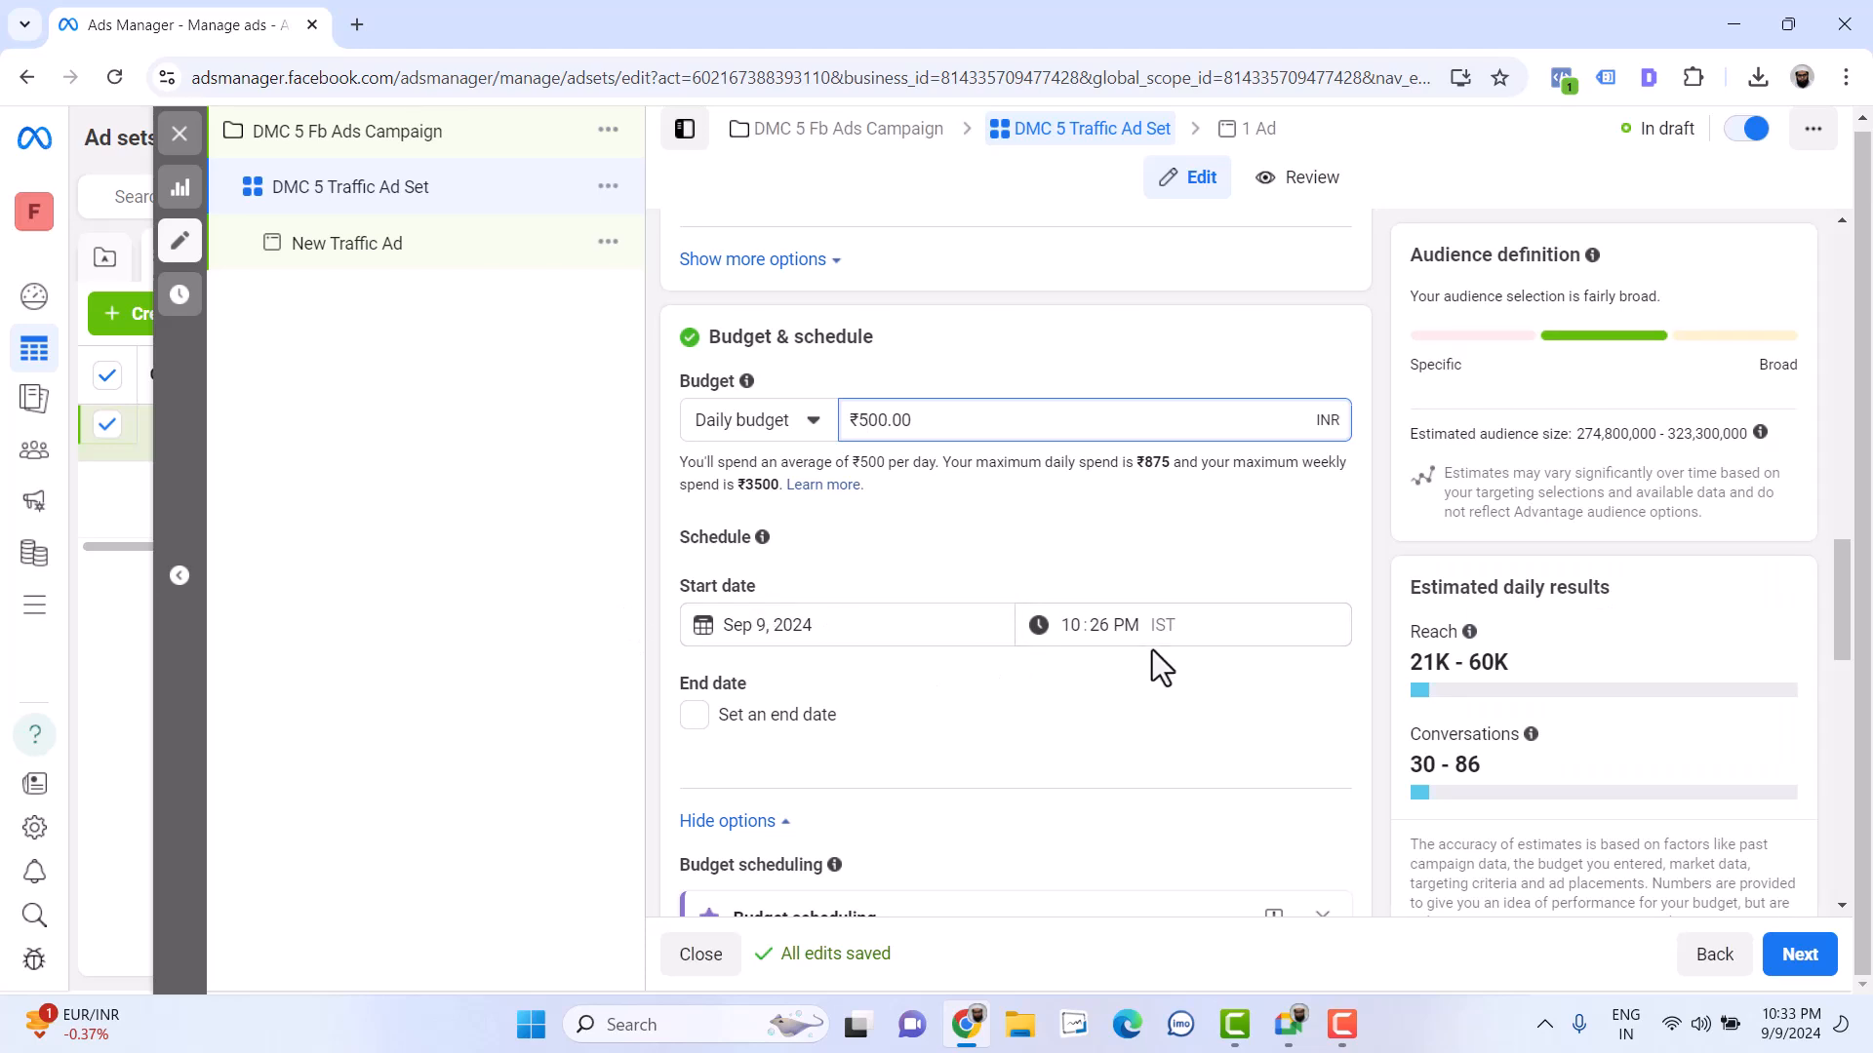
pyautogui.click(695, 718)
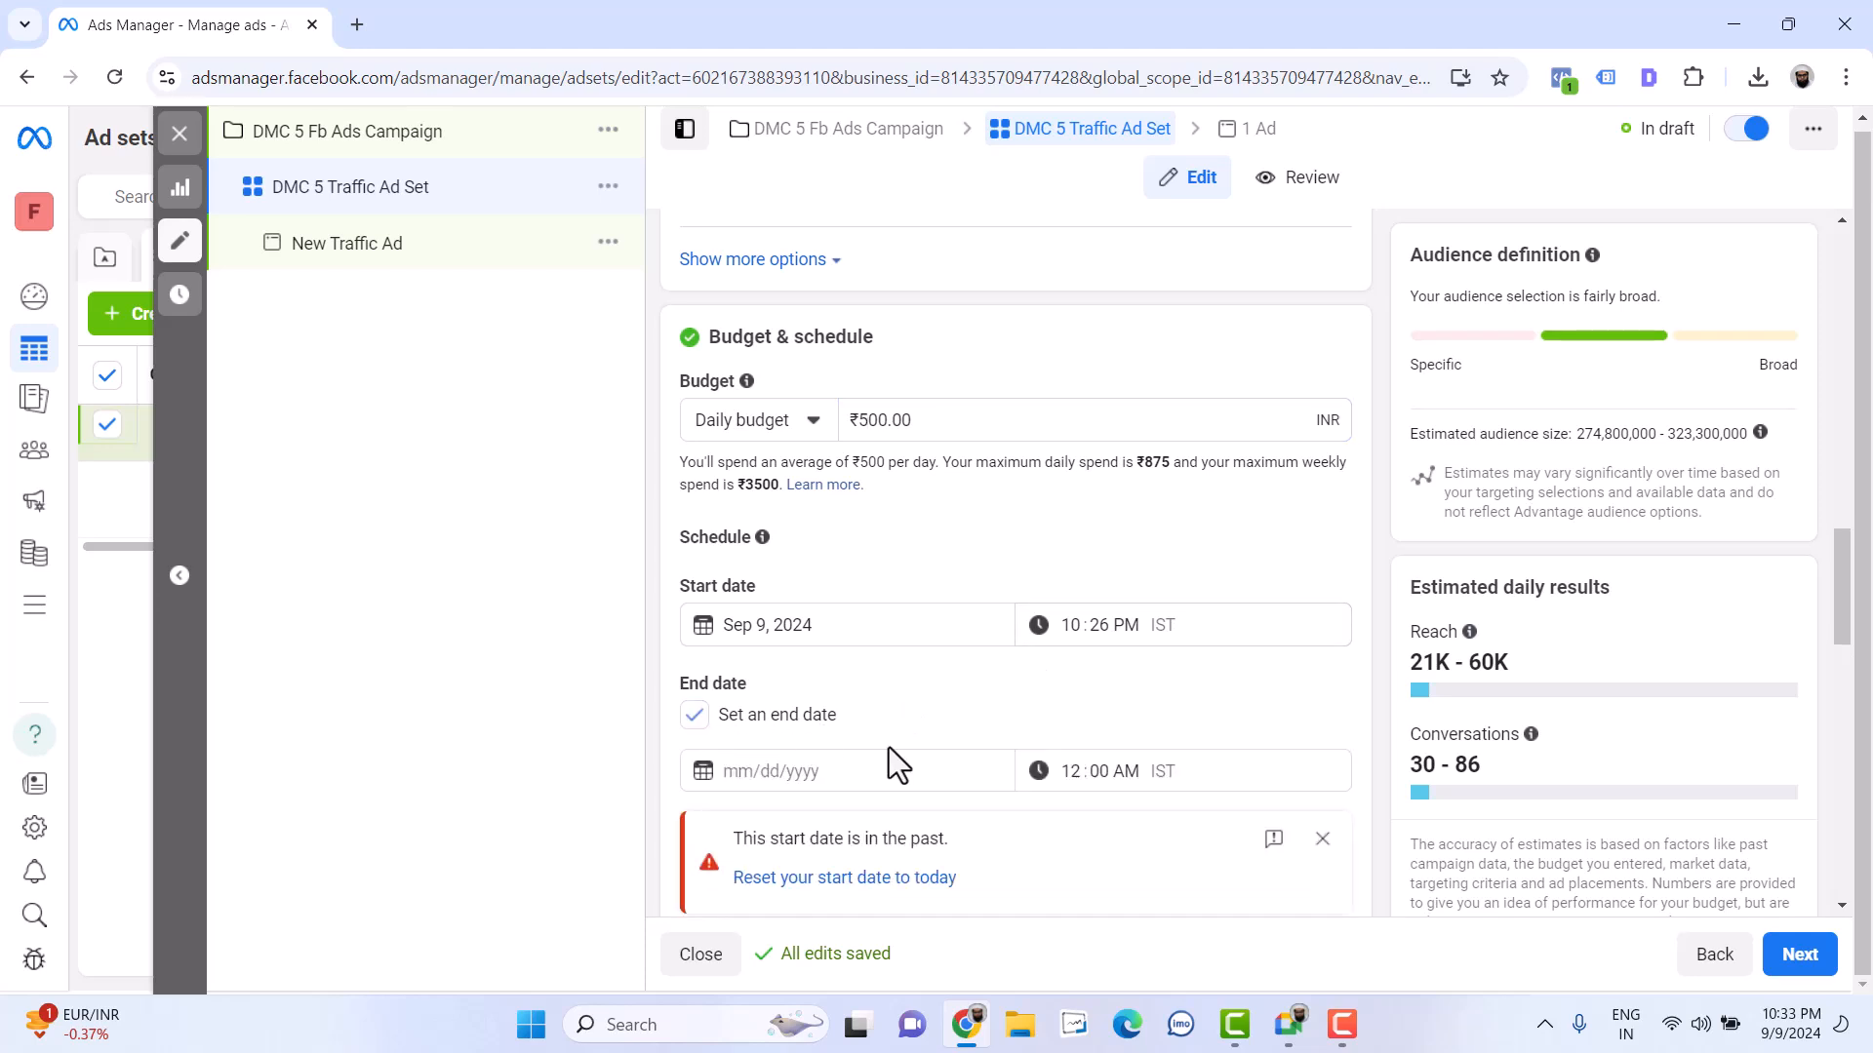
pyautogui.scroll(-1, 888, 748)
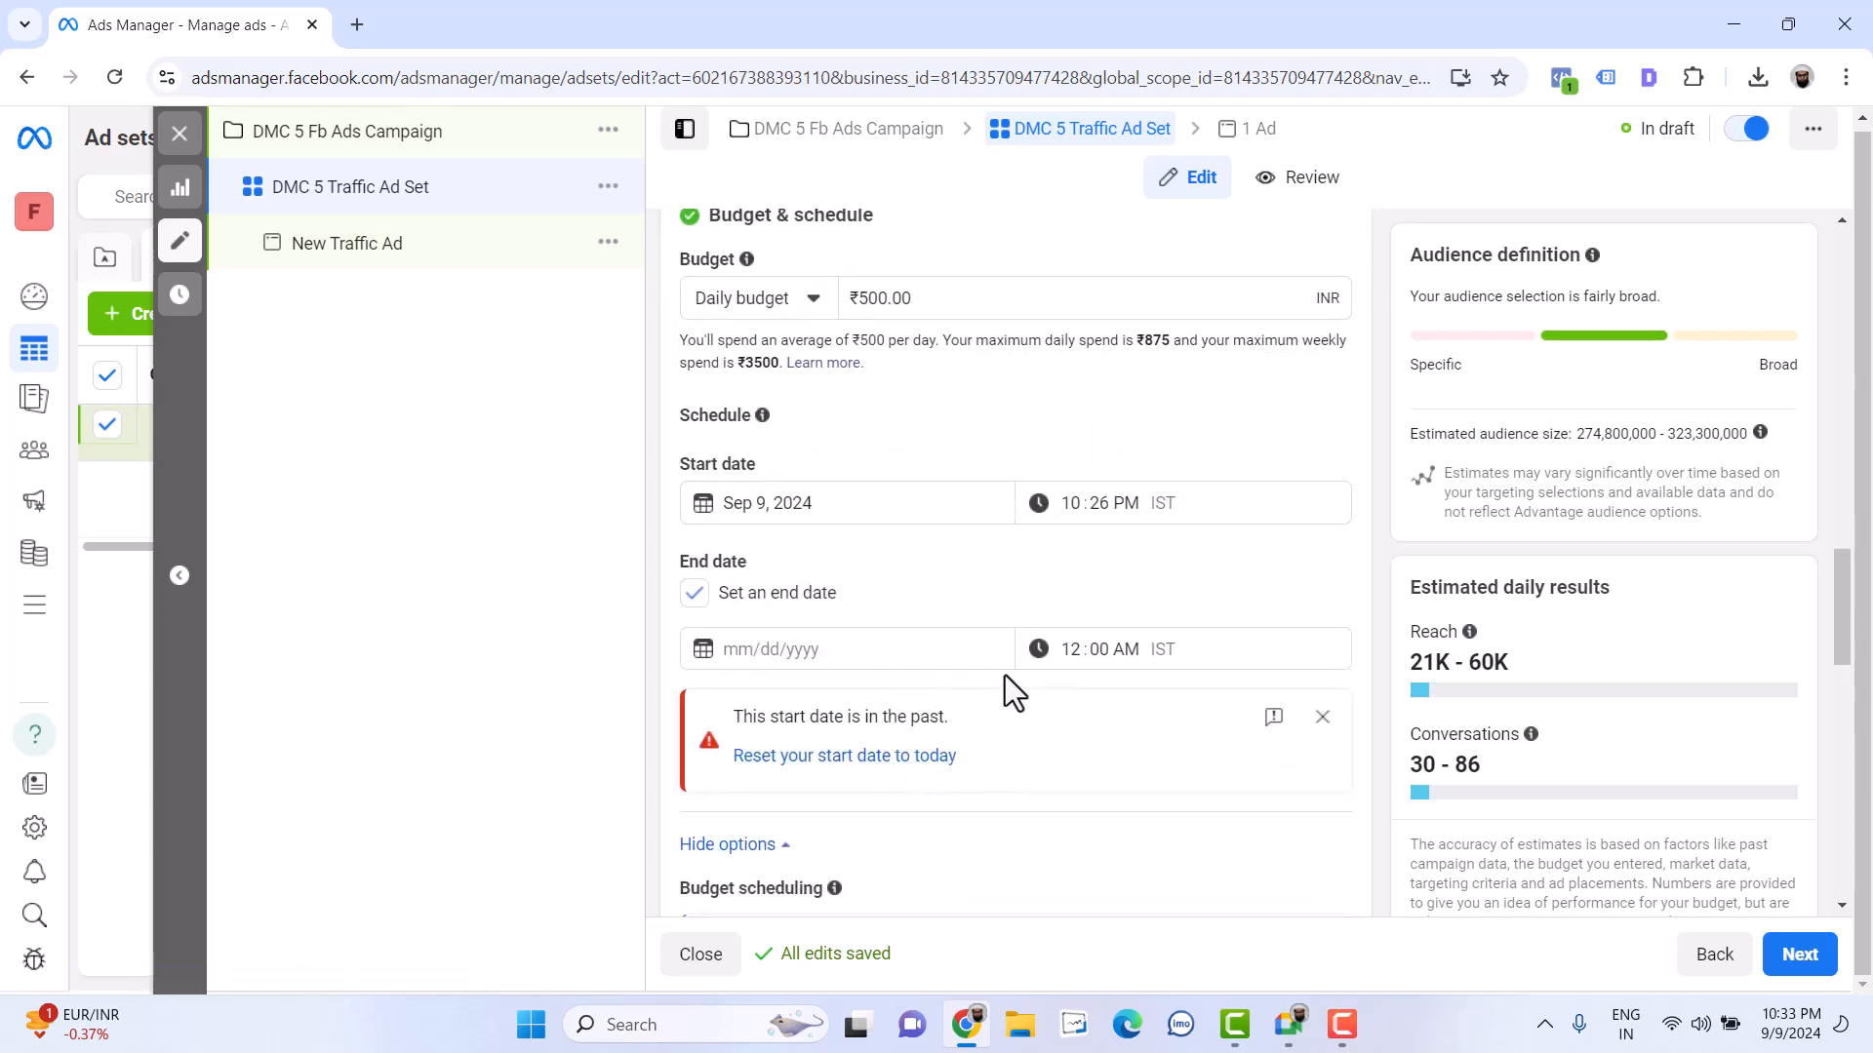
pyautogui.tripleClick(853, 719)
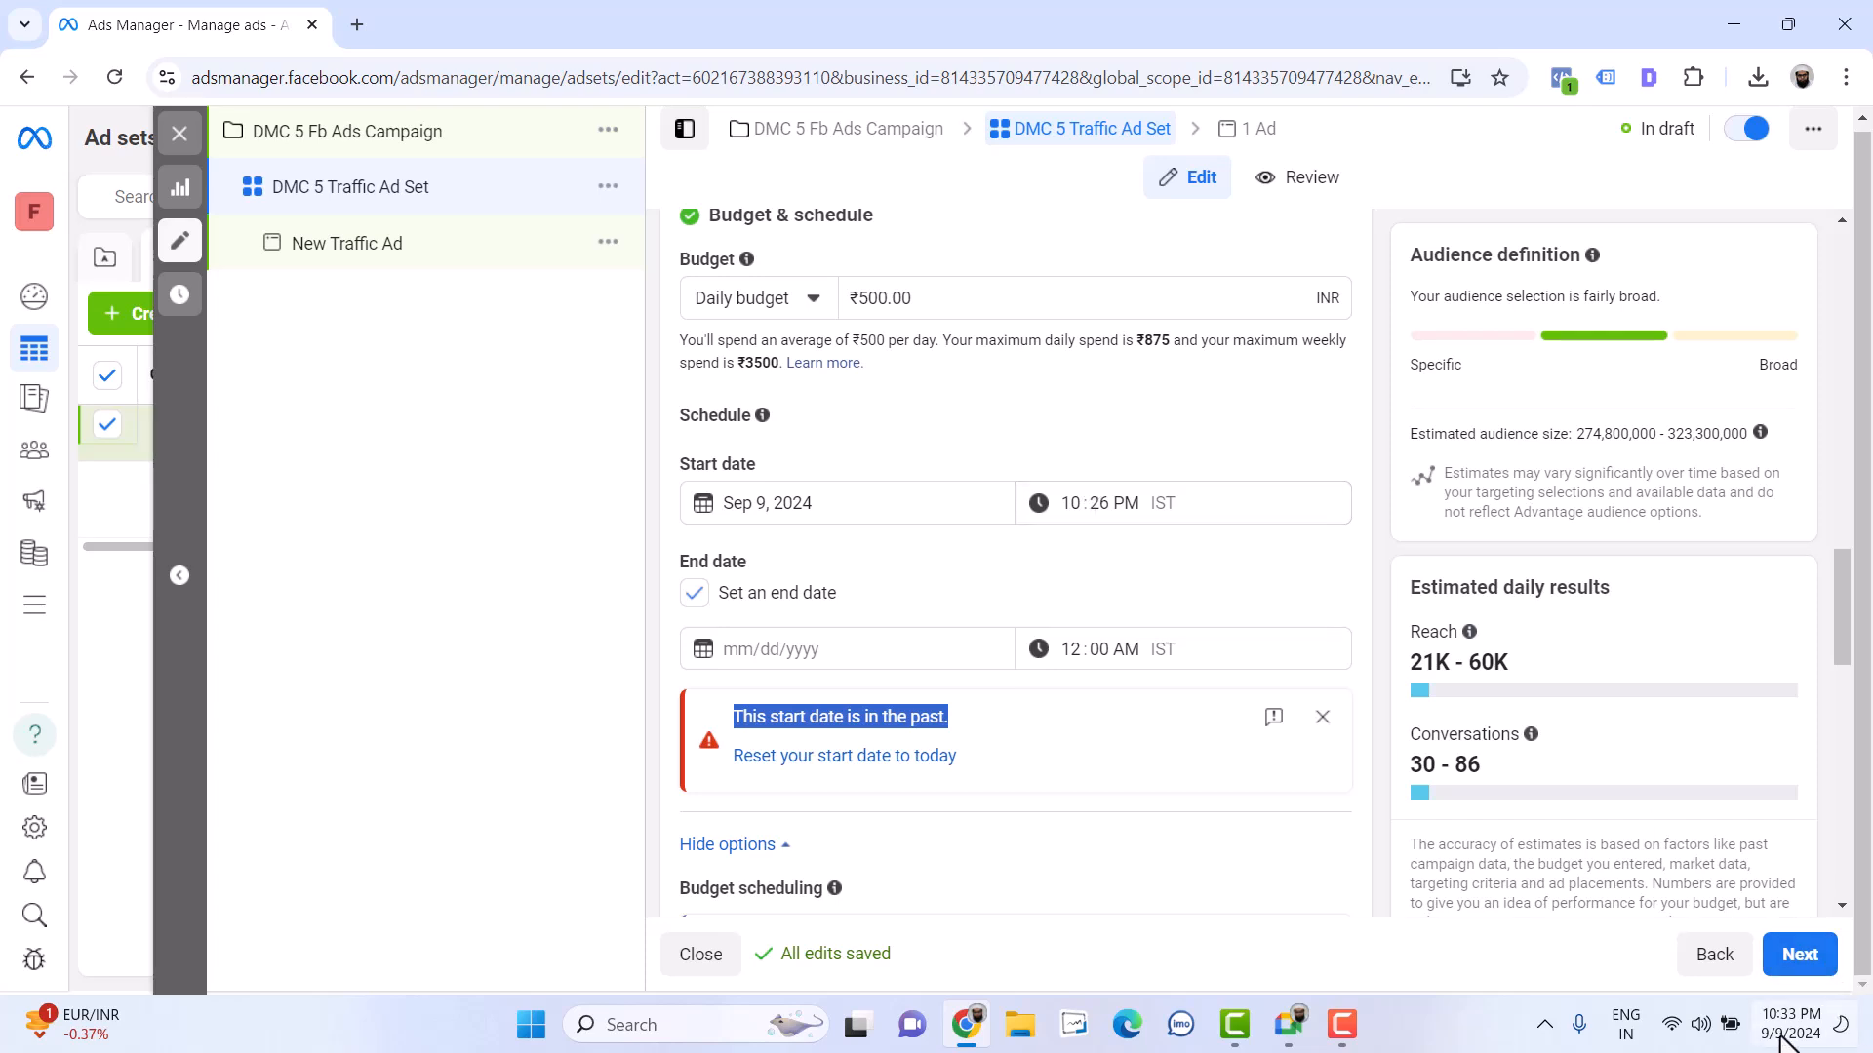
pyautogui.click(1100, 506)
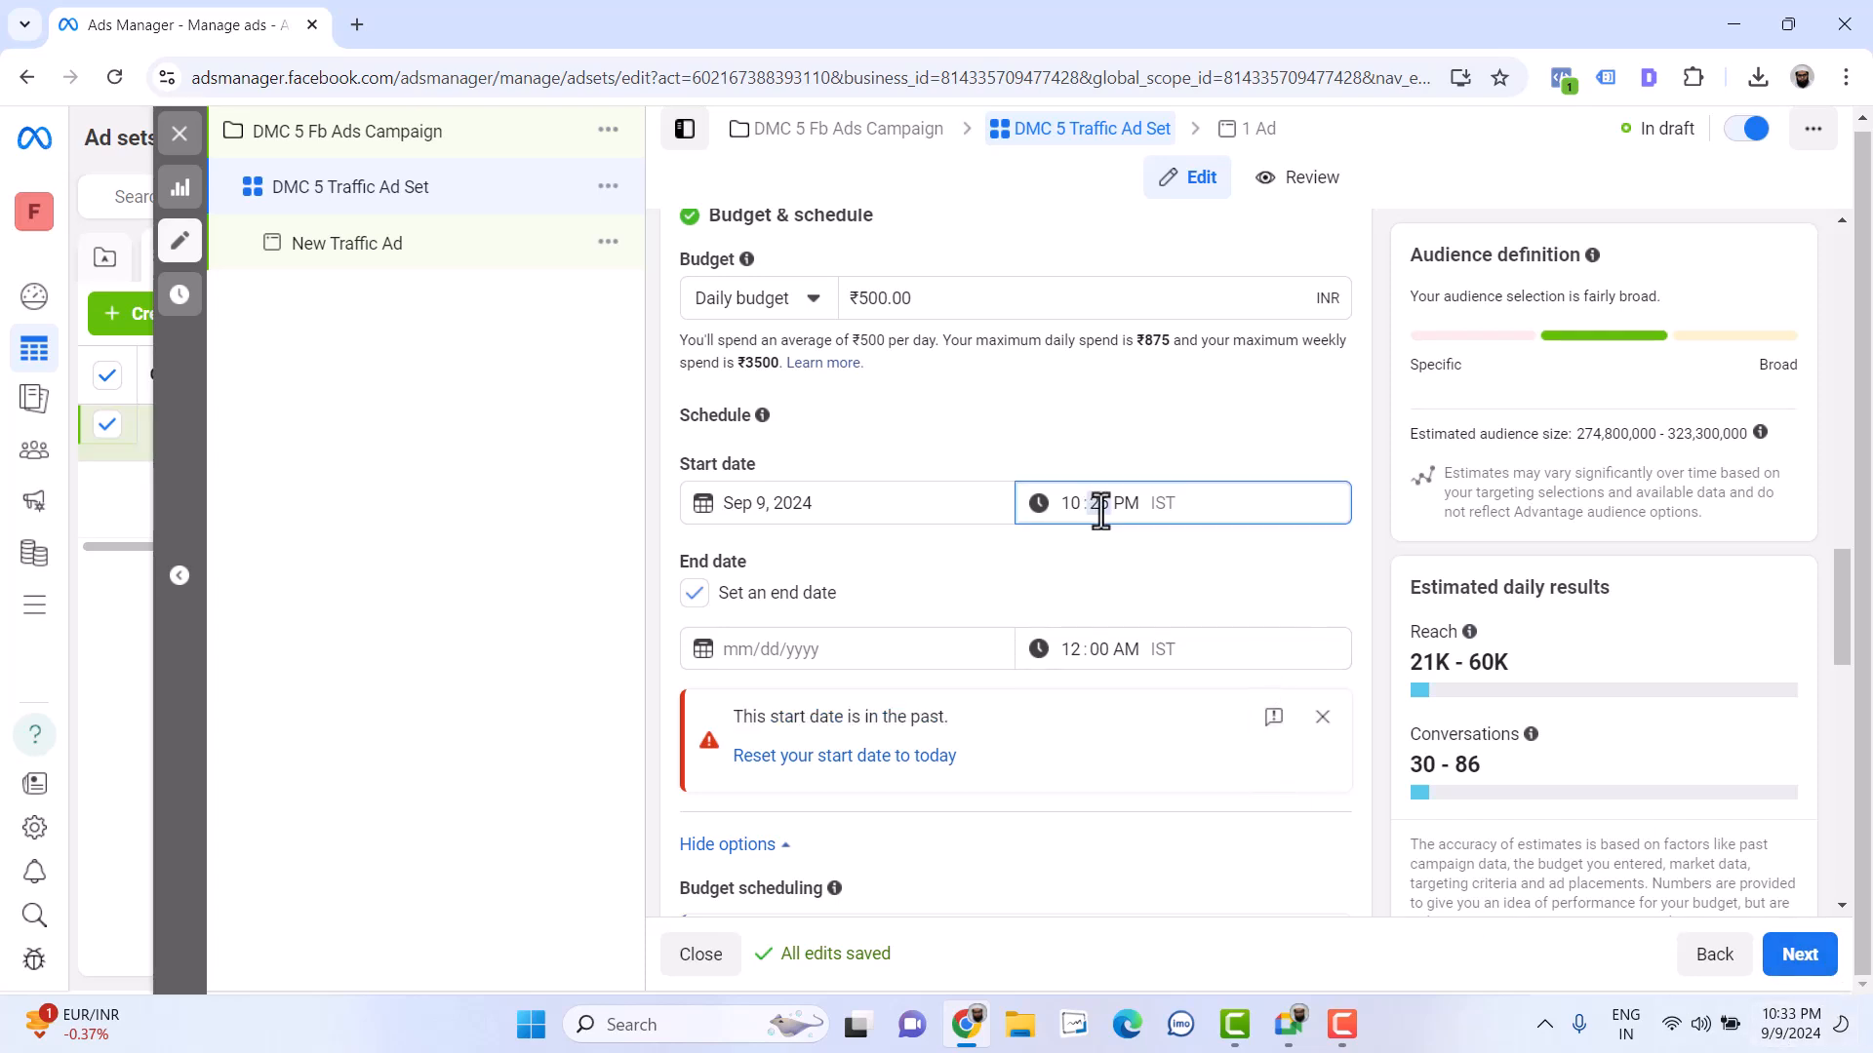
pyautogui.write('45')
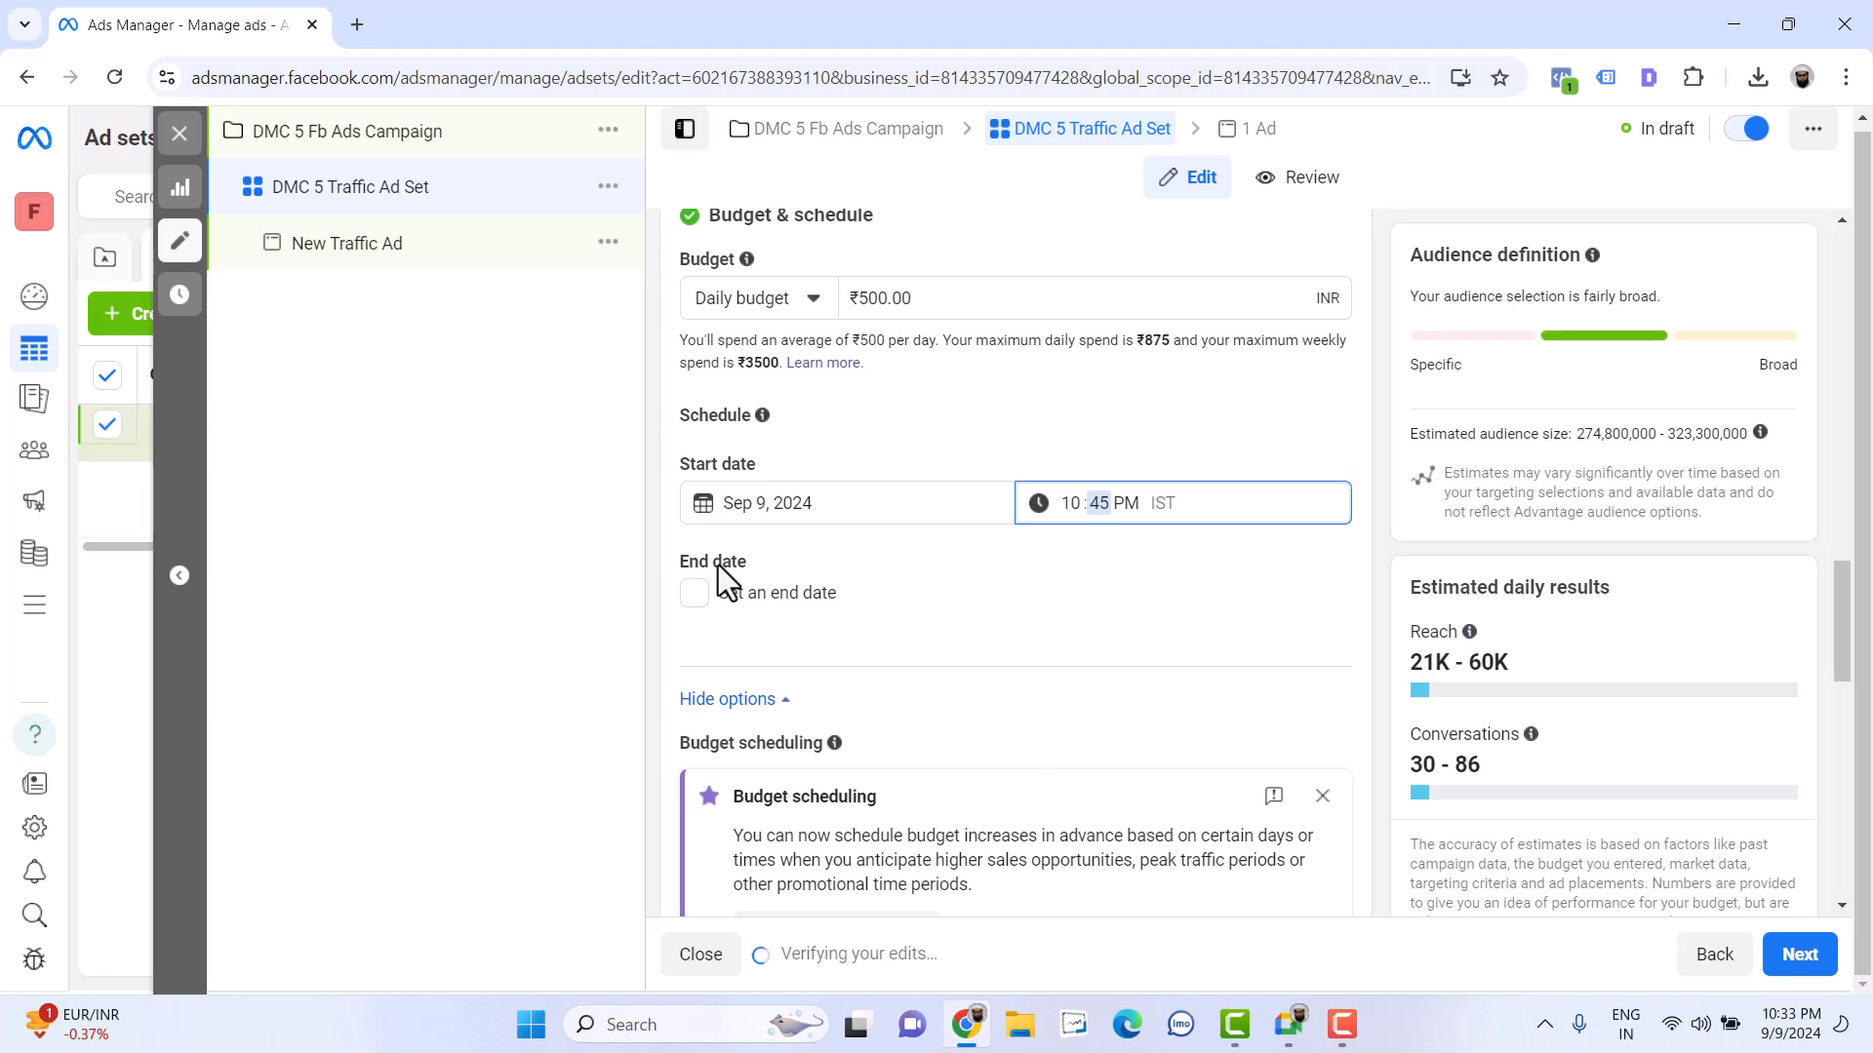
# Enable an end date for the ad set schedule and set it to 9/11/2024
pyautogui.click(697, 610)
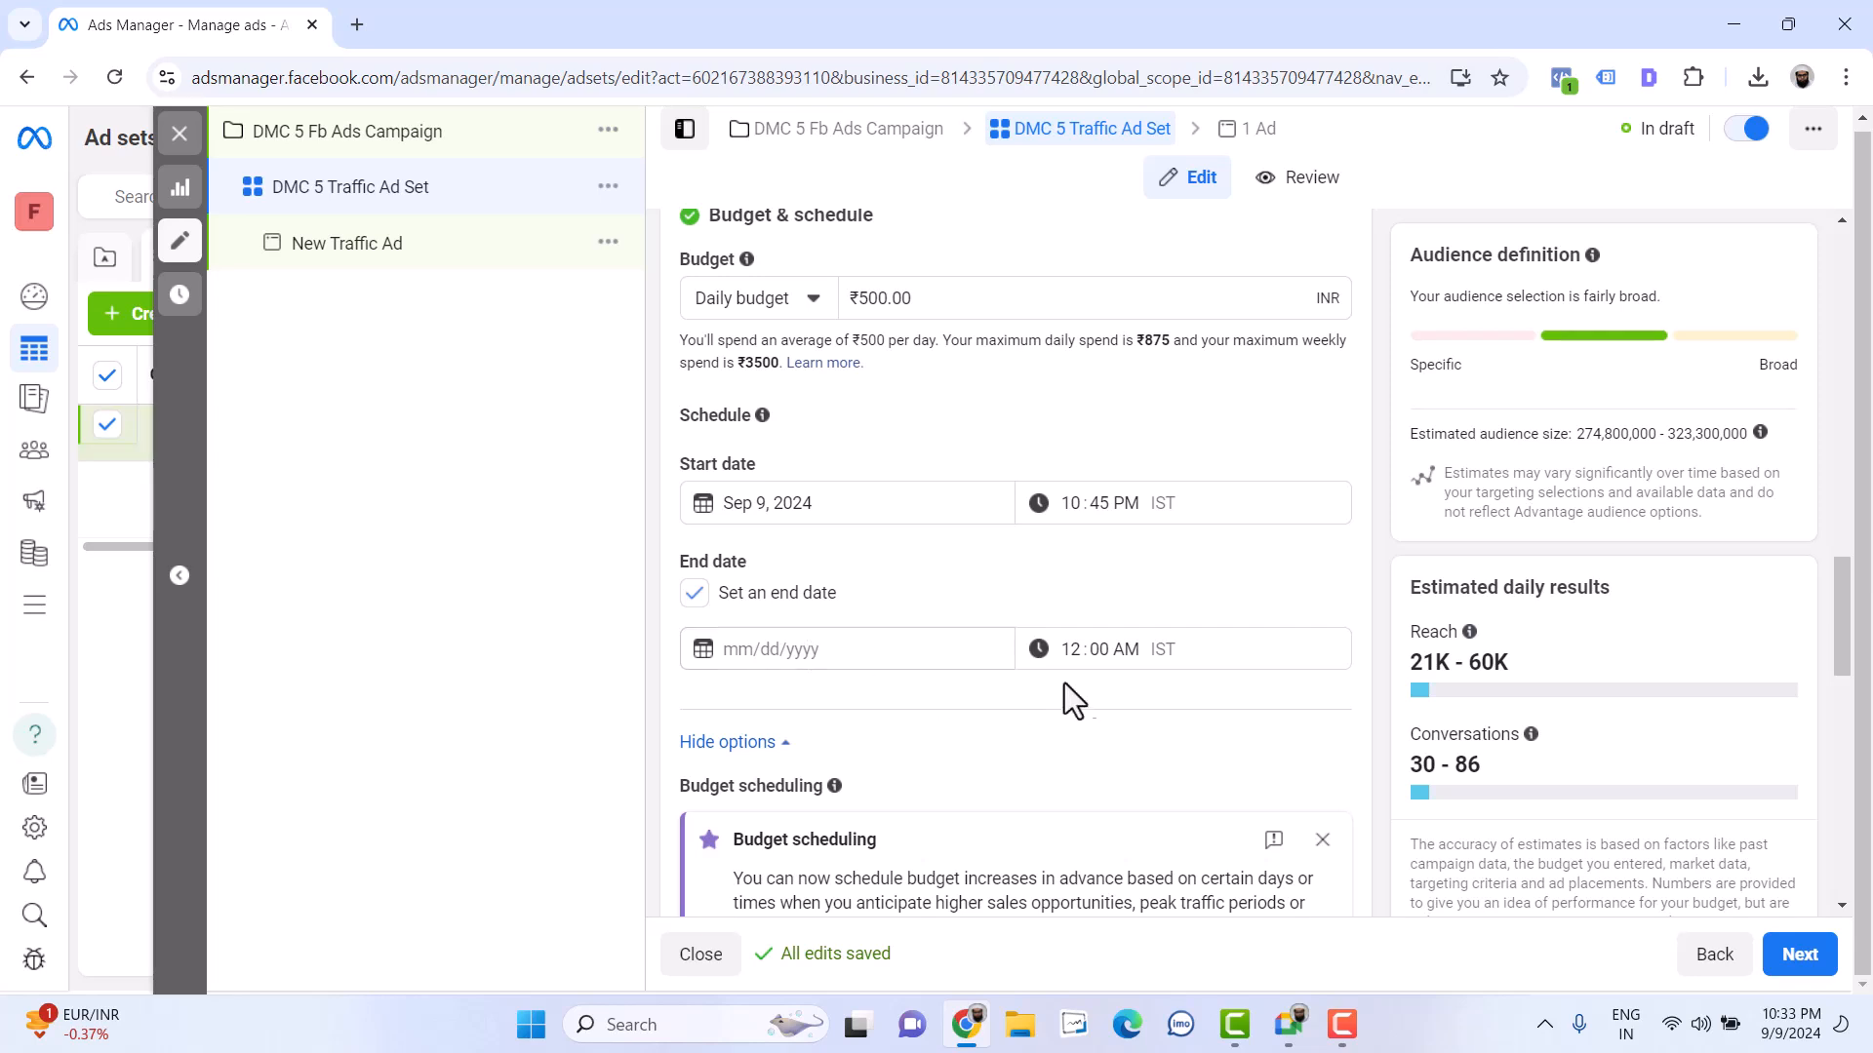
pyautogui.click(908, 660)
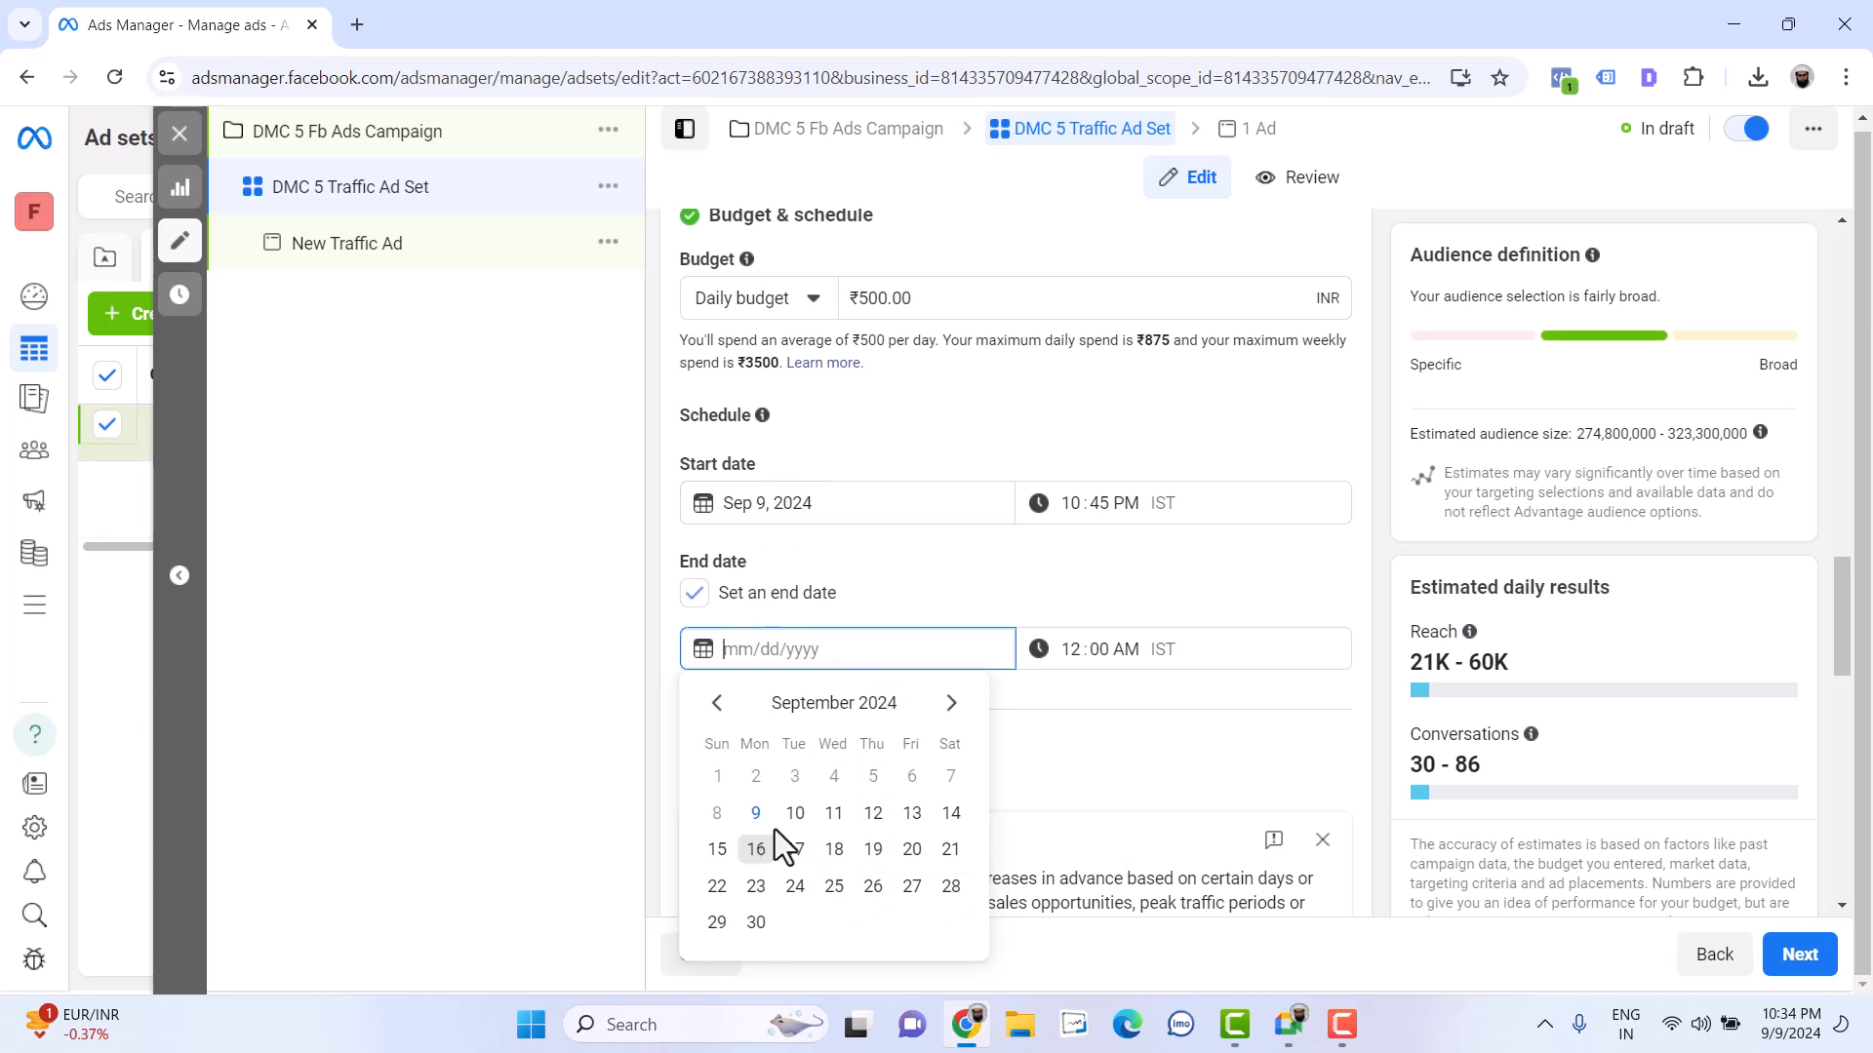
pyautogui.click(832, 814)
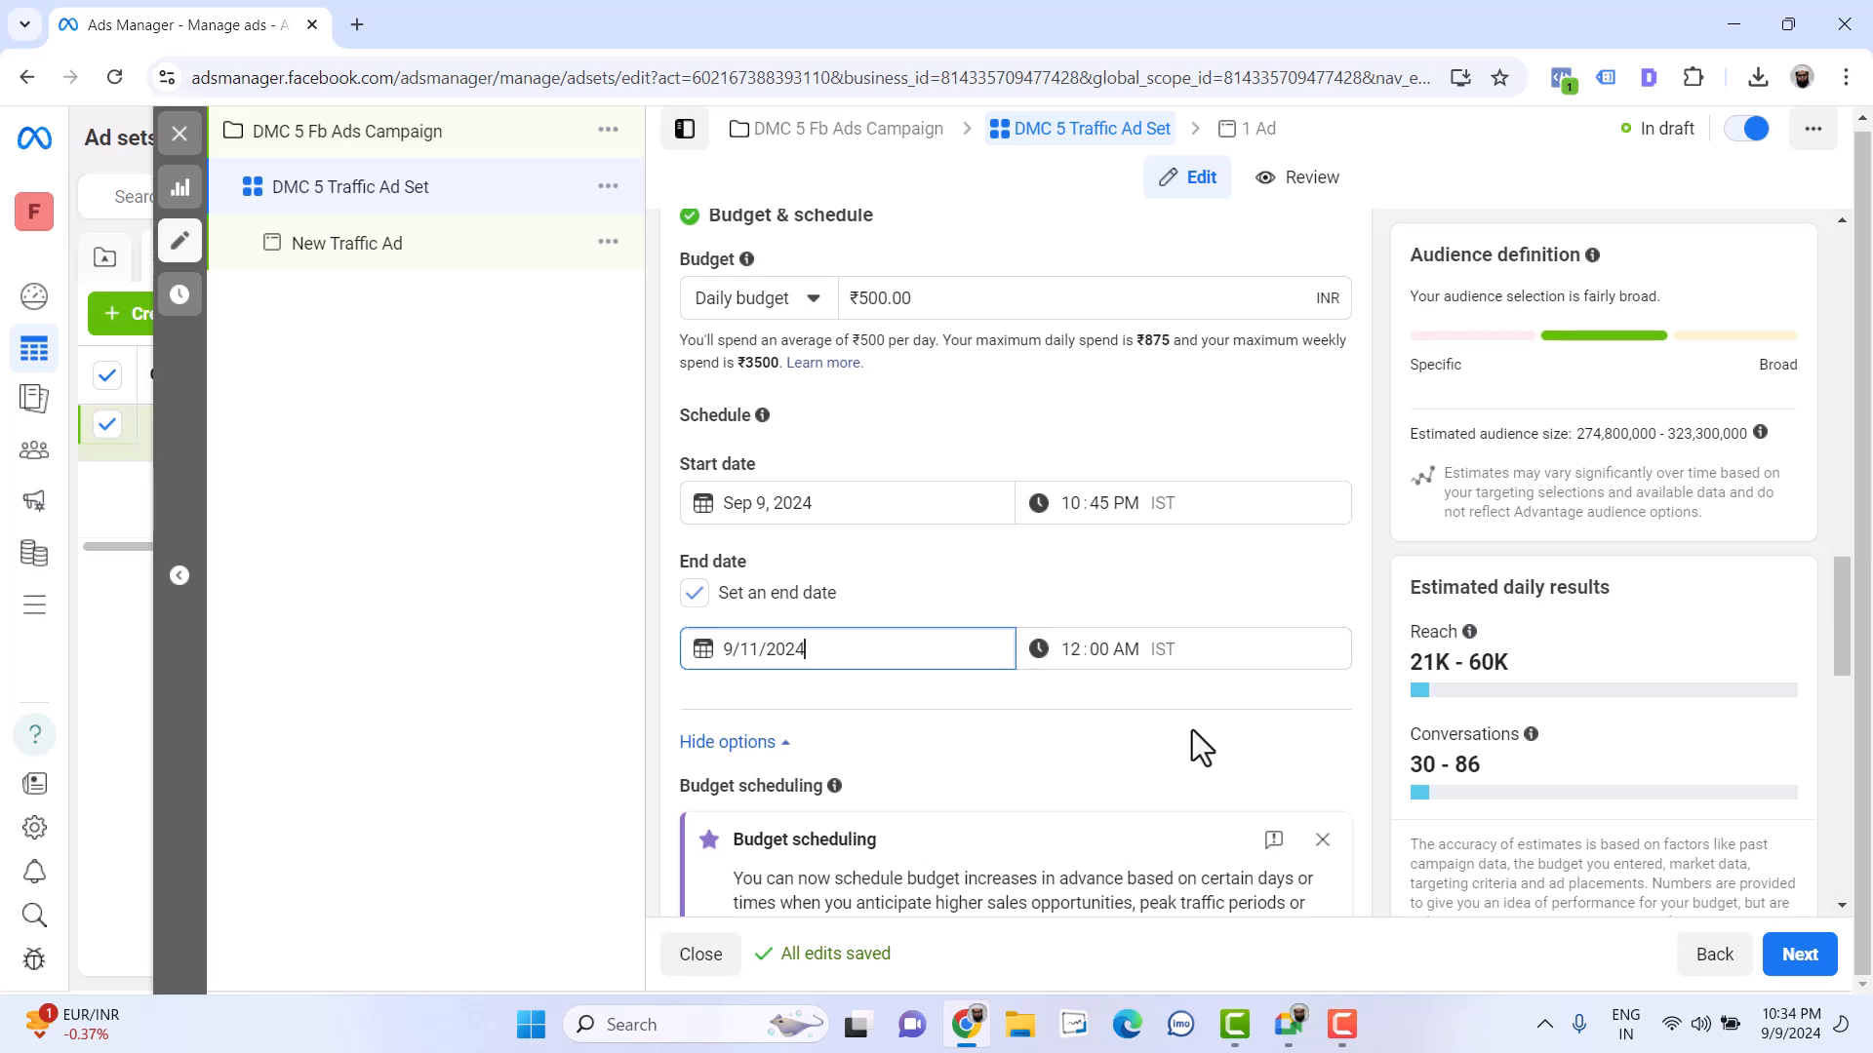
# Dismiss the budget scheduling tip and remove the end date from the ad set schedule
pyautogui.scroll(-2, 1192, 730)
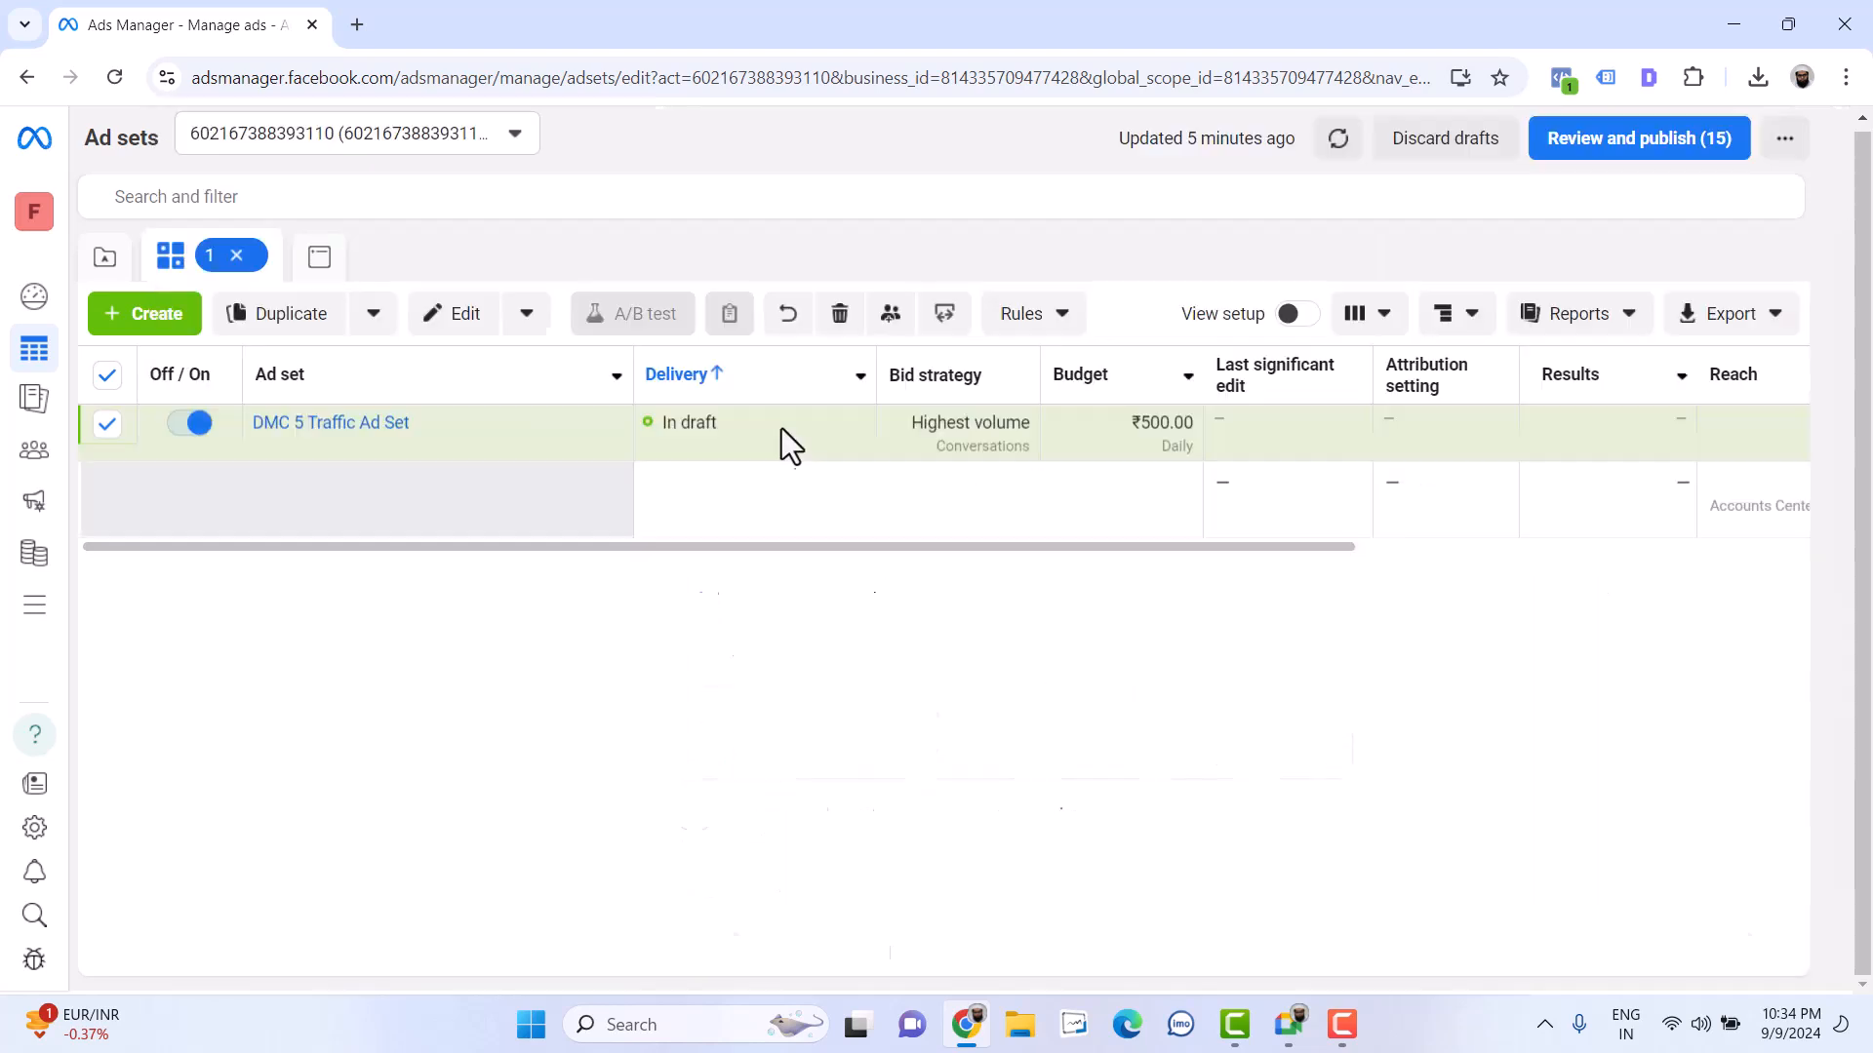
pyautogui.scroll(-2, 852, 546)
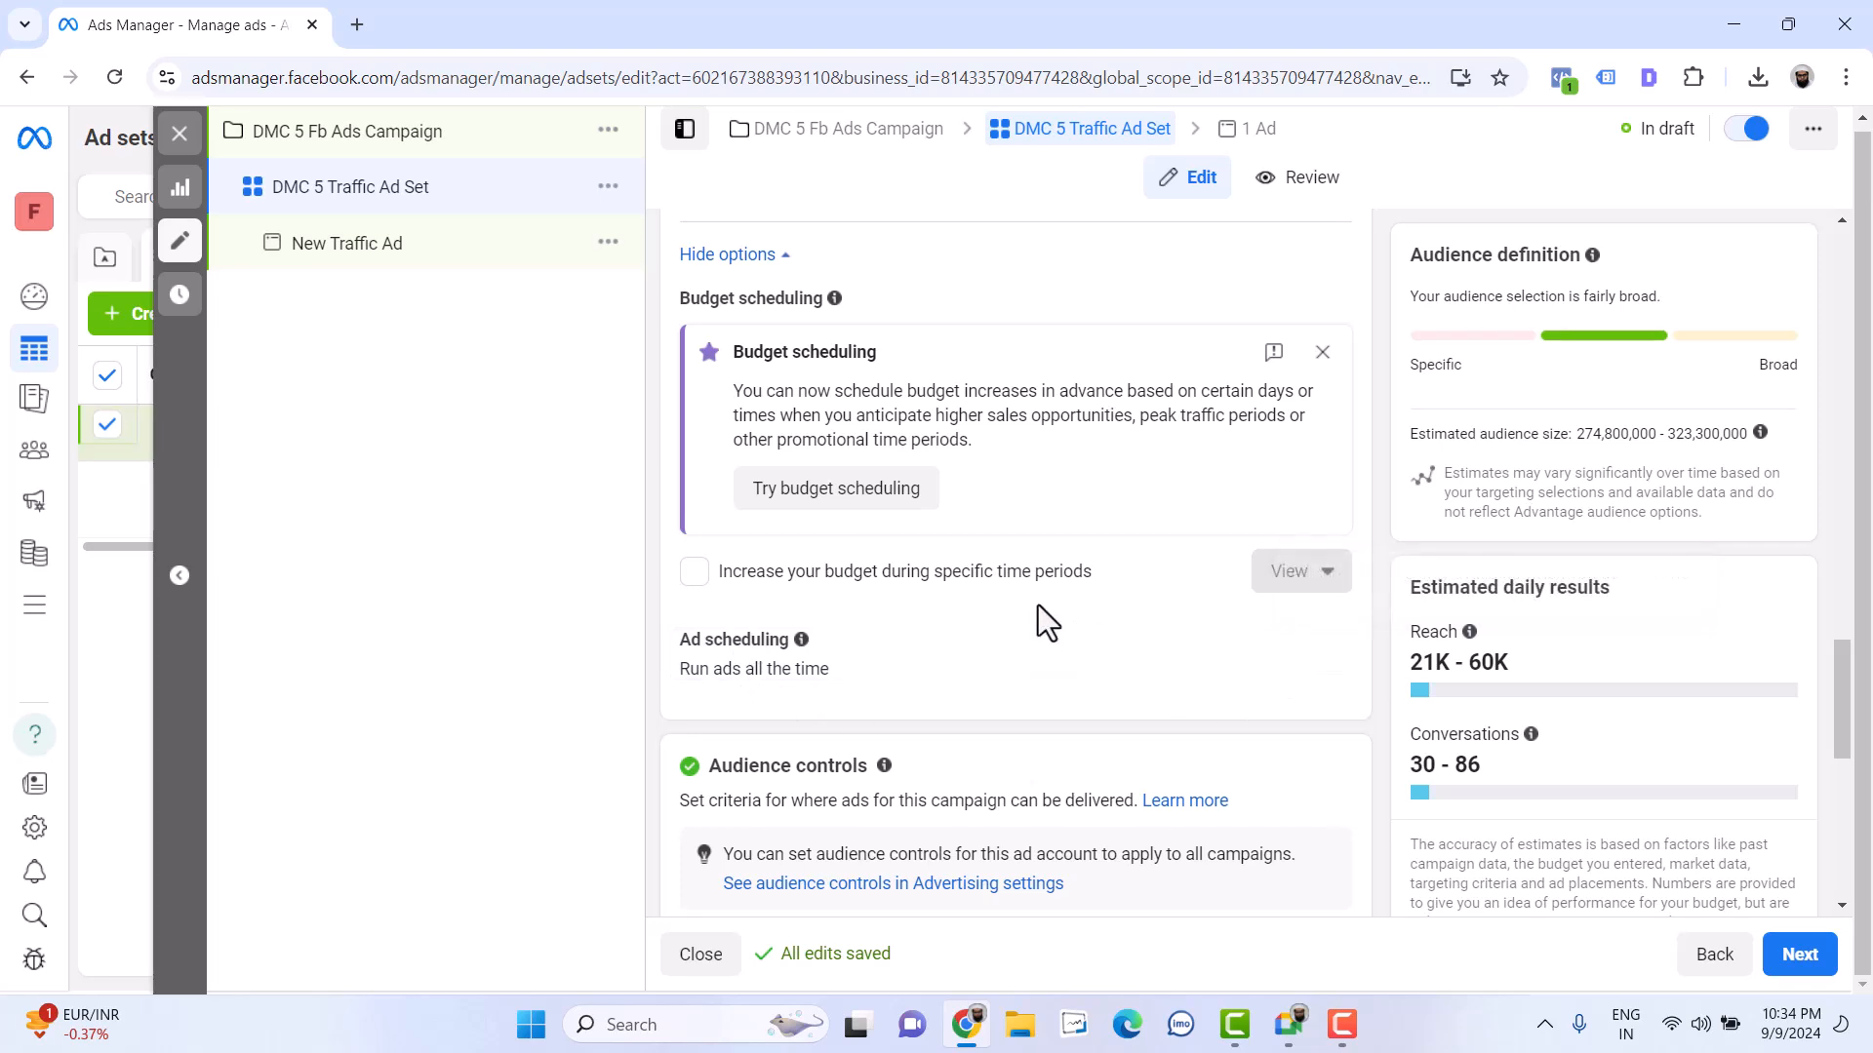
pyautogui.click(1322, 352)
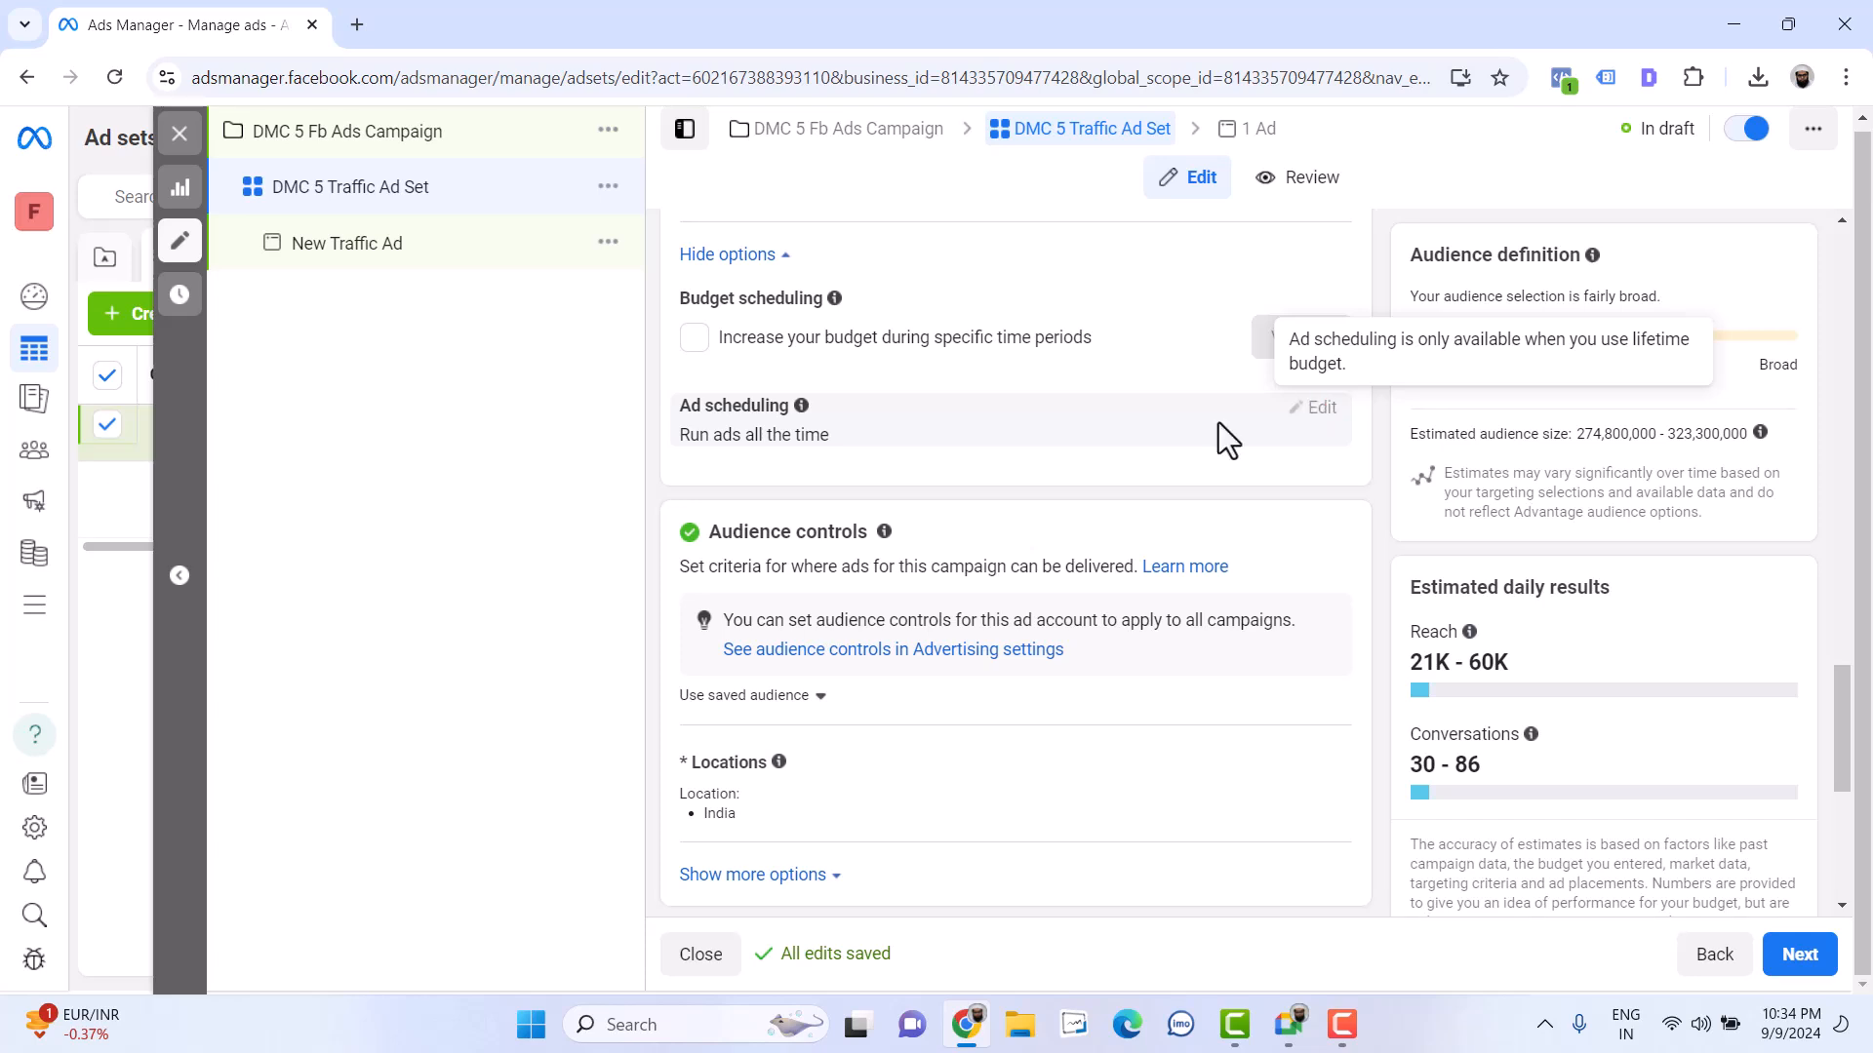
pyautogui.scroll(4, 817, 458)
pyautogui.click(695, 473)
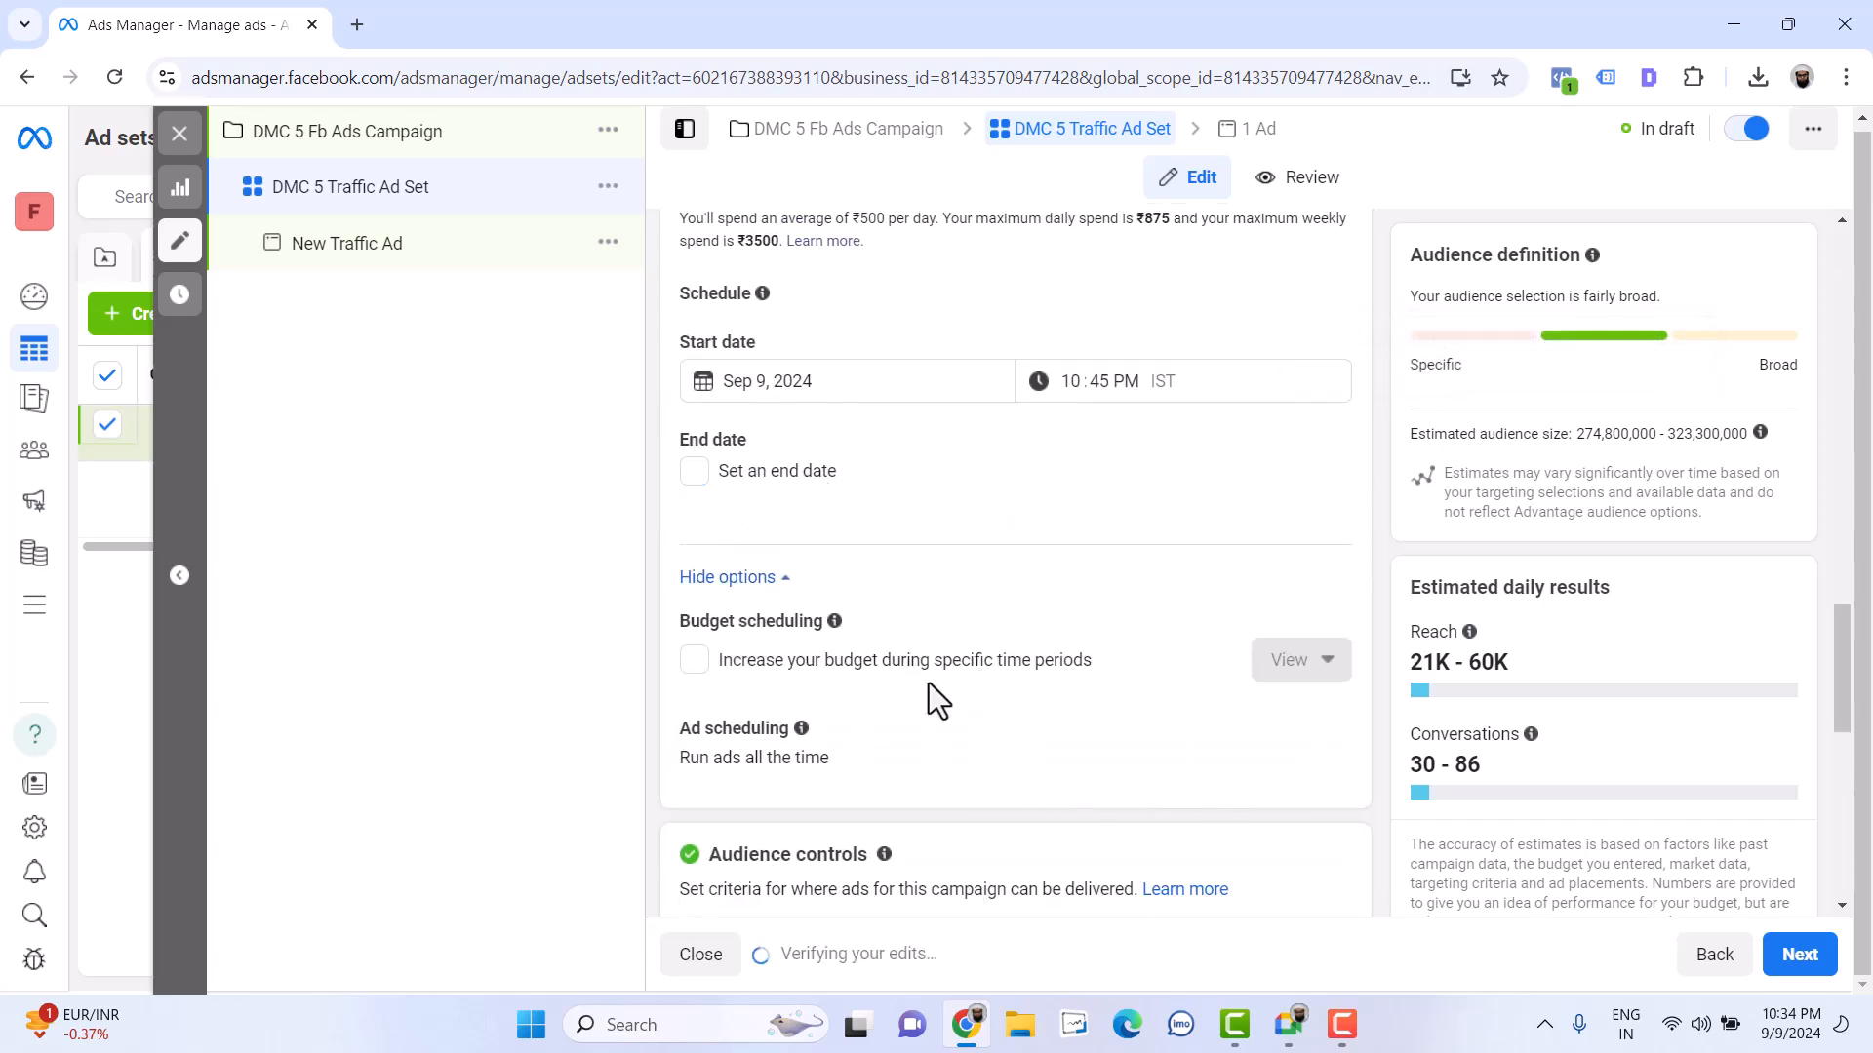
pyautogui.scroll(5, 928, 683)
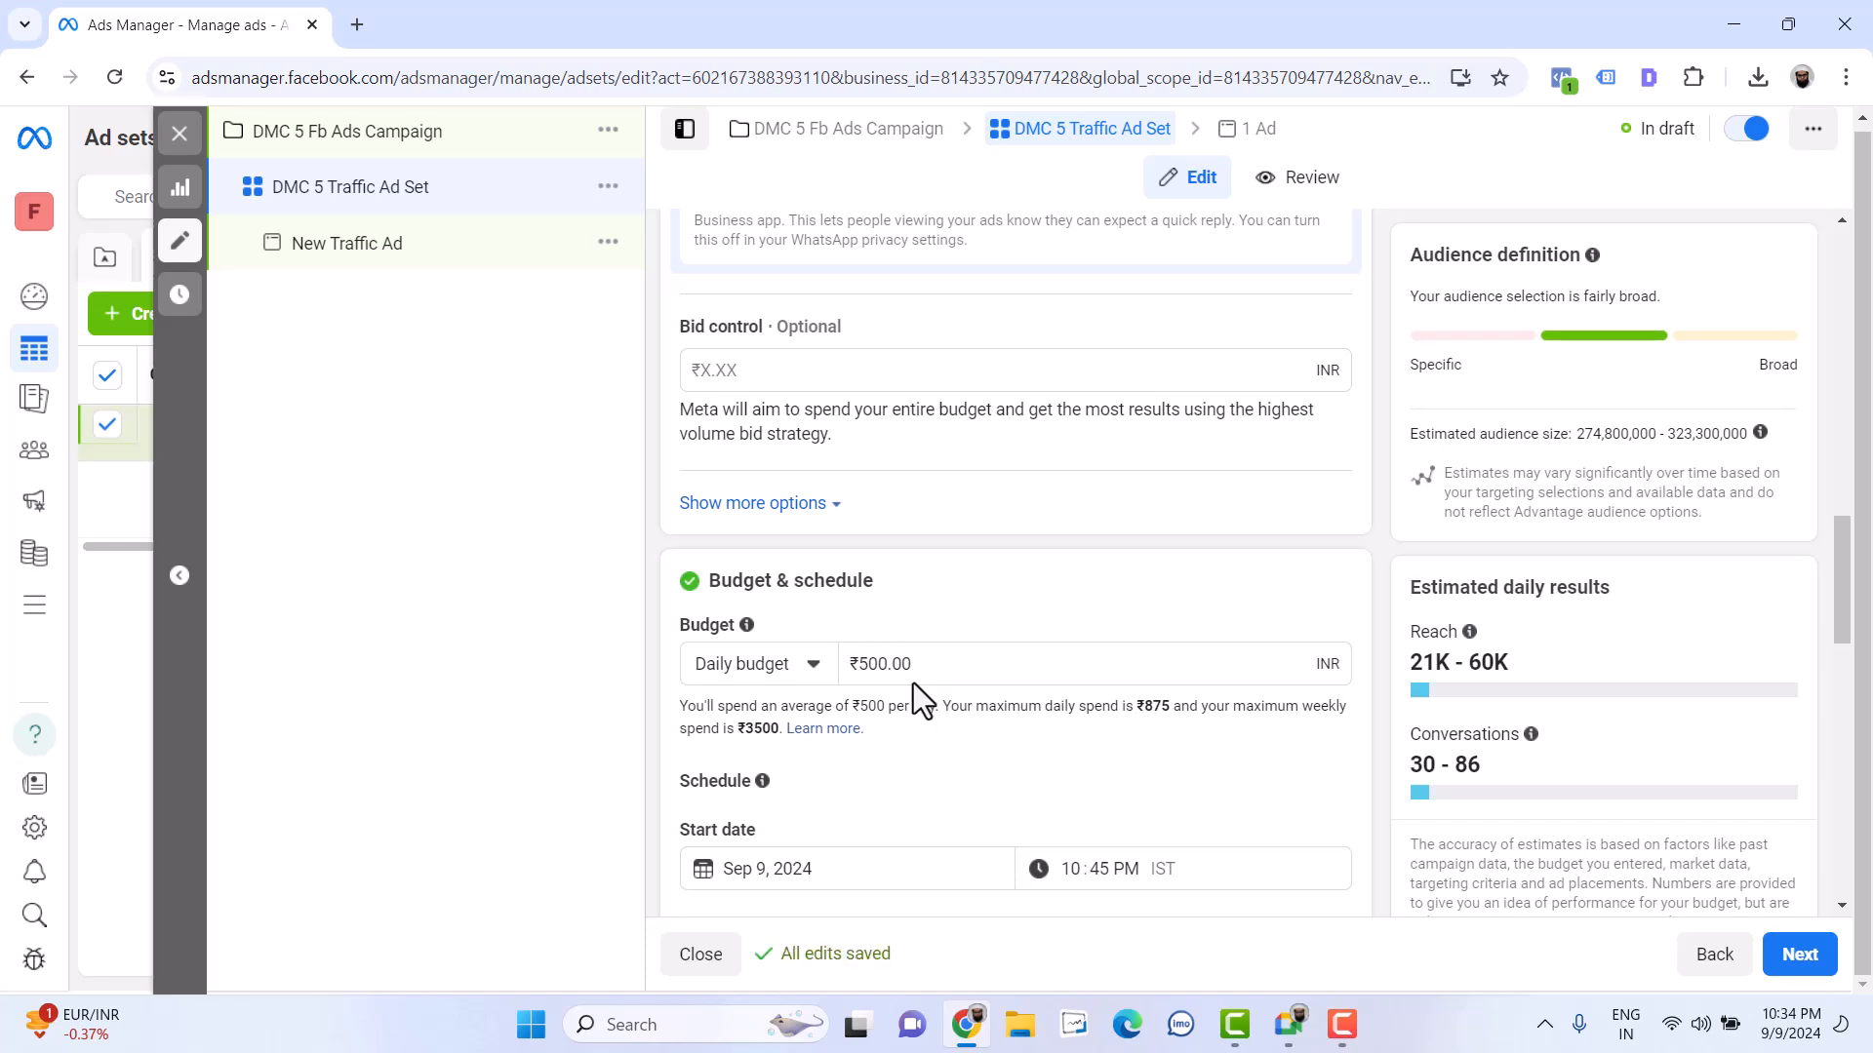
# Open the ad set's audience locations for editing and remove India from the included locations
pyautogui.scroll(3, 913, 683)
pyautogui.scroll(-5, 913, 683)
pyautogui.scroll(-2, 923, 701)
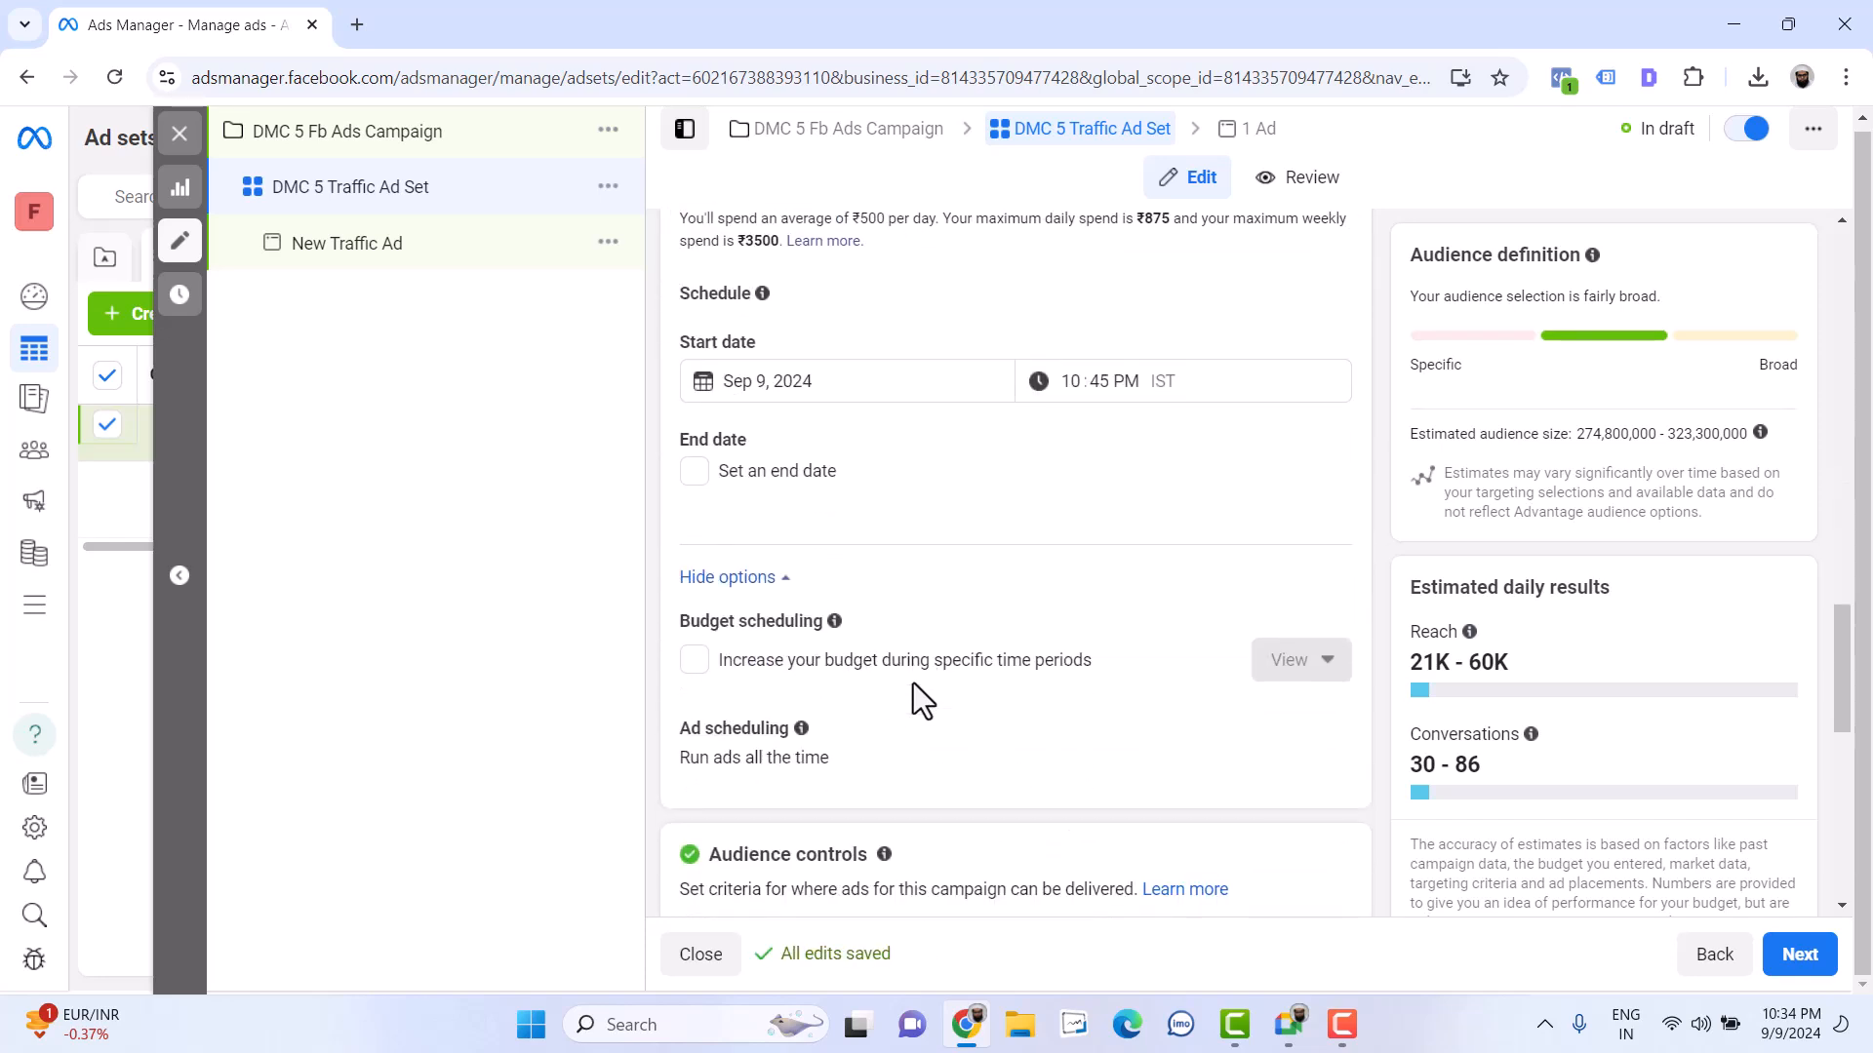
pyautogui.scroll(-3, 913, 683)
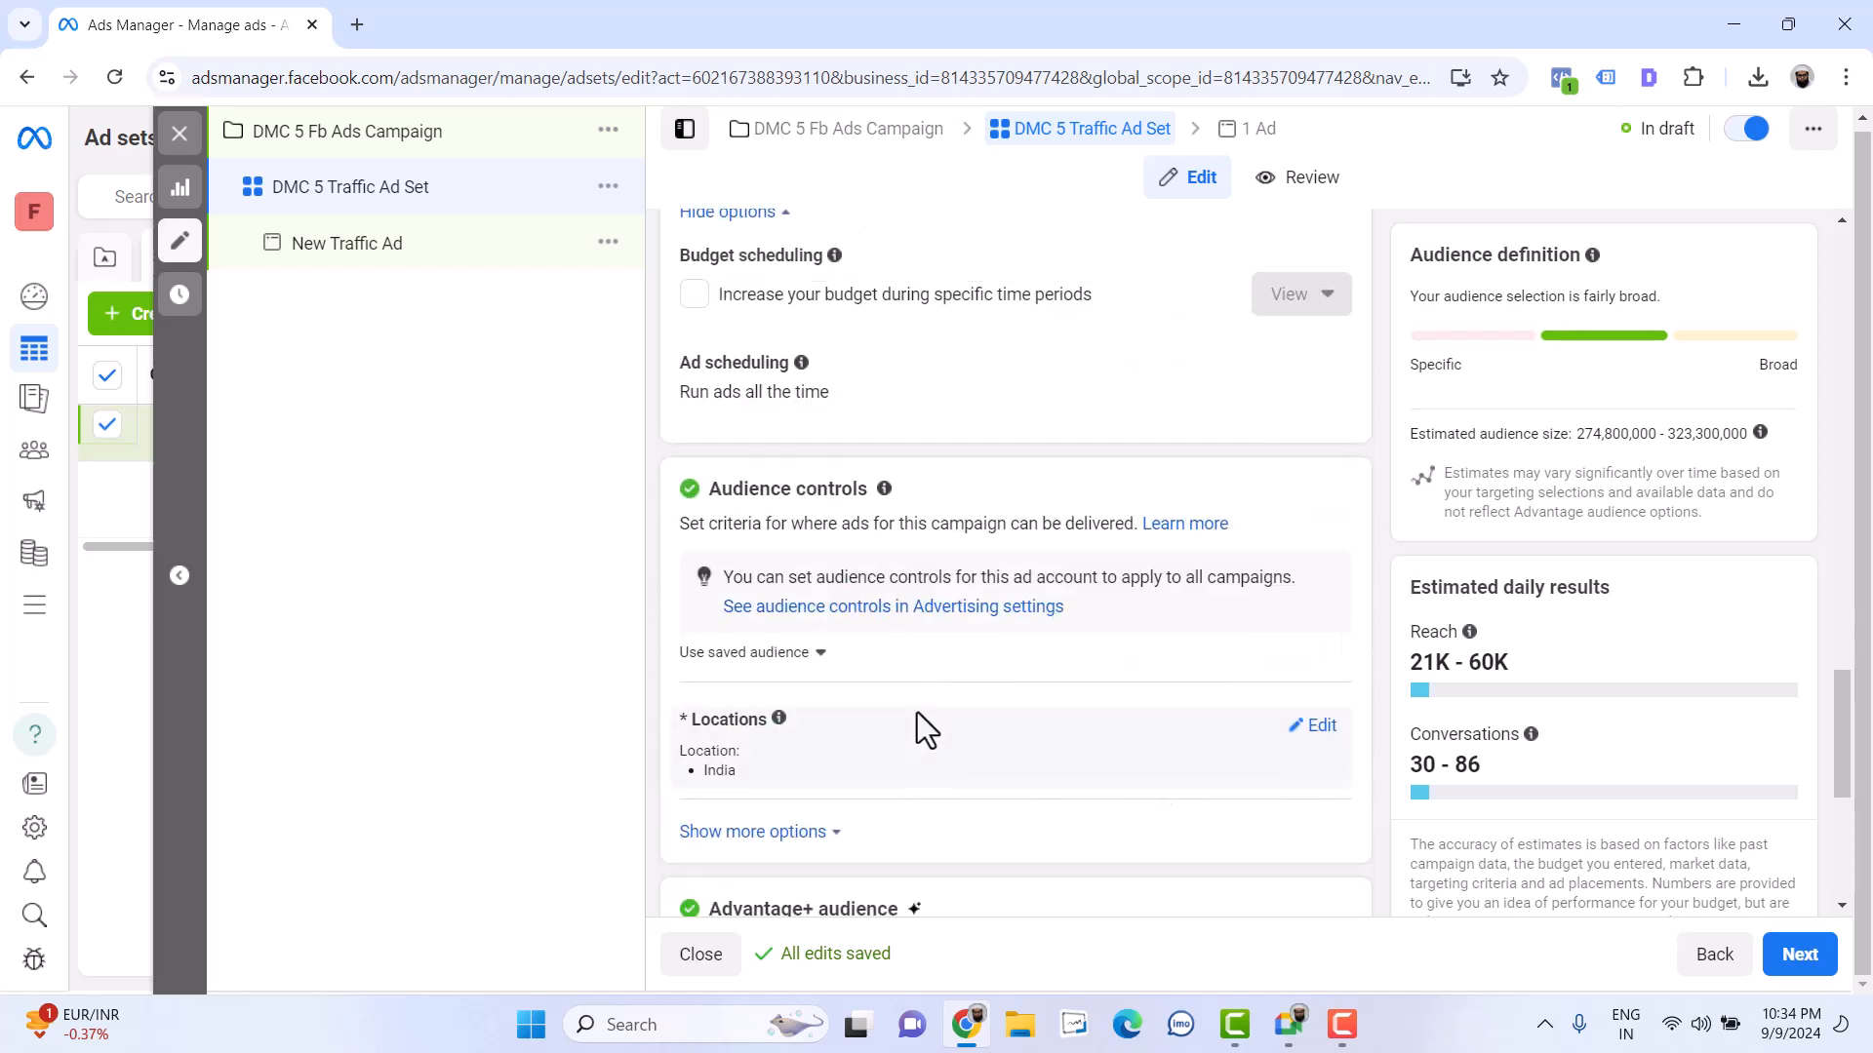
pyautogui.scroll(-1, 864, 624)
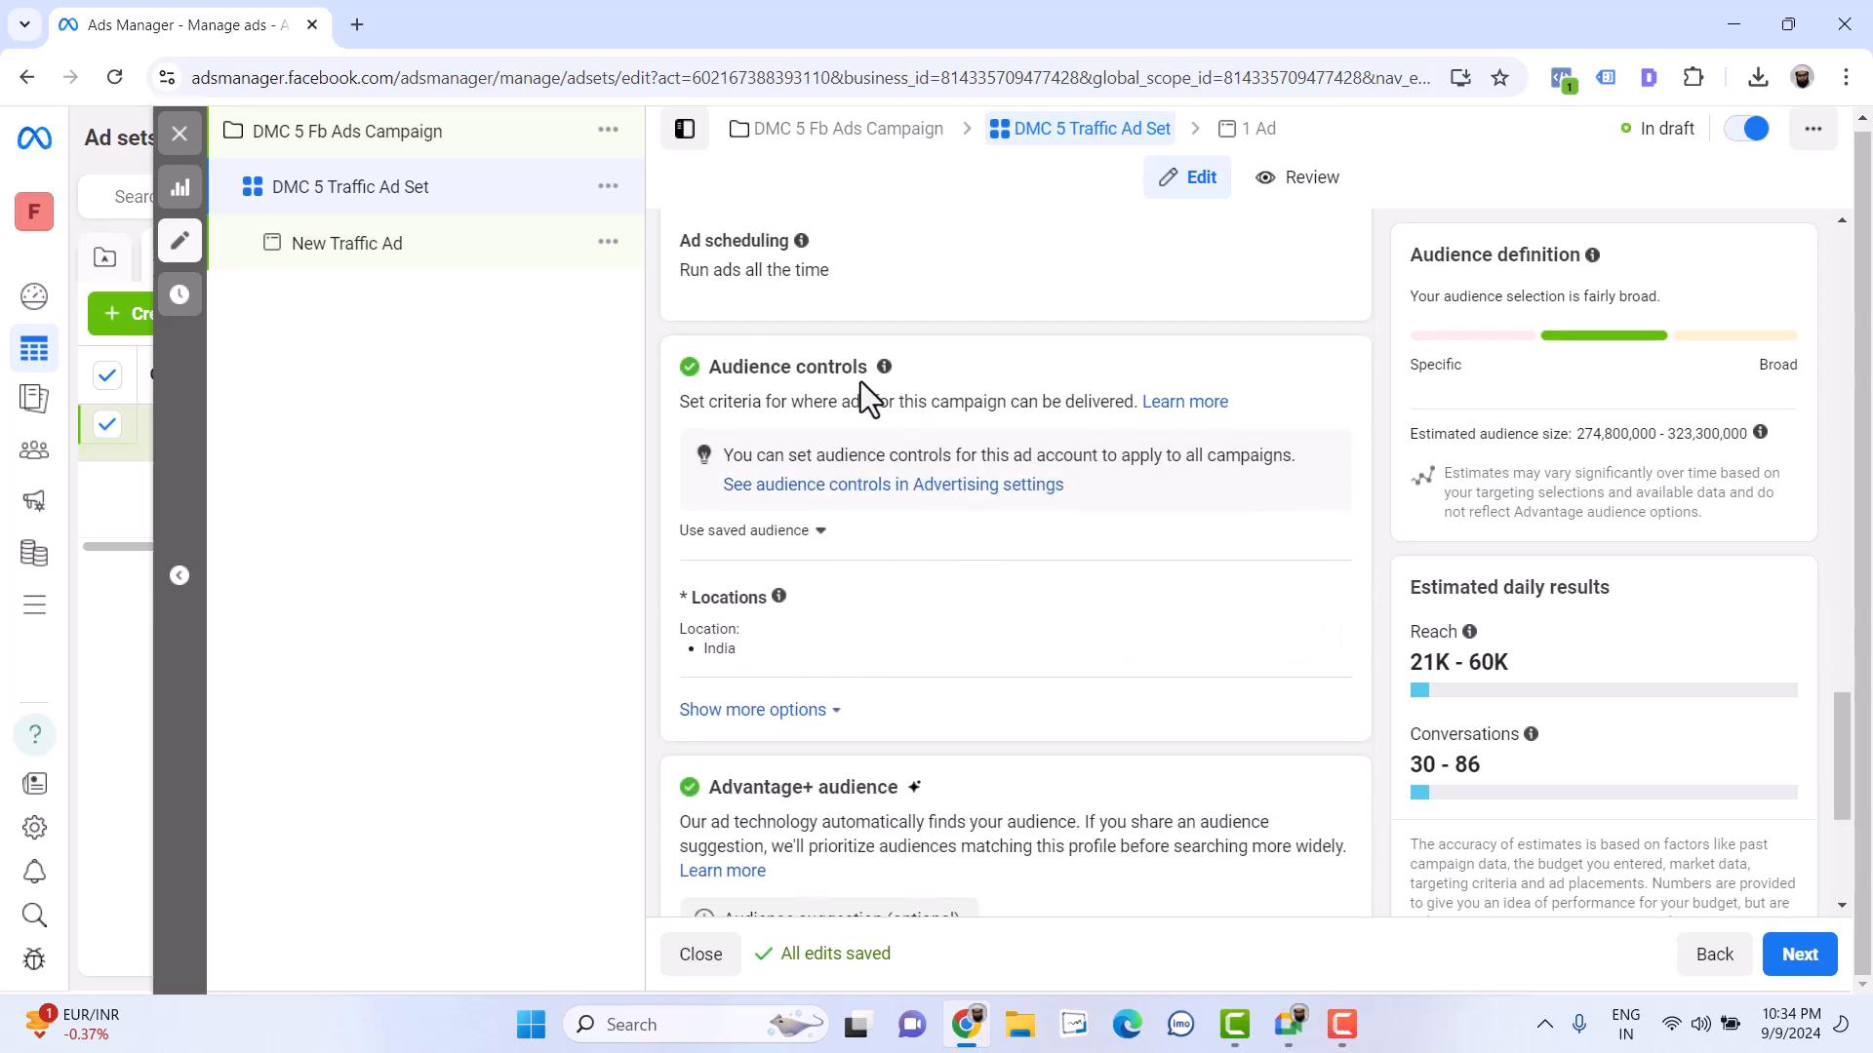
pyautogui.moveTo(881, 372)
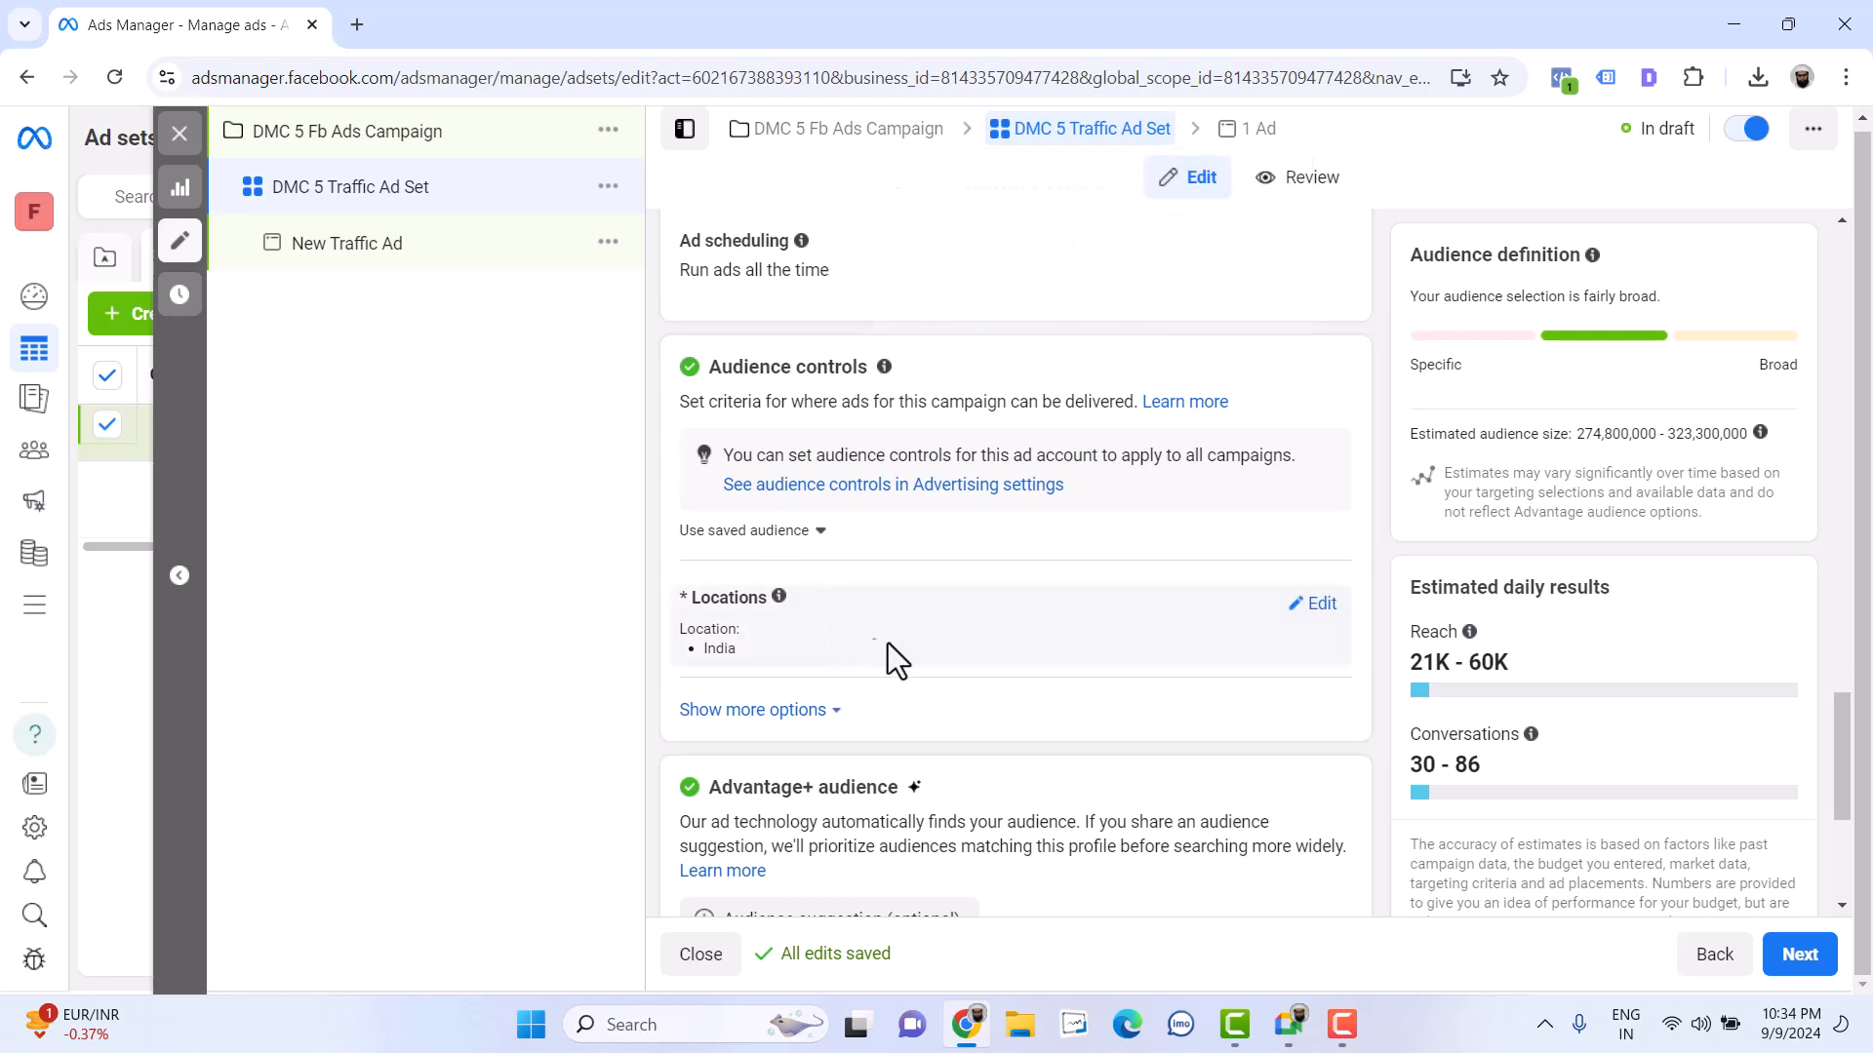
pyautogui.click(1319, 605)
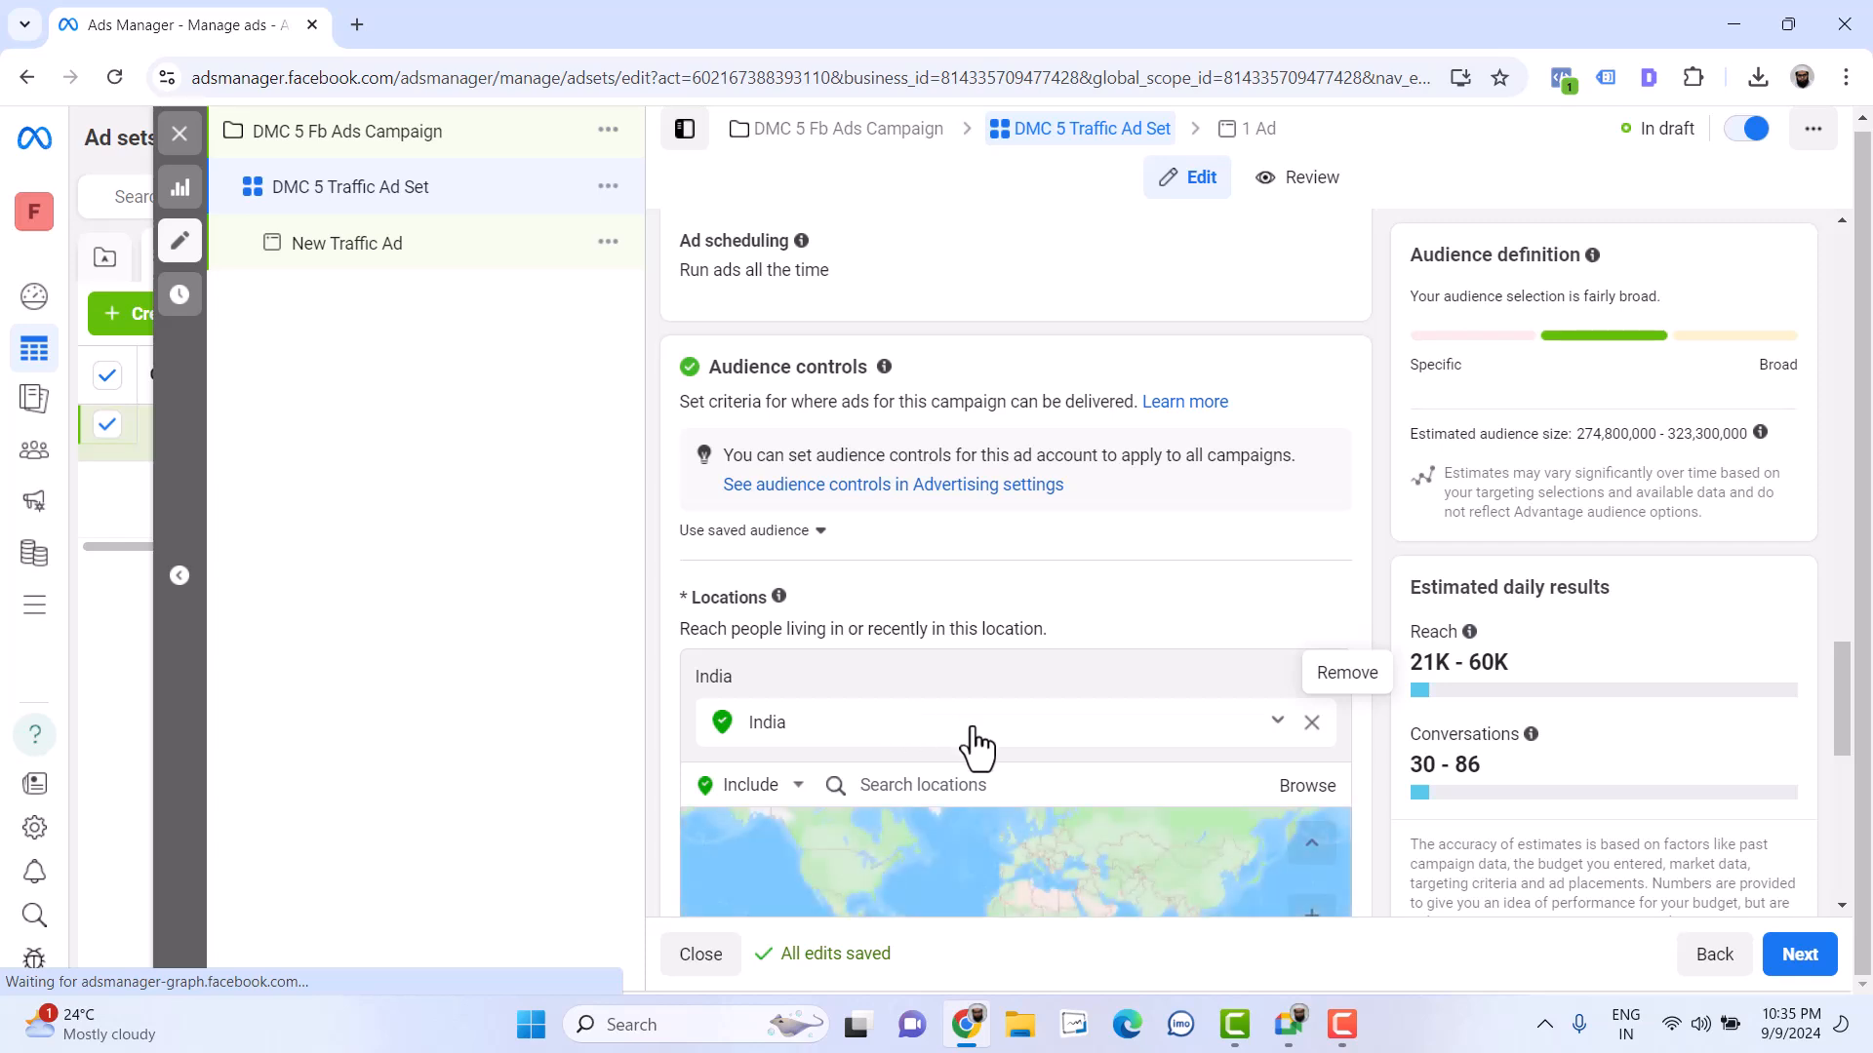
pyautogui.click(1312, 726)
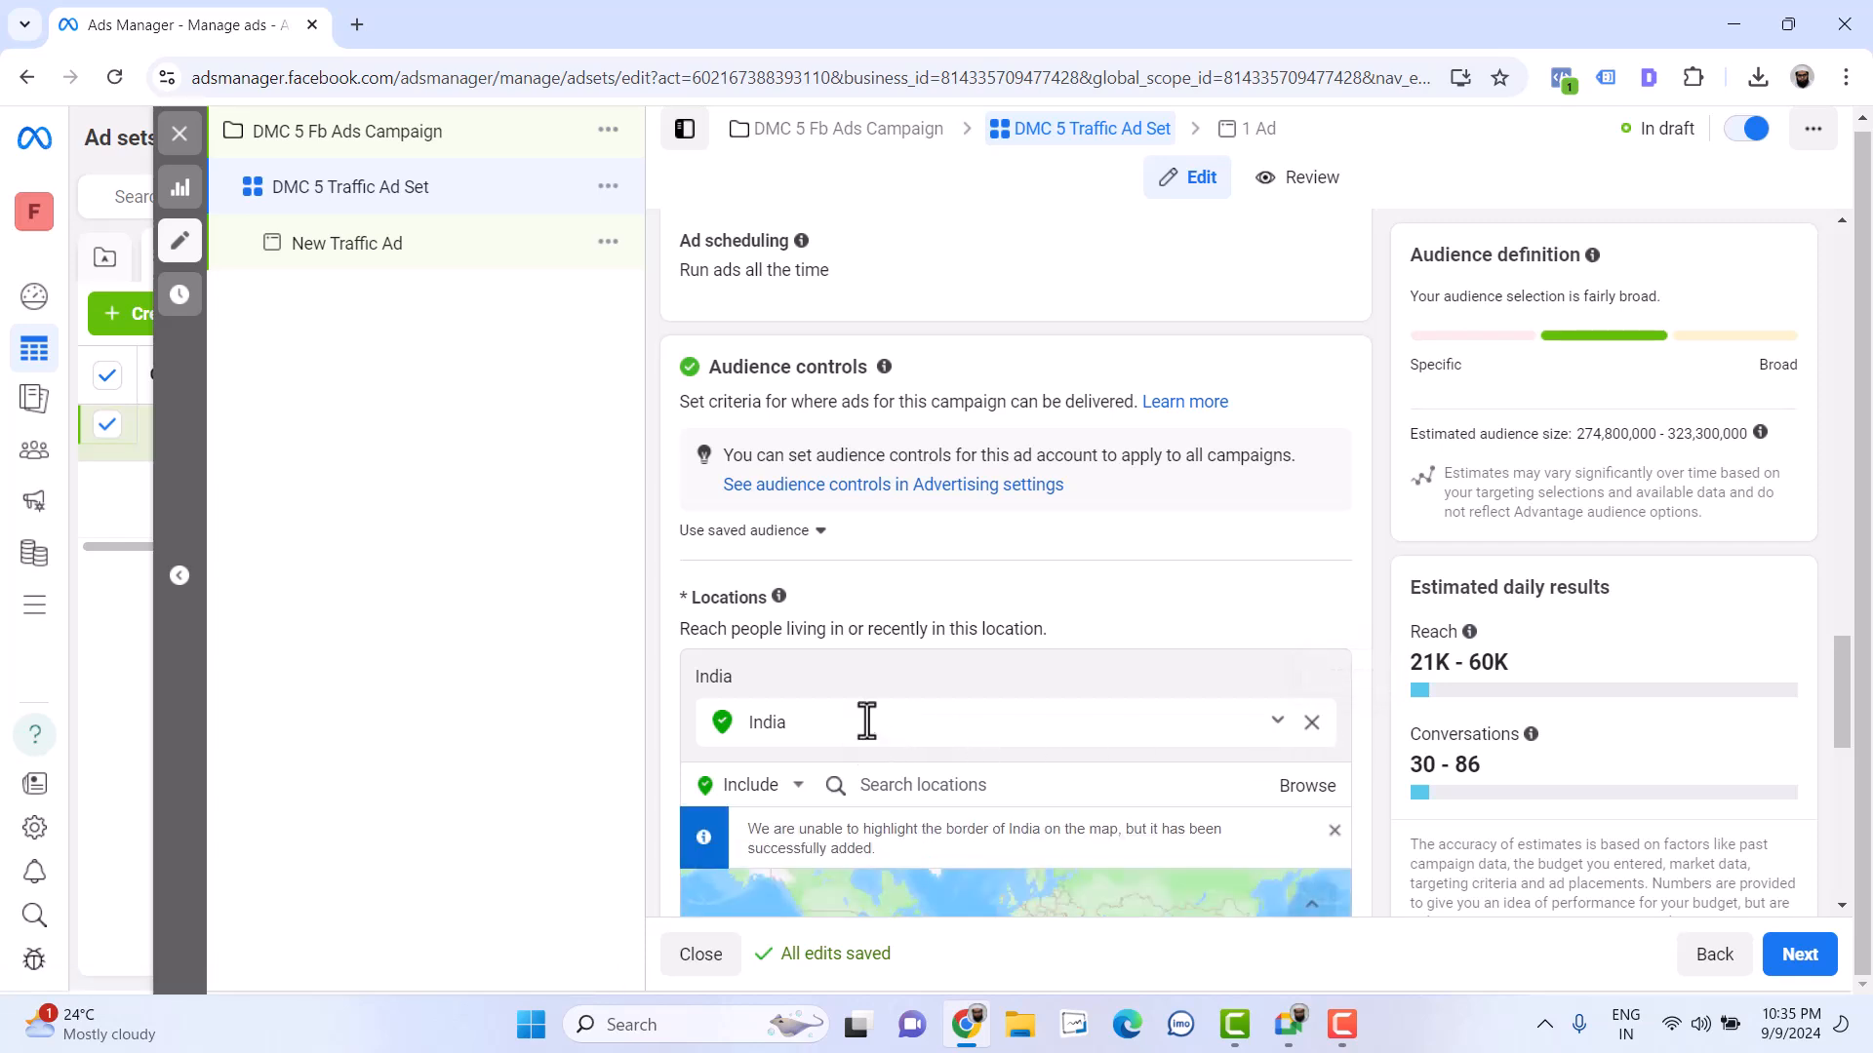
# Search the audience locations for Canada and include the country as a target location
pyautogui.scroll(-1, 1014, 714)
pyautogui.scroll(-2, 1015, 714)
pyautogui.click(901, 487)
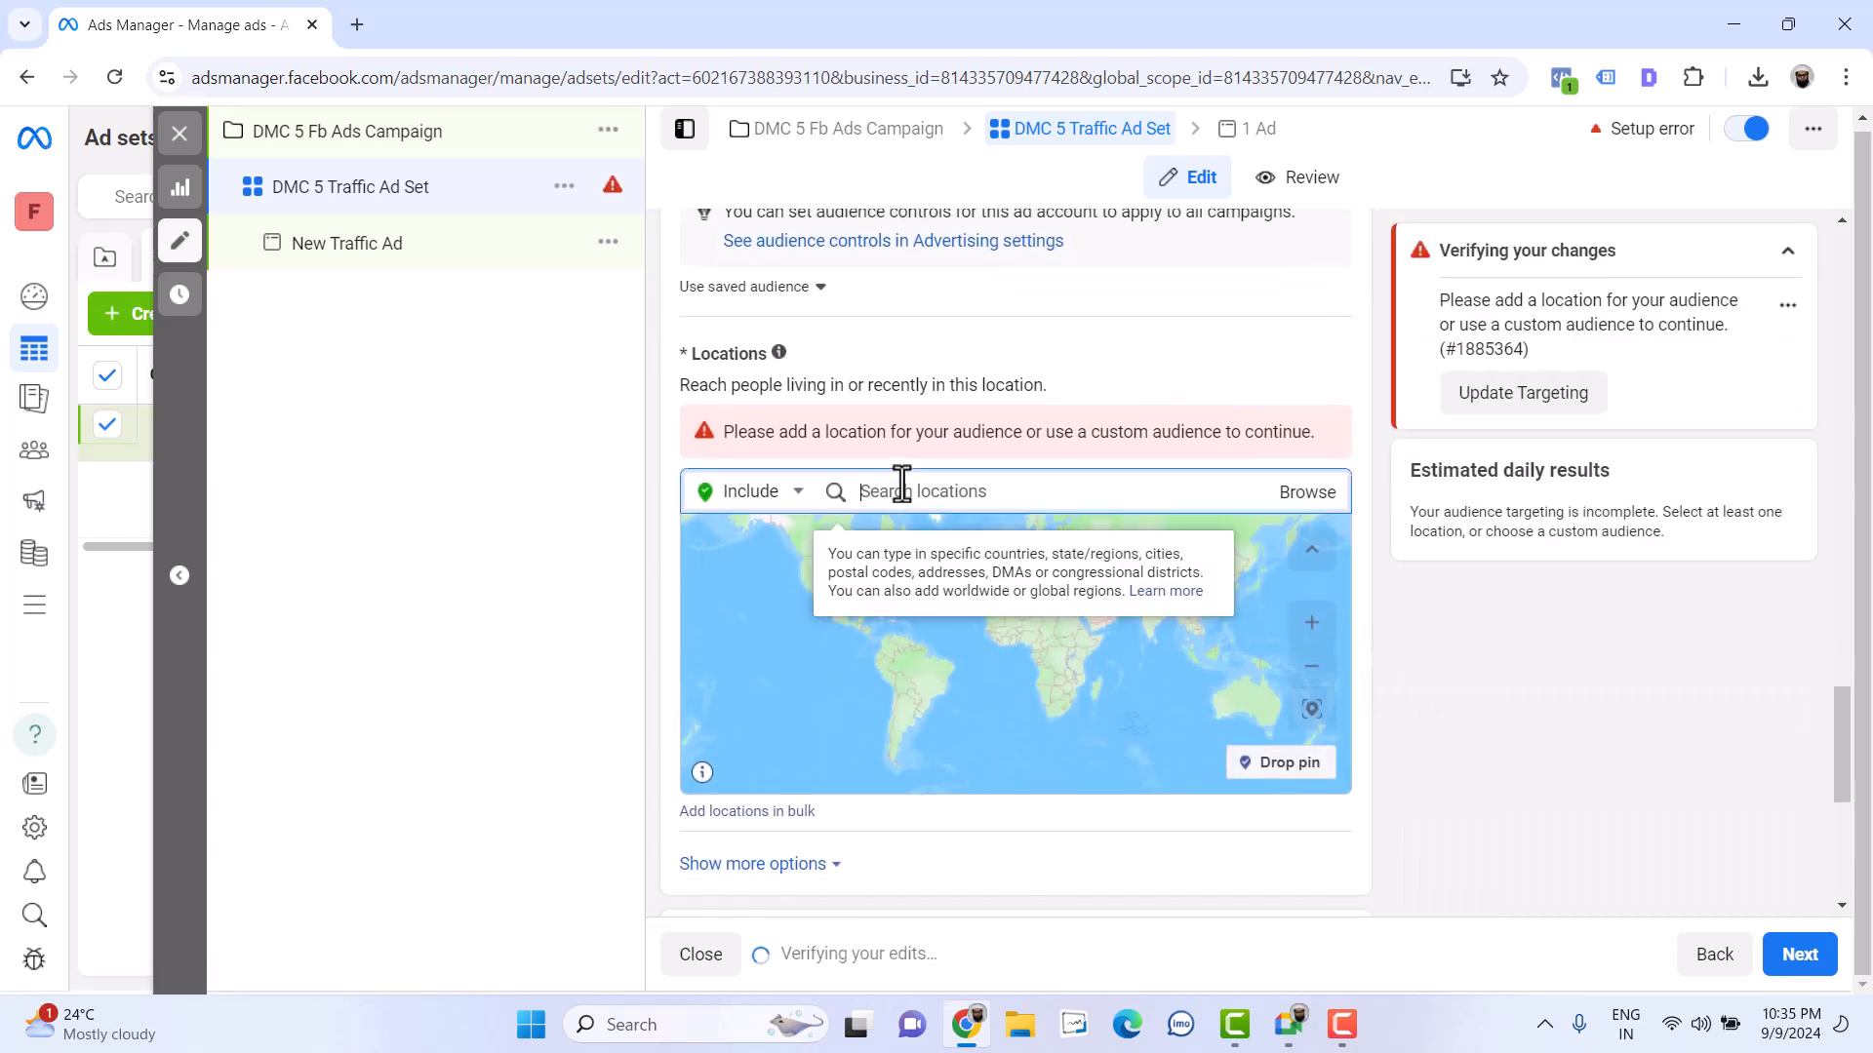
pyautogui.write('Canada')
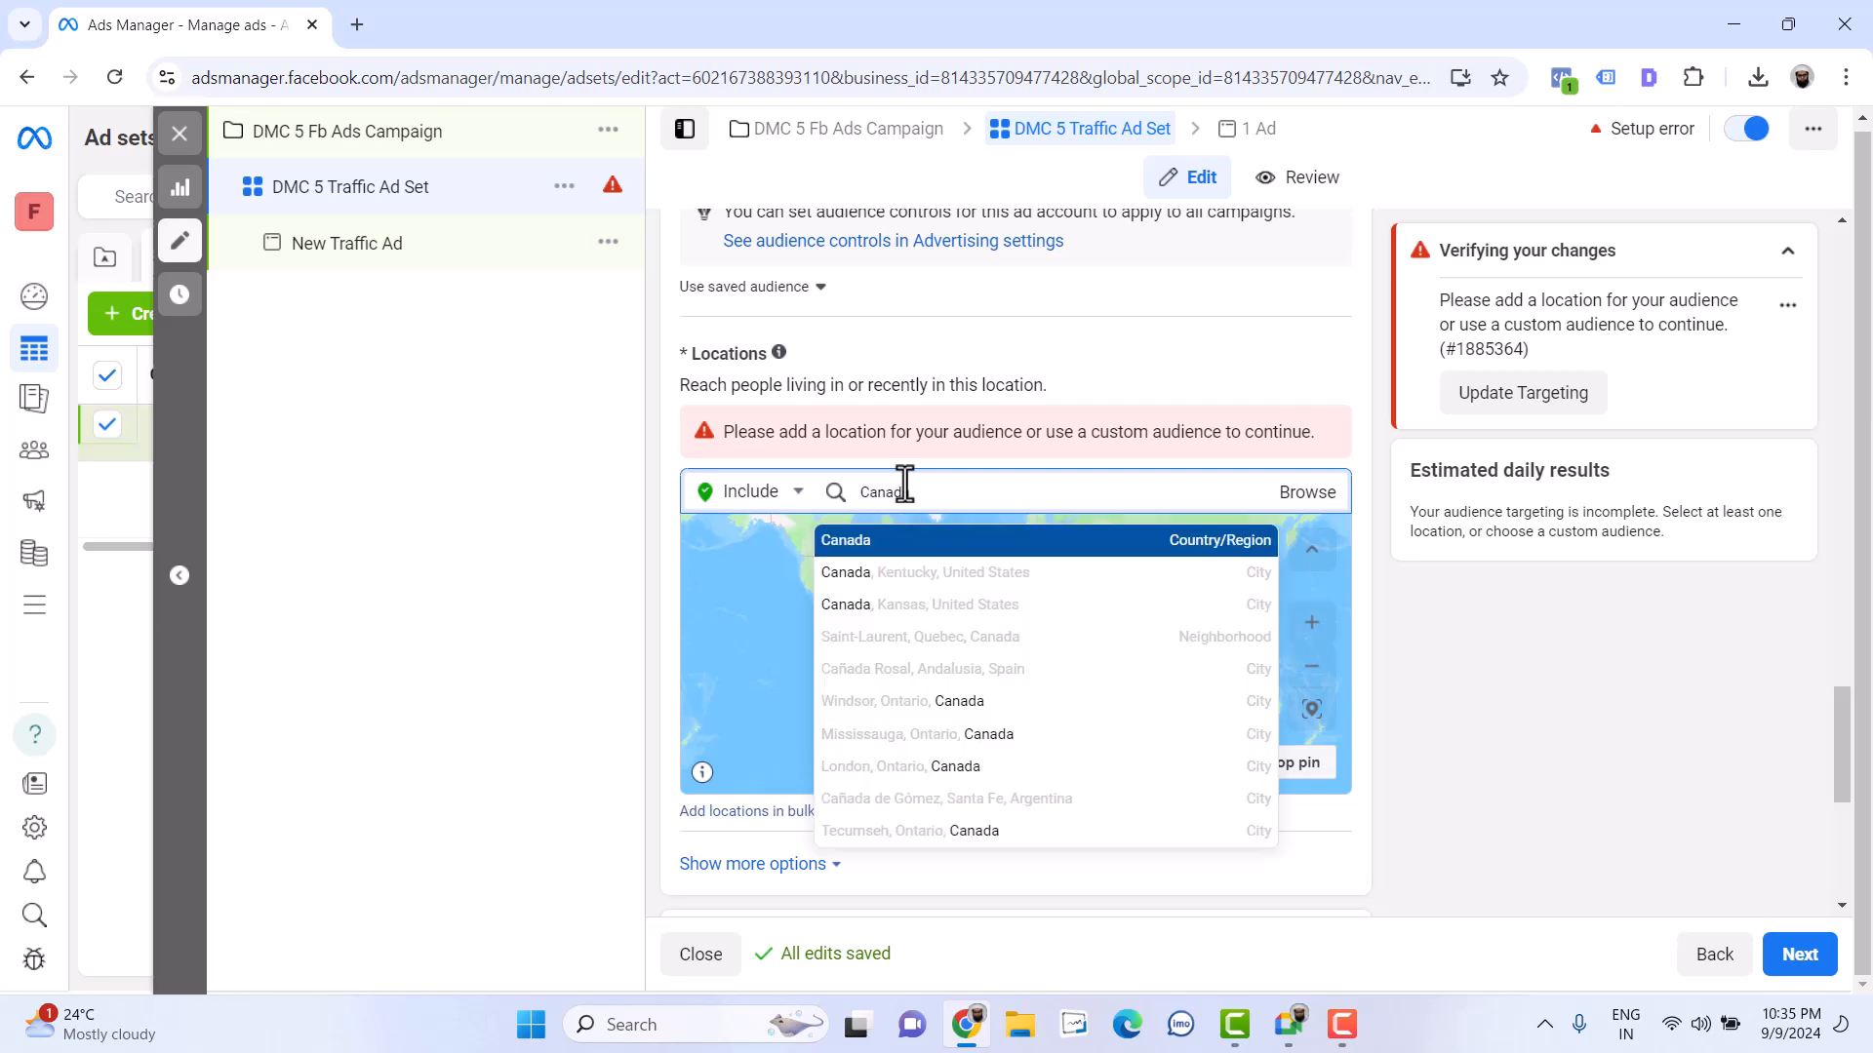
pyautogui.click(1182, 556)
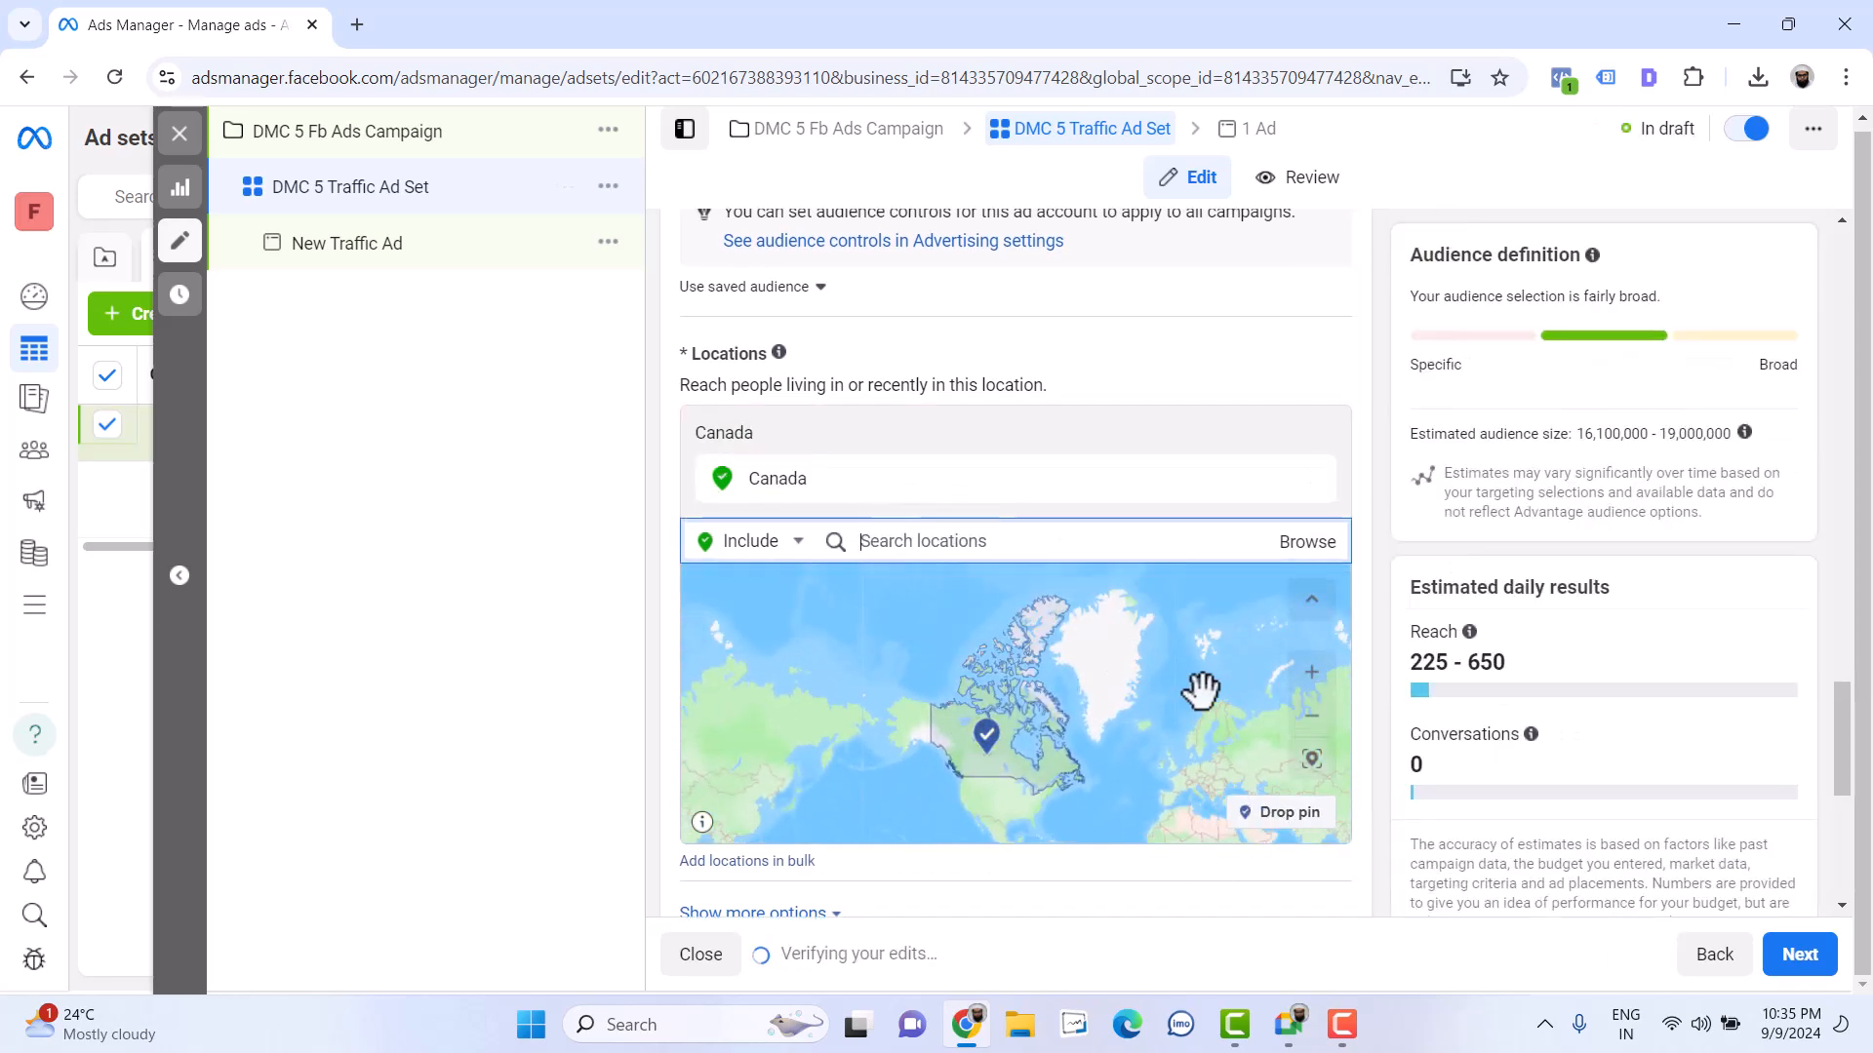
# Expand the additional audience controls and examine the location map, minimum age, custom audience exclusions and language settings
pyautogui.click(1305, 718)
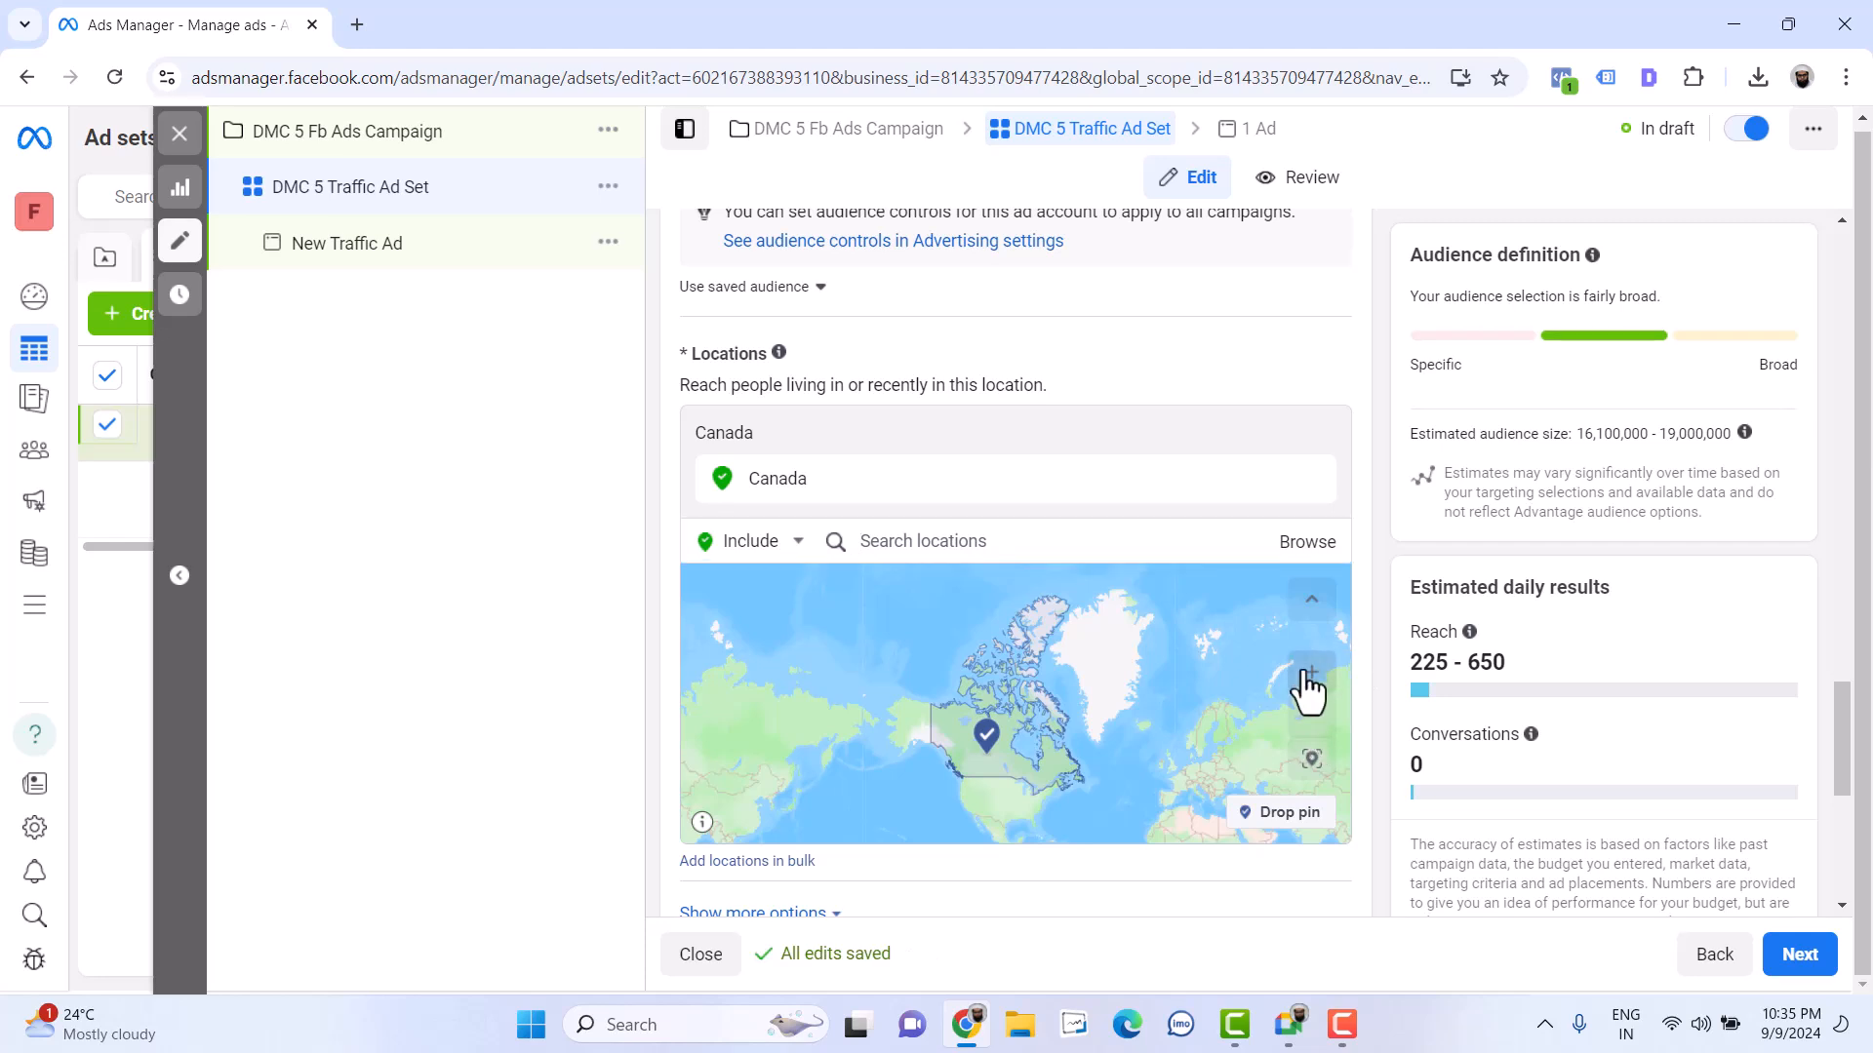
pyautogui.click(1310, 673)
pyautogui.scroll(-2, 1066, 656)
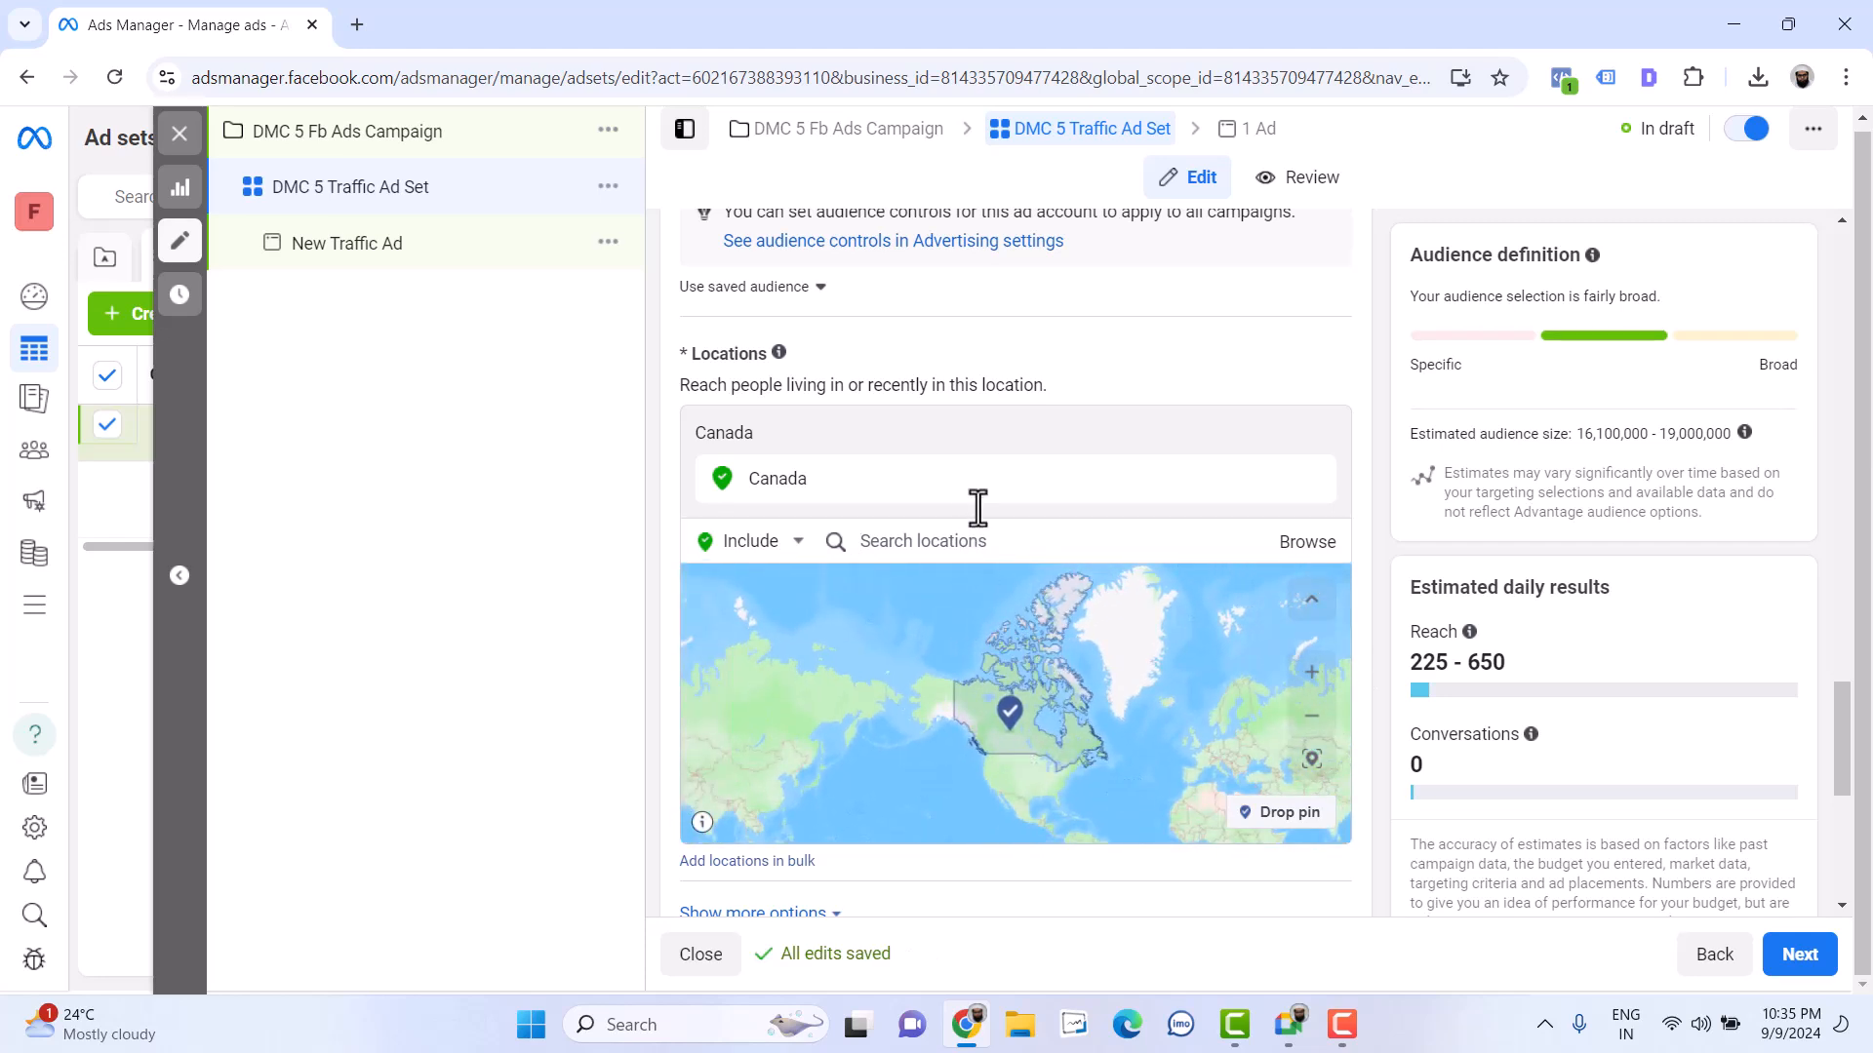
pyautogui.scroll(-3, 973, 527)
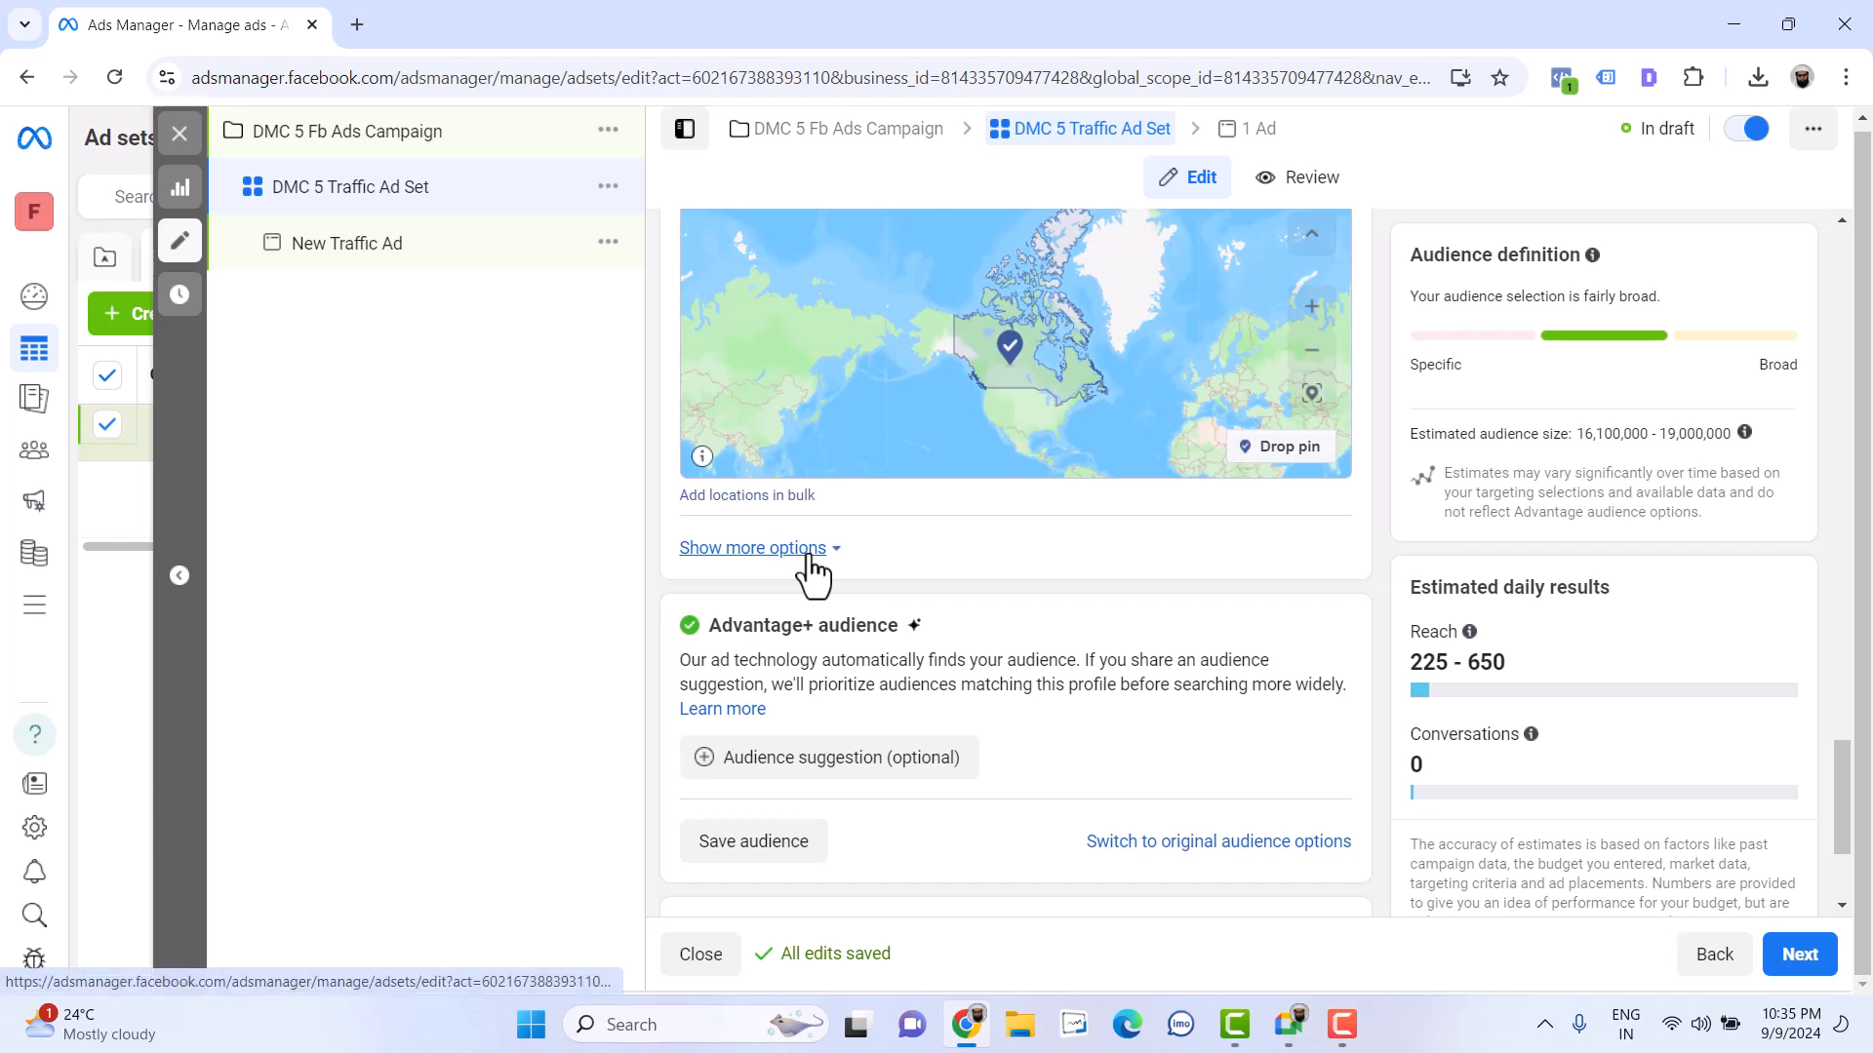
pyautogui.click(810, 548)
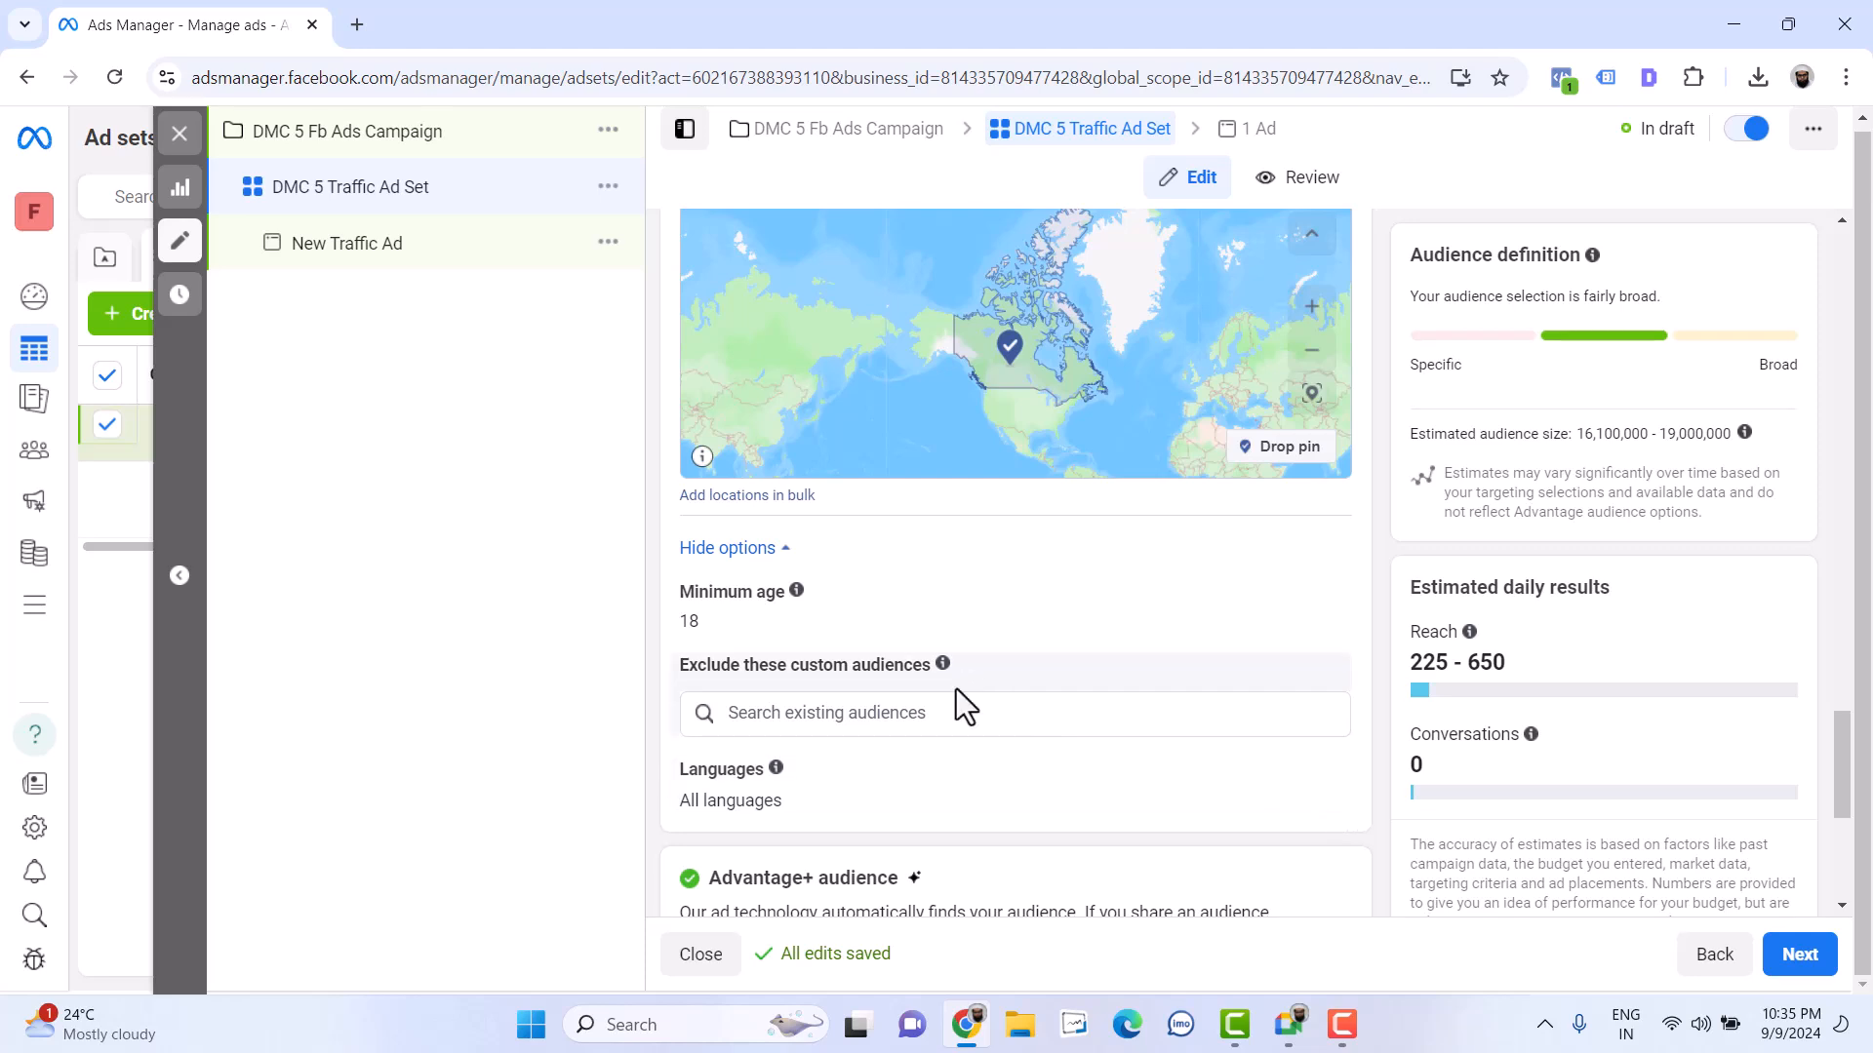
pyautogui.scroll(-1, 956, 688)
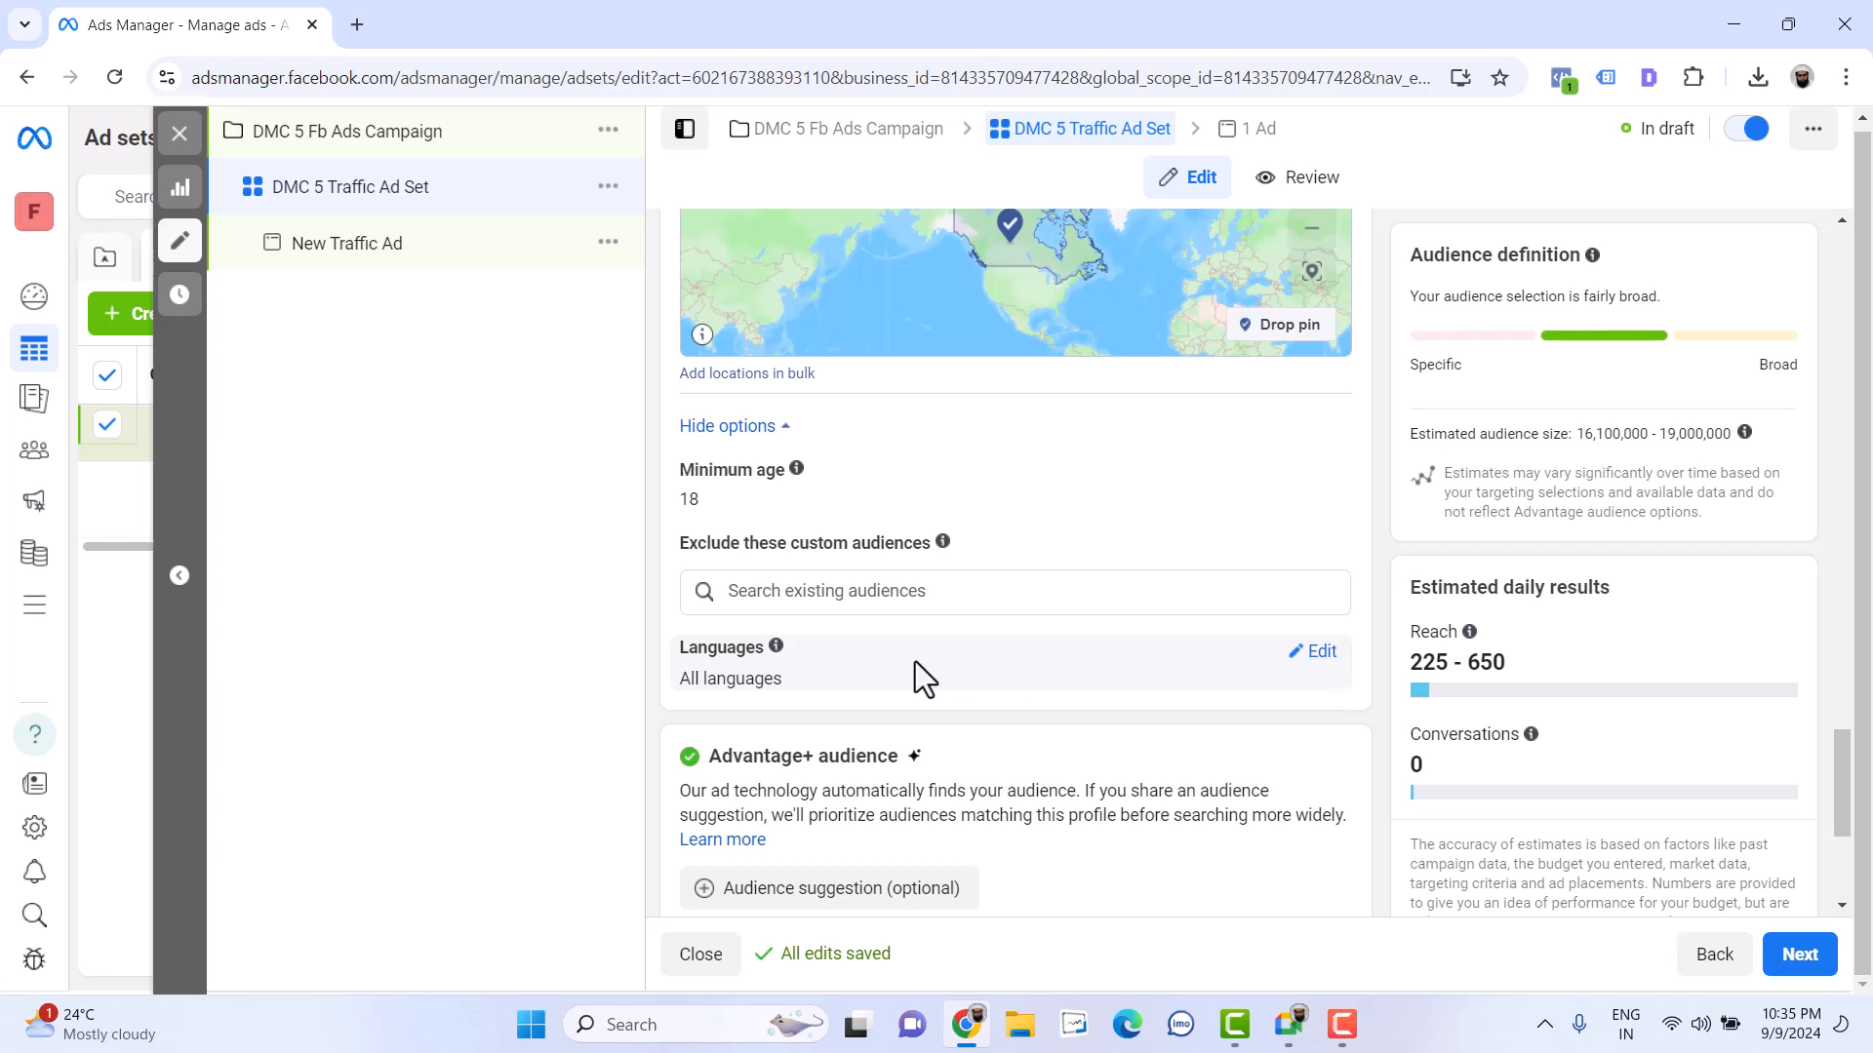
pyautogui.scroll(4, 915, 673)
pyautogui.scroll(2, 880, 577)
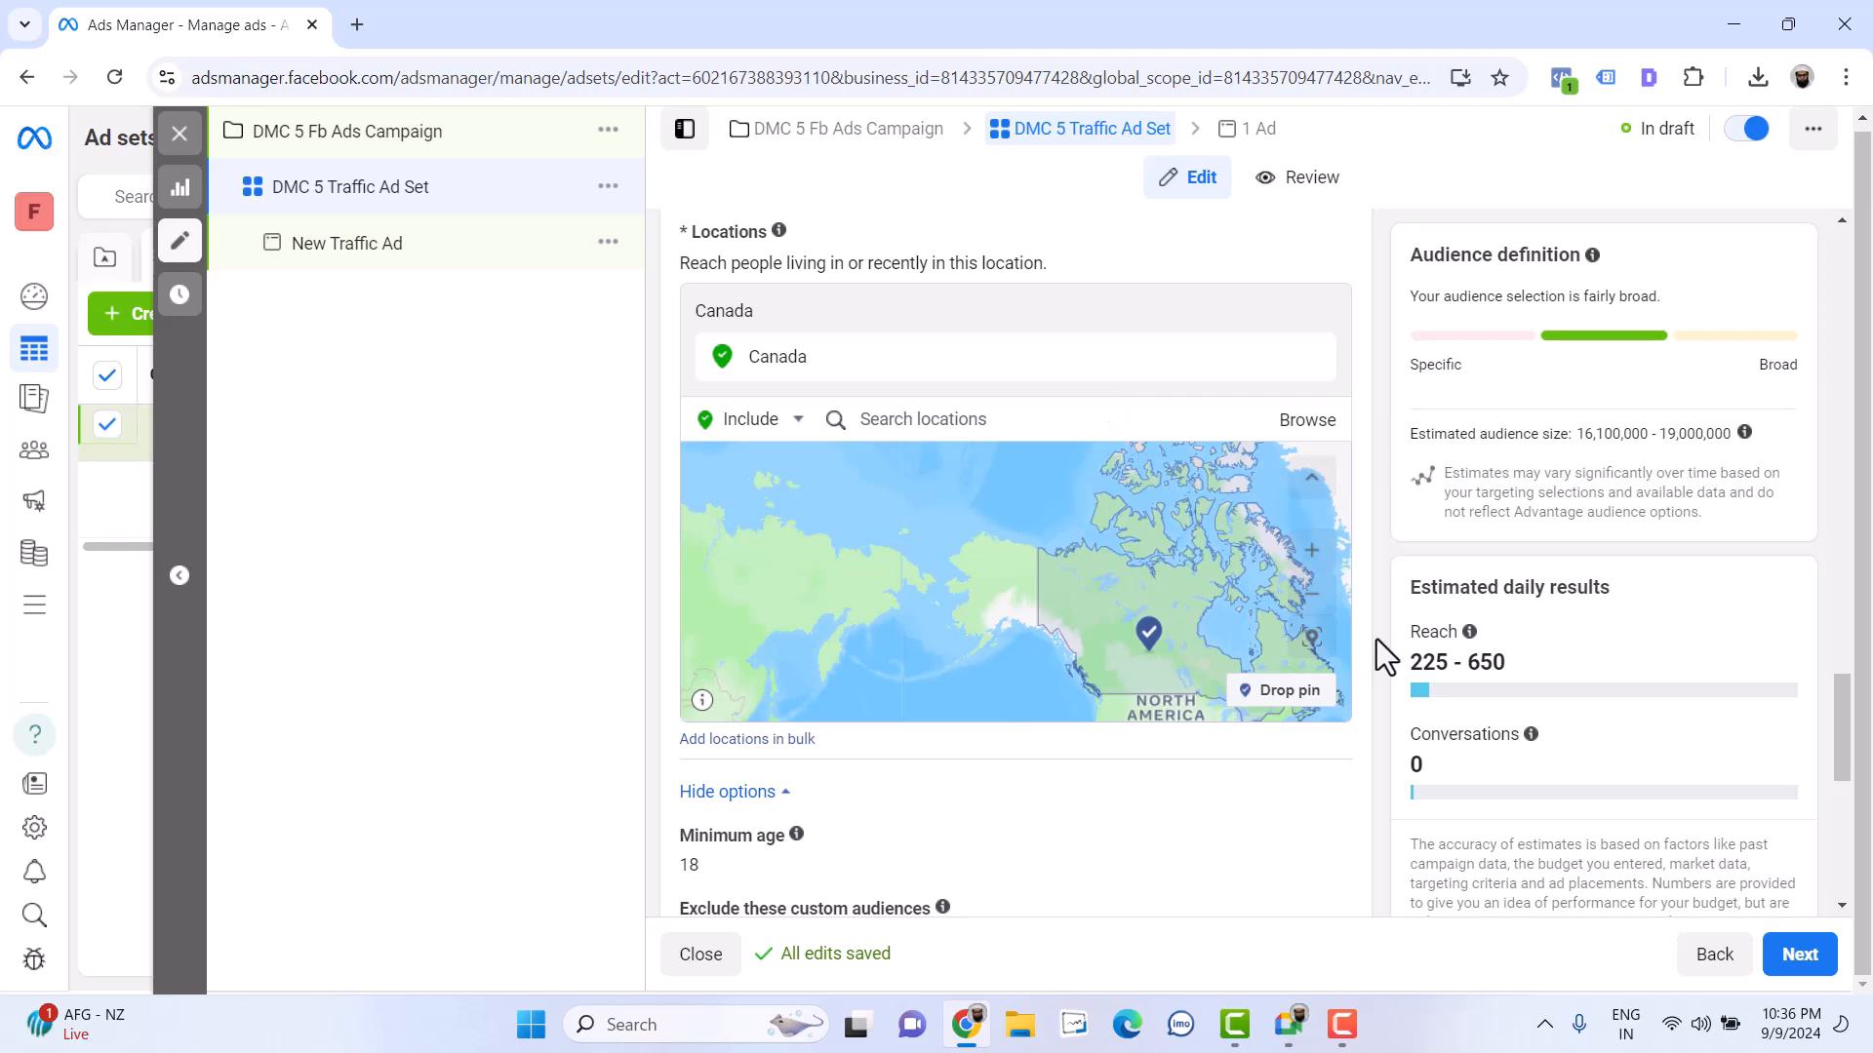
pyautogui.scroll(-1, 1365, 637)
pyautogui.scroll(-2, 1194, 731)
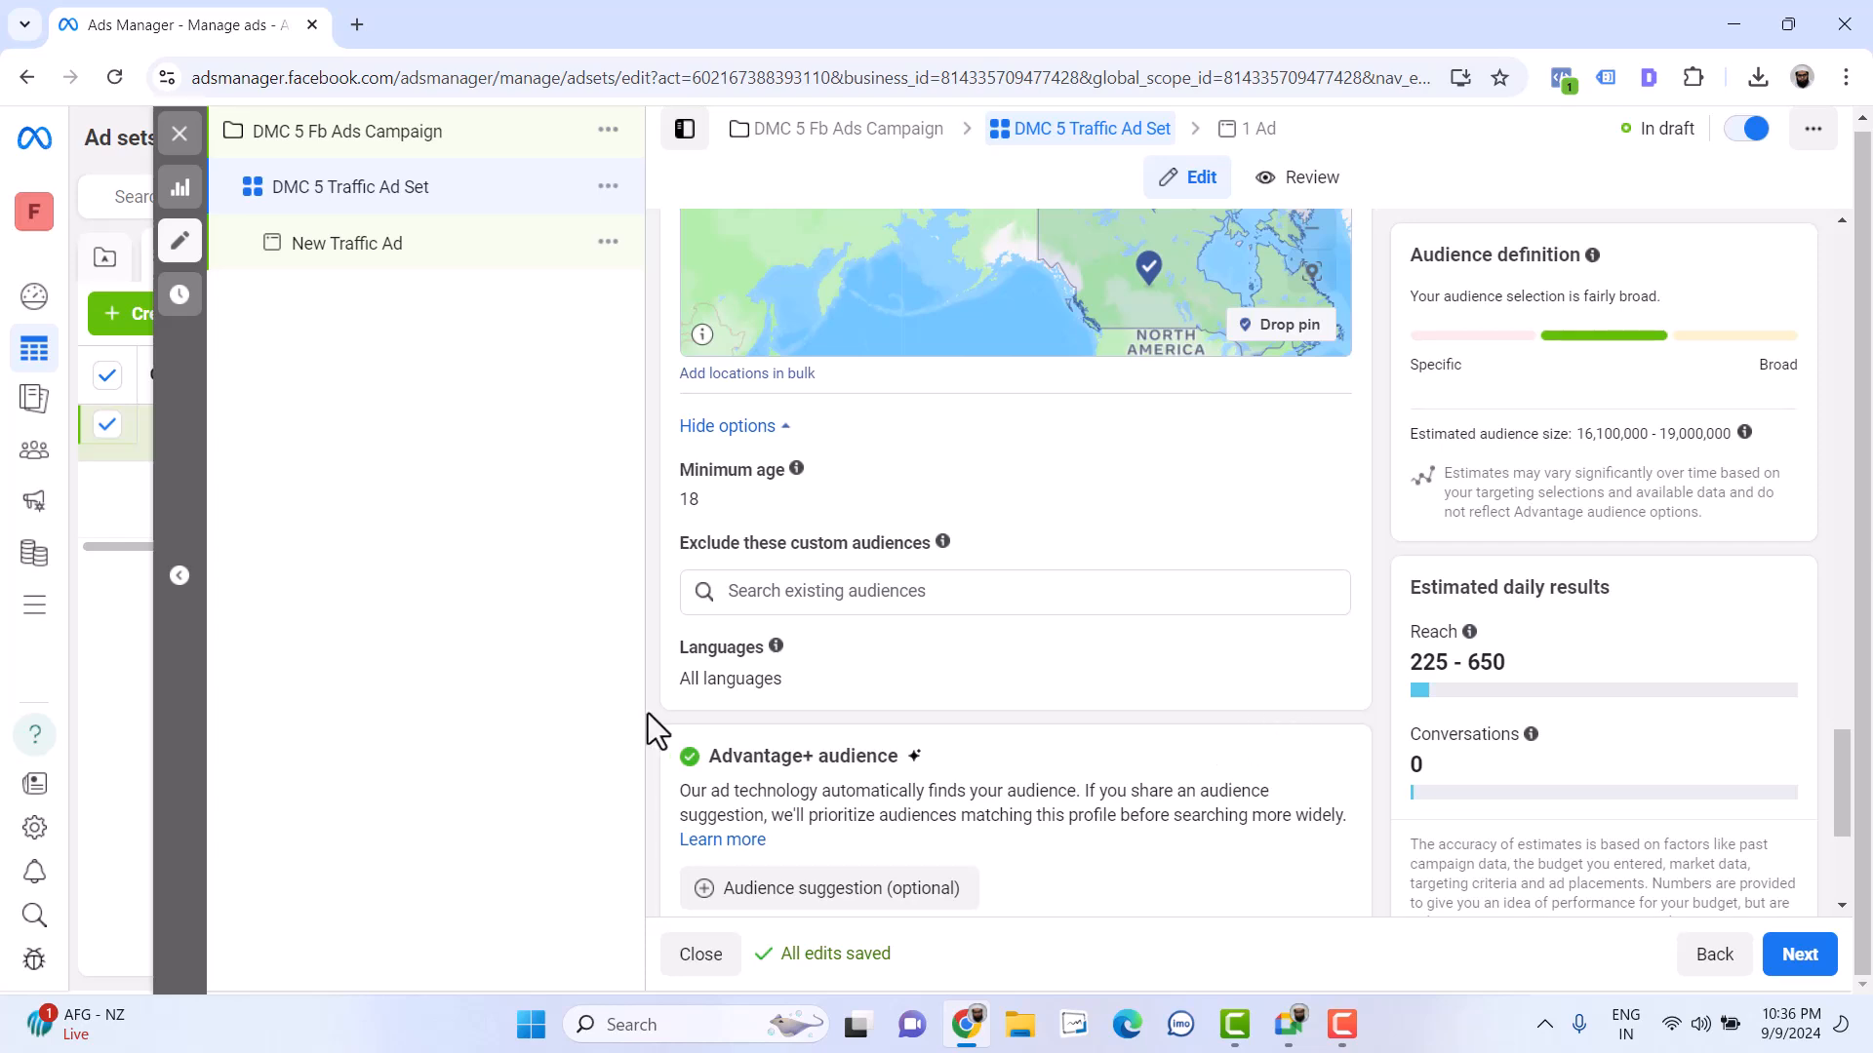
pyautogui.scroll(2, 927, 673)
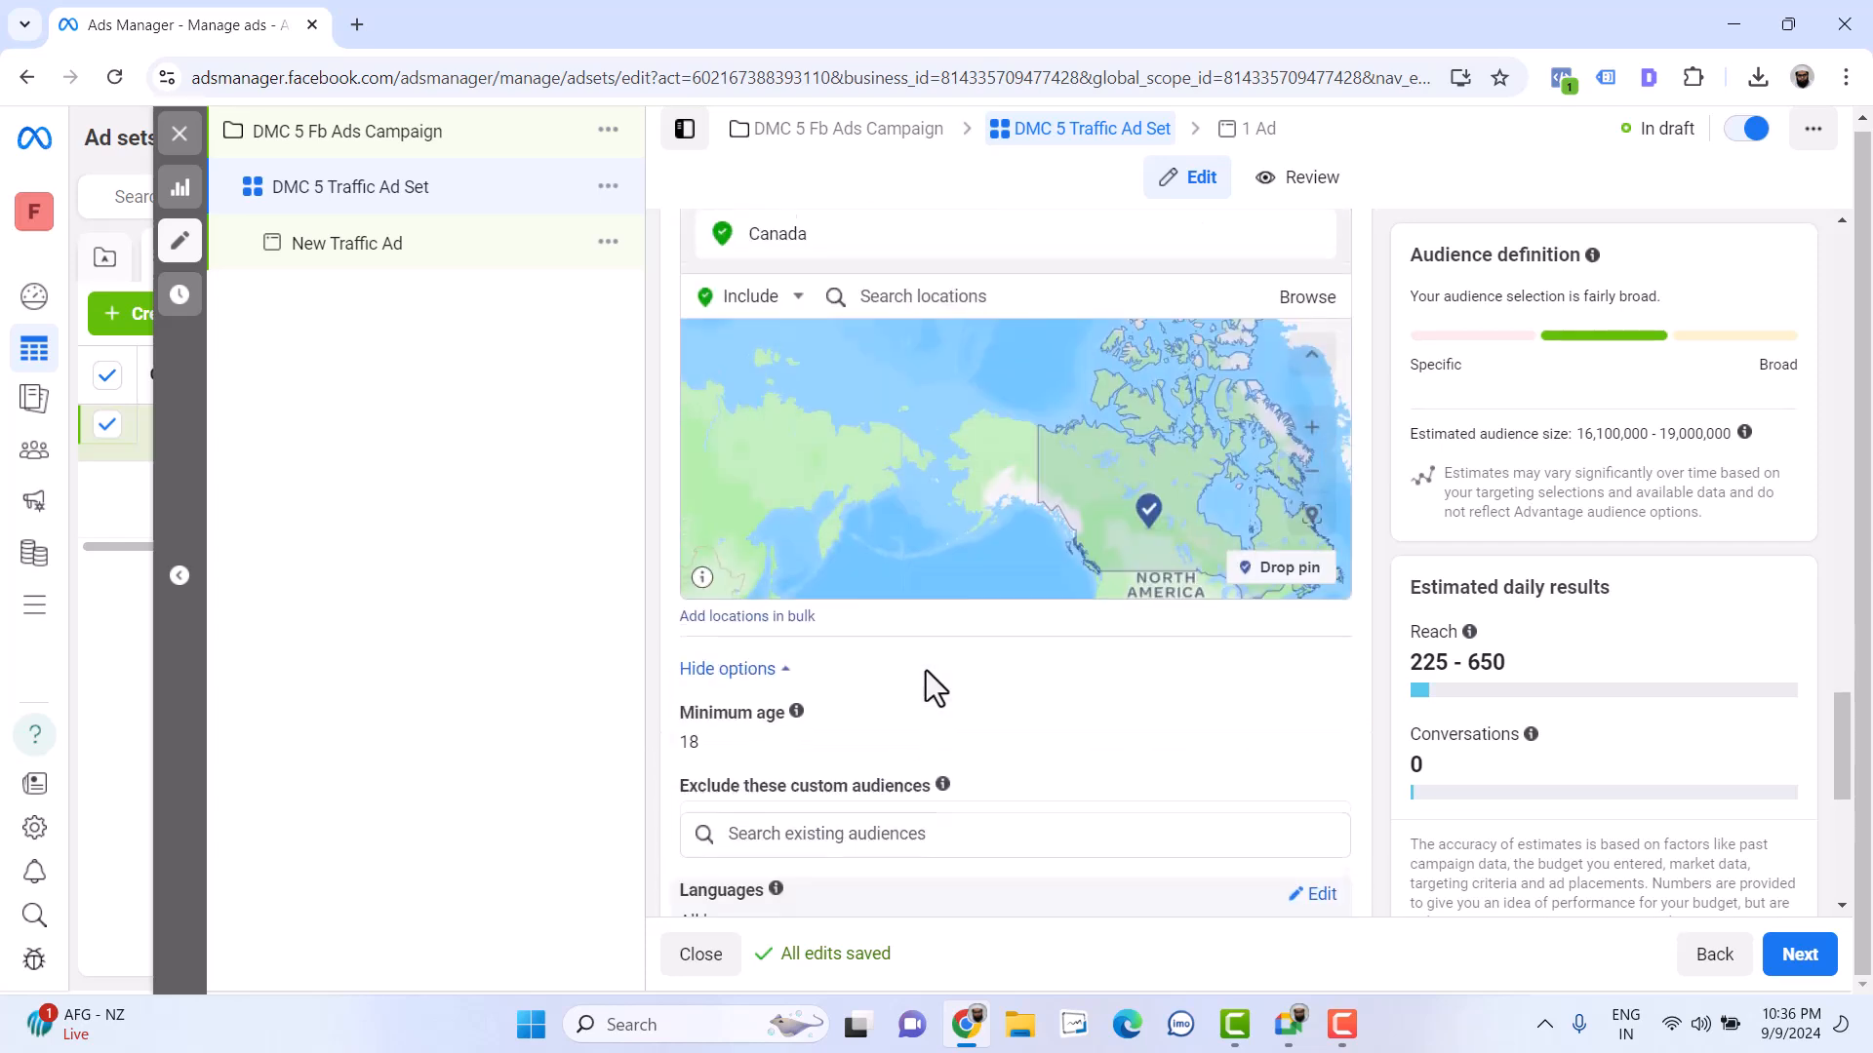
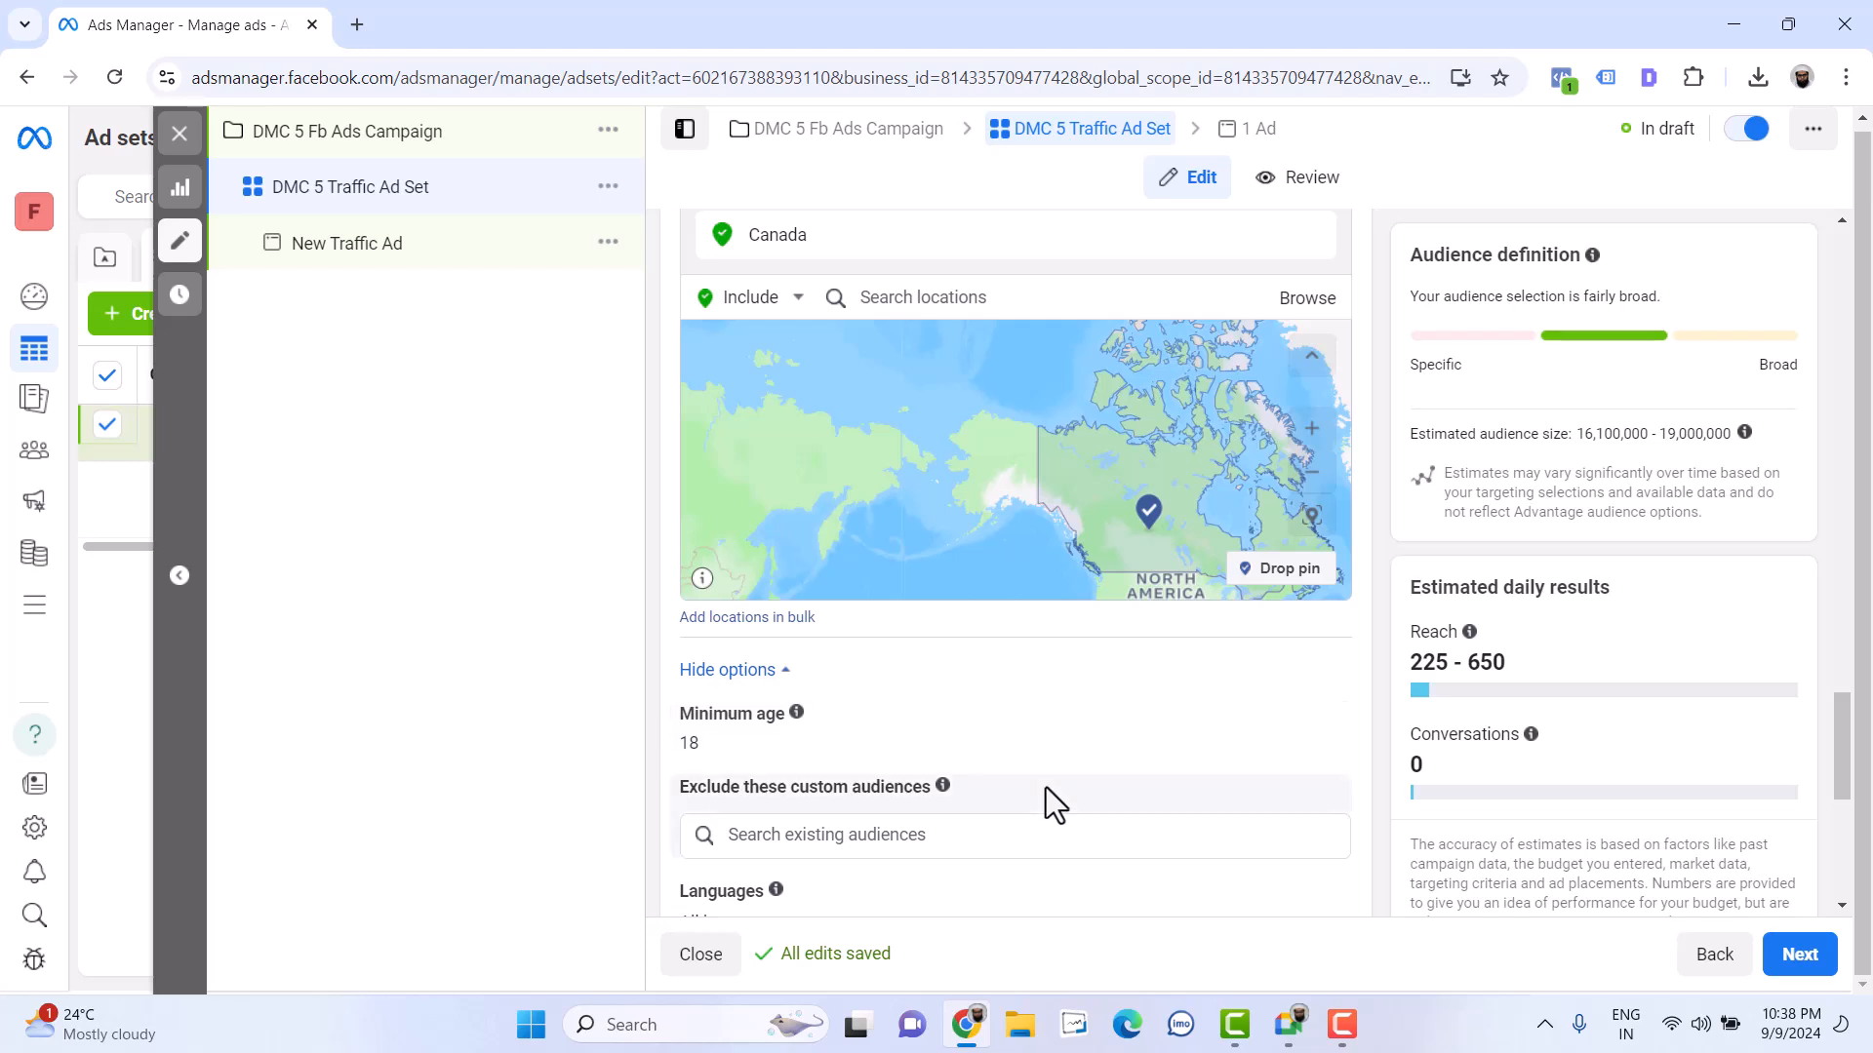
# Review the ad set's schedule, audience controls and Advantage+ audience sections around the location settings
pyautogui.scroll(-3, 1046, 787)
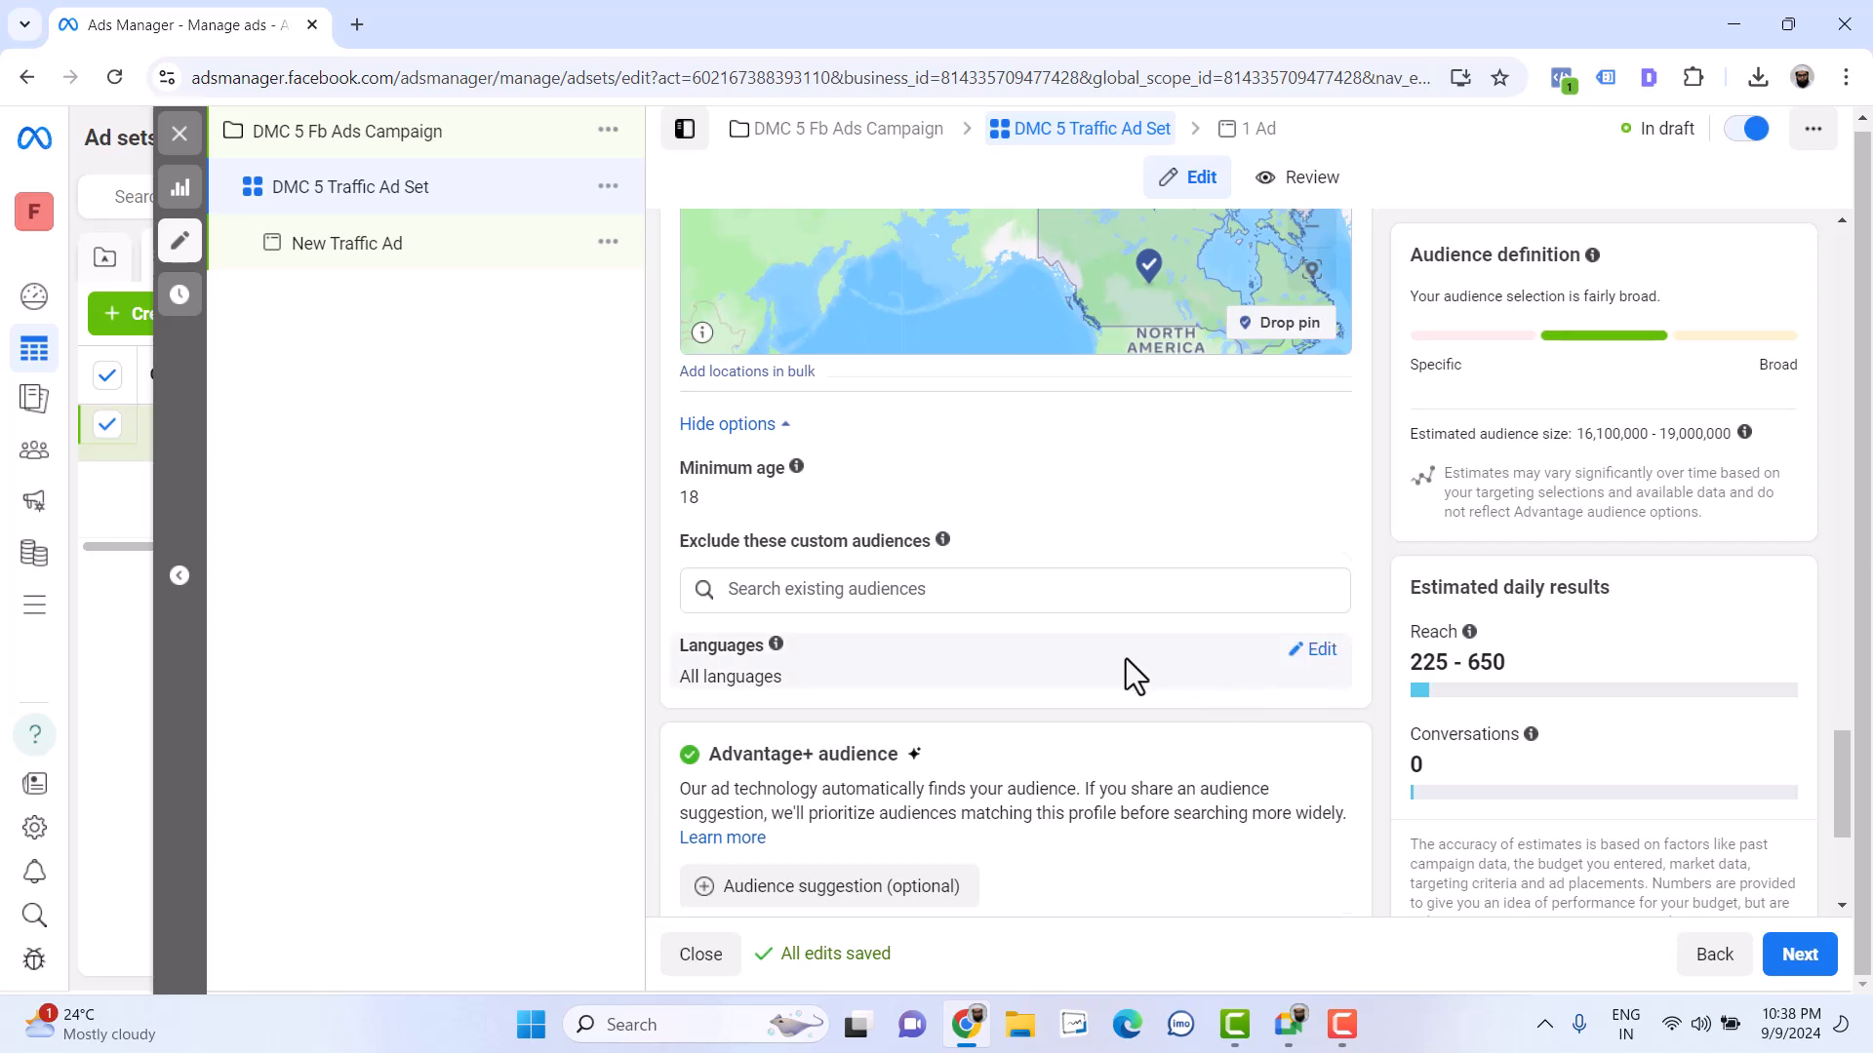
pyautogui.scroll(-4, 1126, 722)
pyautogui.scroll(4, 1126, 722)
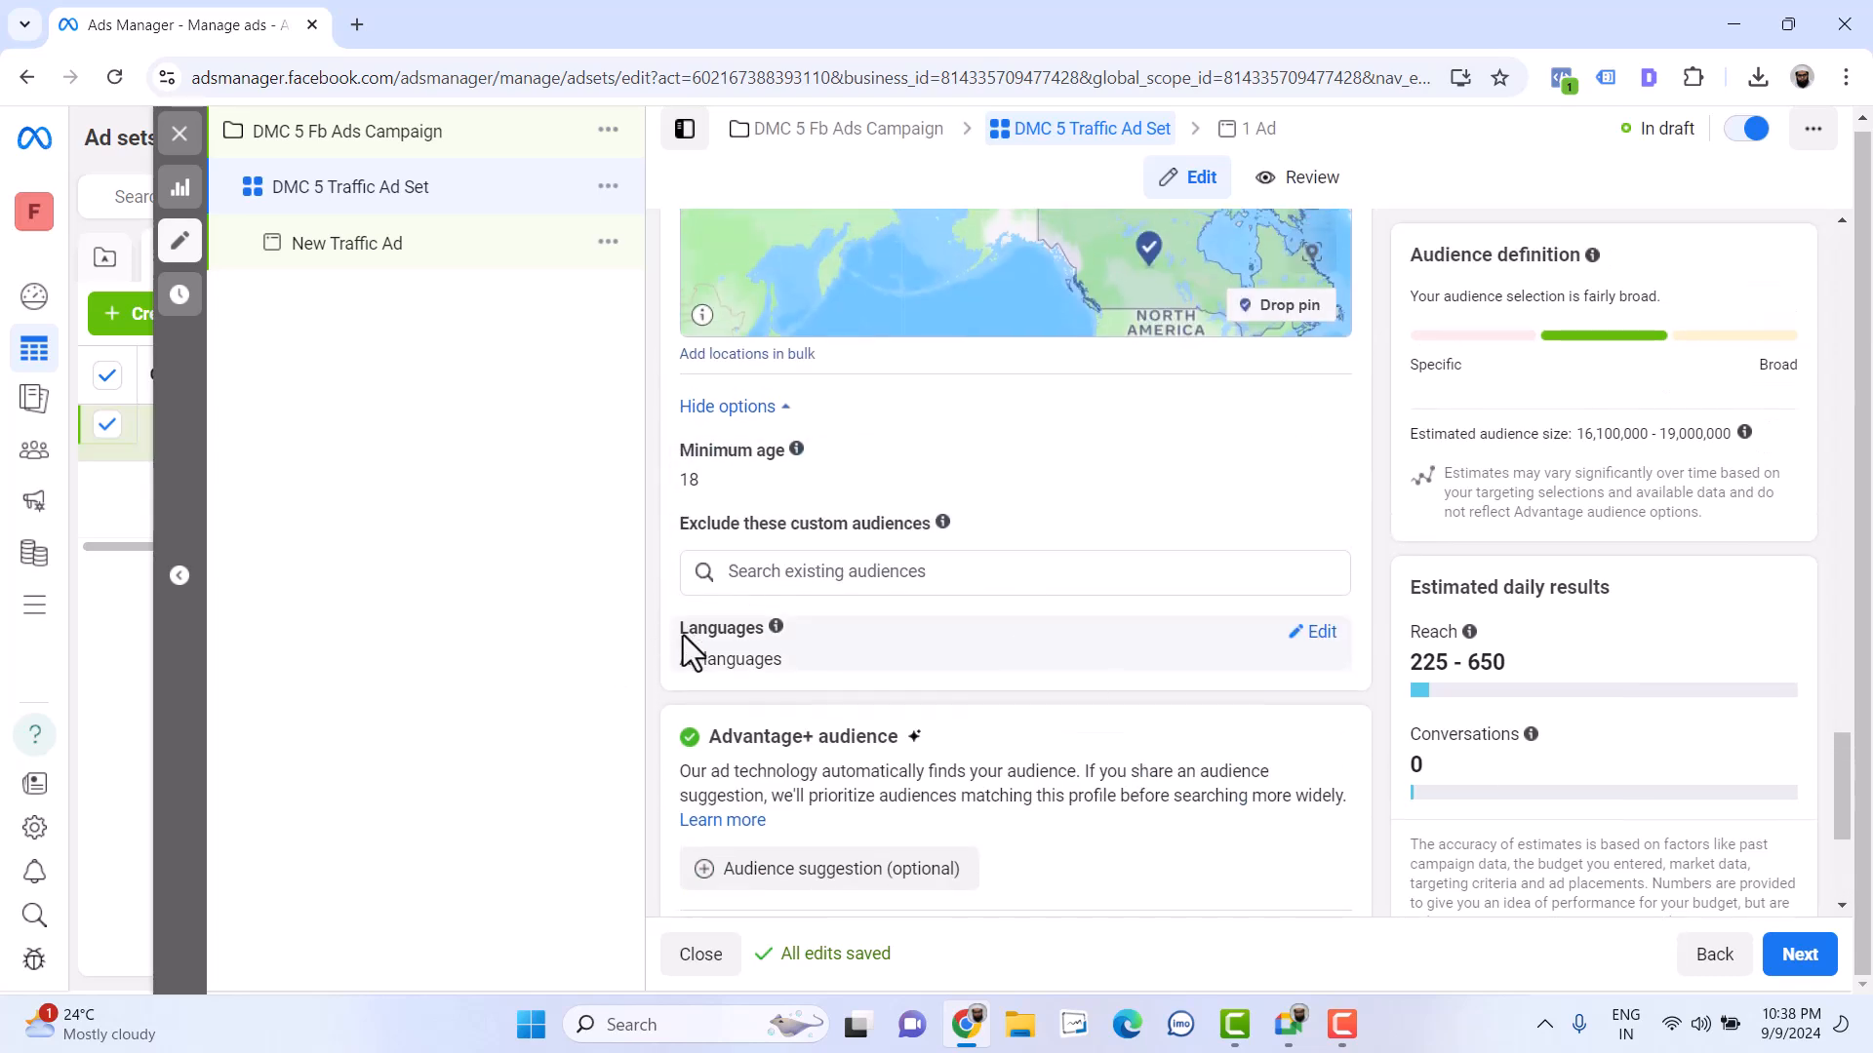
pyautogui.scroll(5, 994, 573)
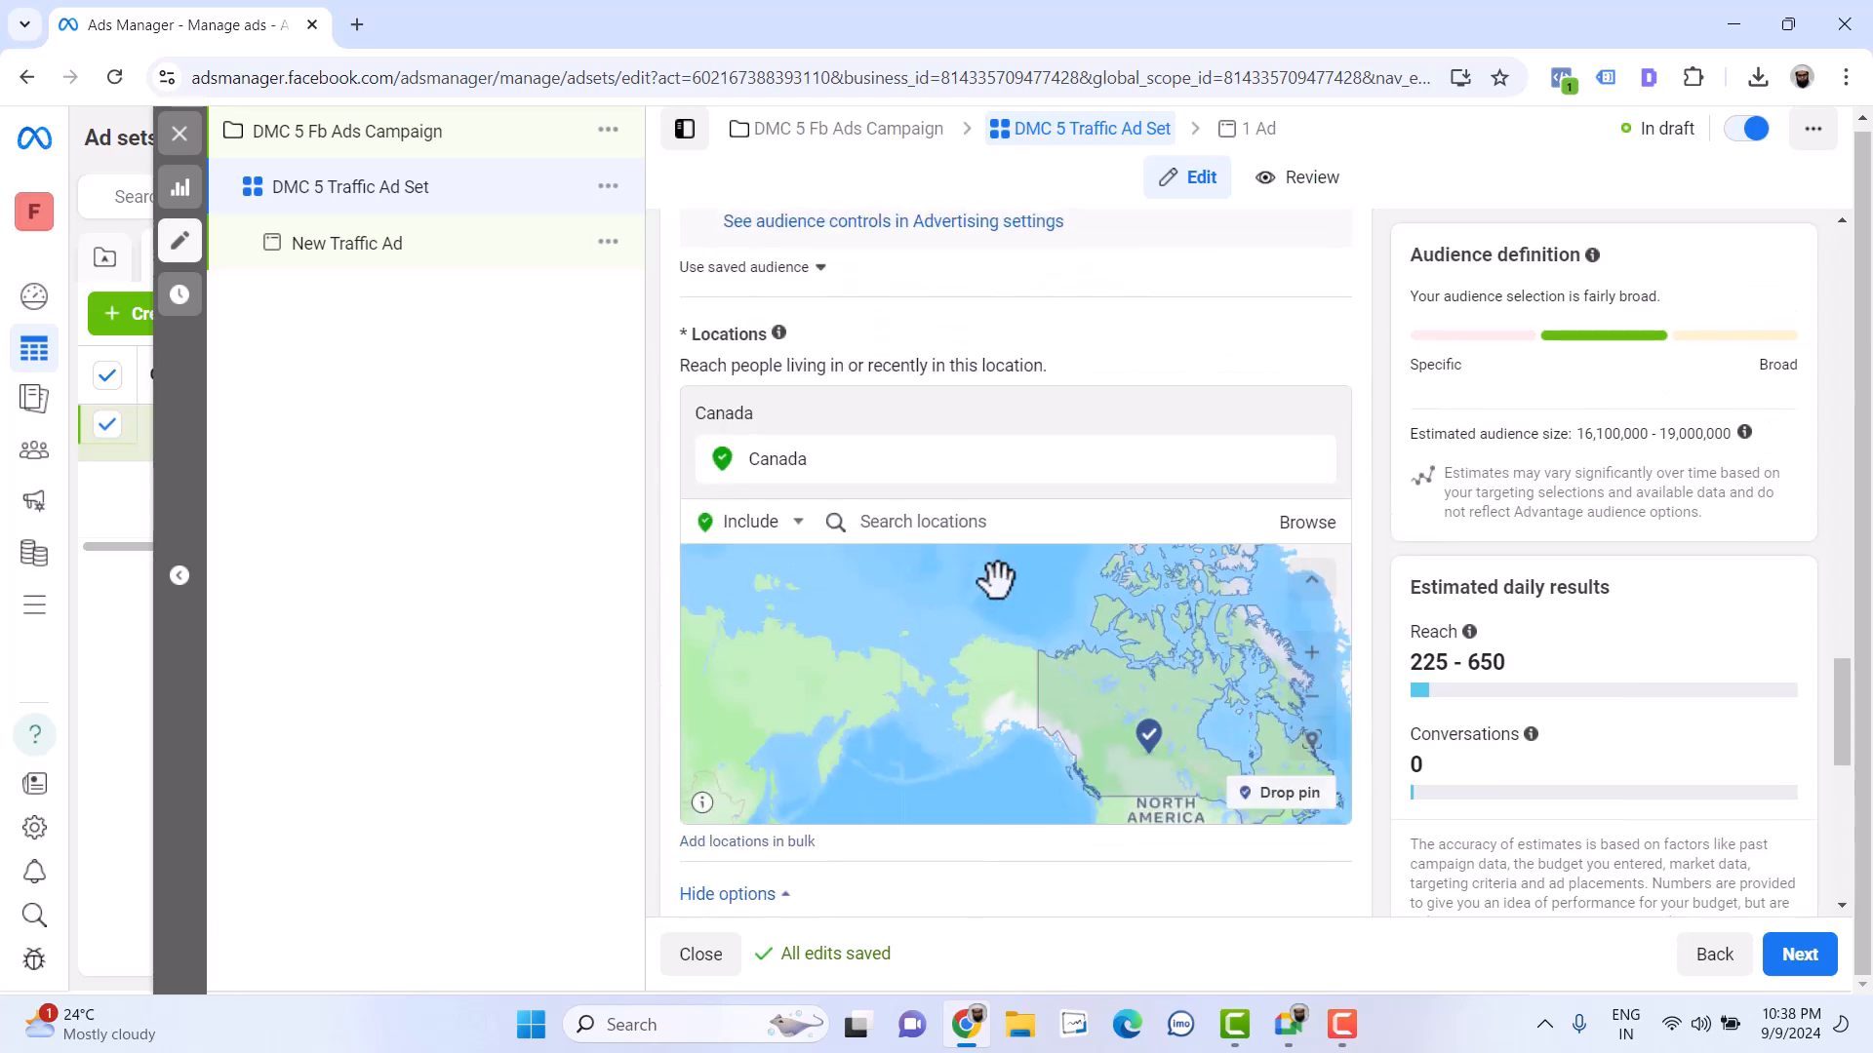
pyautogui.scroll(4, 1012, 640)
pyautogui.scroll(5, 990, 497)
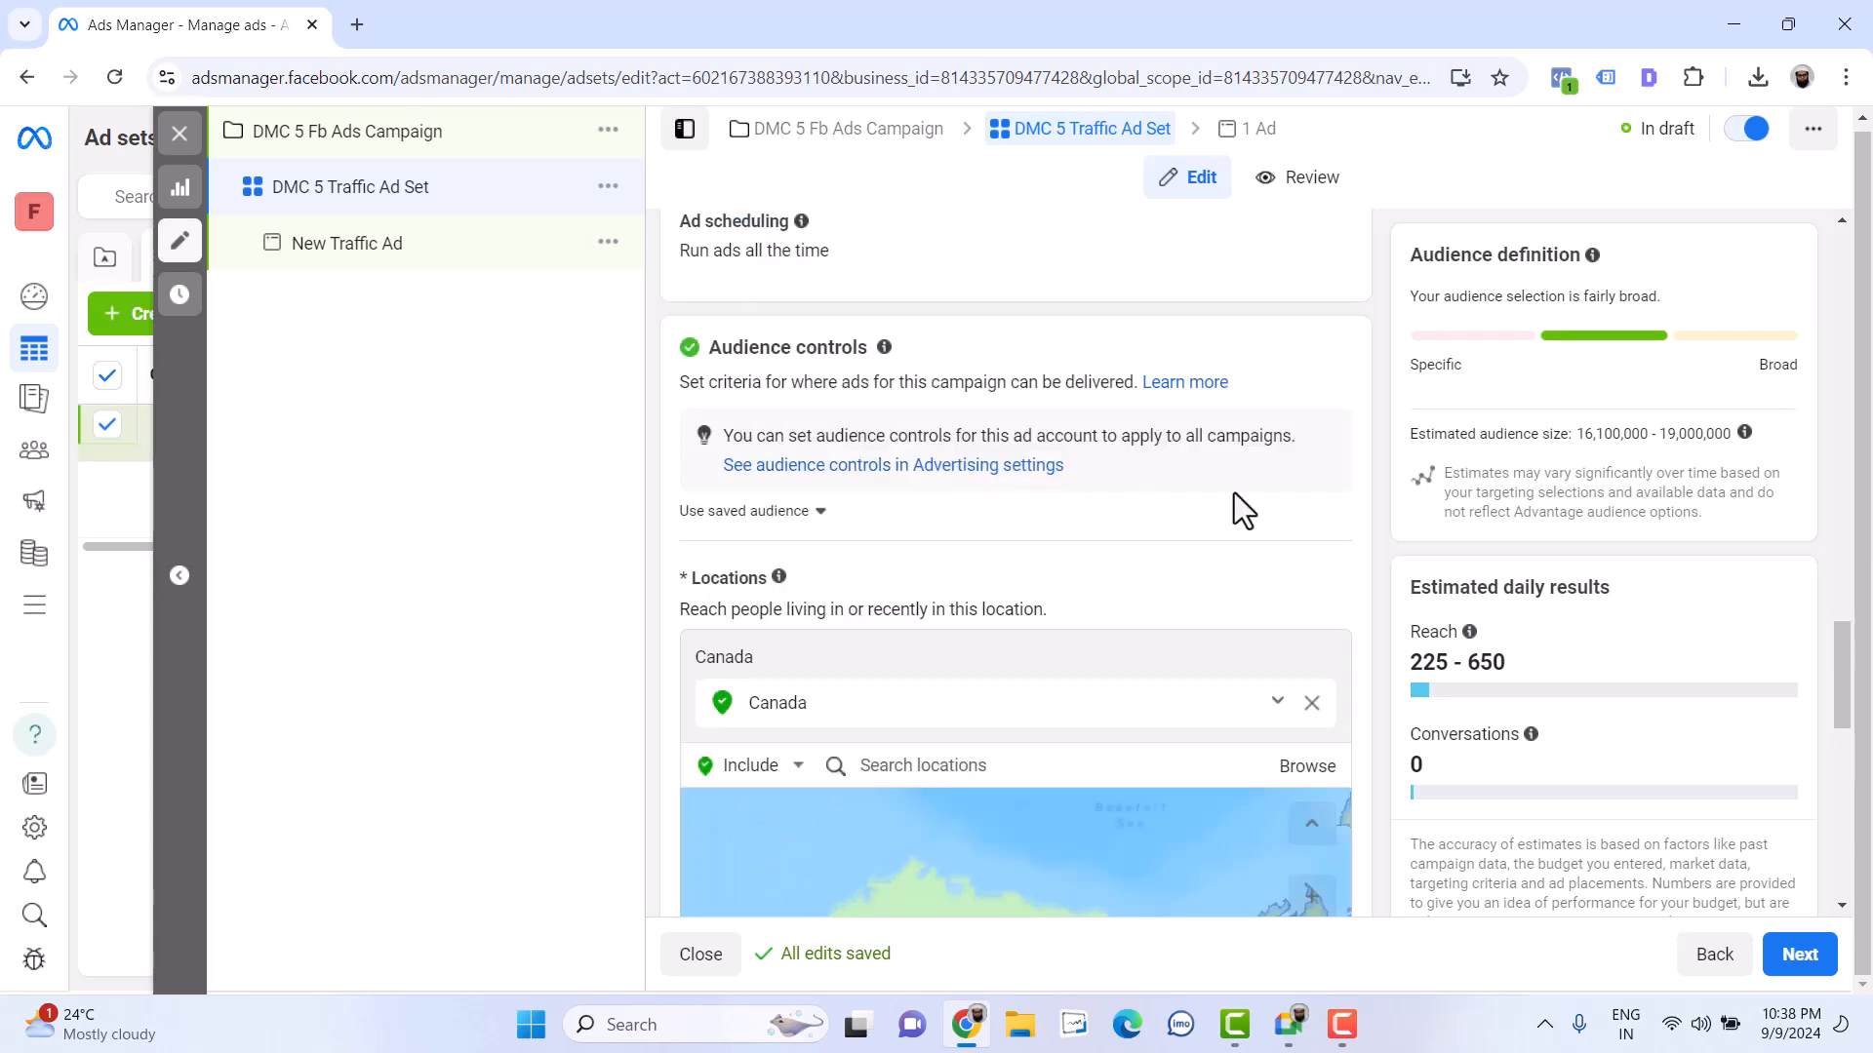
pyautogui.scroll(4, 1051, 553)
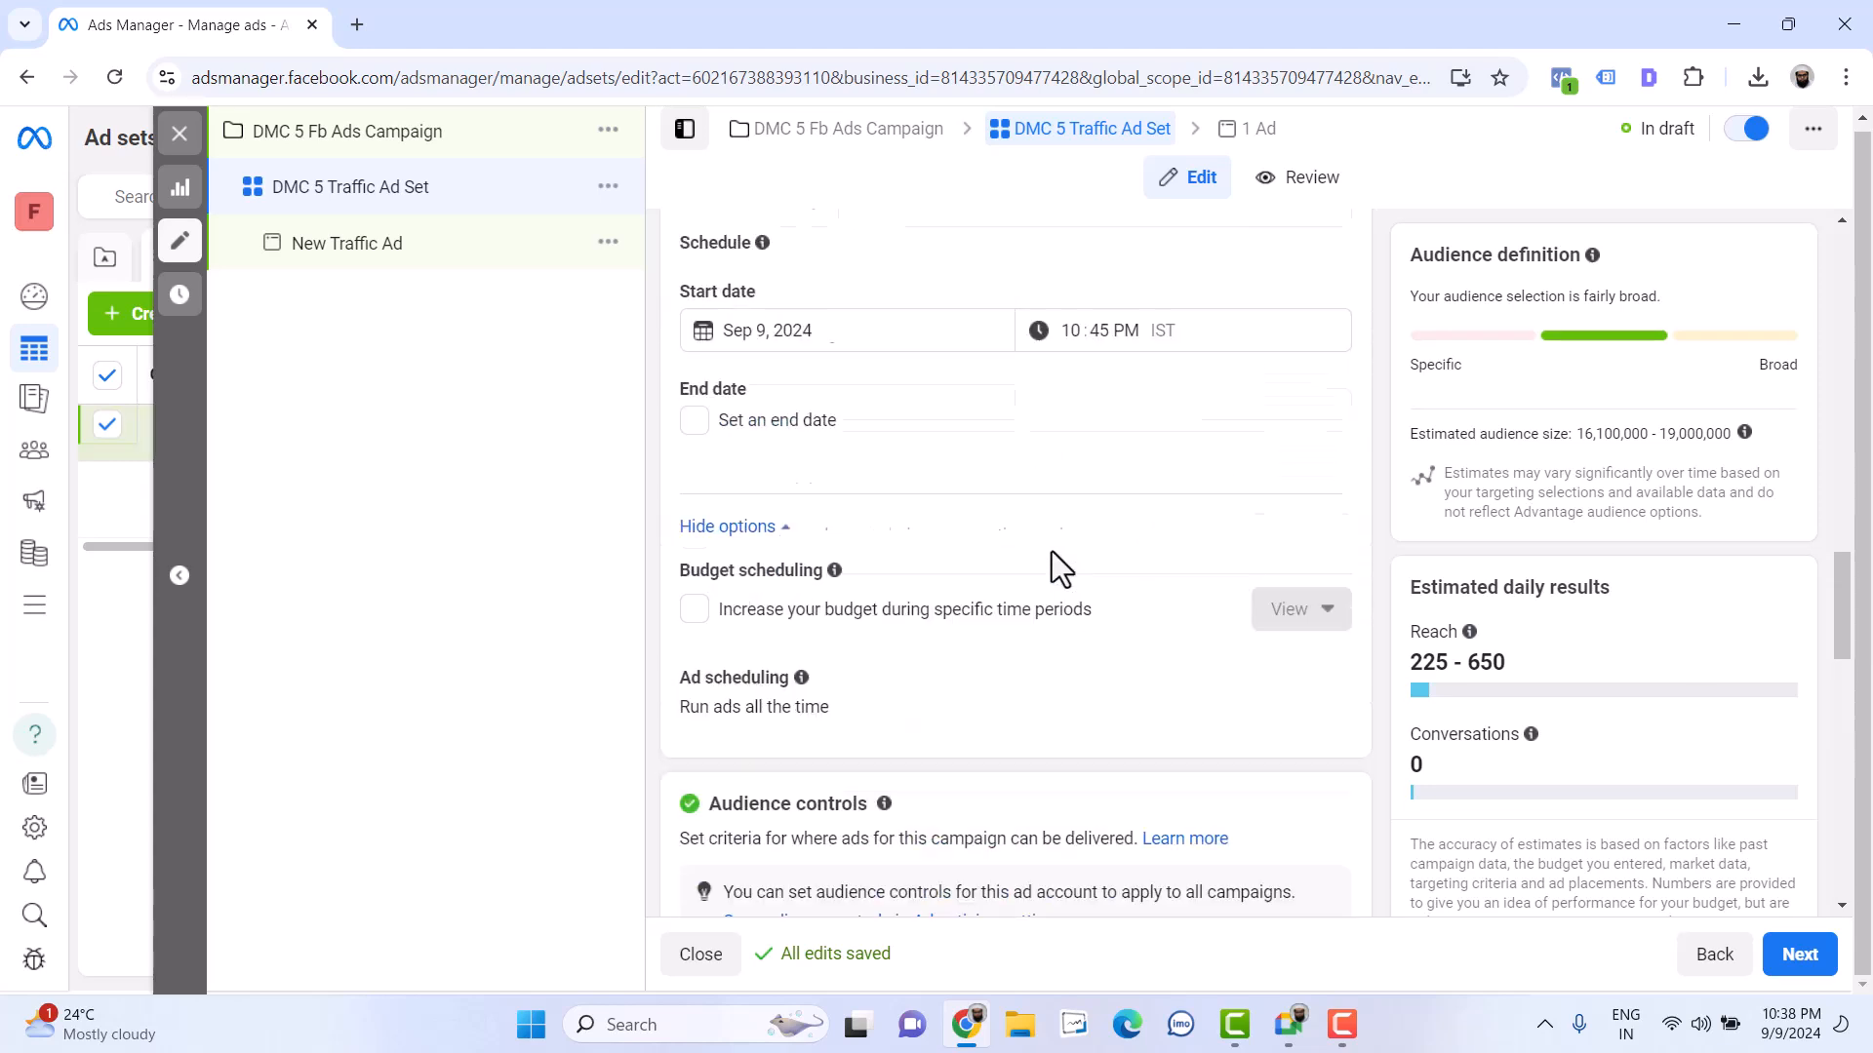
pyautogui.scroll(-5, 1044, 556)
pyautogui.scroll(-5, 1005, 624)
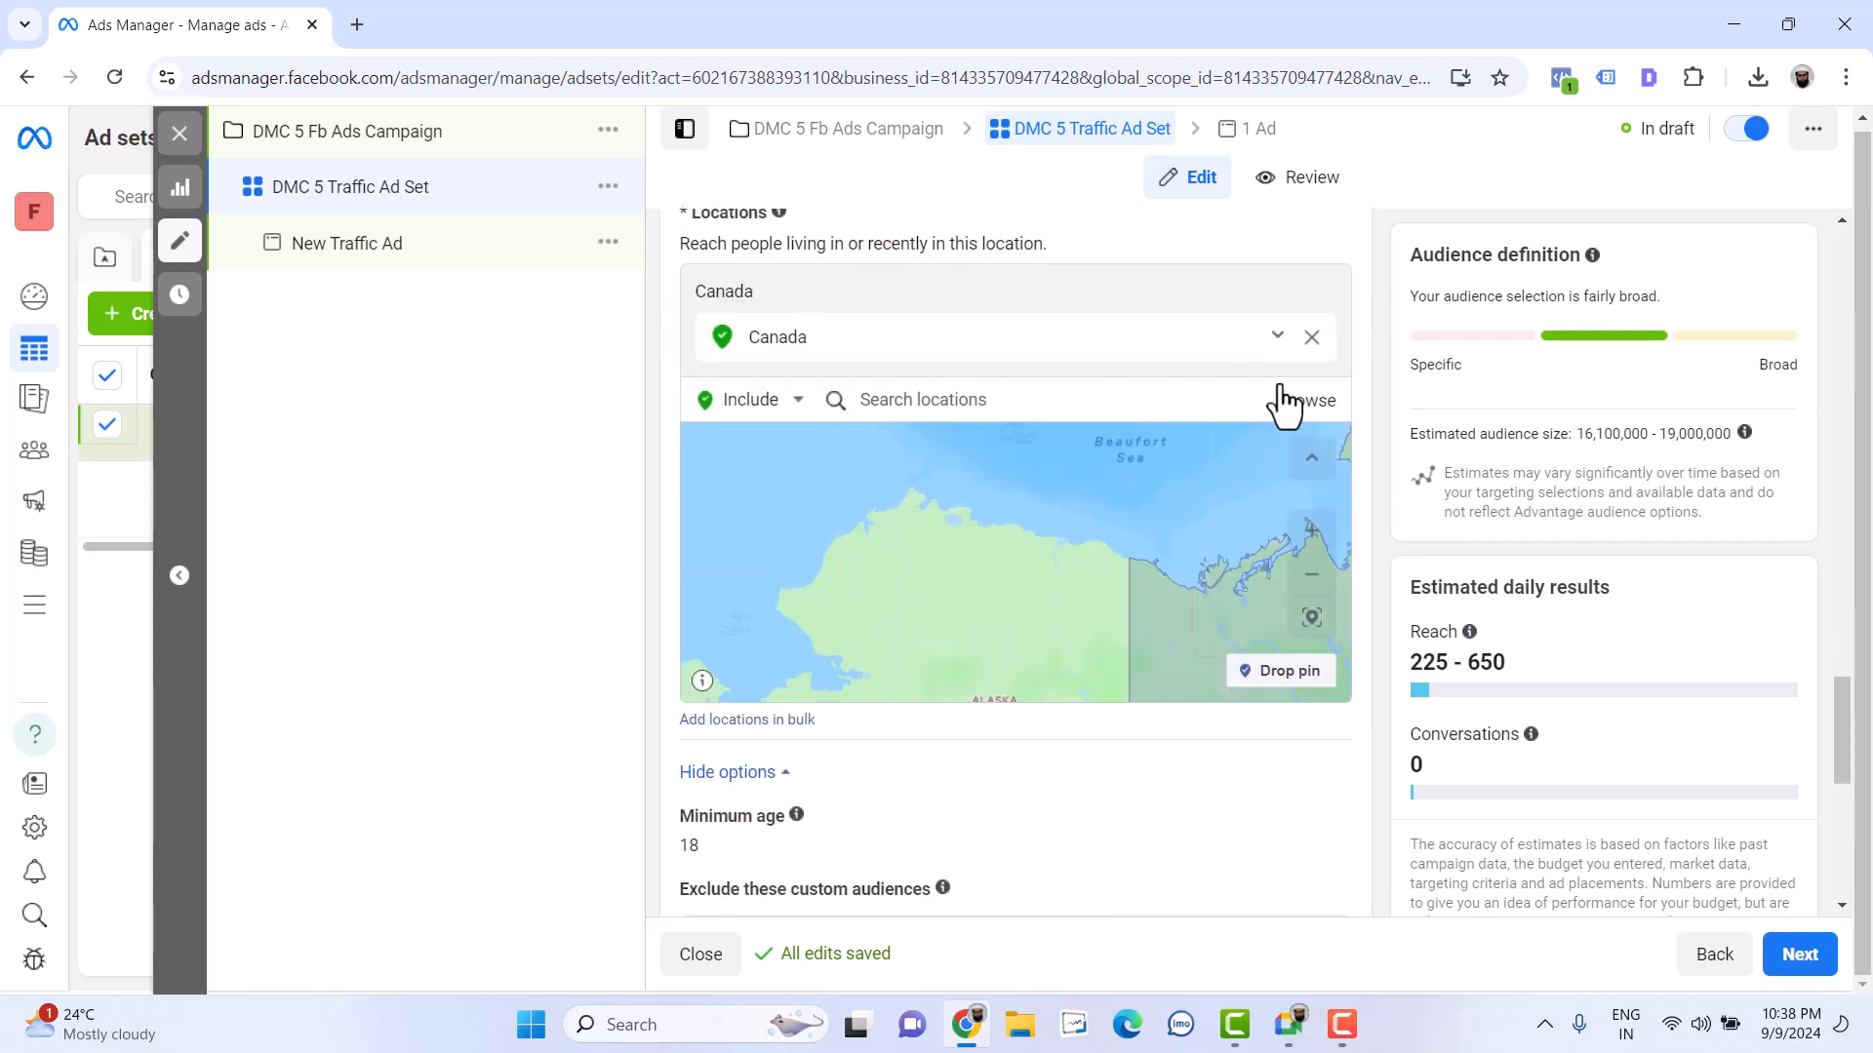
# Remove Canada from the included locations and search the audience locations for the postal code 365
pyautogui.click(1307, 343)
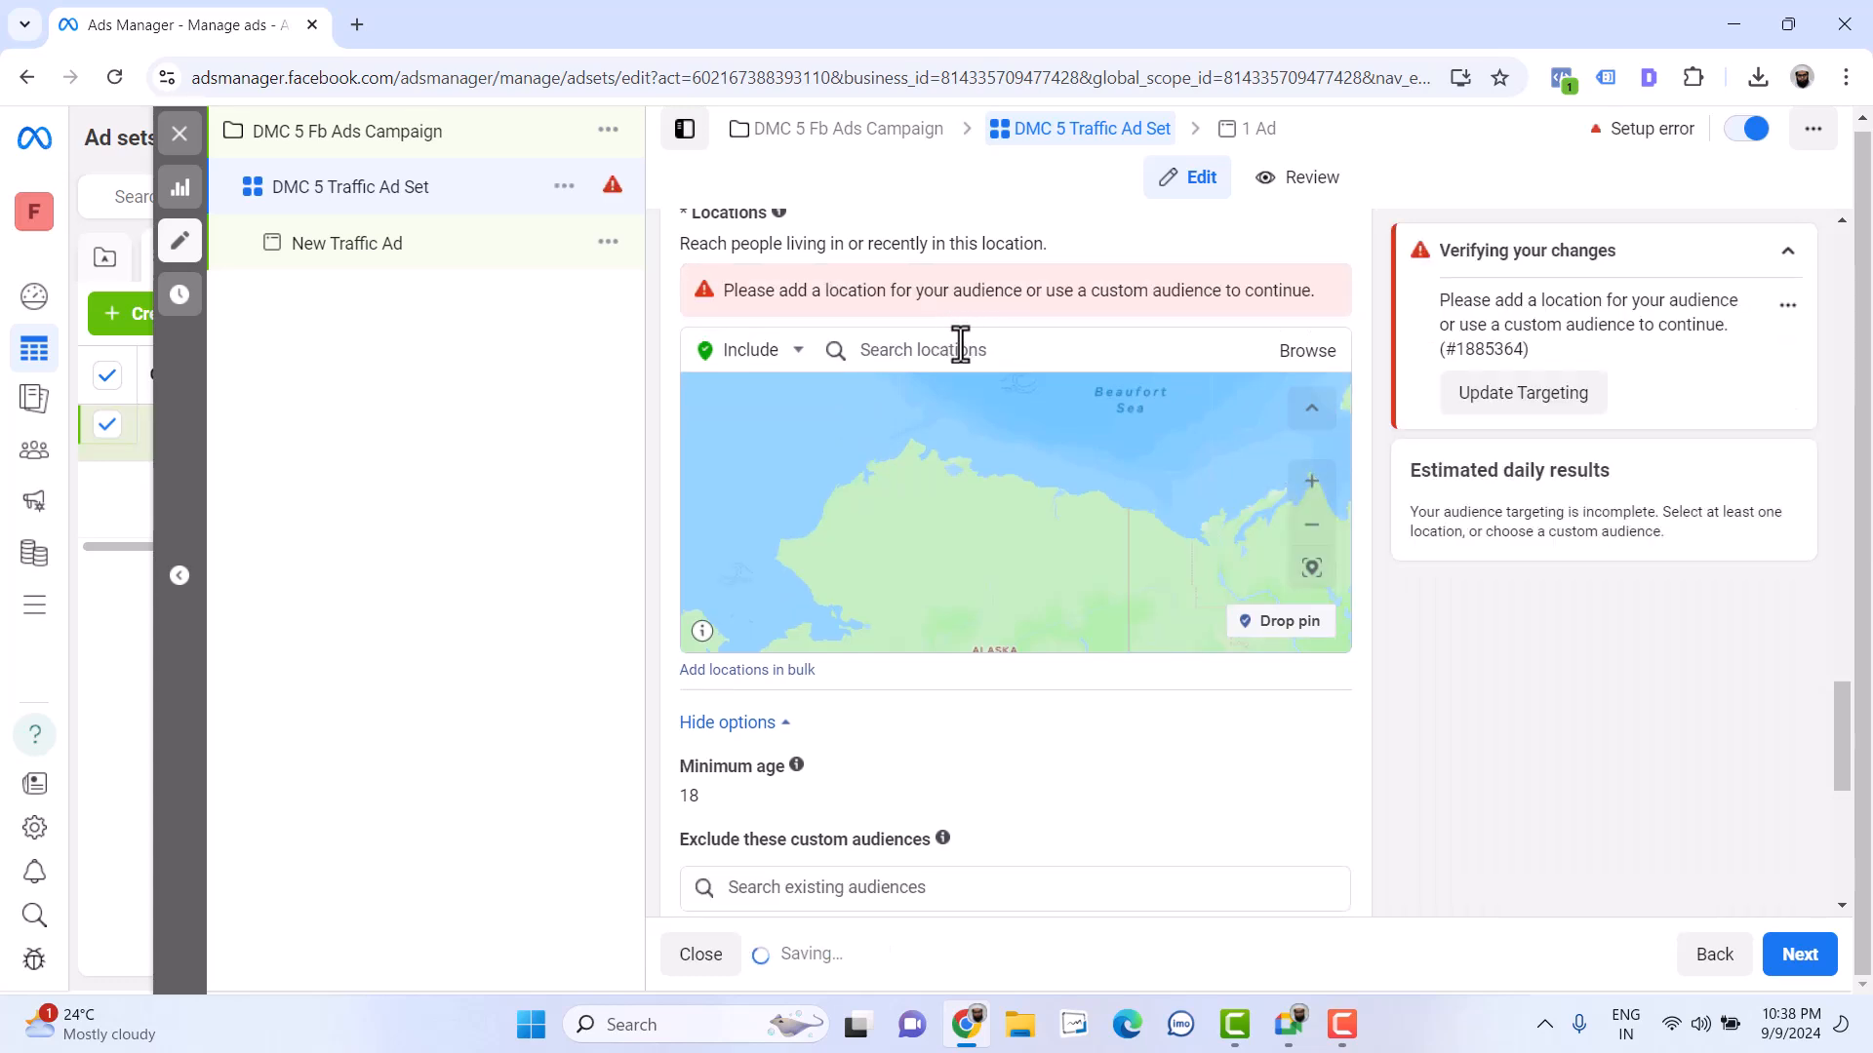
pyautogui.click(957, 348)
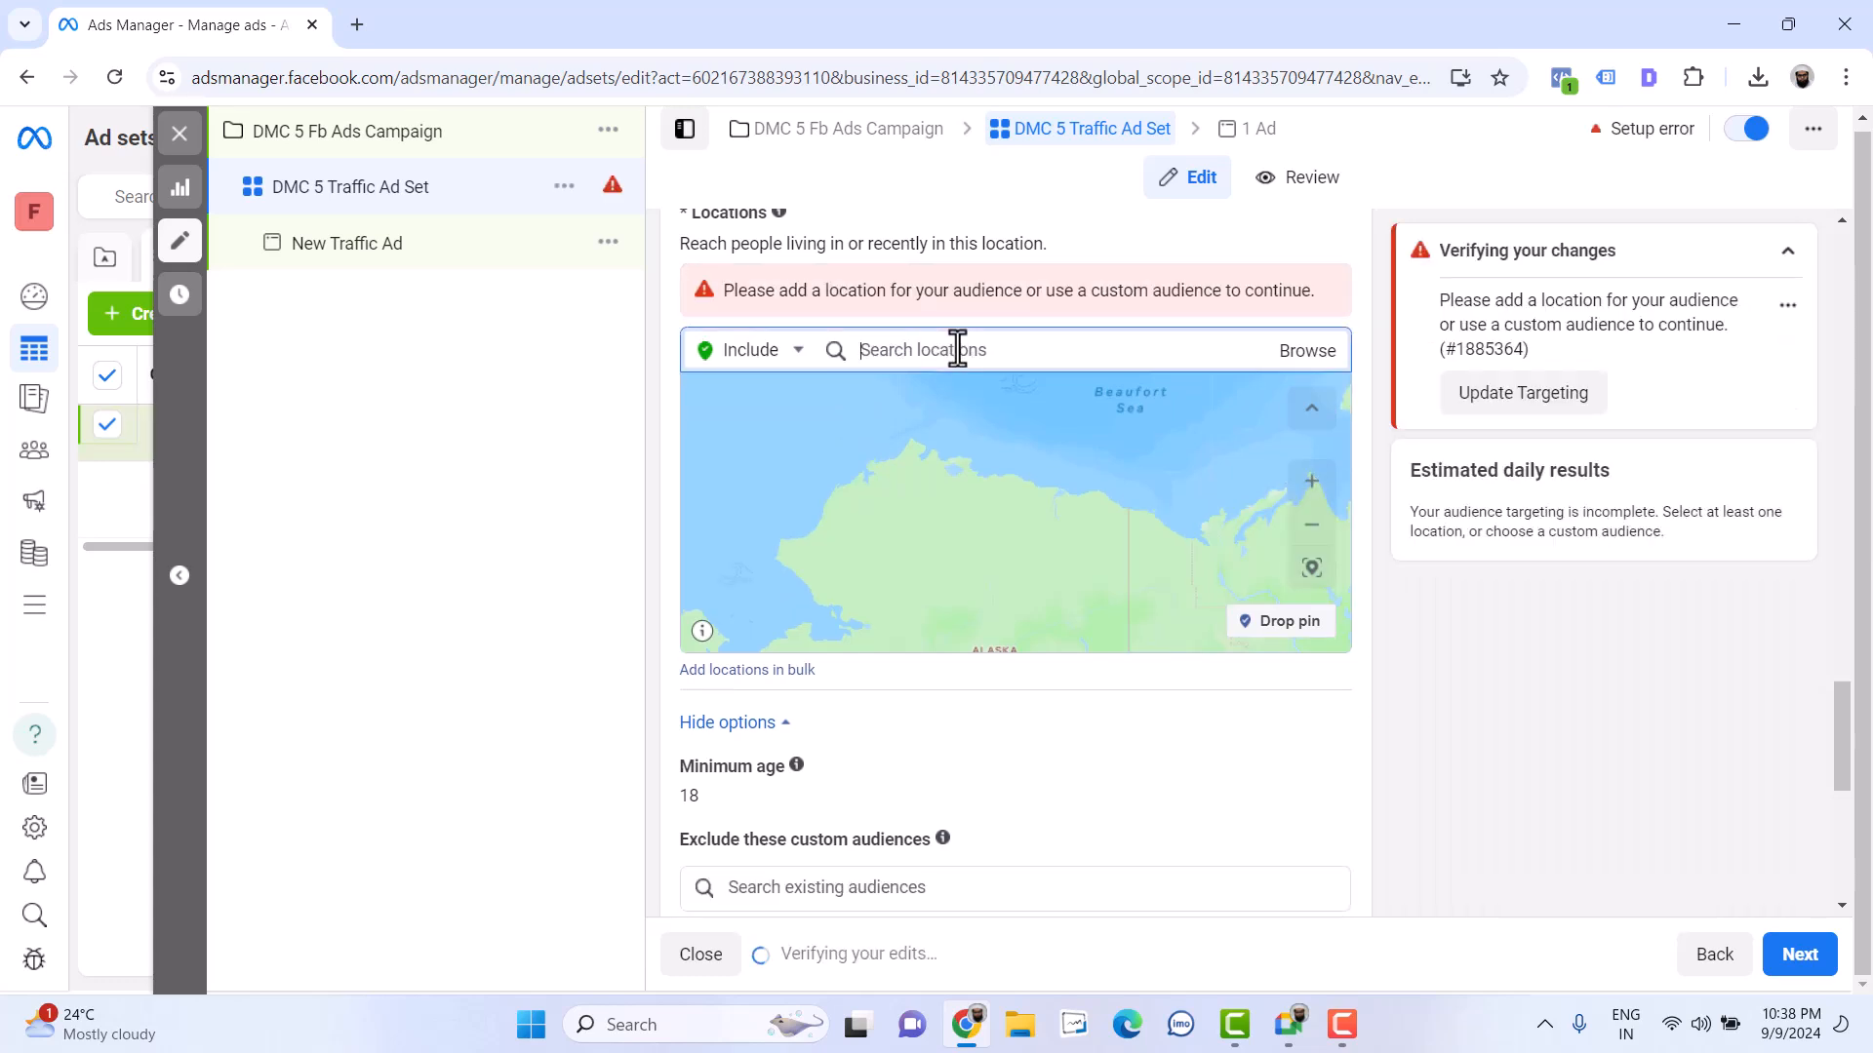
pyautogui.write('365')
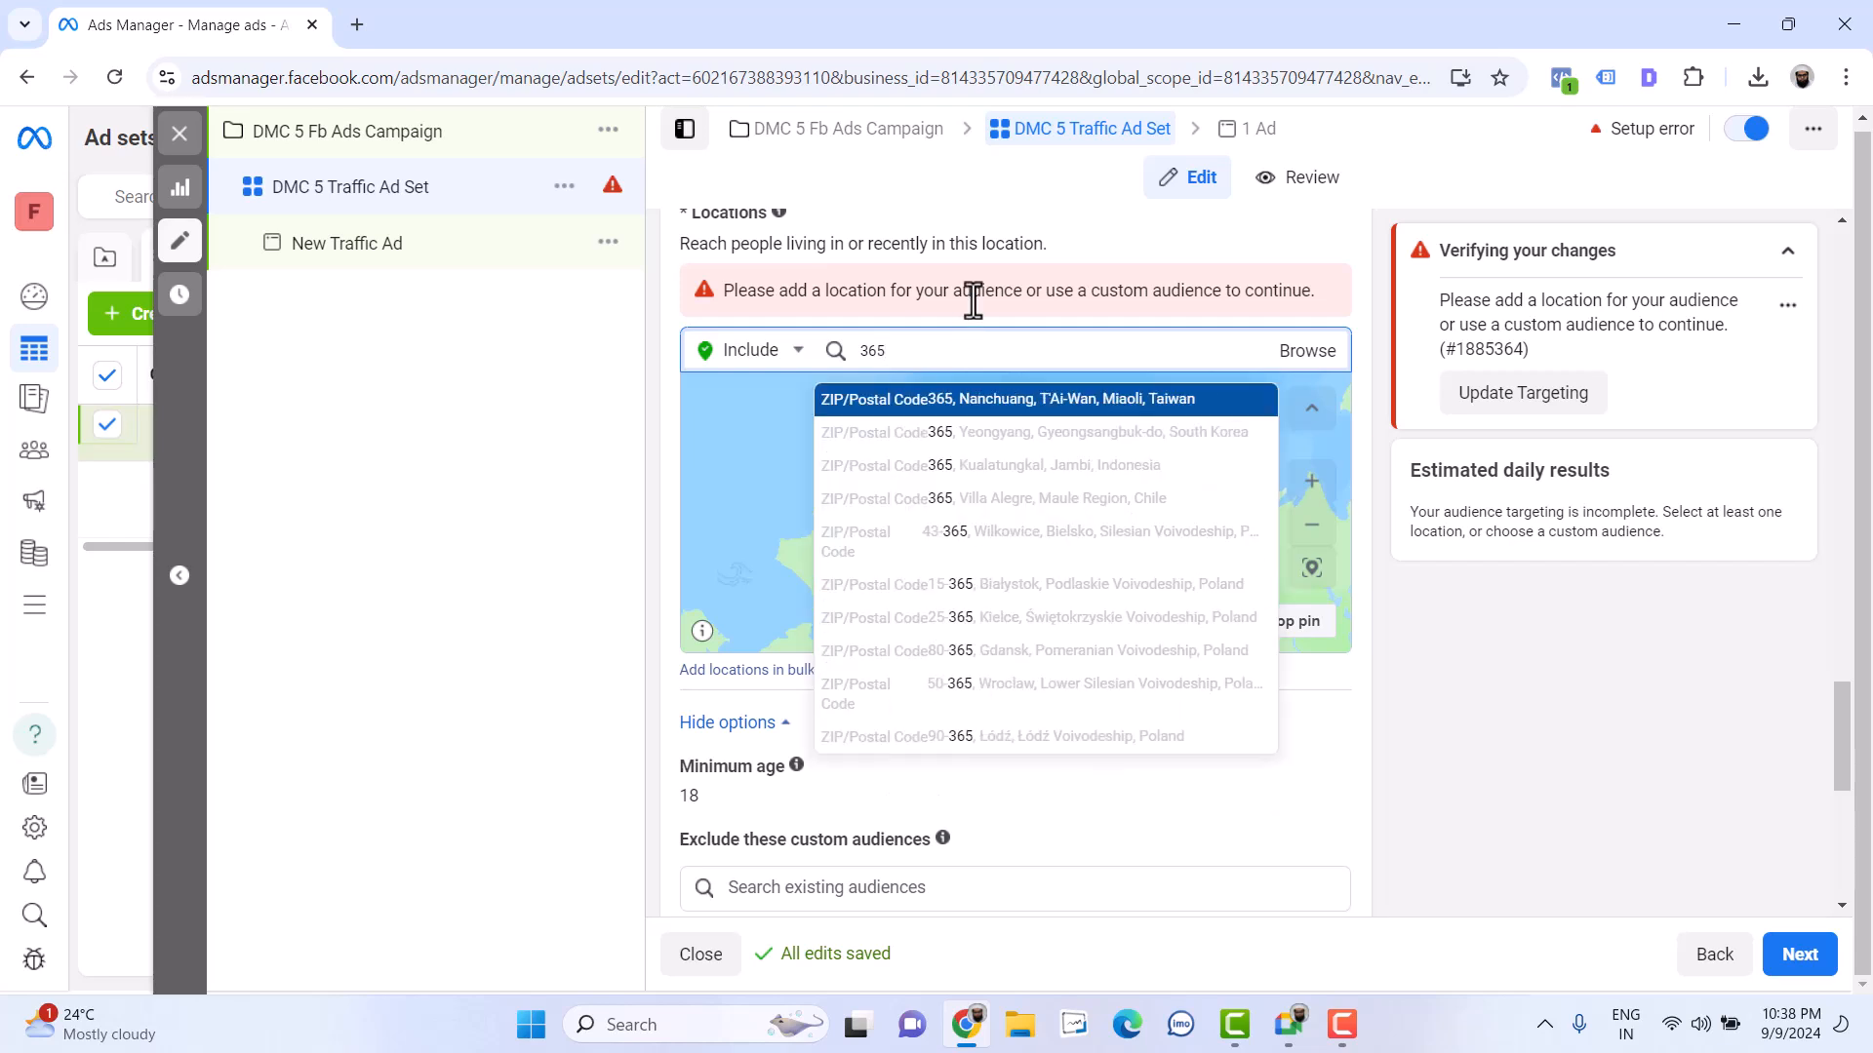
pyautogui.click(970, 294)
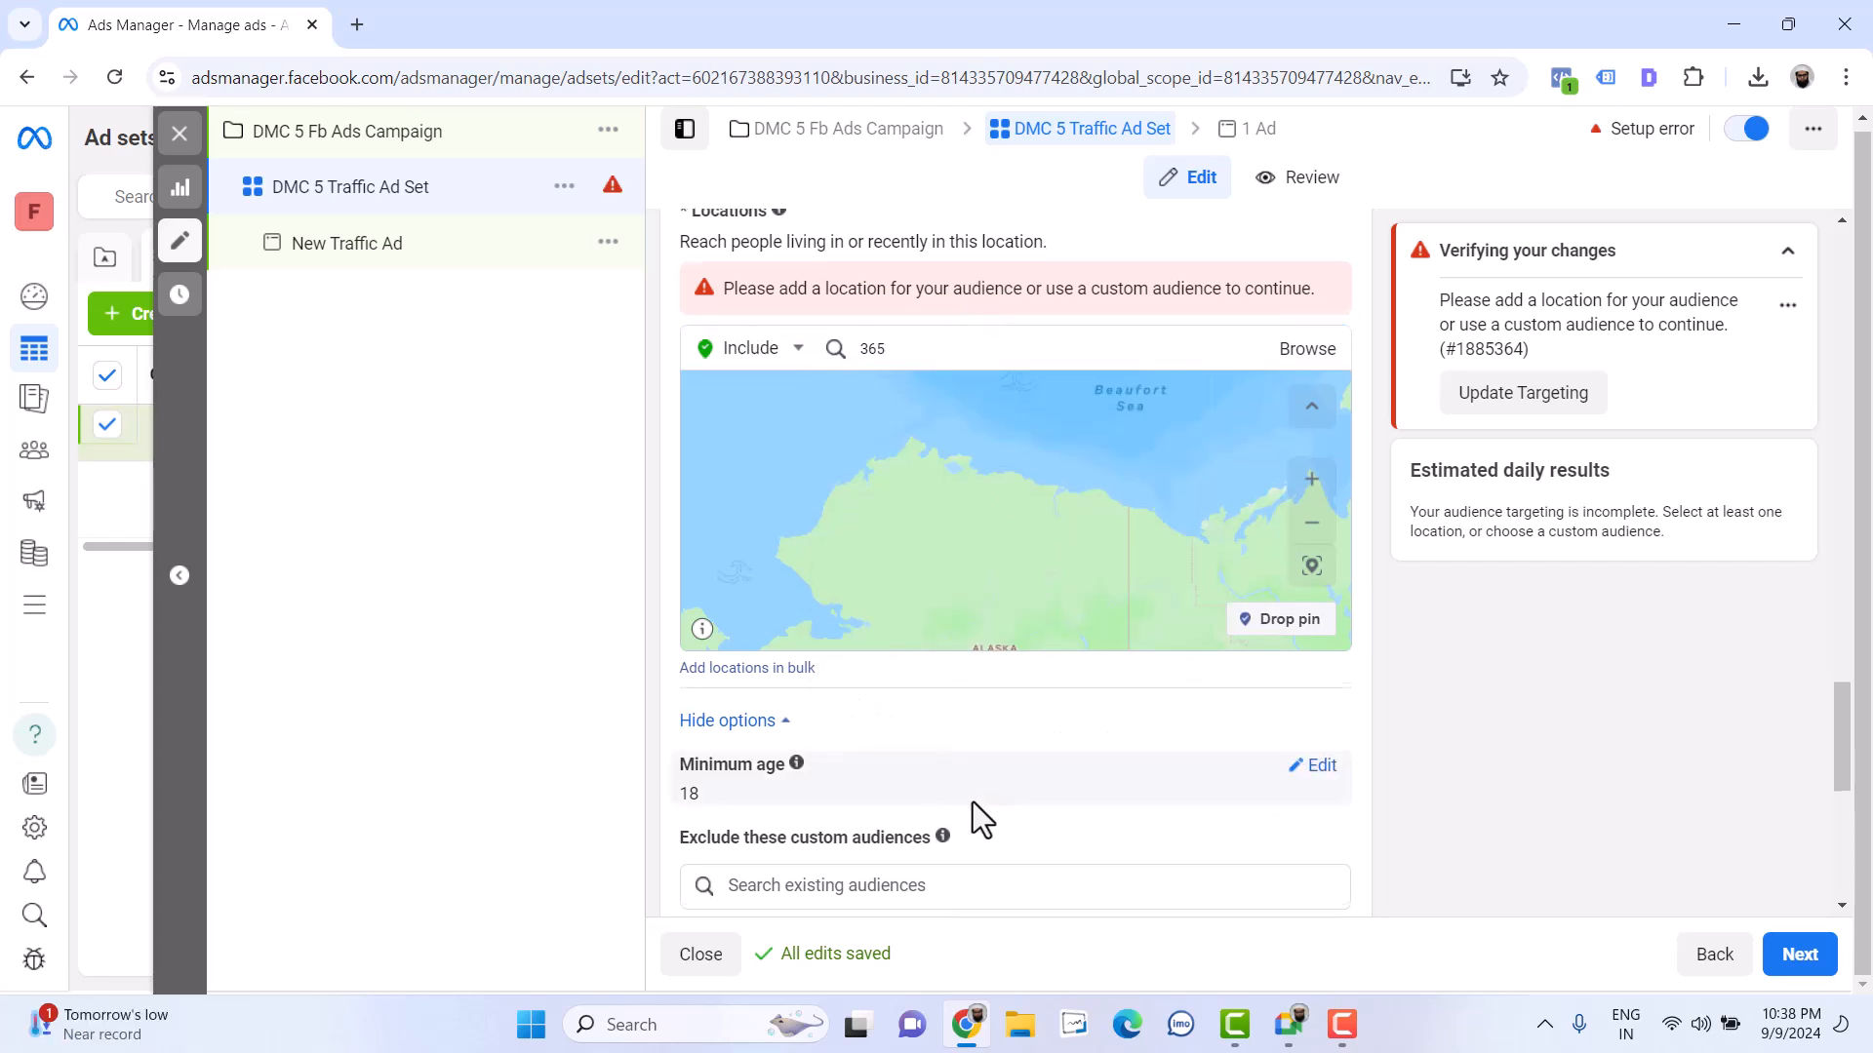
# Browse the saved audiences and apply the xyz audience to the ad set
pyautogui.scroll(-5, 974, 801)
pyautogui.scroll(5, 917, 624)
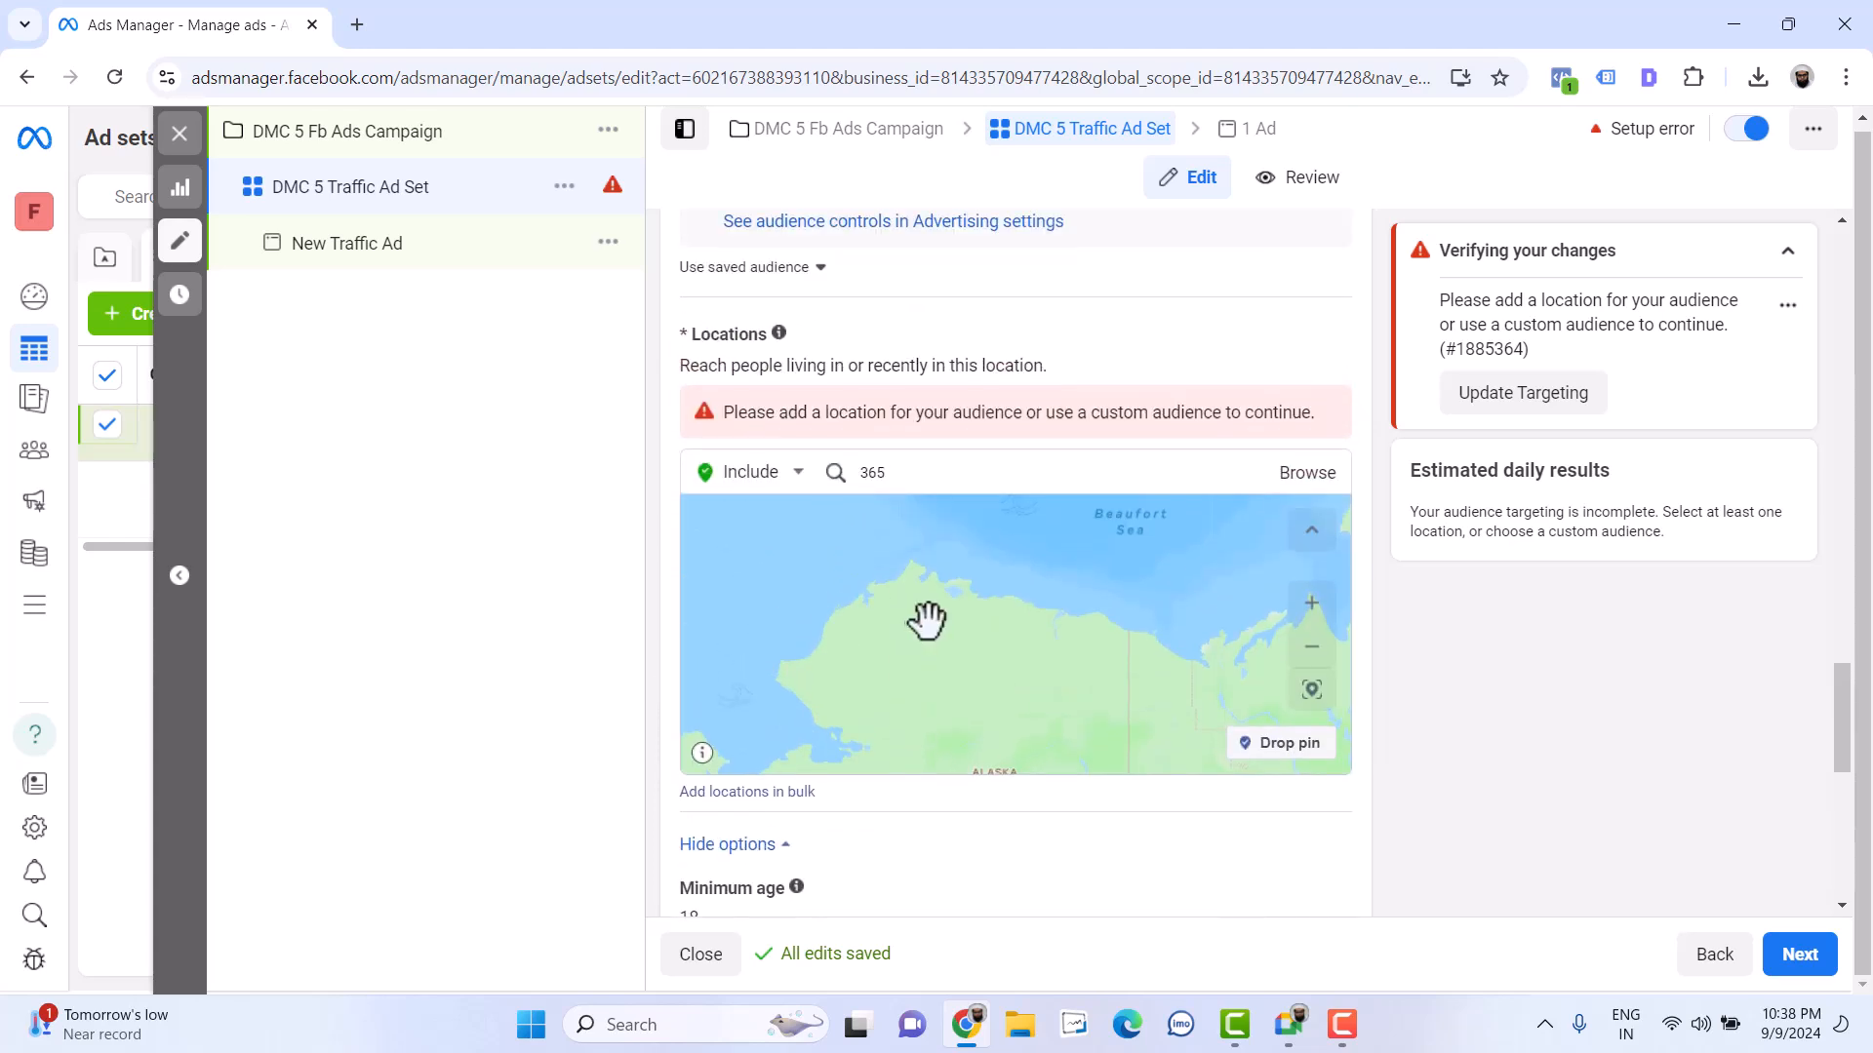
pyautogui.click(752, 269)
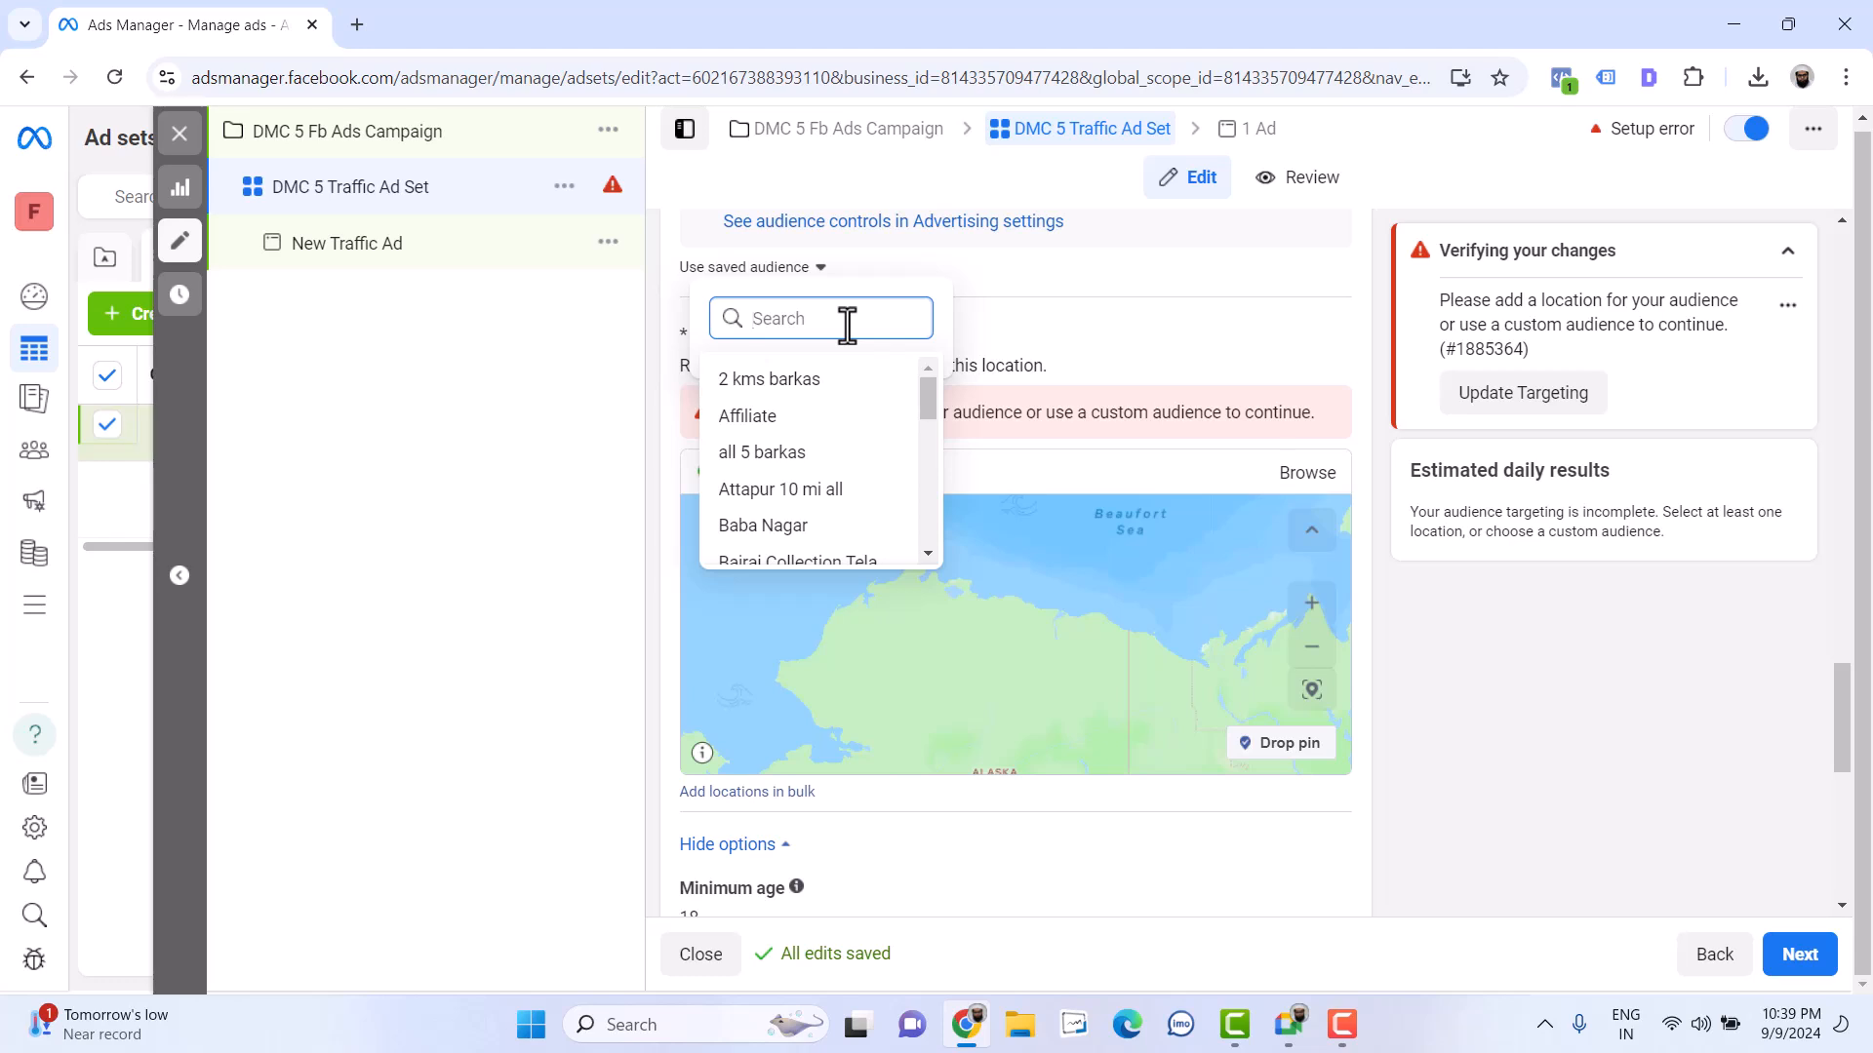
pyautogui.click(929, 554)
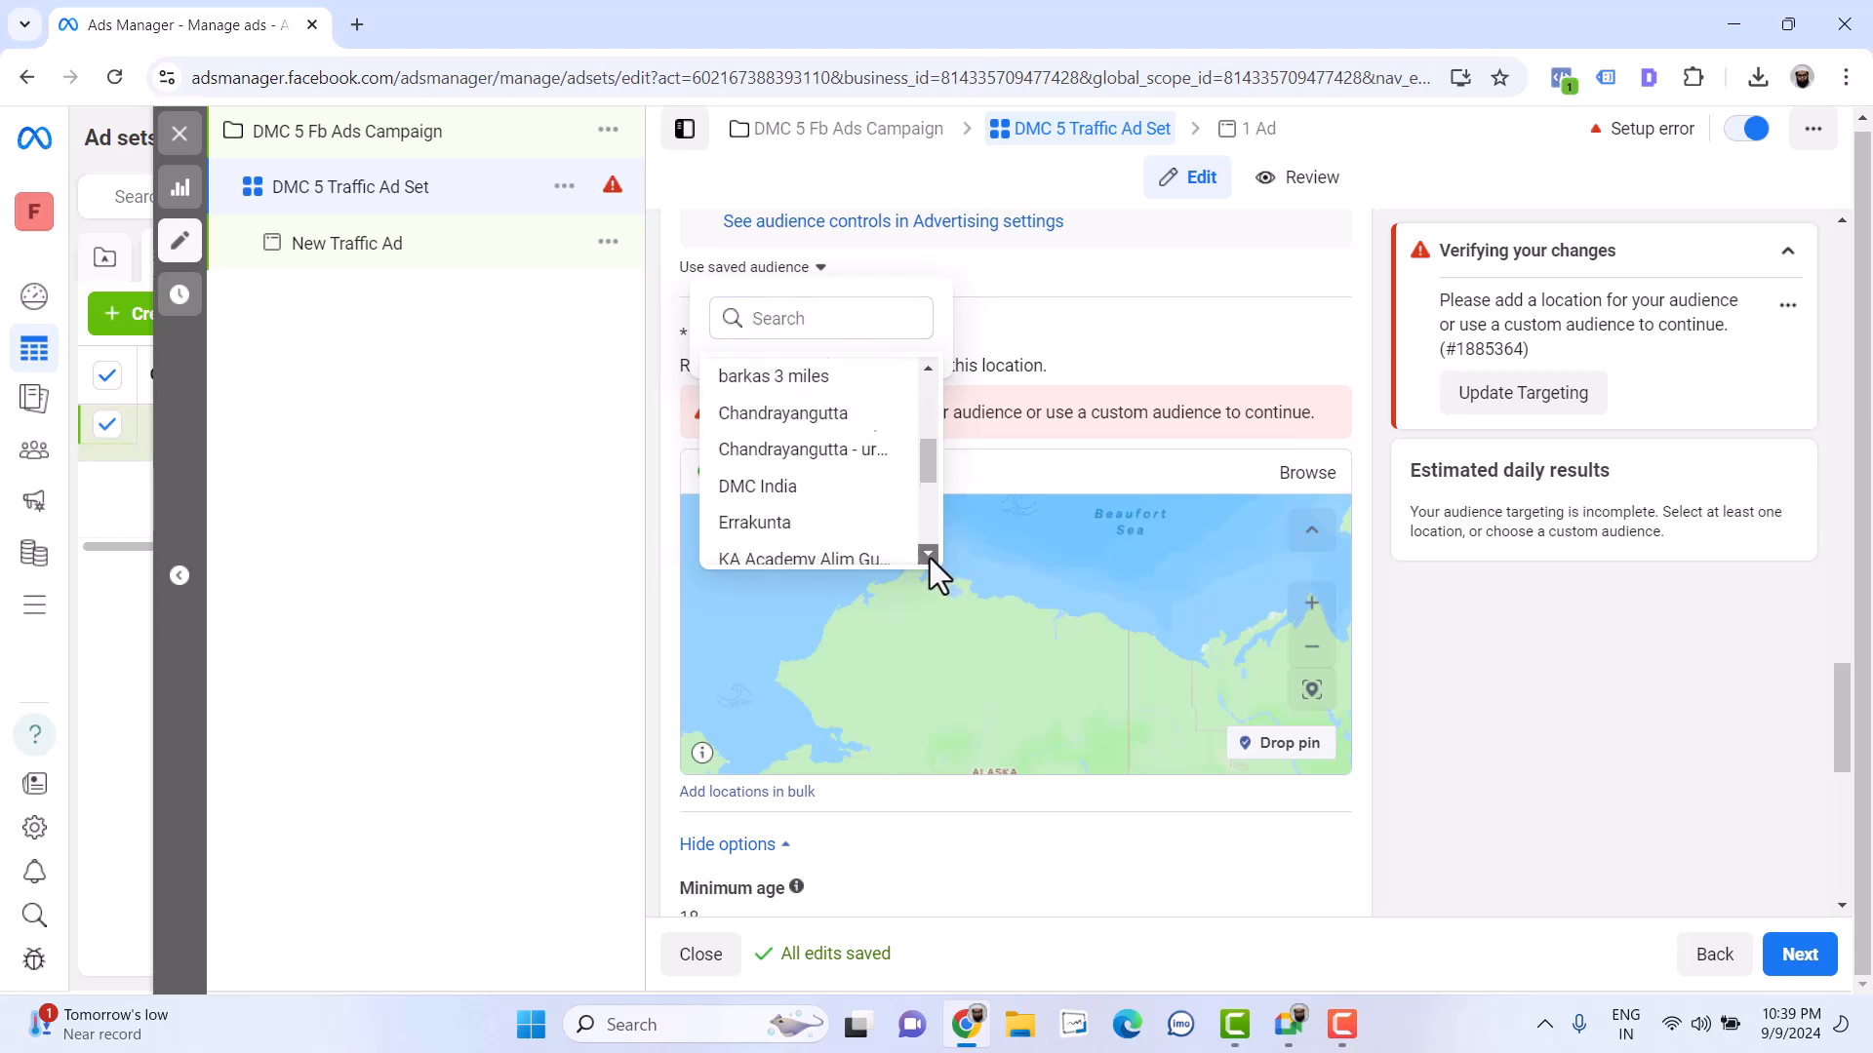
pyautogui.click(928, 558)
pyautogui.click(928, 558)
pyautogui.click(929, 558)
pyautogui.click(929, 558)
pyautogui.click(929, 558)
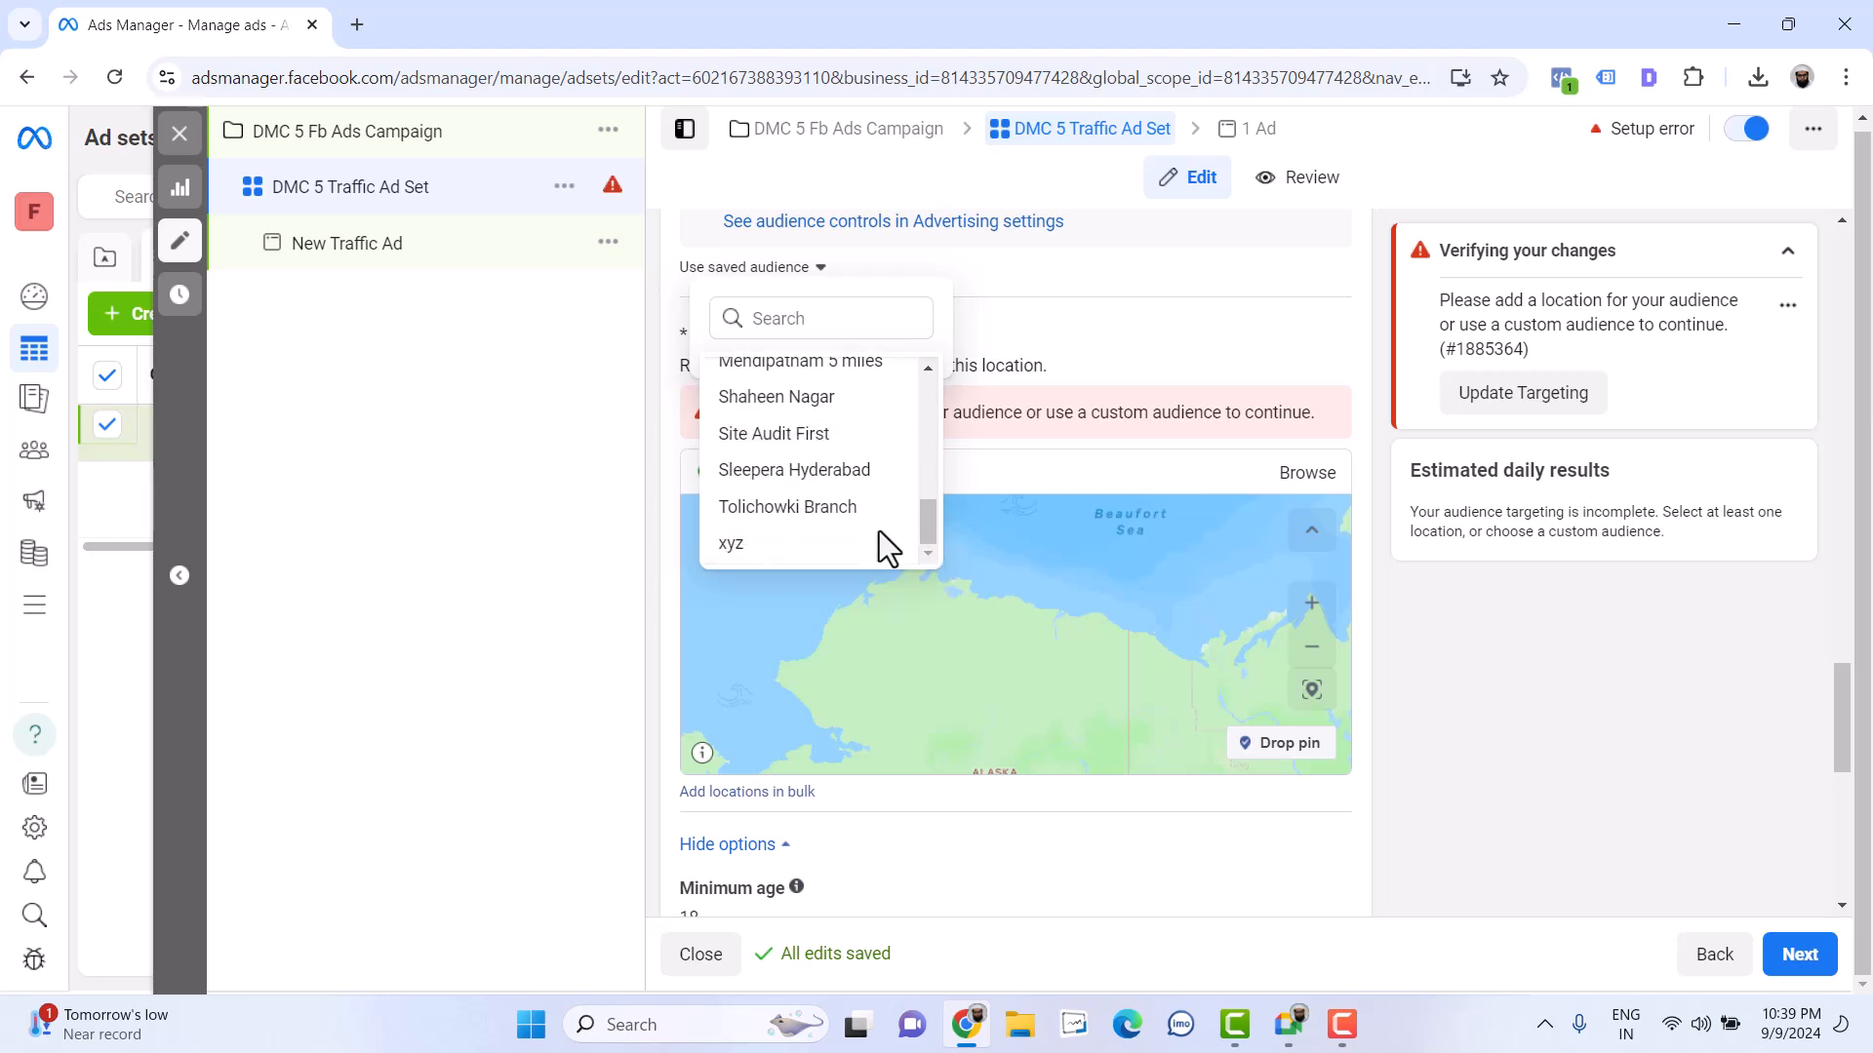
pyautogui.moveTo(805, 556)
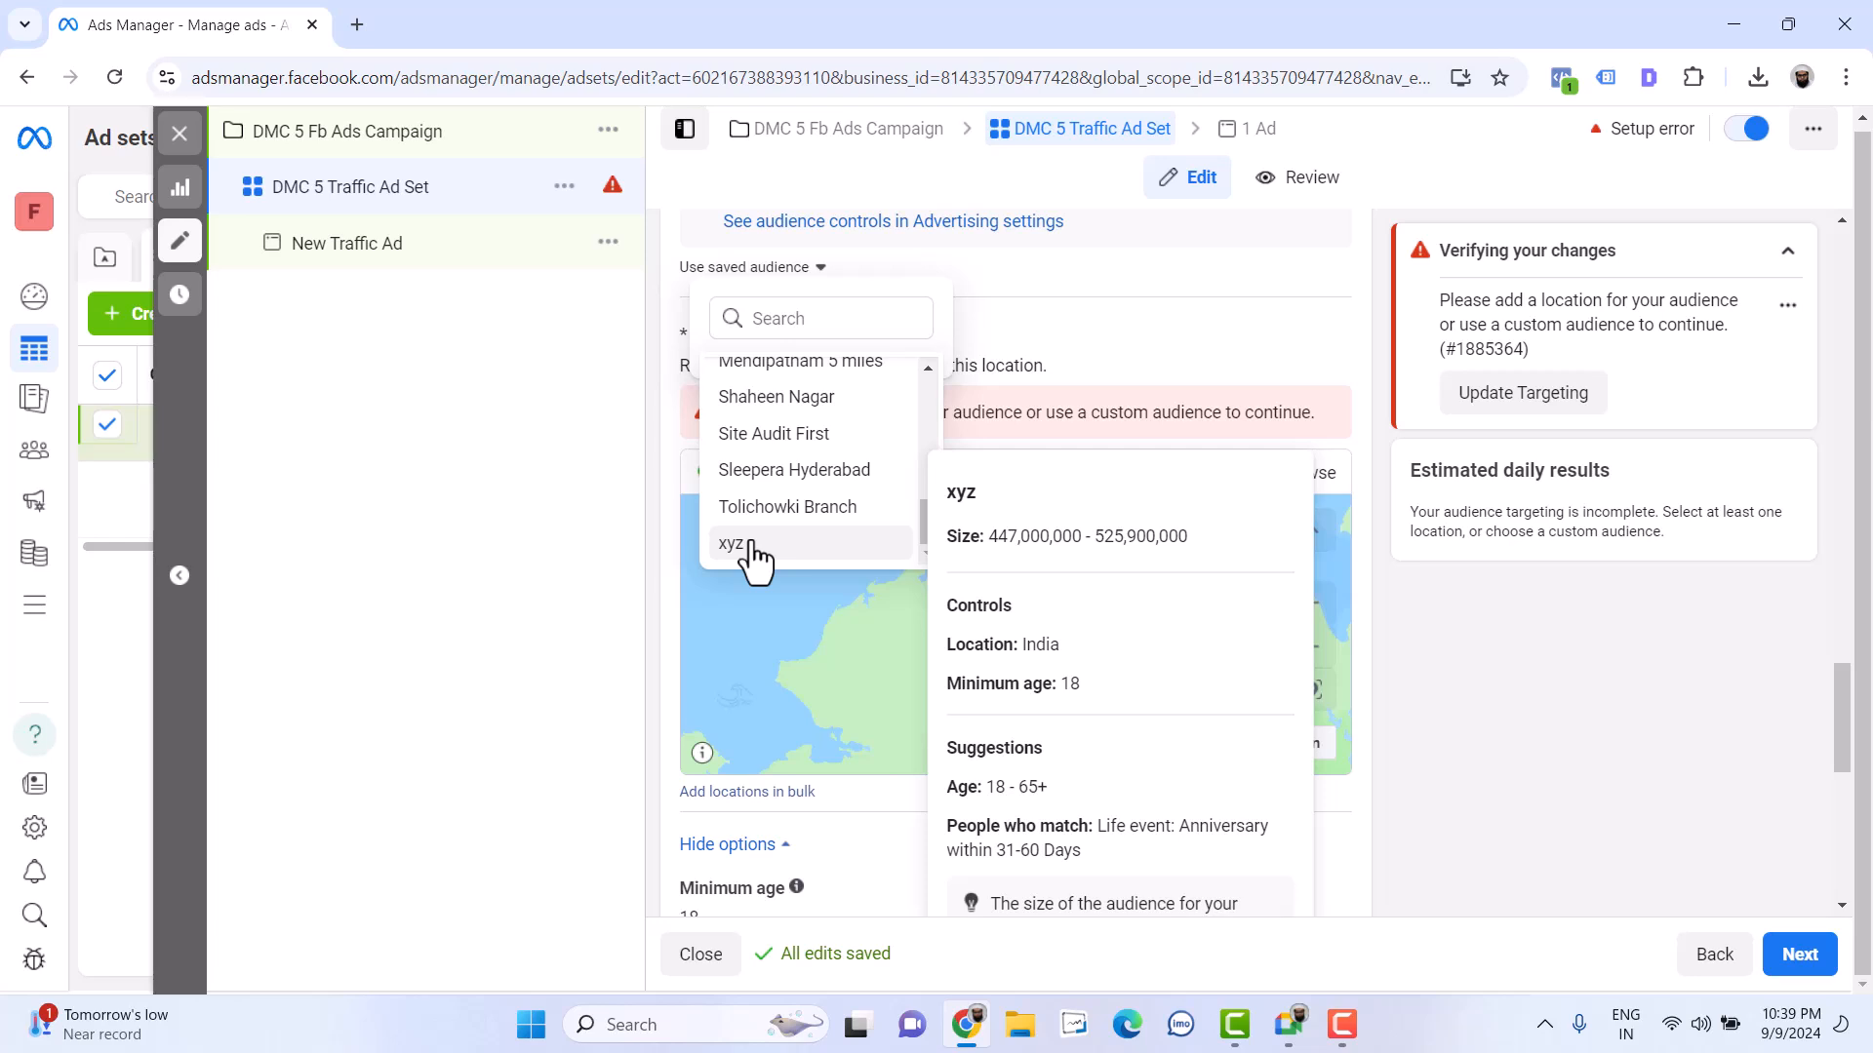
pyautogui.scroll(5, 738, 522)
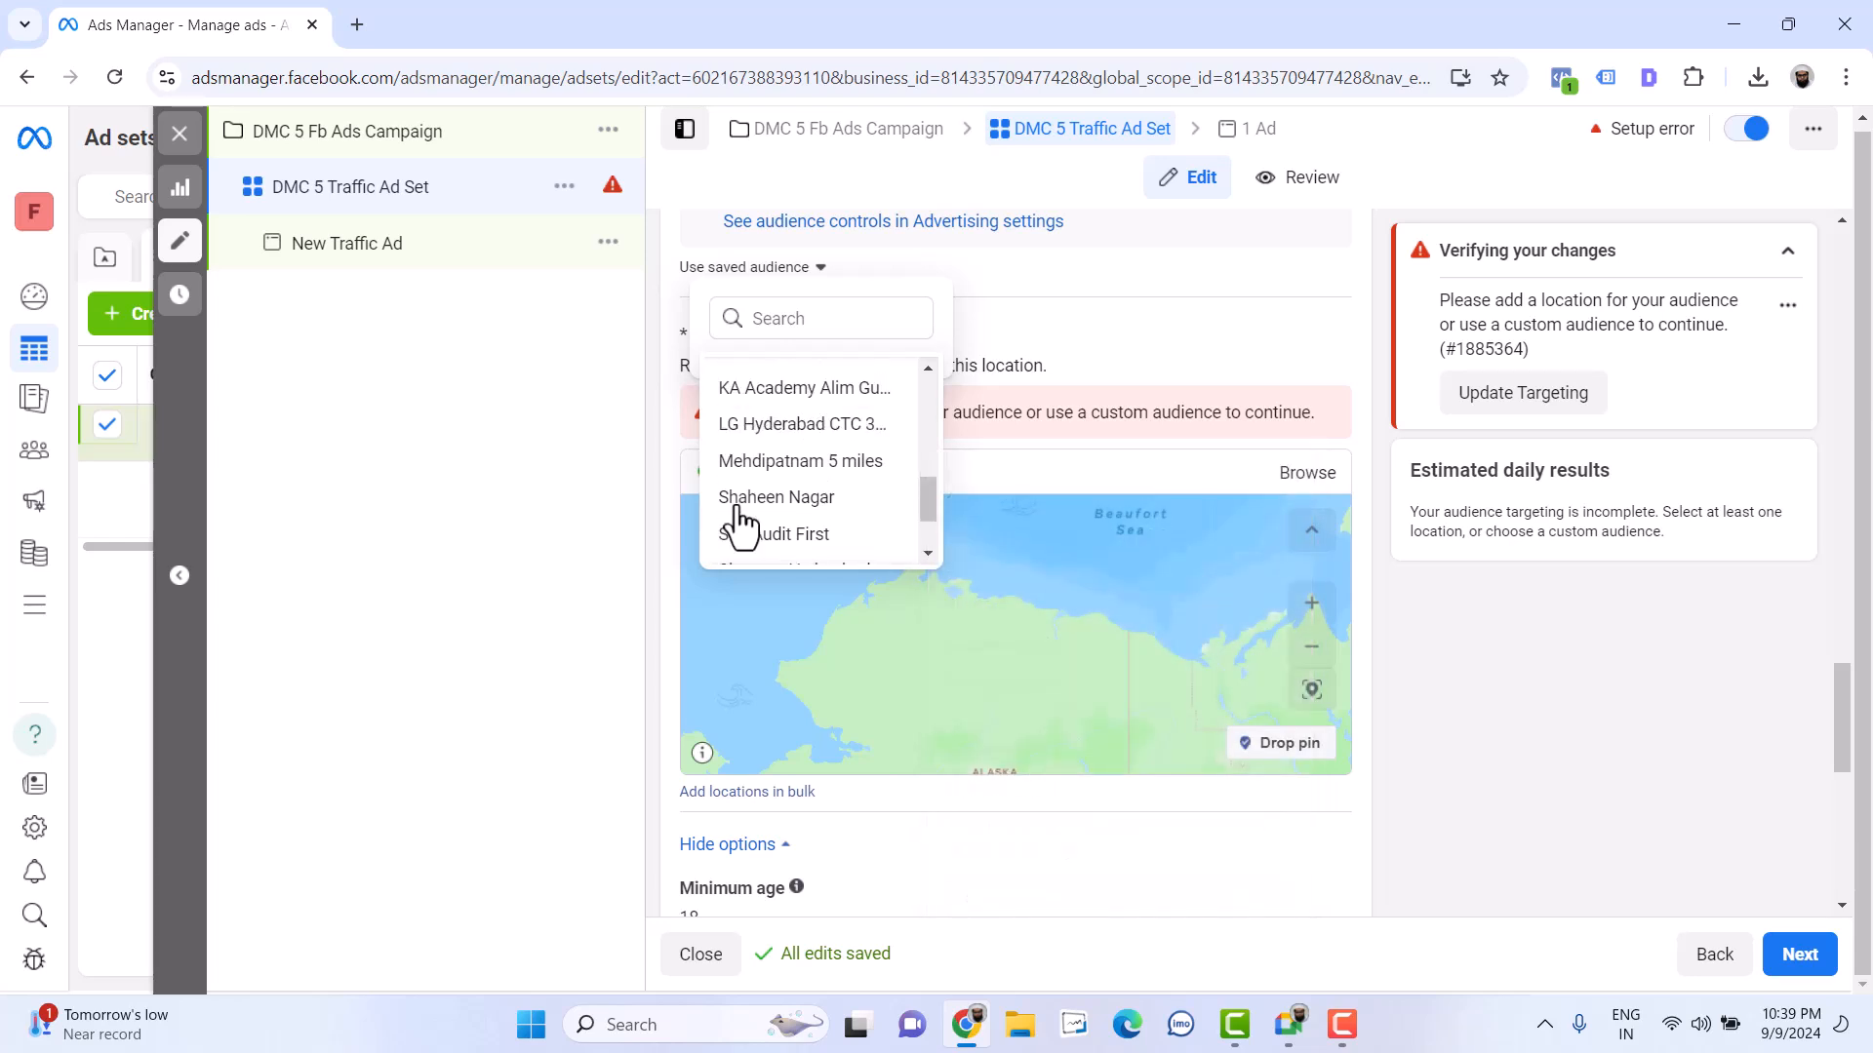
pyautogui.scroll(8, 738, 522)
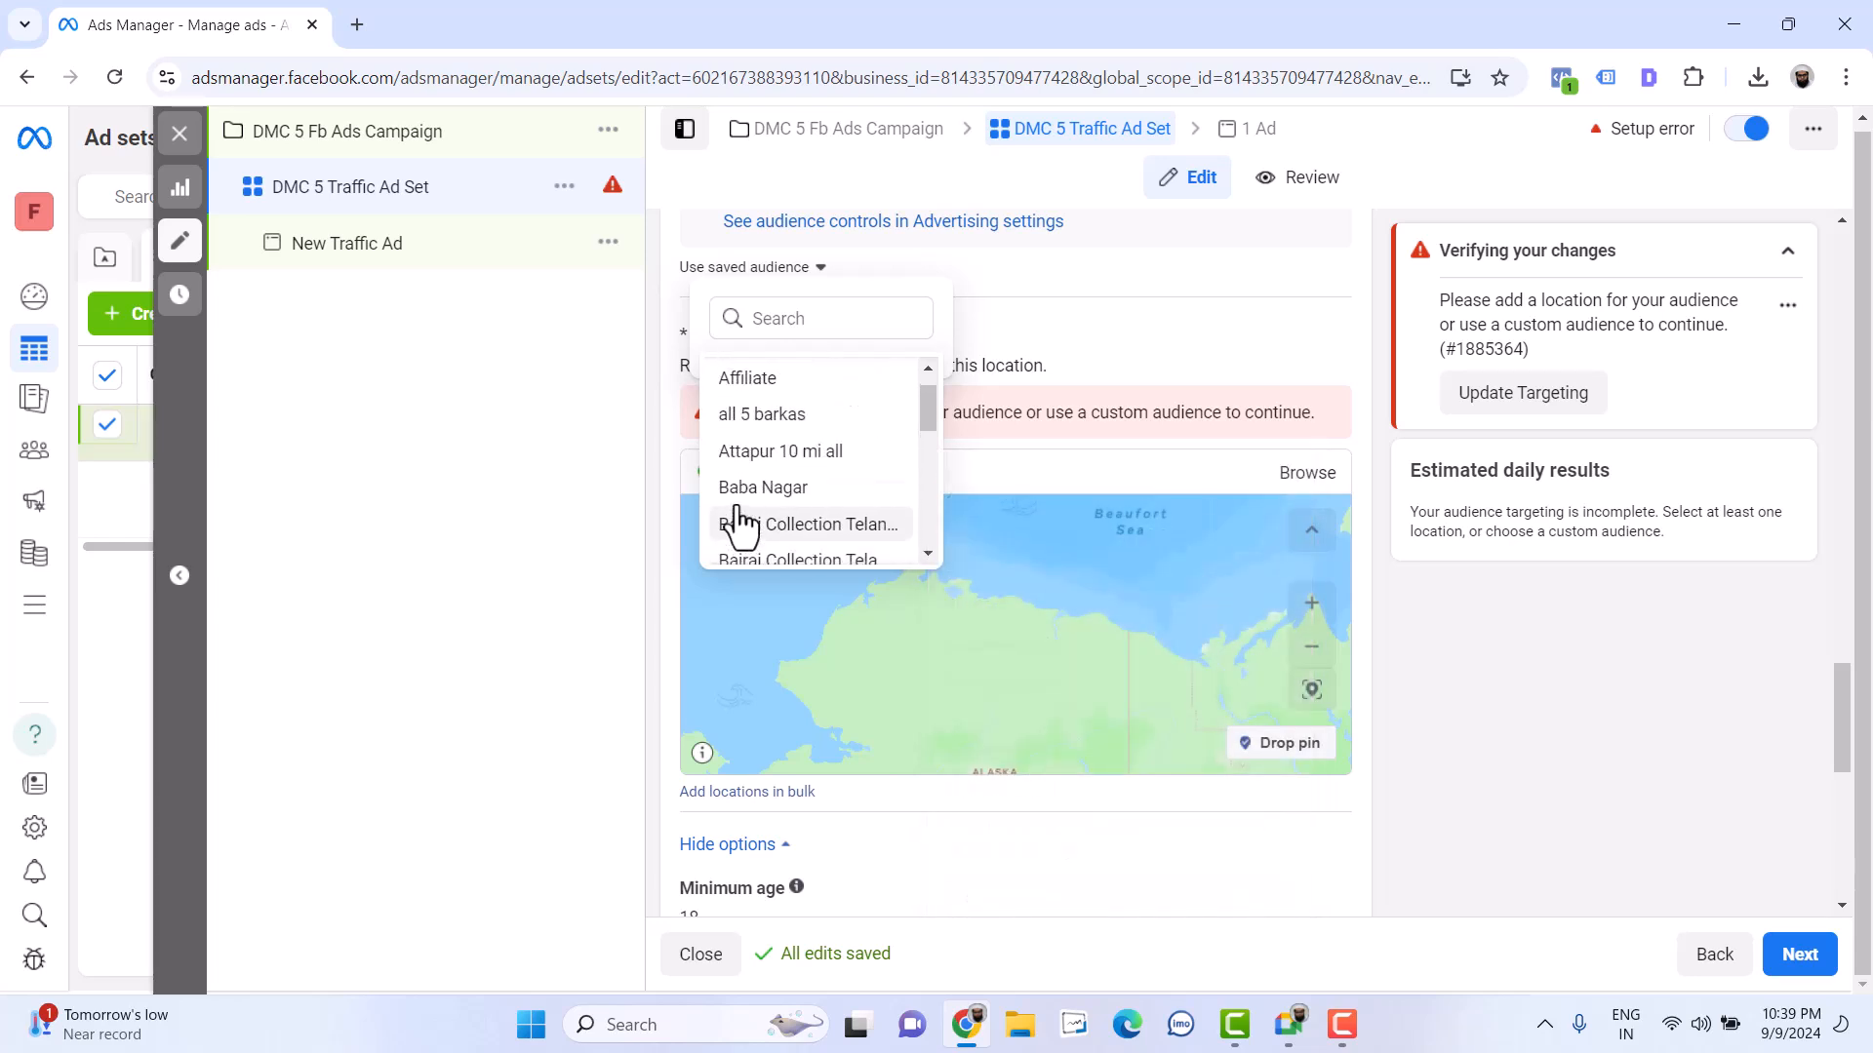
pyautogui.scroll(-10, 809, 683)
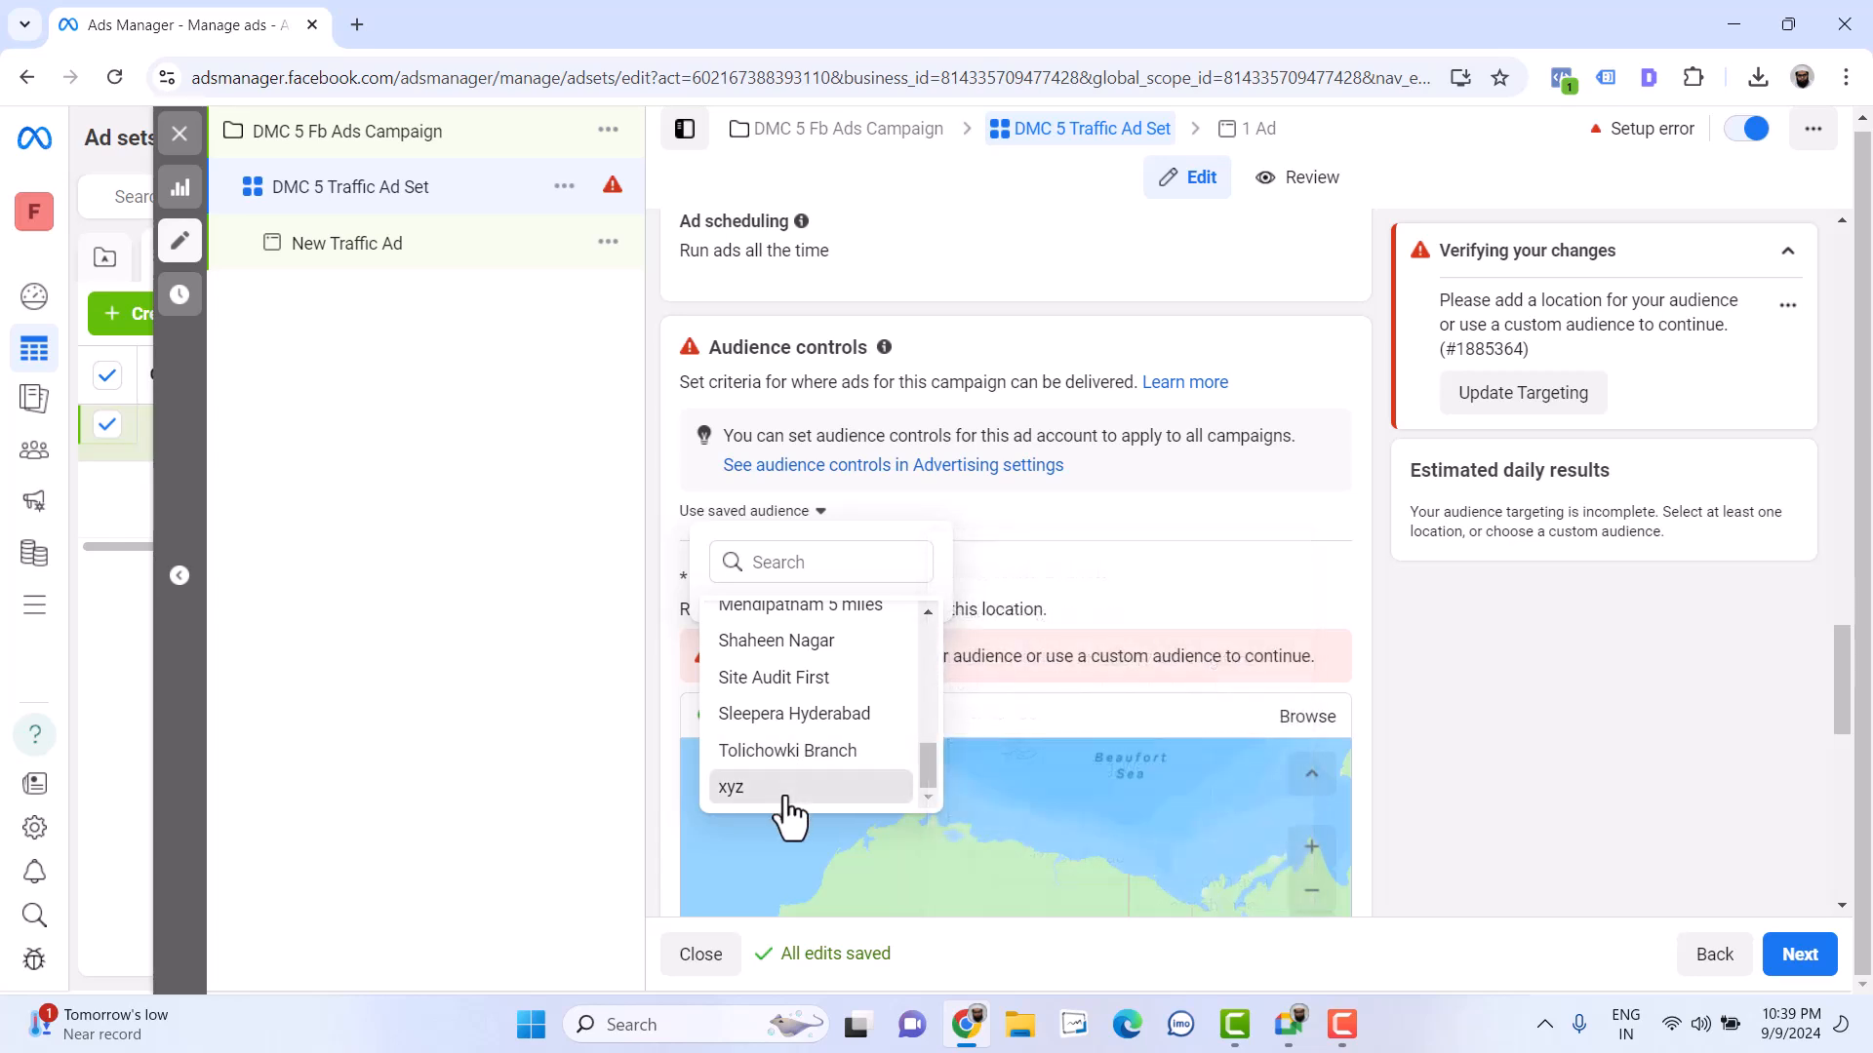
pyautogui.click(961, 756)
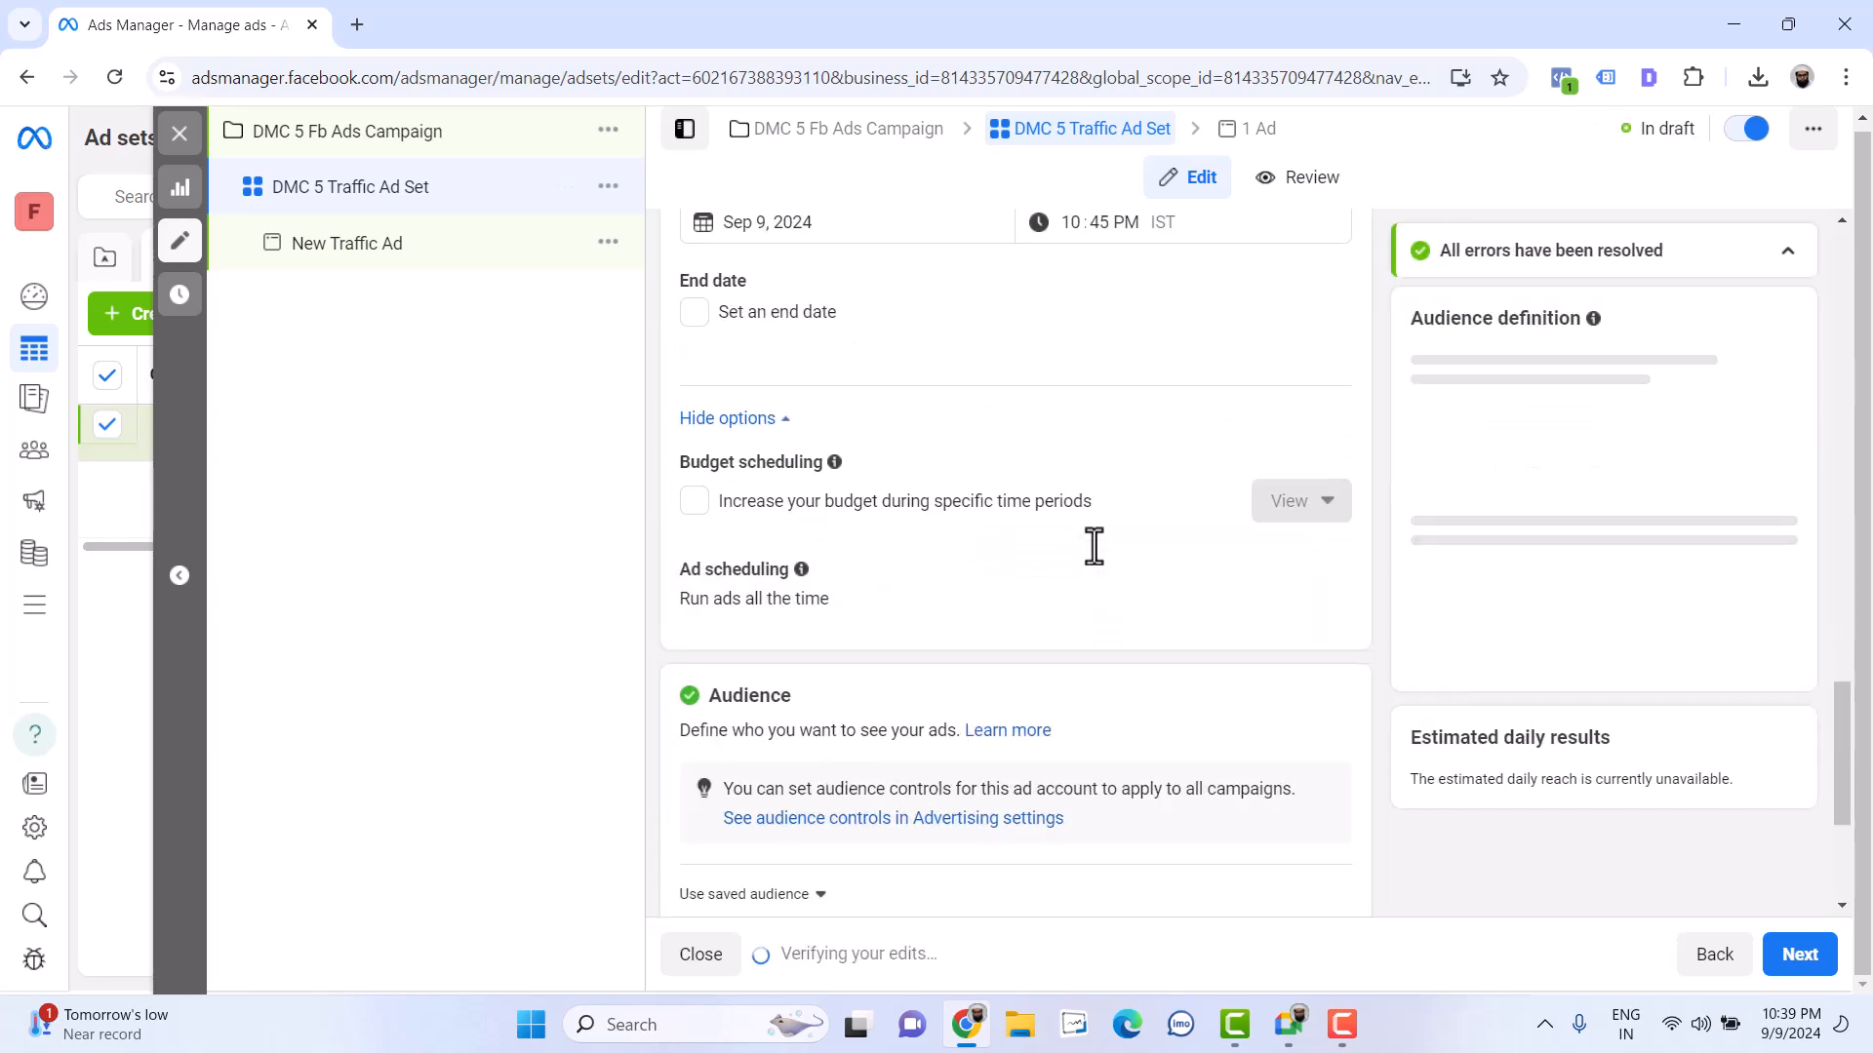
# Review the ad set's applied audience details, estimated daily results, placements, and budget and schedule settings
pyautogui.scroll(-5, 1051, 600)
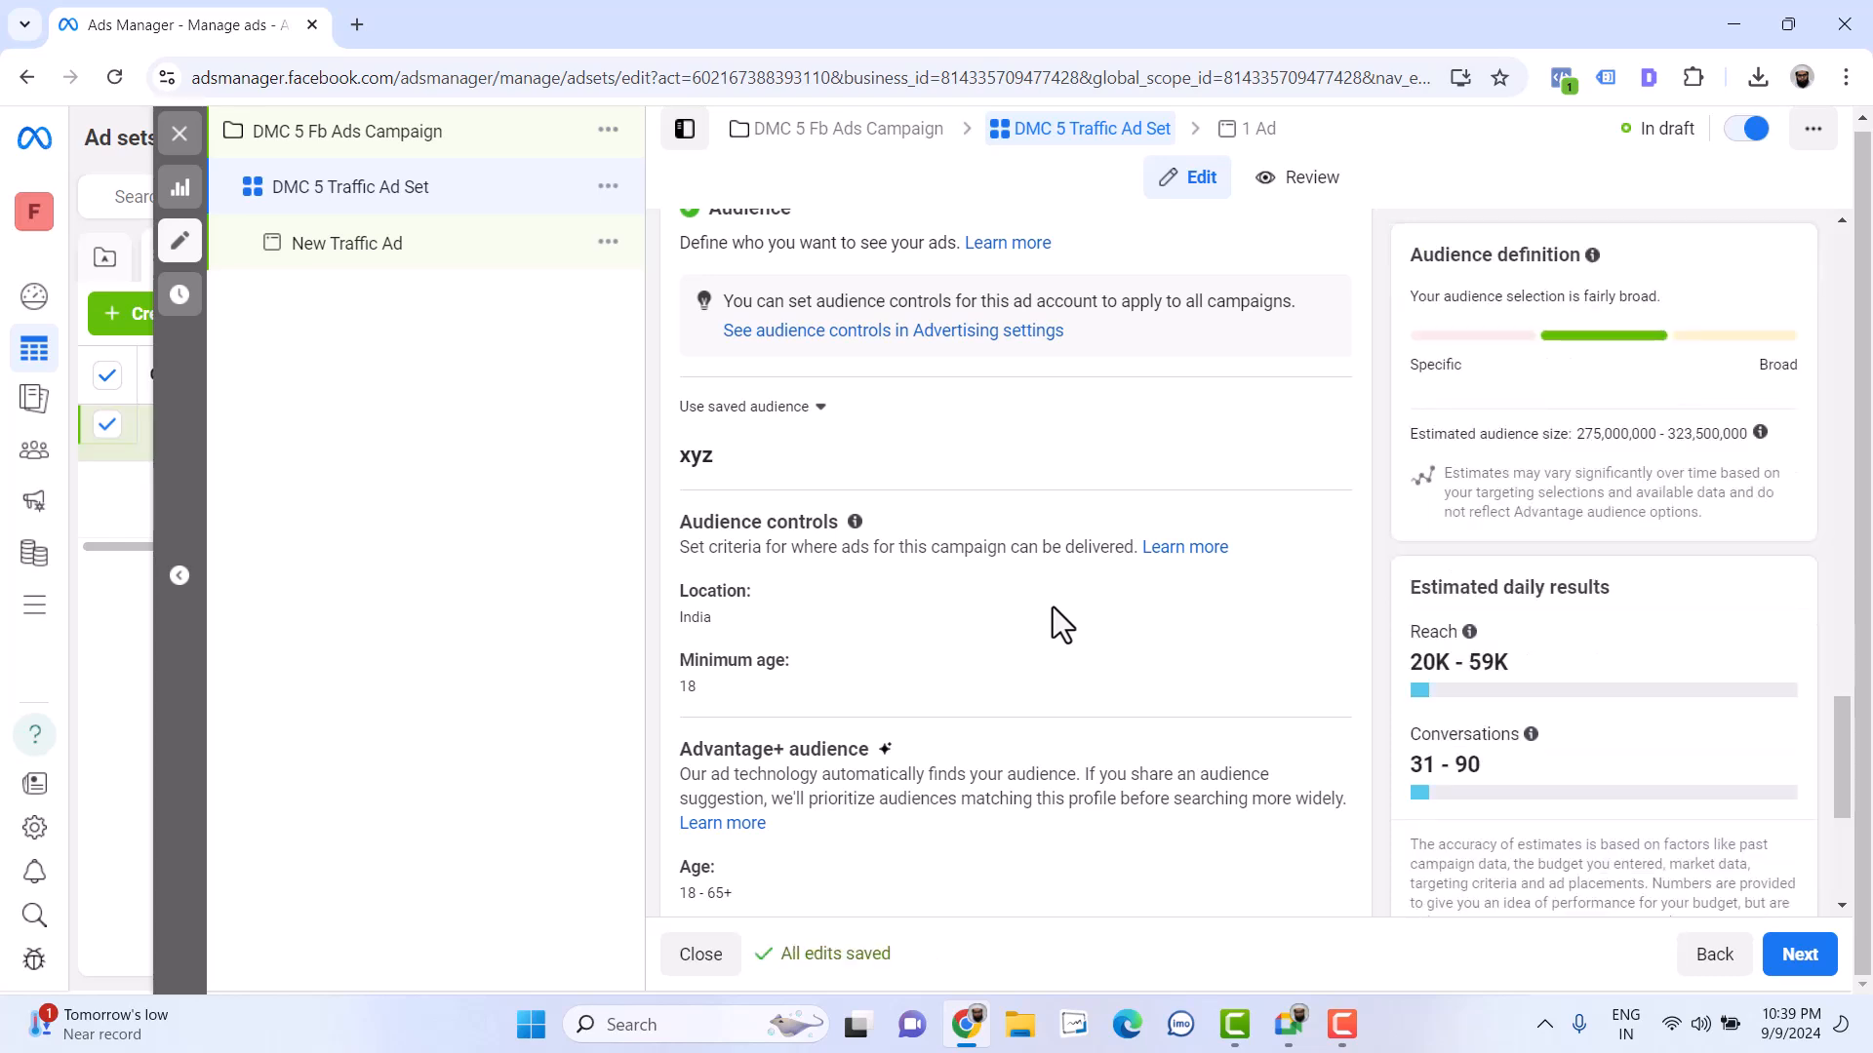
pyautogui.scroll(-1, 931, 570)
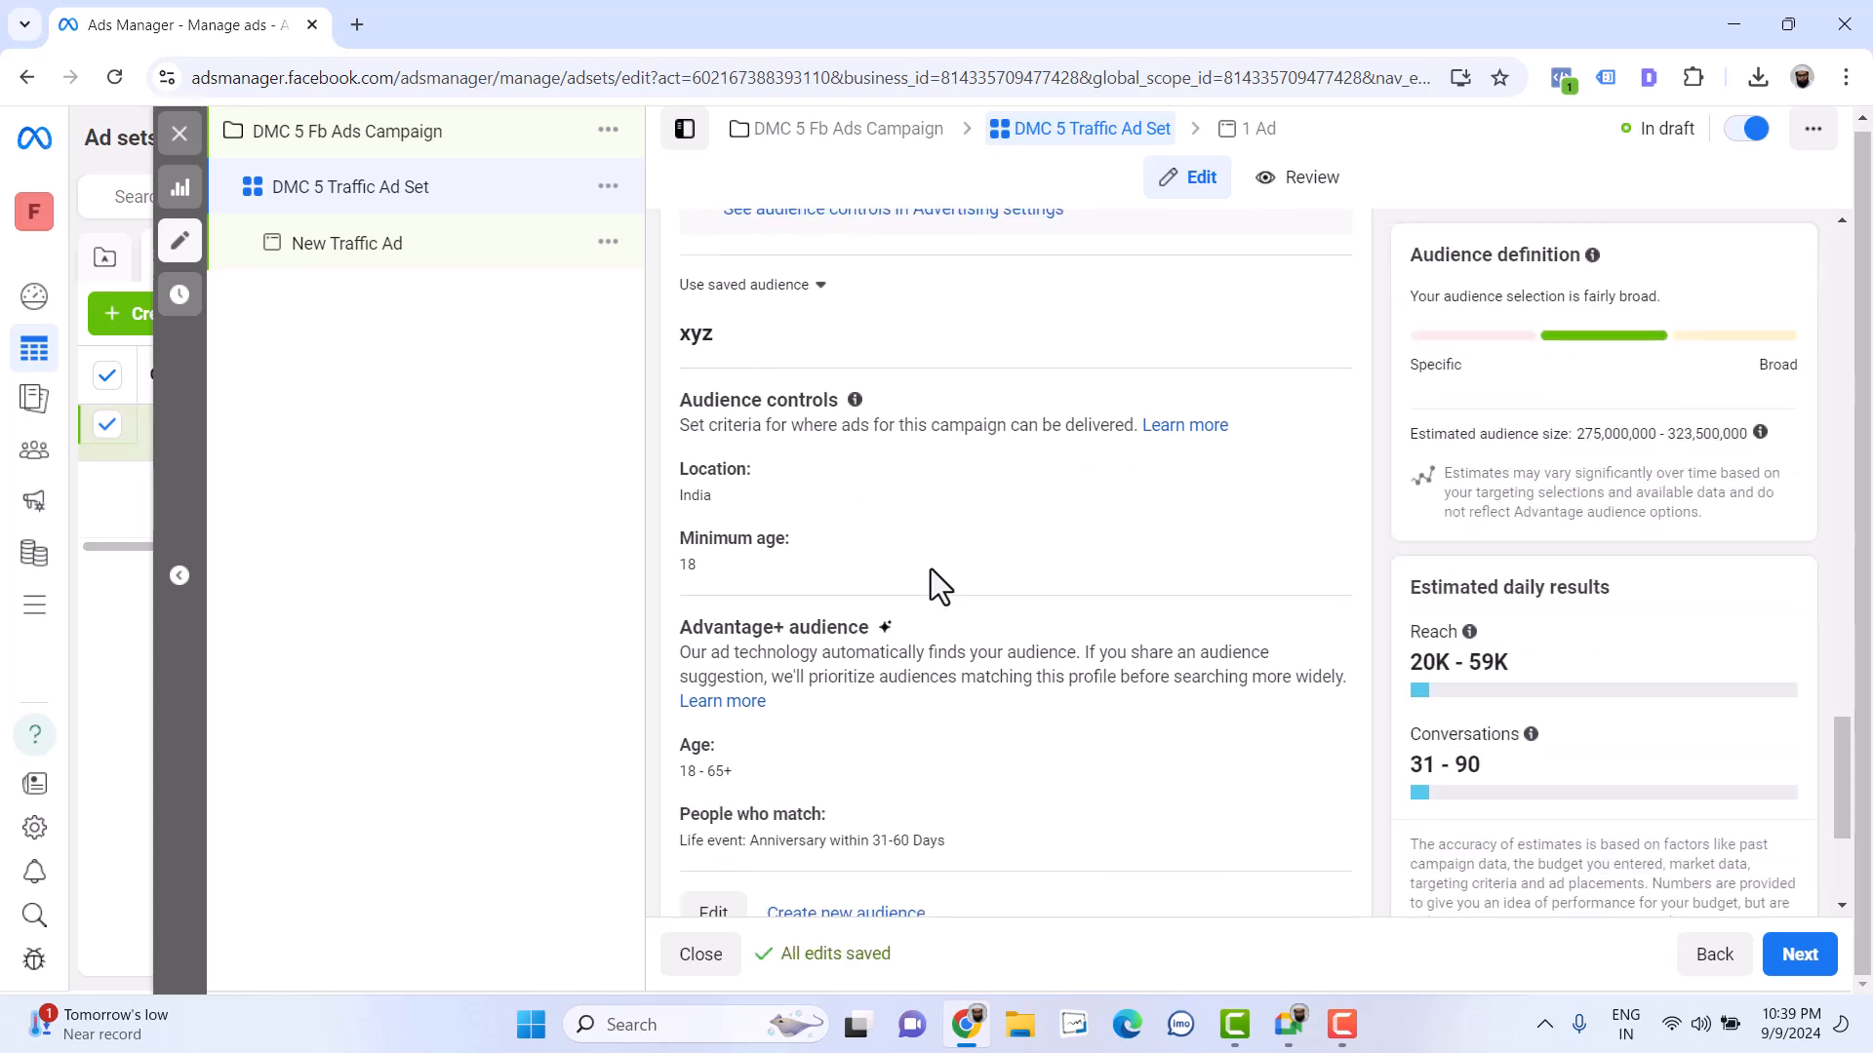
pyautogui.moveTo(1469, 632)
pyautogui.scroll(-3, 975, 731)
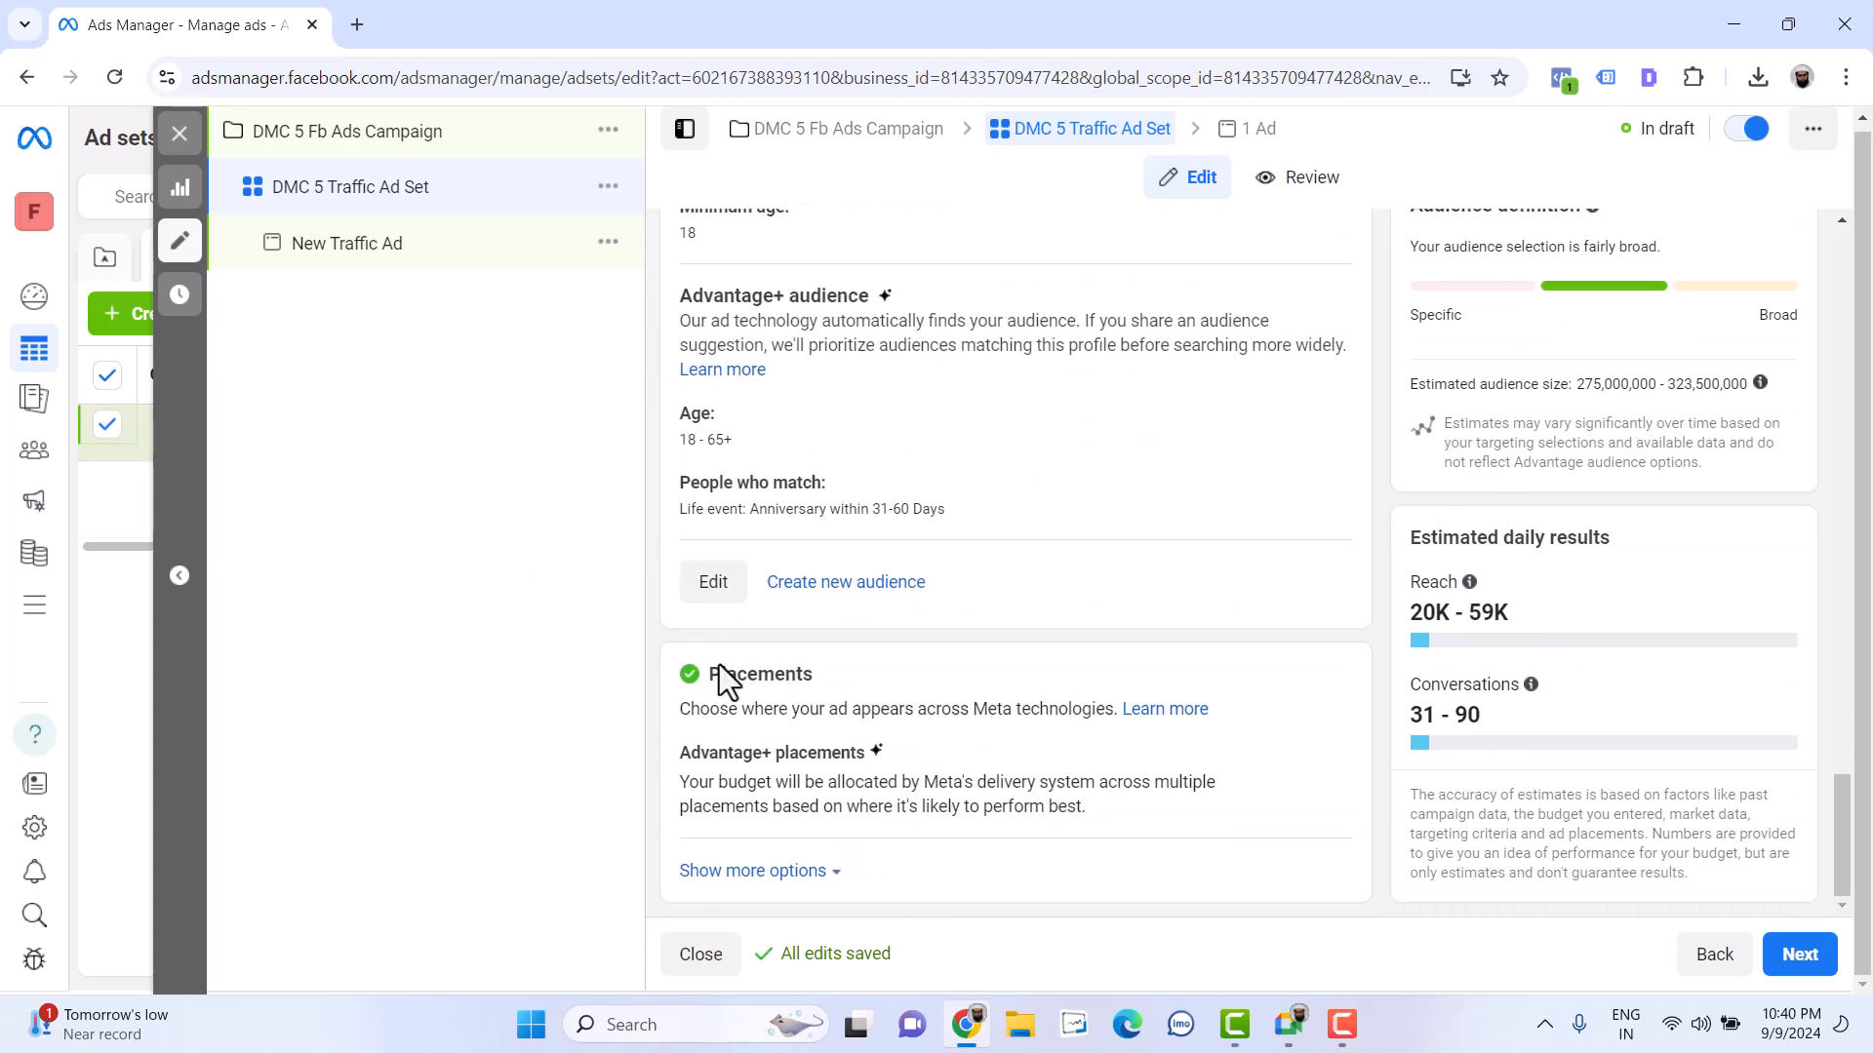
pyautogui.scroll(10, 888, 619)
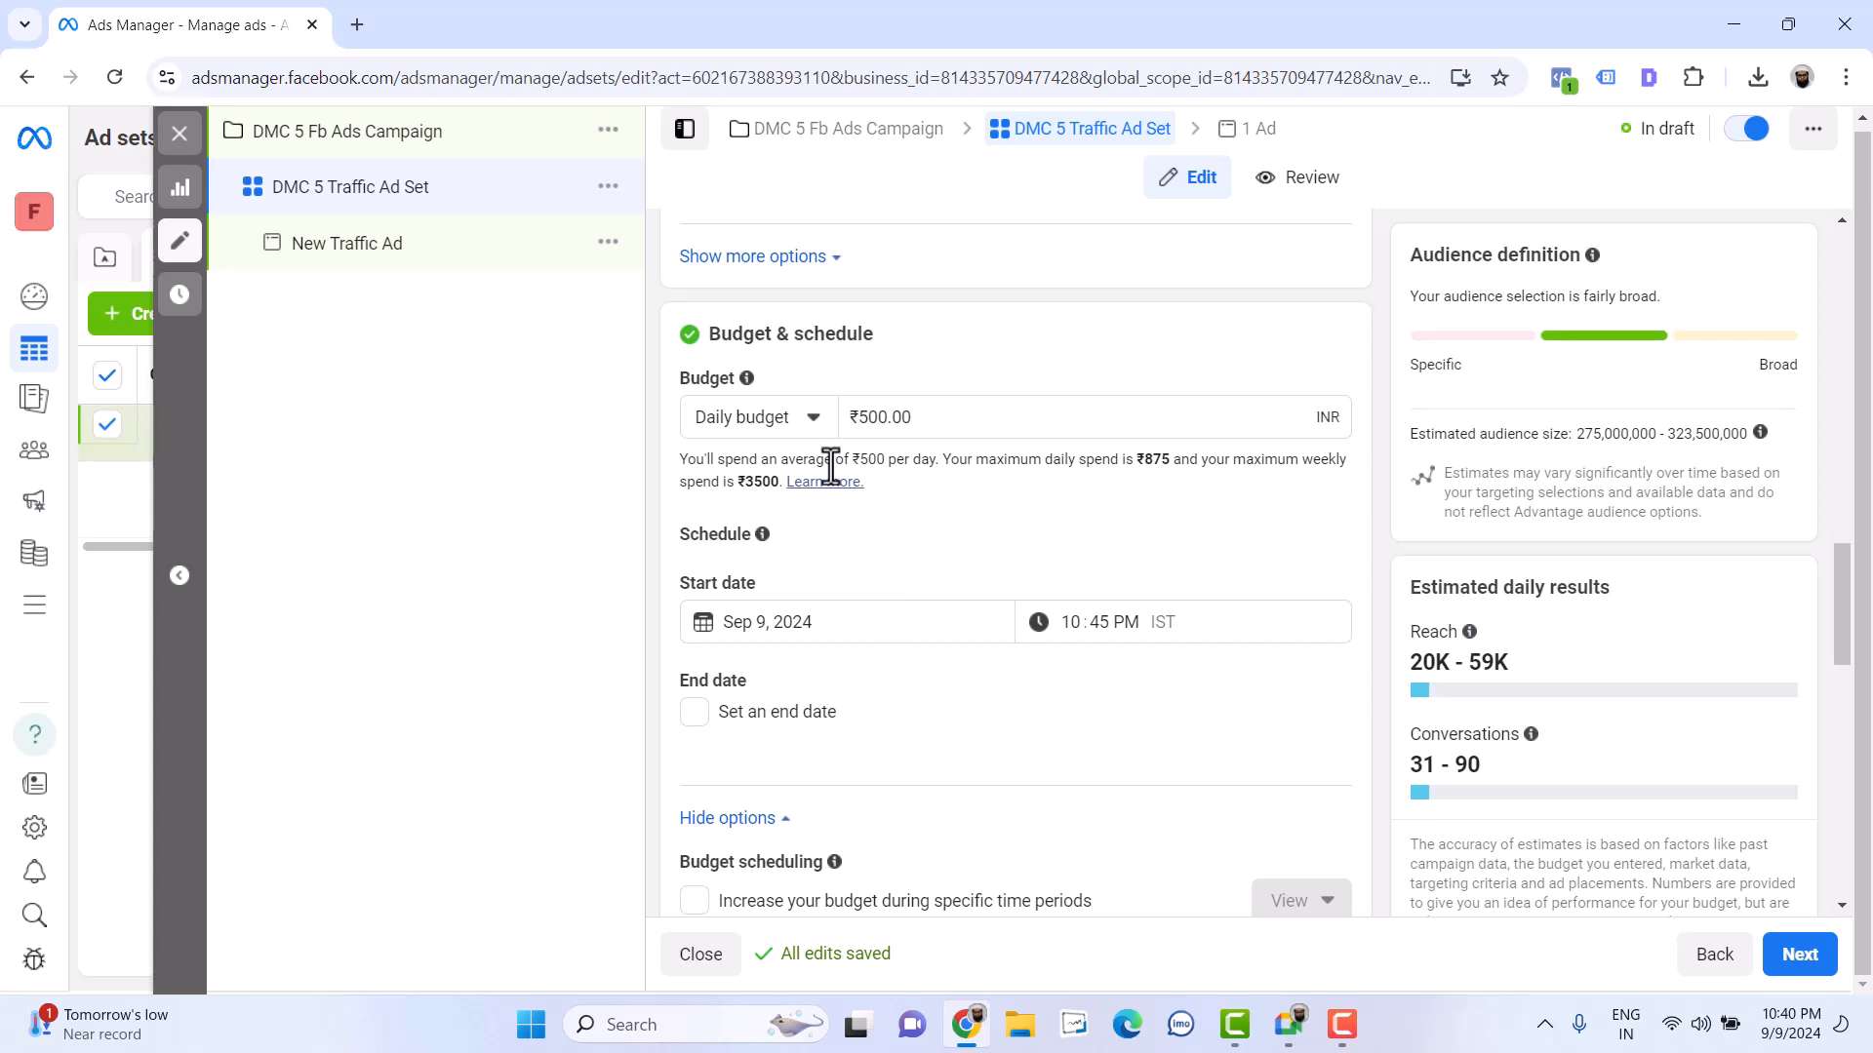
pyautogui.scroll(3, 770, 429)
pyautogui.scroll(-8, 1028, 675)
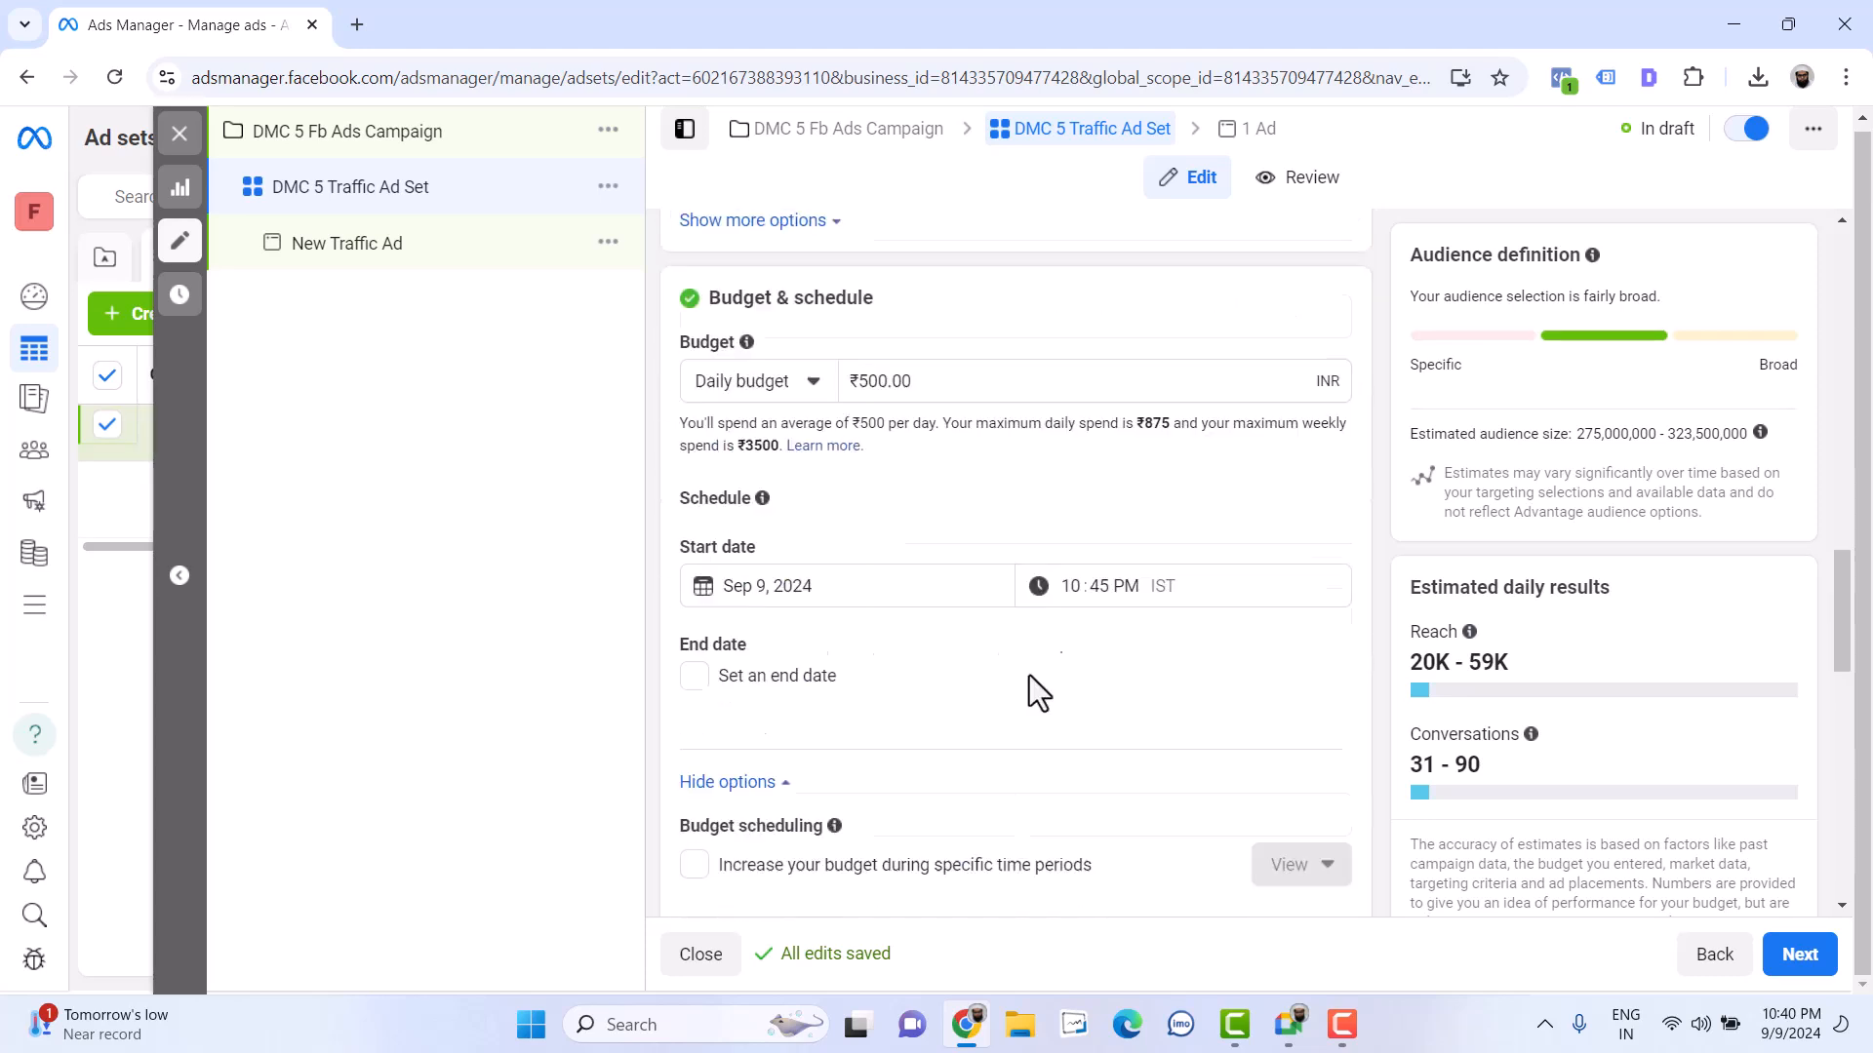
# Continue to the ad level and rename the ad as DMC 5 Traffic Ad
pyautogui.click(1803, 963)
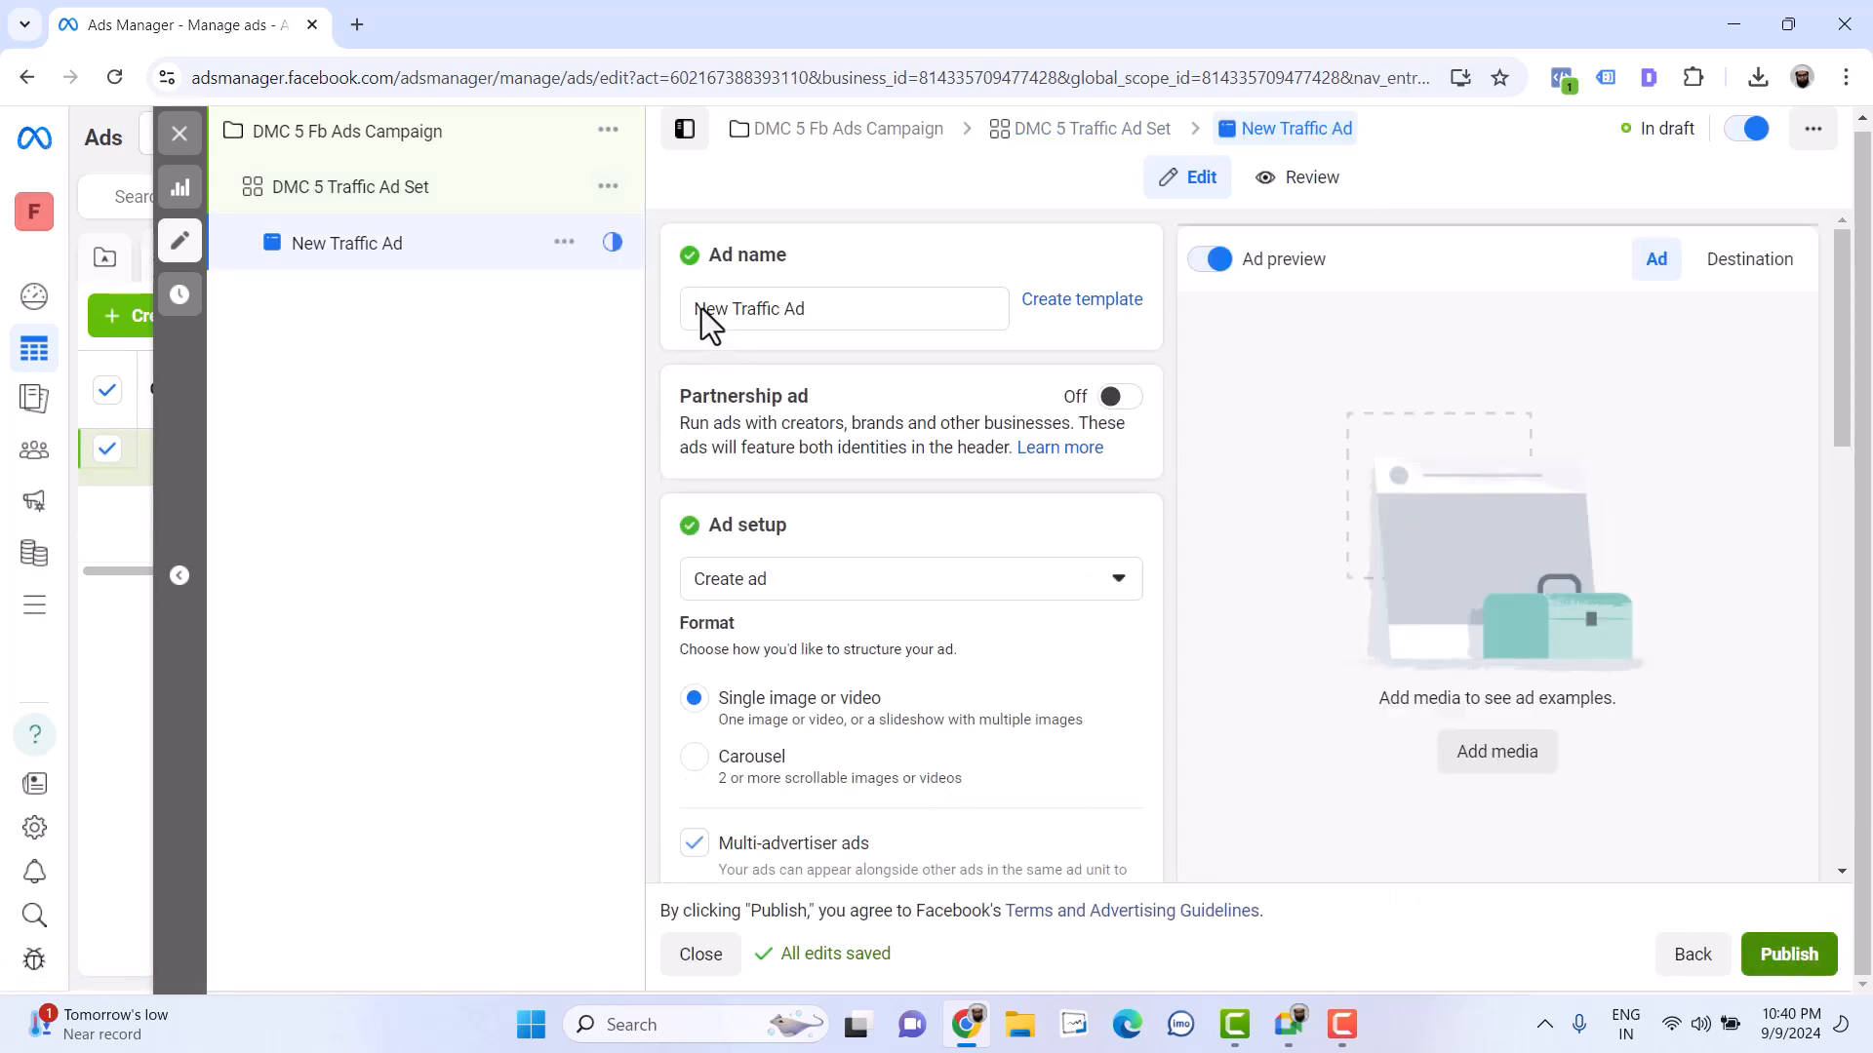
pyautogui.doubleClick(700, 308)
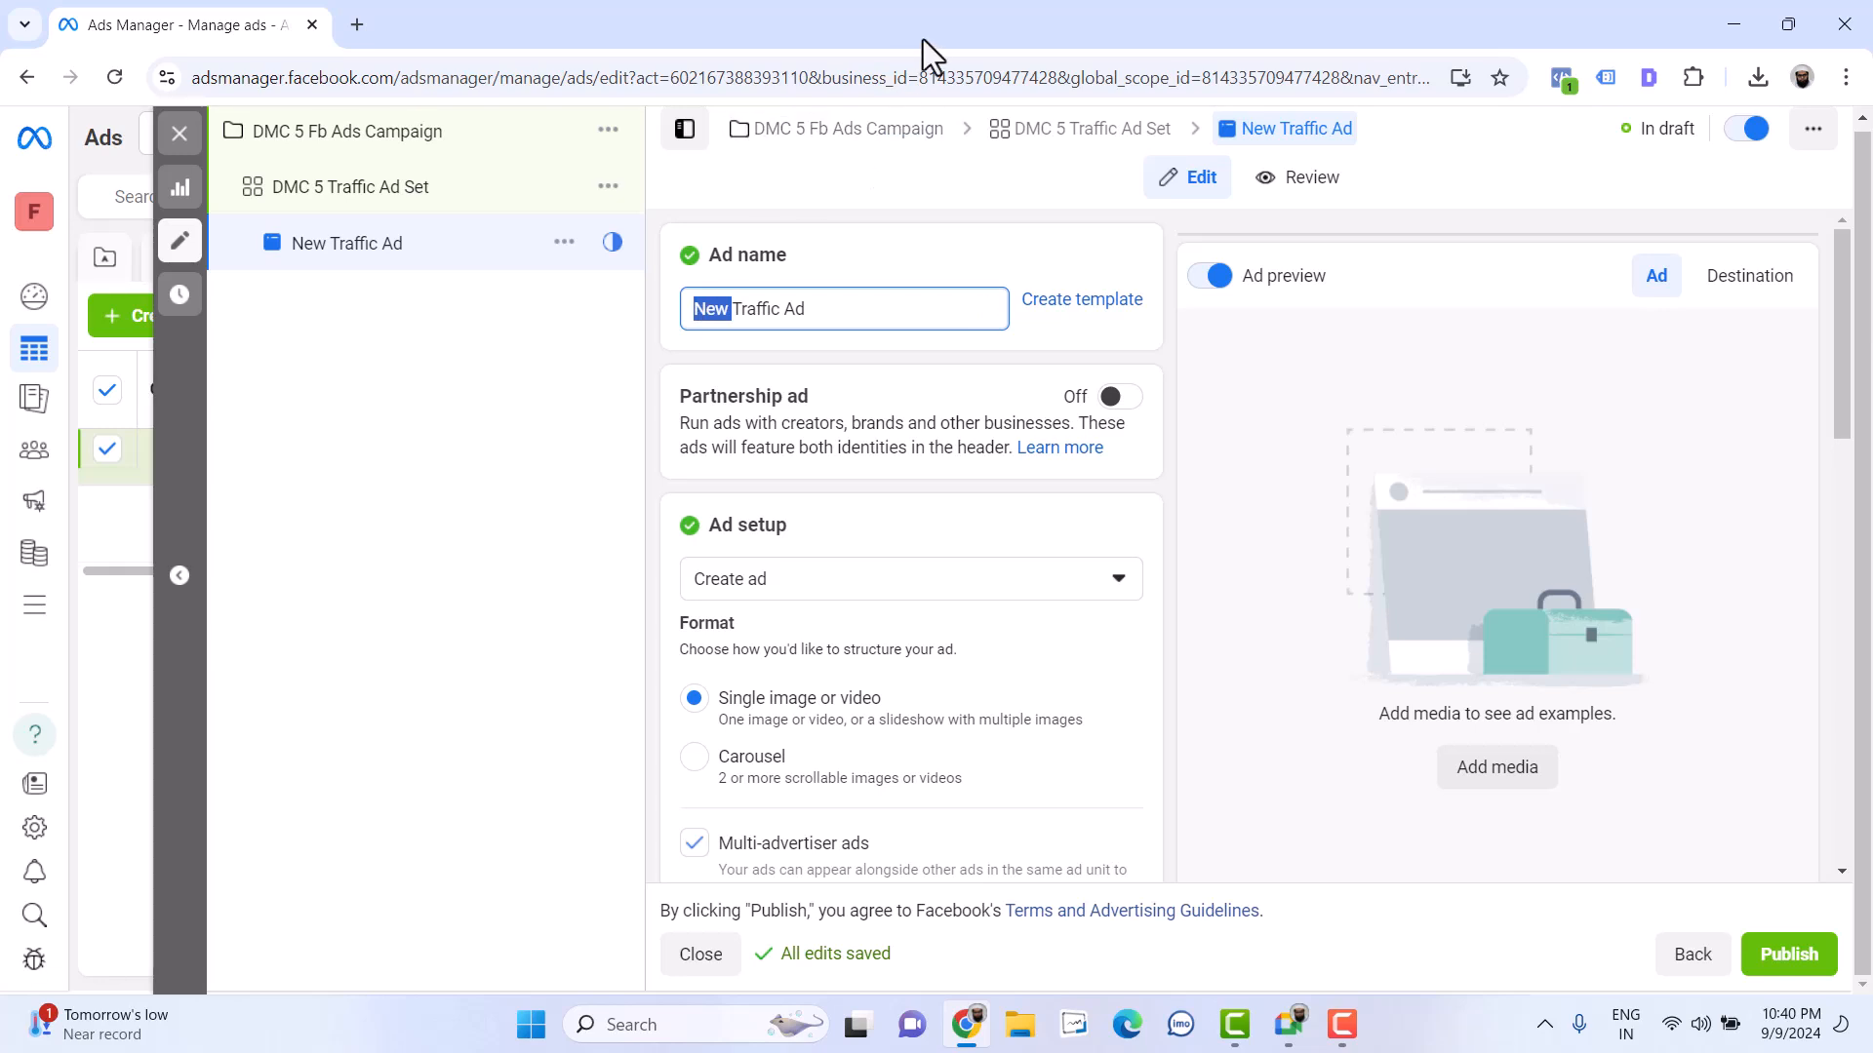
pyautogui.doubleClick(705, 311)
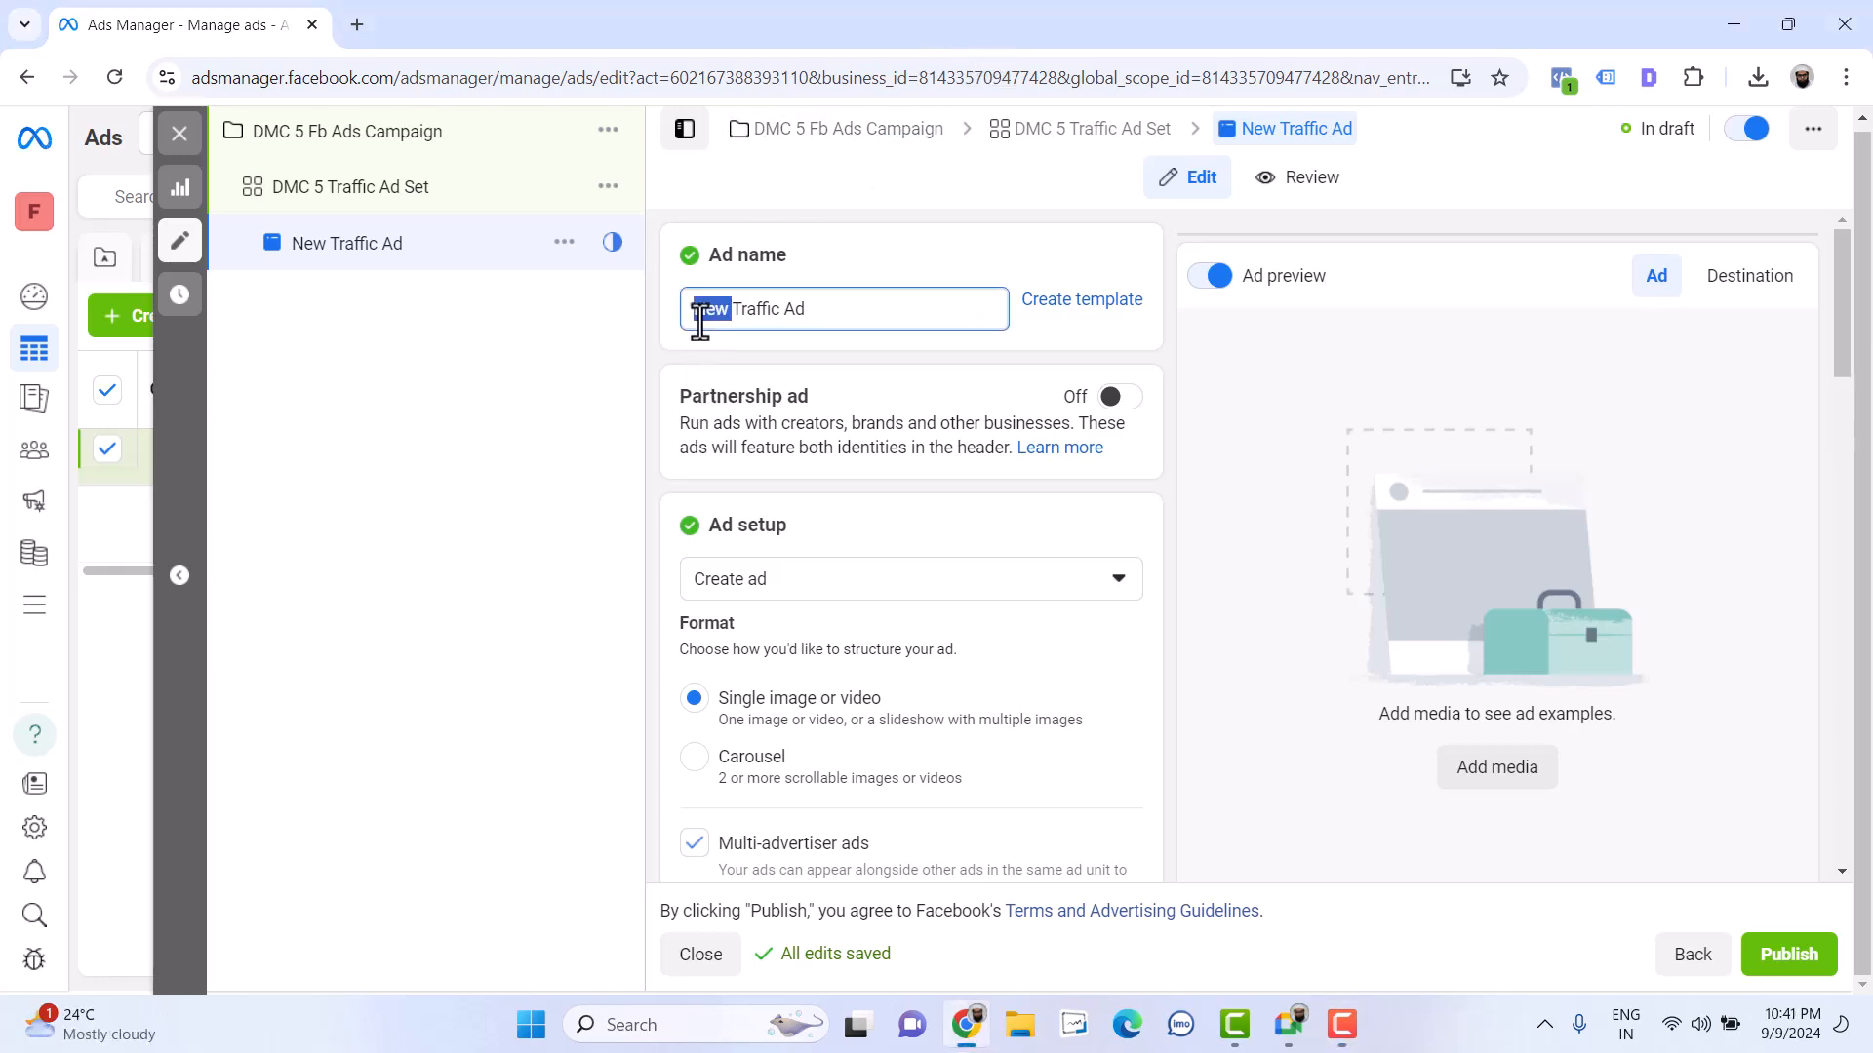
pyautogui.write('DMC 5')
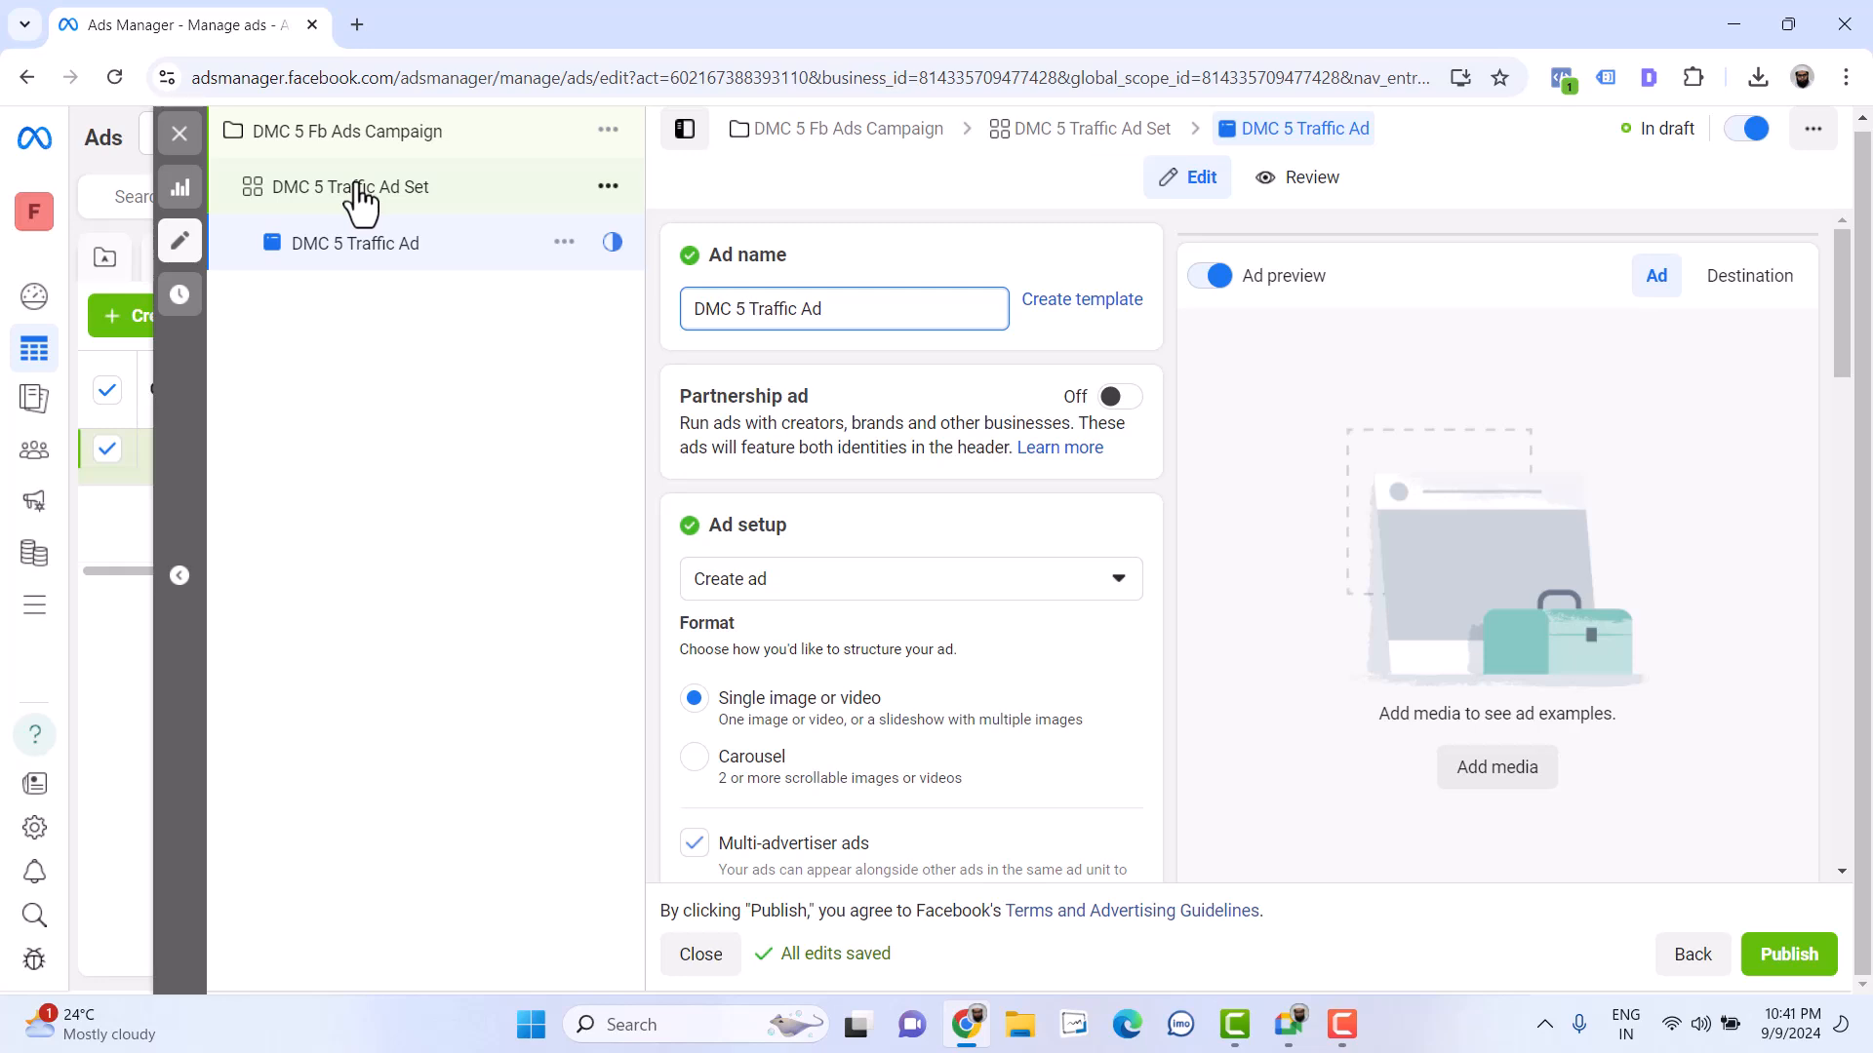
# Check the ad setup options, including Use existing post, and choose Create ad for the new ad
pyautogui.click(762, 592)
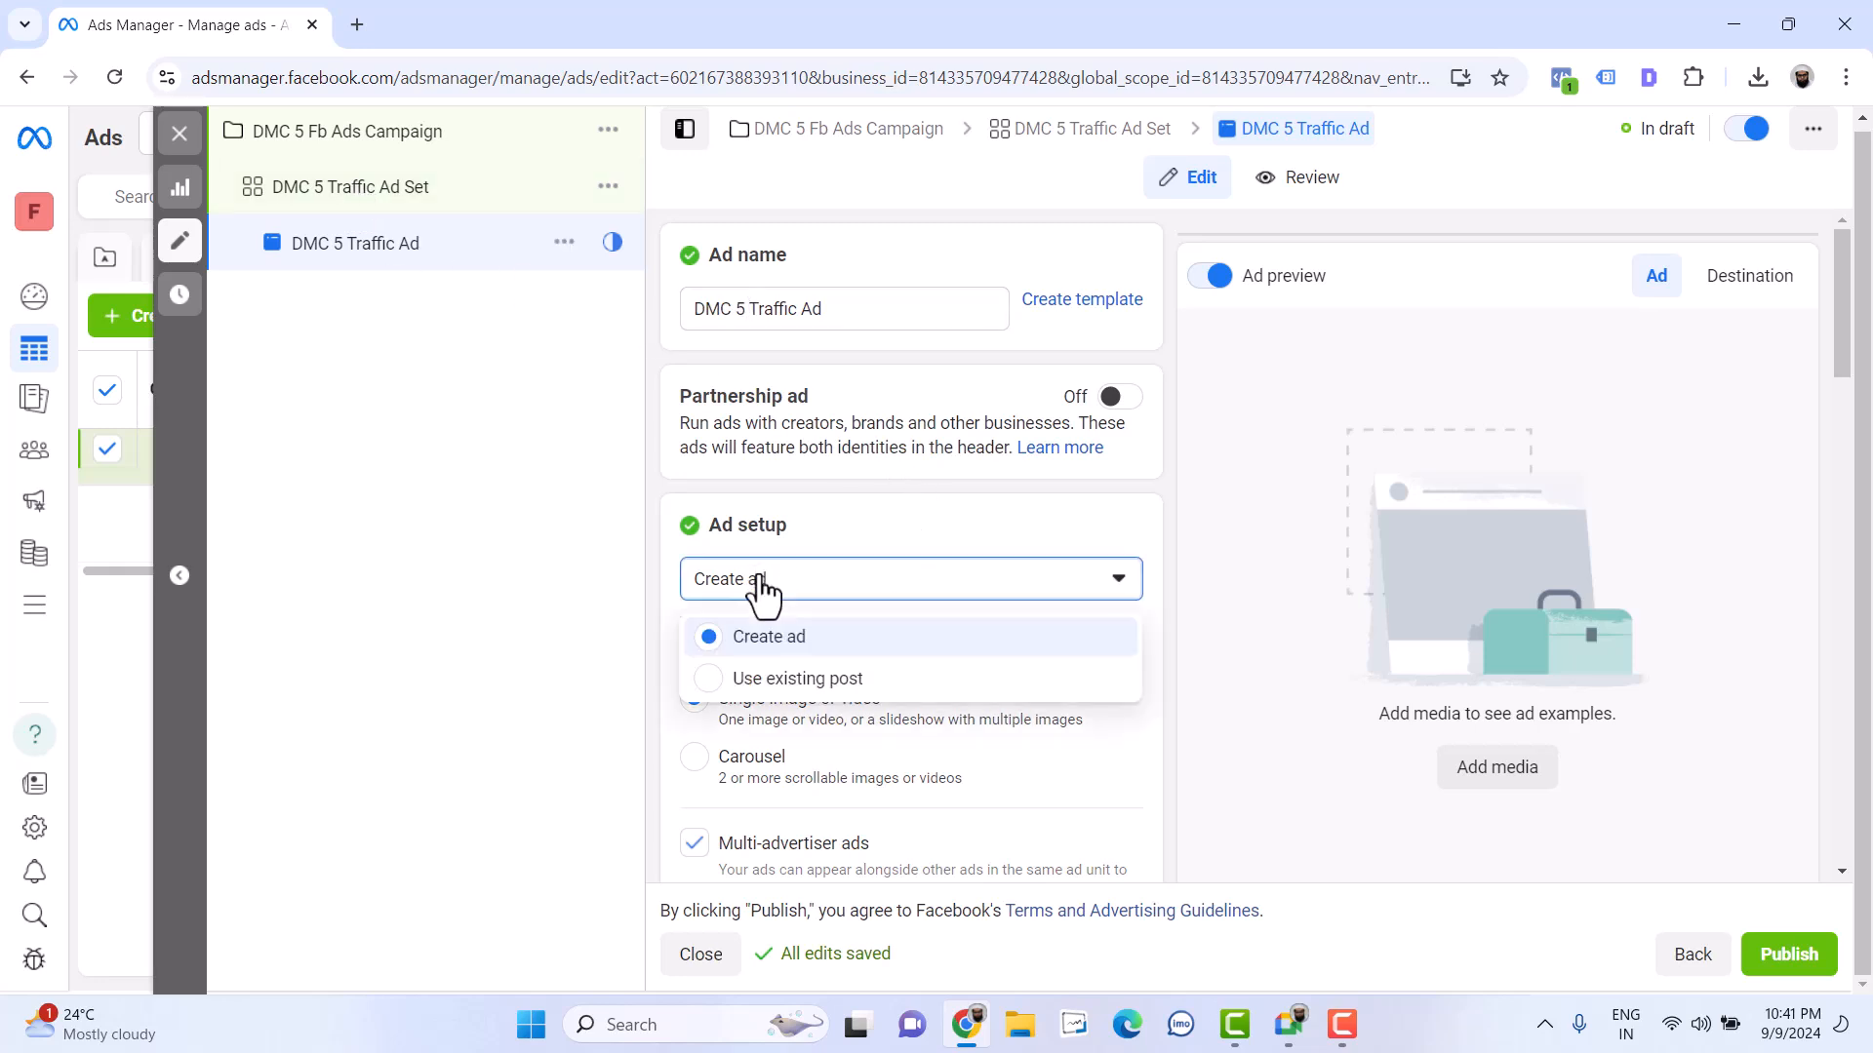
pyautogui.click(786, 686)
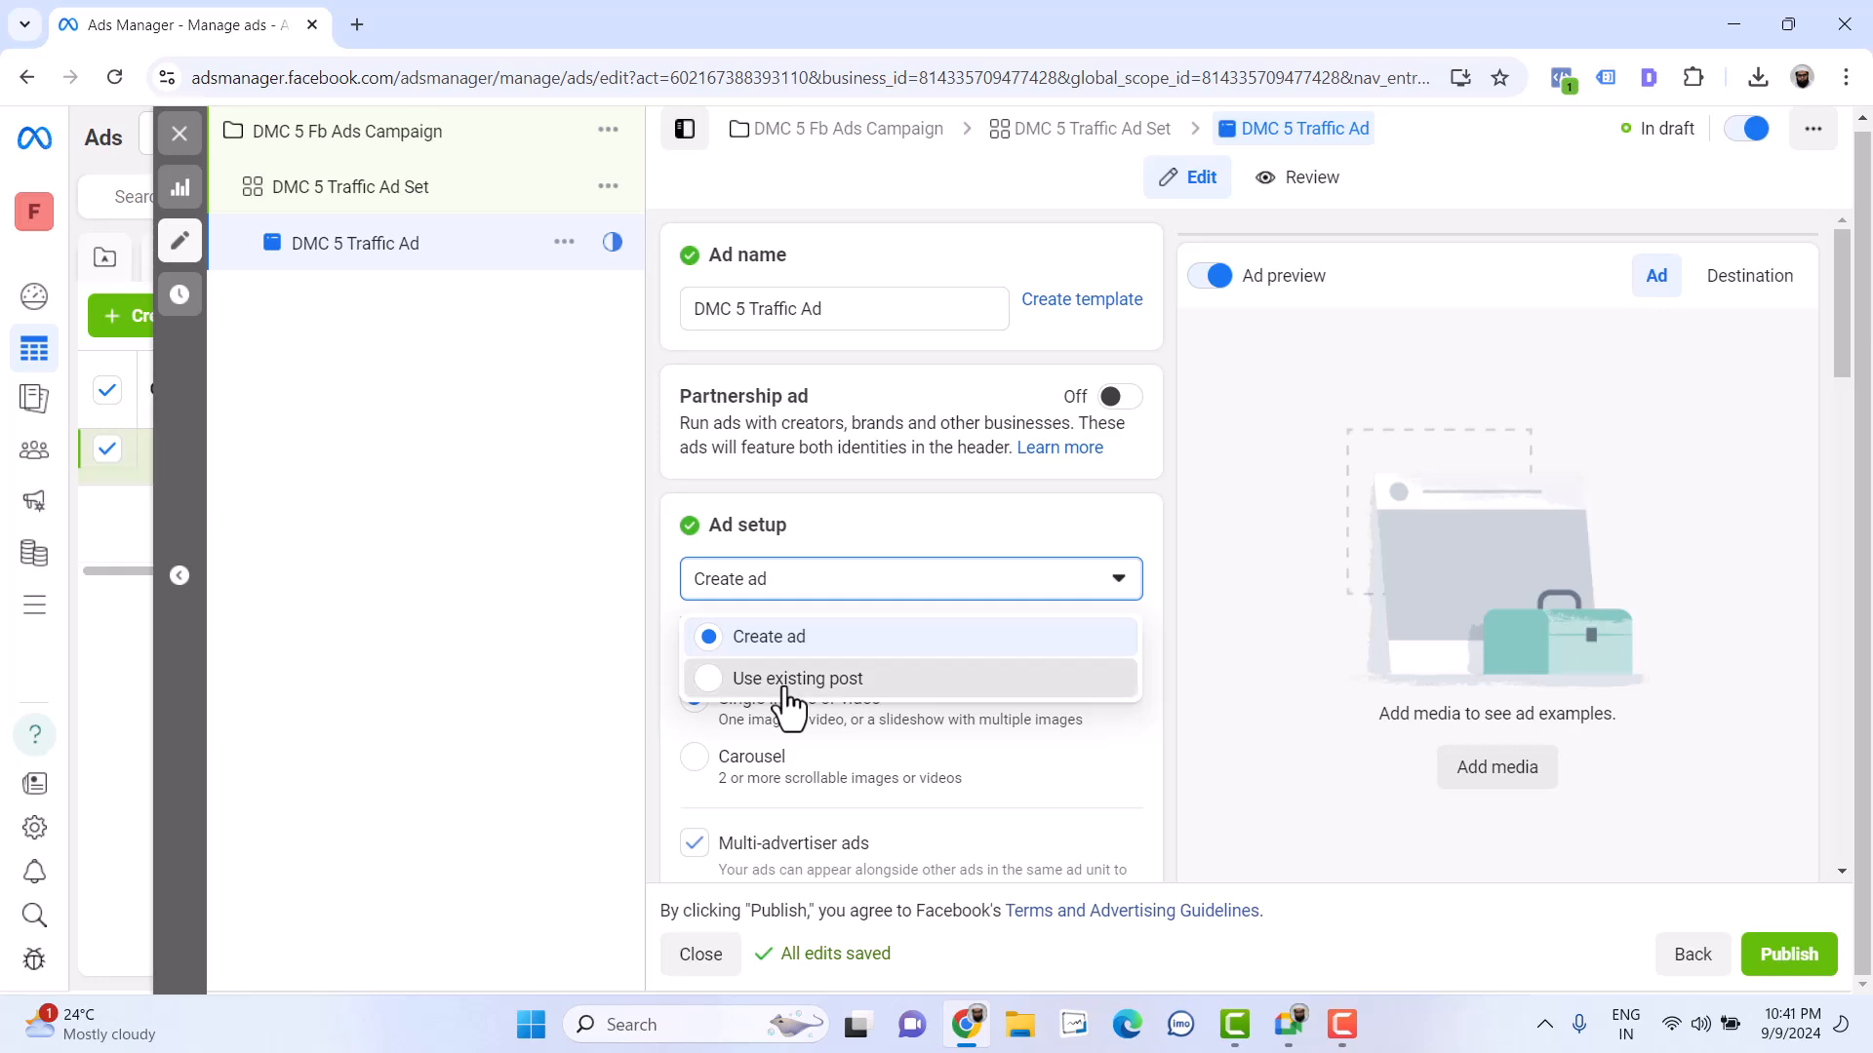
pyautogui.click(834, 607)
pyautogui.click(805, 648)
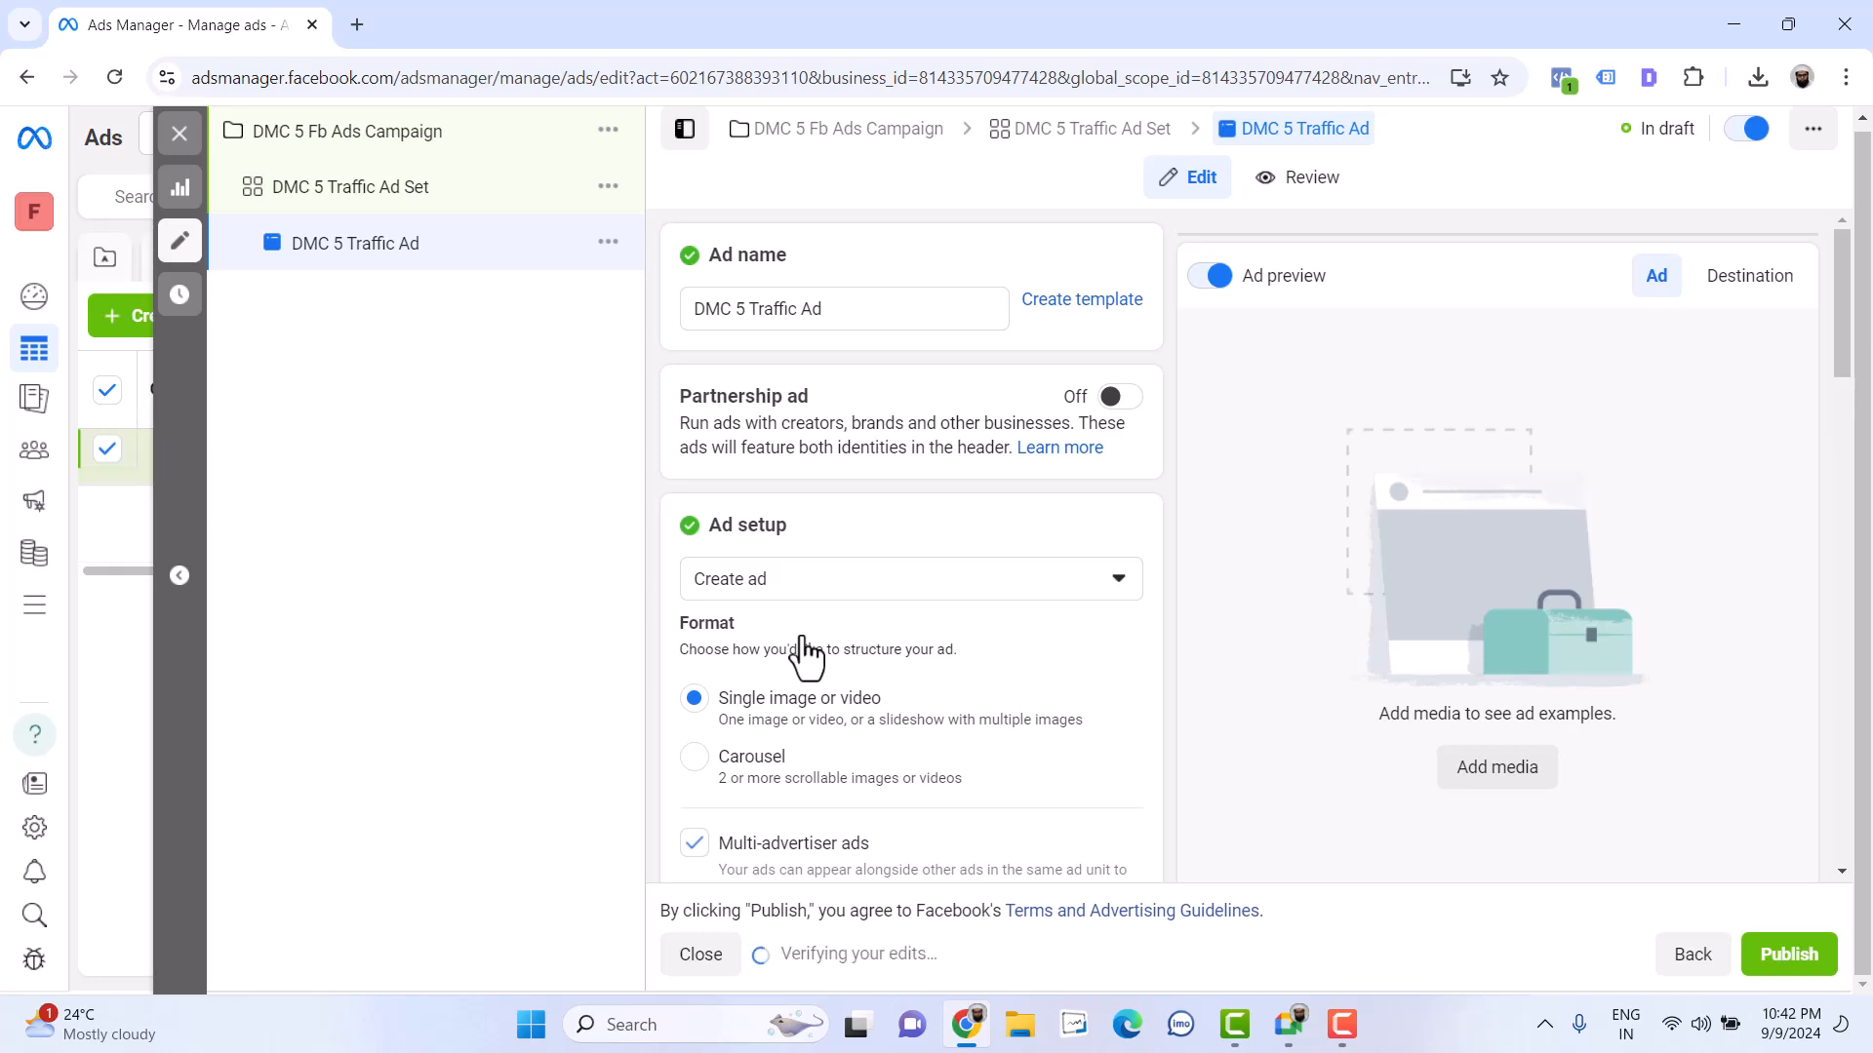
# Add the 1080 × 1080 free site audit image from the account images to the ad creative and proceed to cropping
pyautogui.scroll(-2, 836, 735)
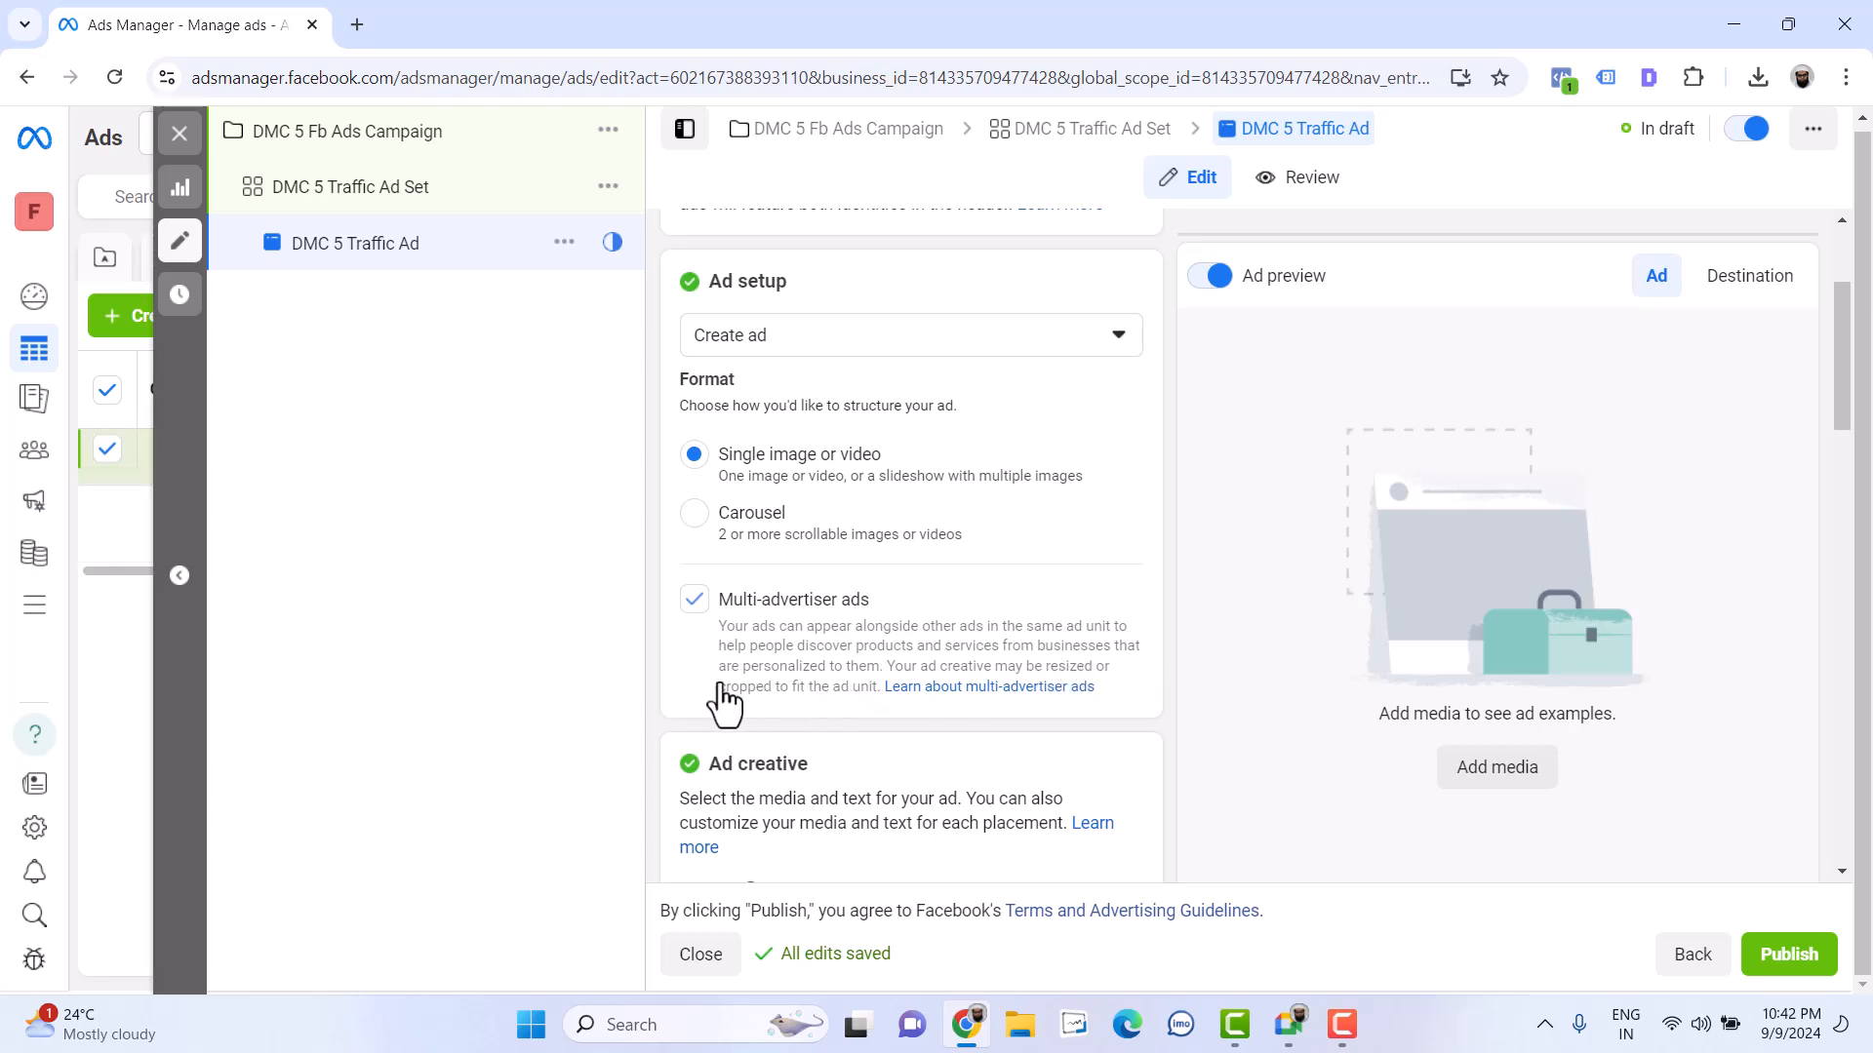
pyautogui.scroll(-1, 702, 610)
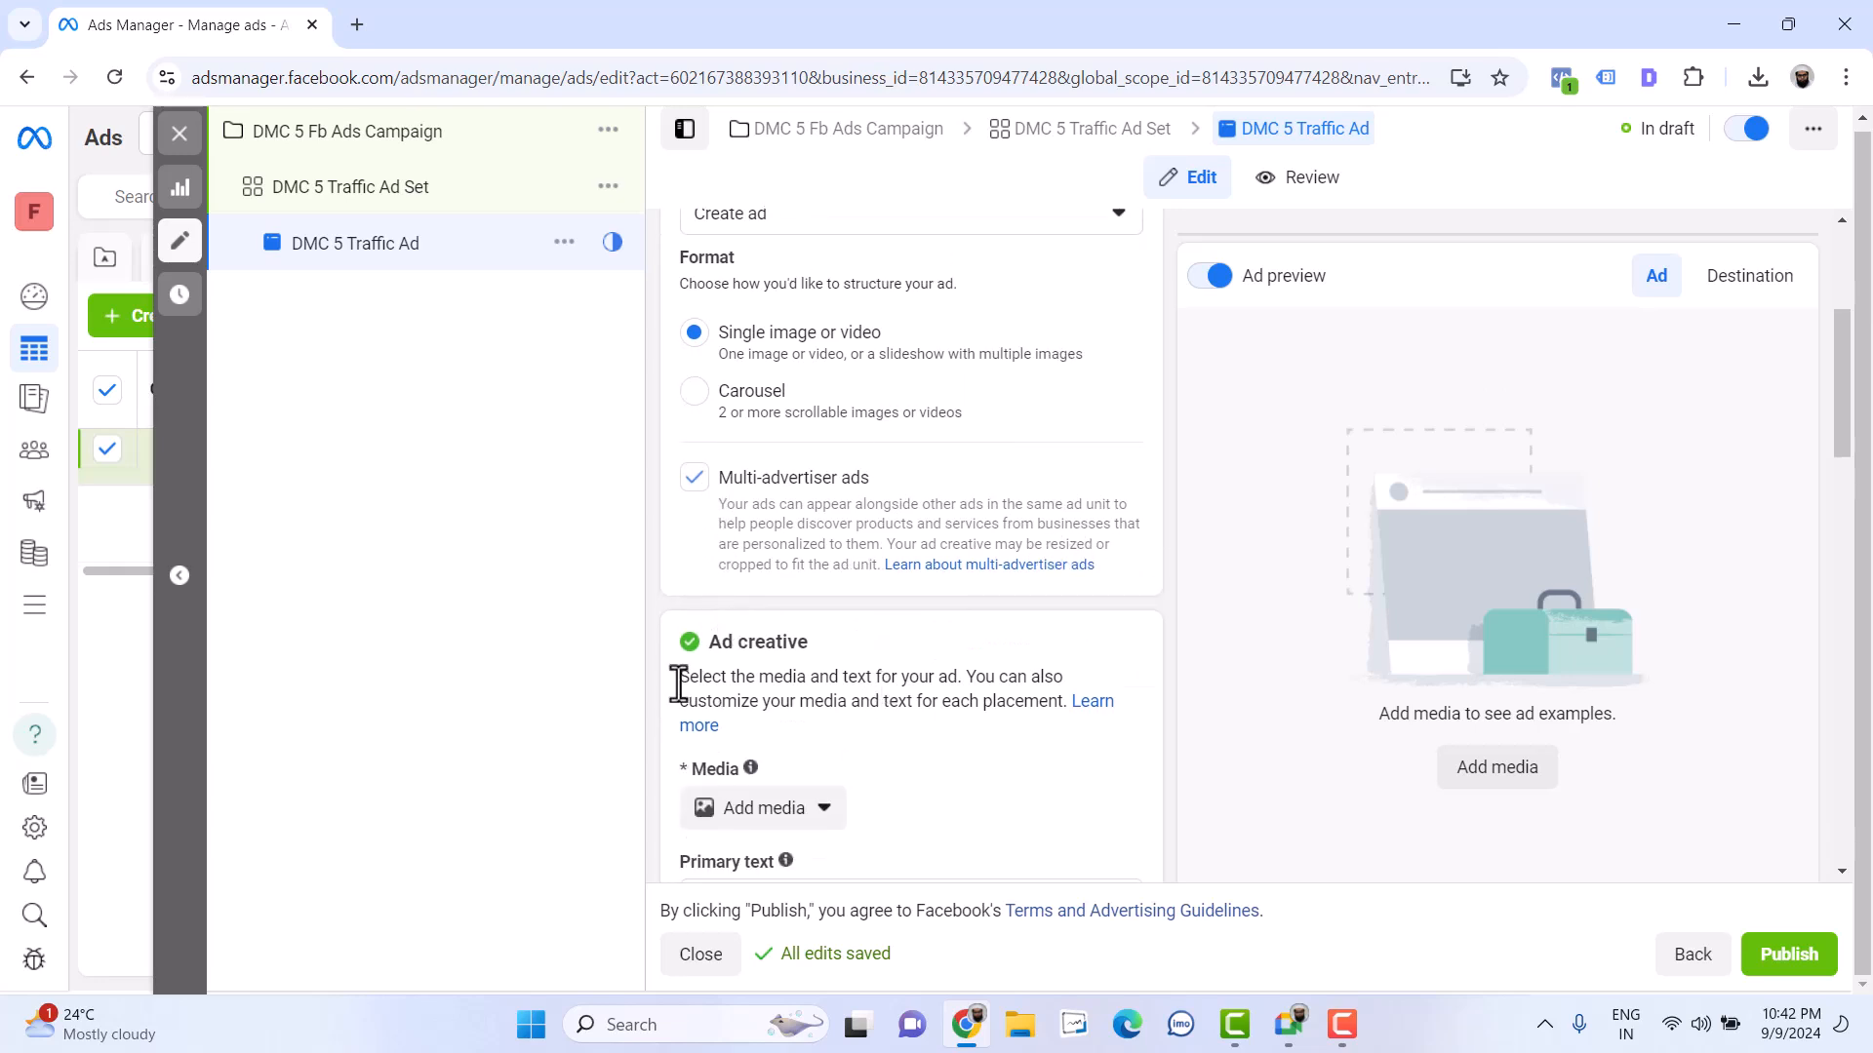
pyautogui.scroll(-1, 682, 687)
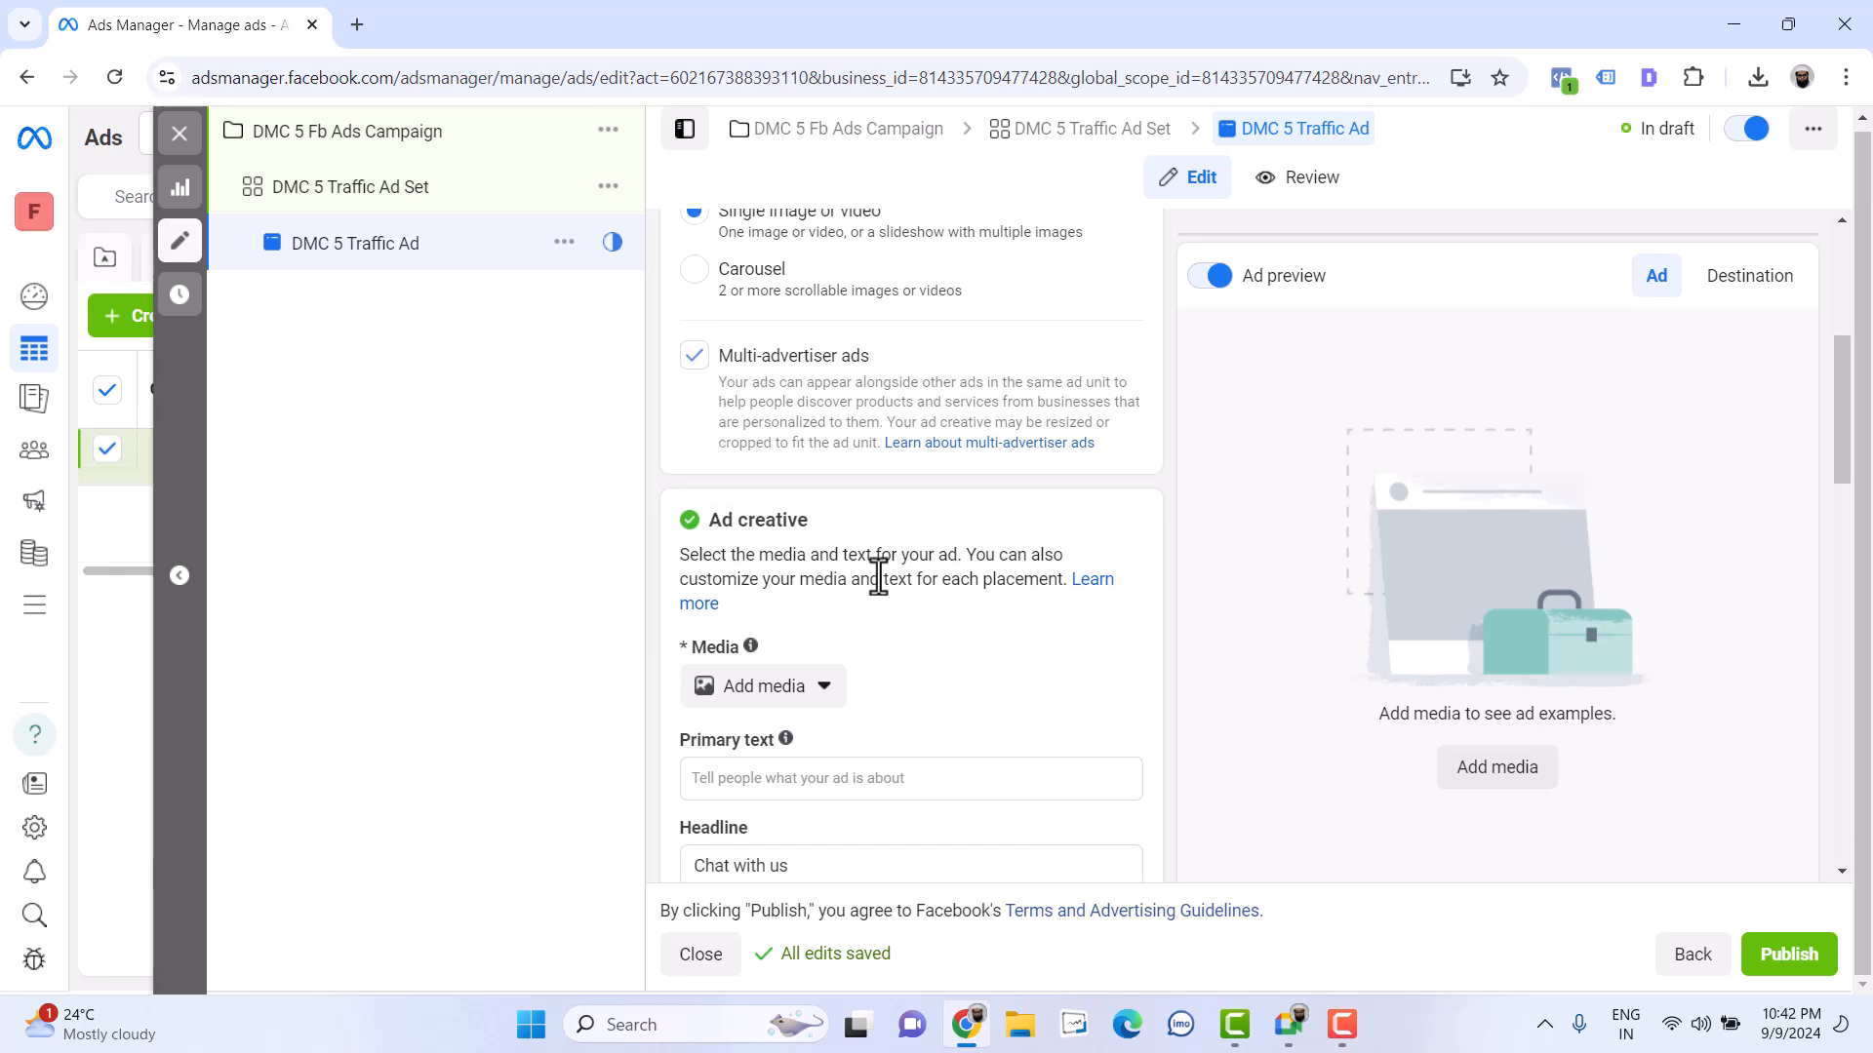
pyautogui.scroll(-1, 890, 669)
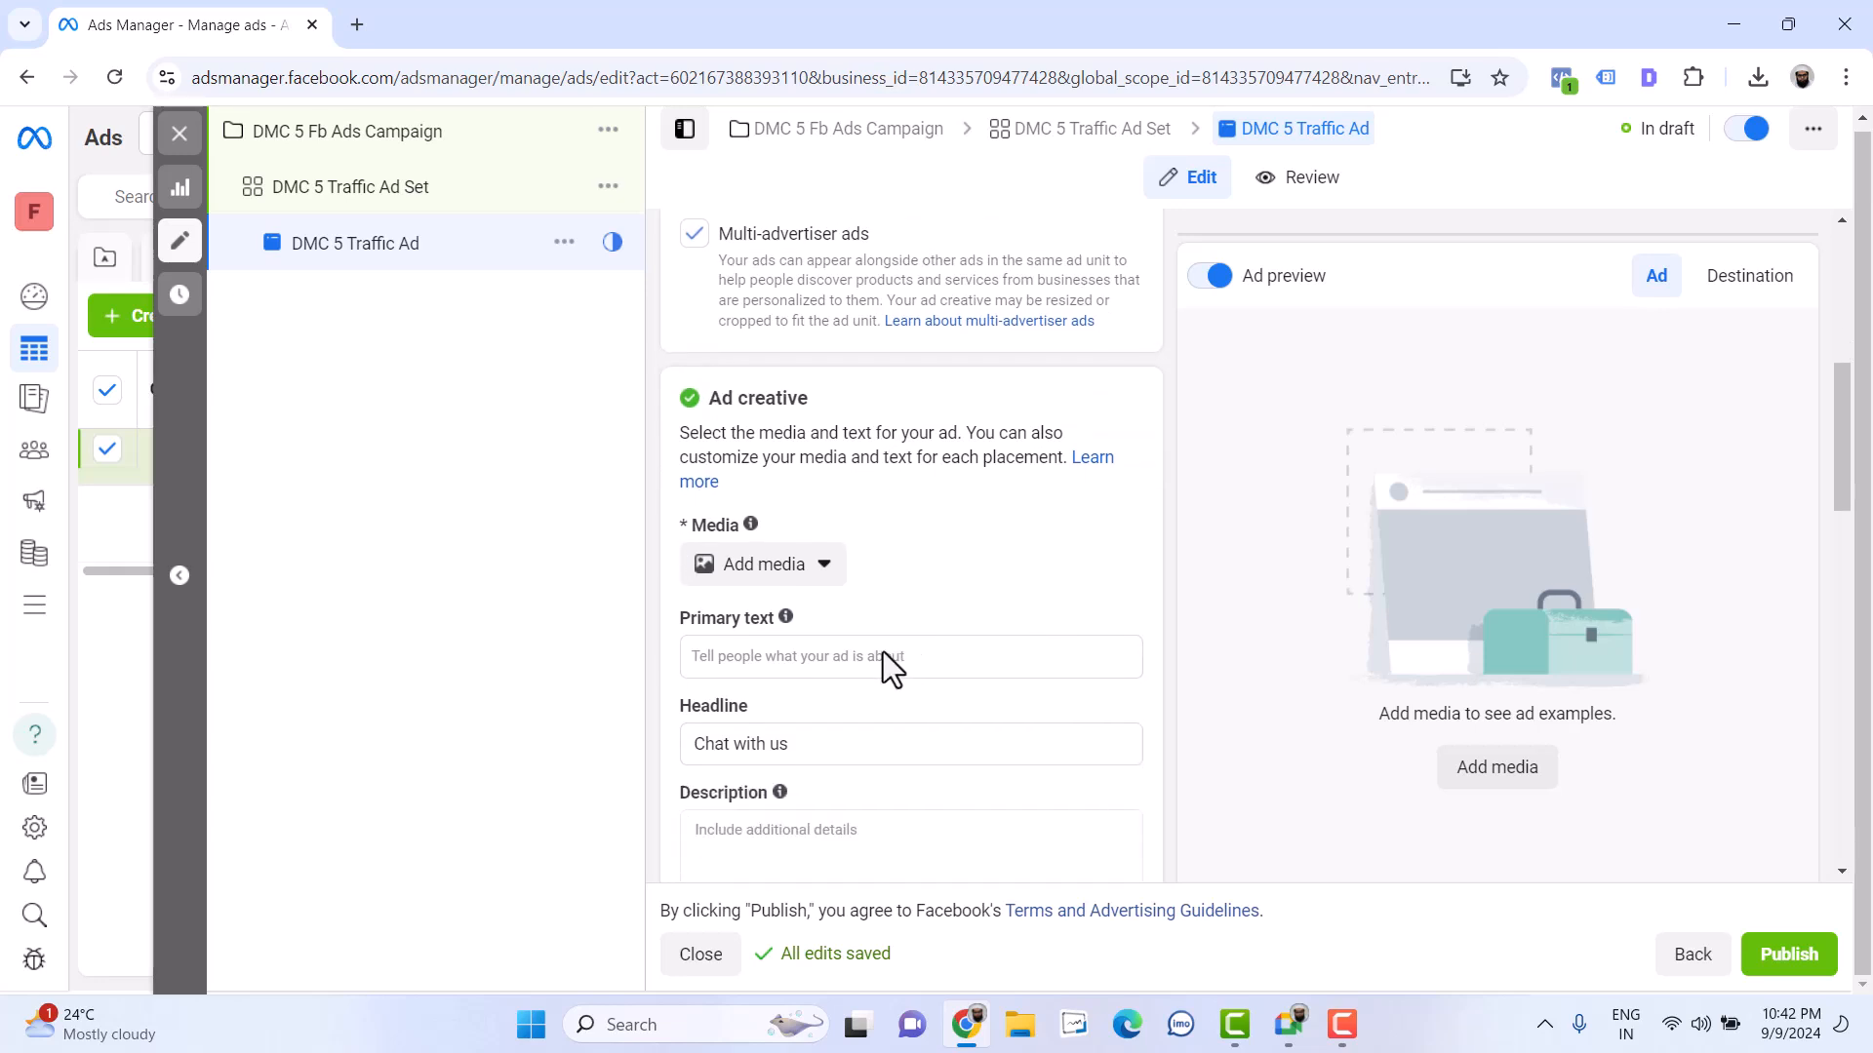
pyautogui.click(759, 568)
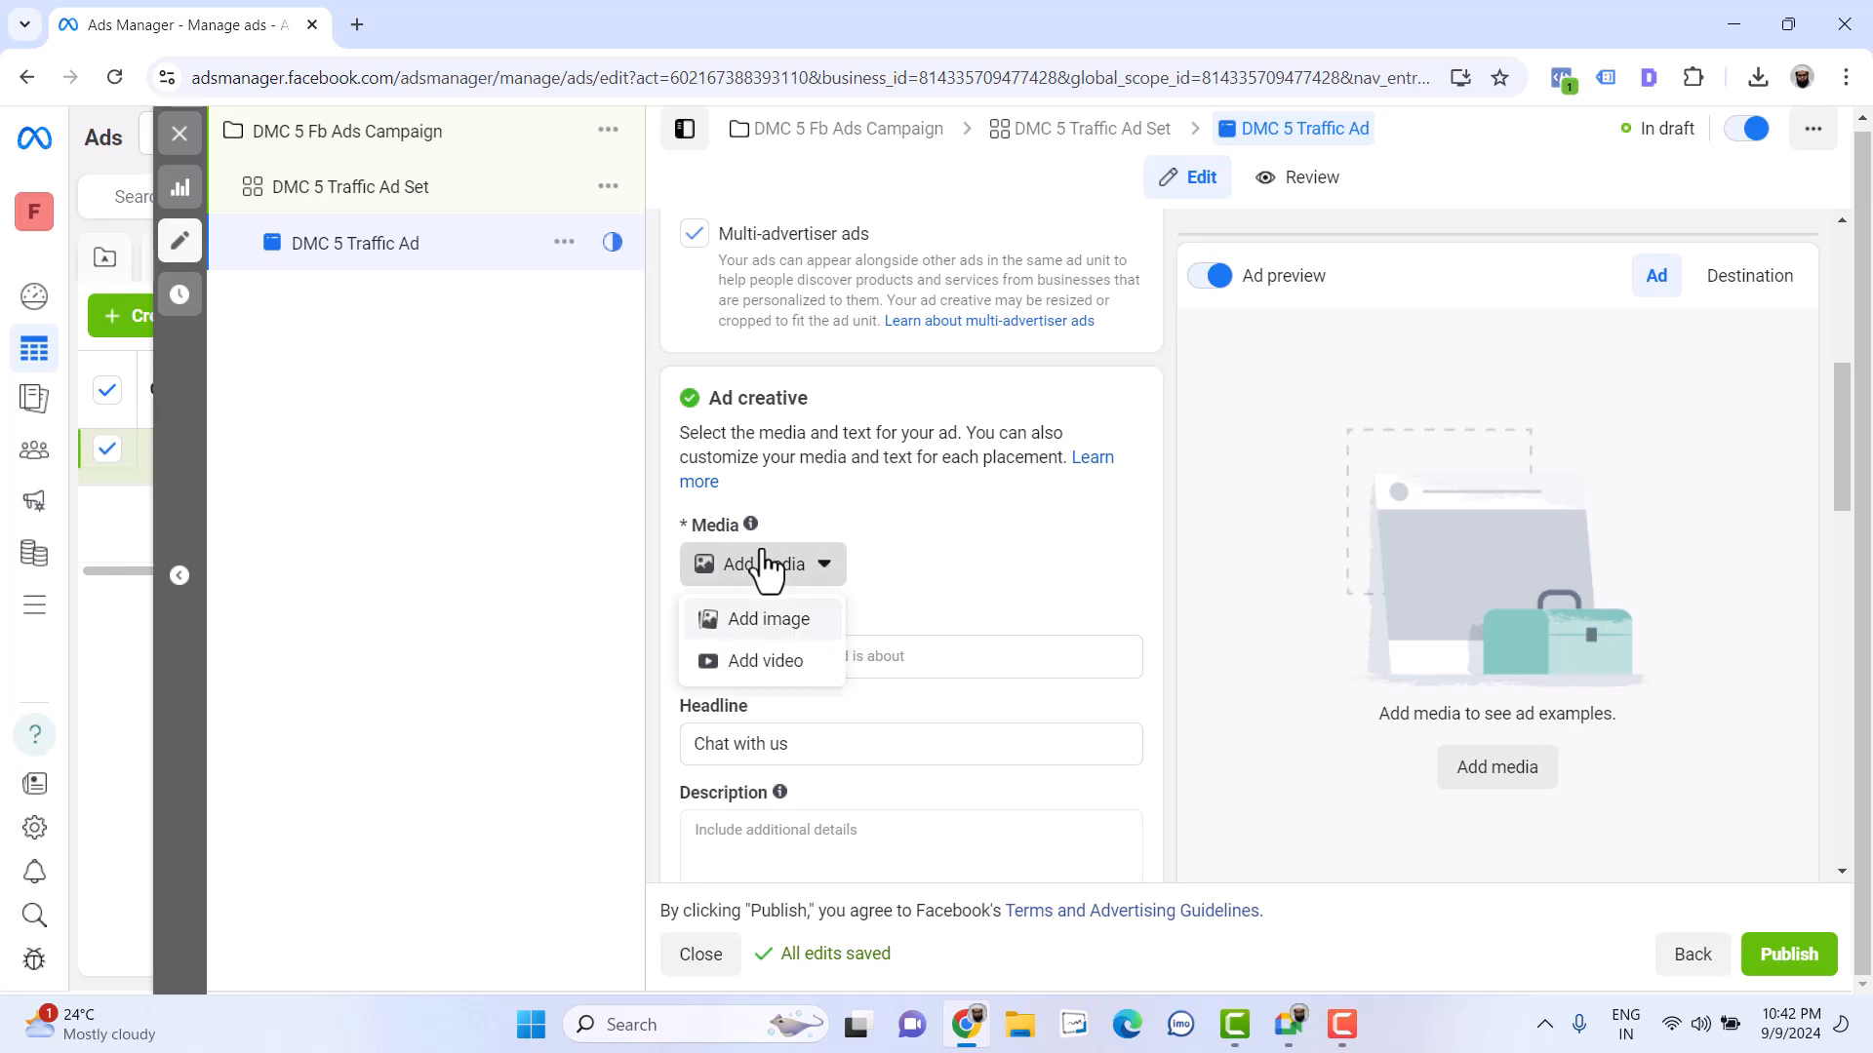
pyautogui.click(764, 618)
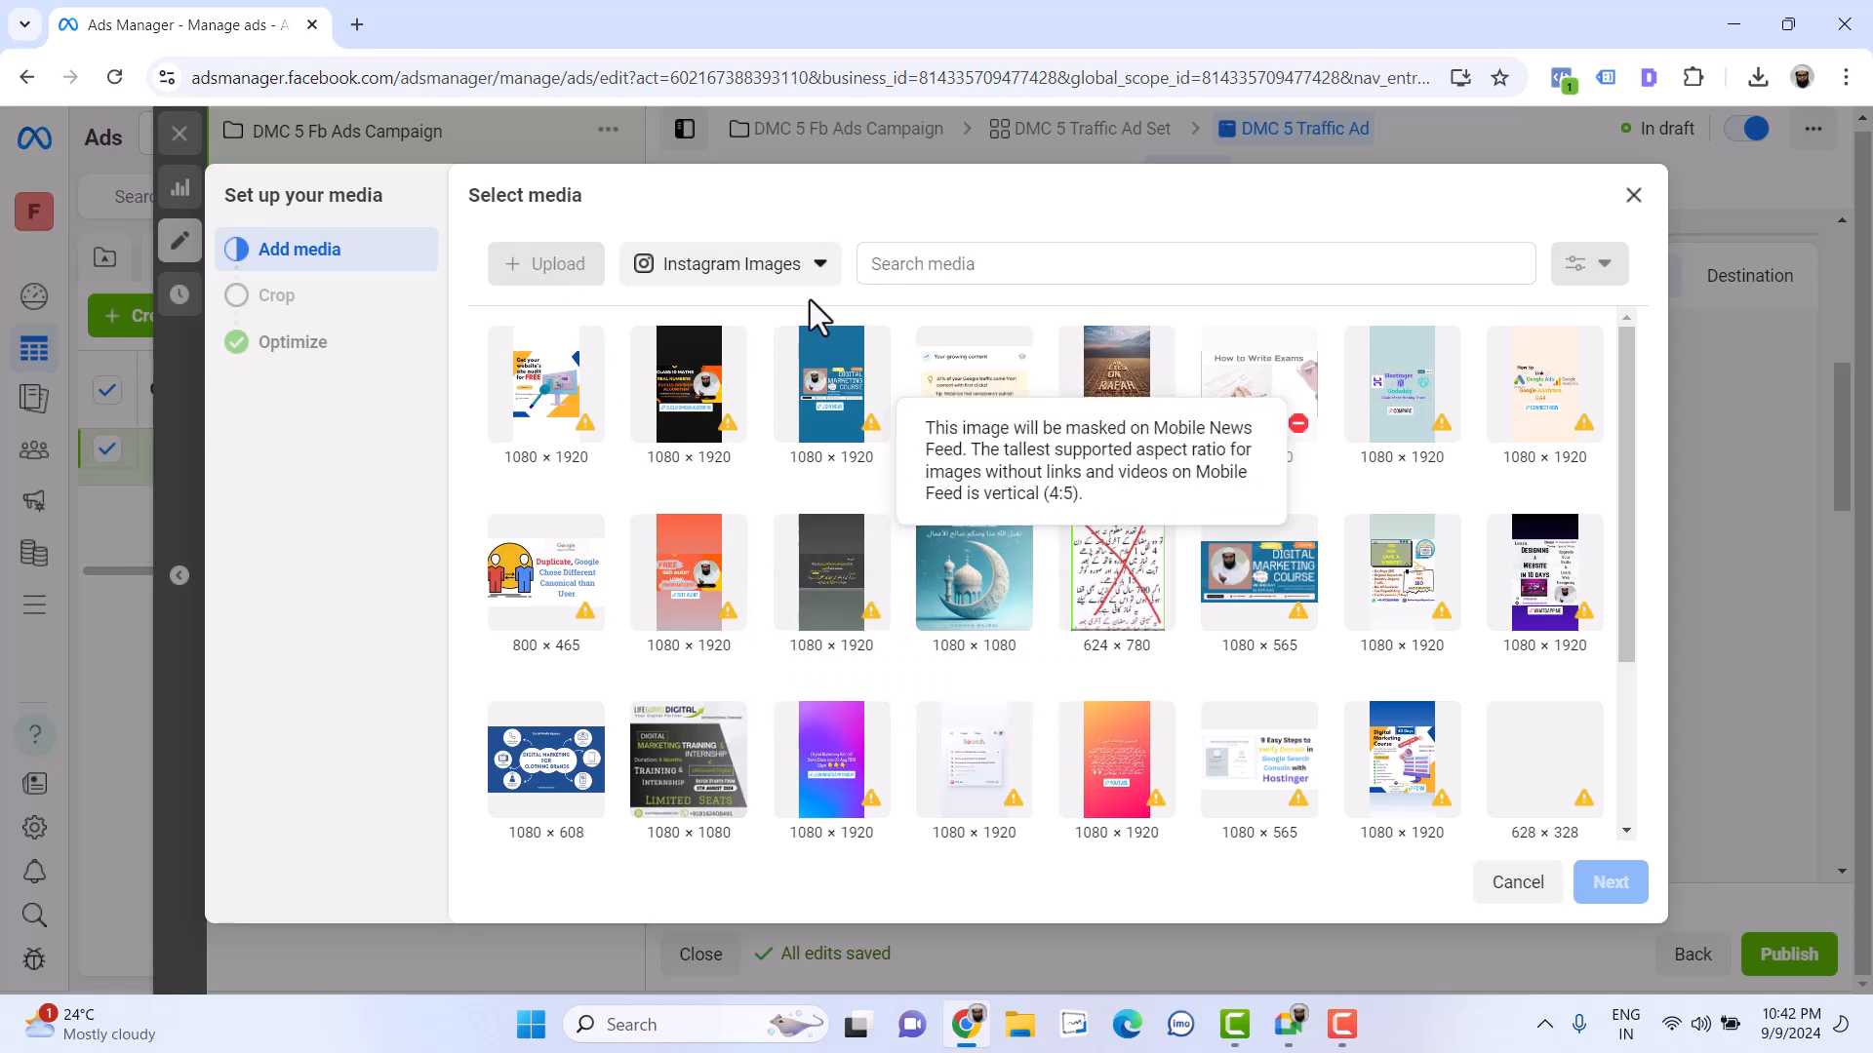
pyautogui.click(724, 275)
pyautogui.click(730, 324)
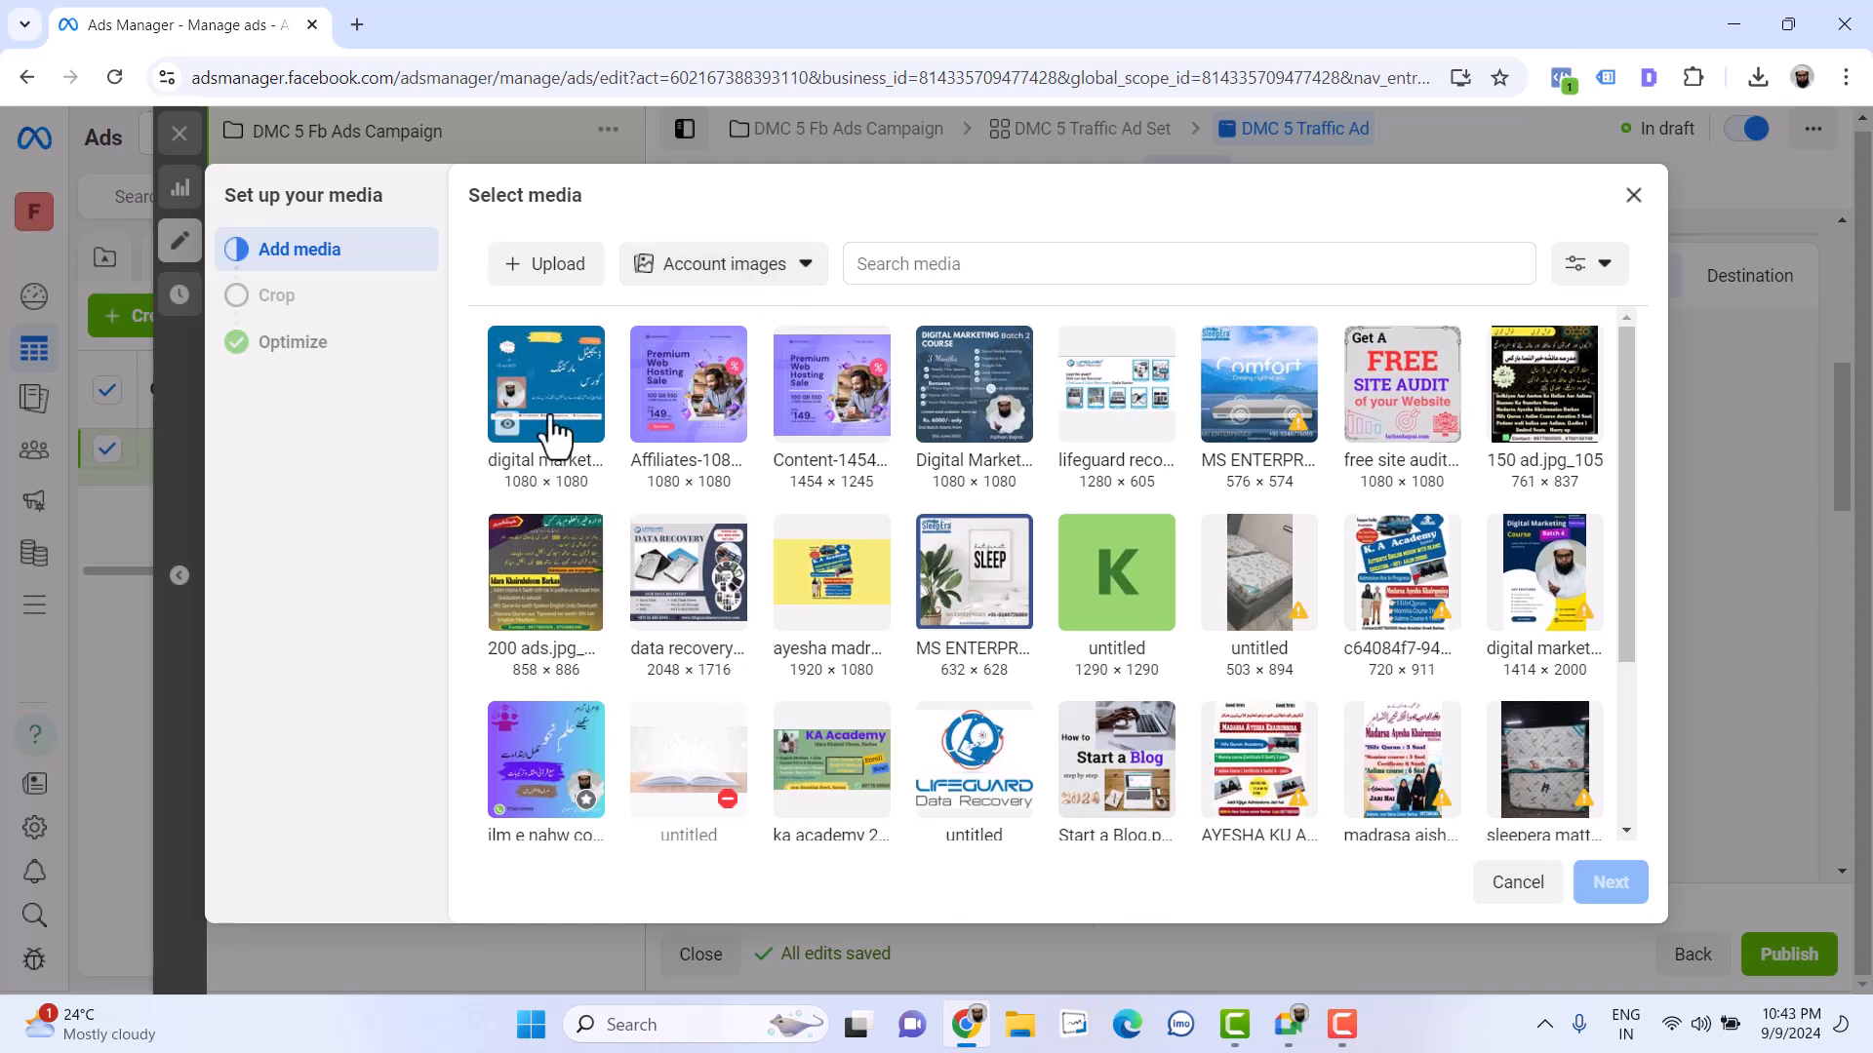
pyautogui.click(1408, 424)
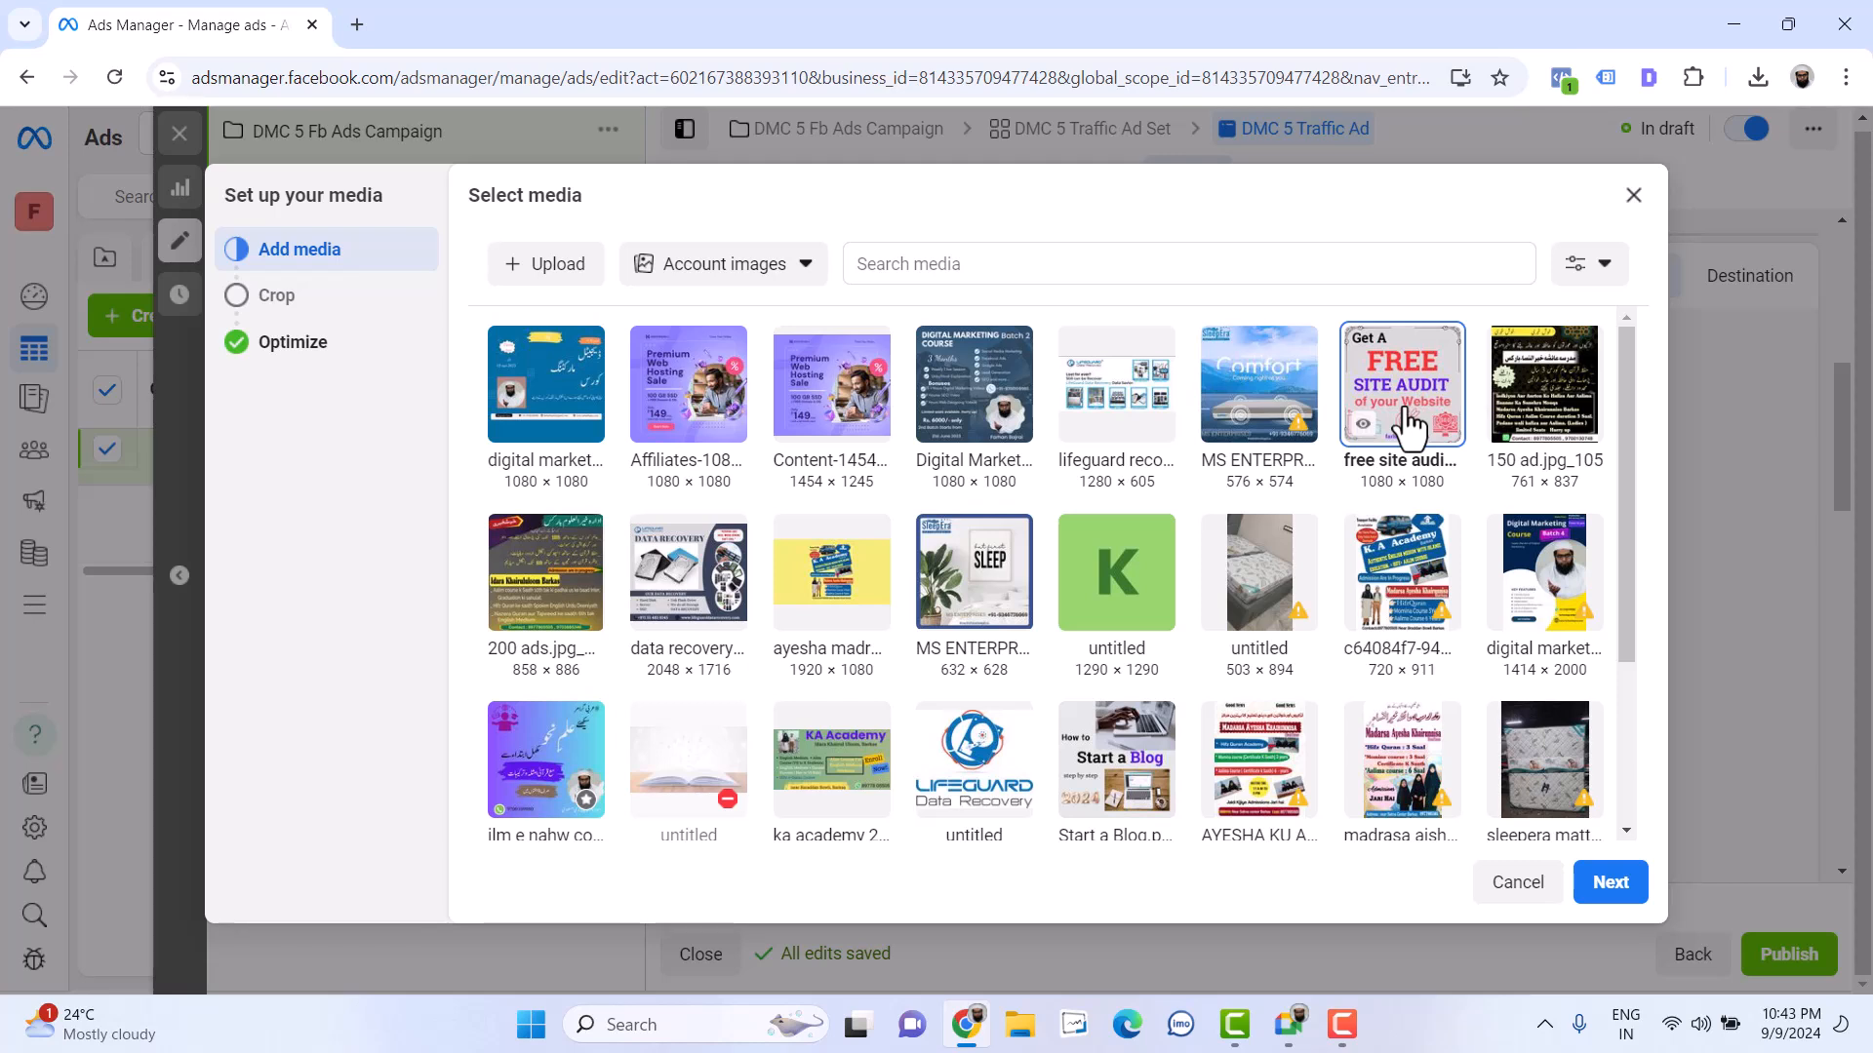
pyautogui.click(1610, 884)
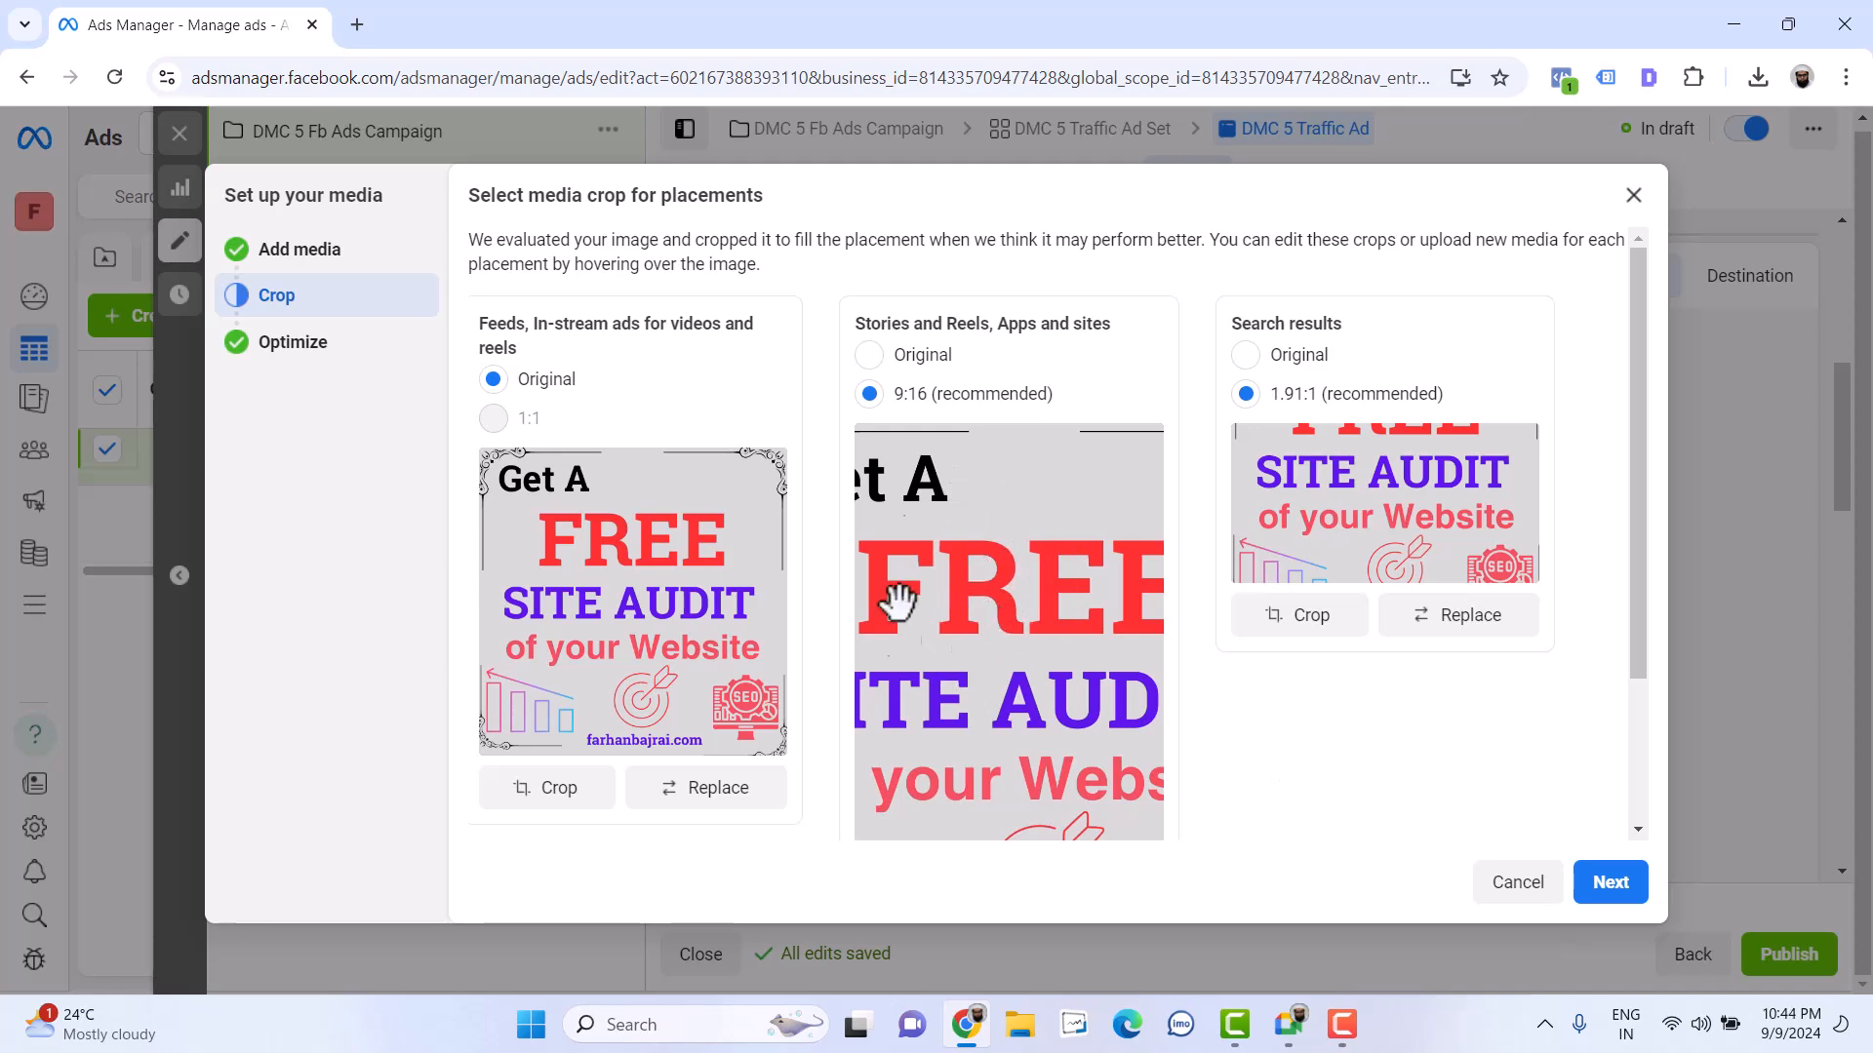
# Try repositioning the Stories and Reels crop and using the Original ratio, and return to the recommended 9:16 crop
pyautogui.moveTo(991, 610)
pyautogui.mouseDown()
pyautogui.moveTo(953, 610)
pyautogui.moveTo(1001, 628)
pyautogui.mouseUp()
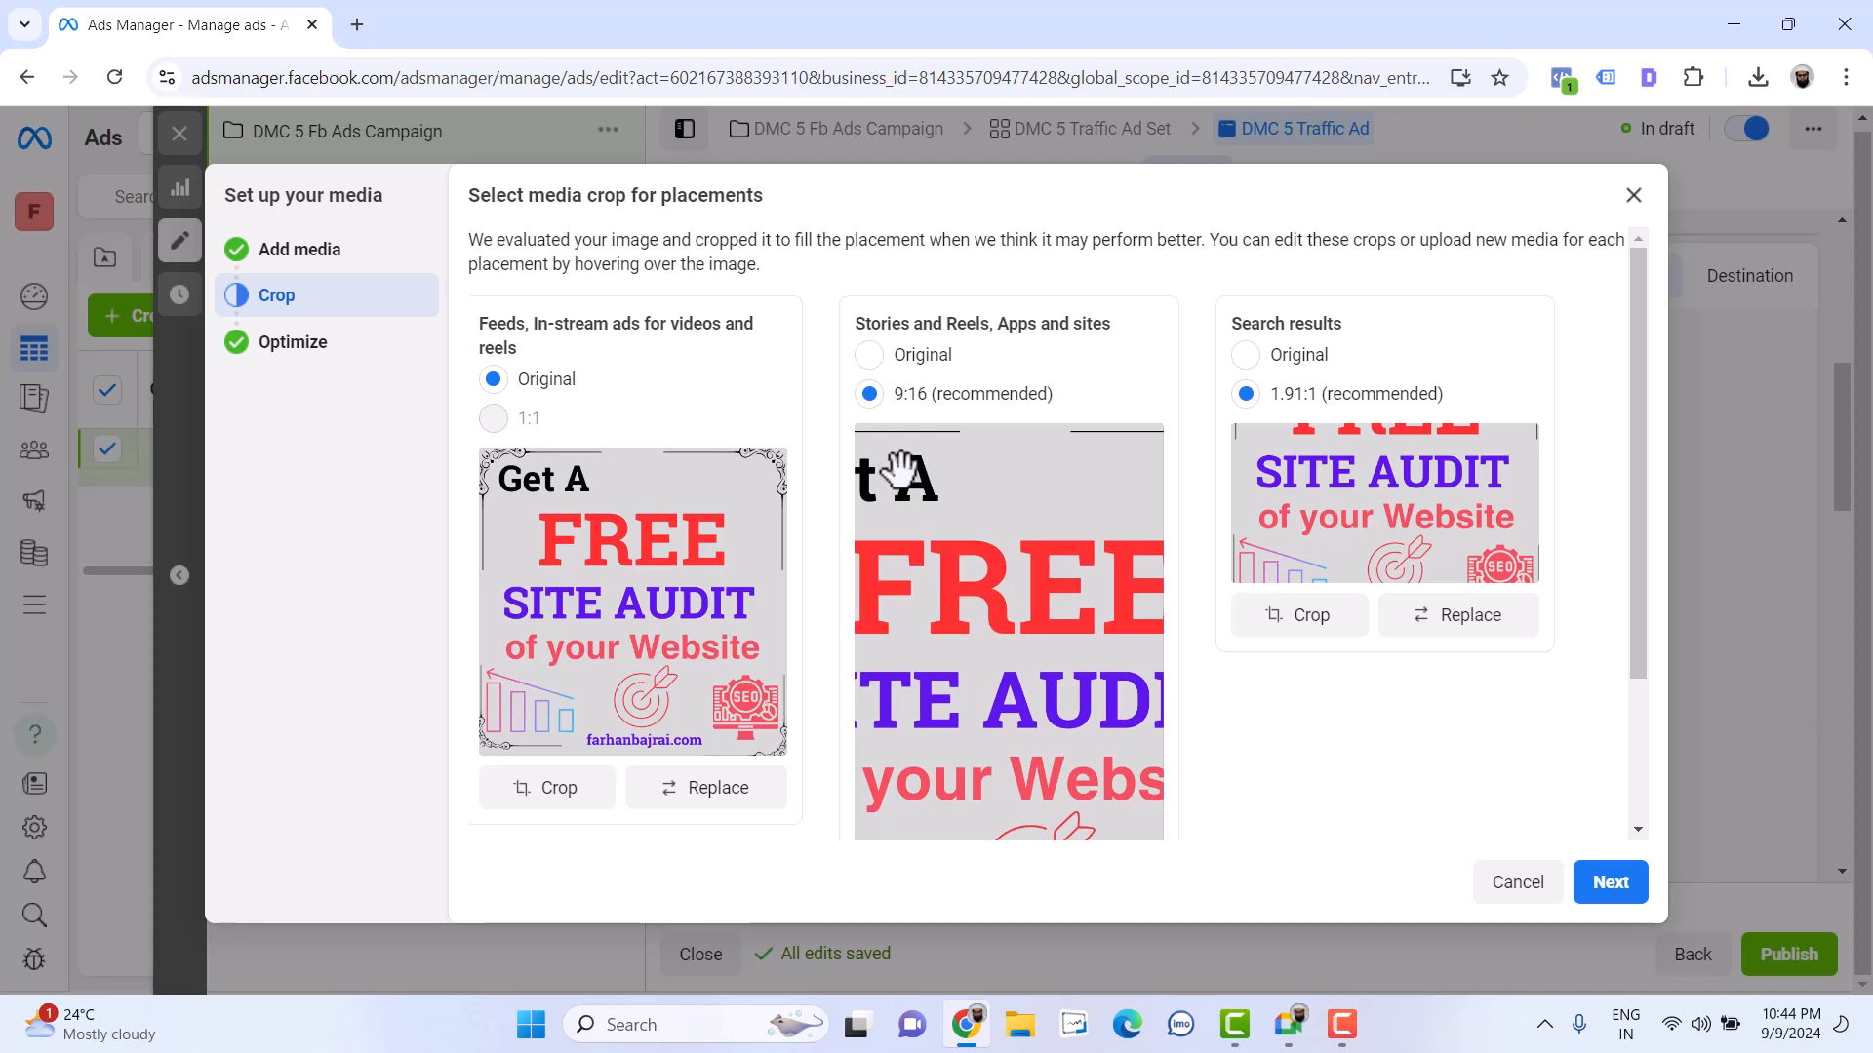
pyautogui.click(927, 359)
pyautogui.scroll(-4, 1048, 792)
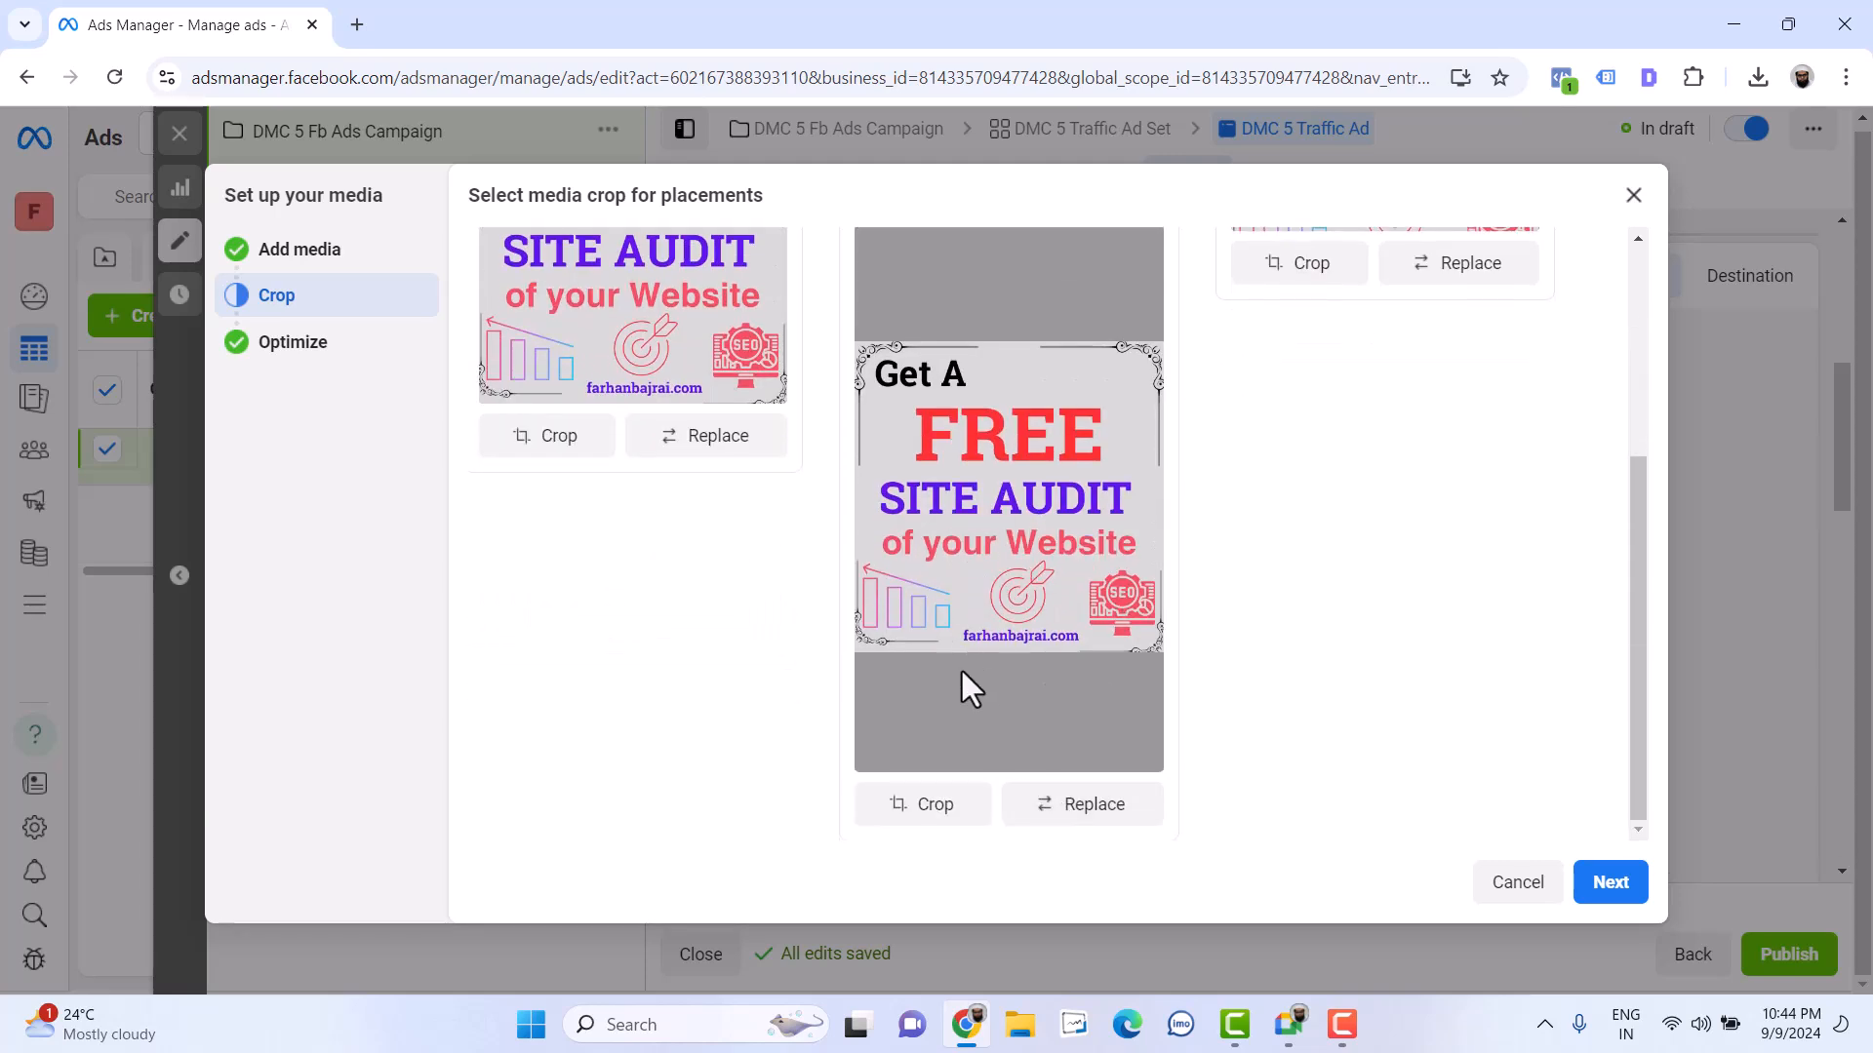
pyautogui.scroll(4, 961, 671)
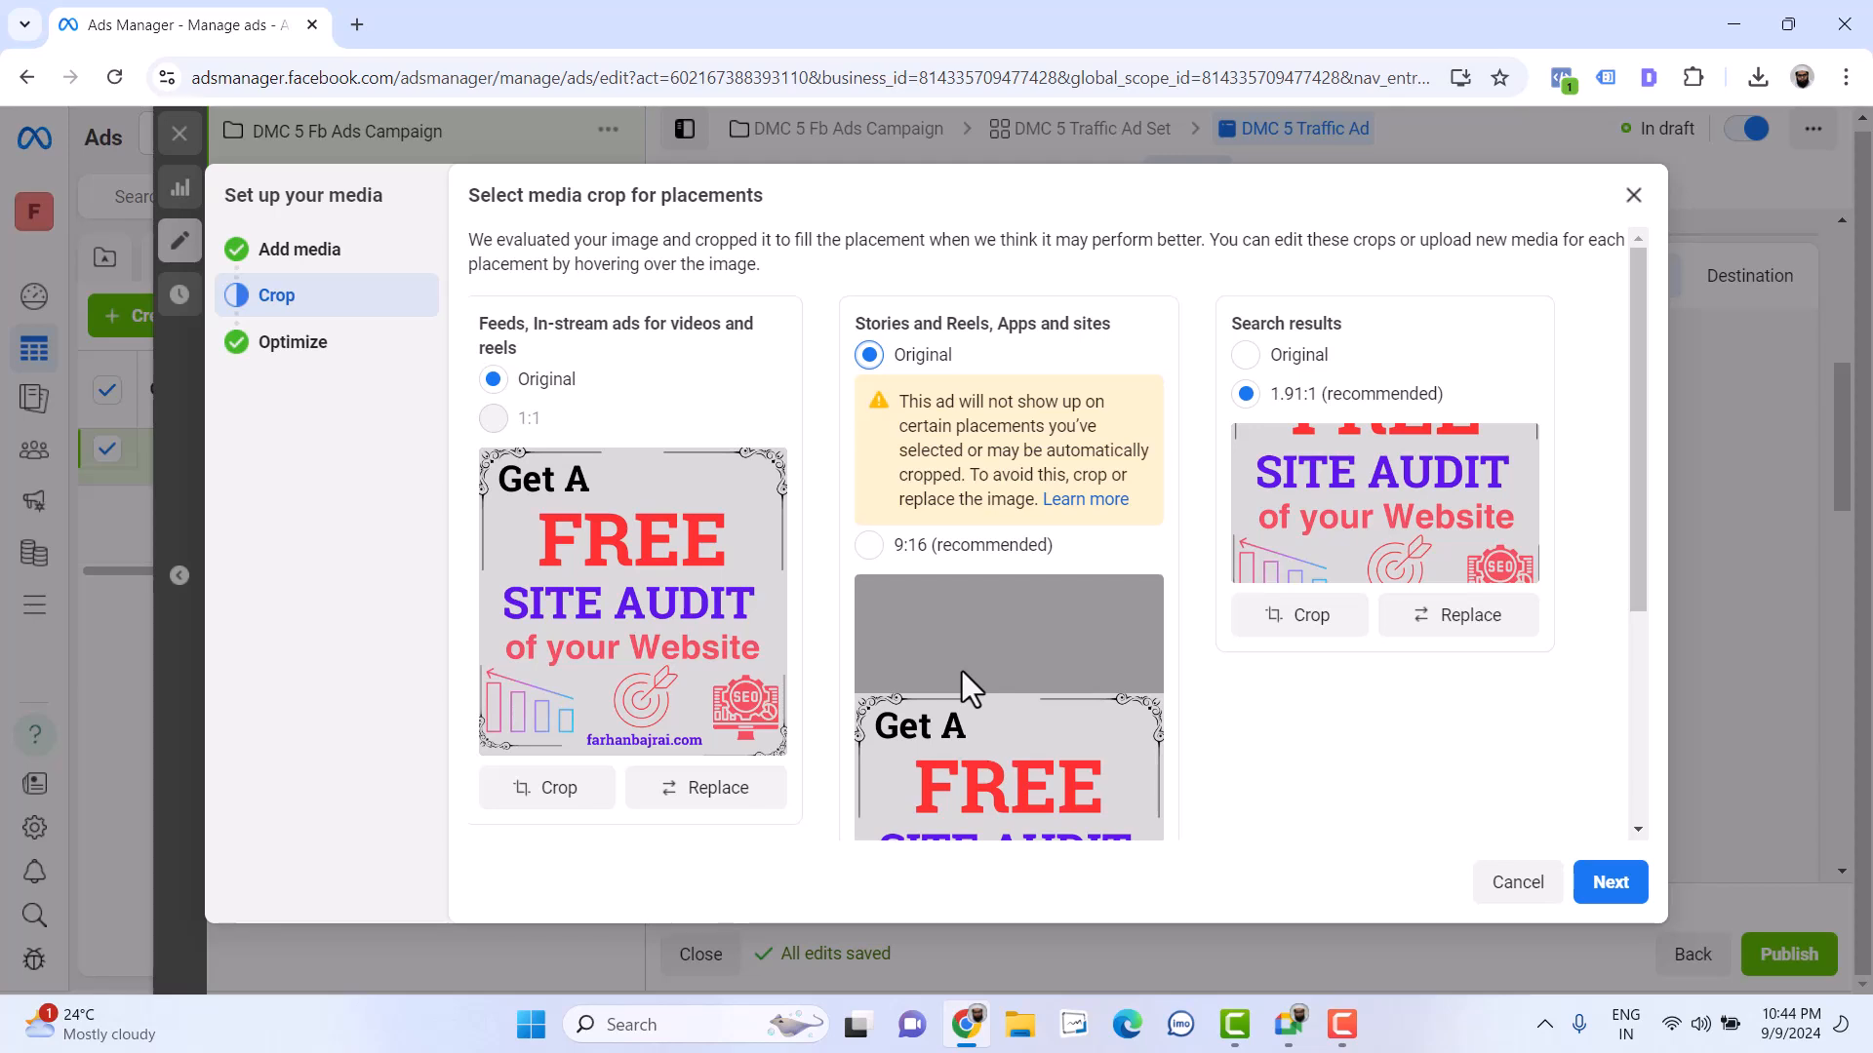
pyautogui.click(932, 548)
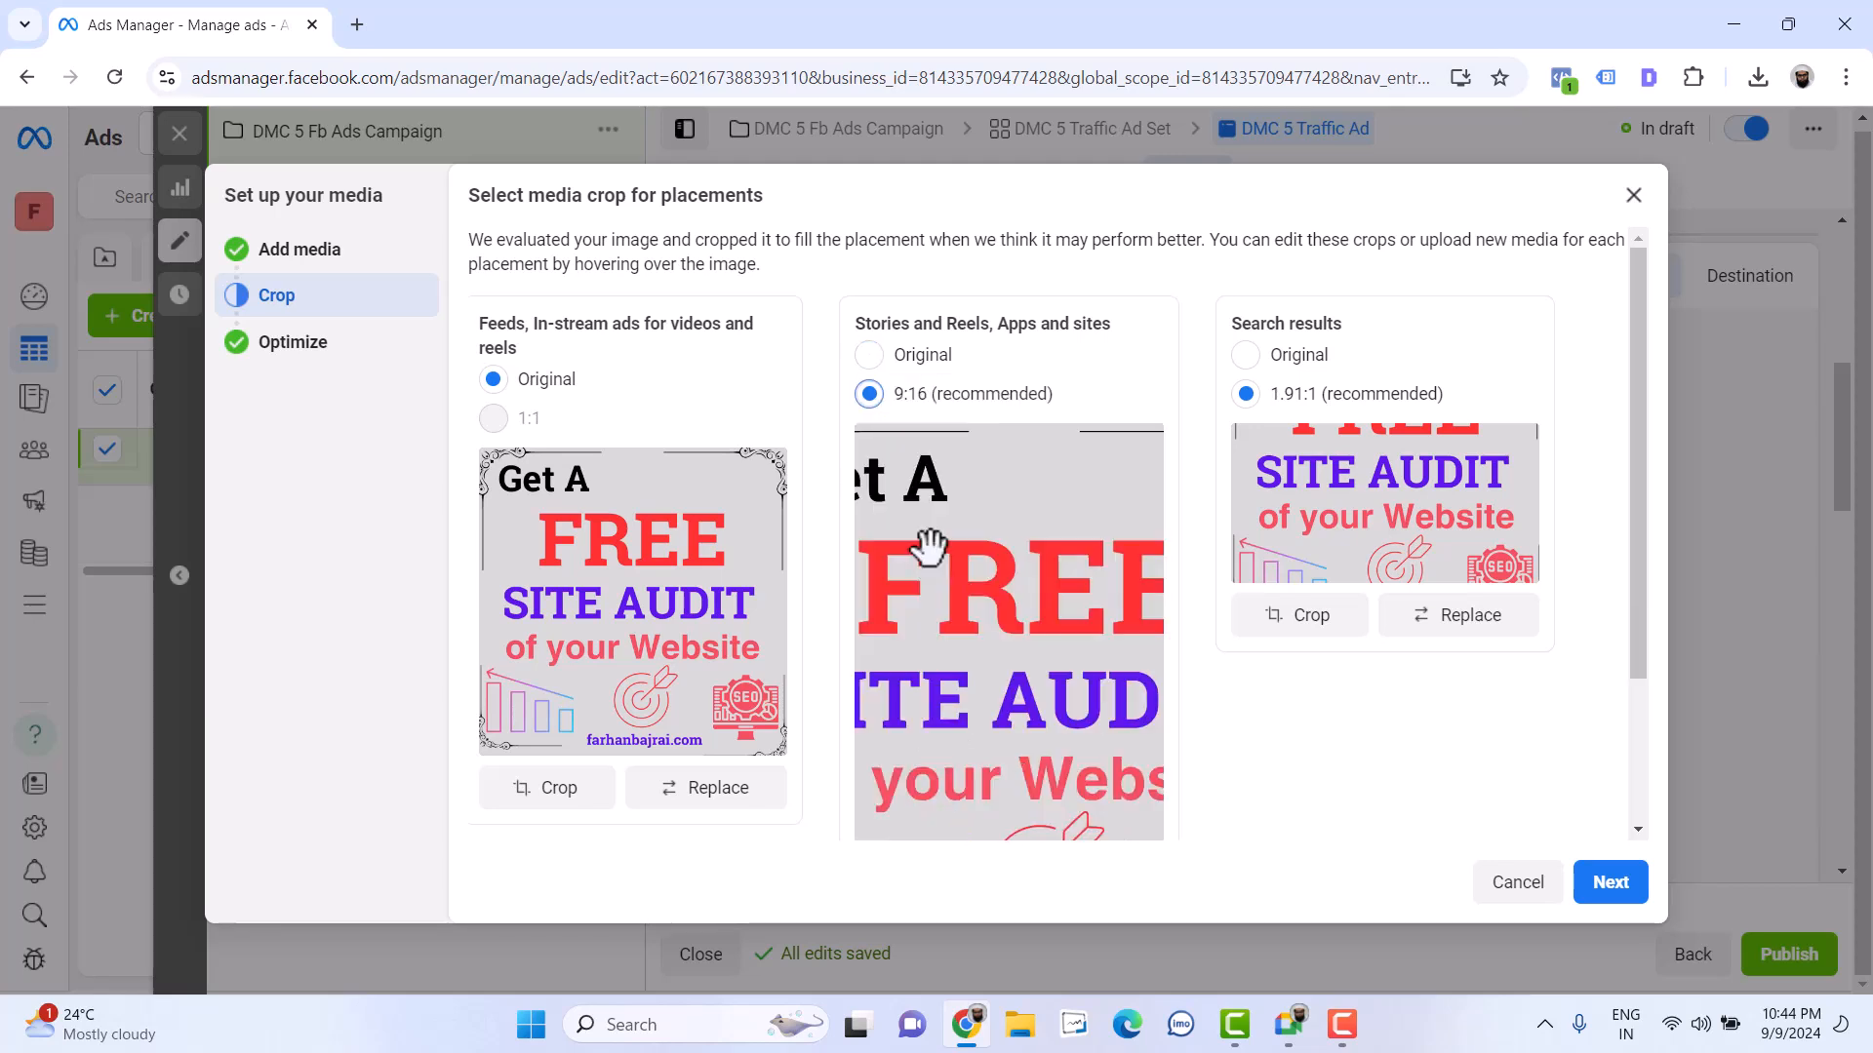
# Replace the Stories and Reels, Apps and sites media with the first 1080 × 1080 digital marketing image and apply the recommended 9:16 crop
pyautogui.scroll(-2, 937, 585)
pyautogui.click(1096, 802)
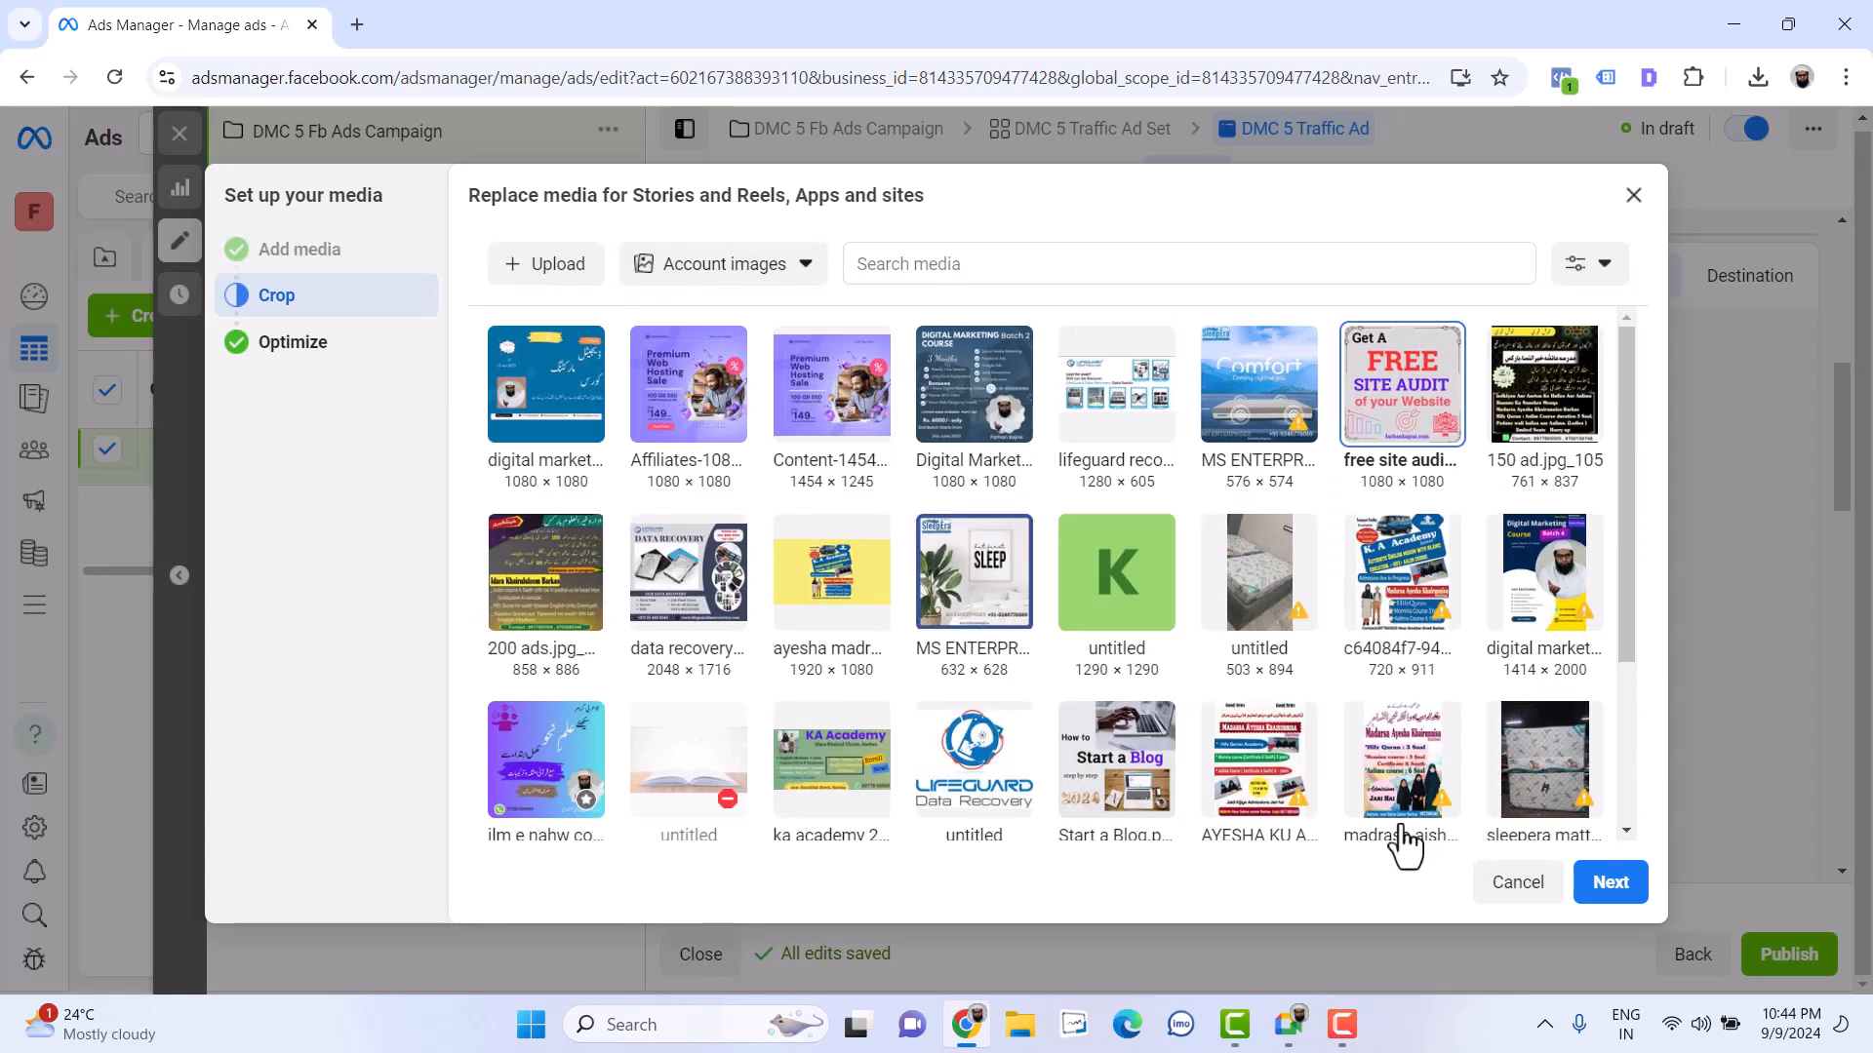
pyautogui.scroll(-3, 904, 783)
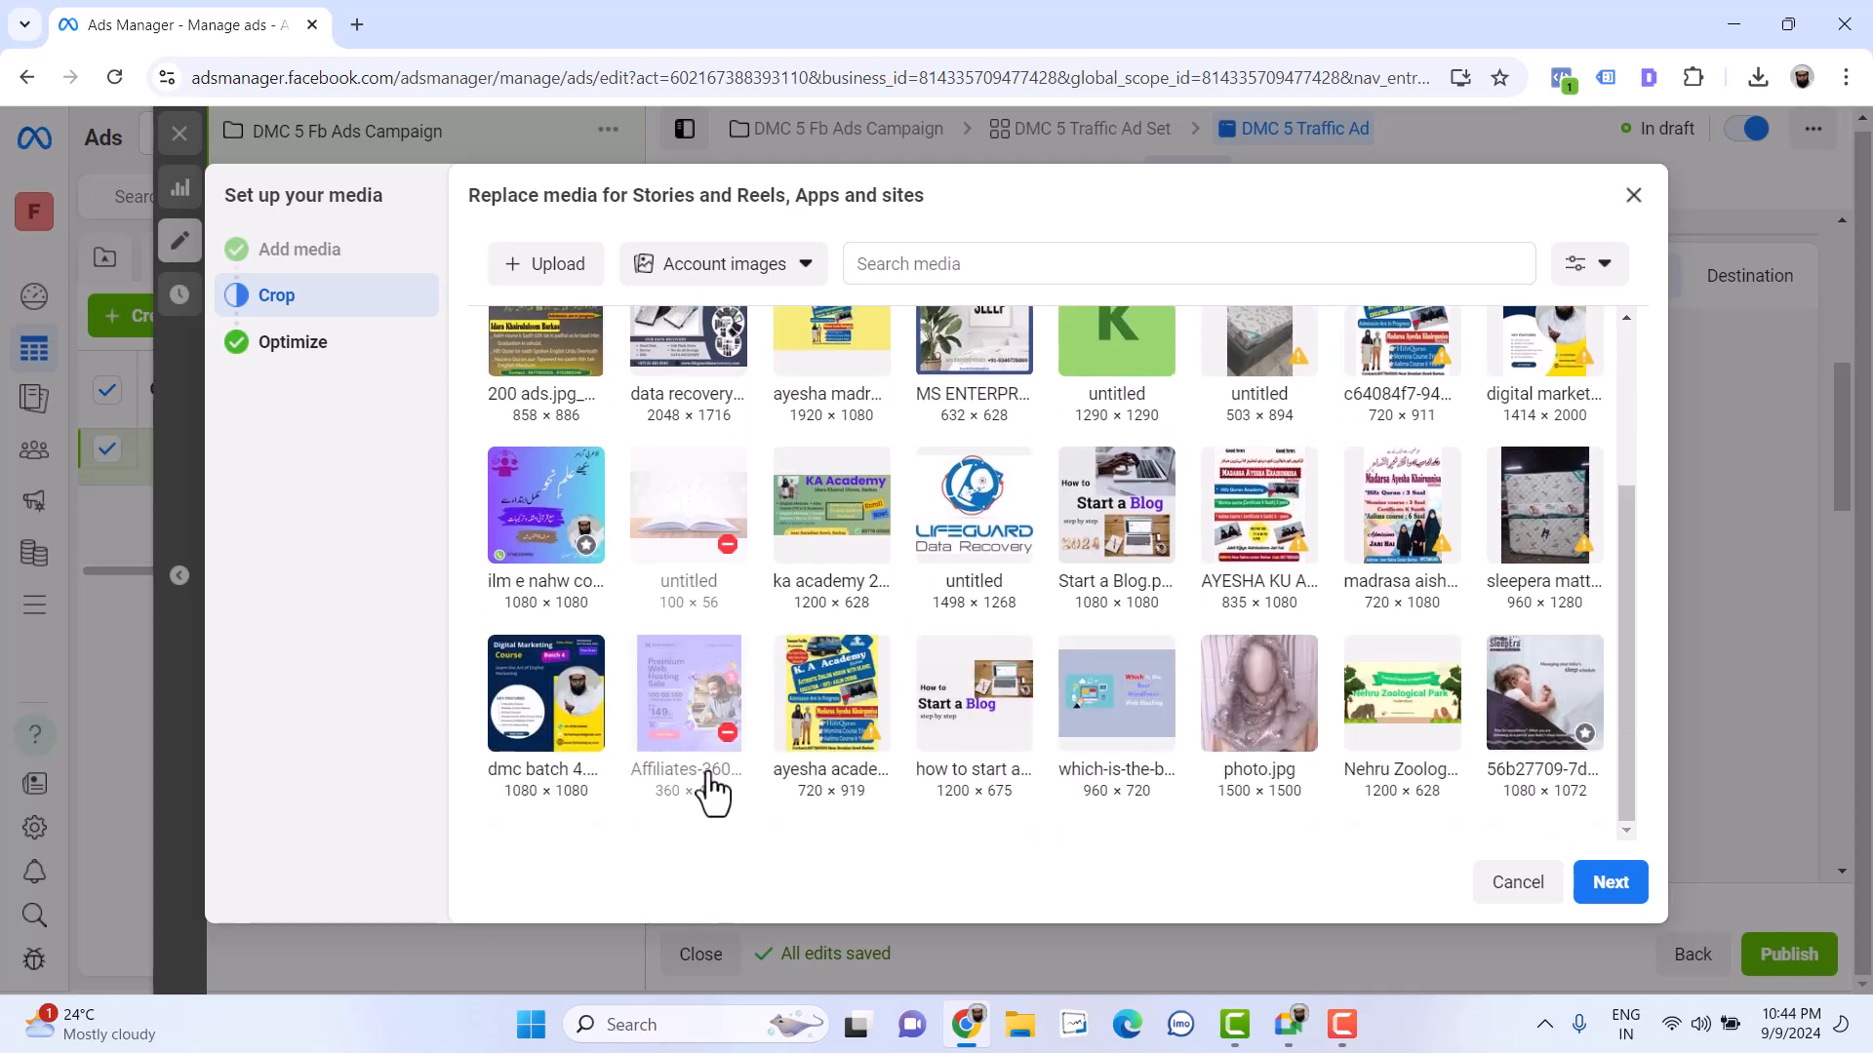
pyautogui.scroll(2, 655, 753)
pyautogui.click(564, 429)
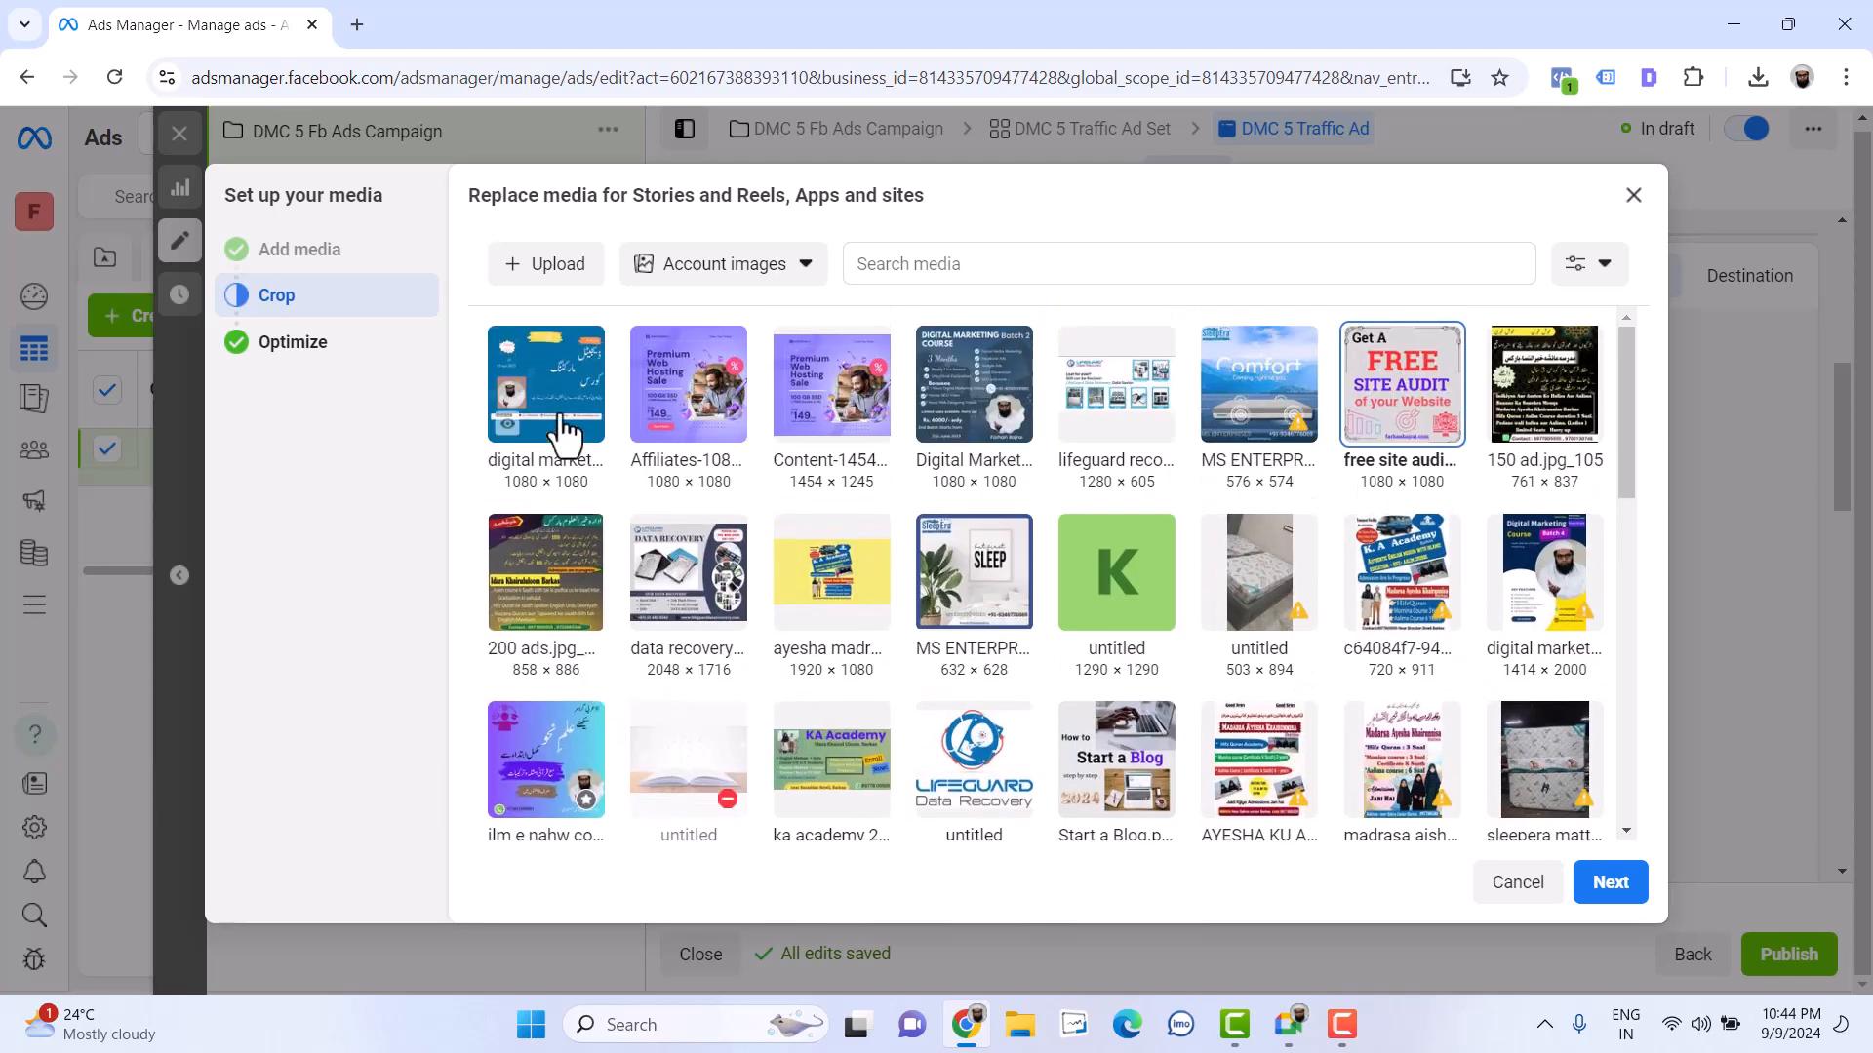
pyautogui.click(1610, 882)
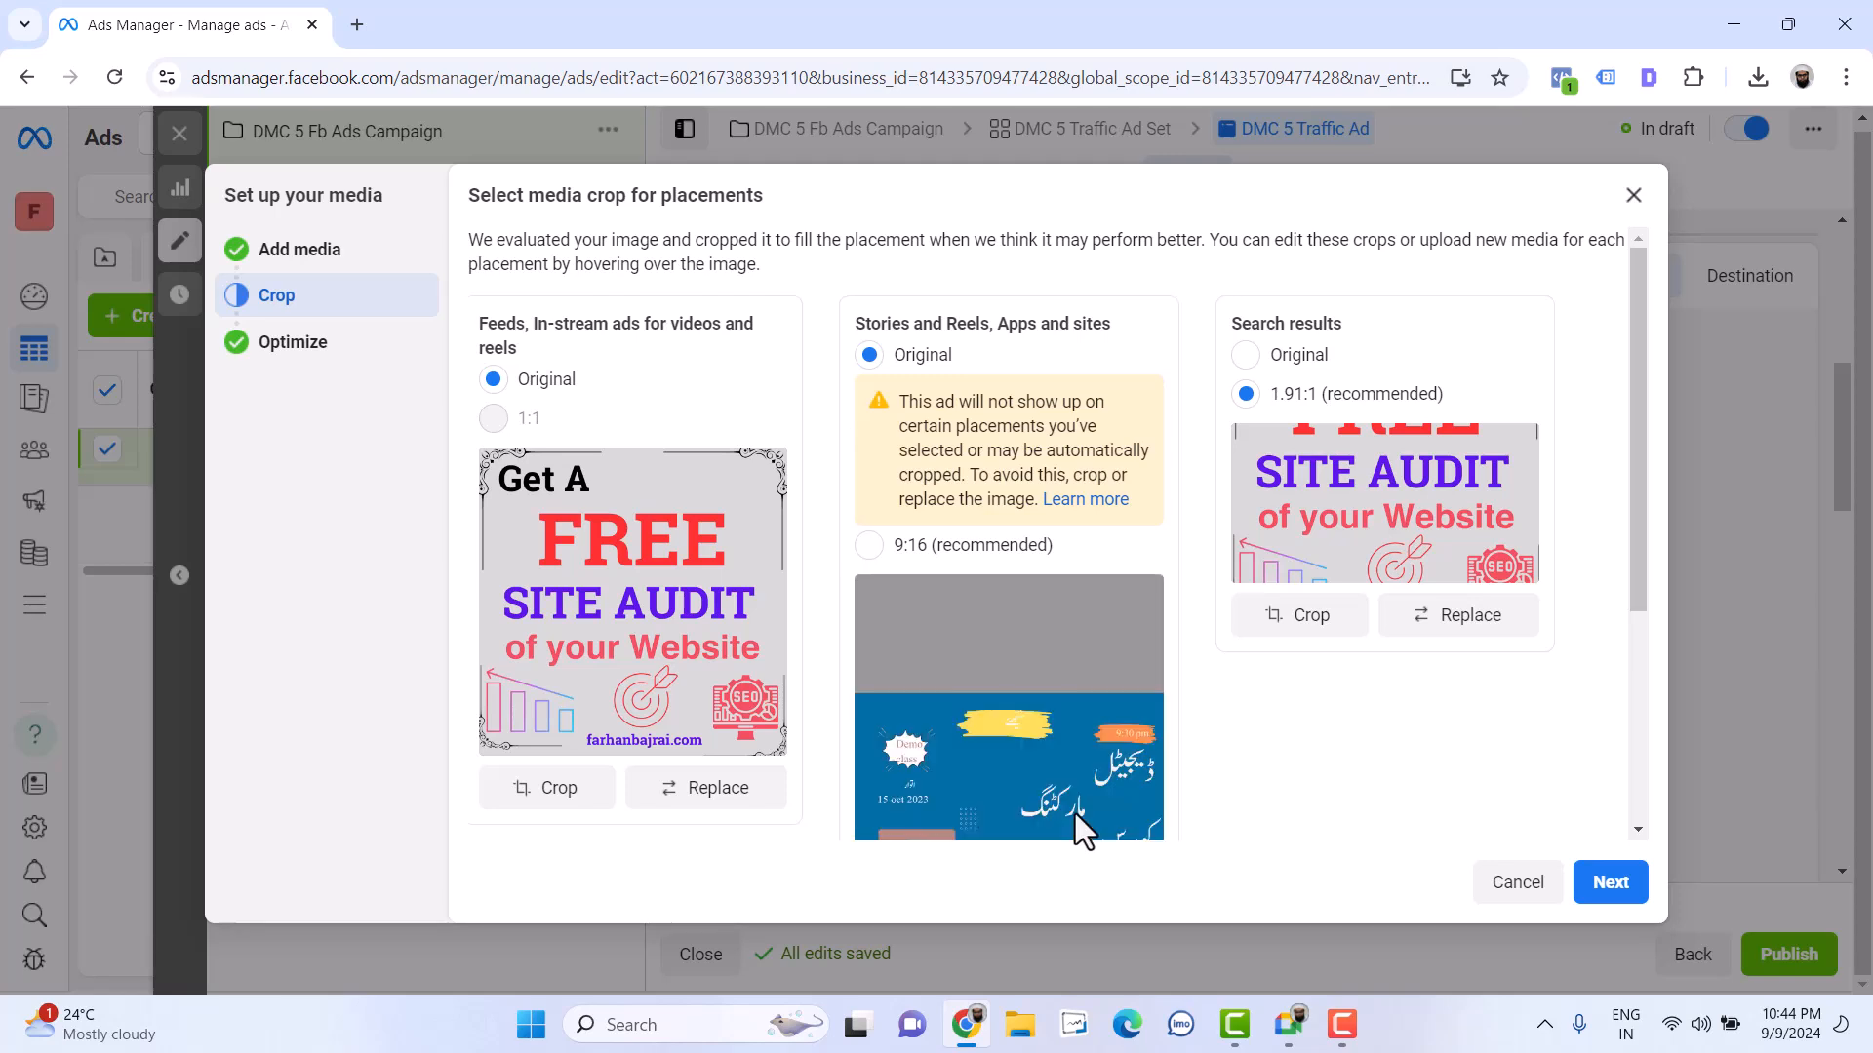
pyautogui.click(923, 548)
pyautogui.scroll(-2, 1034, 702)
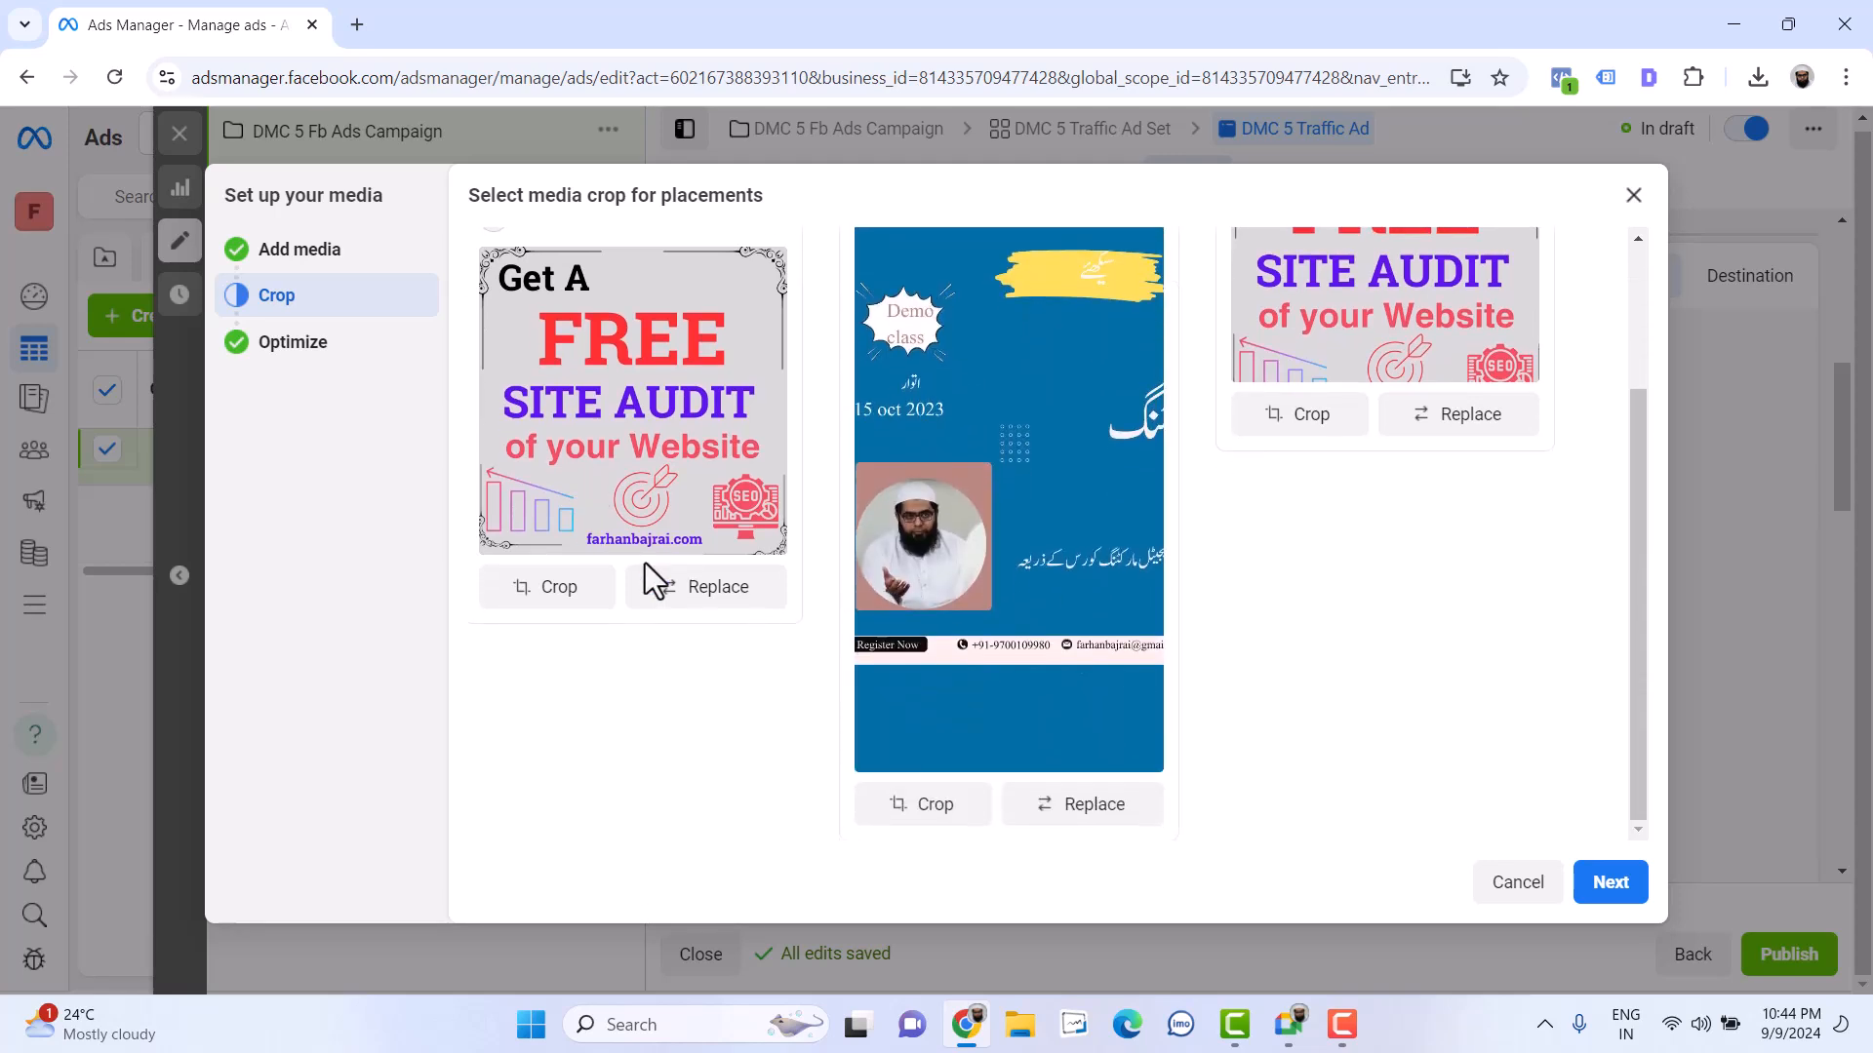
pyautogui.scroll(2, 645, 564)
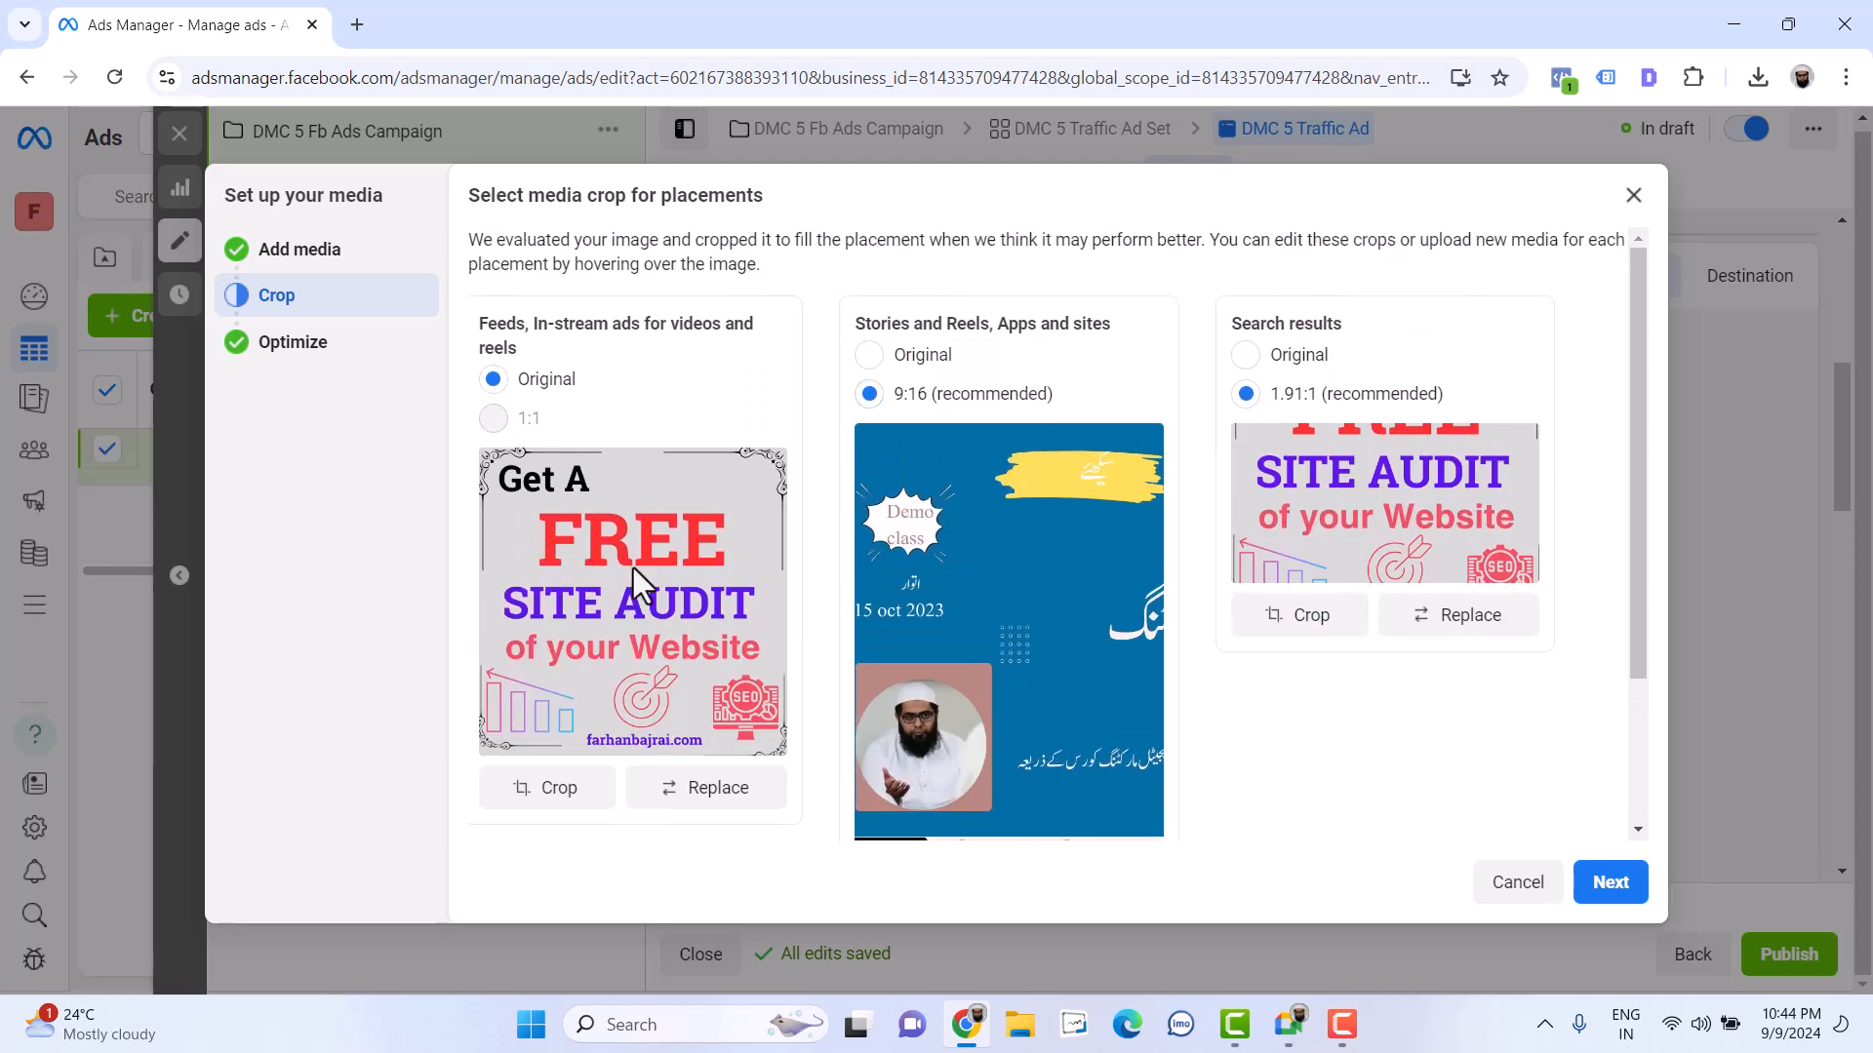
# Change the ad's main media to the 1080 × 1080 Affiliates web hosting image and proceed to the placement crops
pyautogui.click(328, 254)
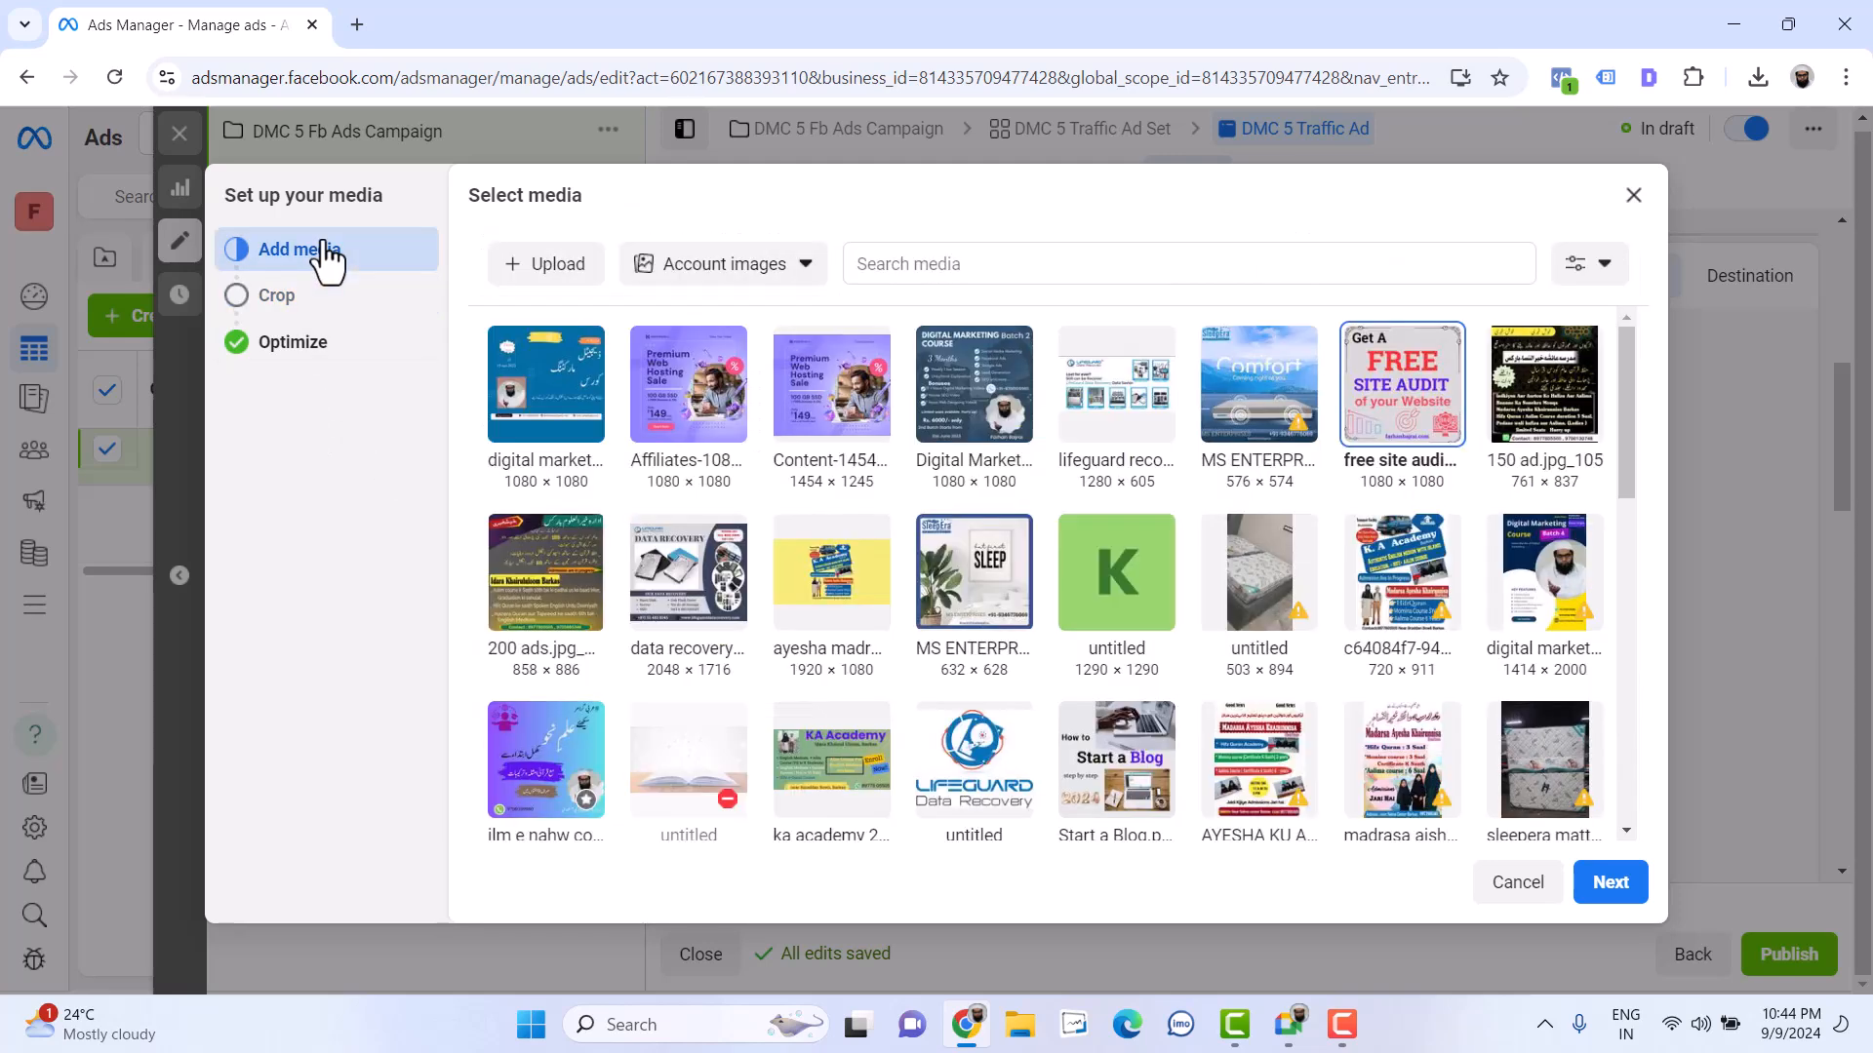
pyautogui.click(684, 413)
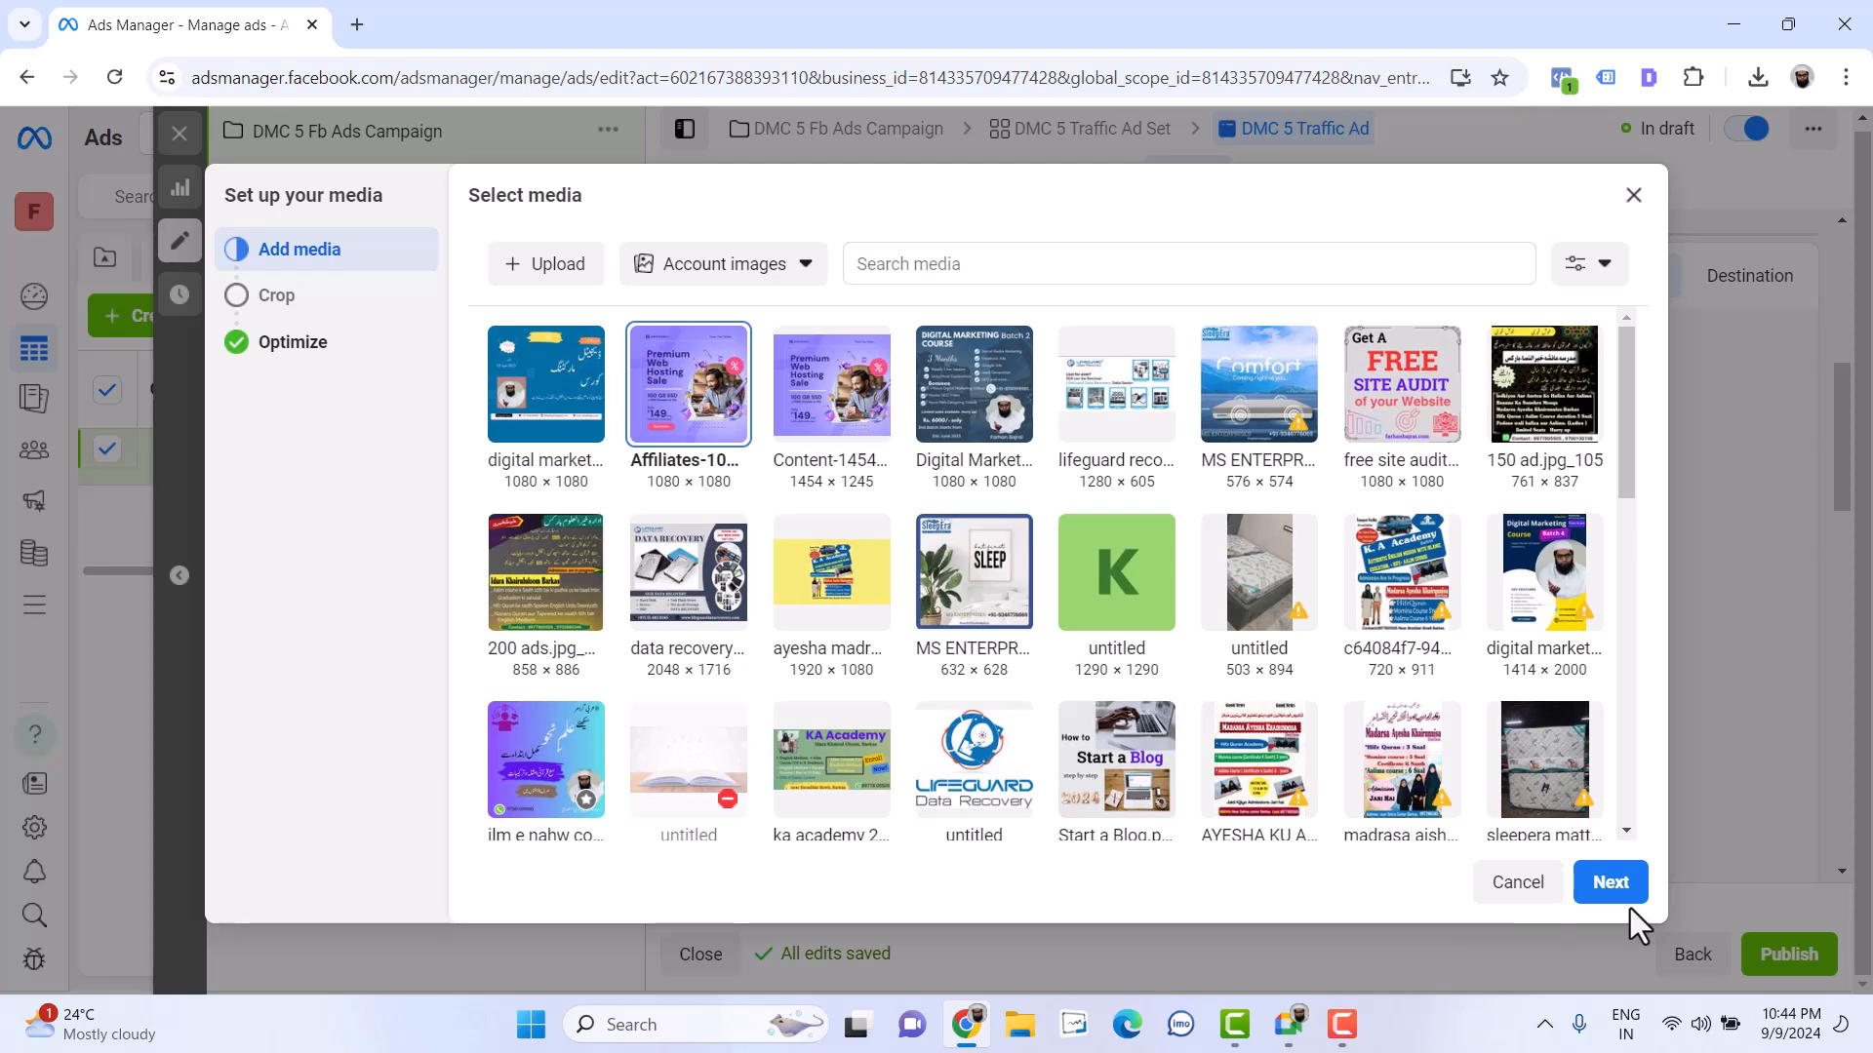
pyautogui.click(1607, 888)
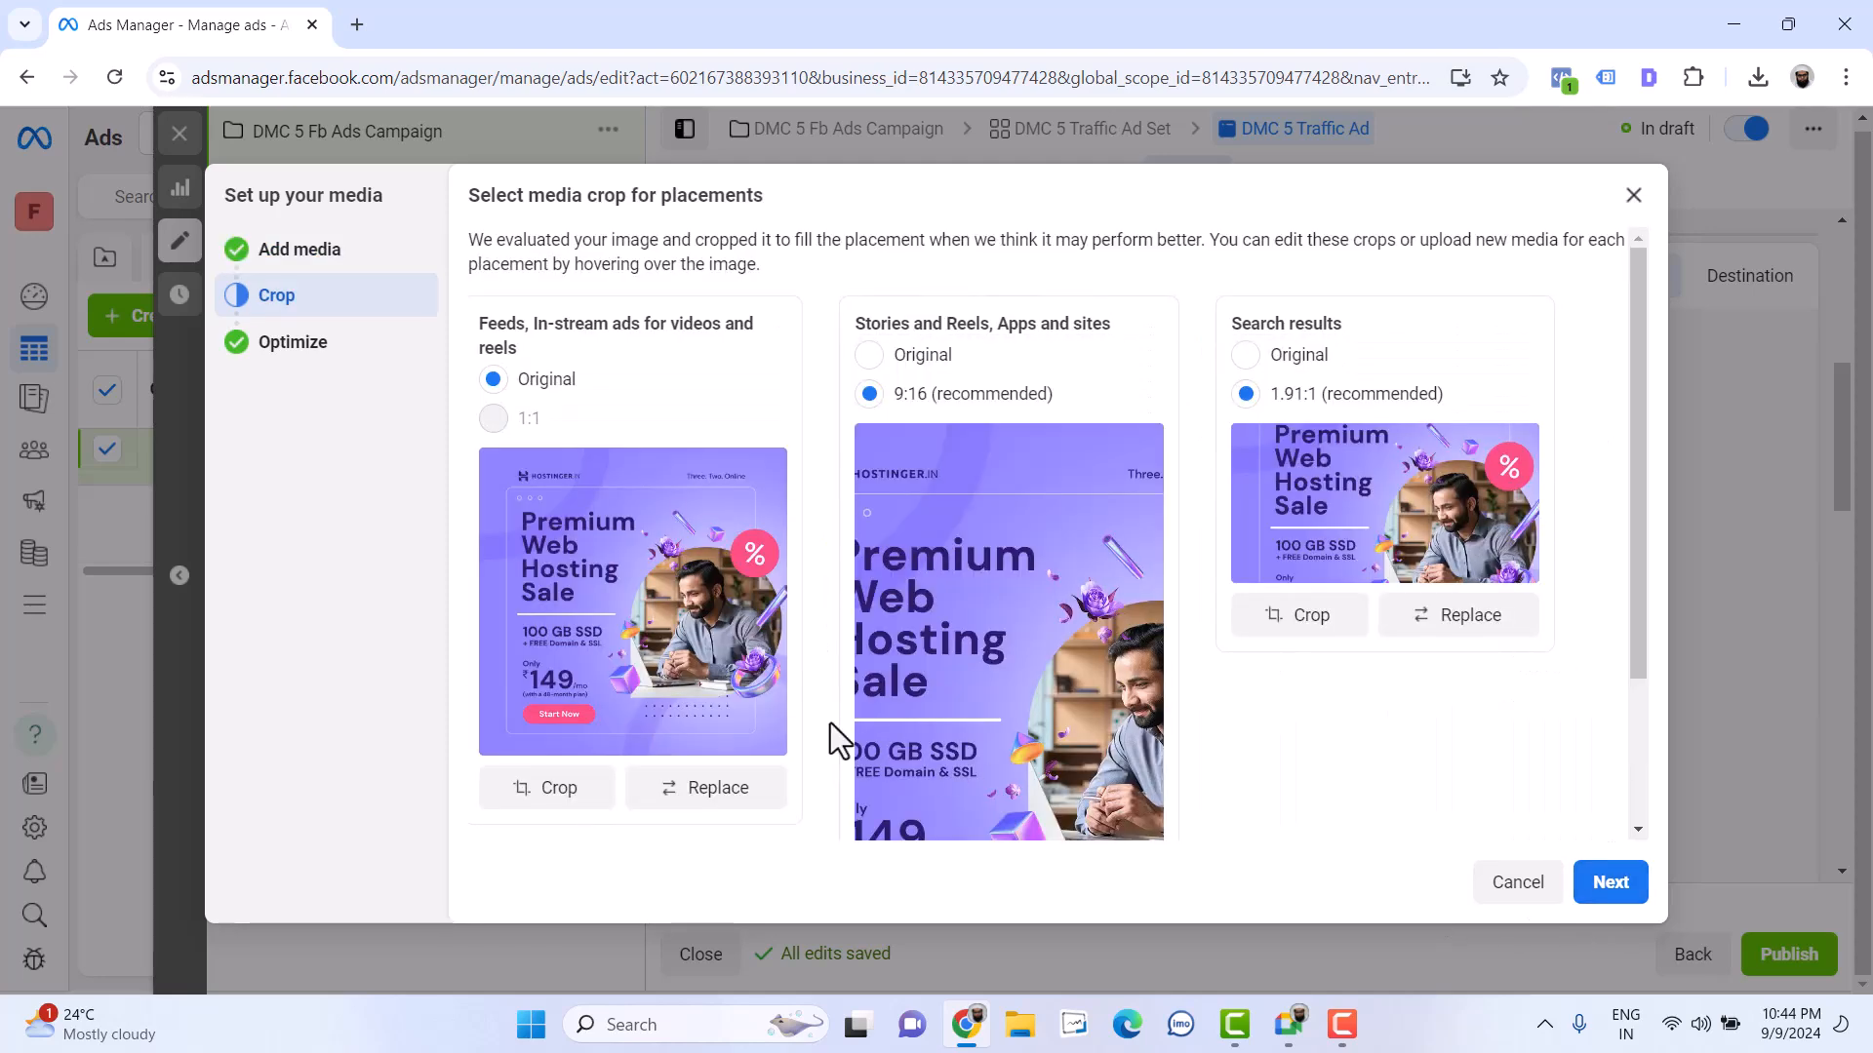
pyautogui.scroll(-2, 1122, 663)
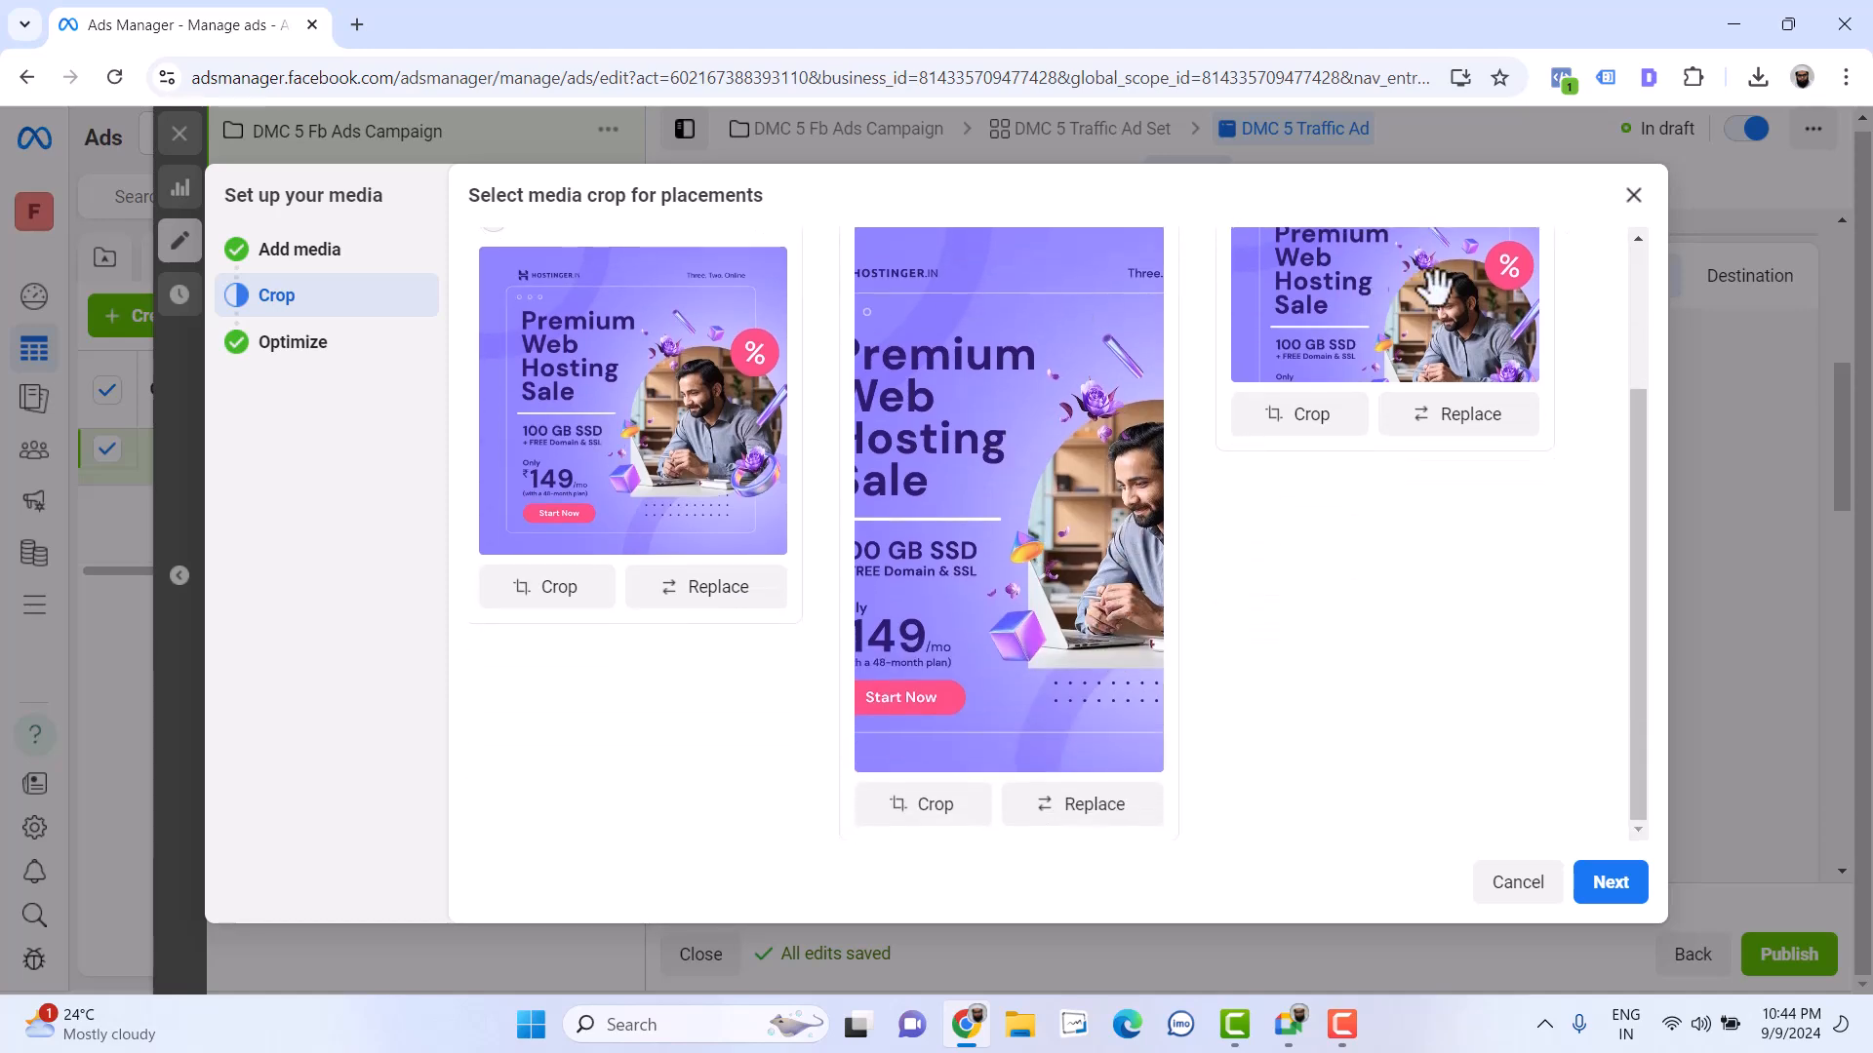
# Replace the Stories and Reels, Apps and sites media with the 1454 × 1245 Content web hosting image and try the 9:16 crop
pyautogui.click(1081, 806)
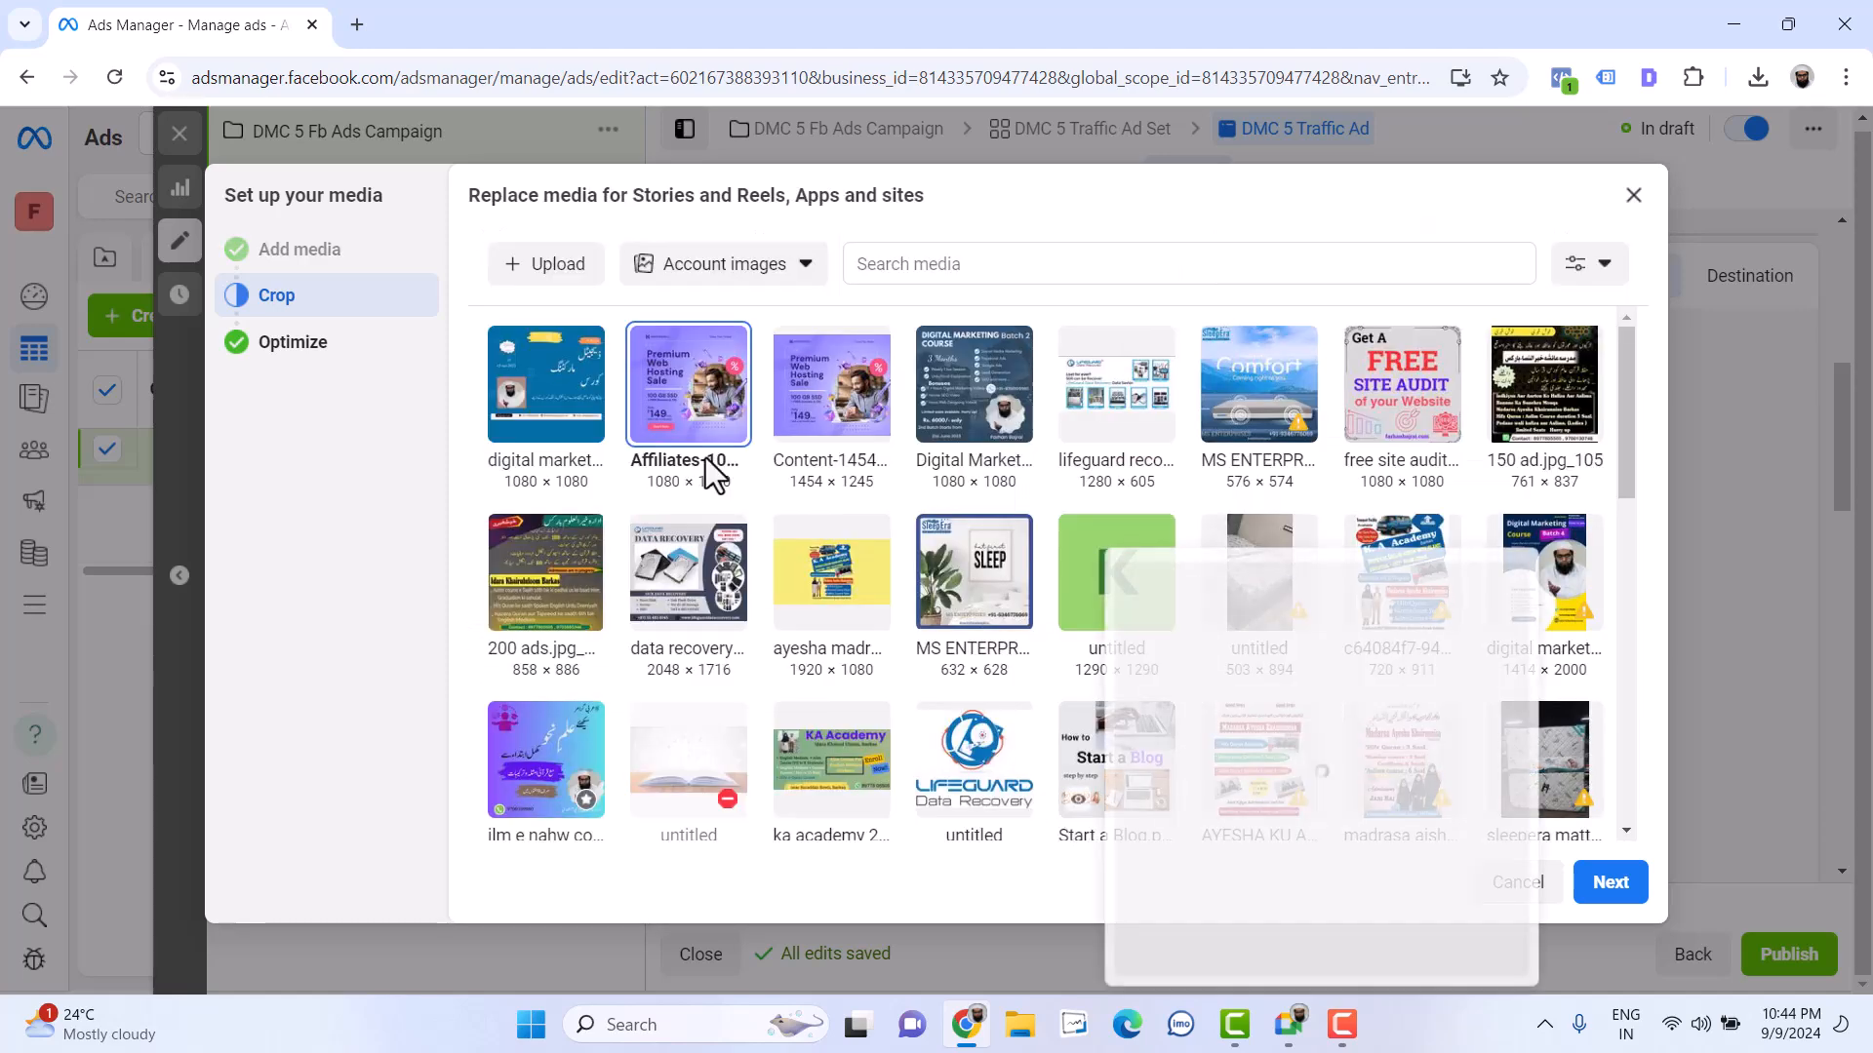
pyautogui.click(831, 384)
pyautogui.click(1604, 878)
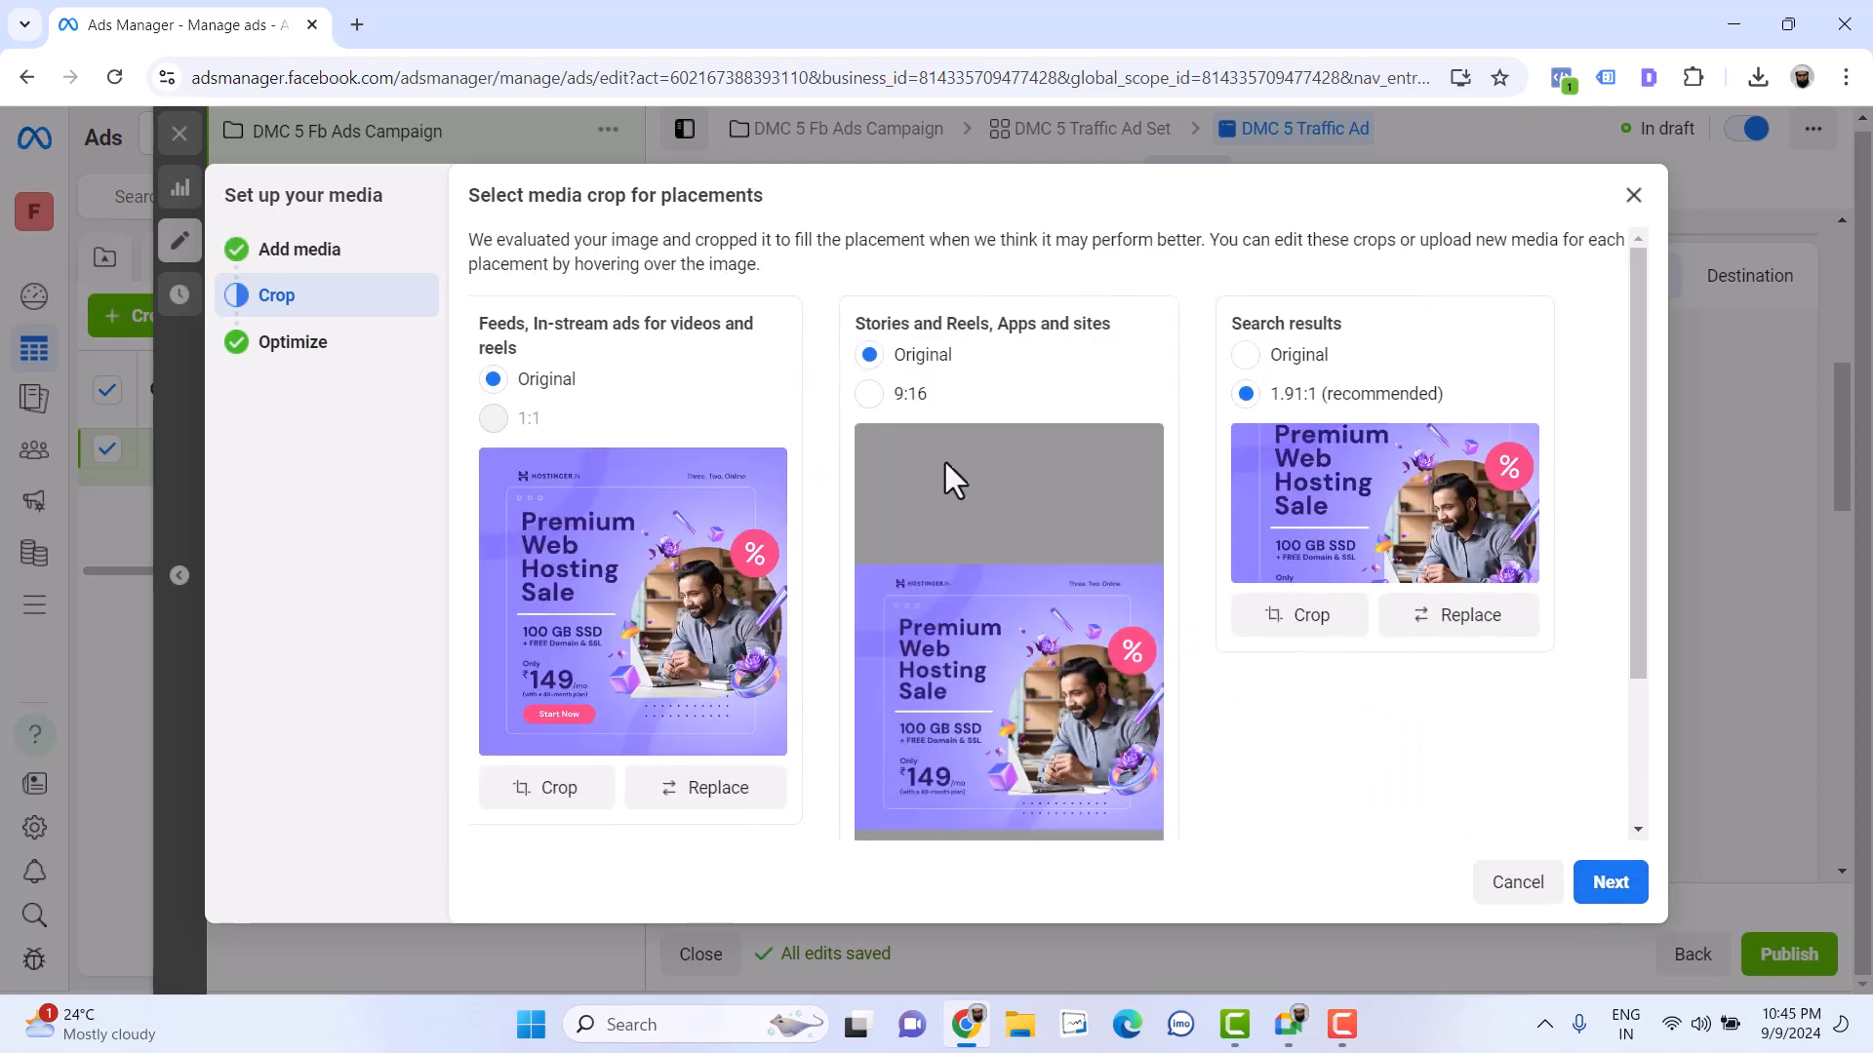
pyautogui.click(889, 395)
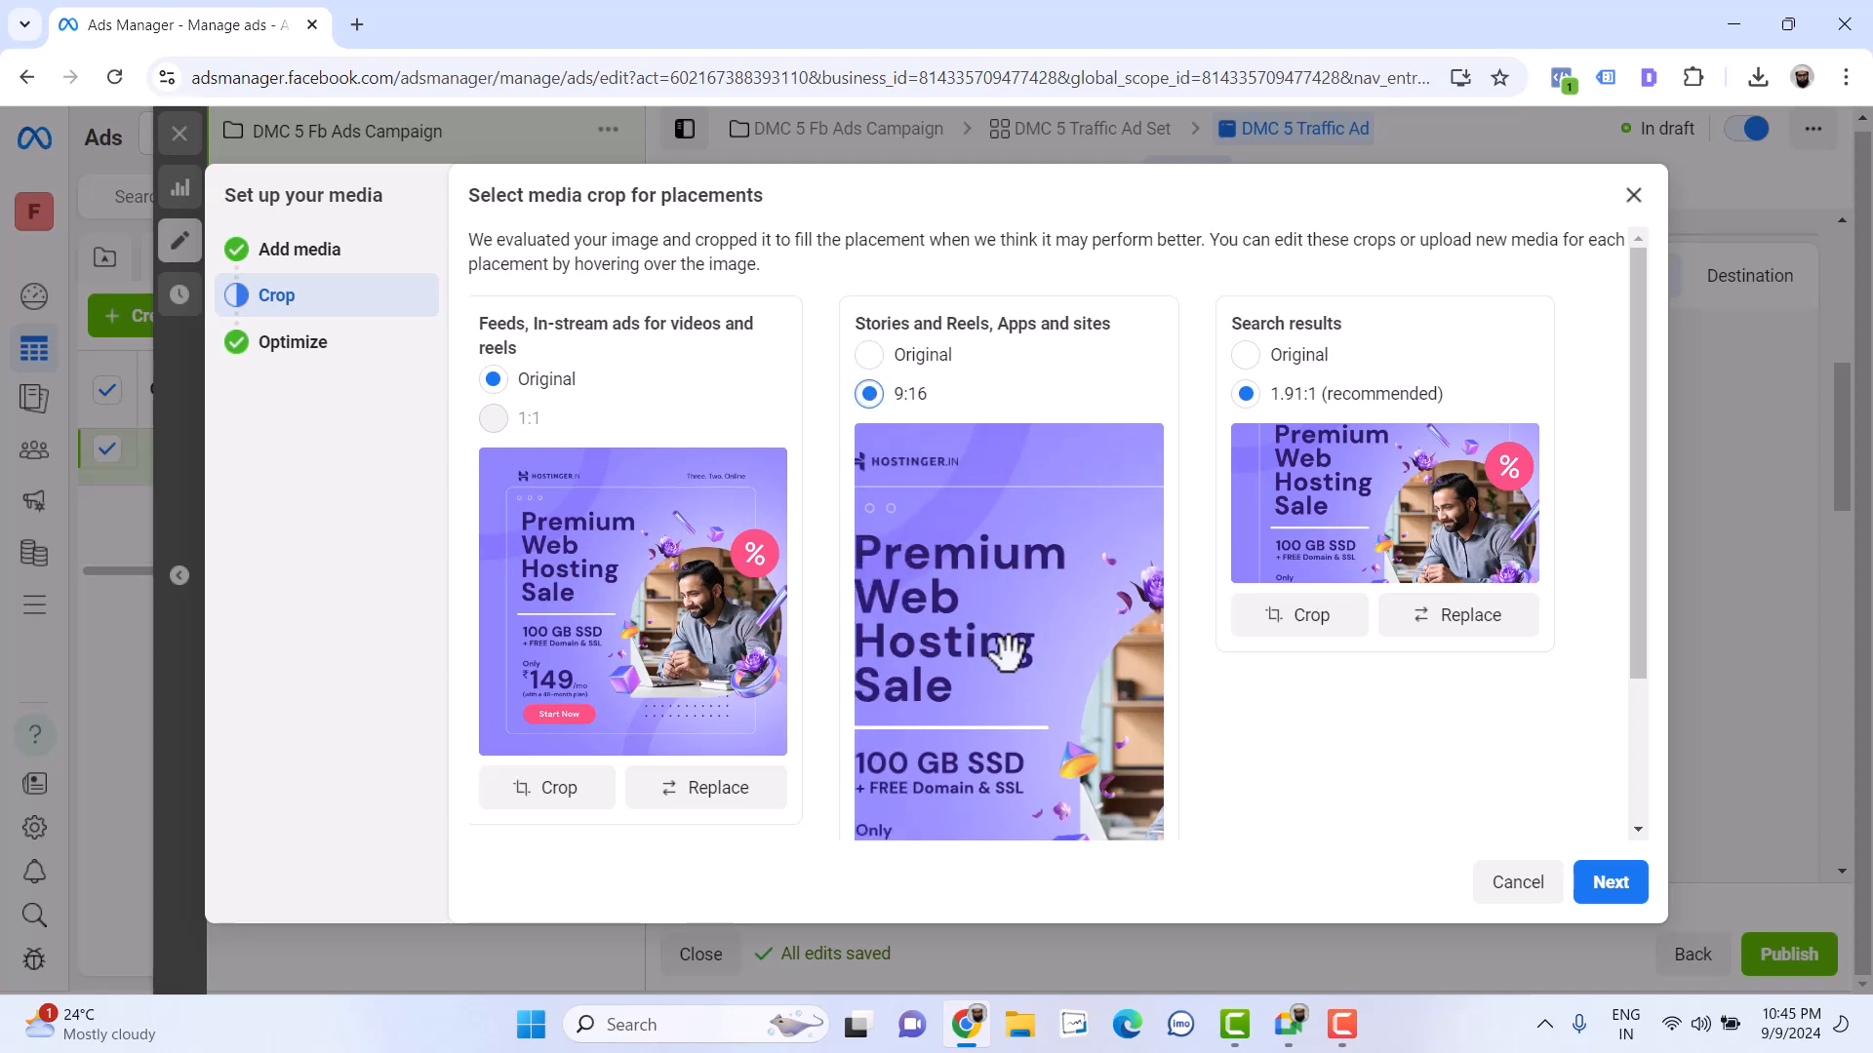
pyautogui.scroll(-2, 1003, 654)
pyautogui.scroll(2, 985, 605)
# Set the Stories and Reels crop of the web hosting image back to Original and examine its fit
pyautogui.click(932, 357)
pyautogui.scroll(-1, 1014, 730)
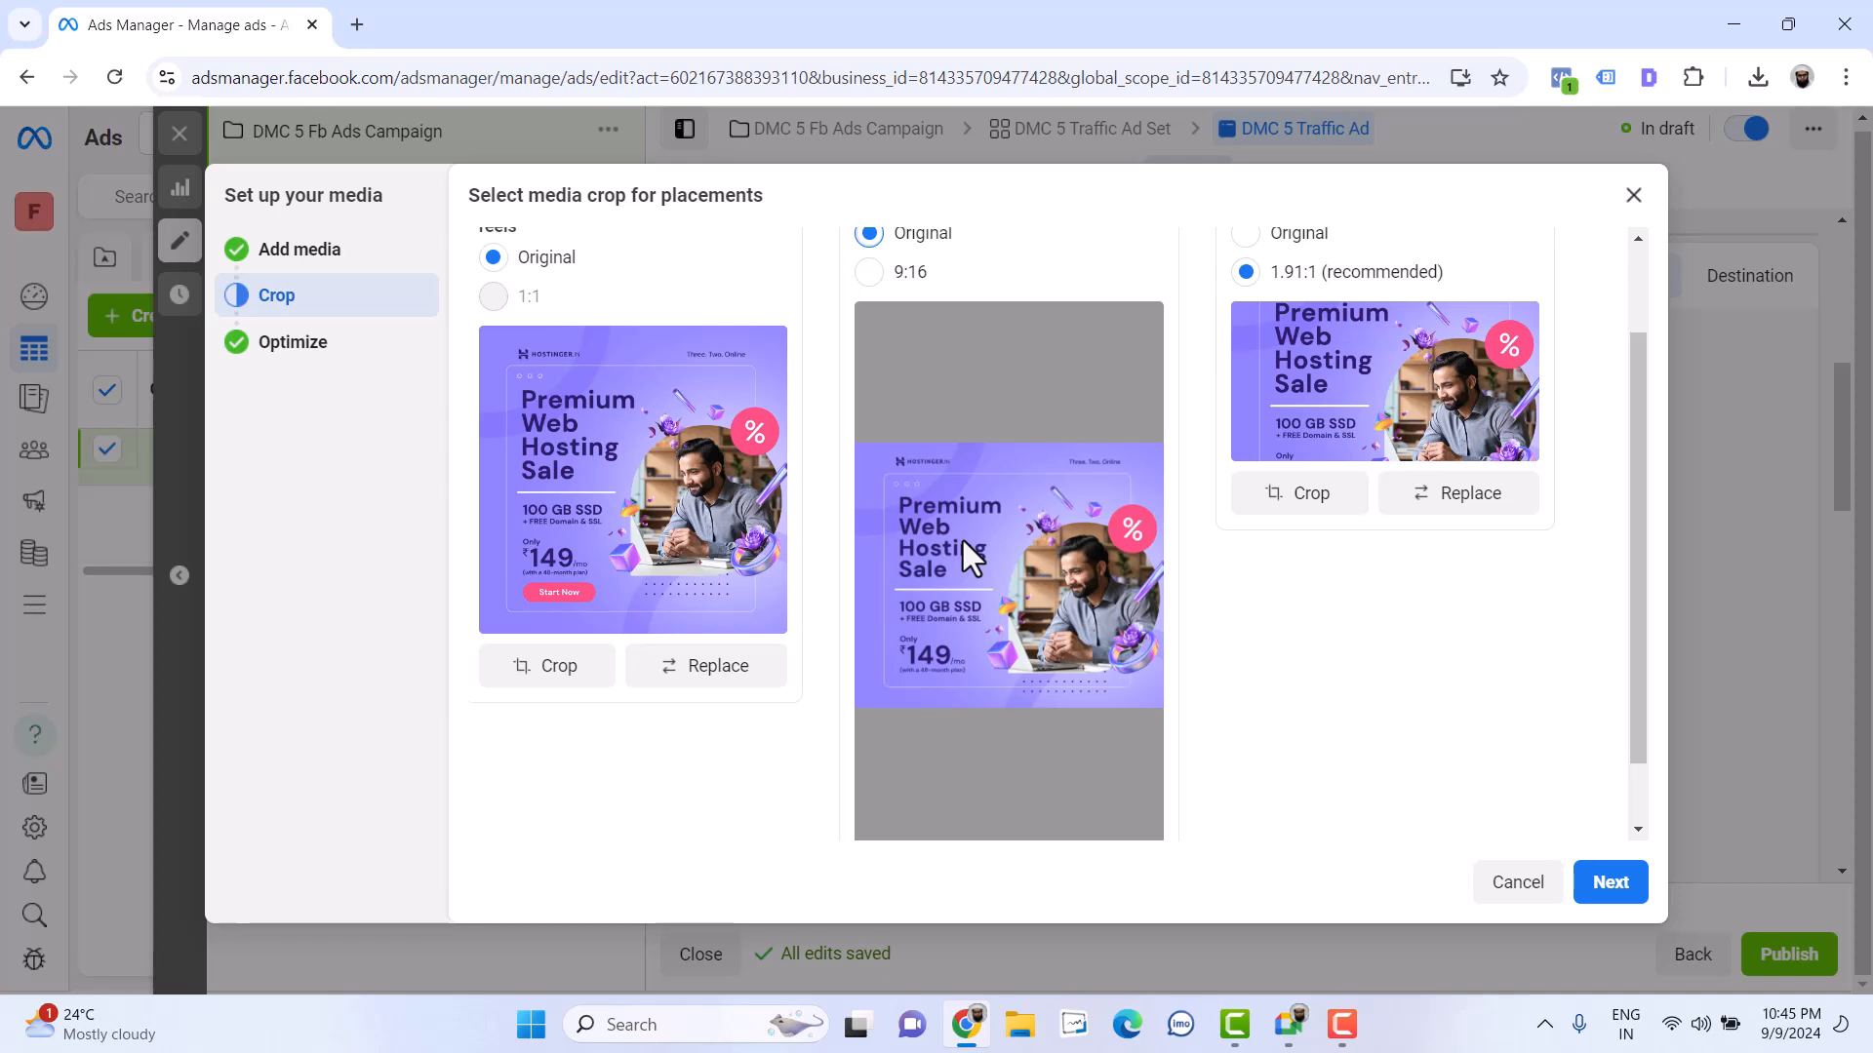
pyautogui.scroll(2, 963, 542)
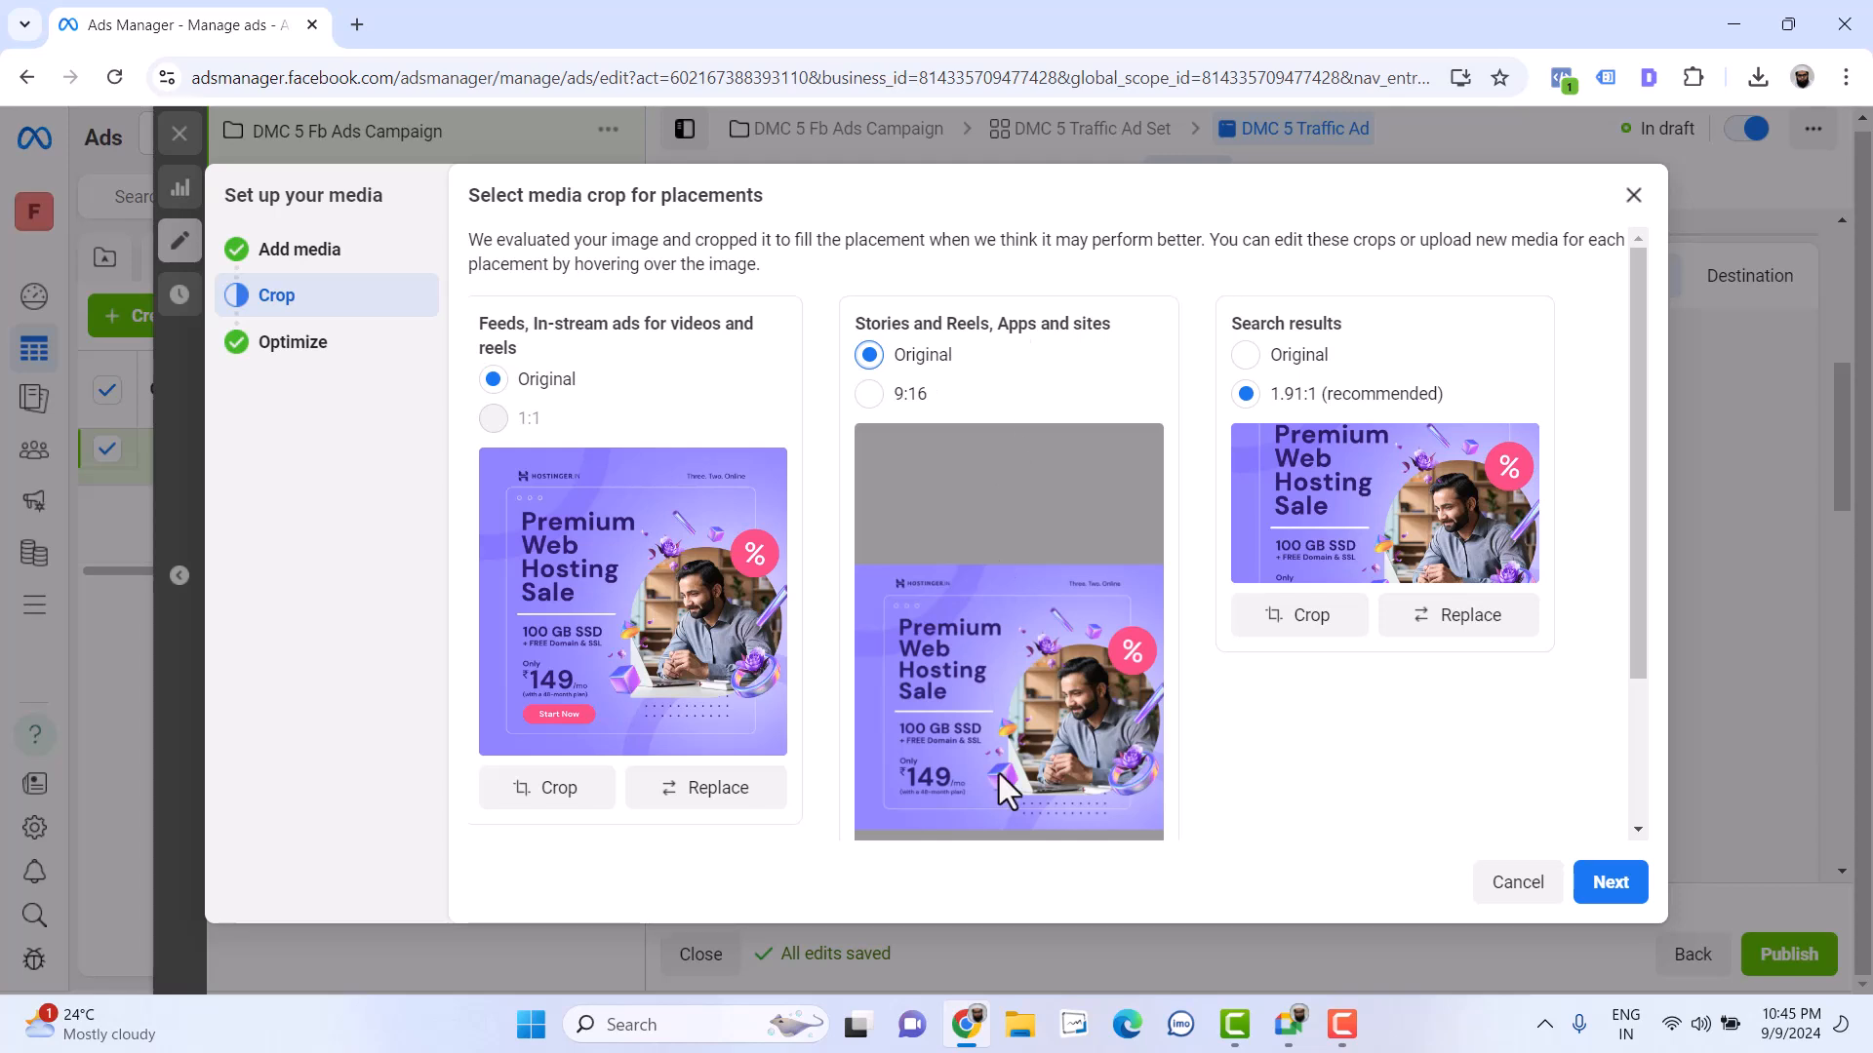
pyautogui.click(940, 37)
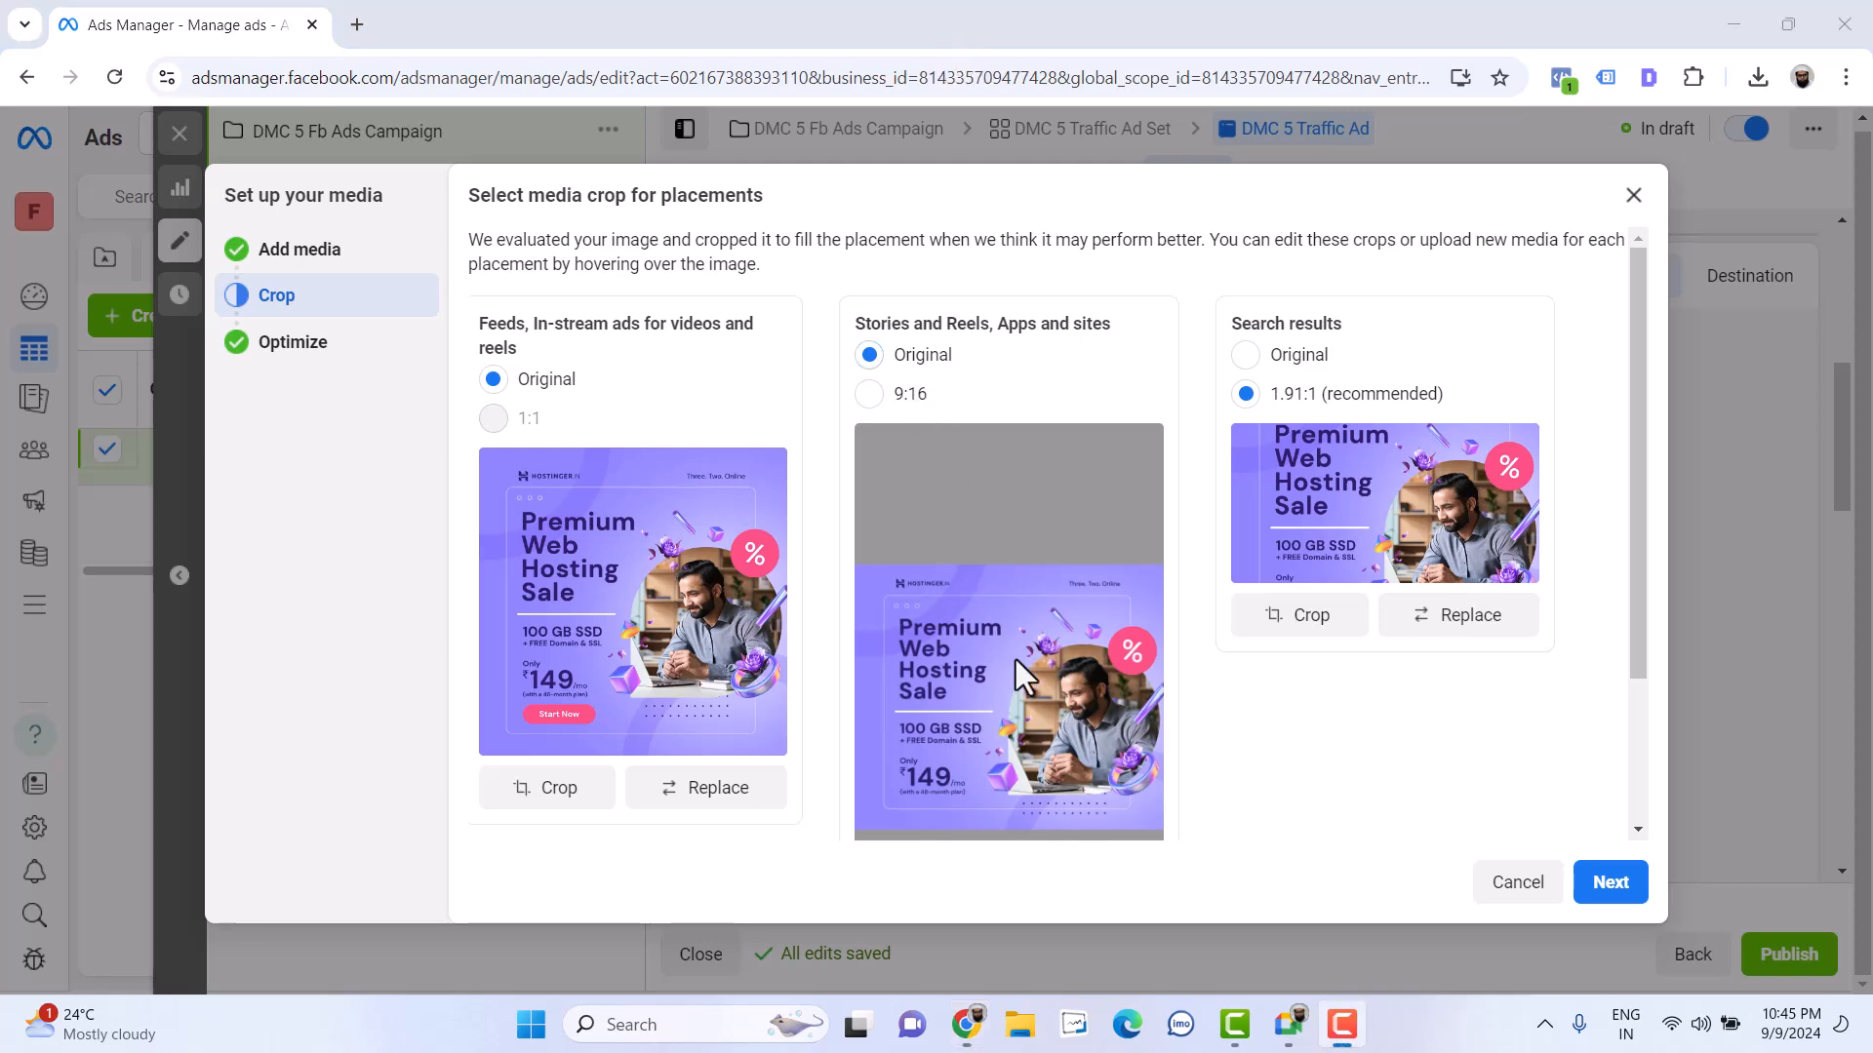
pyautogui.scroll(-1, 1027, 682)
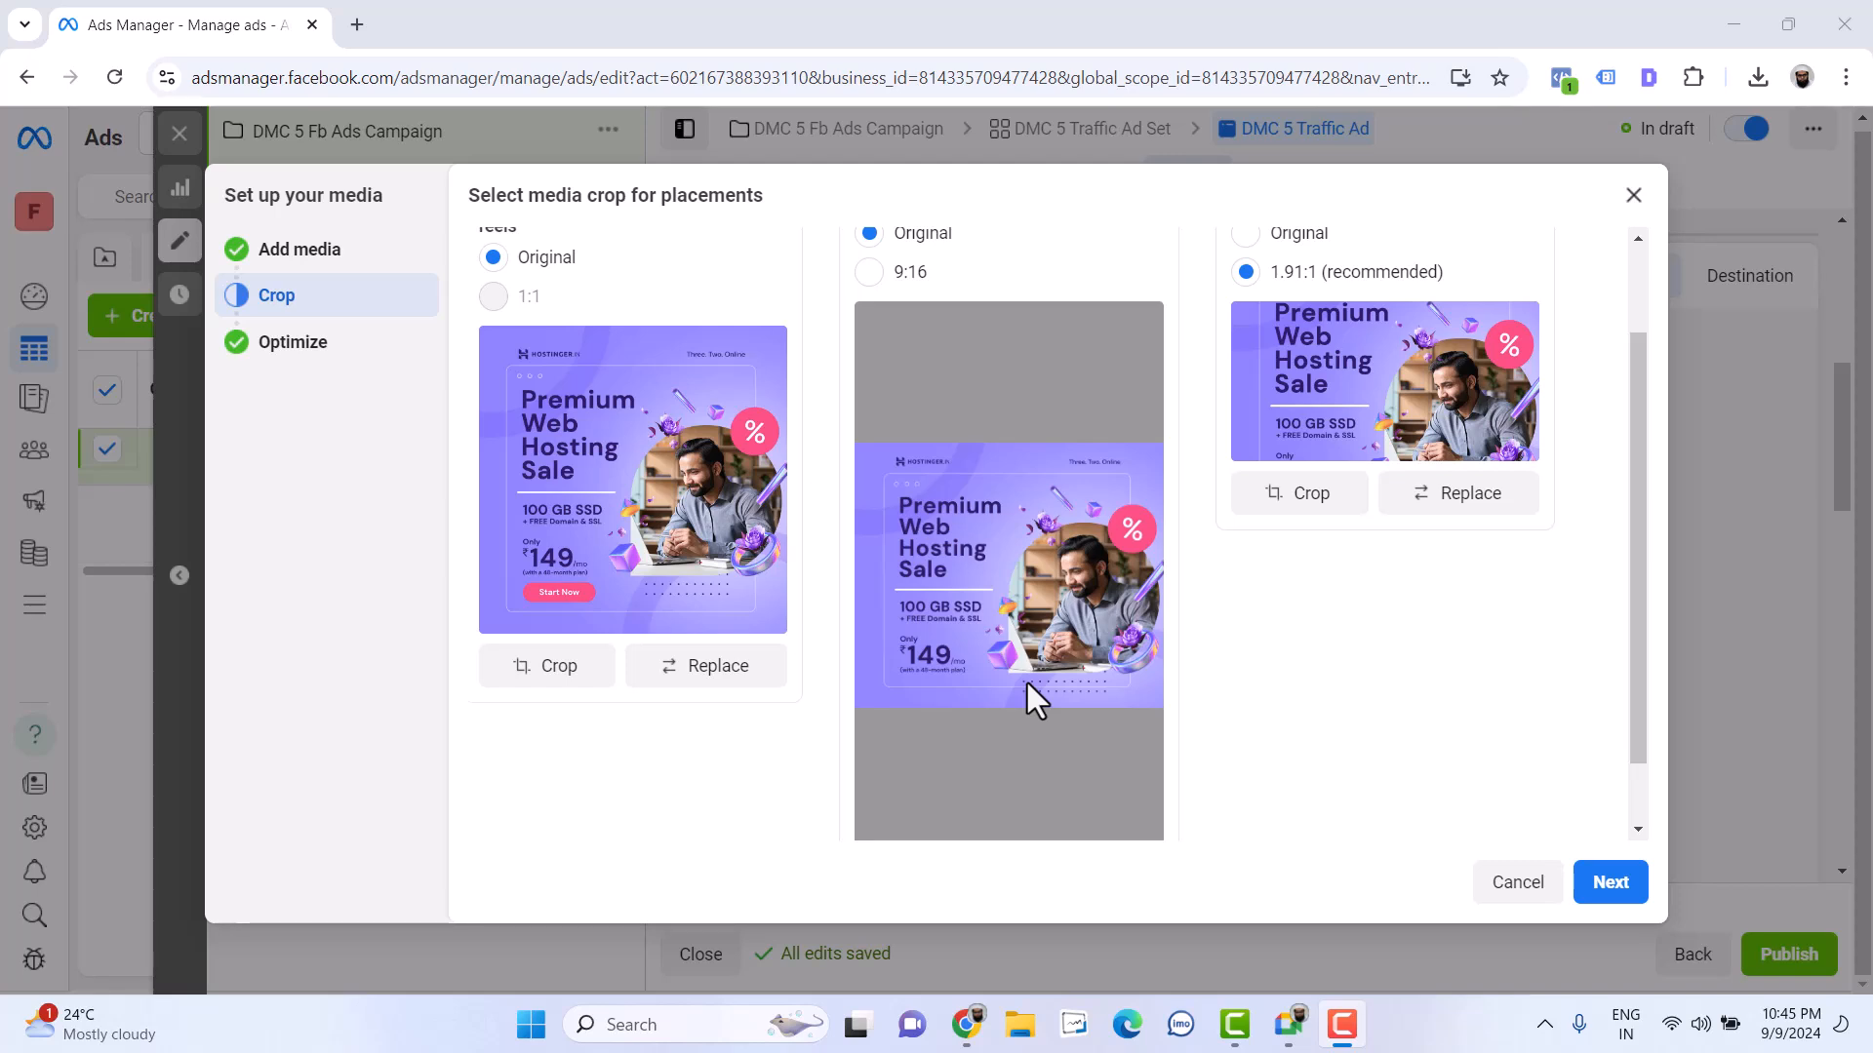
pyautogui.scroll(1, 971, 691)
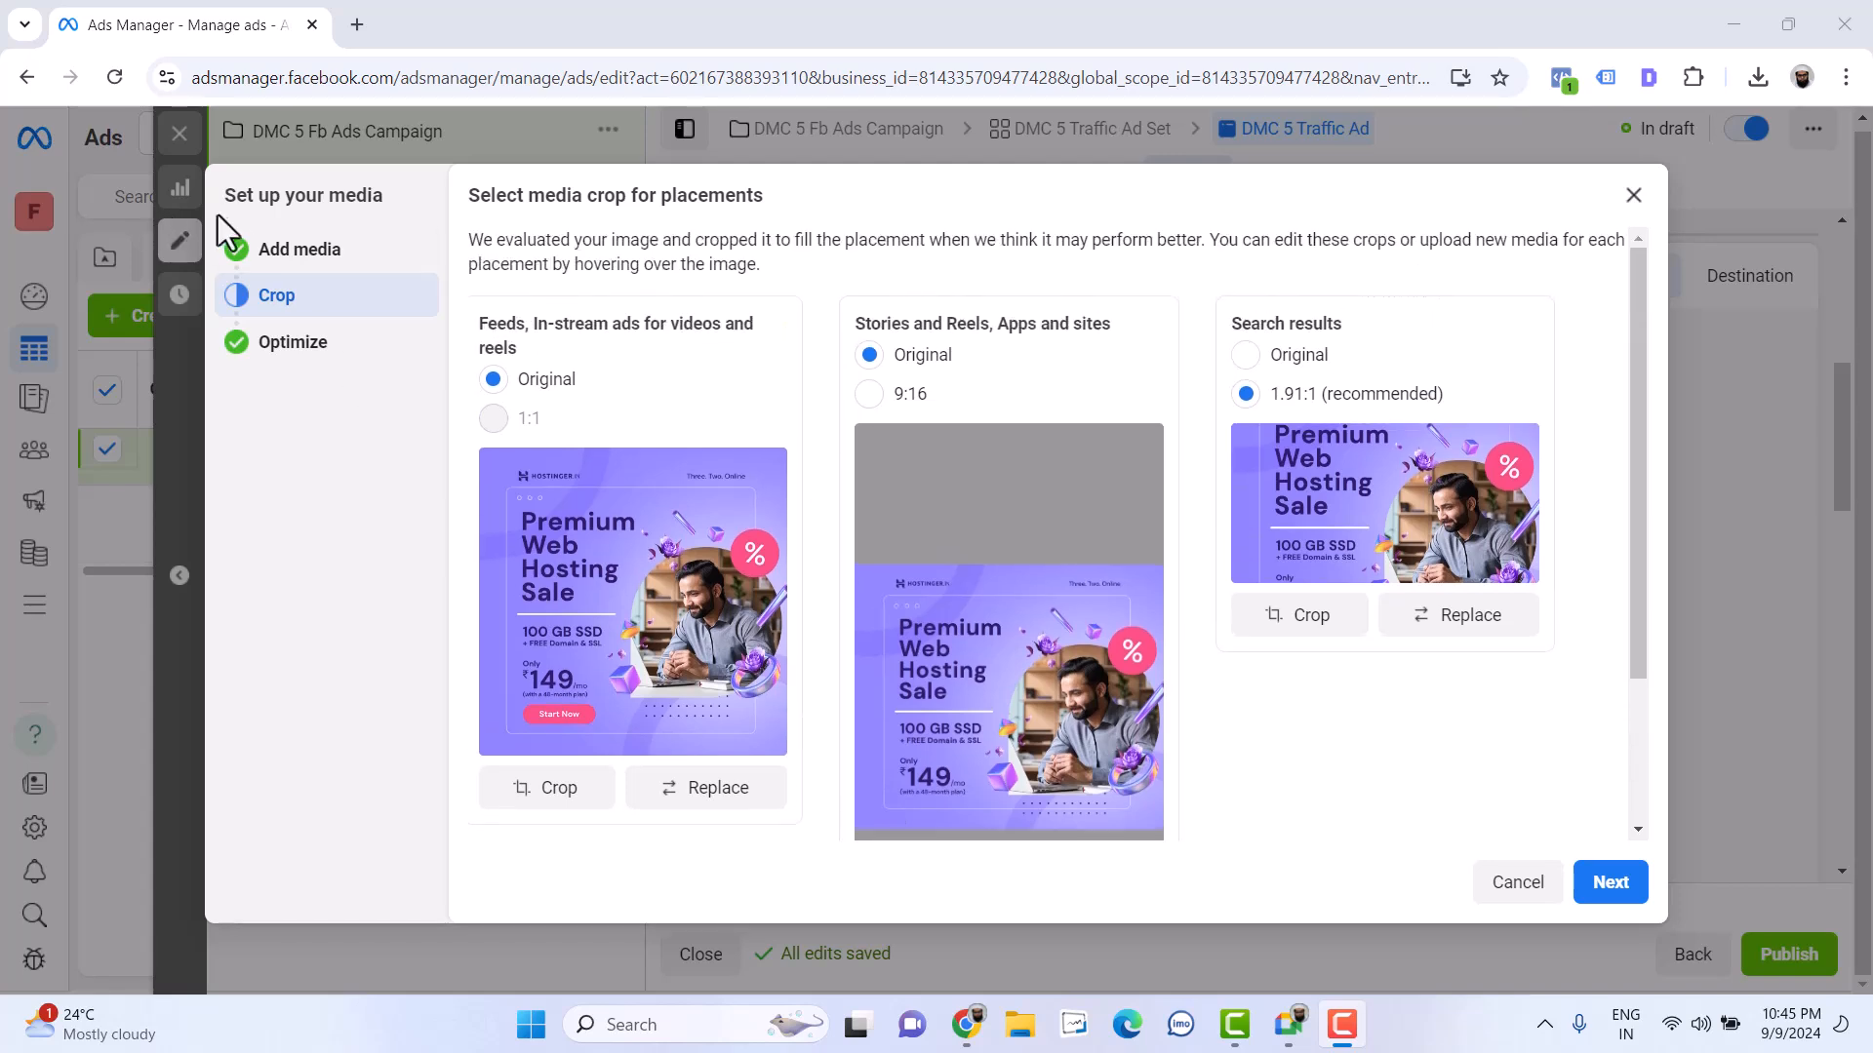
# Change the ad's main media back to the 1080 × 1080 free site audit image and proceed to cropping
pyautogui.click(308, 256)
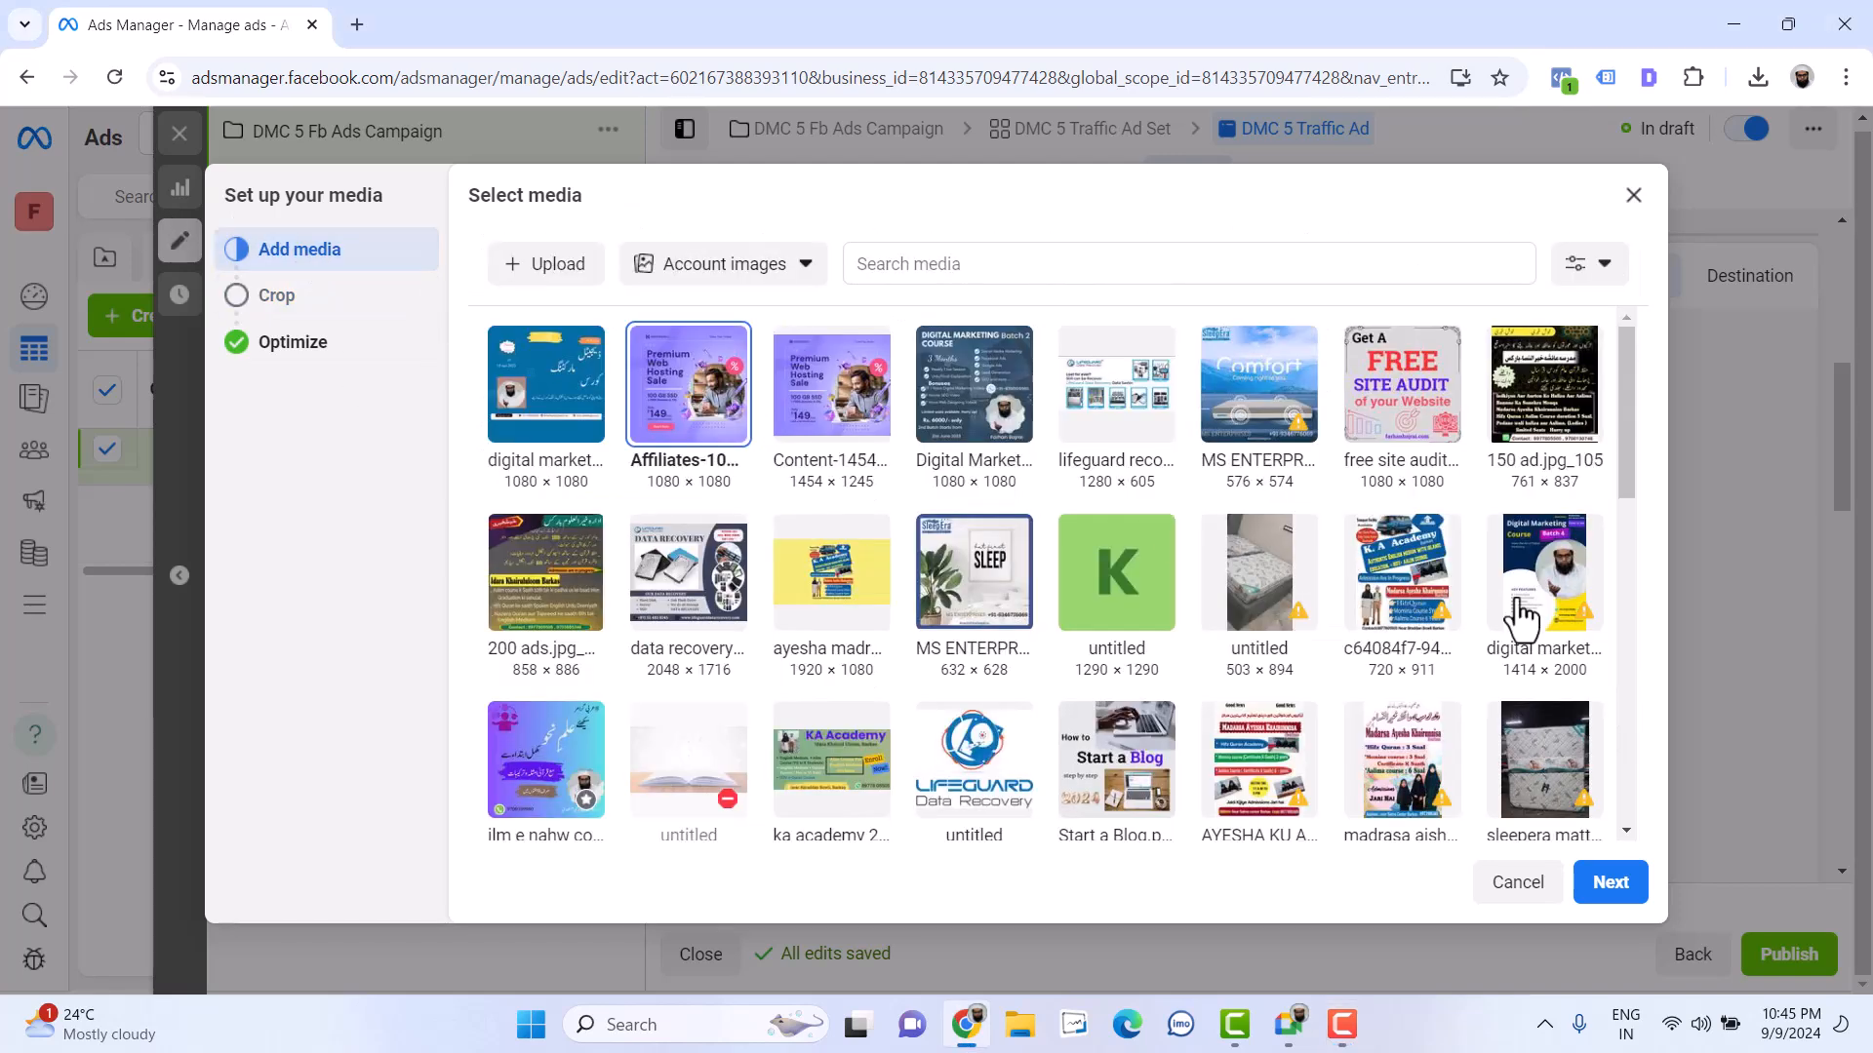
pyautogui.click(1422, 429)
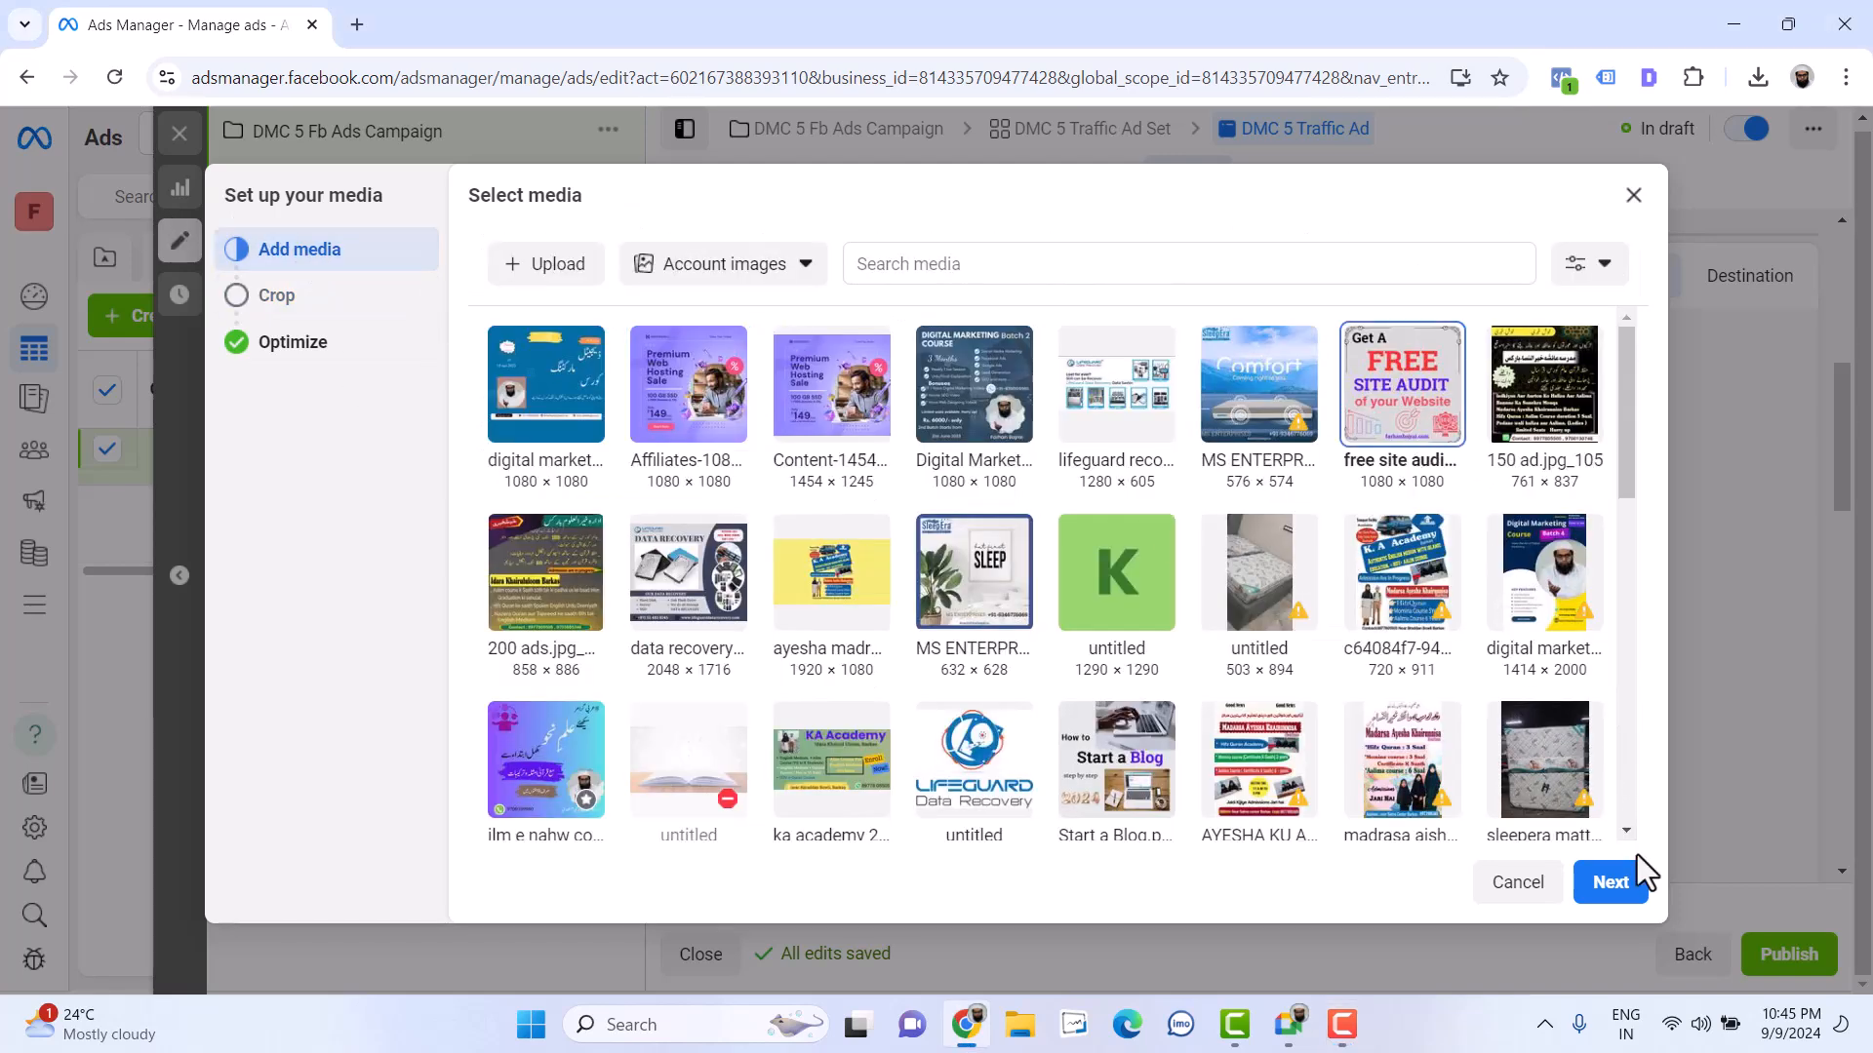
pyautogui.click(1629, 880)
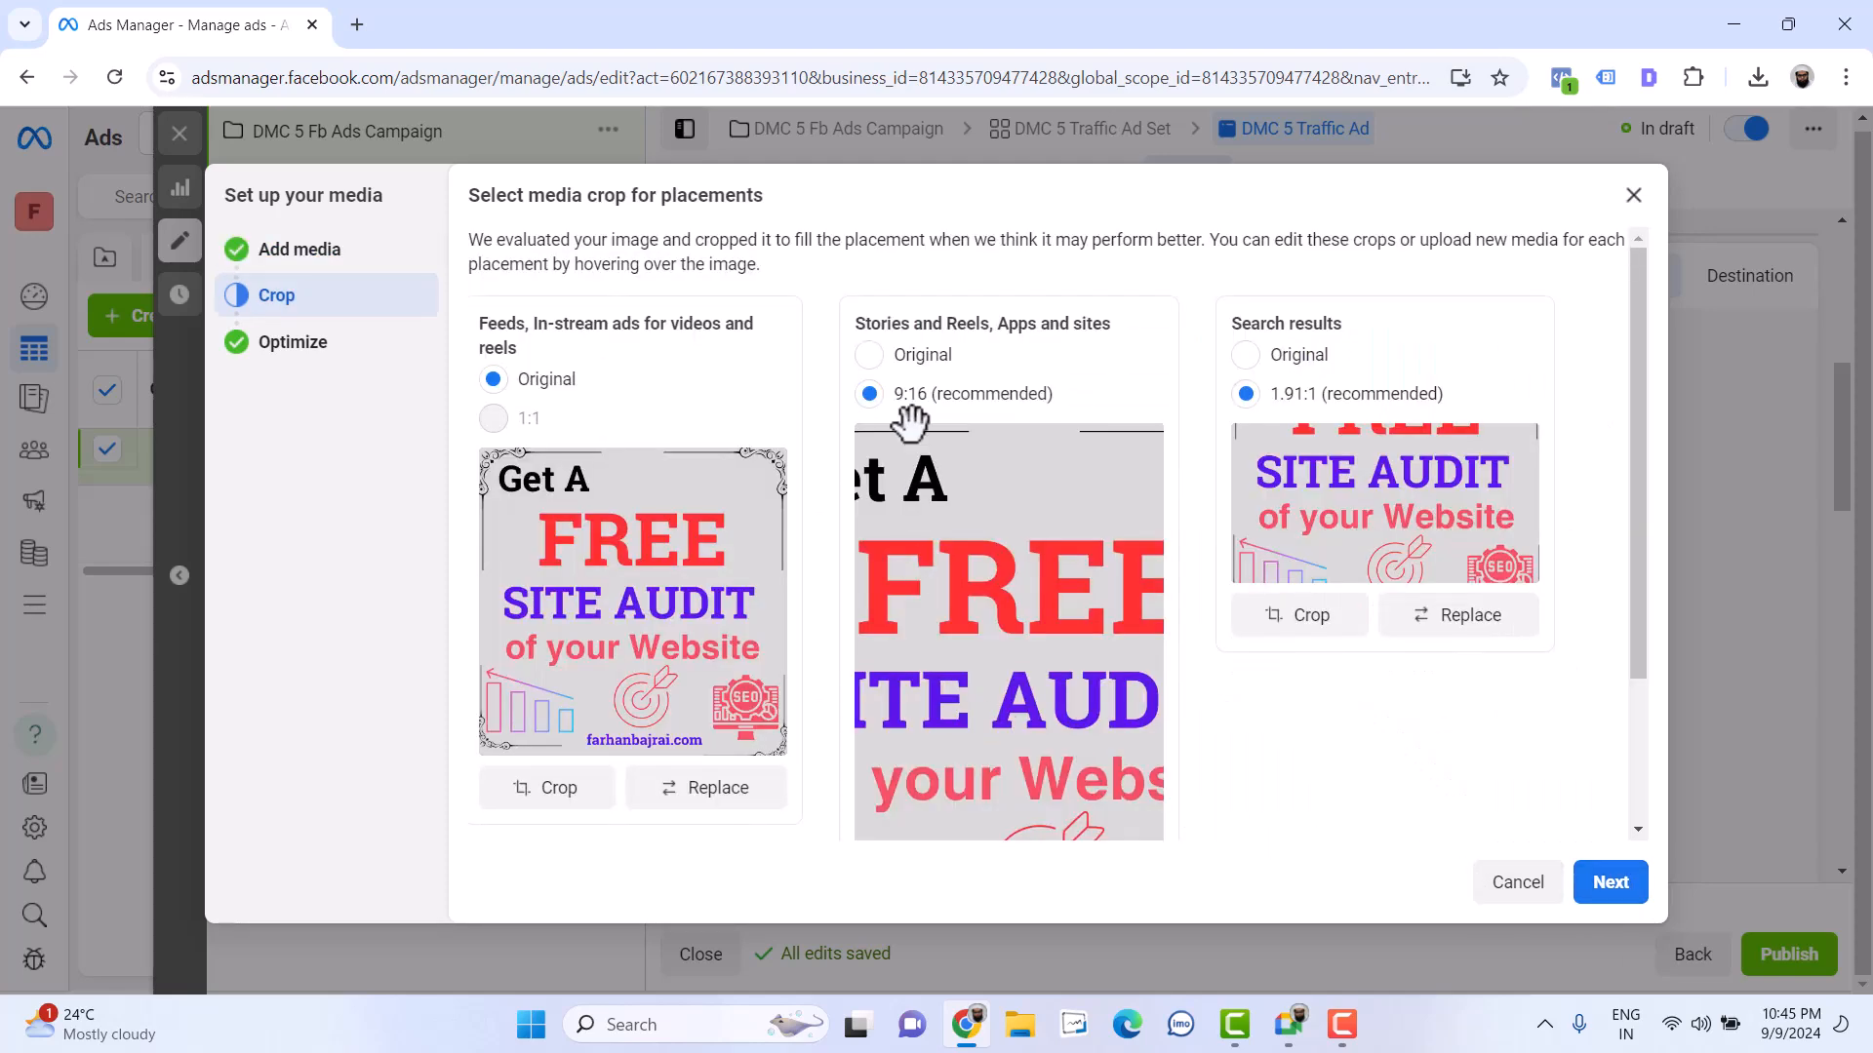
# Set the Stories and Reels, Apps and sites crop of the free site audit image to Original and review the placement previews
pyautogui.click(883, 357)
pyautogui.scroll(-1, 1112, 634)
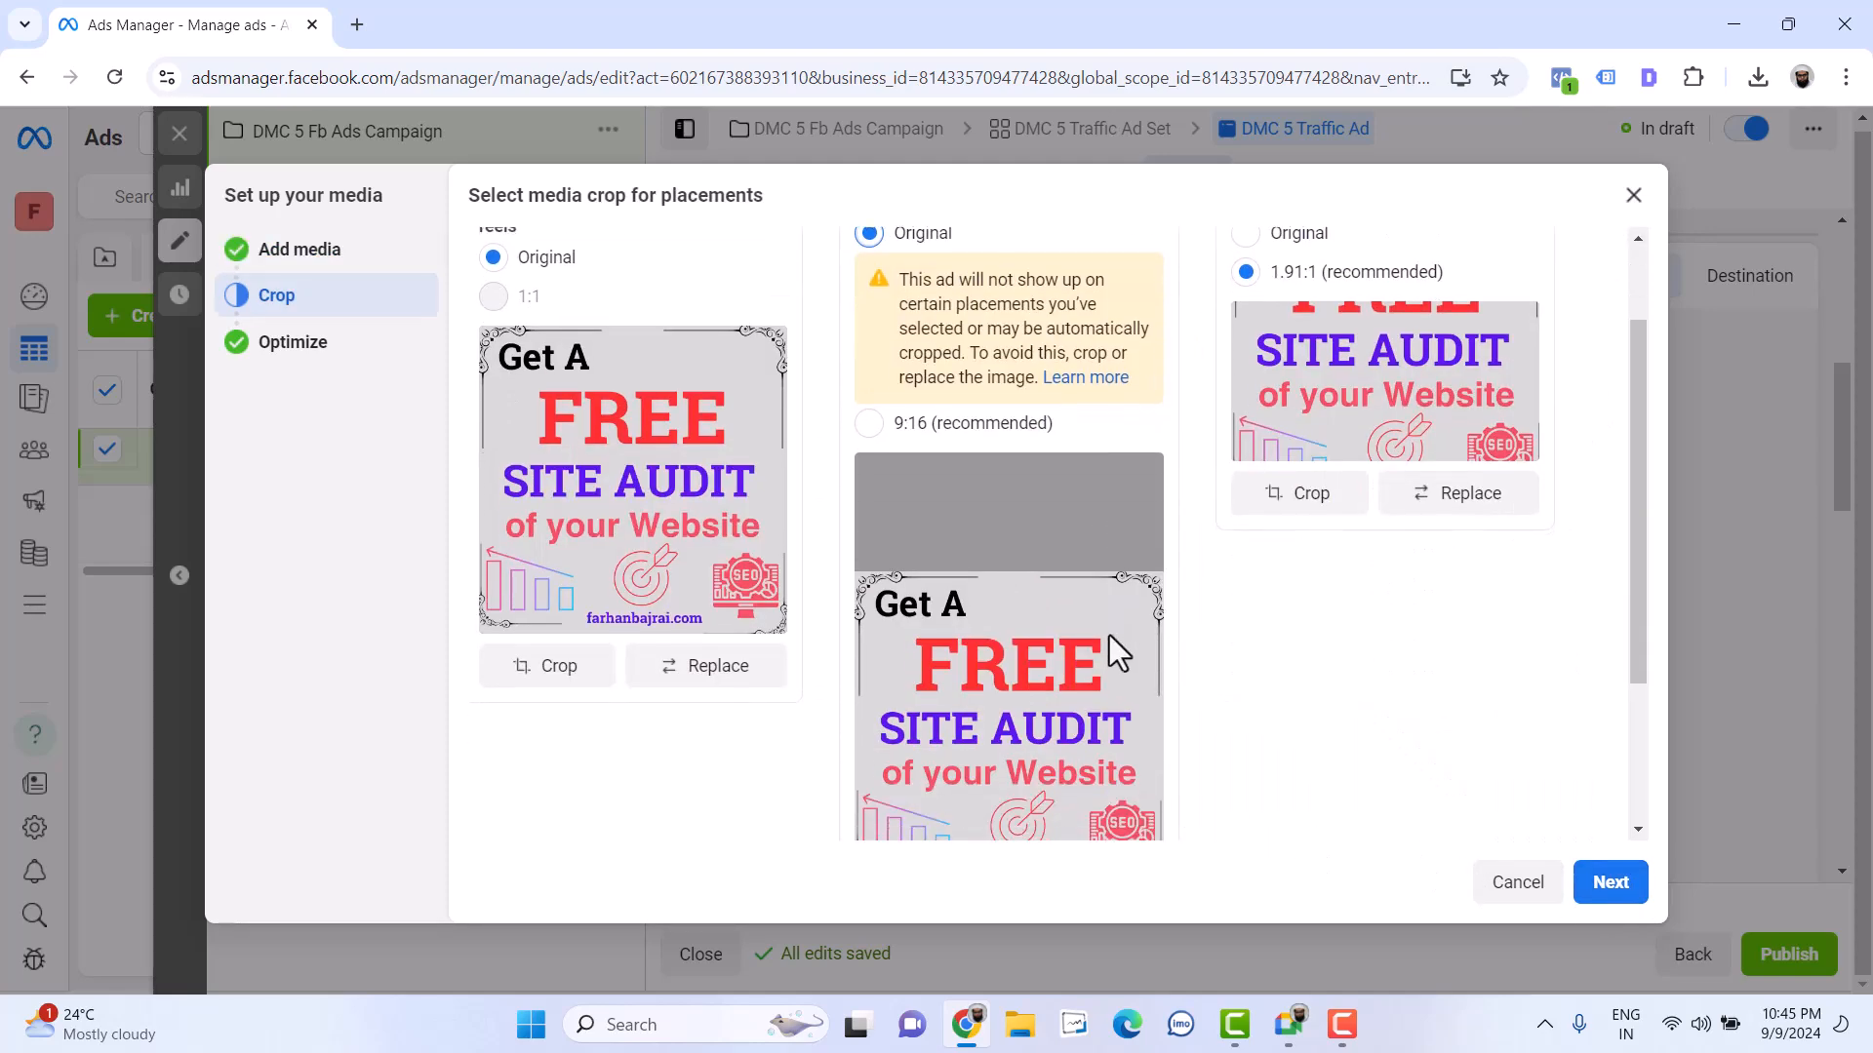
pyautogui.scroll(-2, 1082, 652)
pyautogui.scroll(2, 1053, 659)
pyautogui.scroll(-1, 1043, 658)
pyautogui.scroll(-2, 1044, 653)
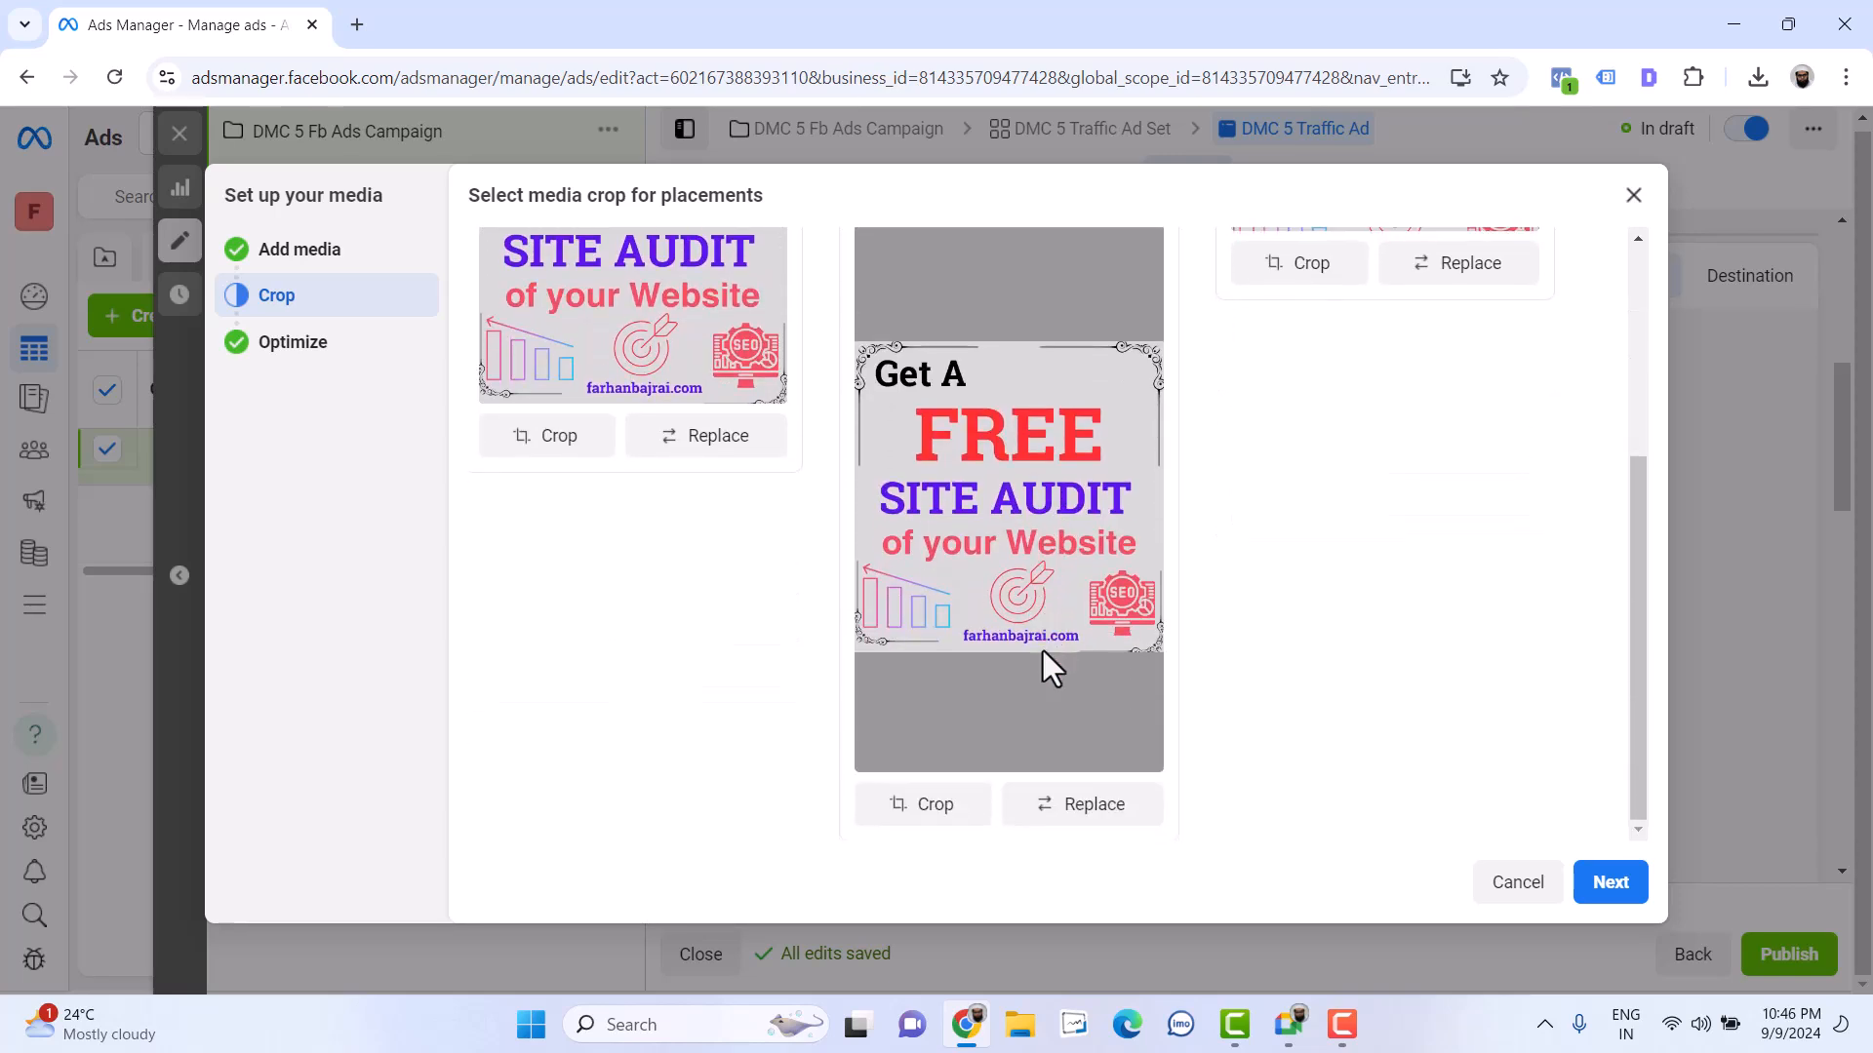
pyautogui.scroll(3, 1044, 651)
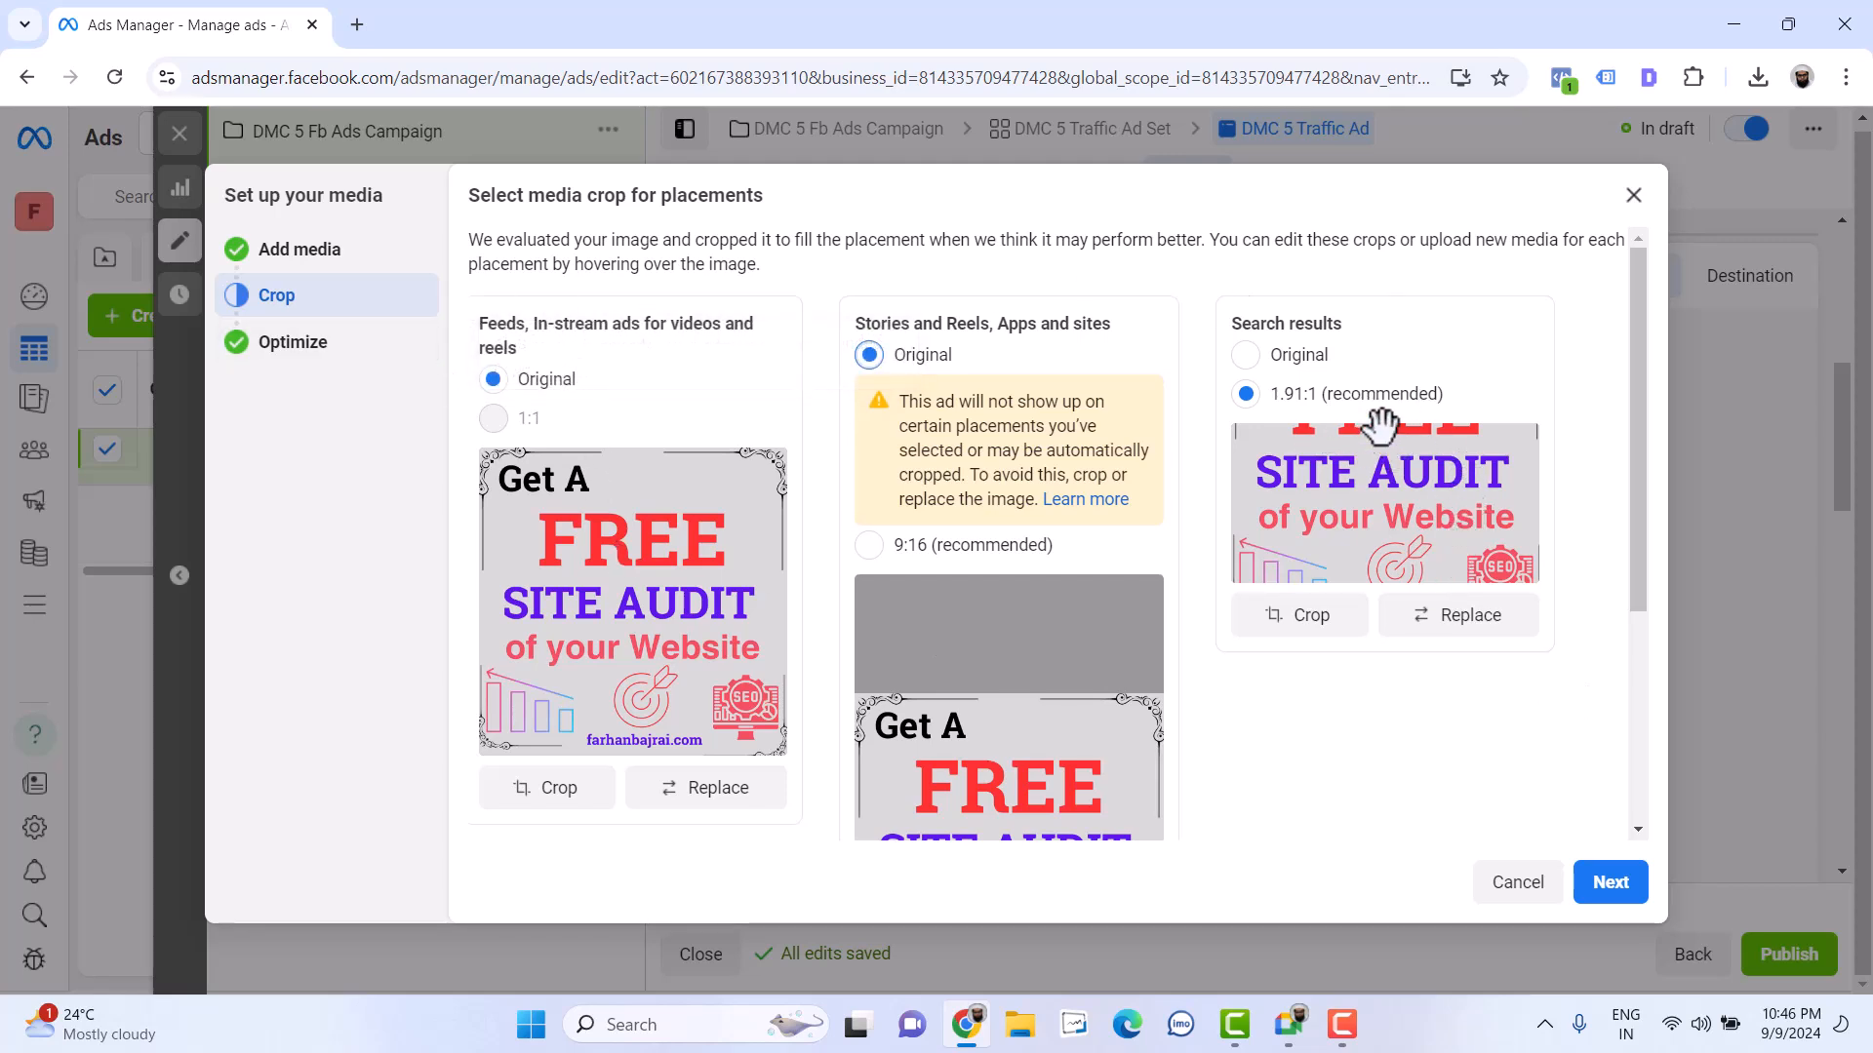
pyautogui.doubleClick(509, 332)
pyautogui.moveTo(546, 331); pyautogui.dragTo(592, 331)
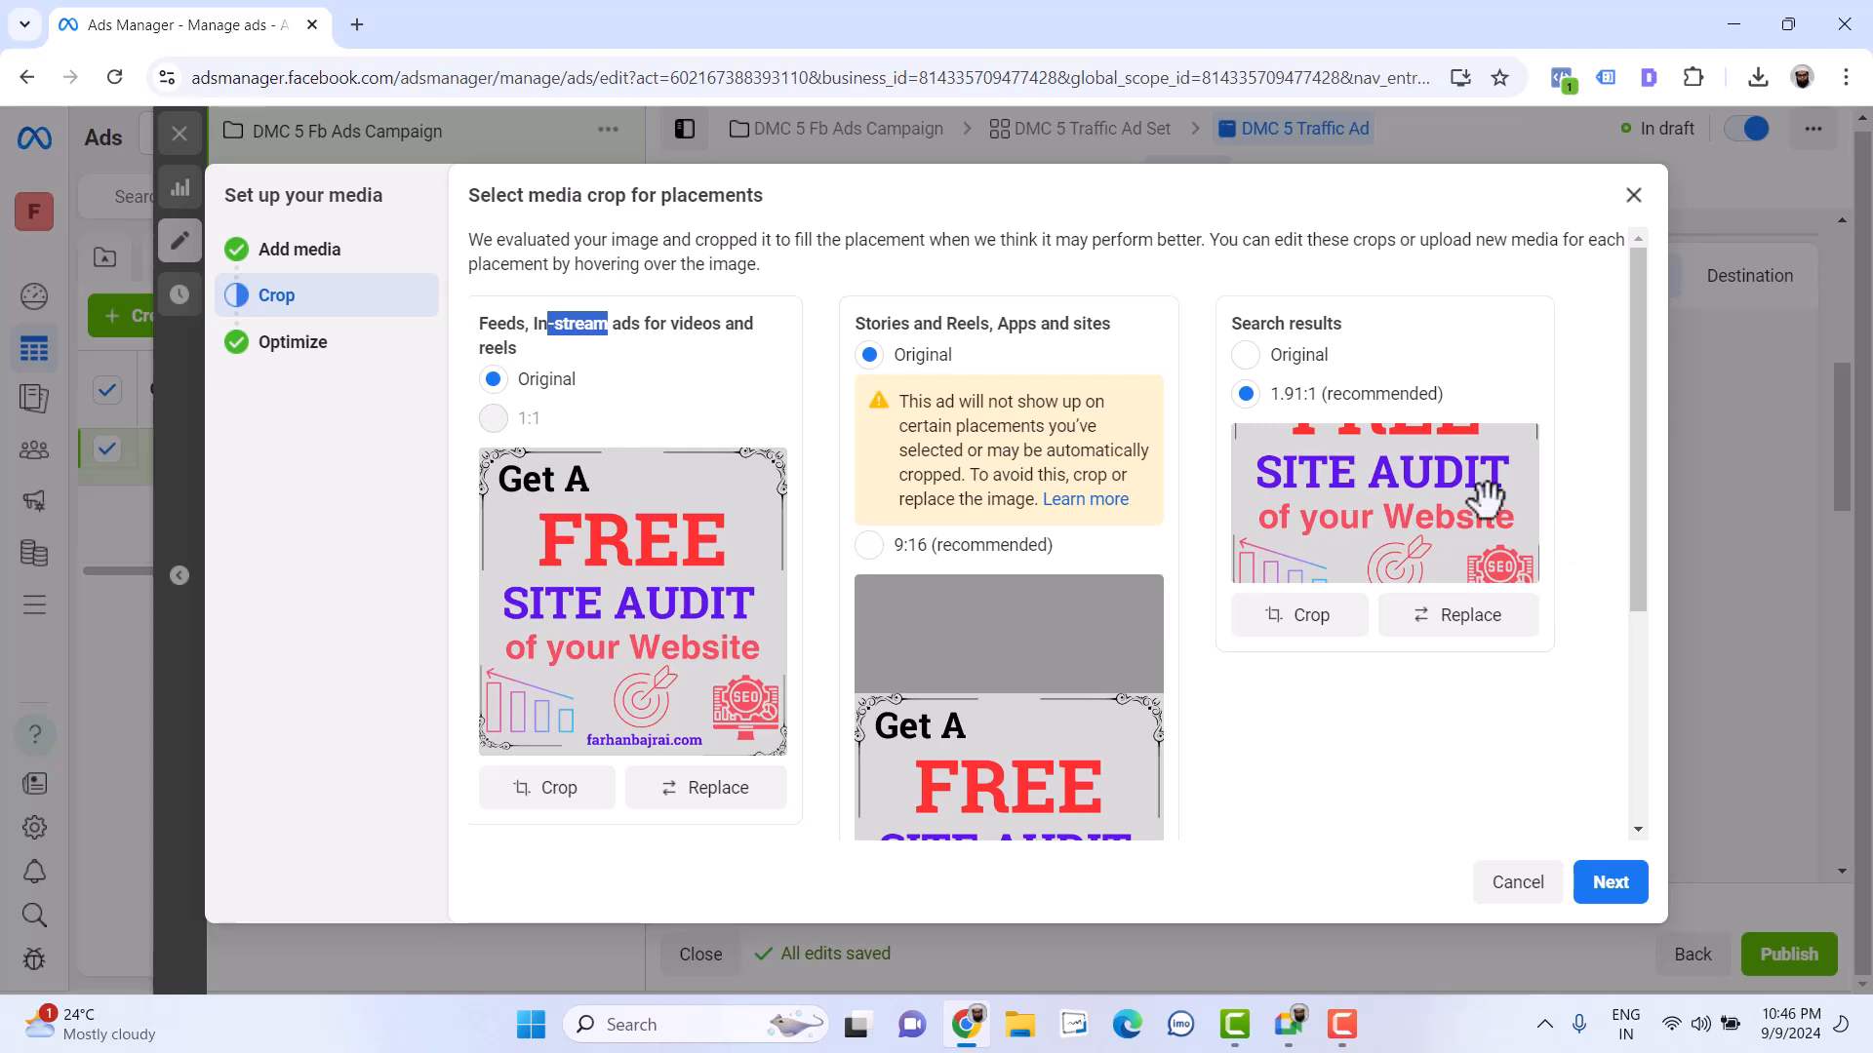
# Replace the Search results media with the 1080 × 1080 Affiliates web hosting image and apply the recommended 1.91:1 crop
pyautogui.click(1449, 634)
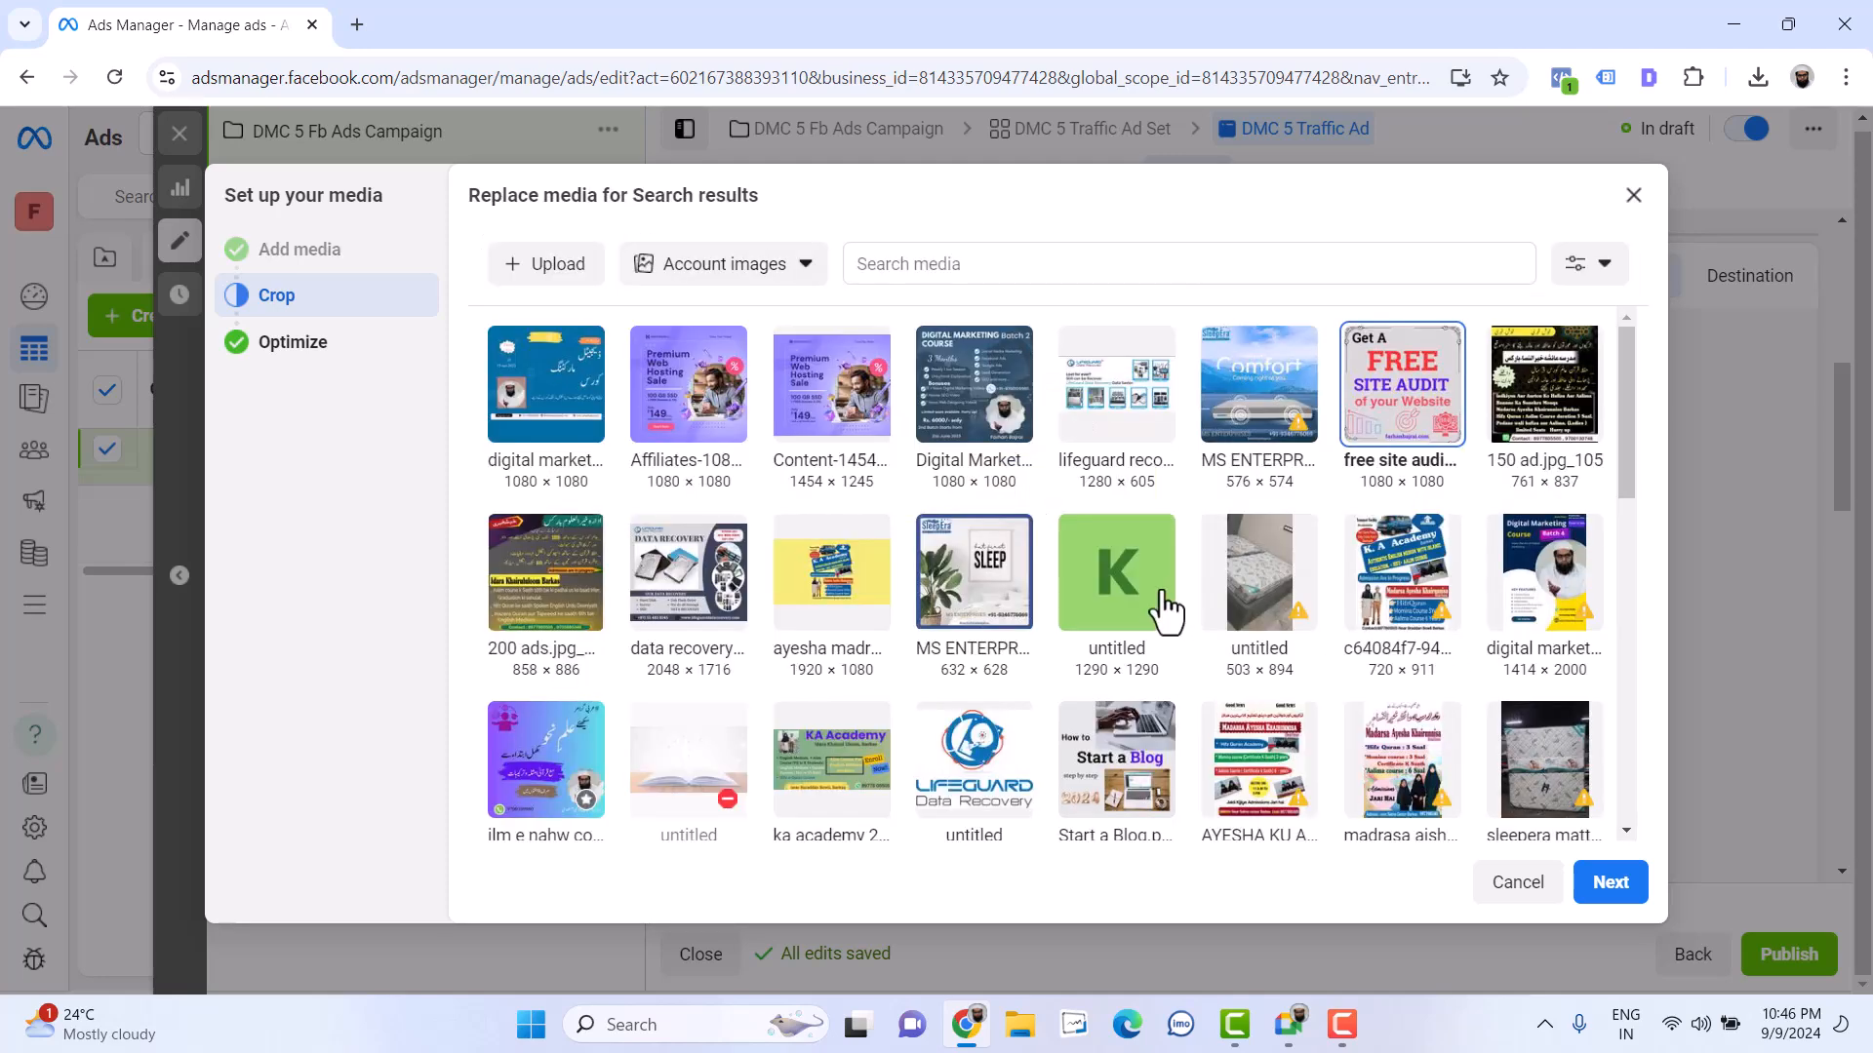
pyautogui.click(719, 417)
pyautogui.click(1610, 882)
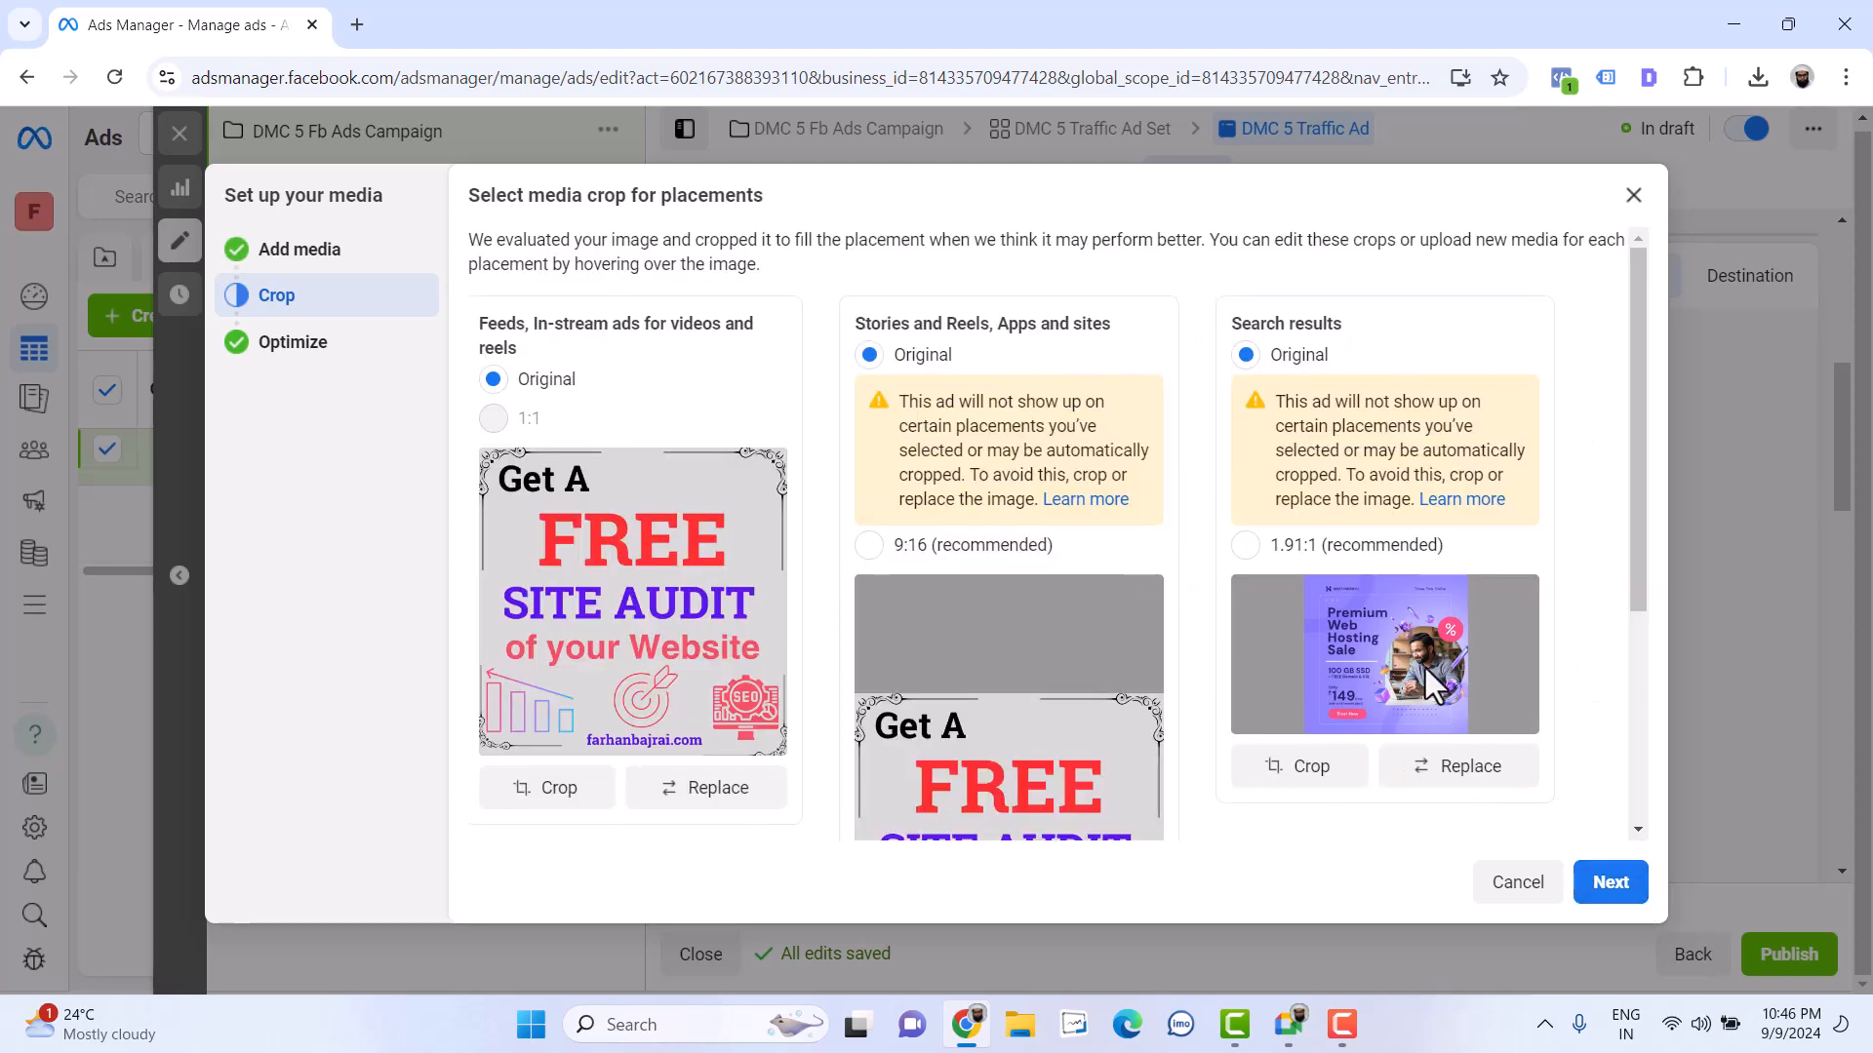
pyautogui.click(1304, 554)
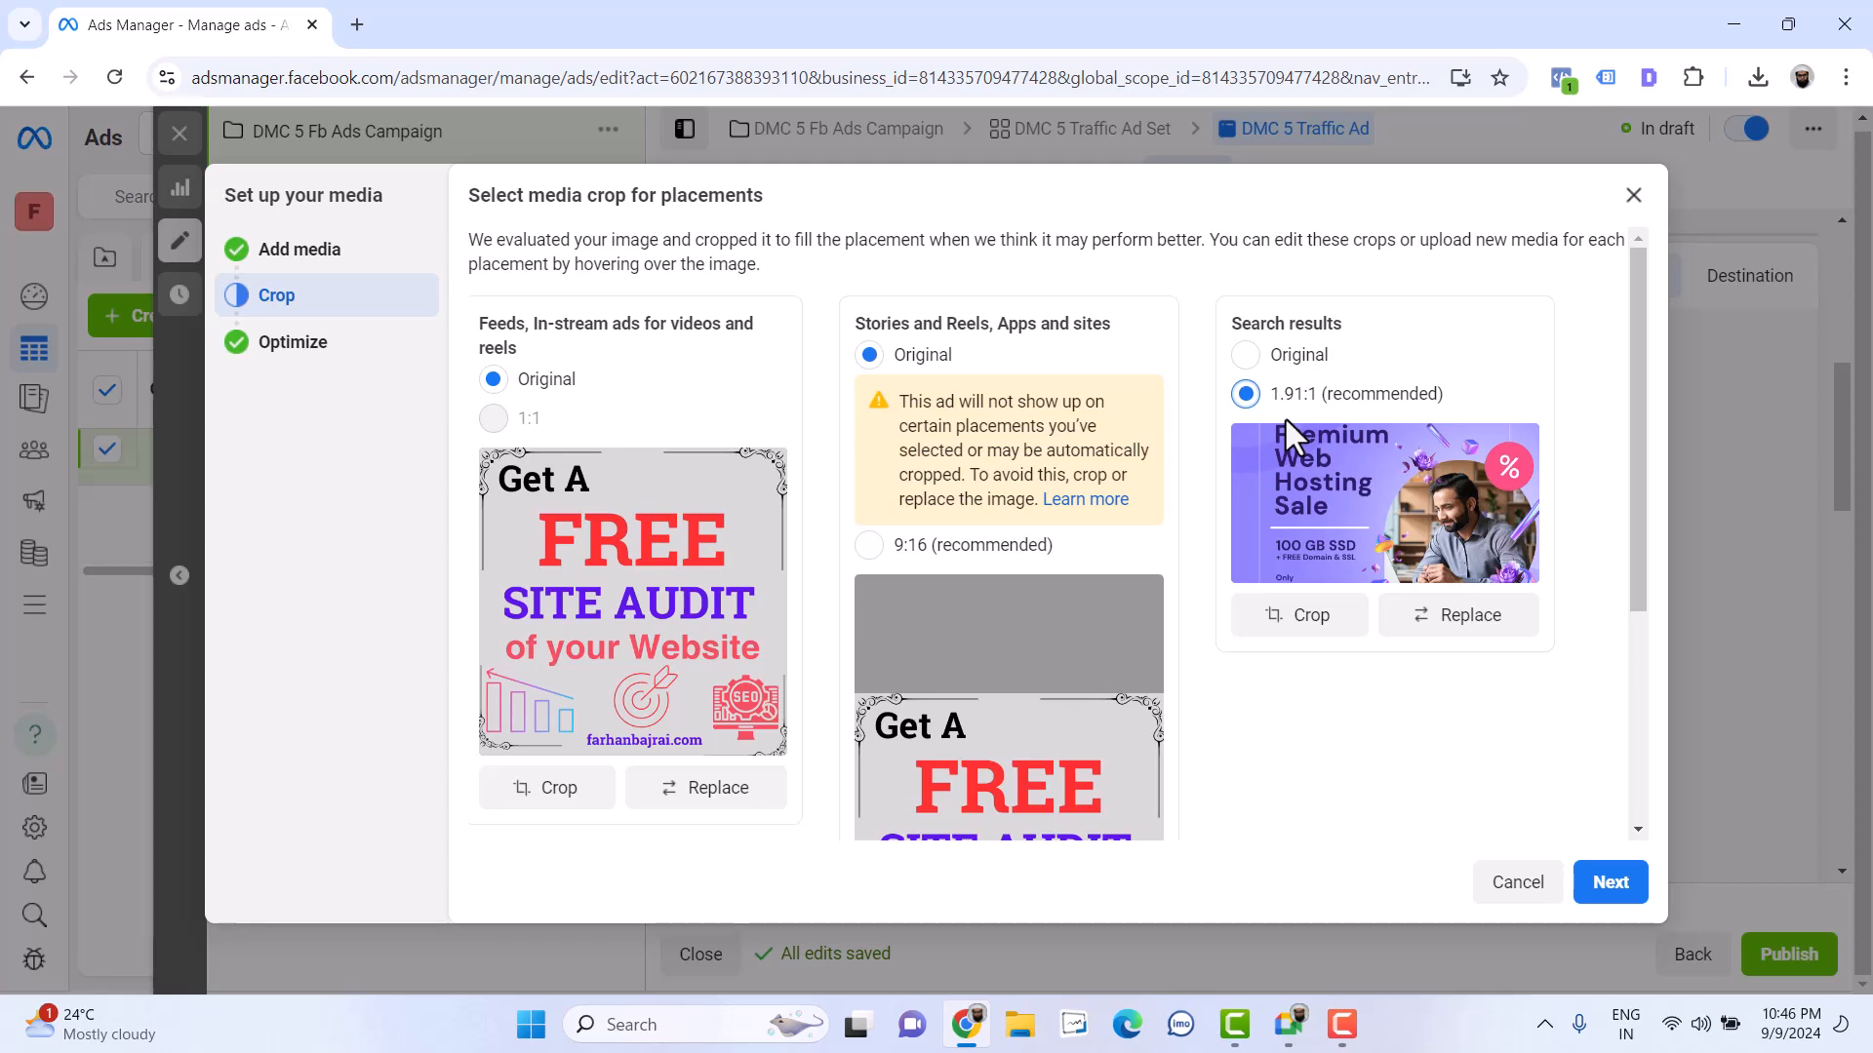
# Look up the Search results aspect ratio on Google, refining the query to "1.91:1 image in pixels"
pyautogui.moveTo(1264, 393); pyautogui.dragTo(1325, 395)
pyautogui.rightClick(1303, 400)
pyautogui.click(1350, 494)
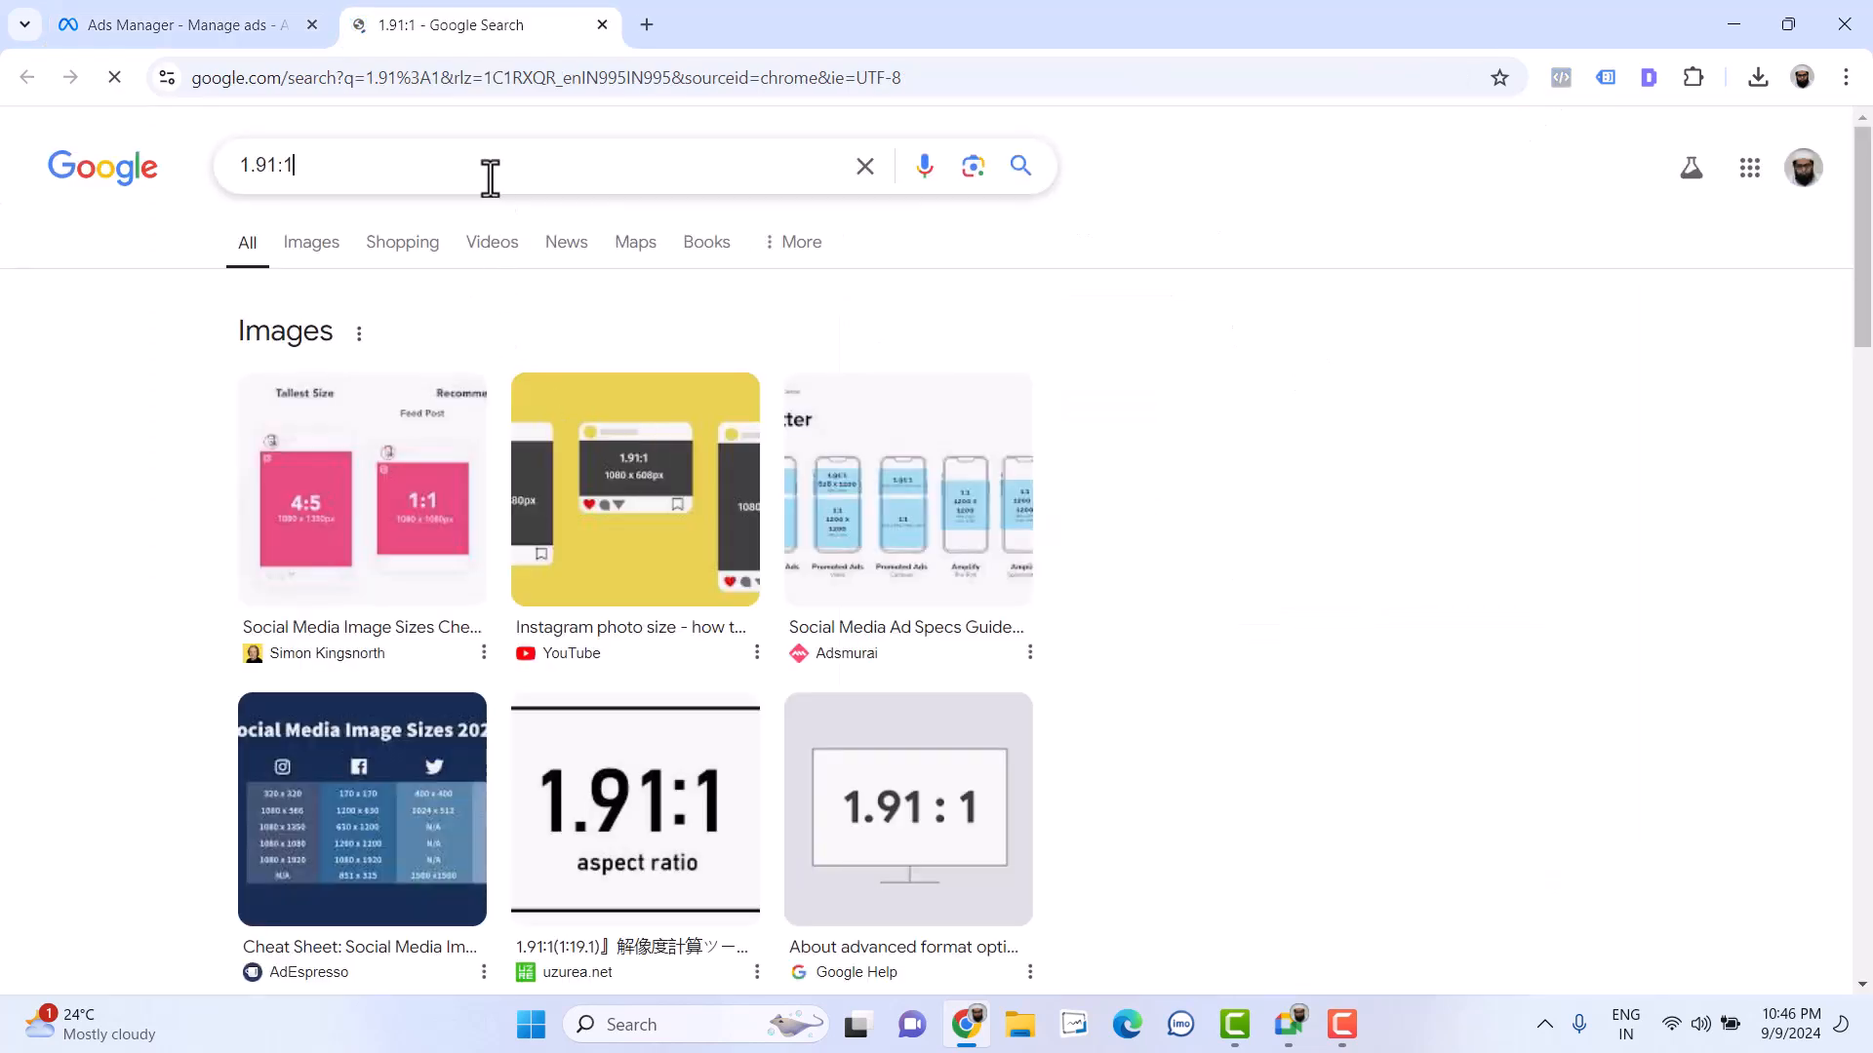
pyautogui.click(490, 178)
pyautogui.write('image ')
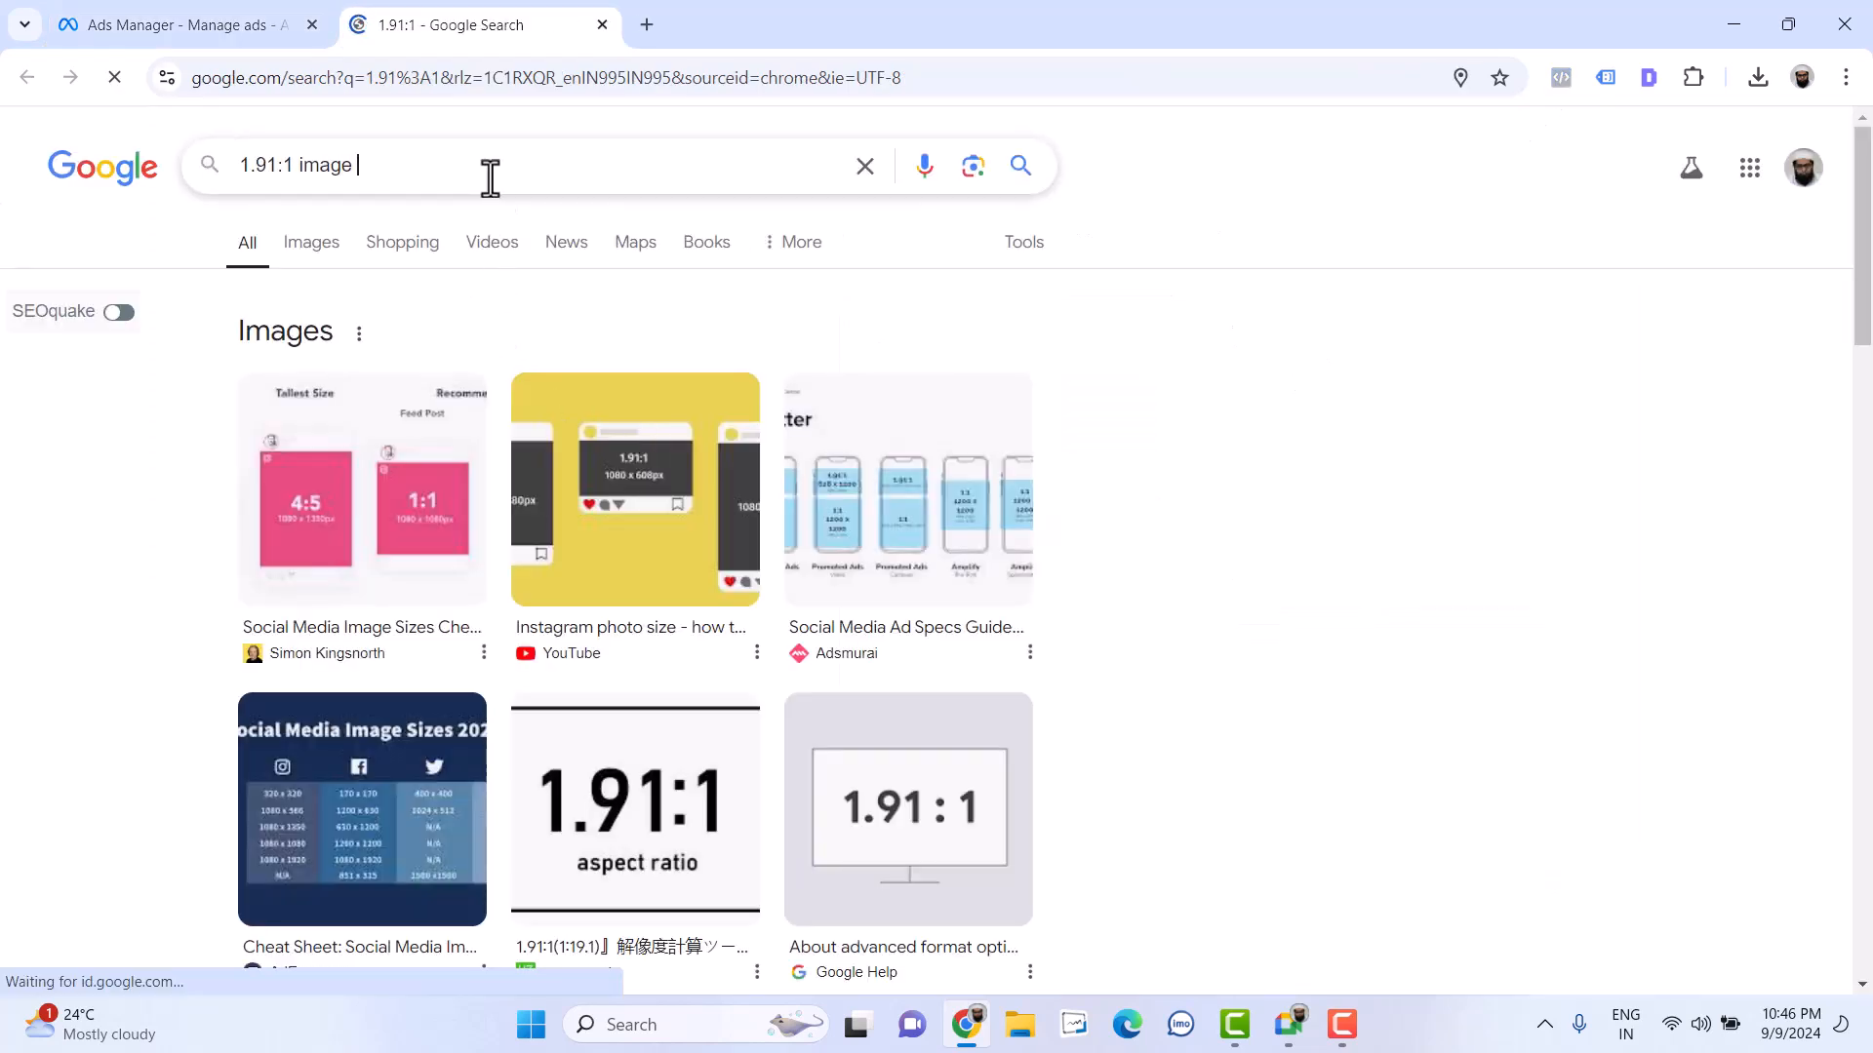
pyautogui.write('in pixels')
pyautogui.press('Return')
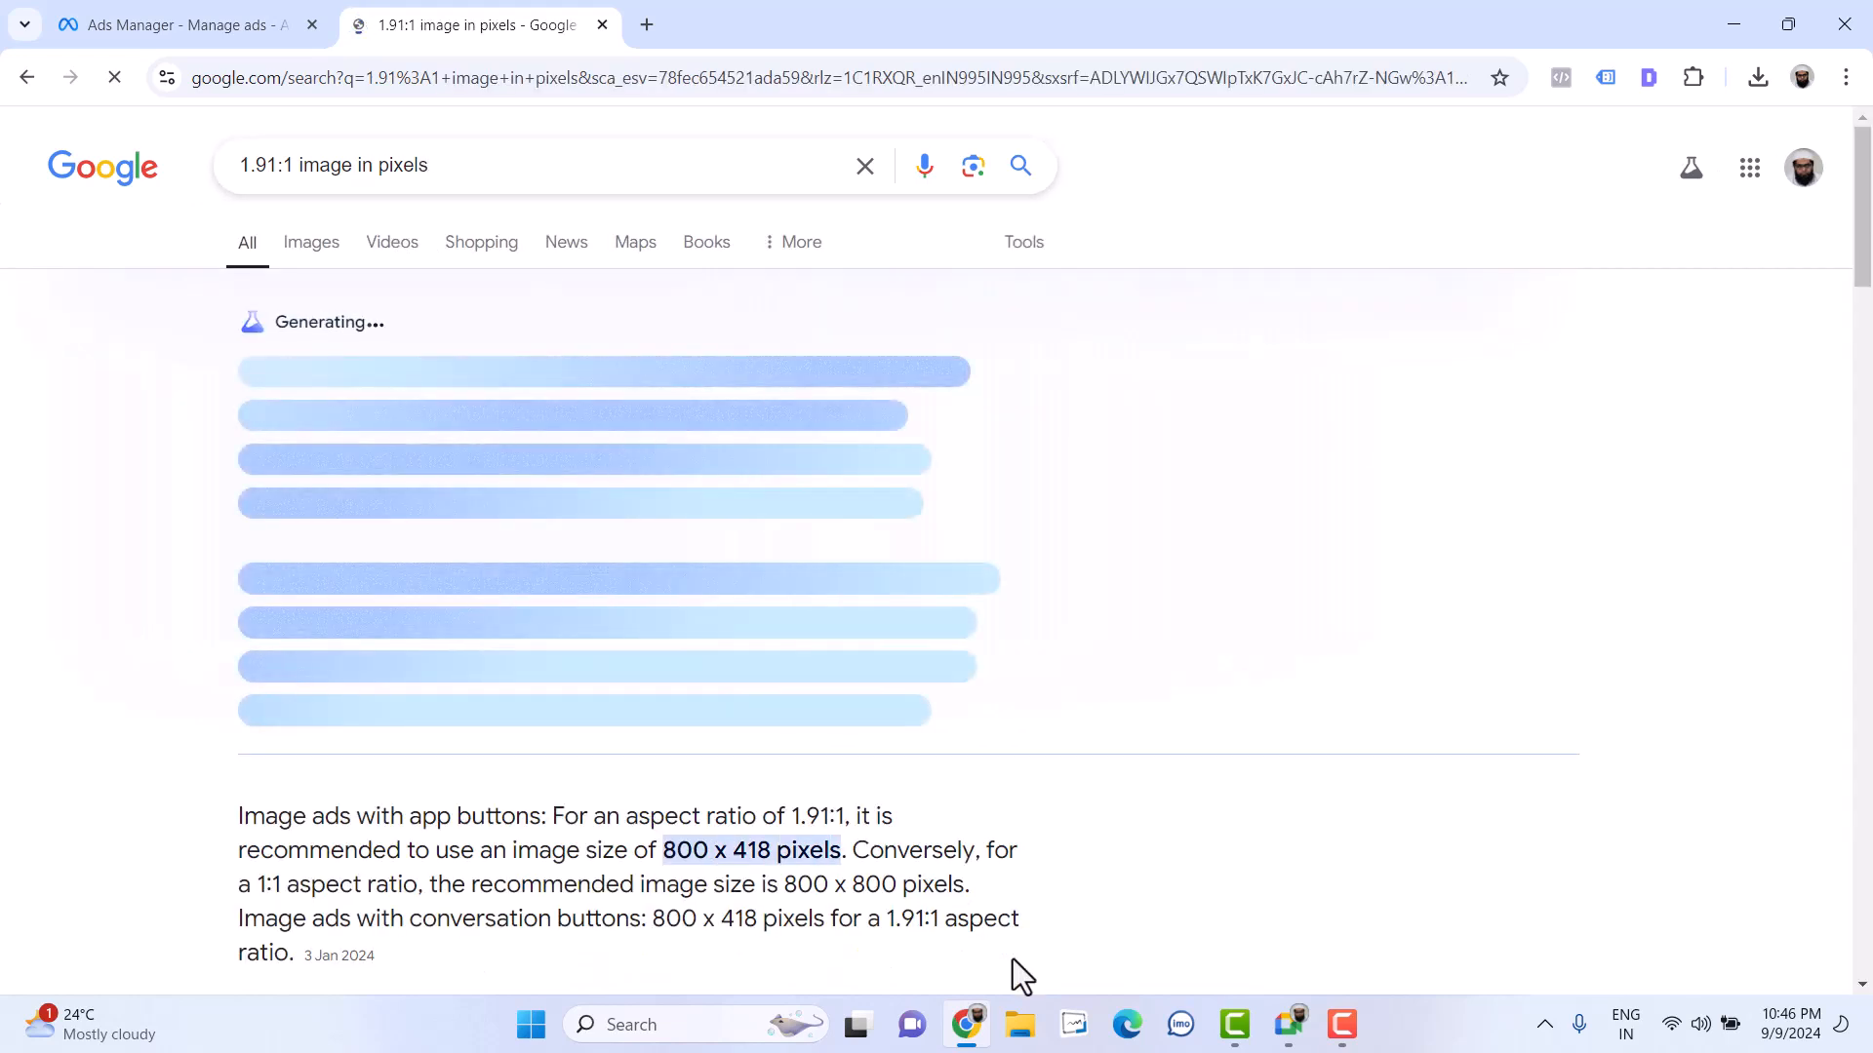
# Check the recommended pixel size for 1.91:1 image ads in the search results and return to the crop settings in Ads Manager
pyautogui.doubleClick(686, 849)
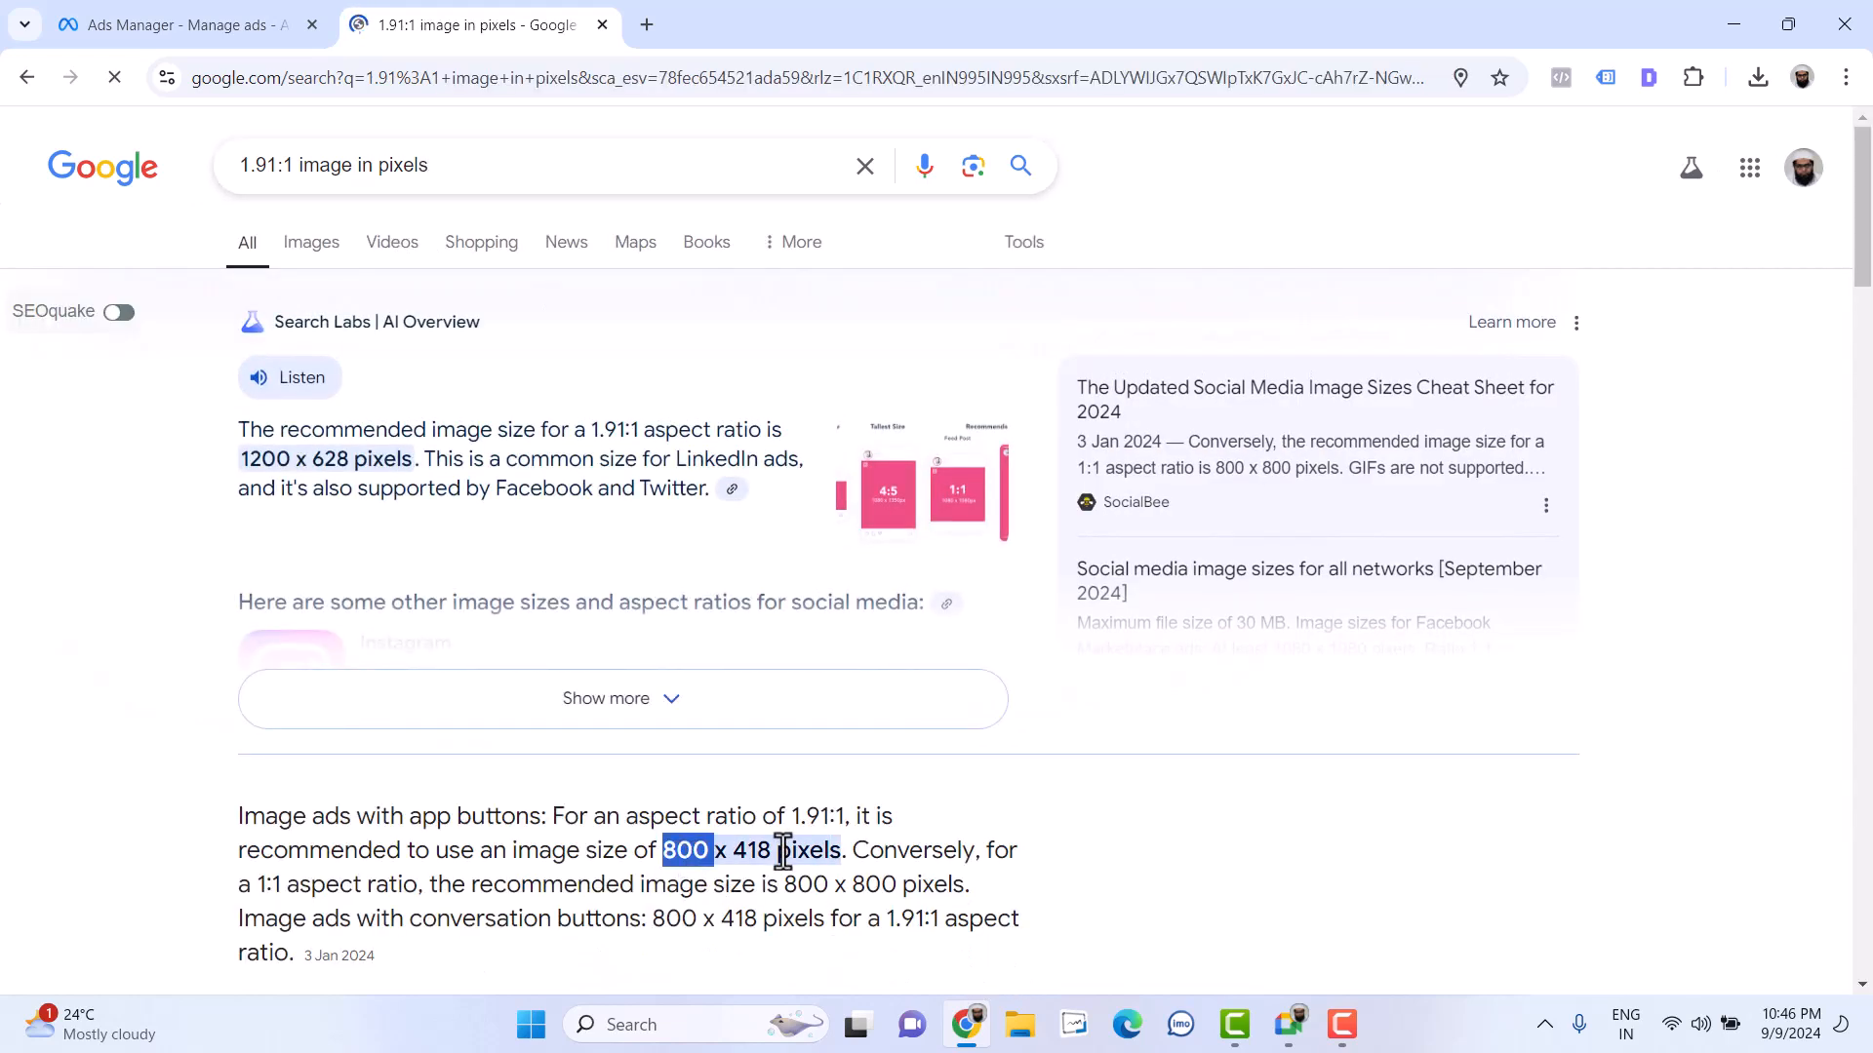
pyautogui.moveTo(784, 850); pyautogui.dragTo(836, 851)
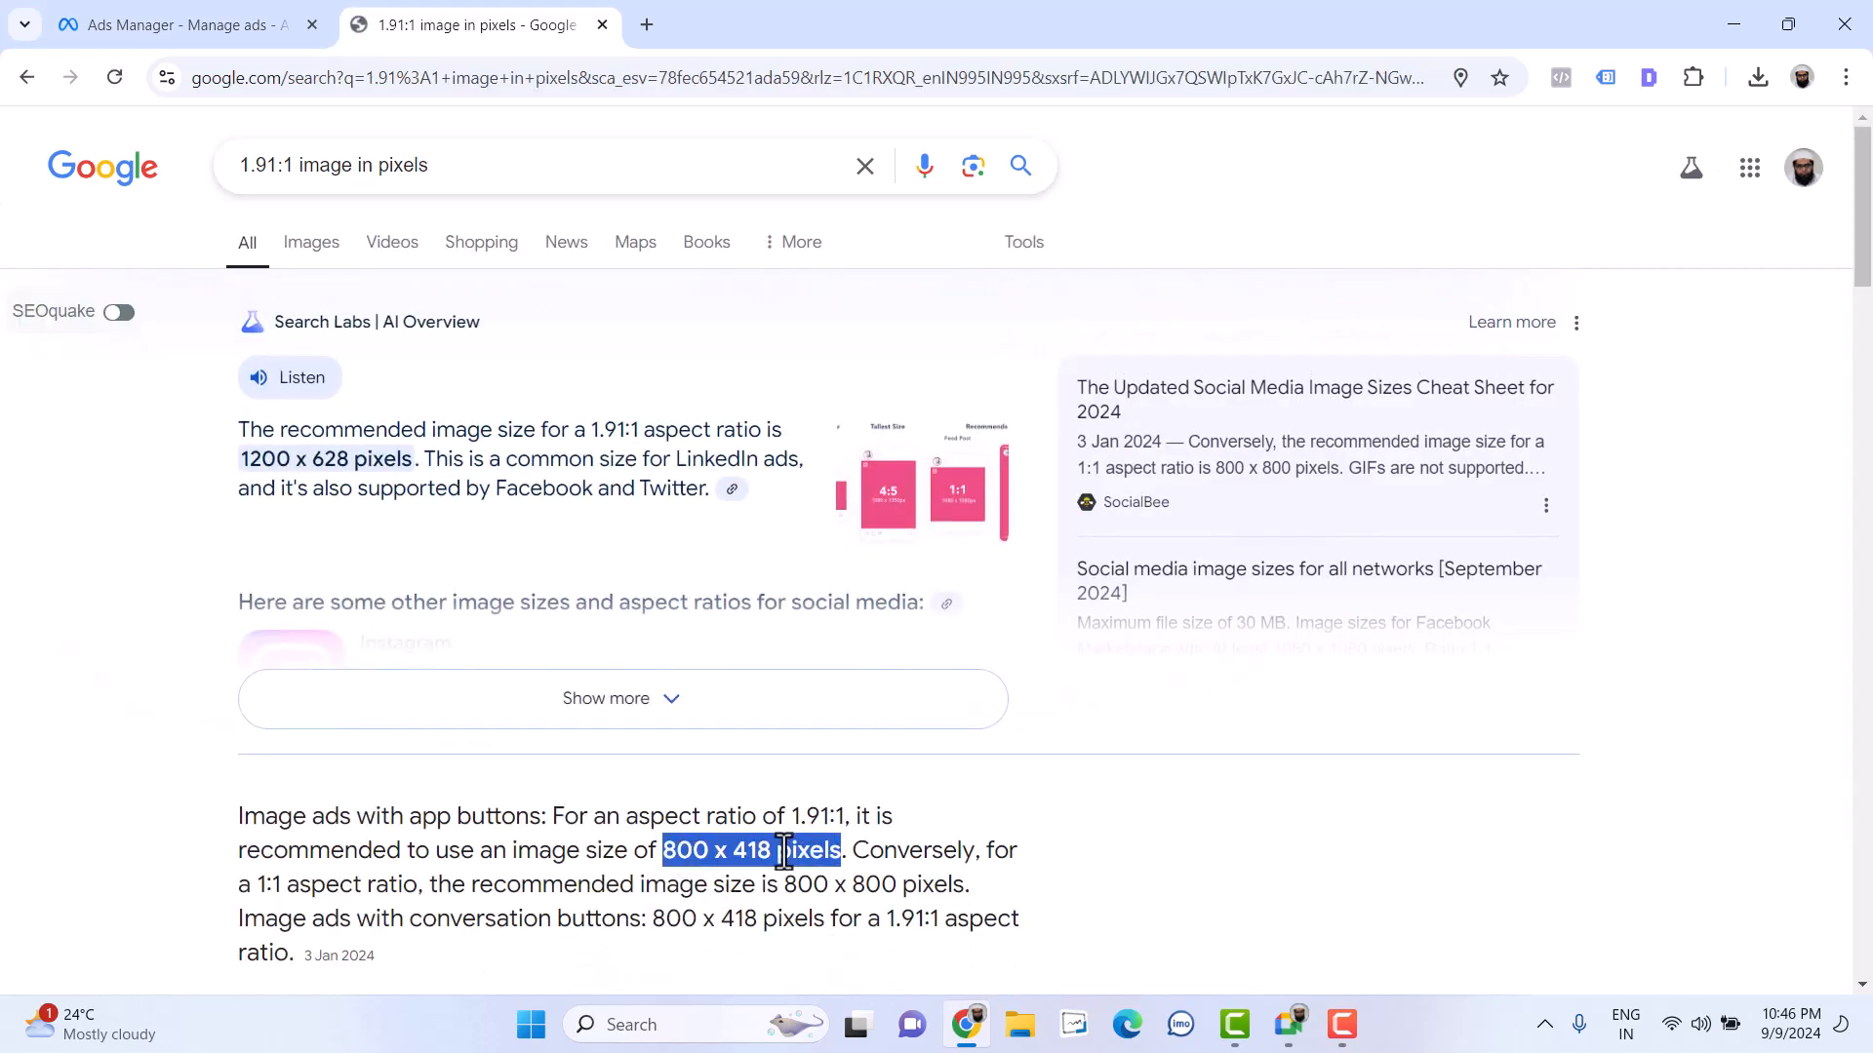
pyautogui.click(178, 2)
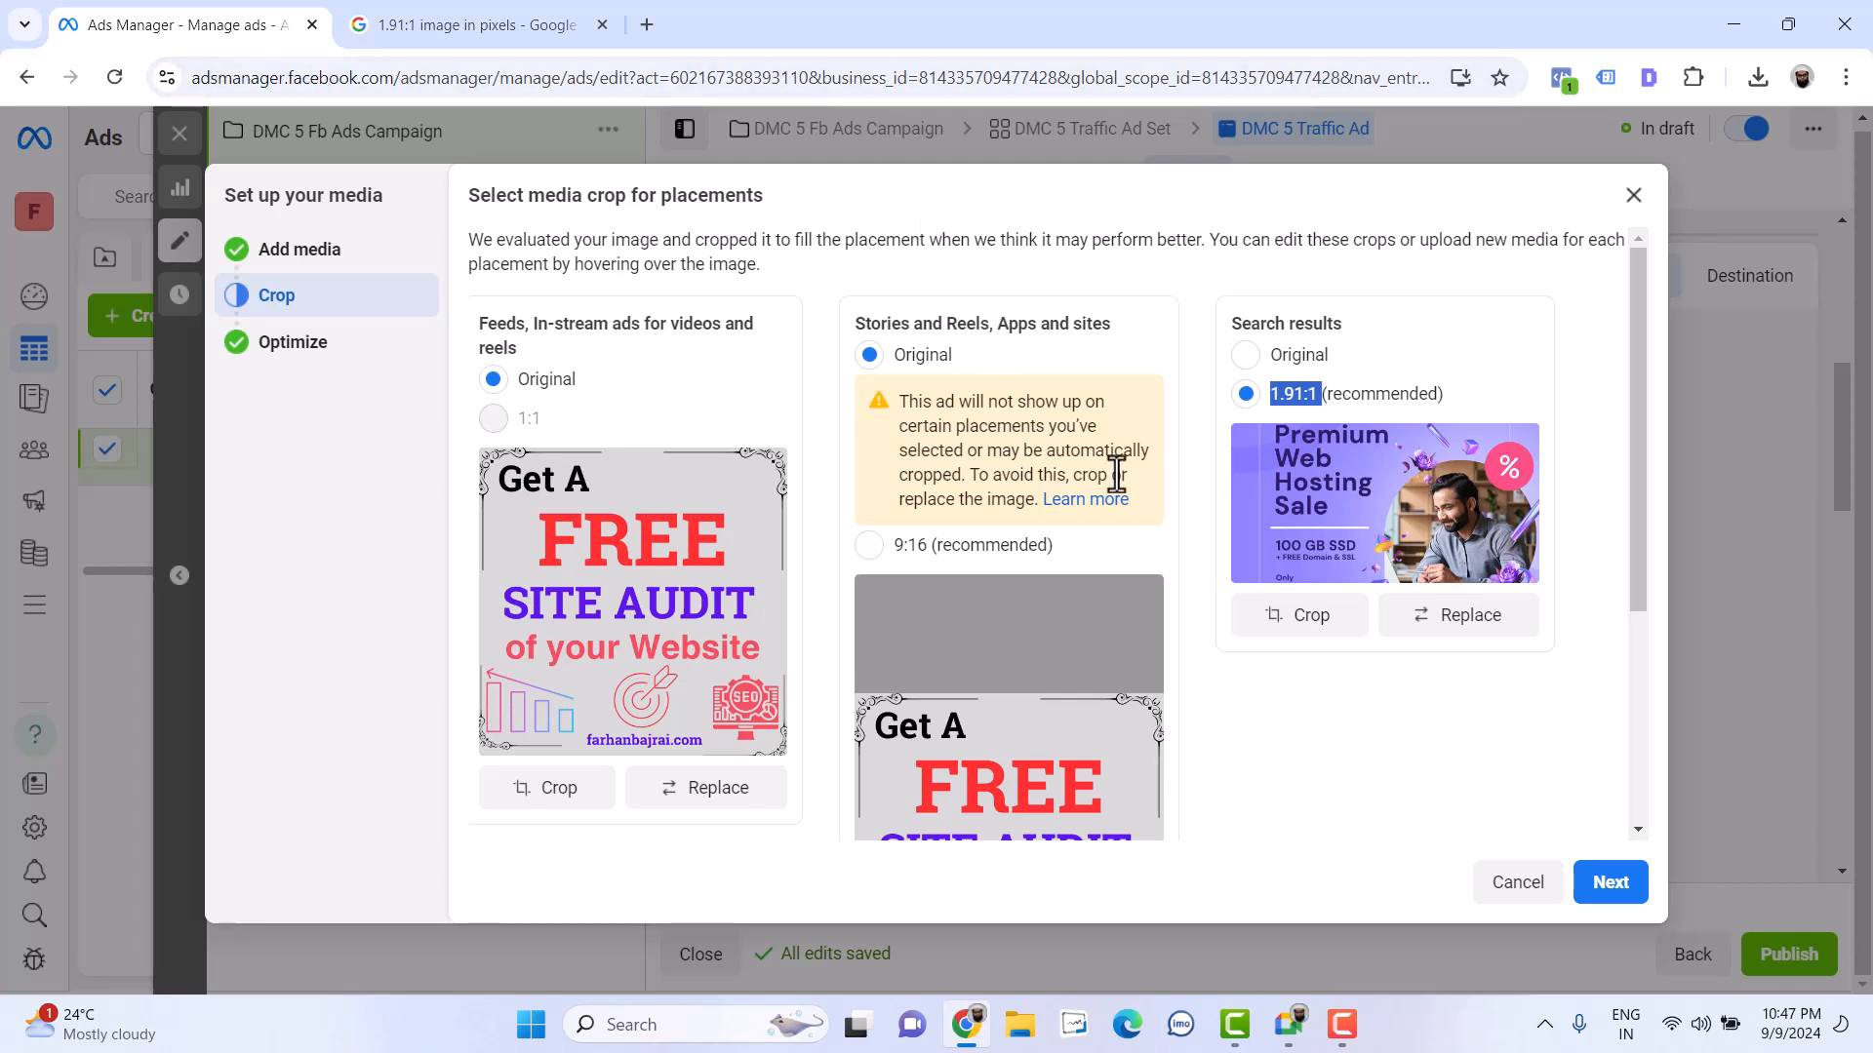
pyautogui.click(940, 44)
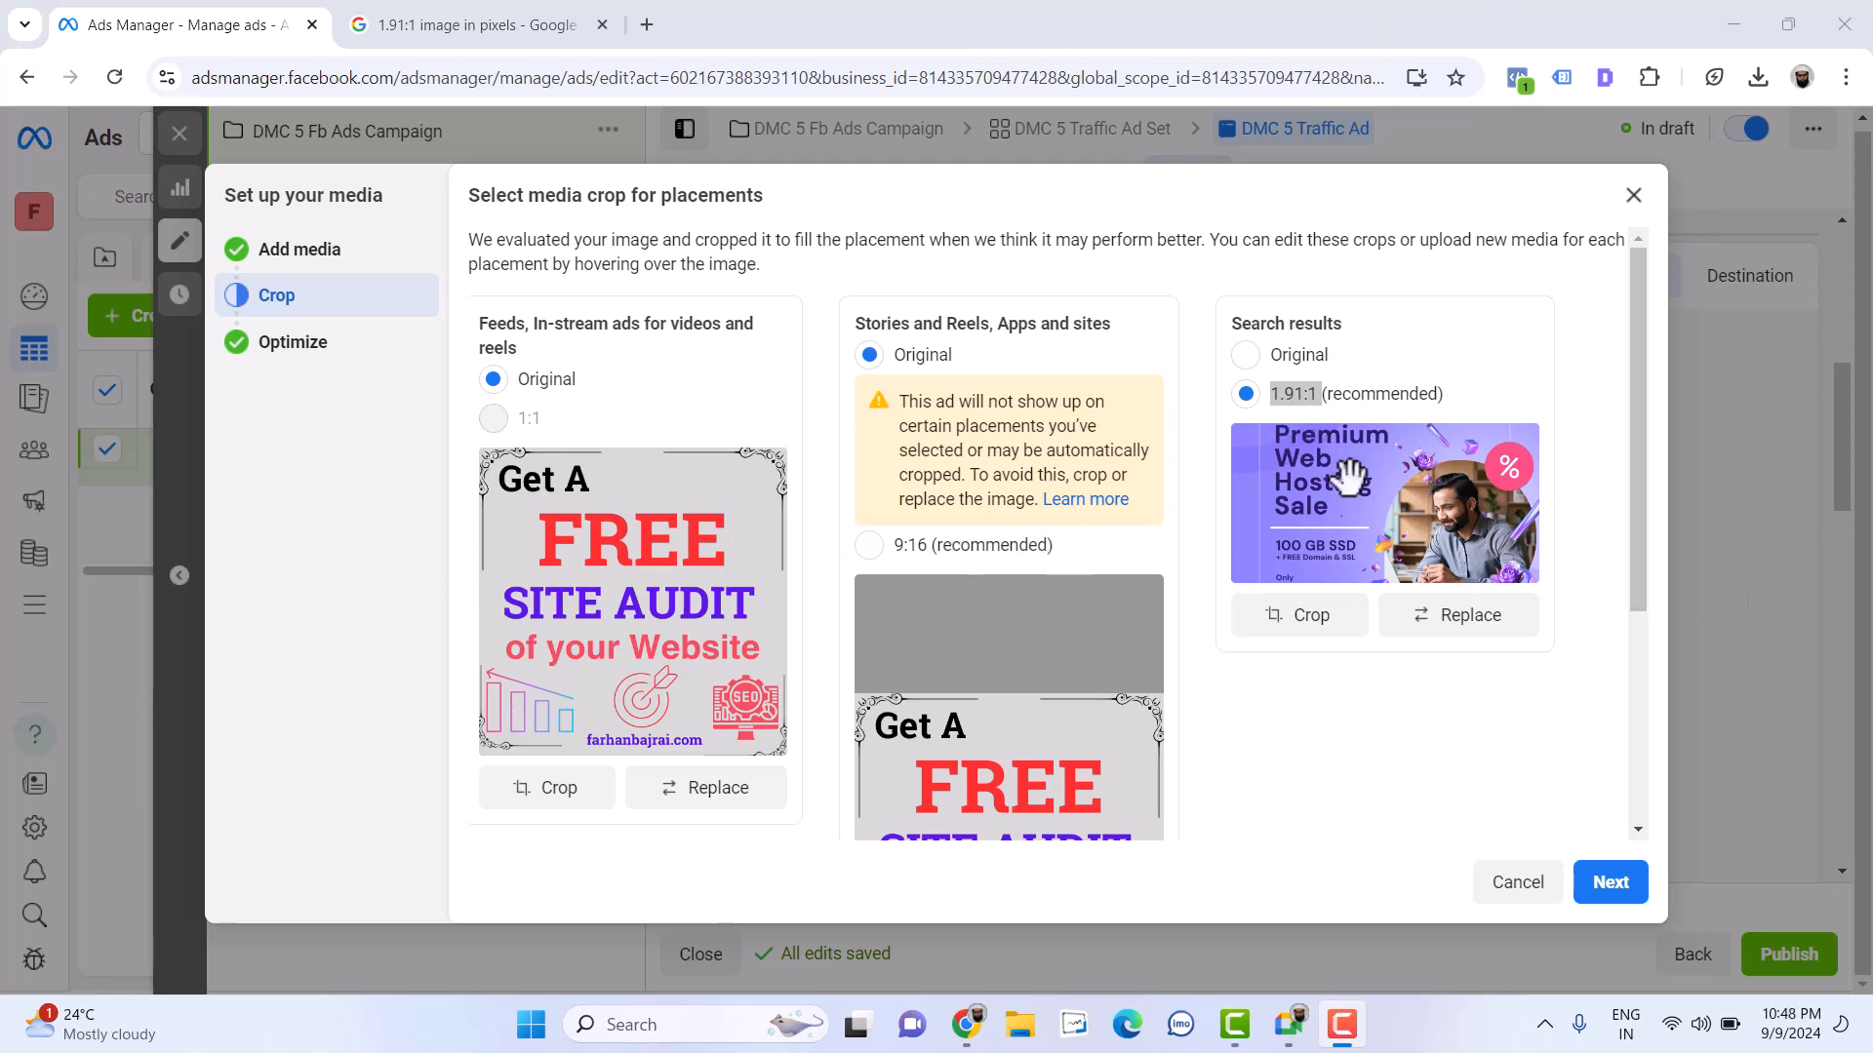
# Replace the ad's media with the 1080 × 1080 "learn web designing" account image and proceed to its placement crops
pyautogui.click(265, 258)
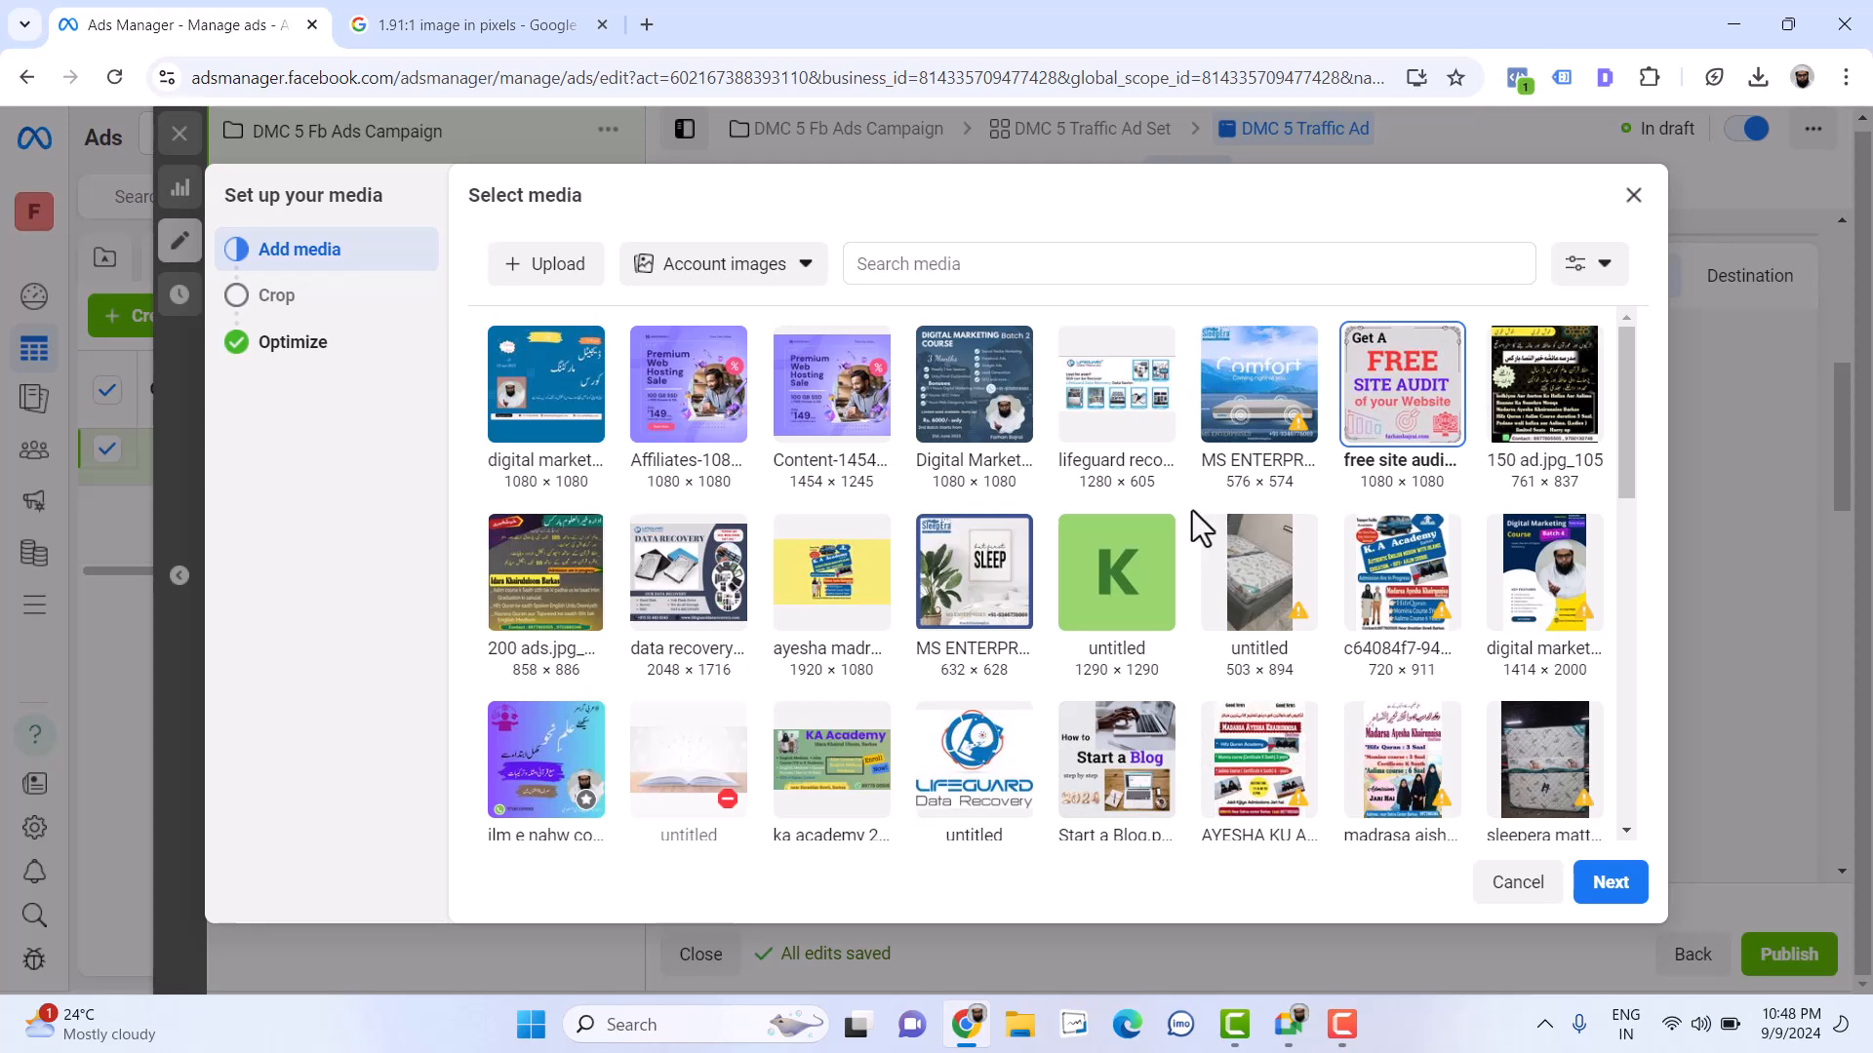
pyautogui.click(1265, 456)
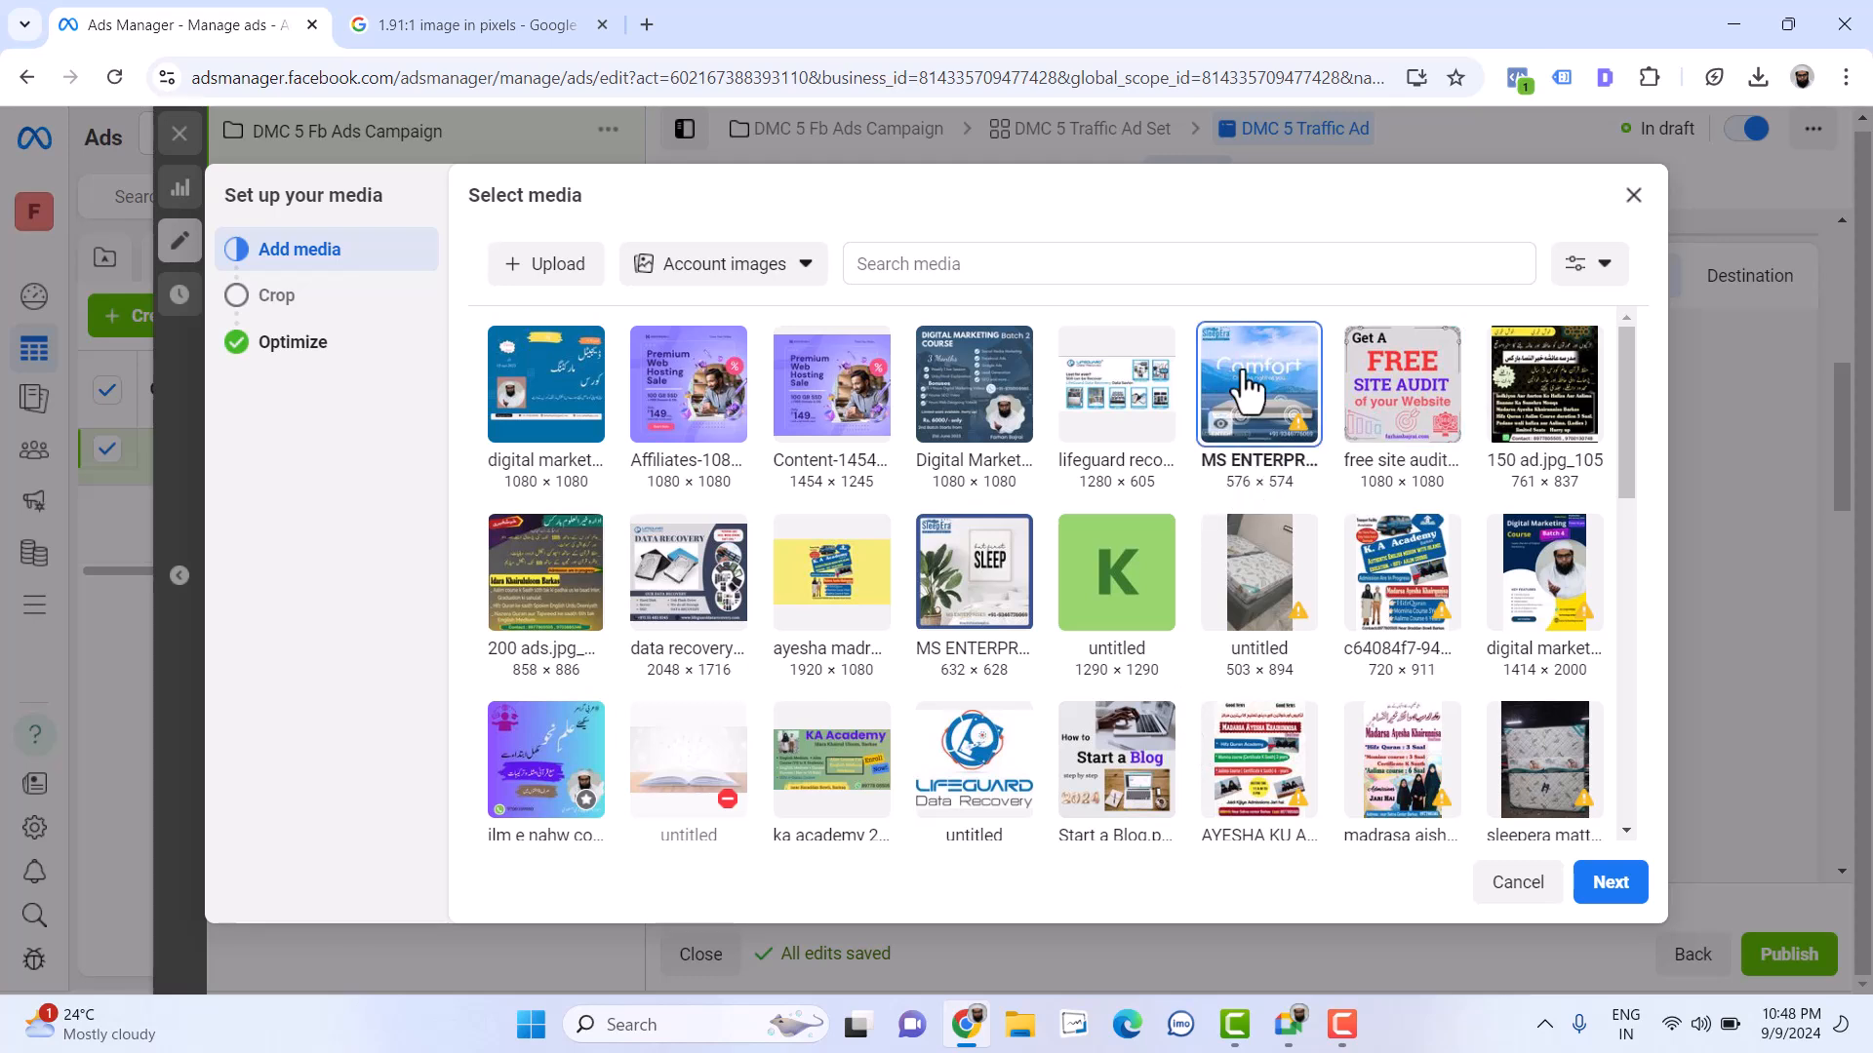
pyautogui.scroll(-1, 1414, 693)
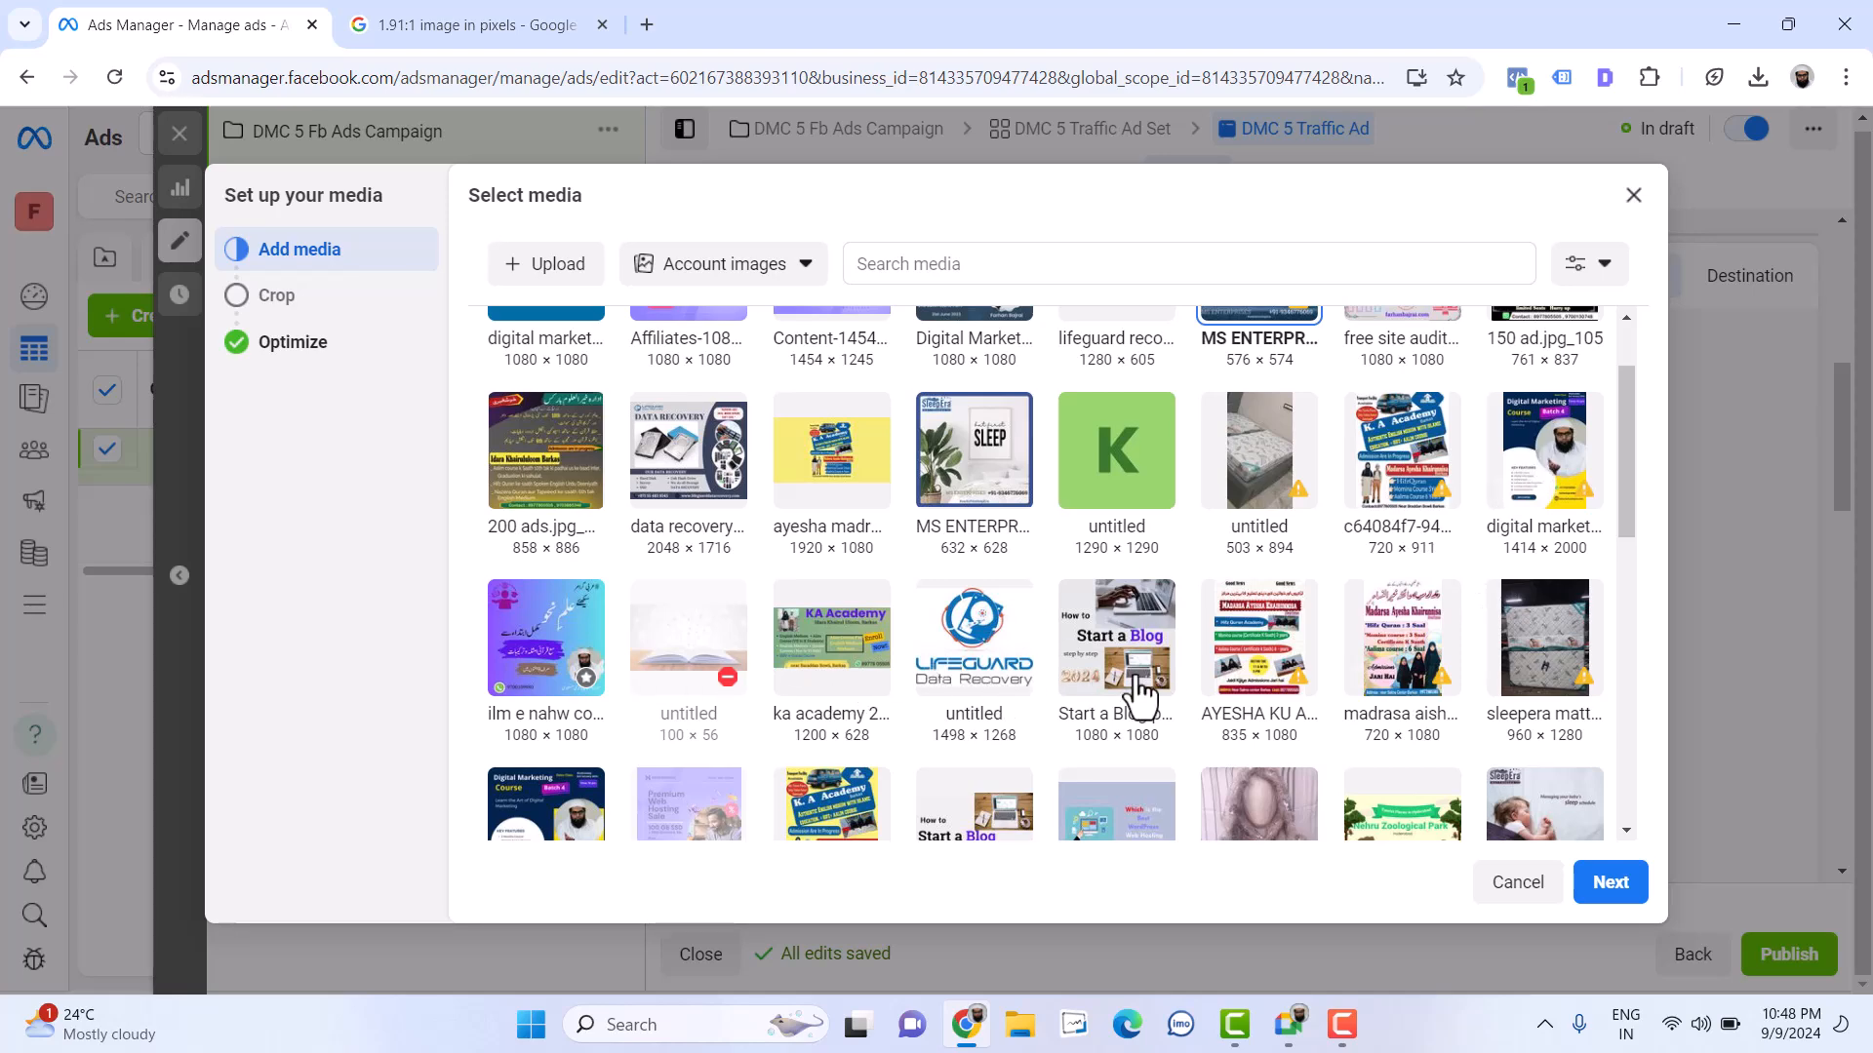
pyautogui.scroll(-3, 859, 605)
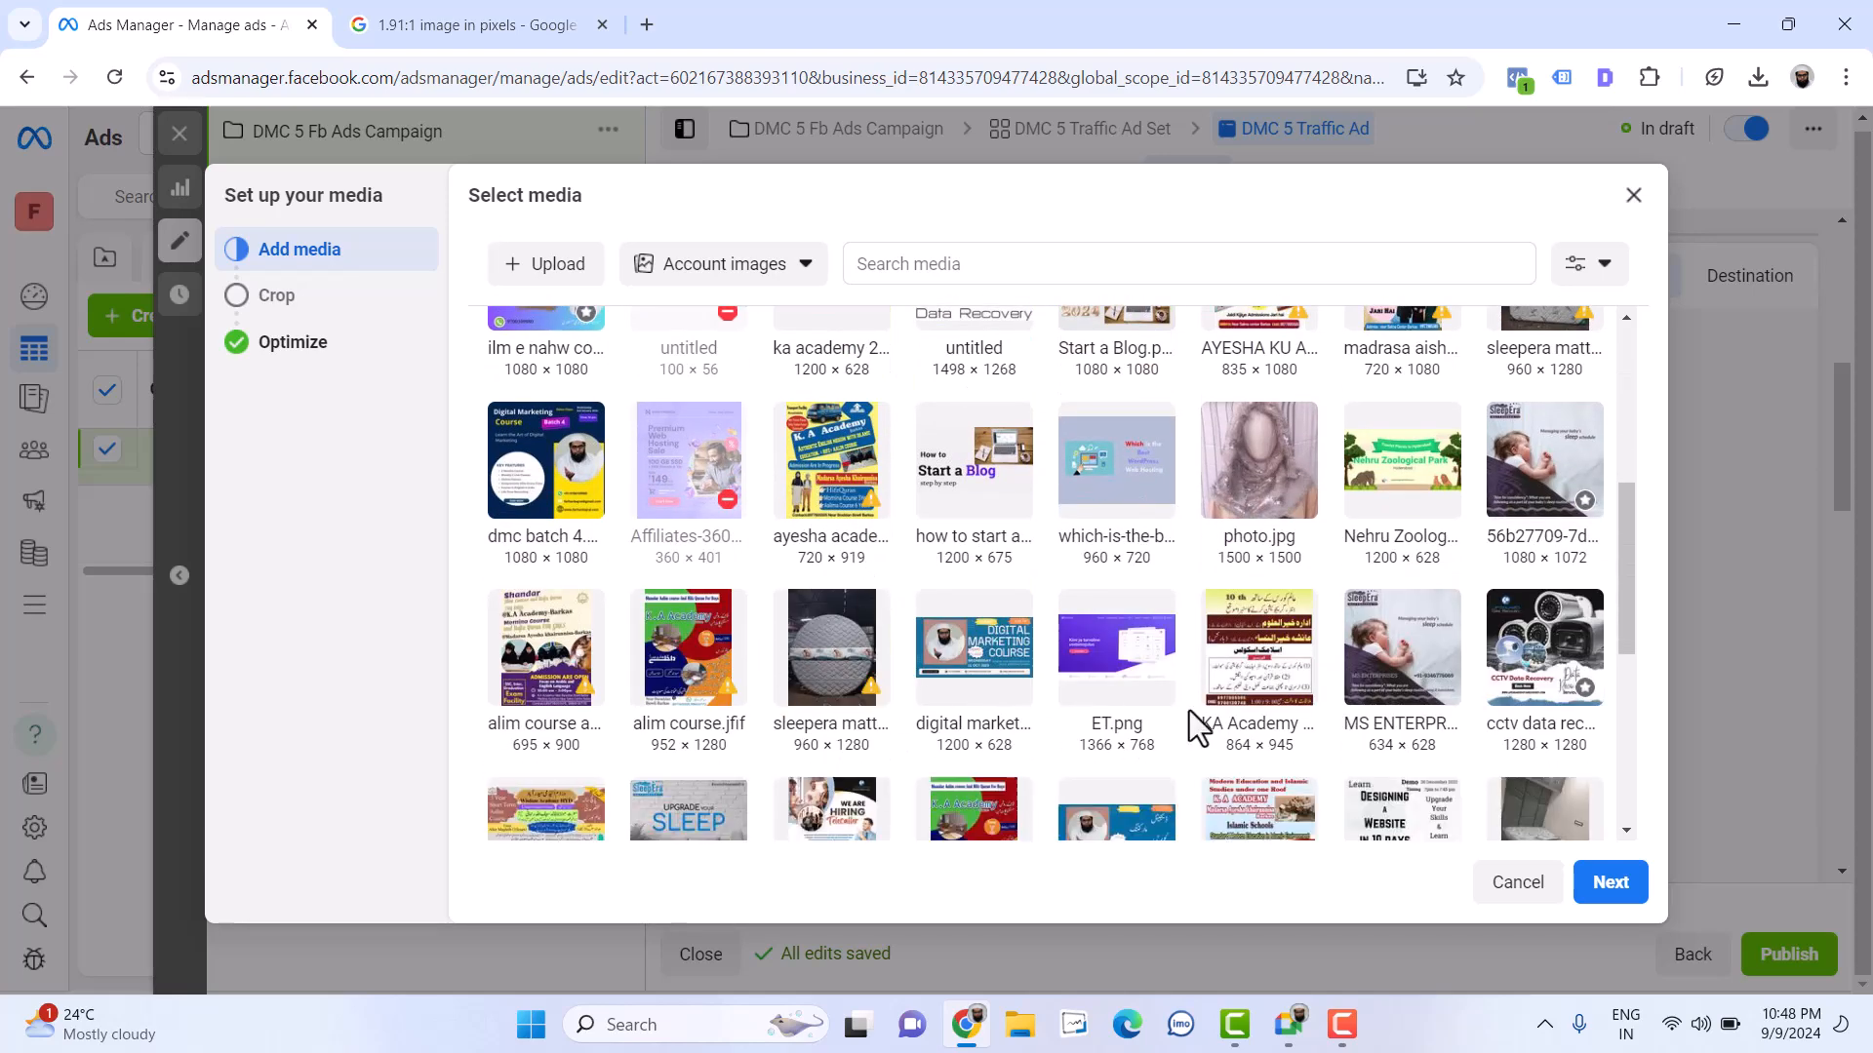
pyautogui.scroll(-1, 1122, 724)
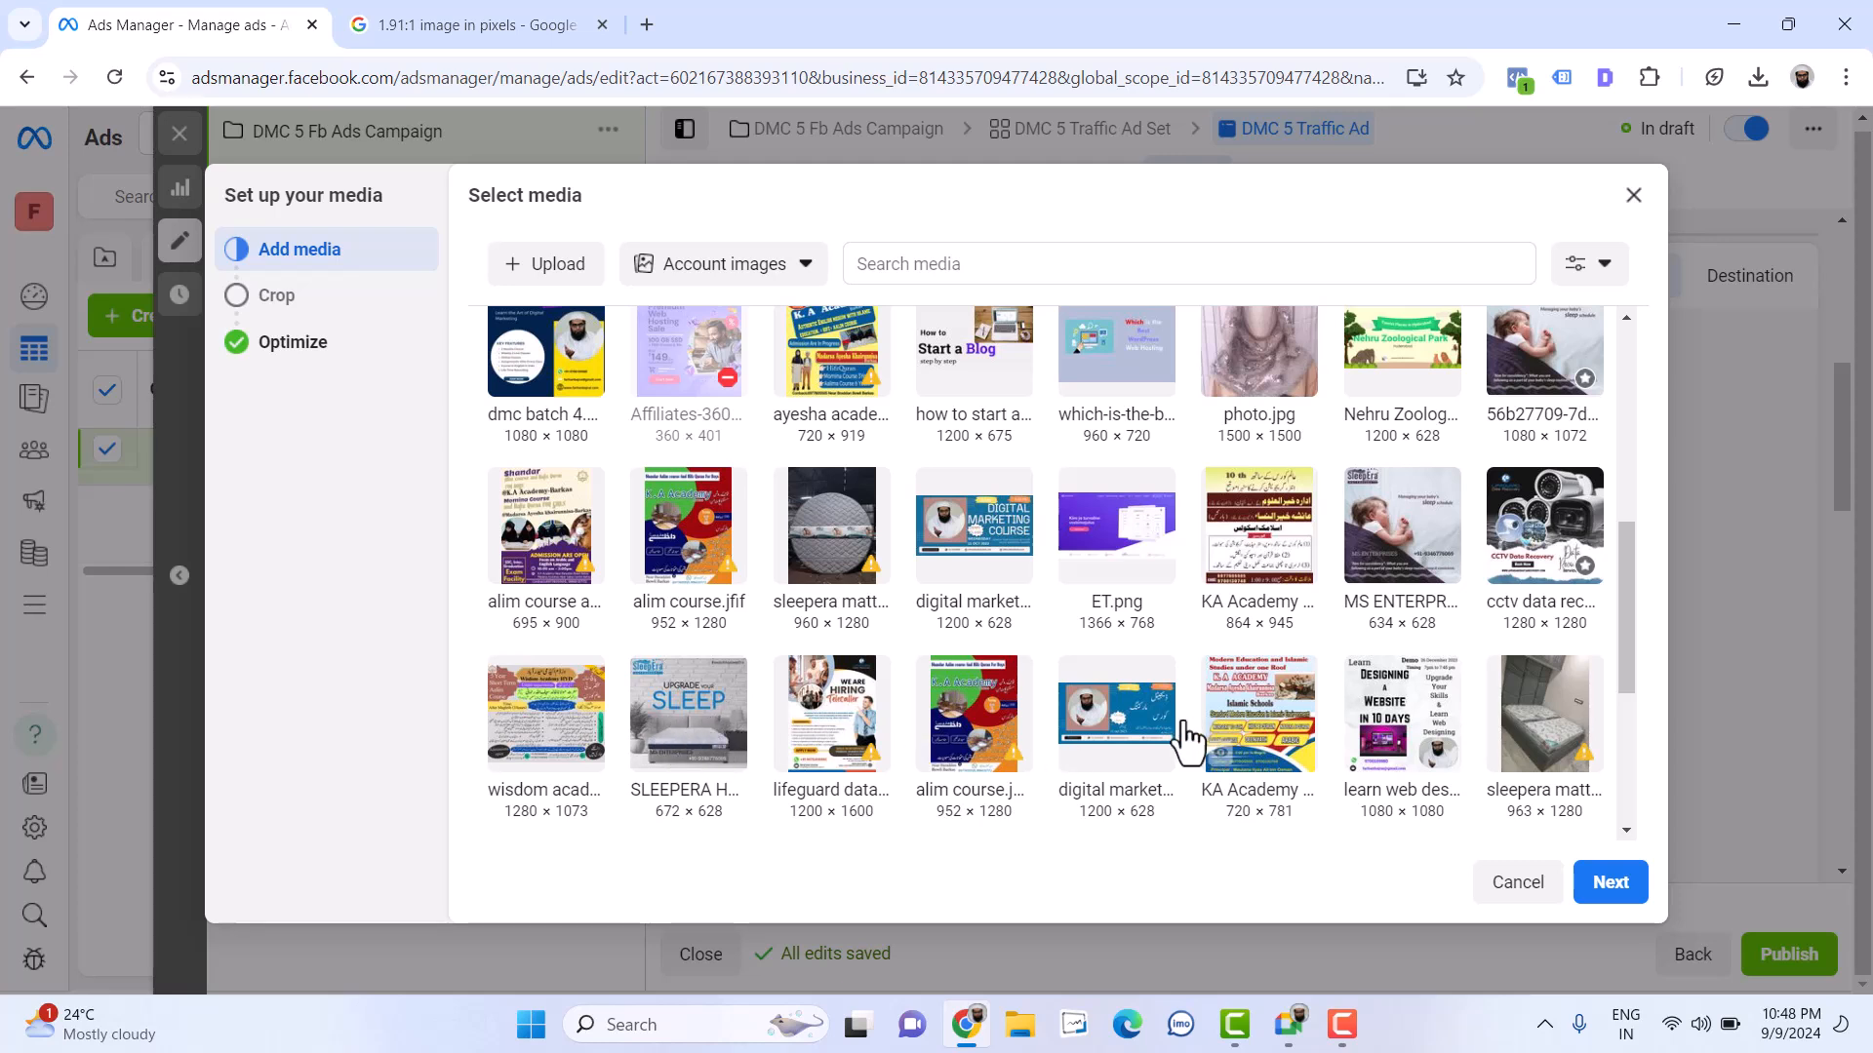
pyautogui.click(1405, 723)
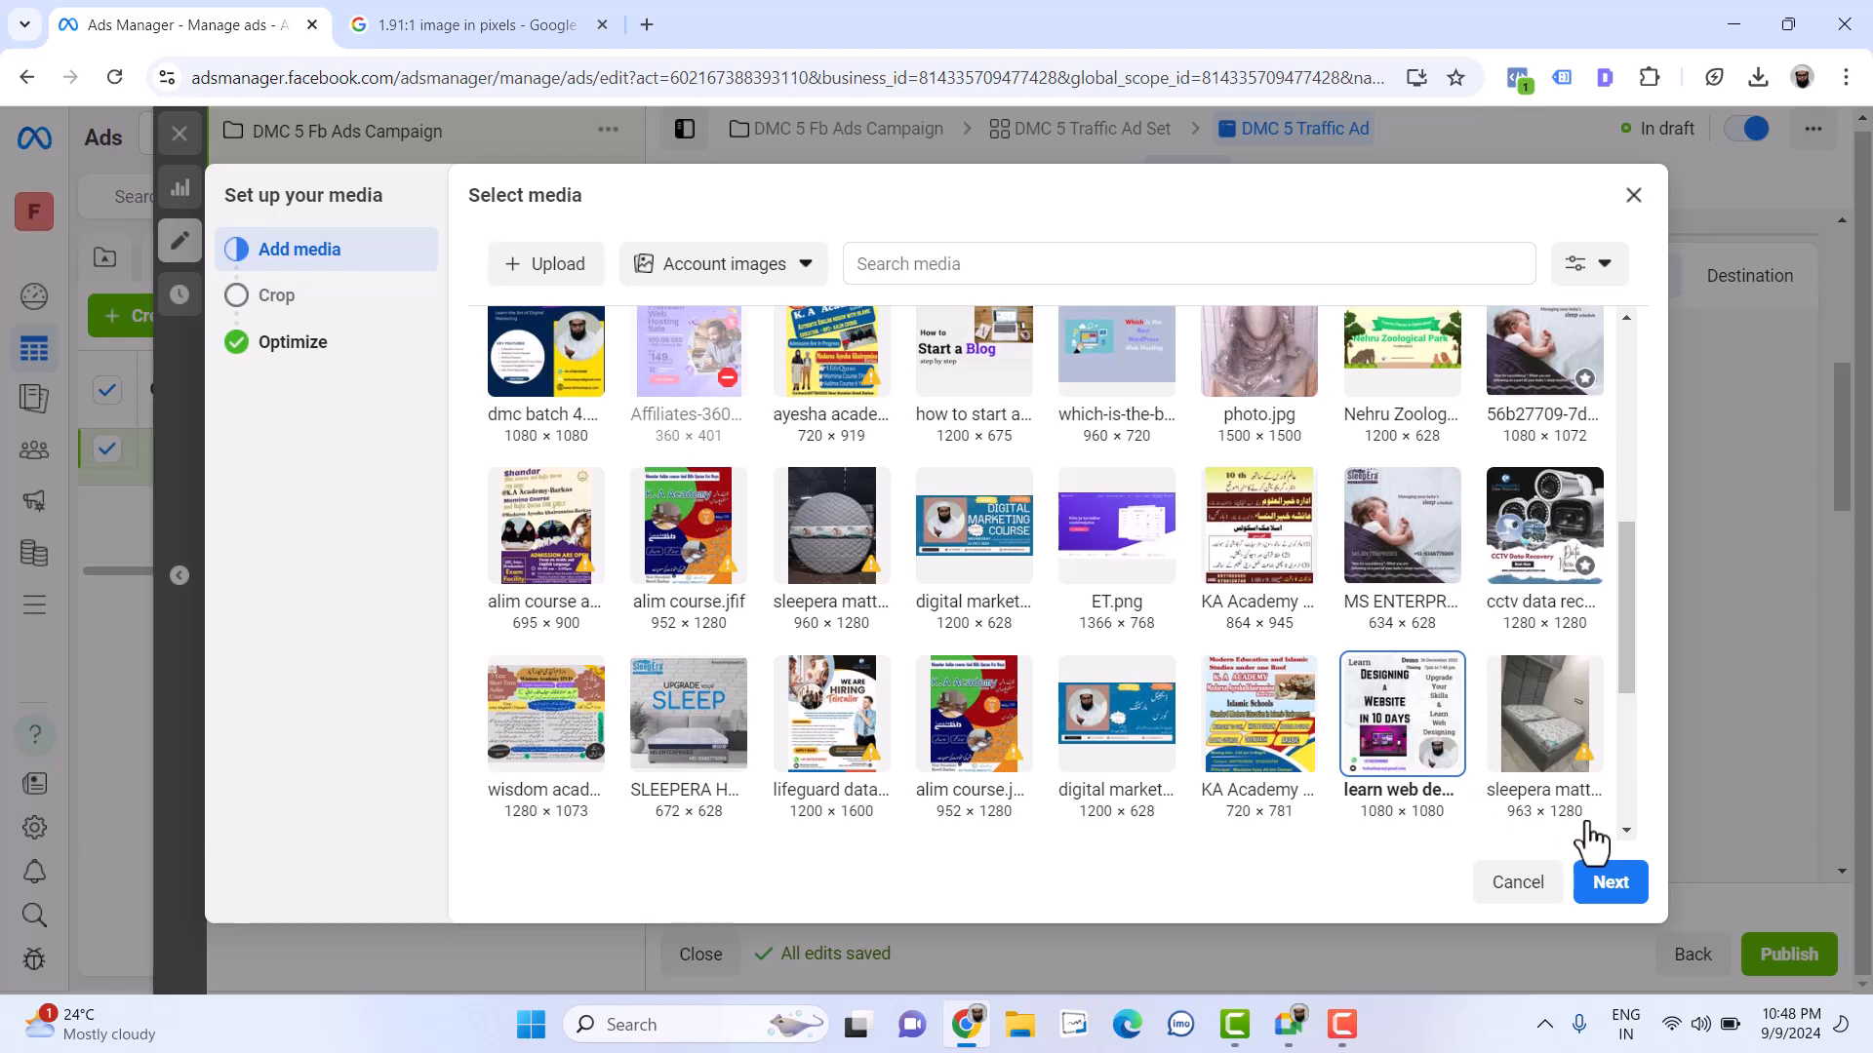
pyautogui.click(1622, 888)
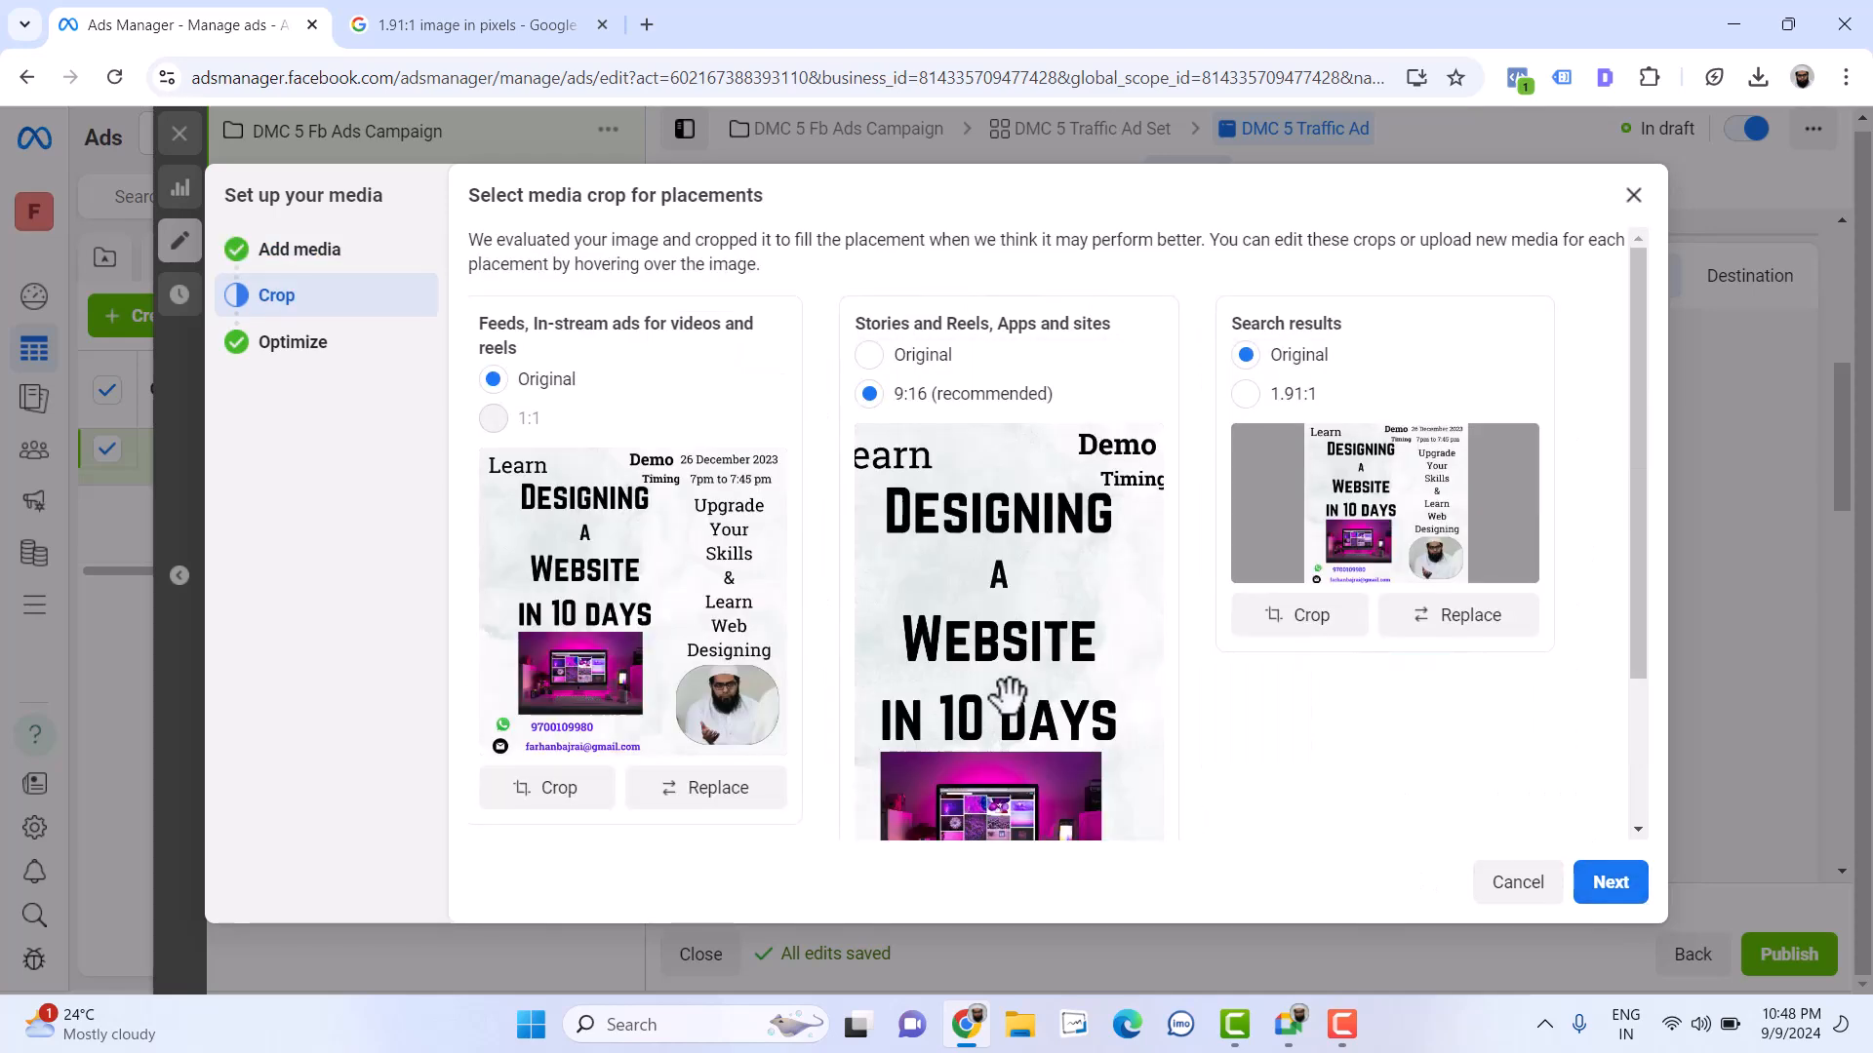
# Shift the 9:16 Stories and Reels crop sideways so the whole word "Learn" fits in the frame, then accept the placement crops
pyautogui.moveTo(988, 671); pyautogui.dragTo(1011, 667)
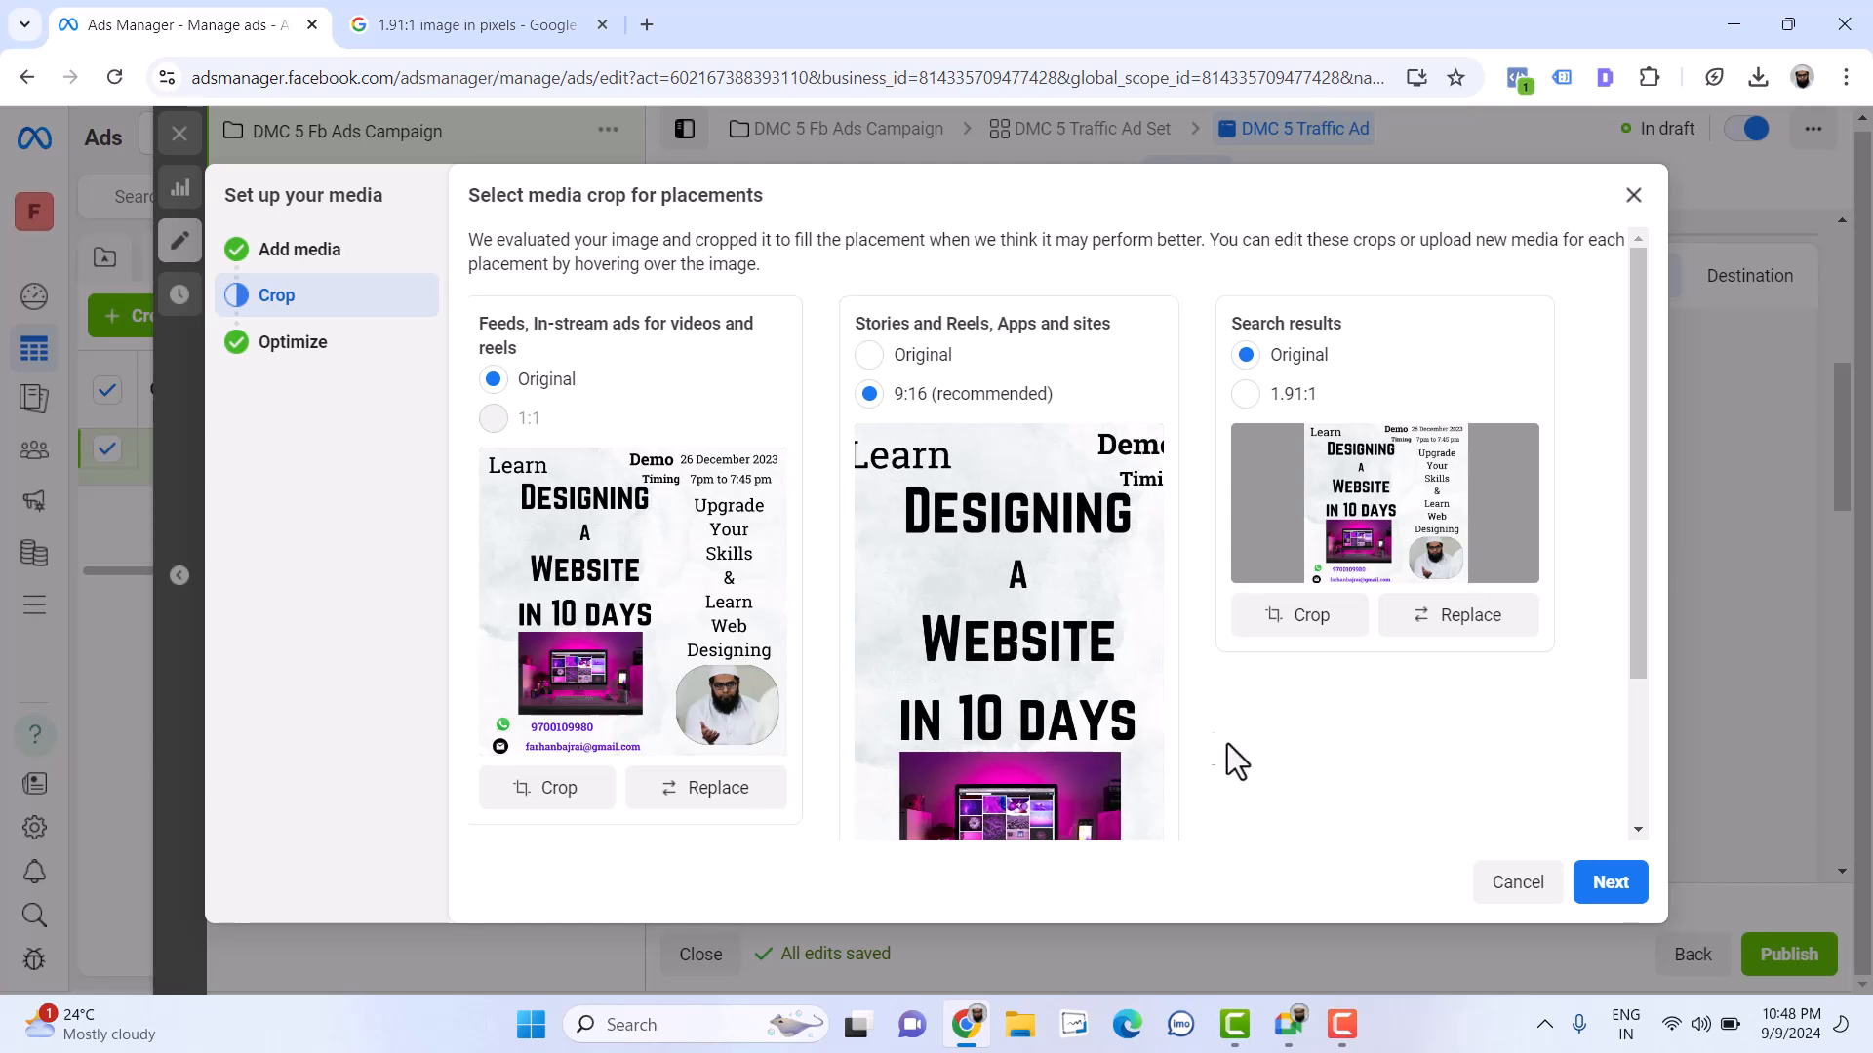
pyautogui.scroll(-2, 1285, 815)
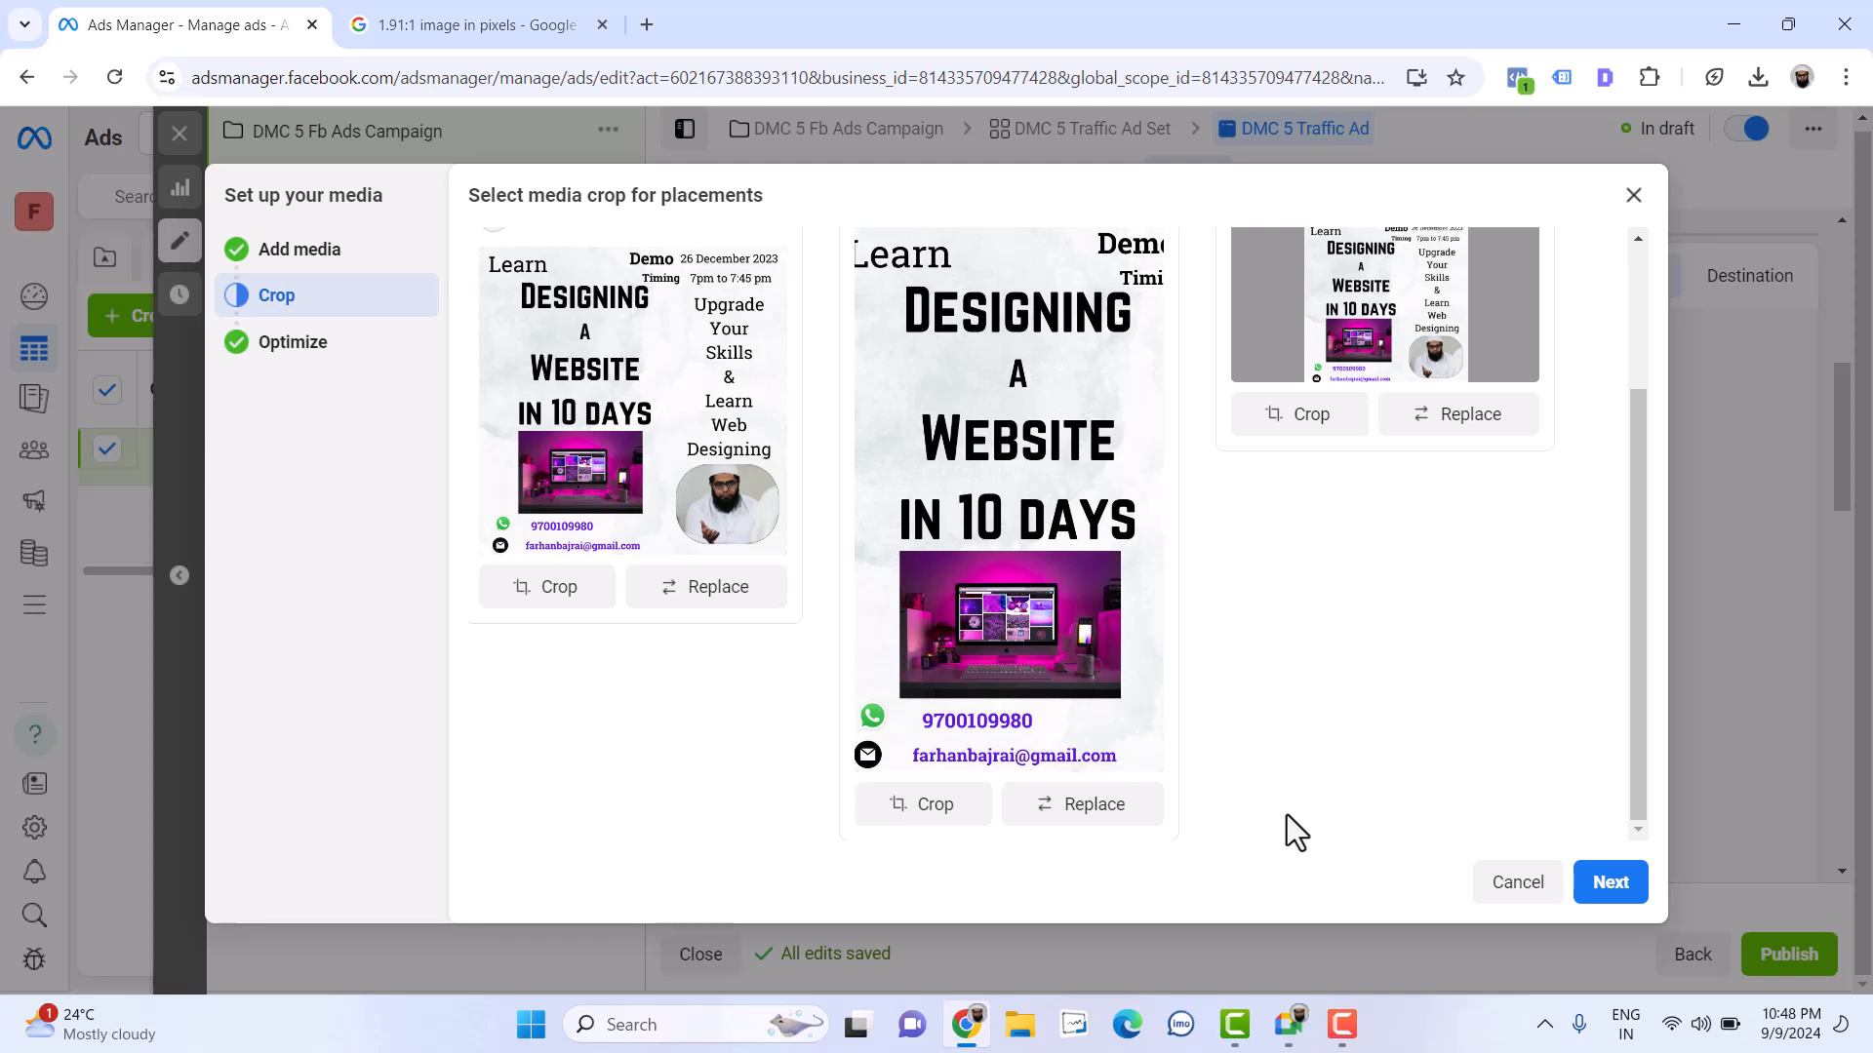
pyautogui.scroll(2, 1286, 816)
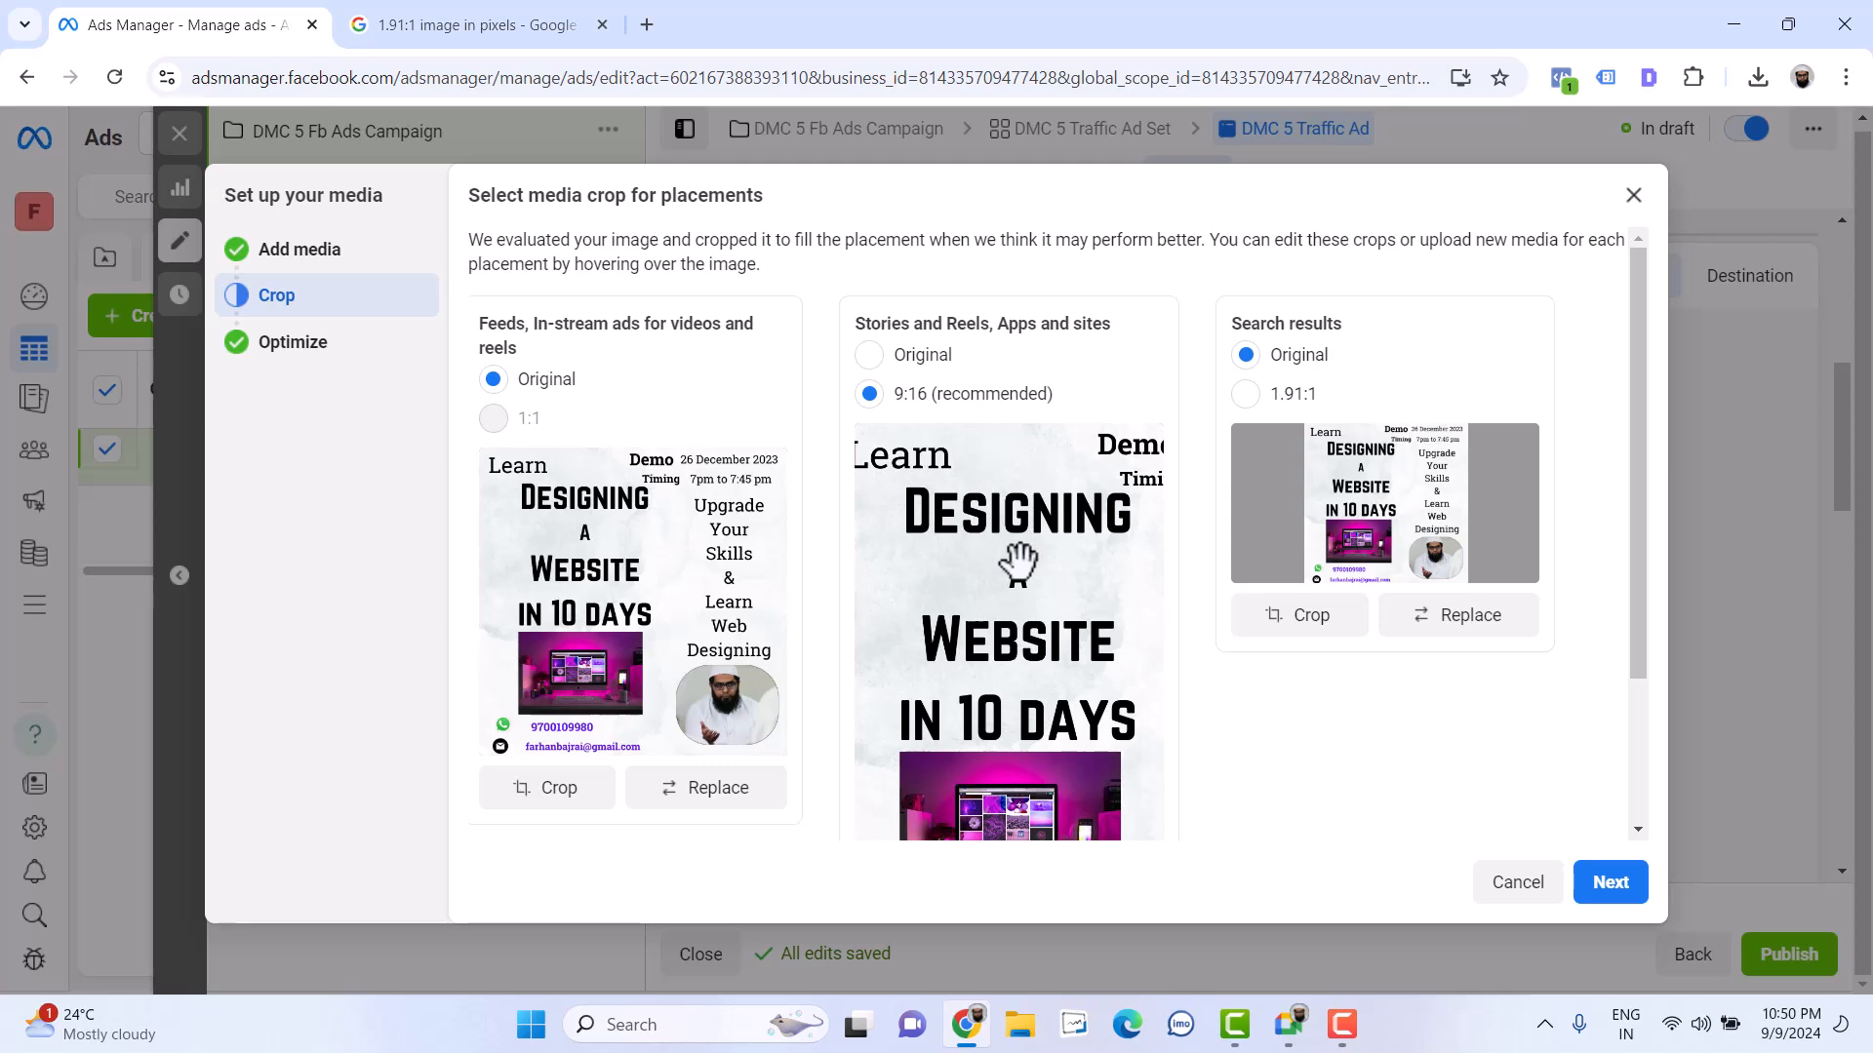
pyautogui.scroll(-2, 1015, 814)
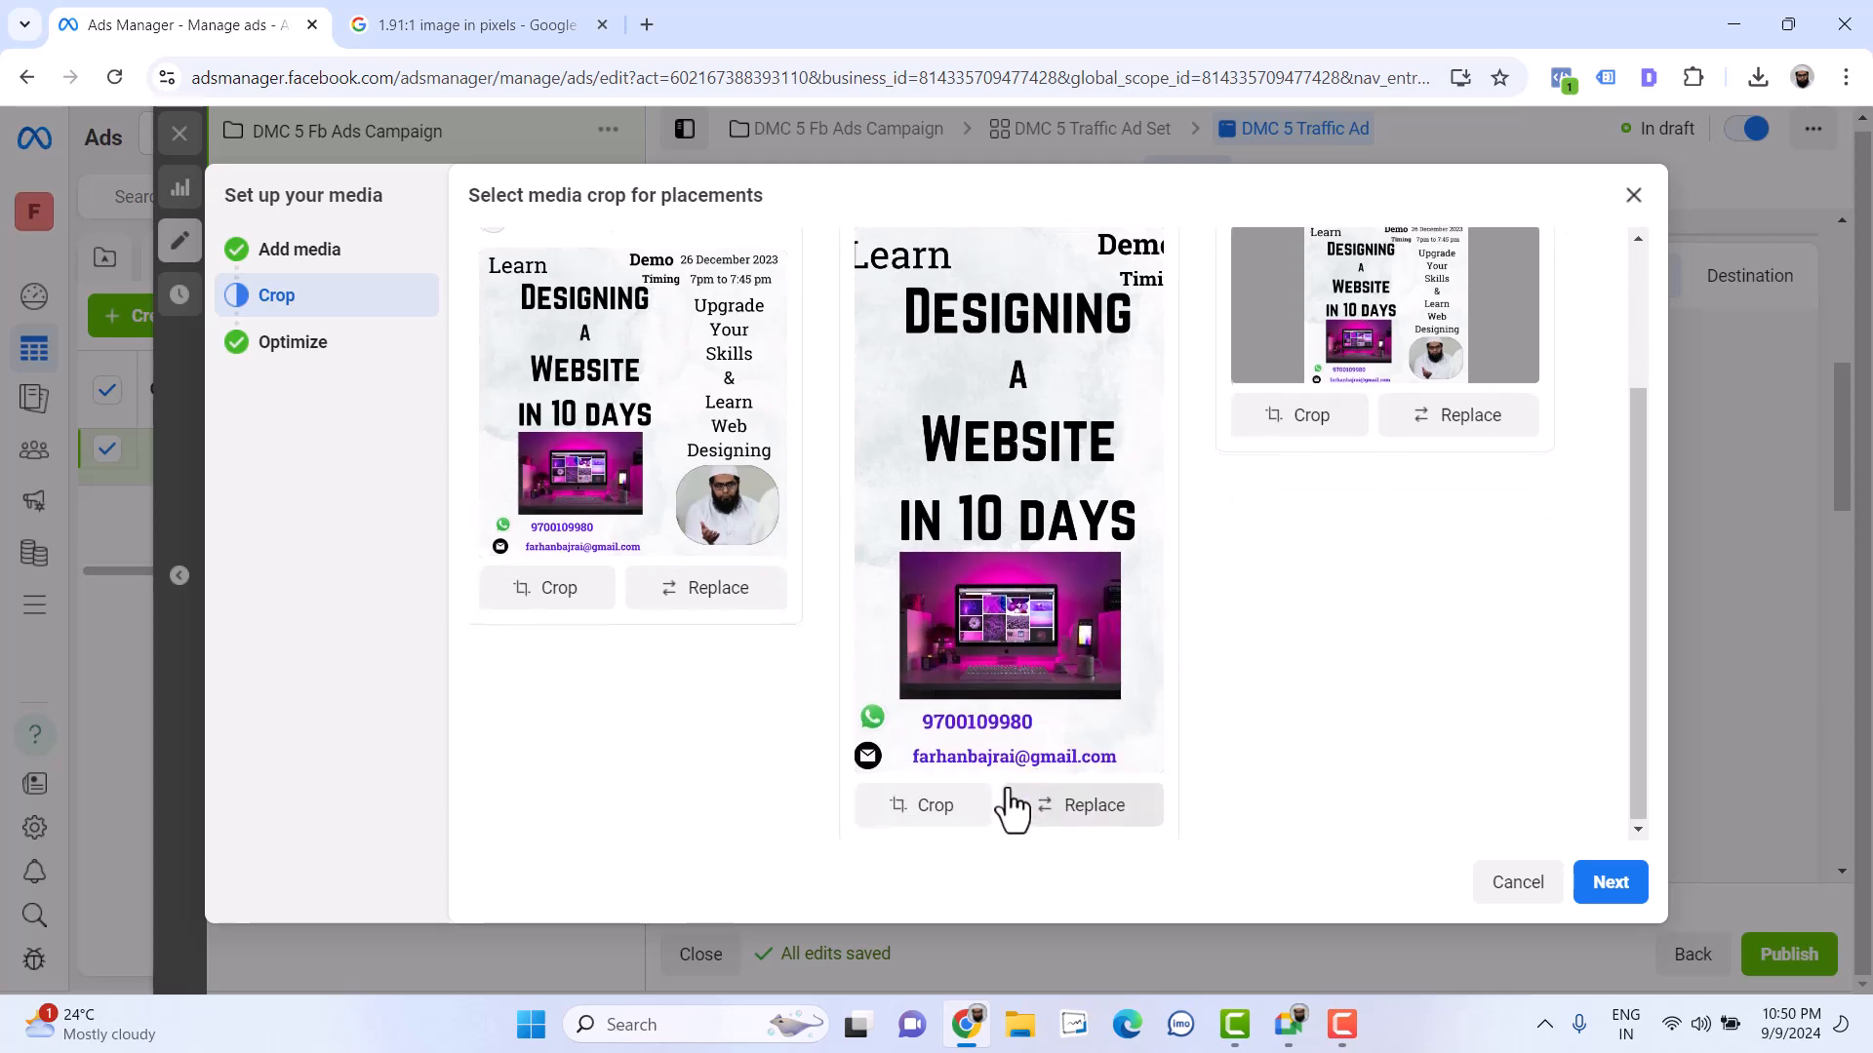
pyautogui.moveTo(1067, 518)
pyautogui.mouseDown()
pyautogui.moveTo(1044, 522)
pyautogui.moveTo(1079, 523)
pyautogui.mouseUp()
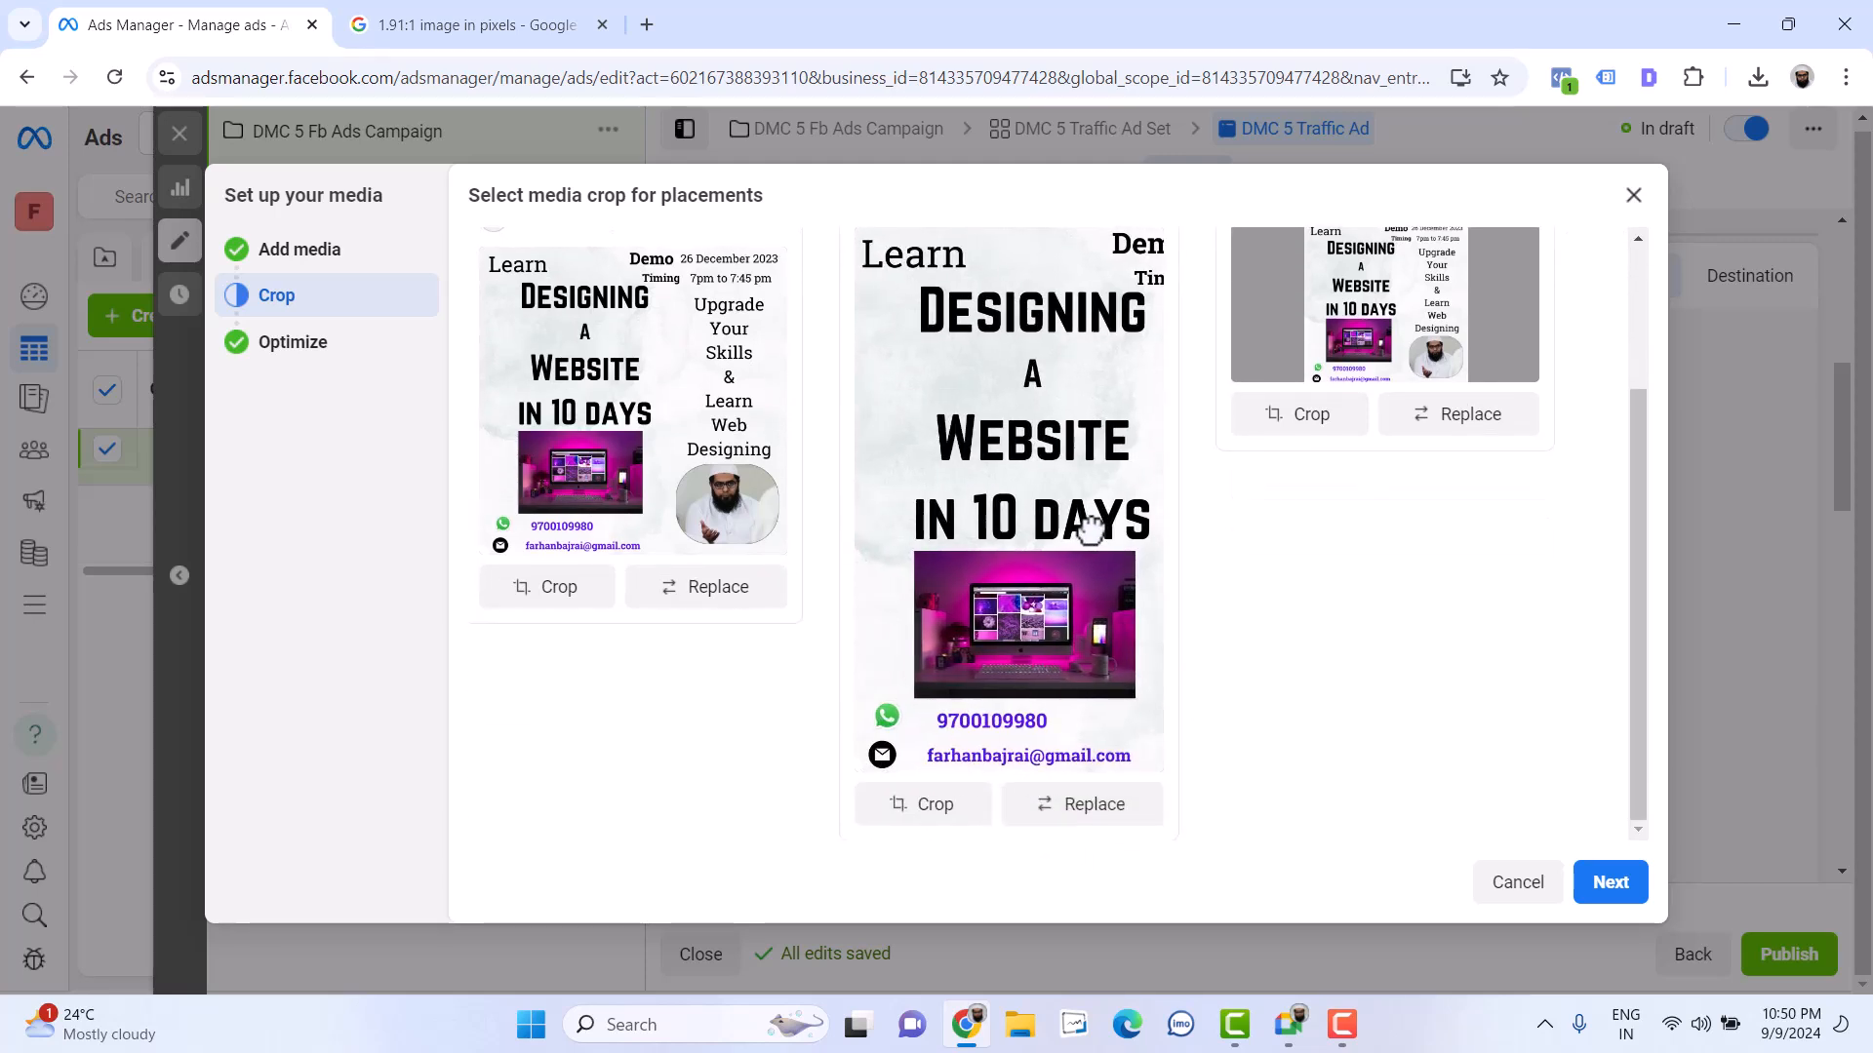
pyautogui.click(1592, 870)
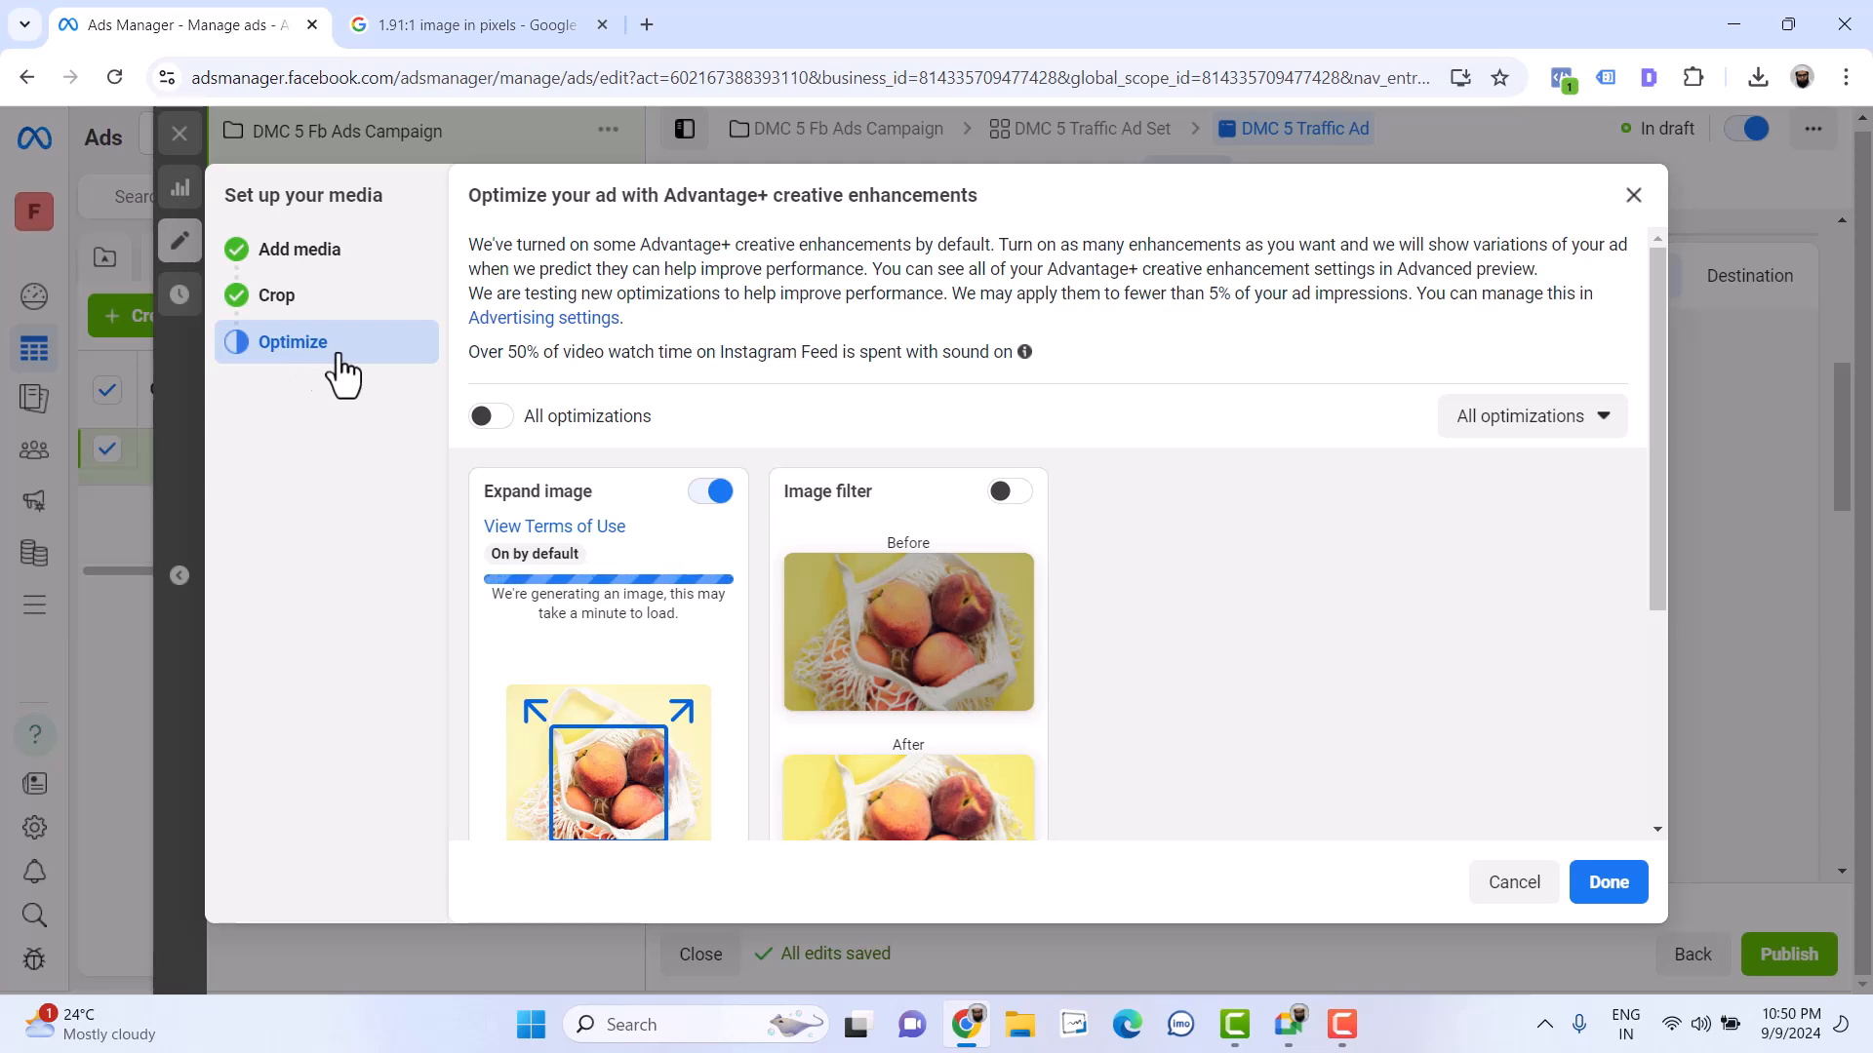
# Turn on all Advantage+ creative optimizations for the image and finish the media setup
pyautogui.click(505, 427)
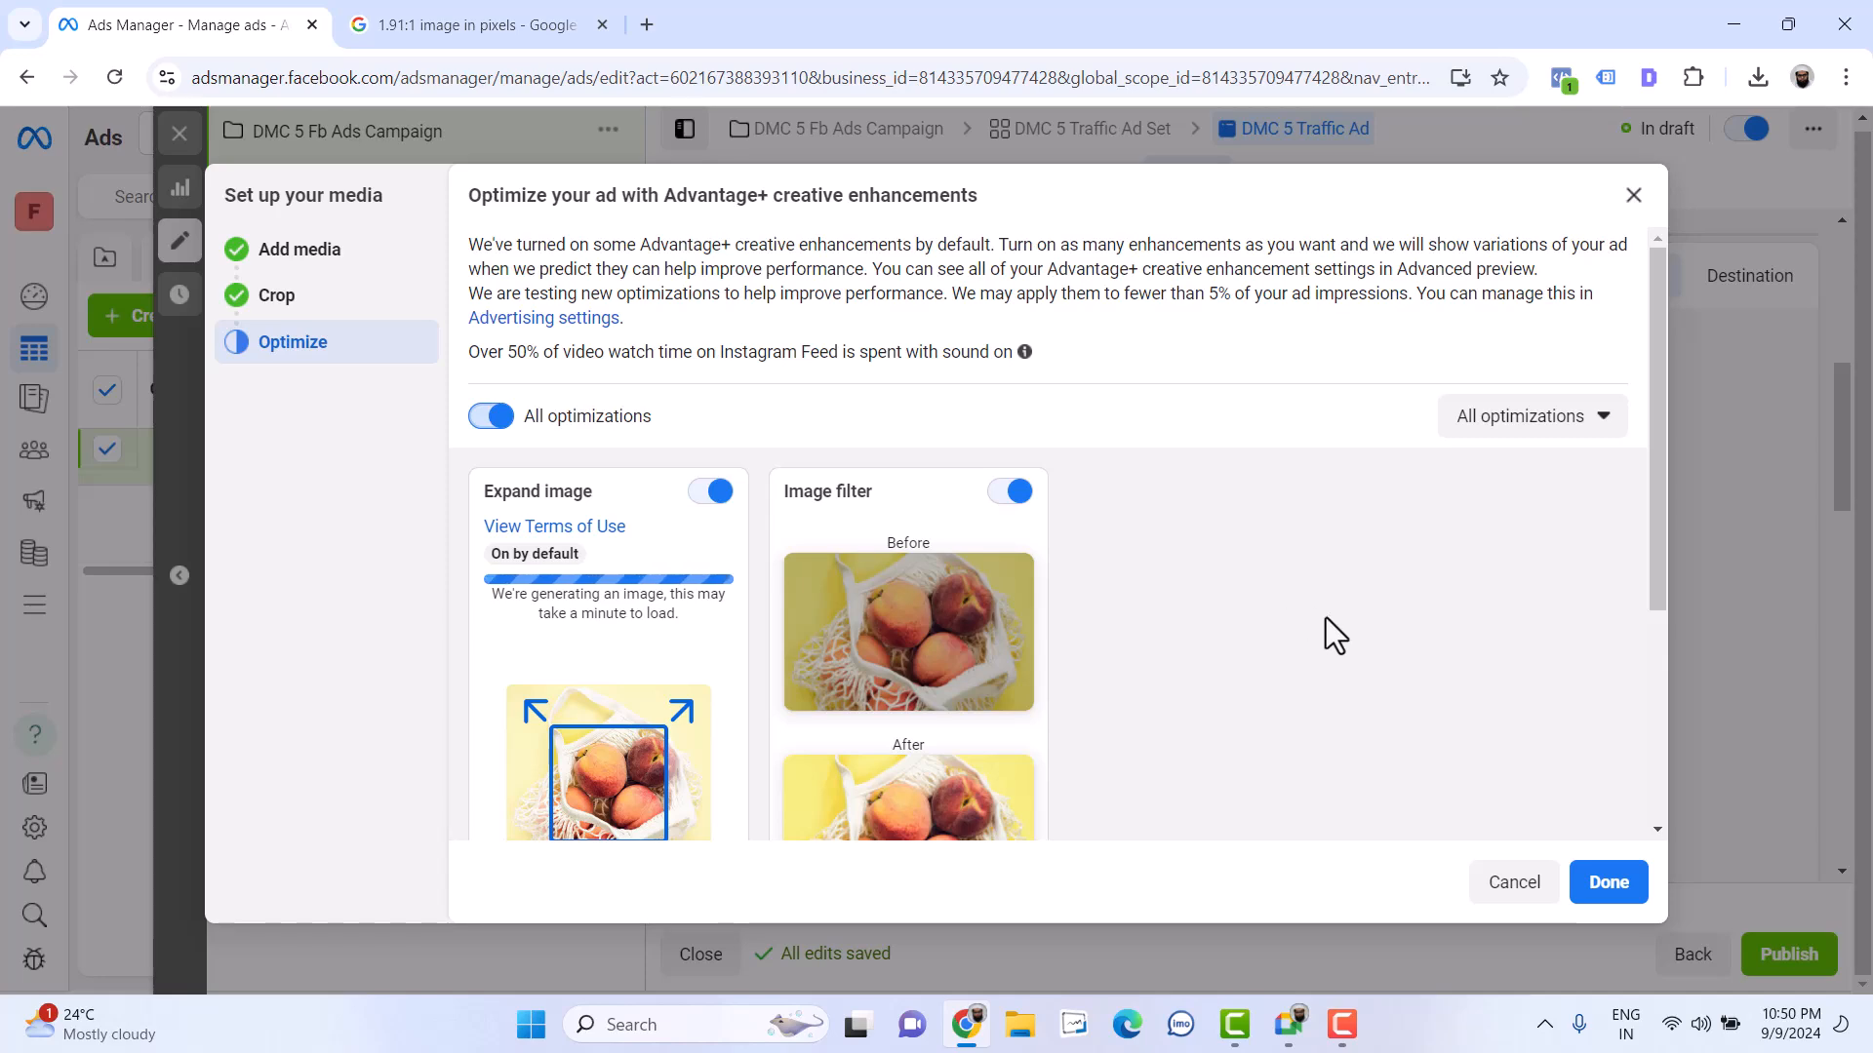
pyautogui.scroll(-4, 1326, 617)
pyautogui.scroll(4, 1325, 617)
pyautogui.scroll(-4, 1325, 617)
pyautogui.scroll(4, 1326, 617)
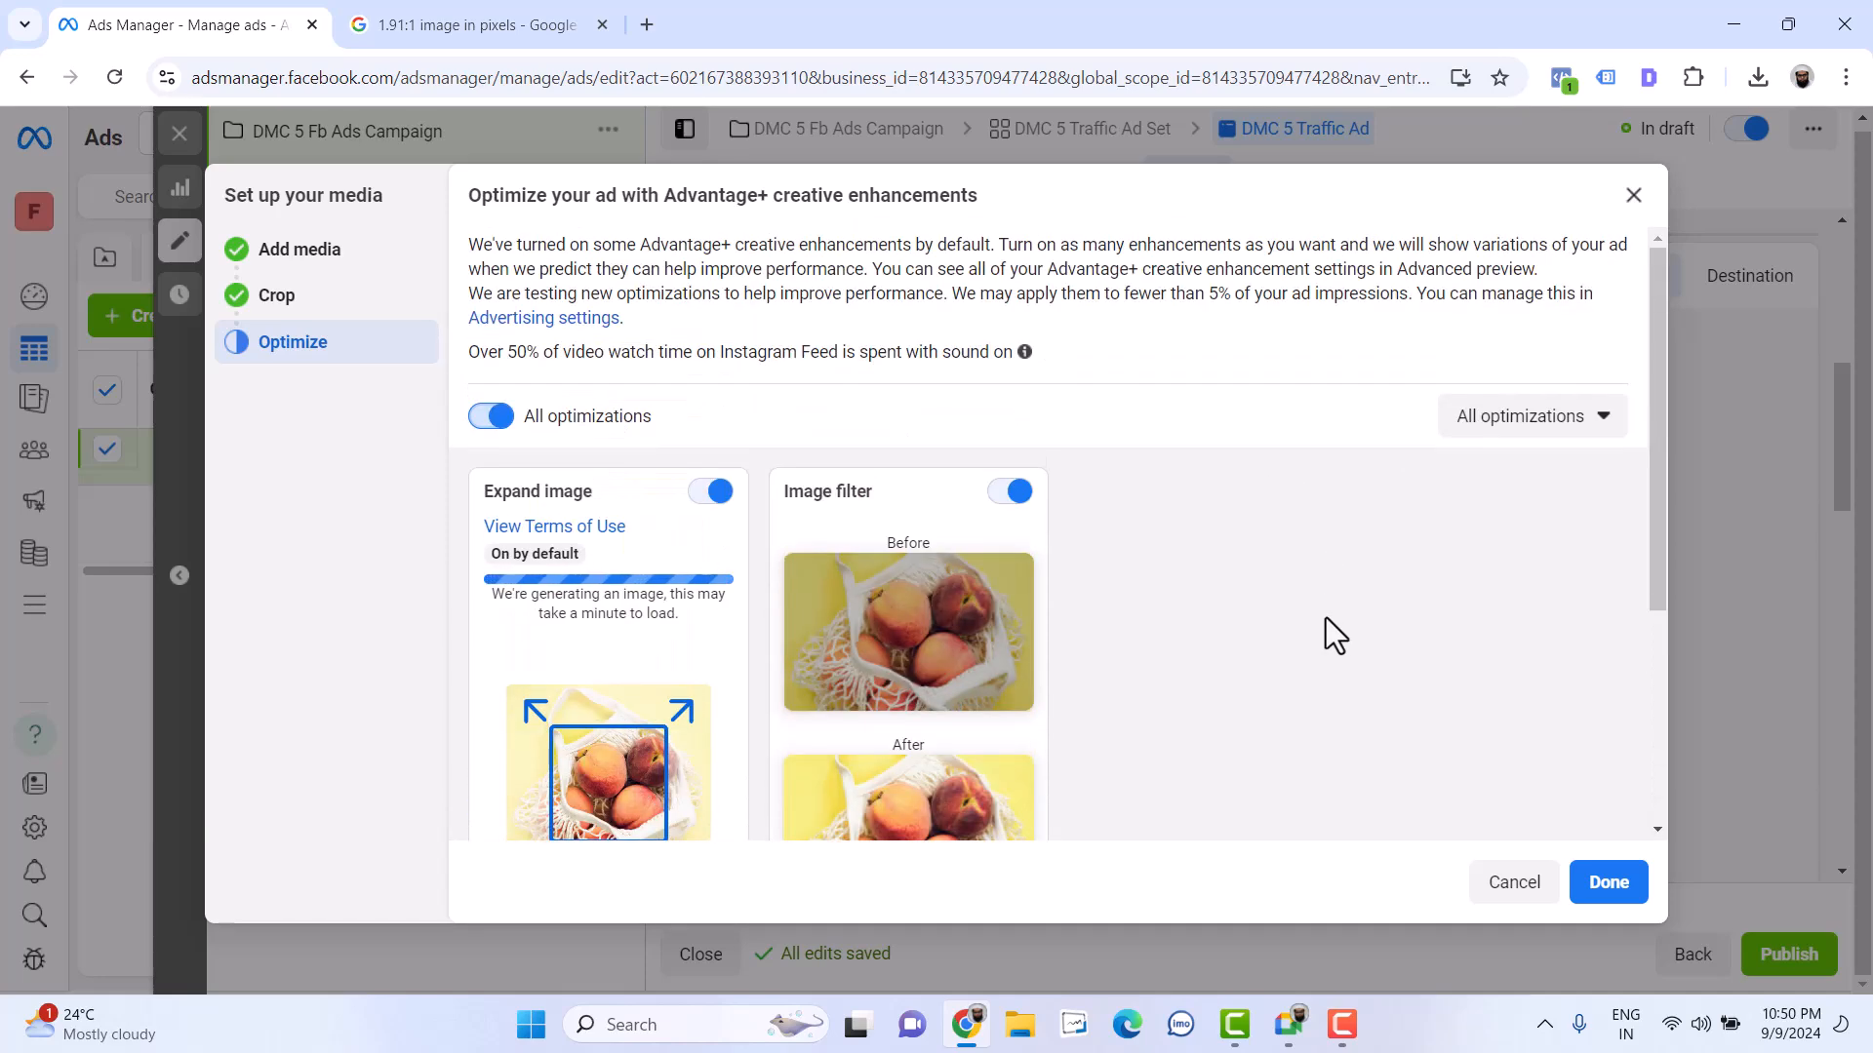
pyautogui.click(1611, 891)
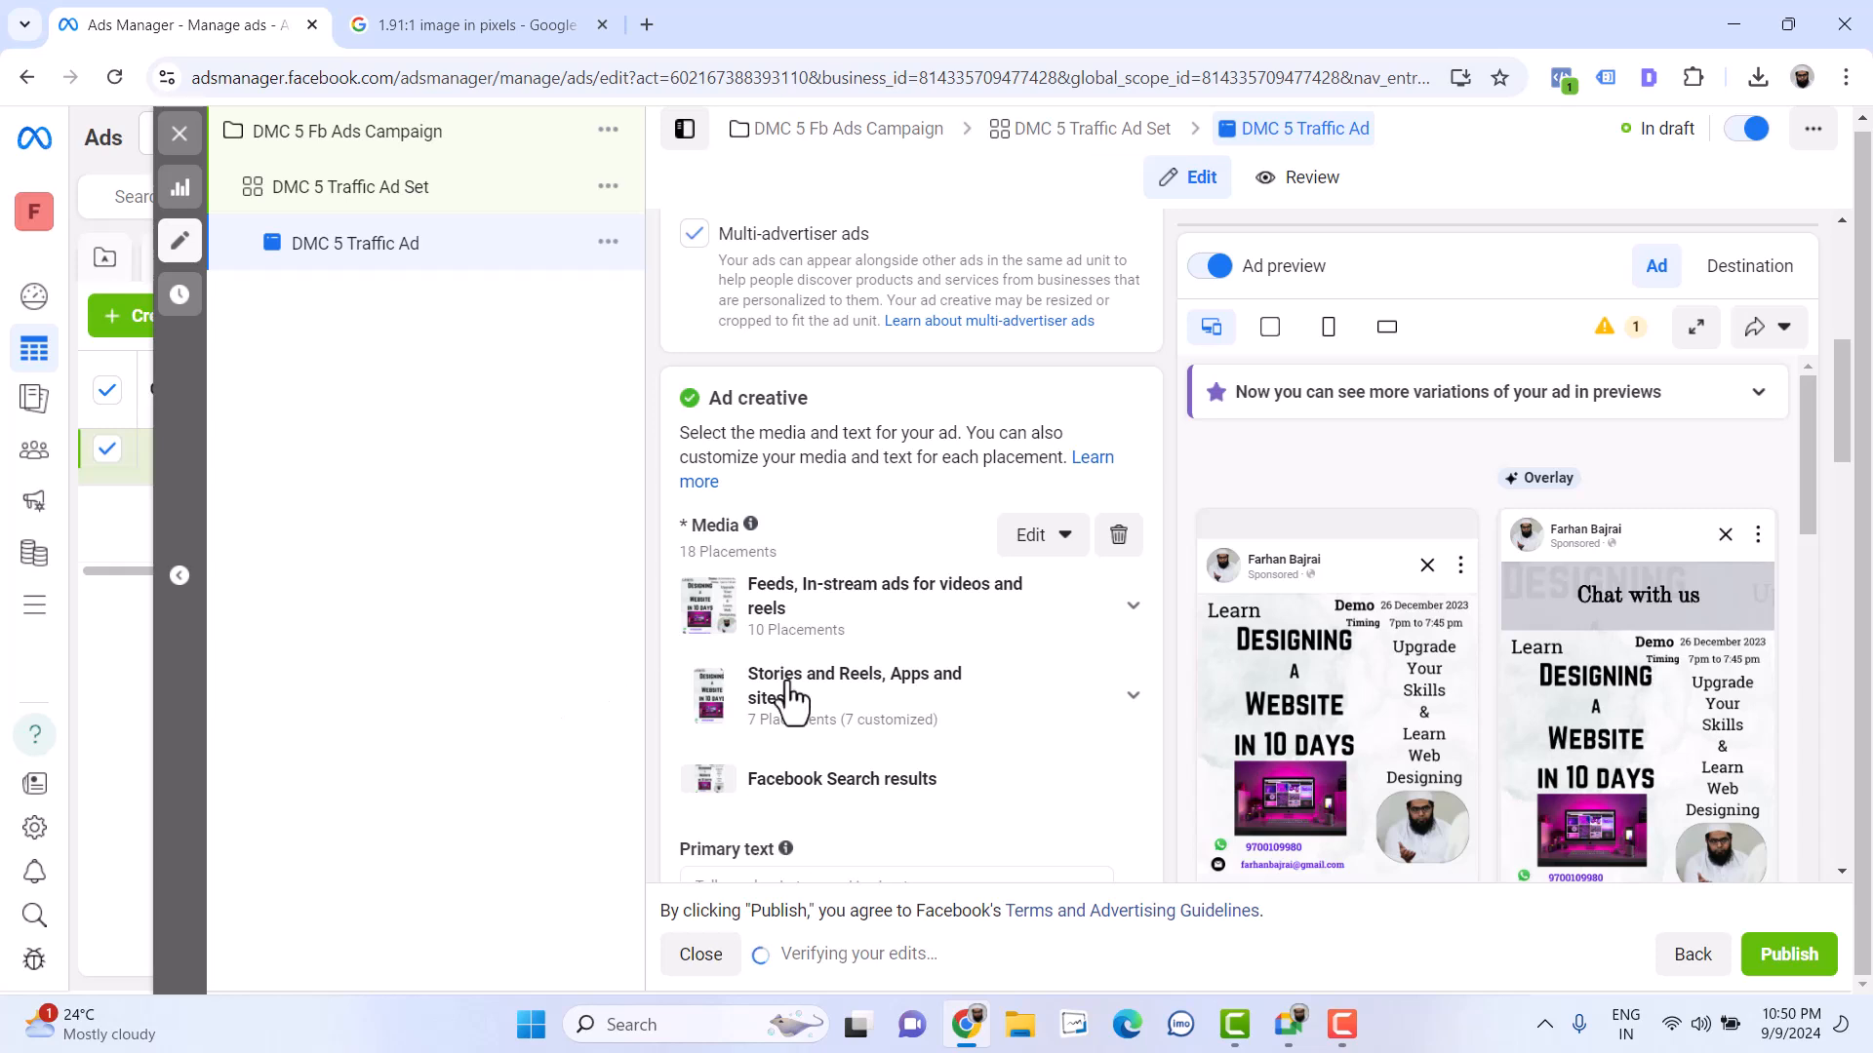
# Review how the new image appears in the Facebook feed, Instagram feed and Instagram Stories ad previews
pyautogui.scroll(-3, 1400, 722)
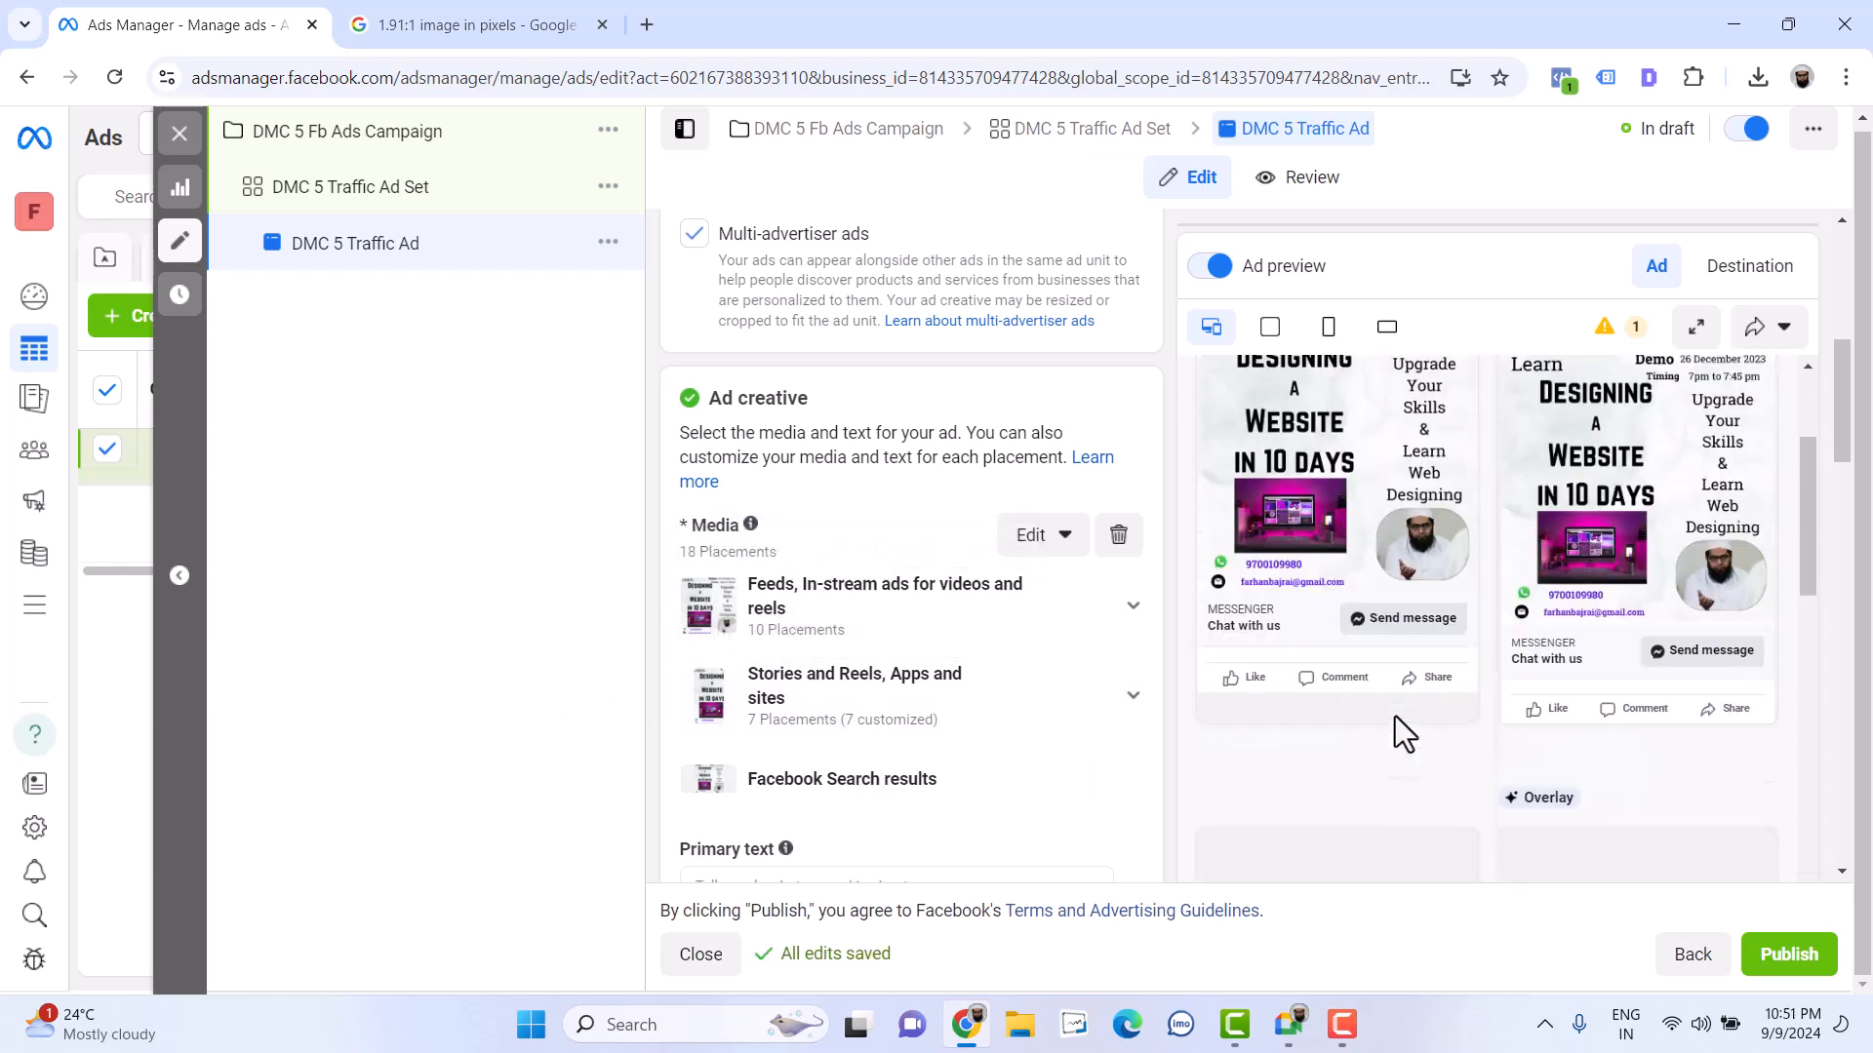
pyautogui.scroll(-1, 1395, 716)
pyautogui.scroll(-3, 1395, 716)
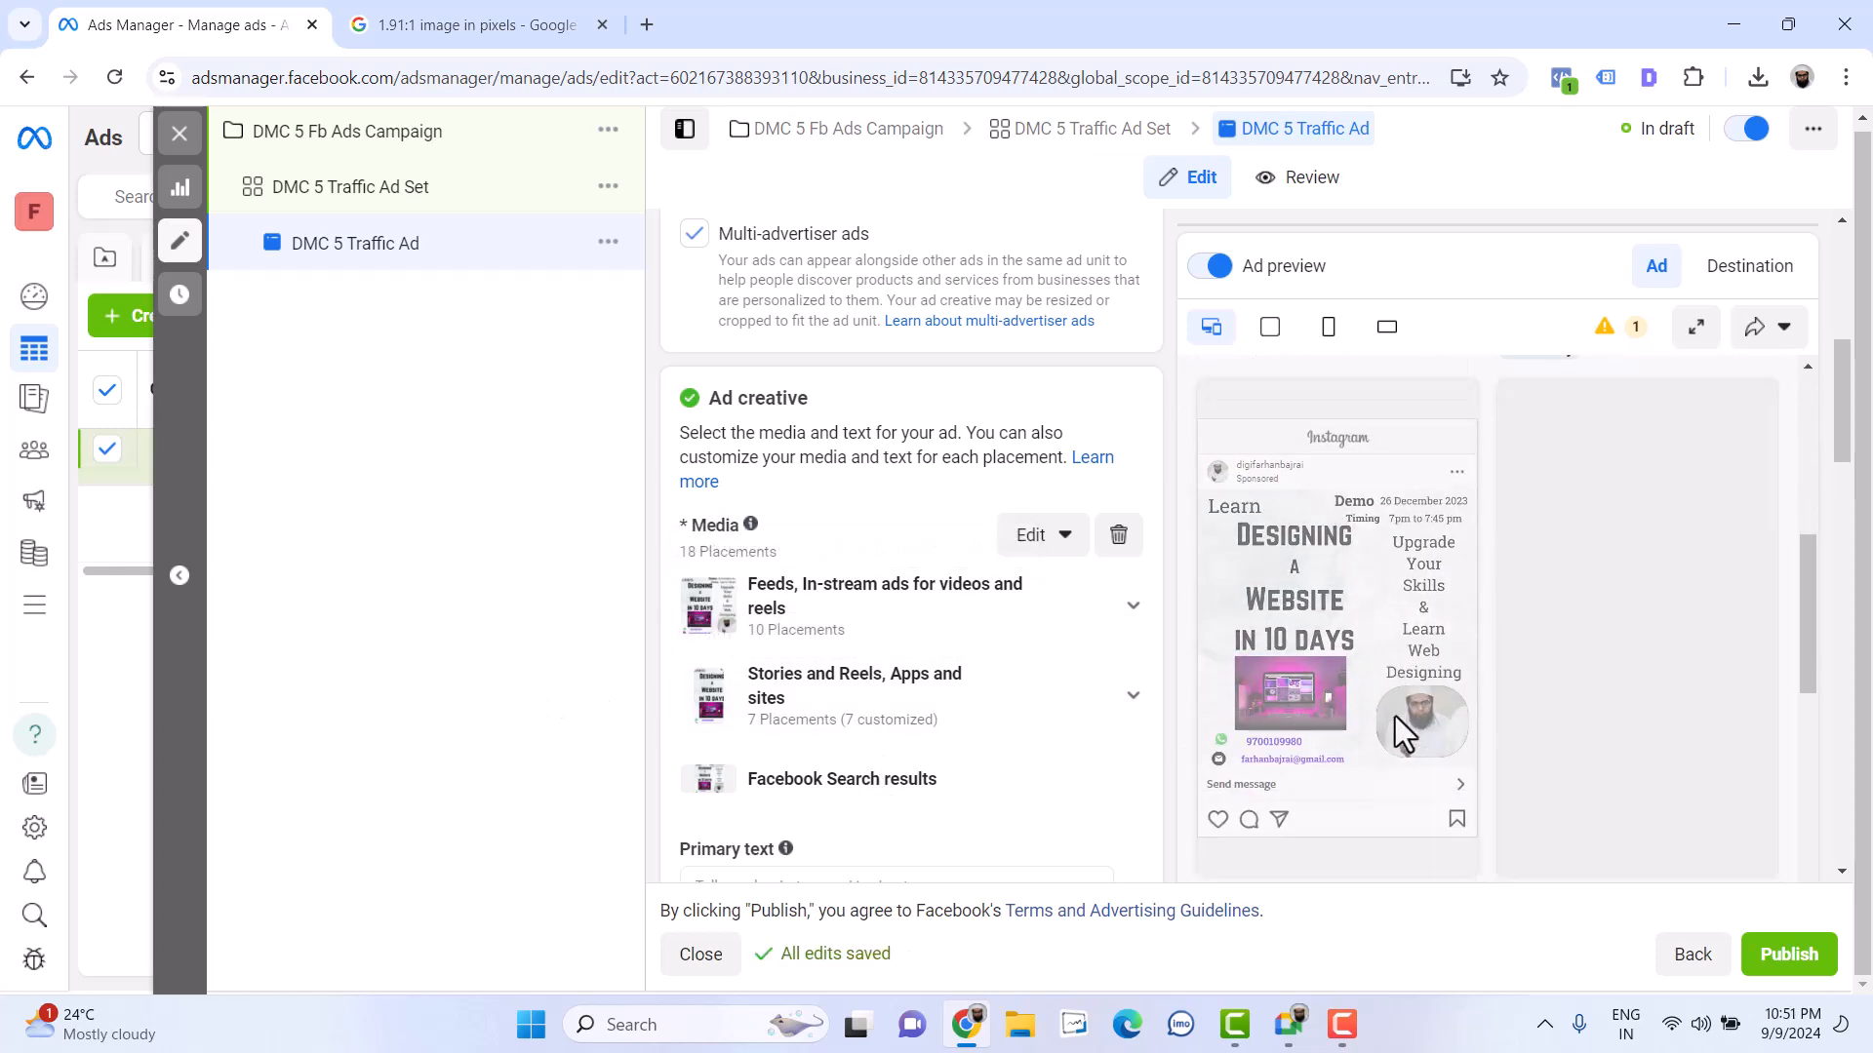
pyautogui.scroll(-1, 1396, 714)
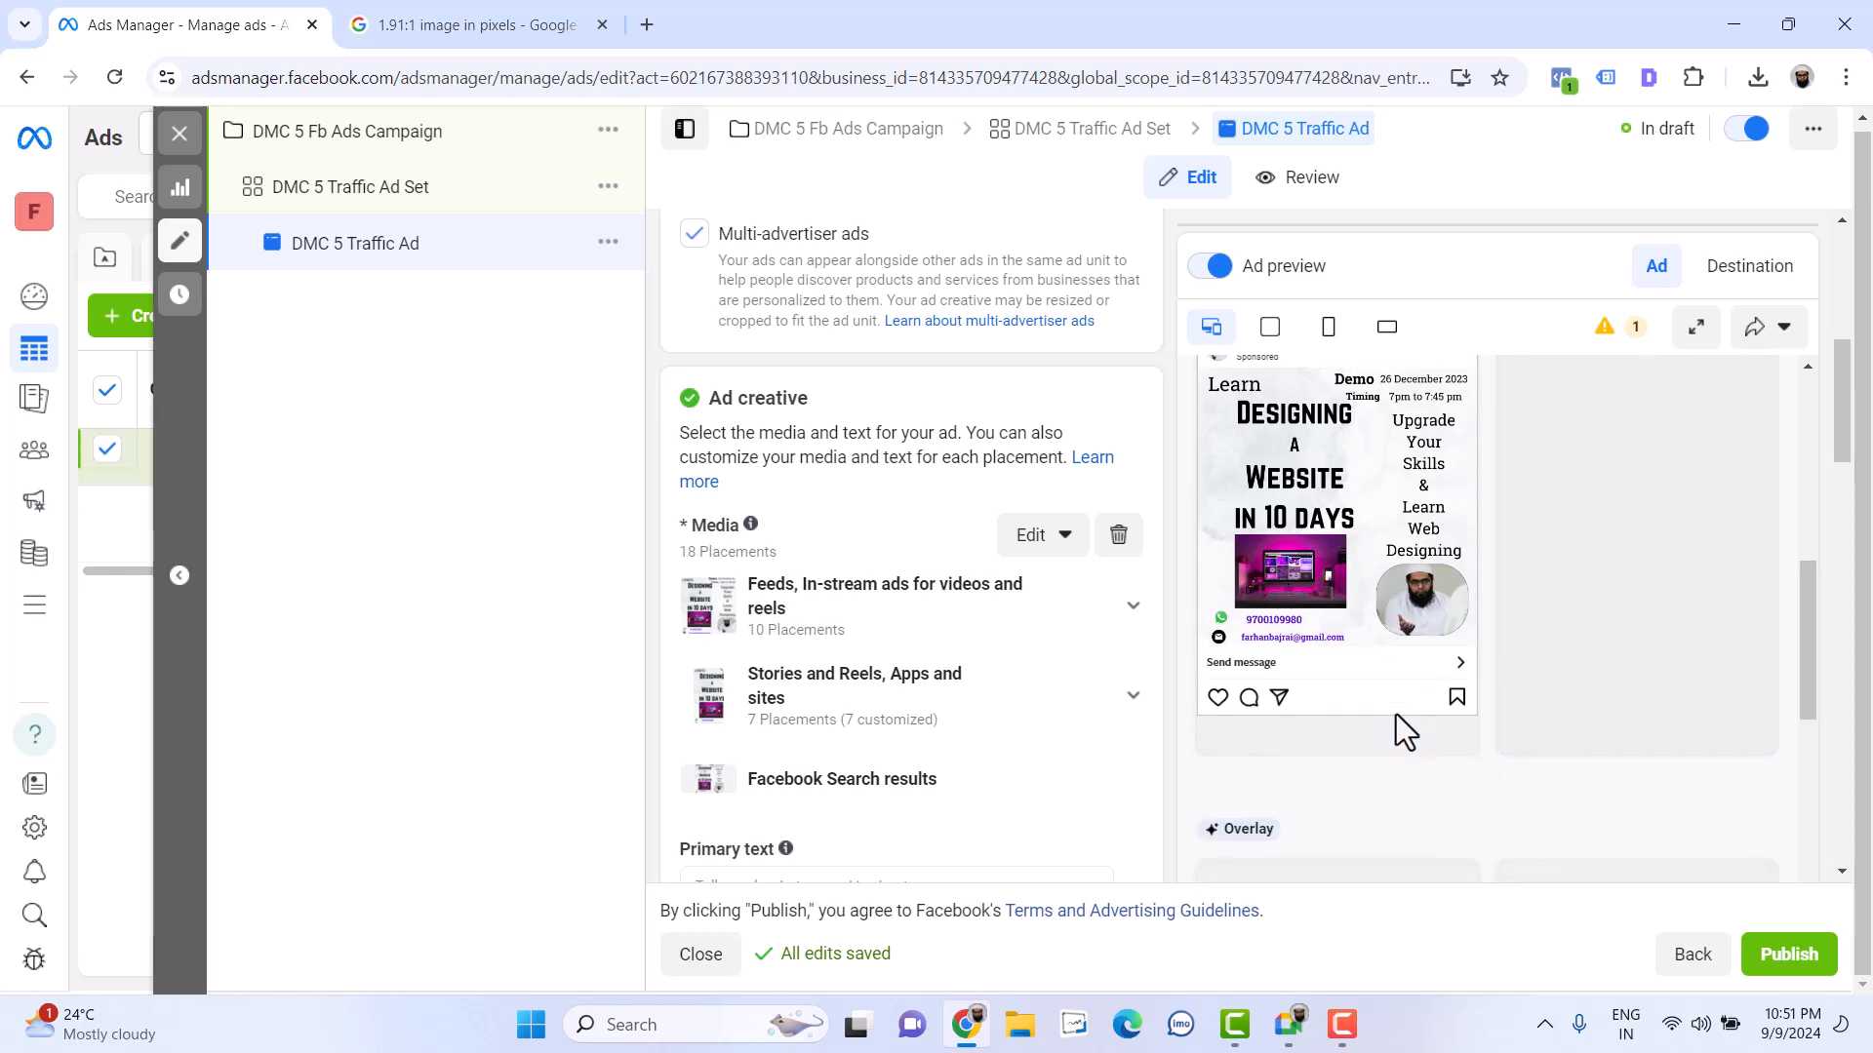
pyautogui.scroll(2, 1396, 714)
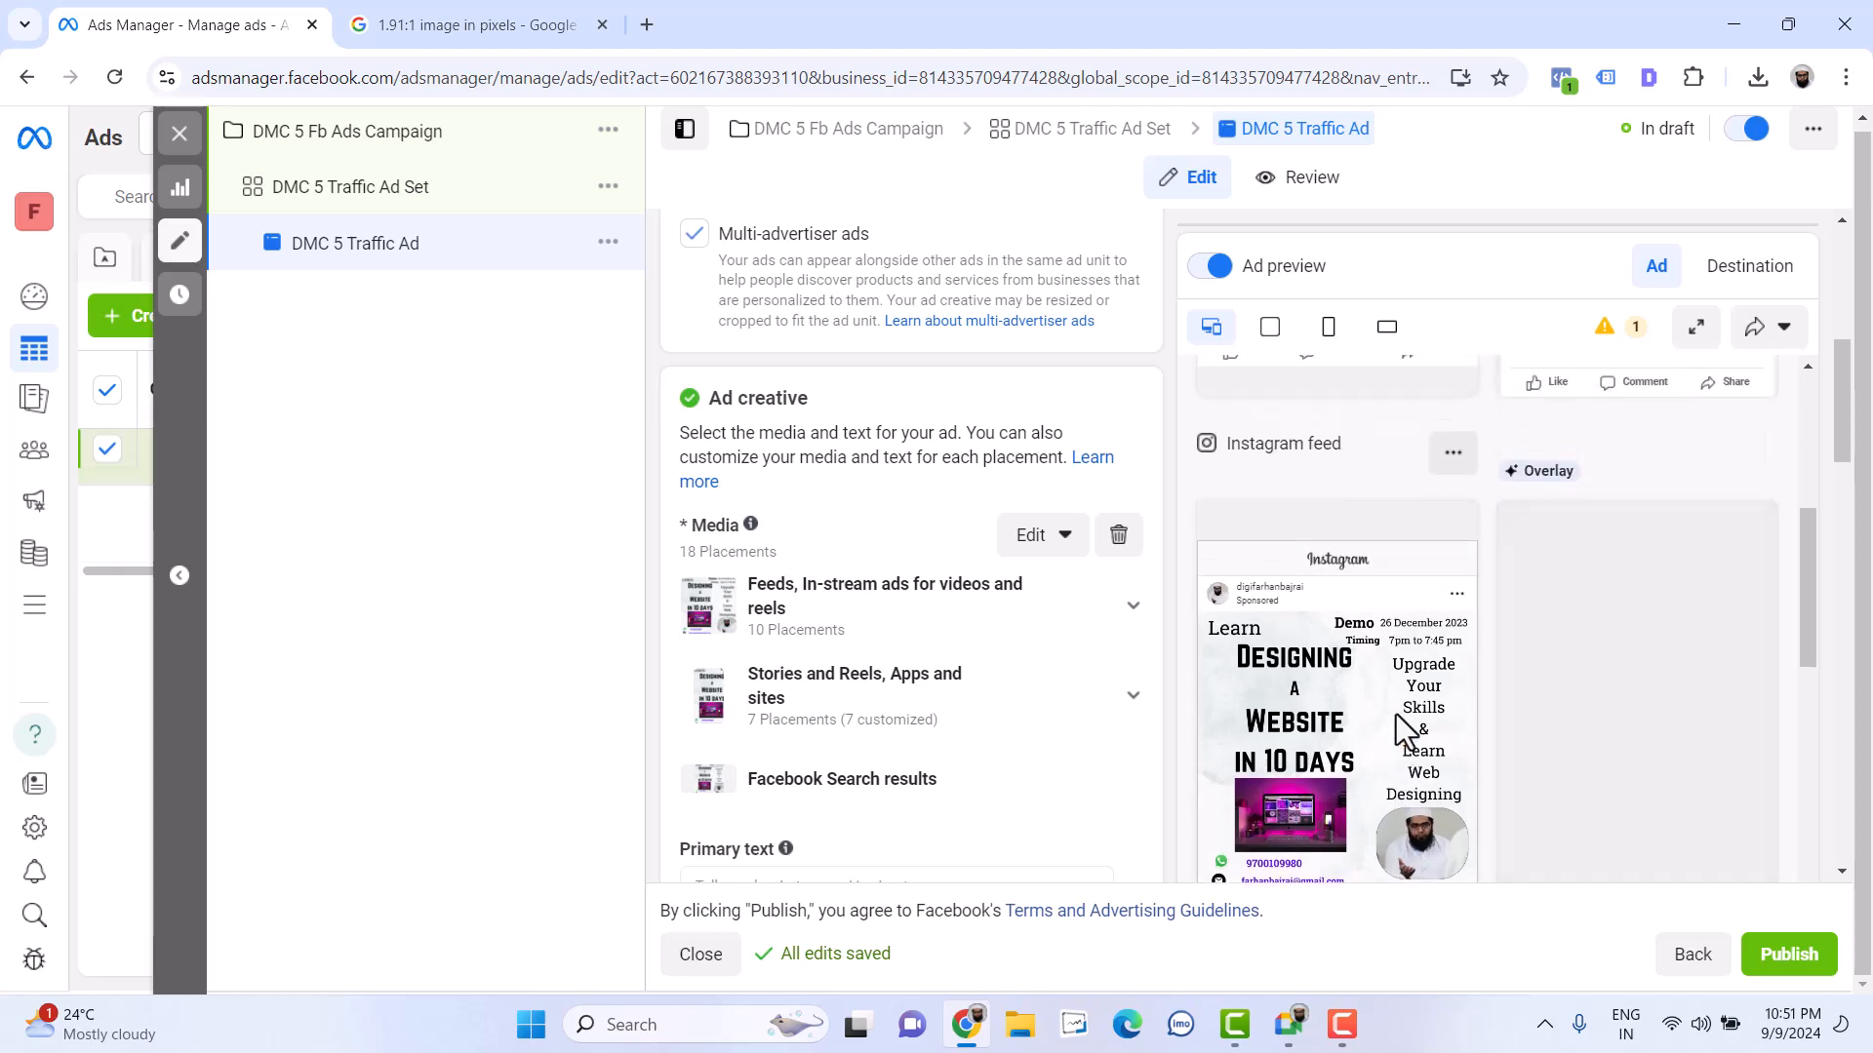
pyautogui.scroll(-4, 1396, 714)
pyautogui.scroll(-2, 1396, 717)
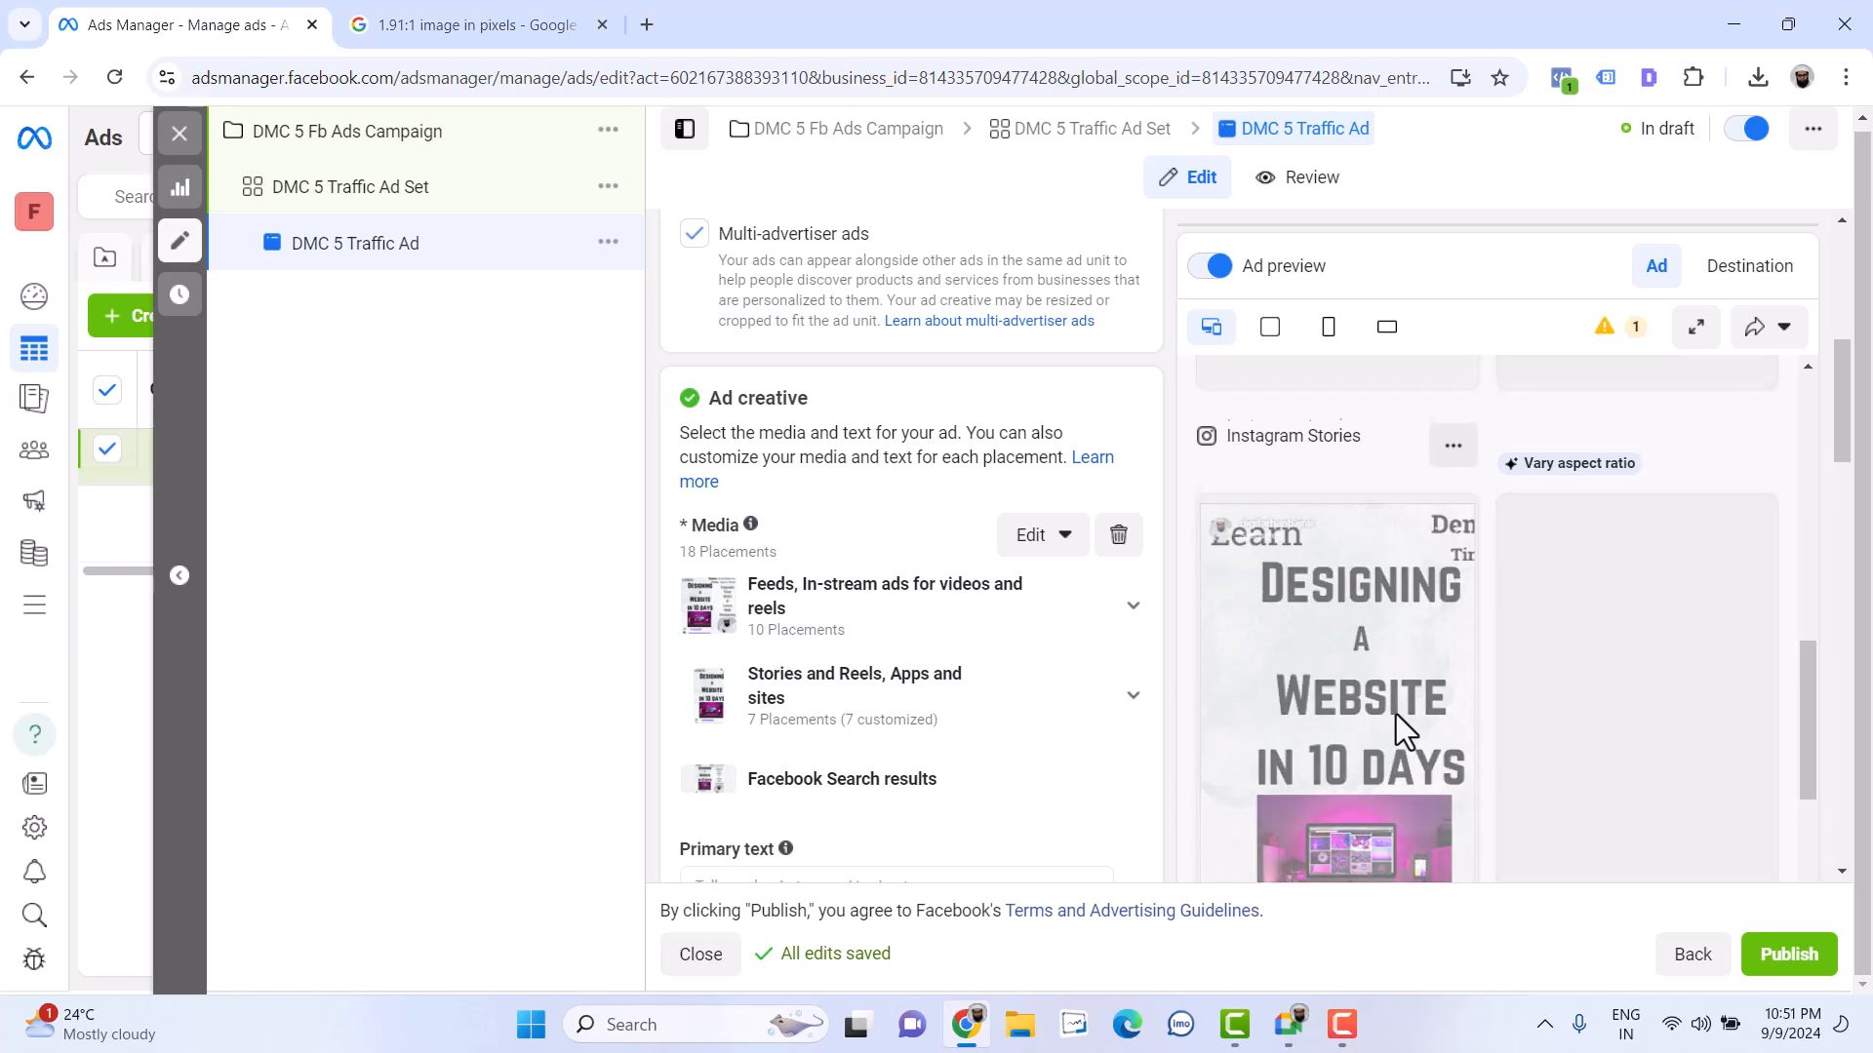
pyautogui.scroll(-4, 1396, 714)
pyautogui.scroll(-4, 859, 719)
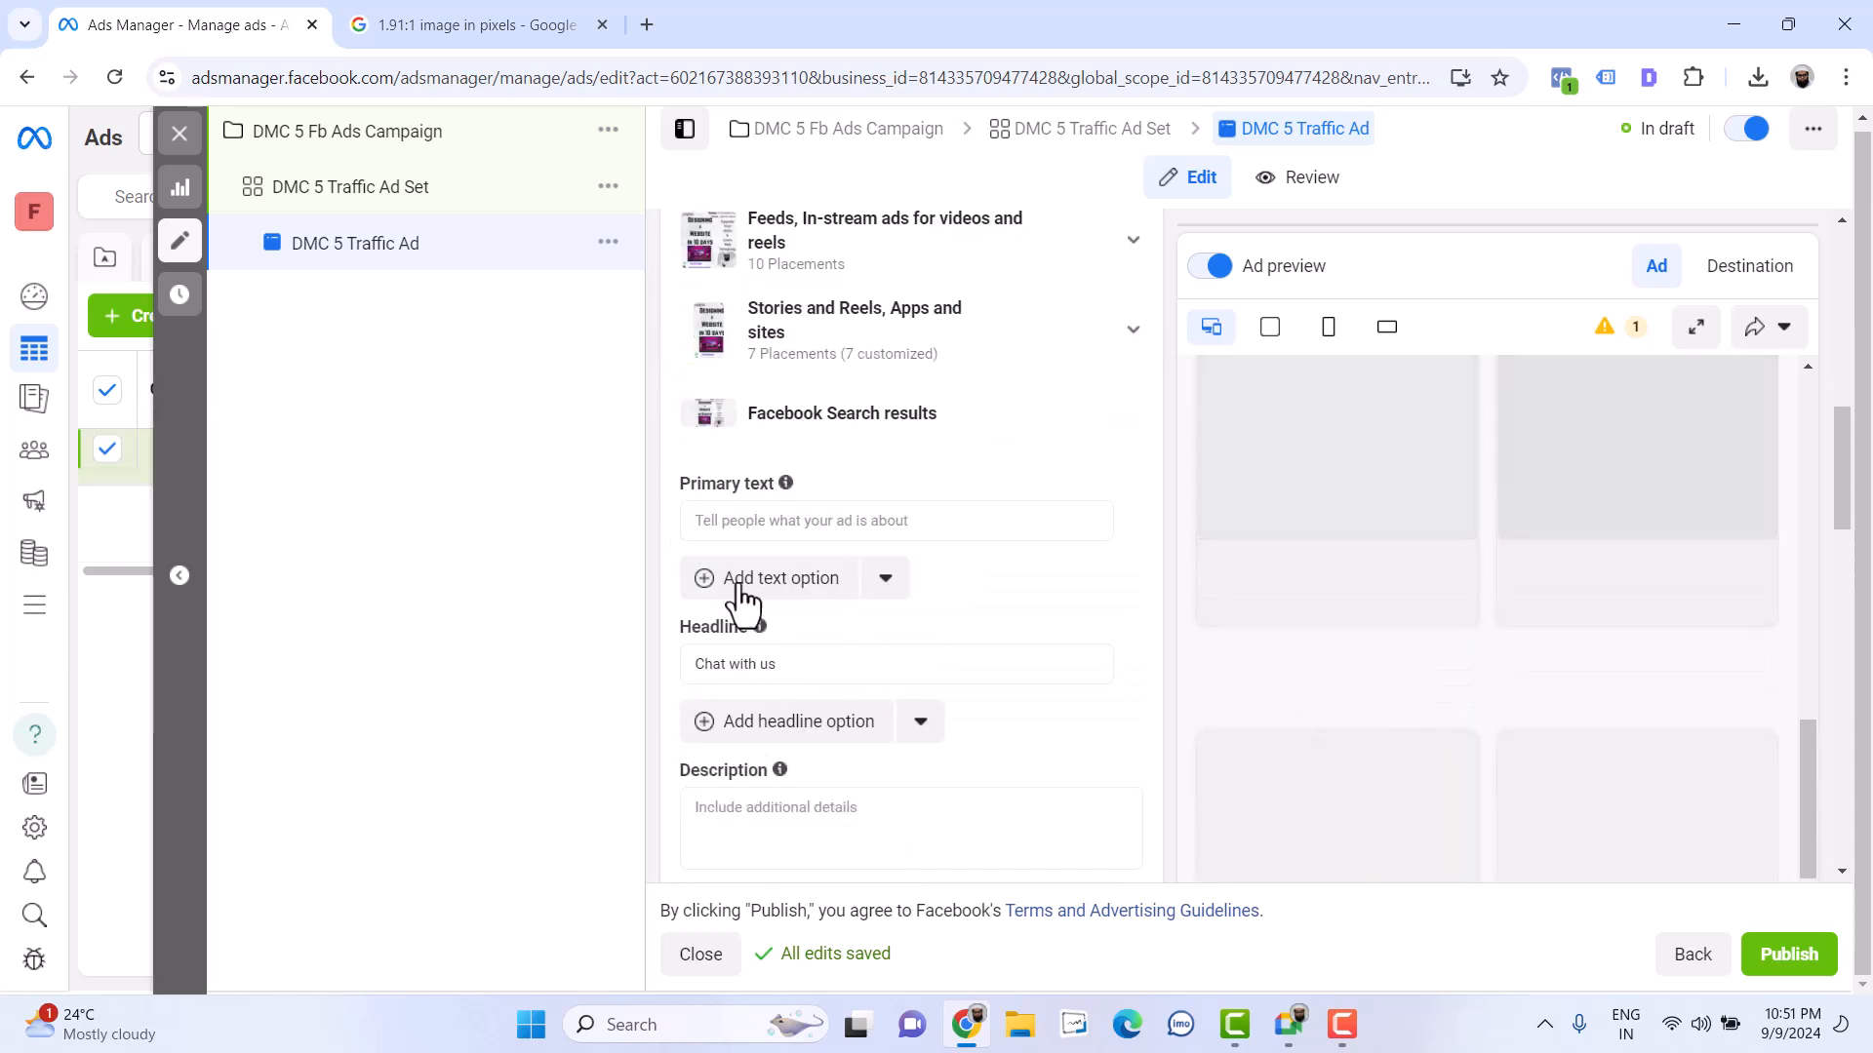
# Enter "Learn Web Designing" as the ad's primary text
pyautogui.click(781, 522)
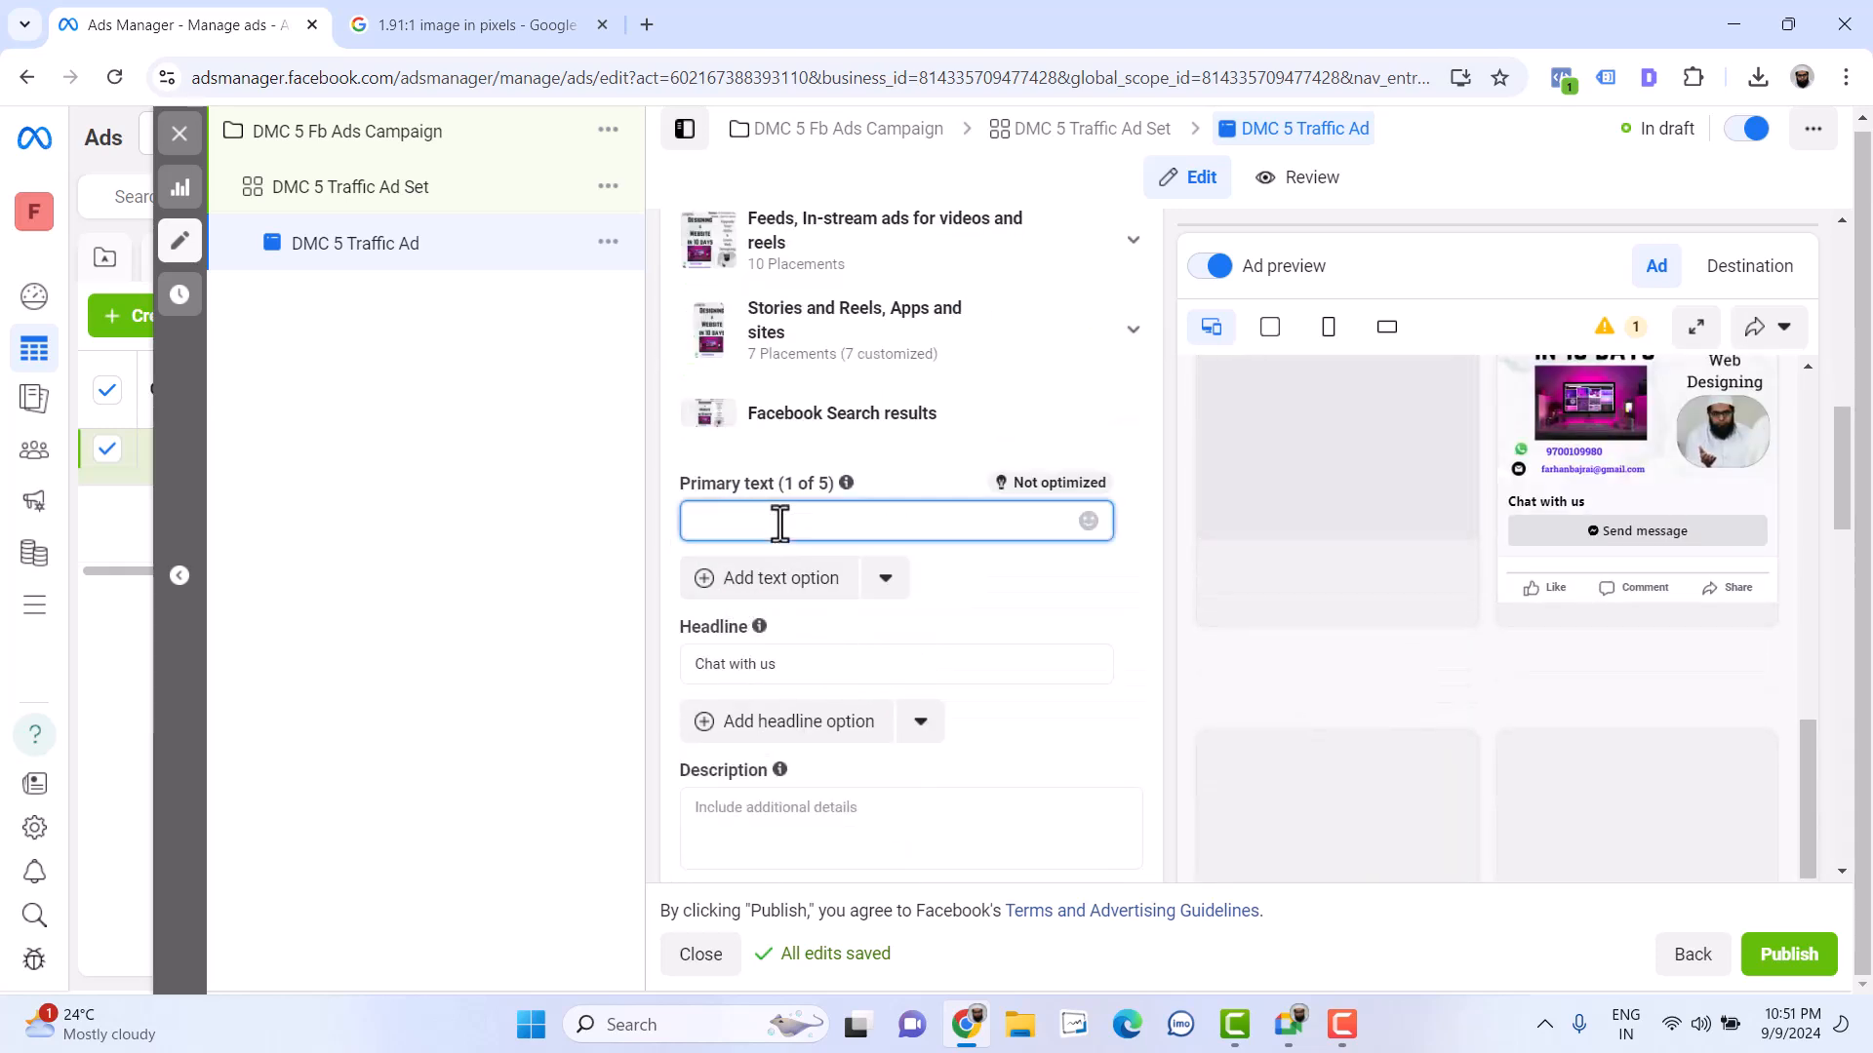
pyautogui.write('Le')
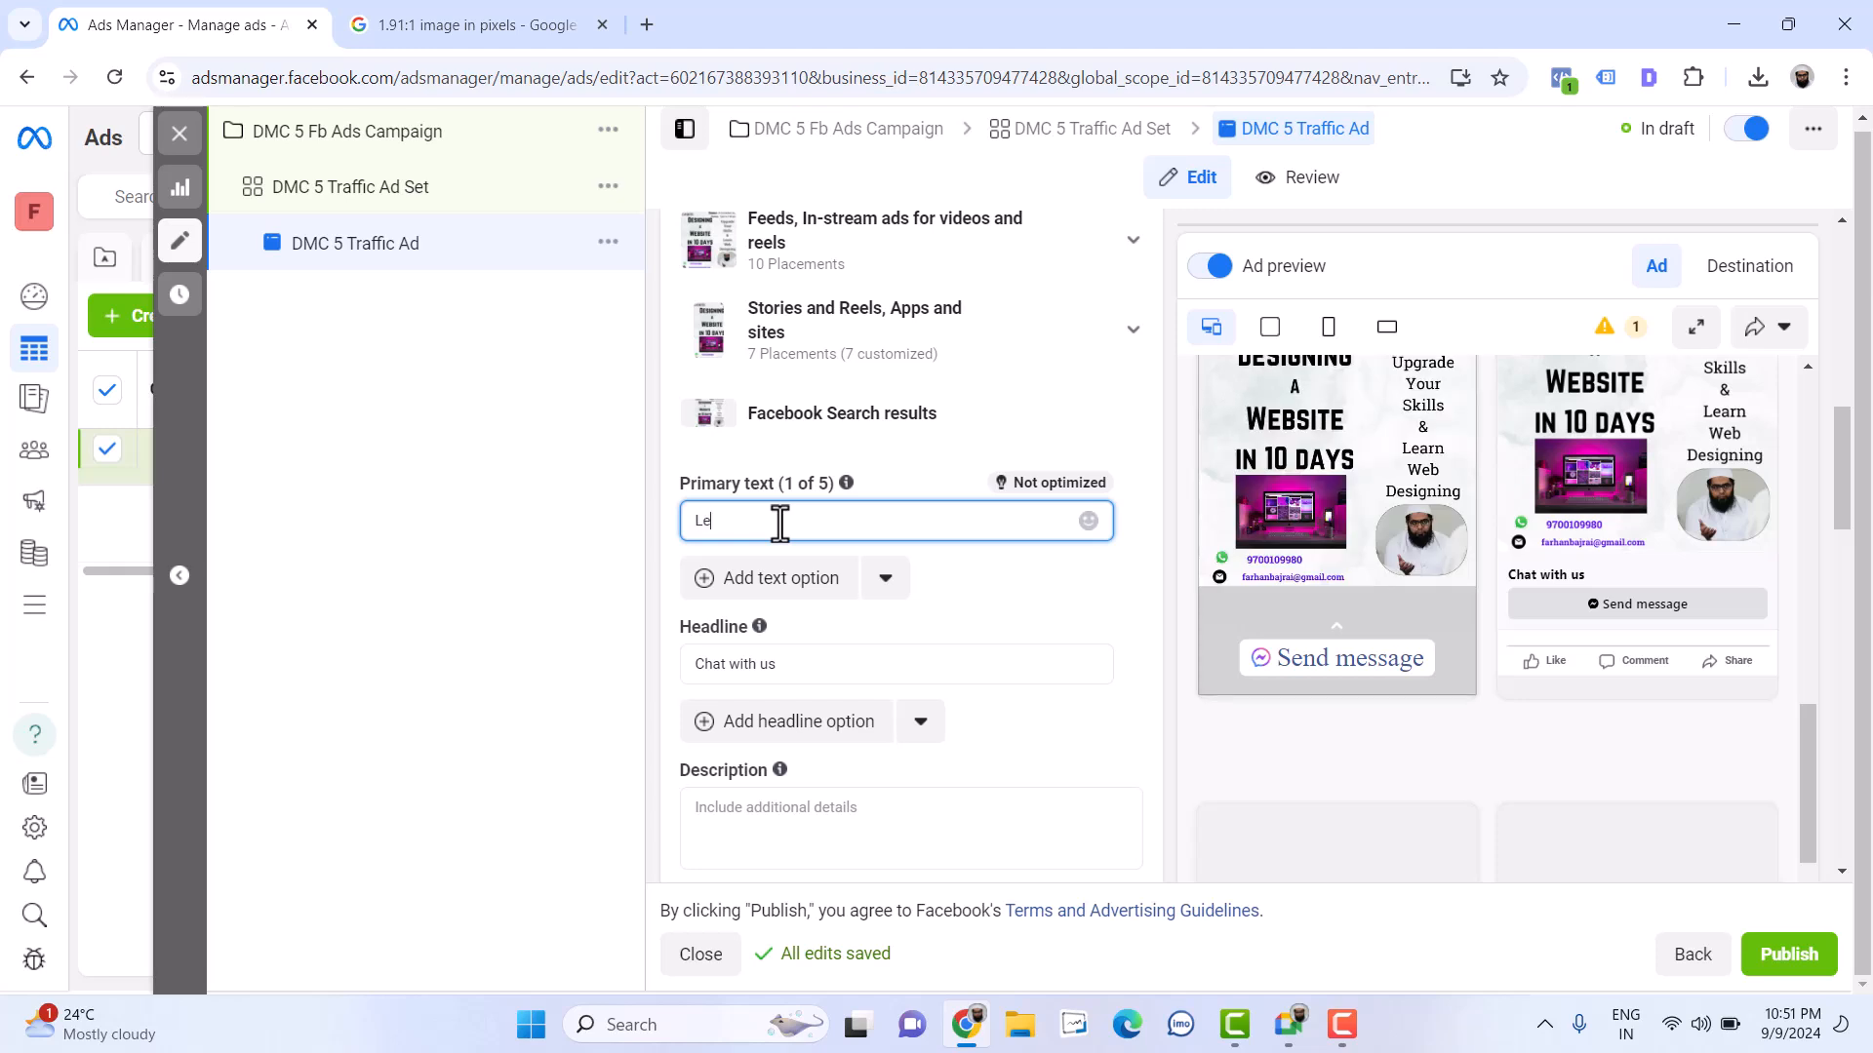
pyautogui.write('arn Digital M')
pyautogui.doubleClick(781, 520)
pyautogui.hotkey('ctrl', 'shift', 'Left')
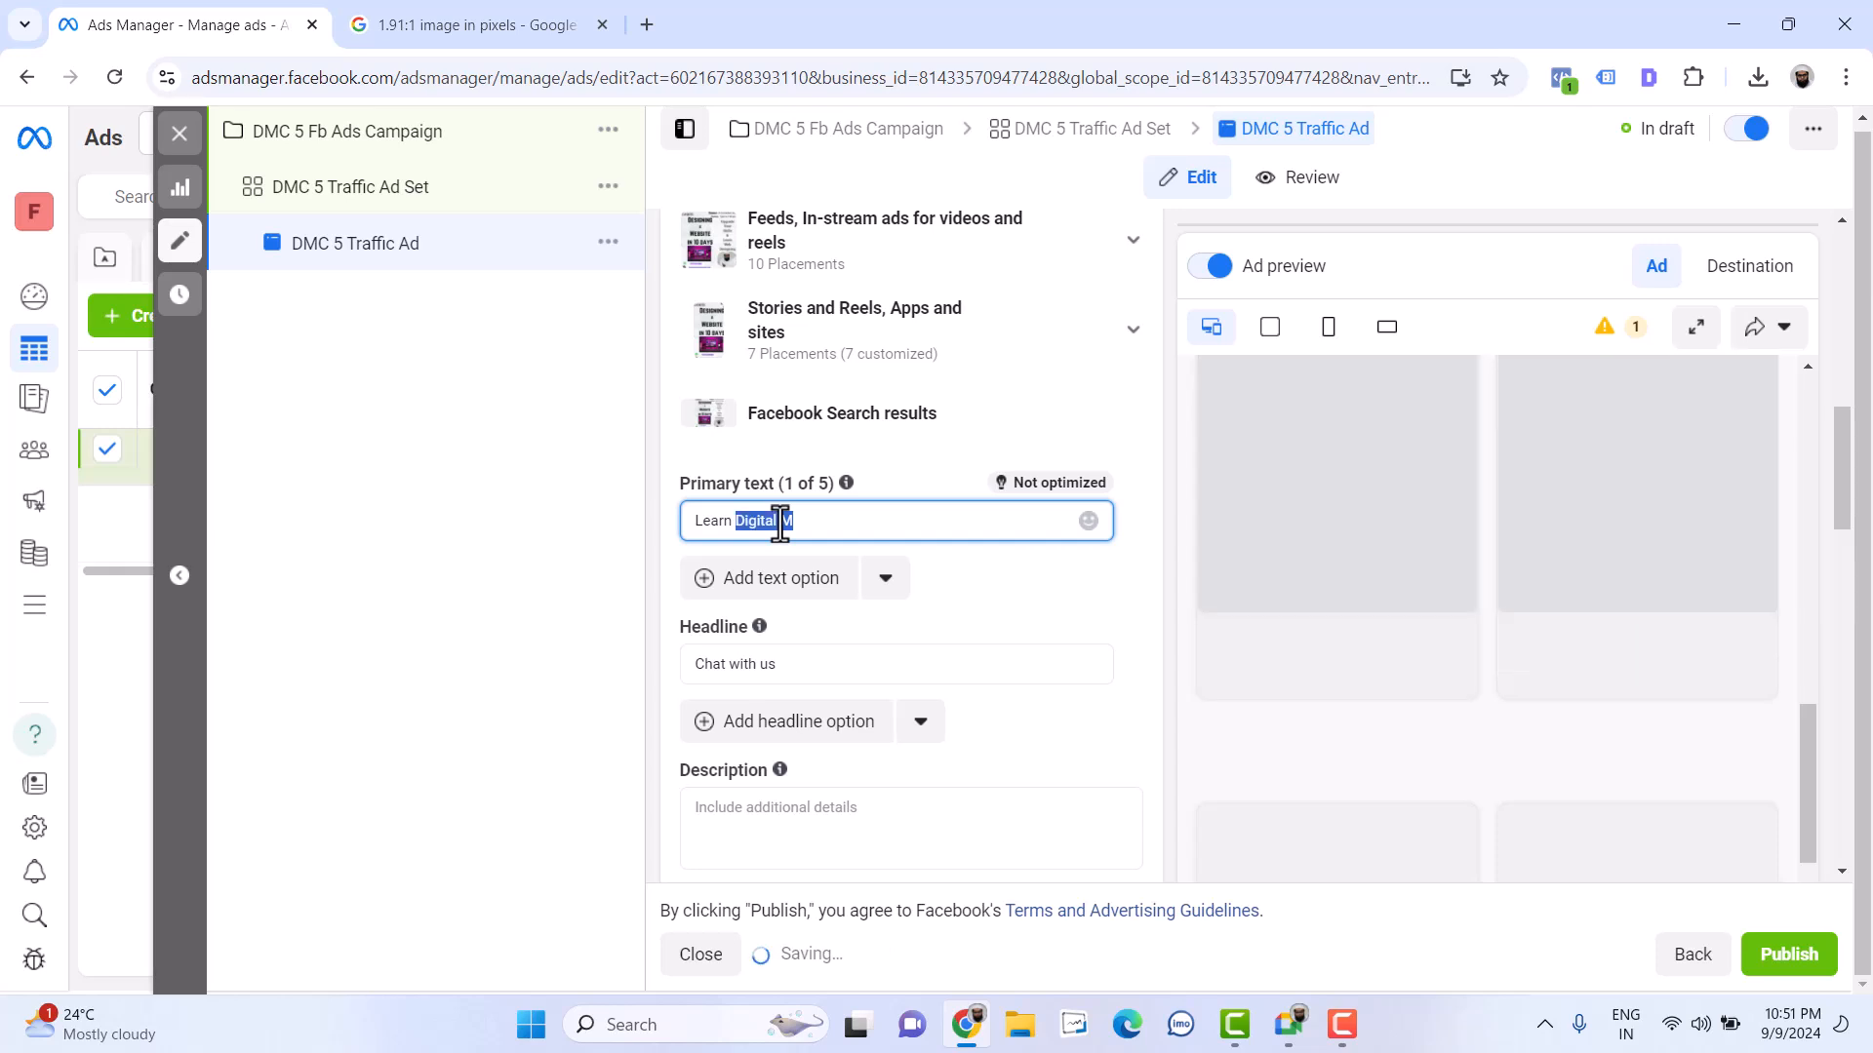
pyautogui.write('Web Des')
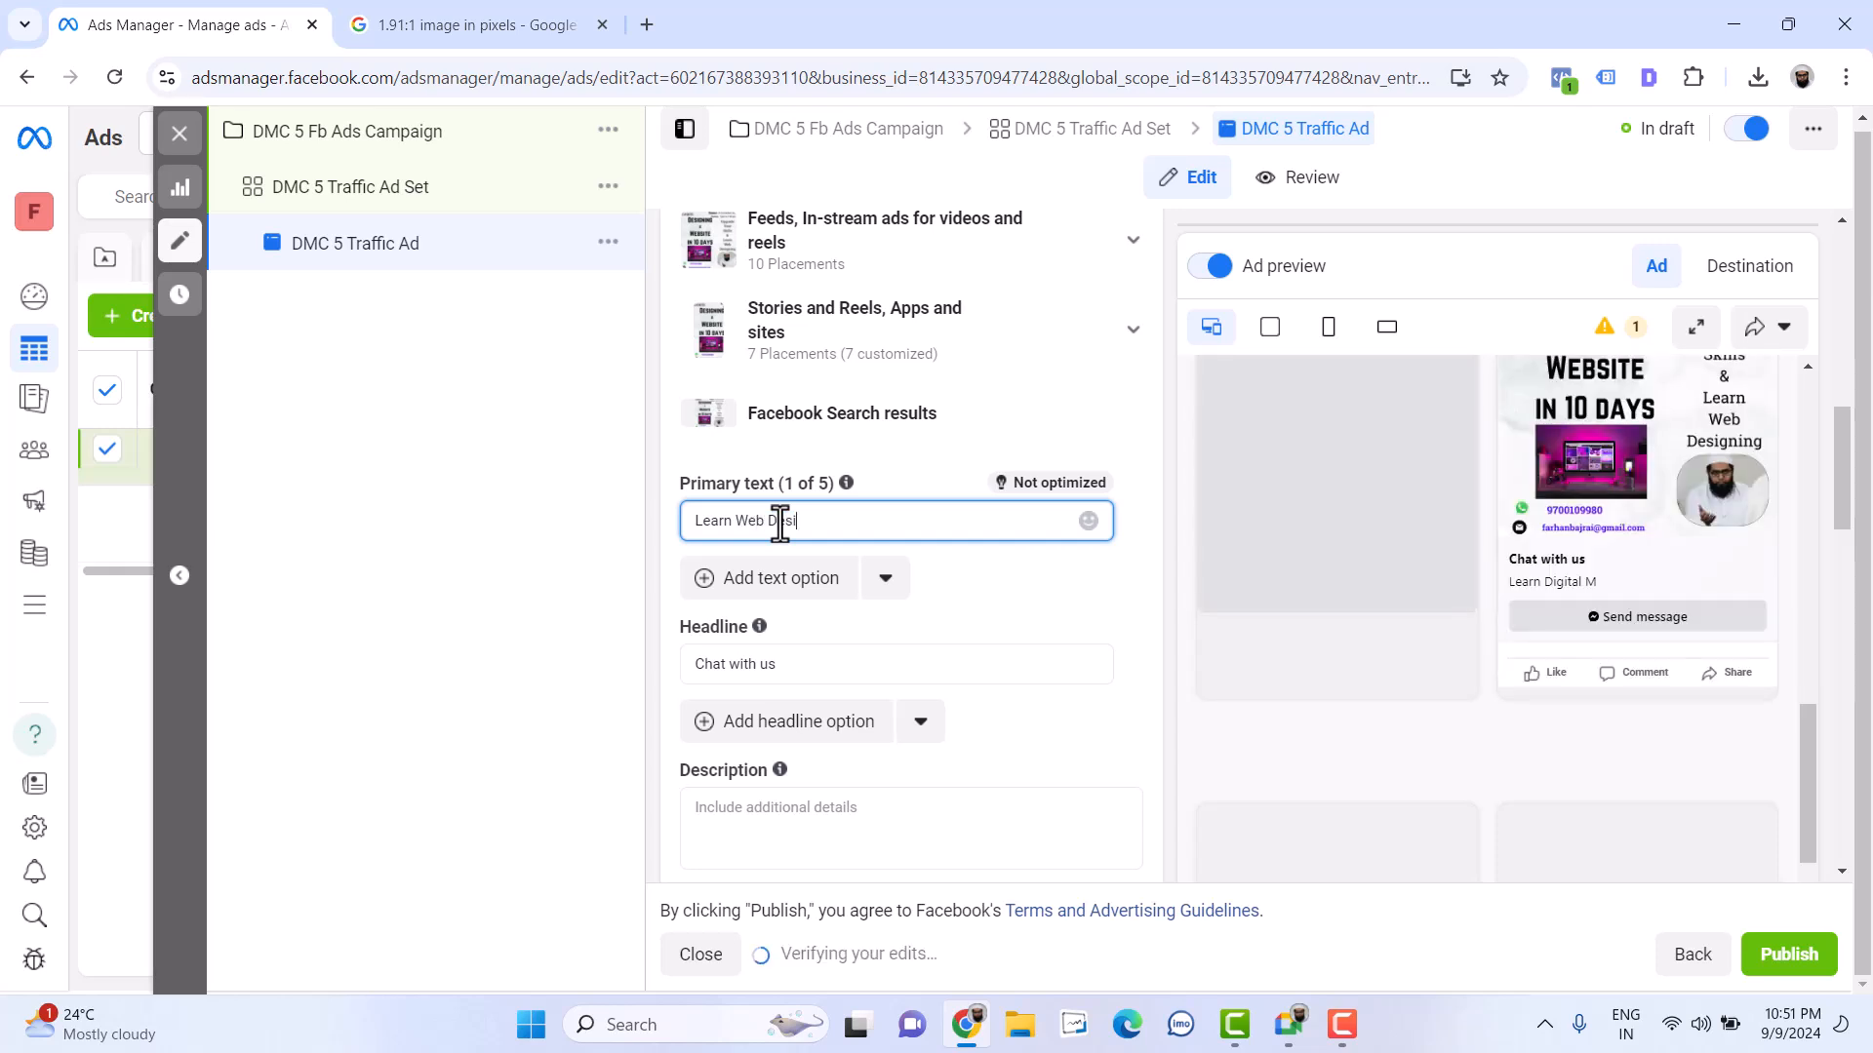
pyautogui.write('igning')
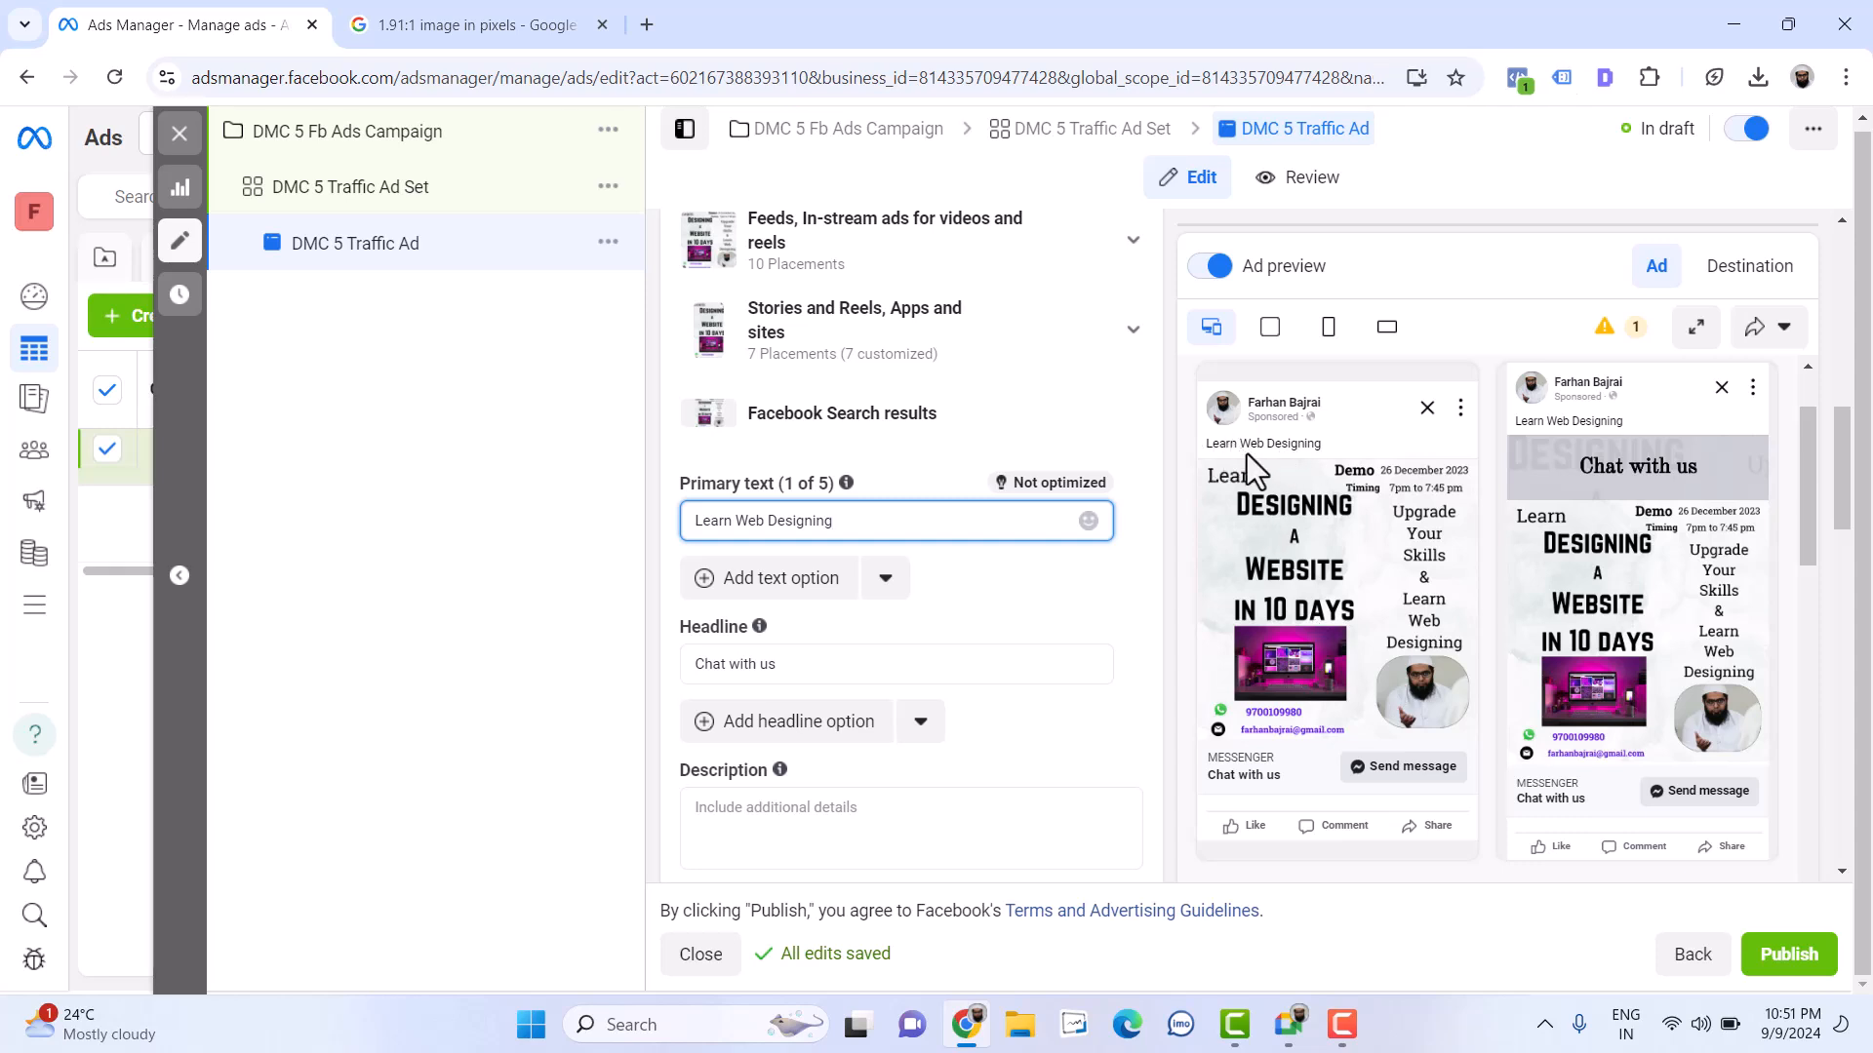
# Check the primary text in the placement previews and extend it to "Learn Web Designing in 10 days"
pyautogui.scroll(-4, 1437, 757)
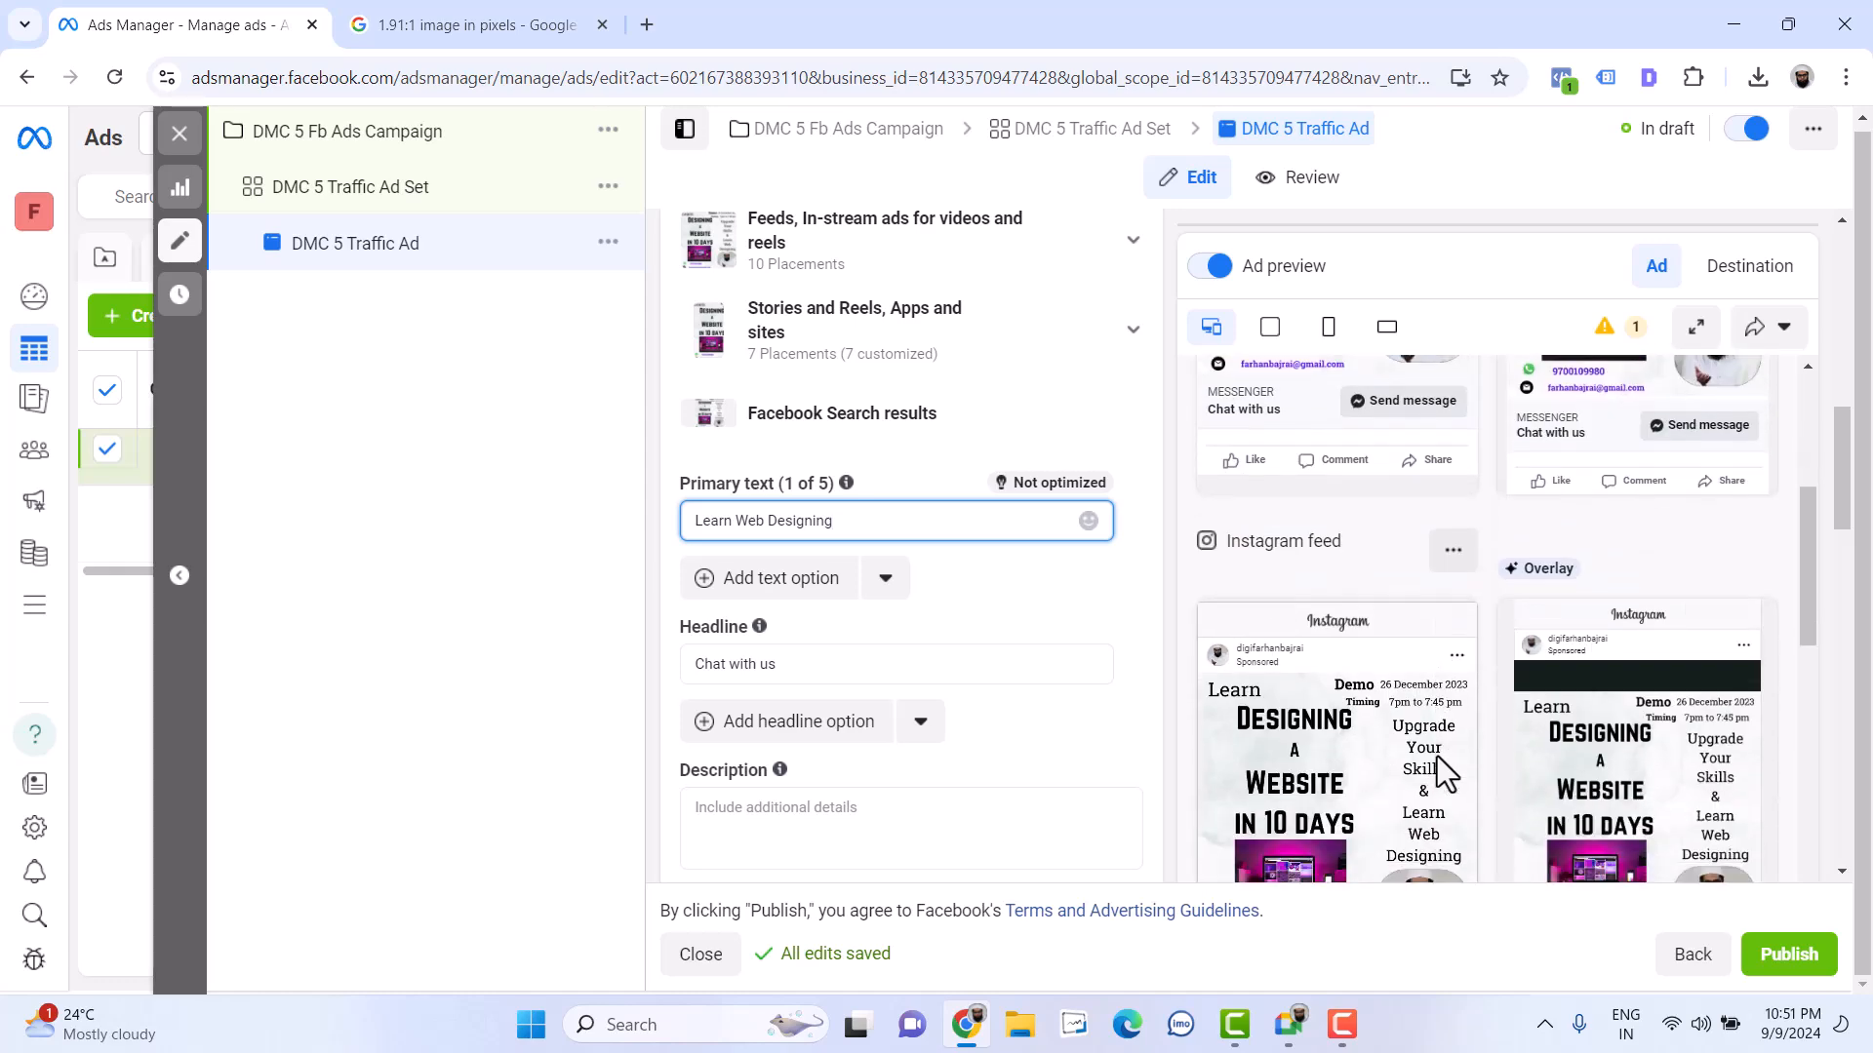
pyautogui.scroll(-5, 1436, 756)
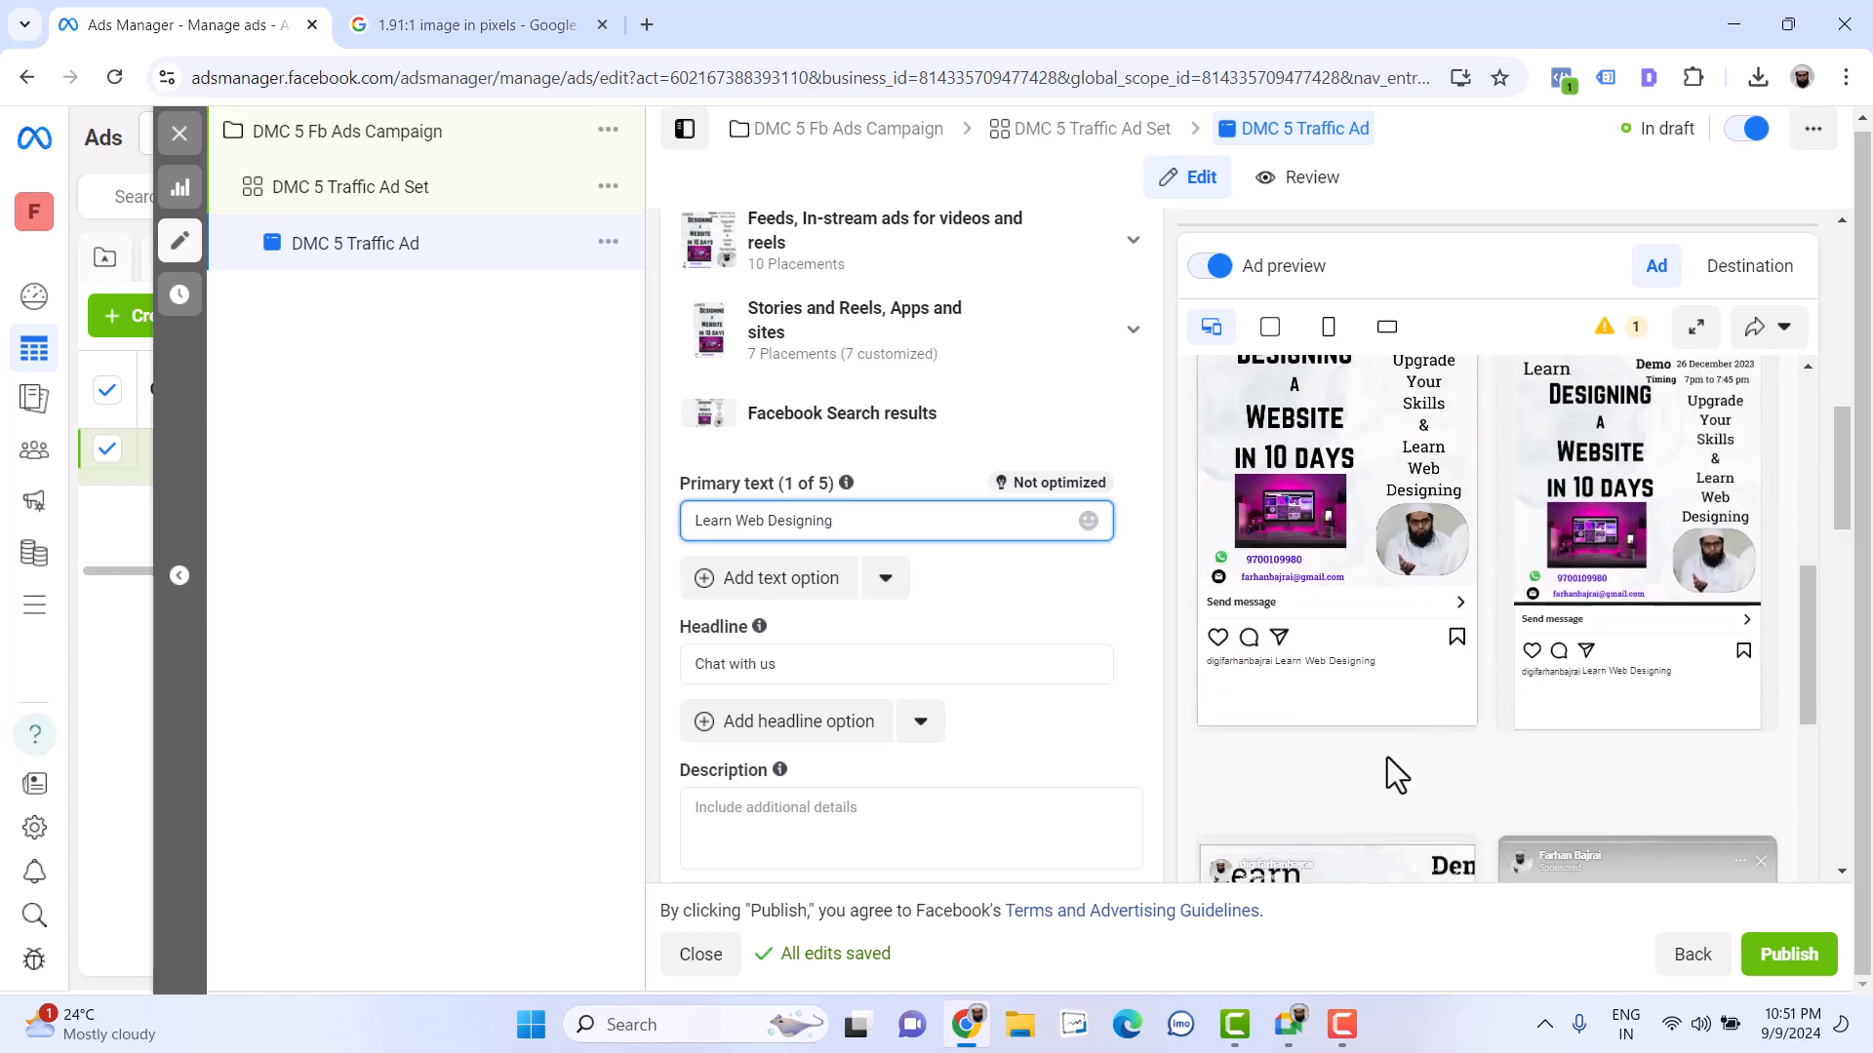
pyautogui.scroll(-5, 1387, 757)
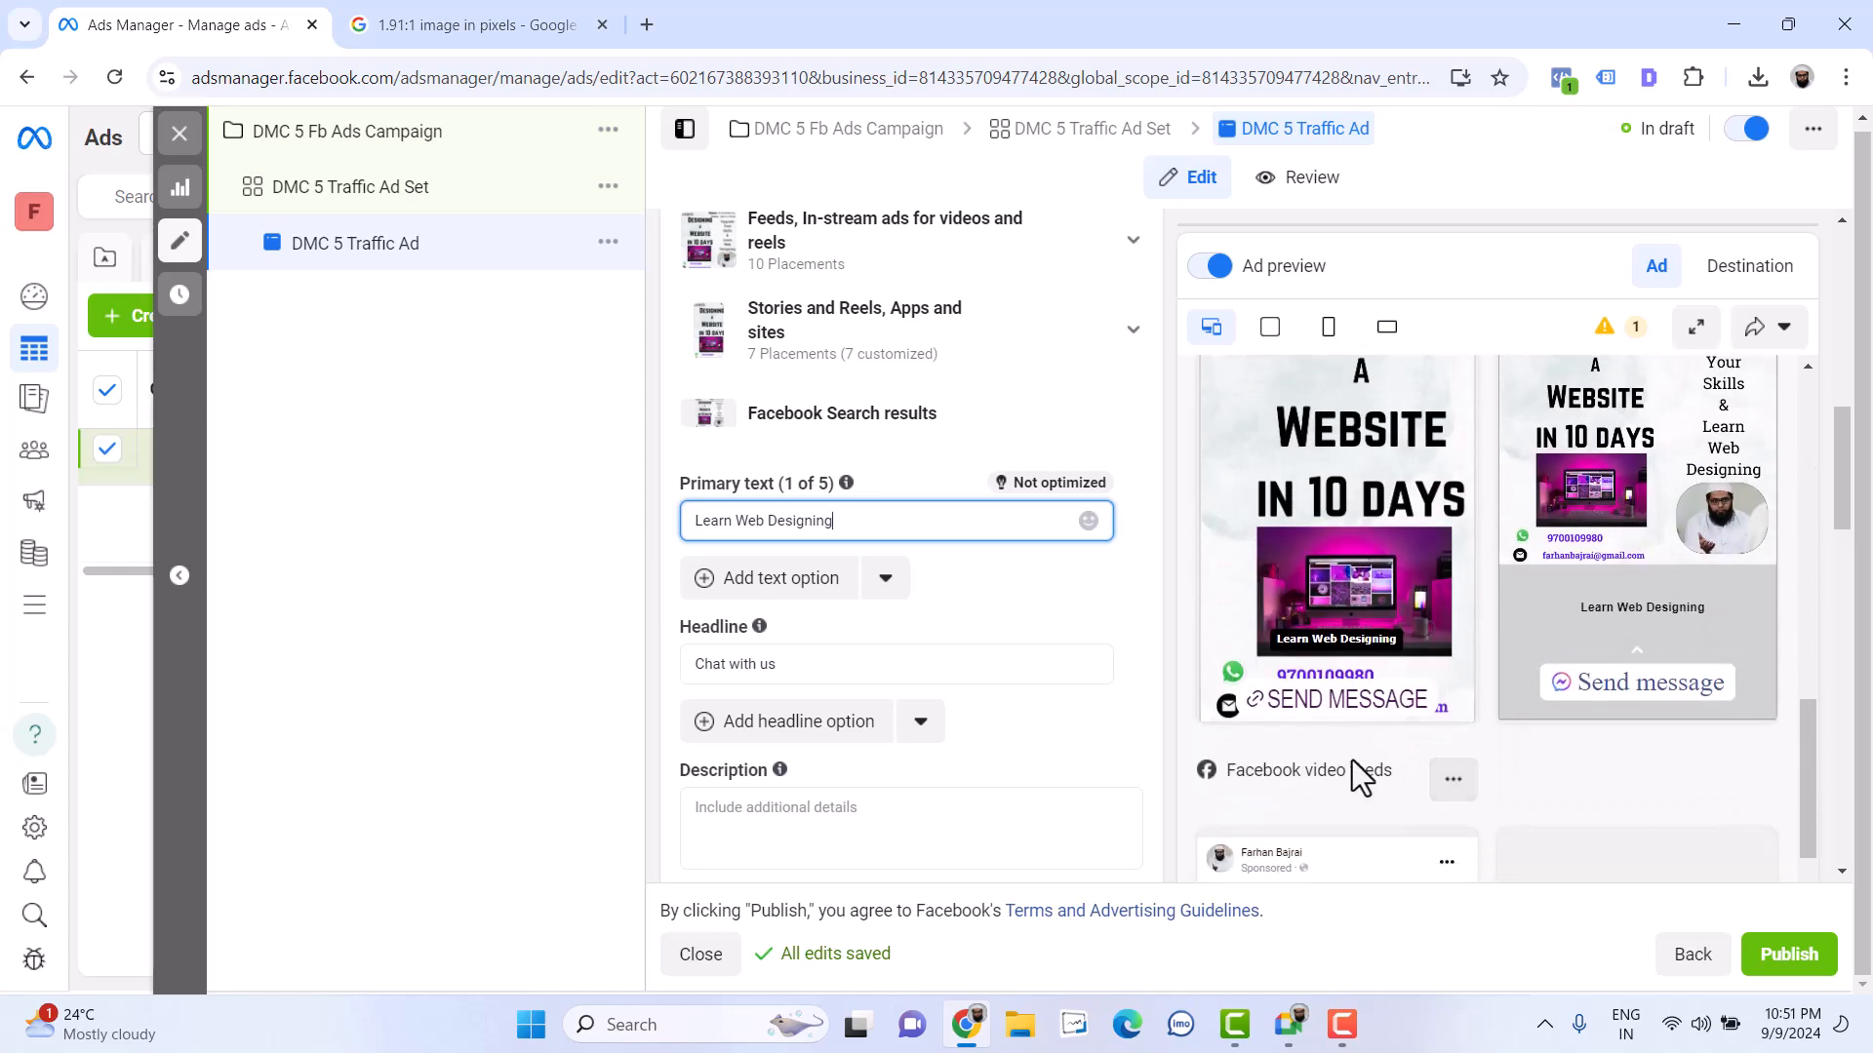
pyautogui.scroll(-5, 1317, 770)
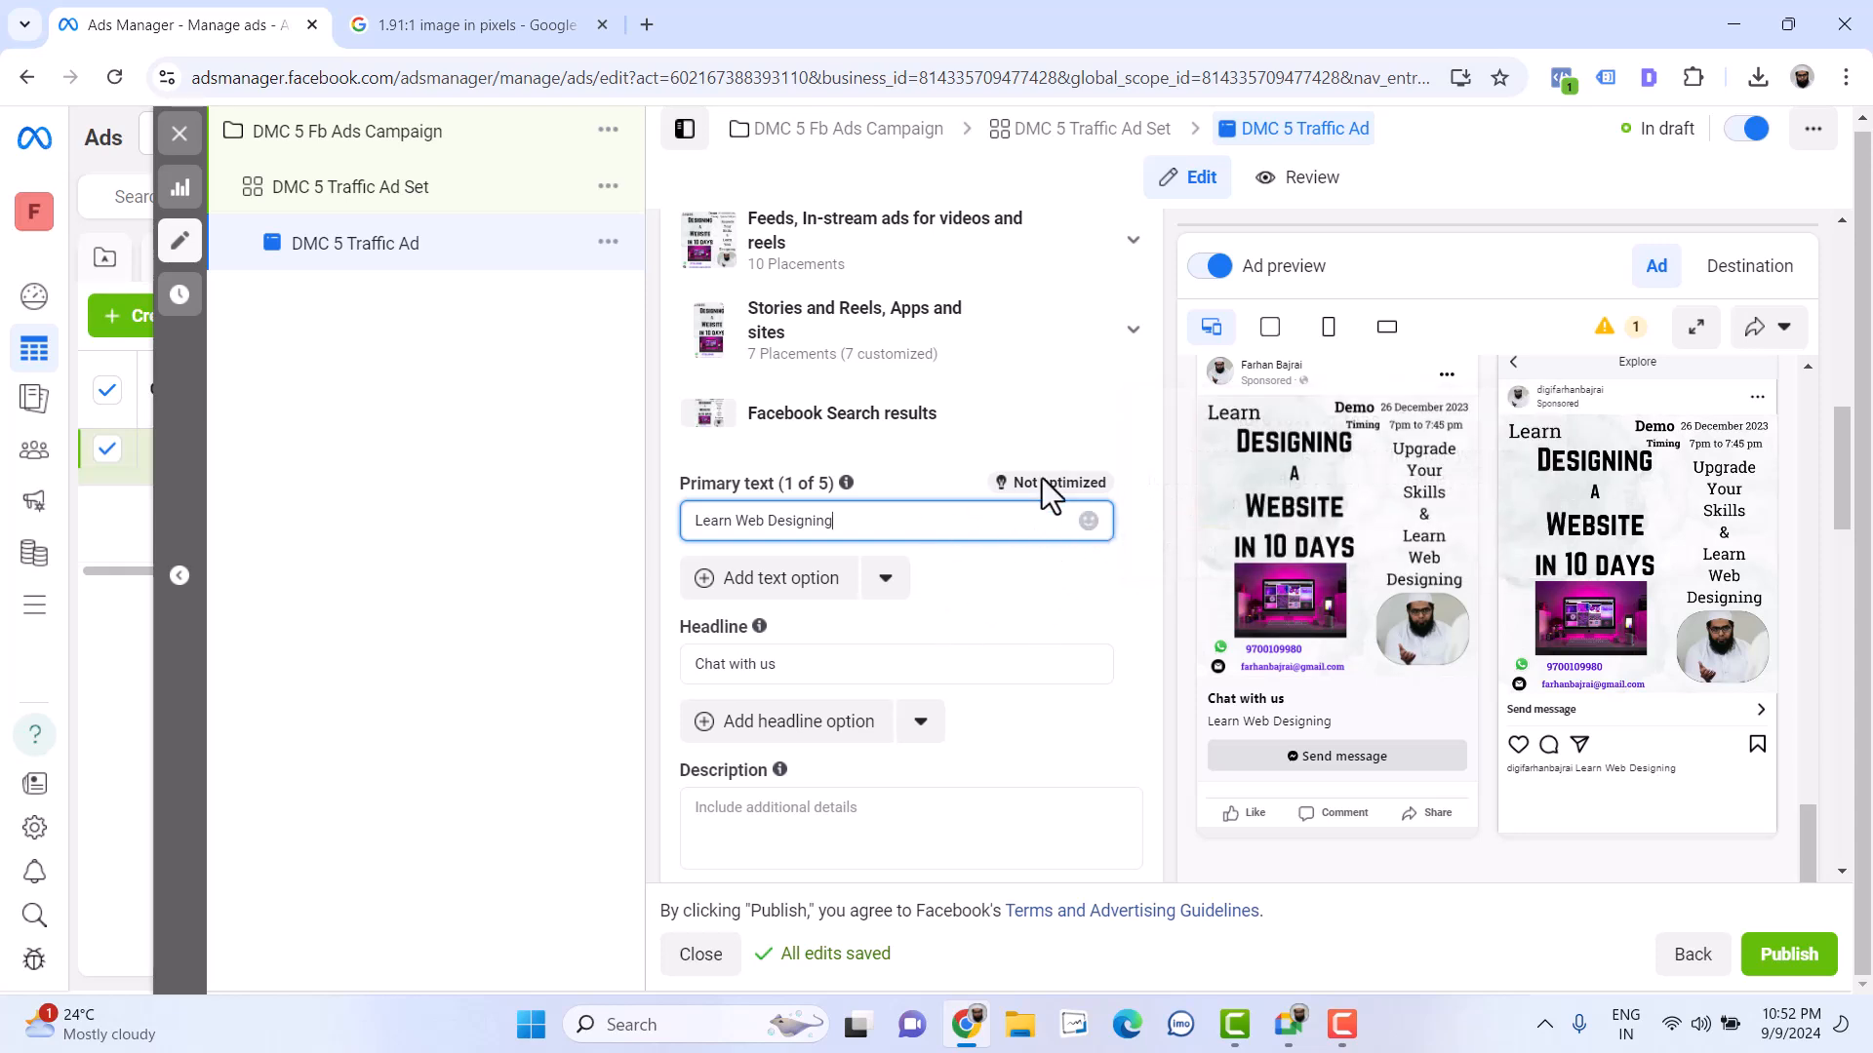
pyautogui.moveTo(1041, 478)
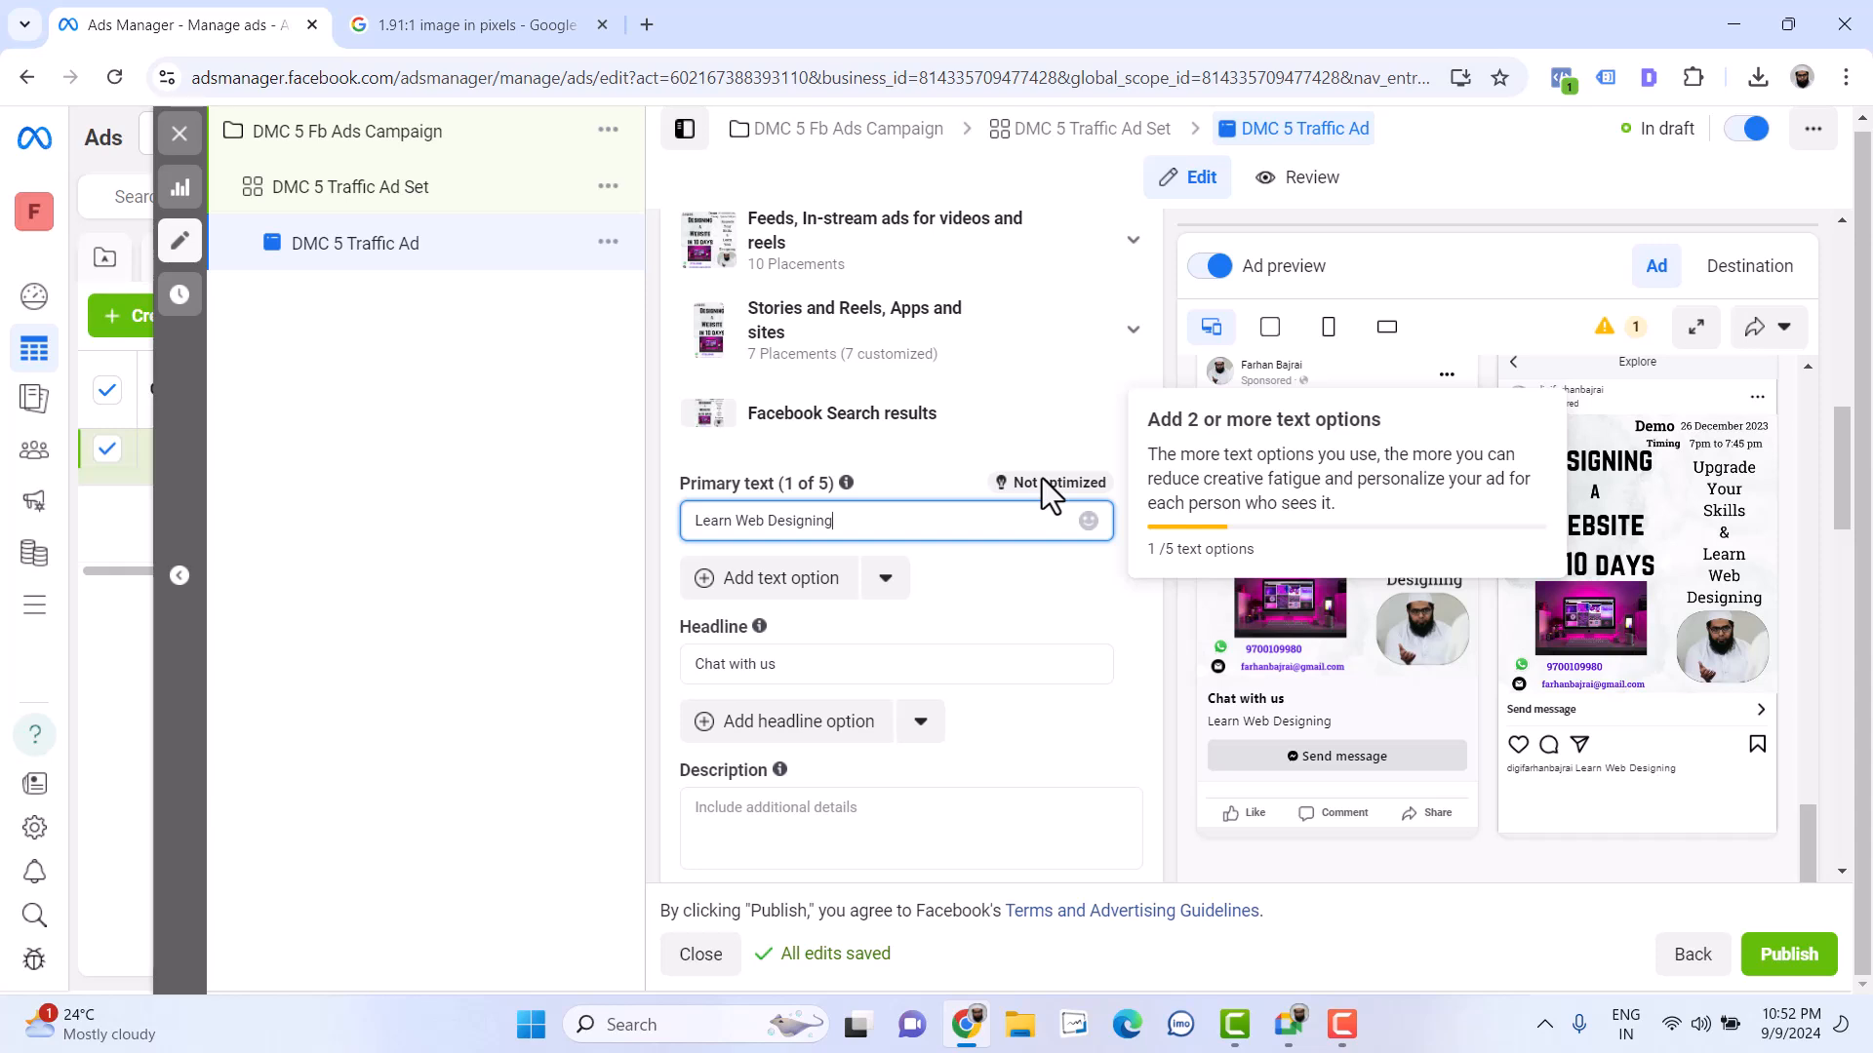
pyautogui.write('in 10 days')
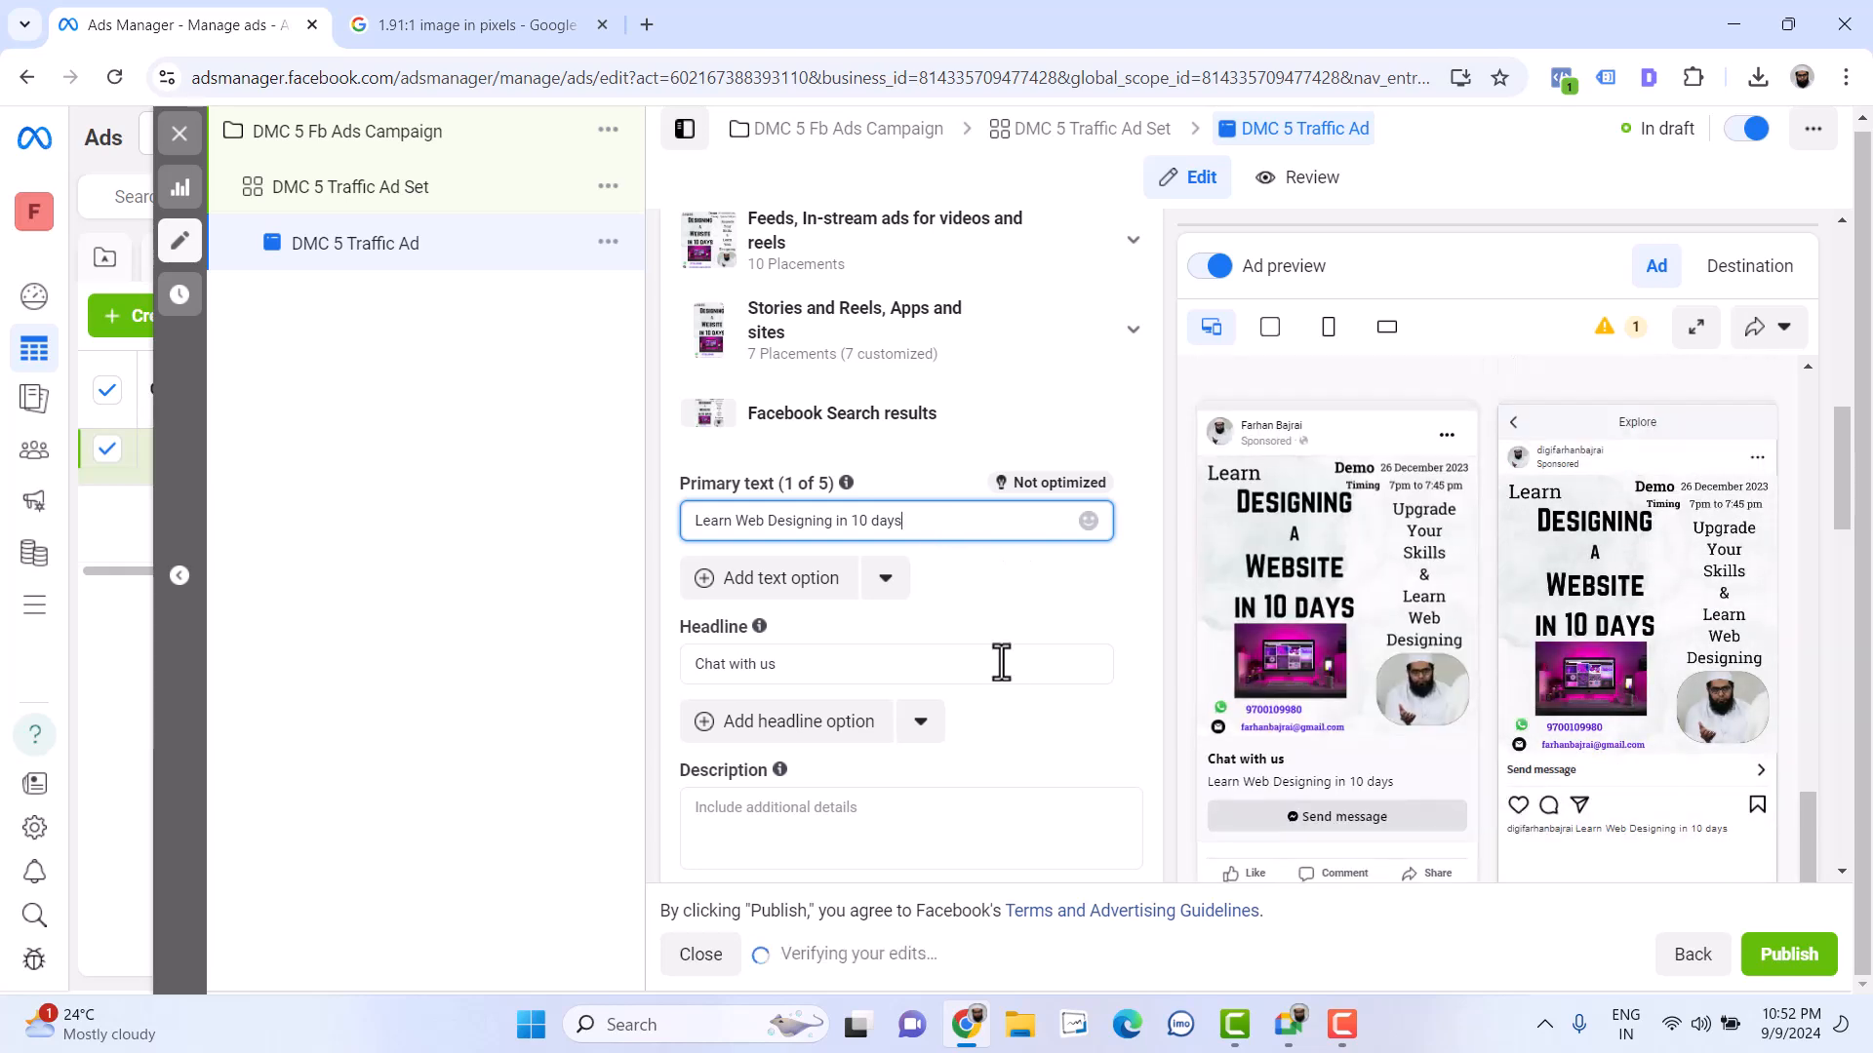
# Review the AI-generated text variations and include "10-Day Web Designing Course" as an additional text option
pyautogui.scroll(-2, 998, 653)
pyautogui.click(917, 607)
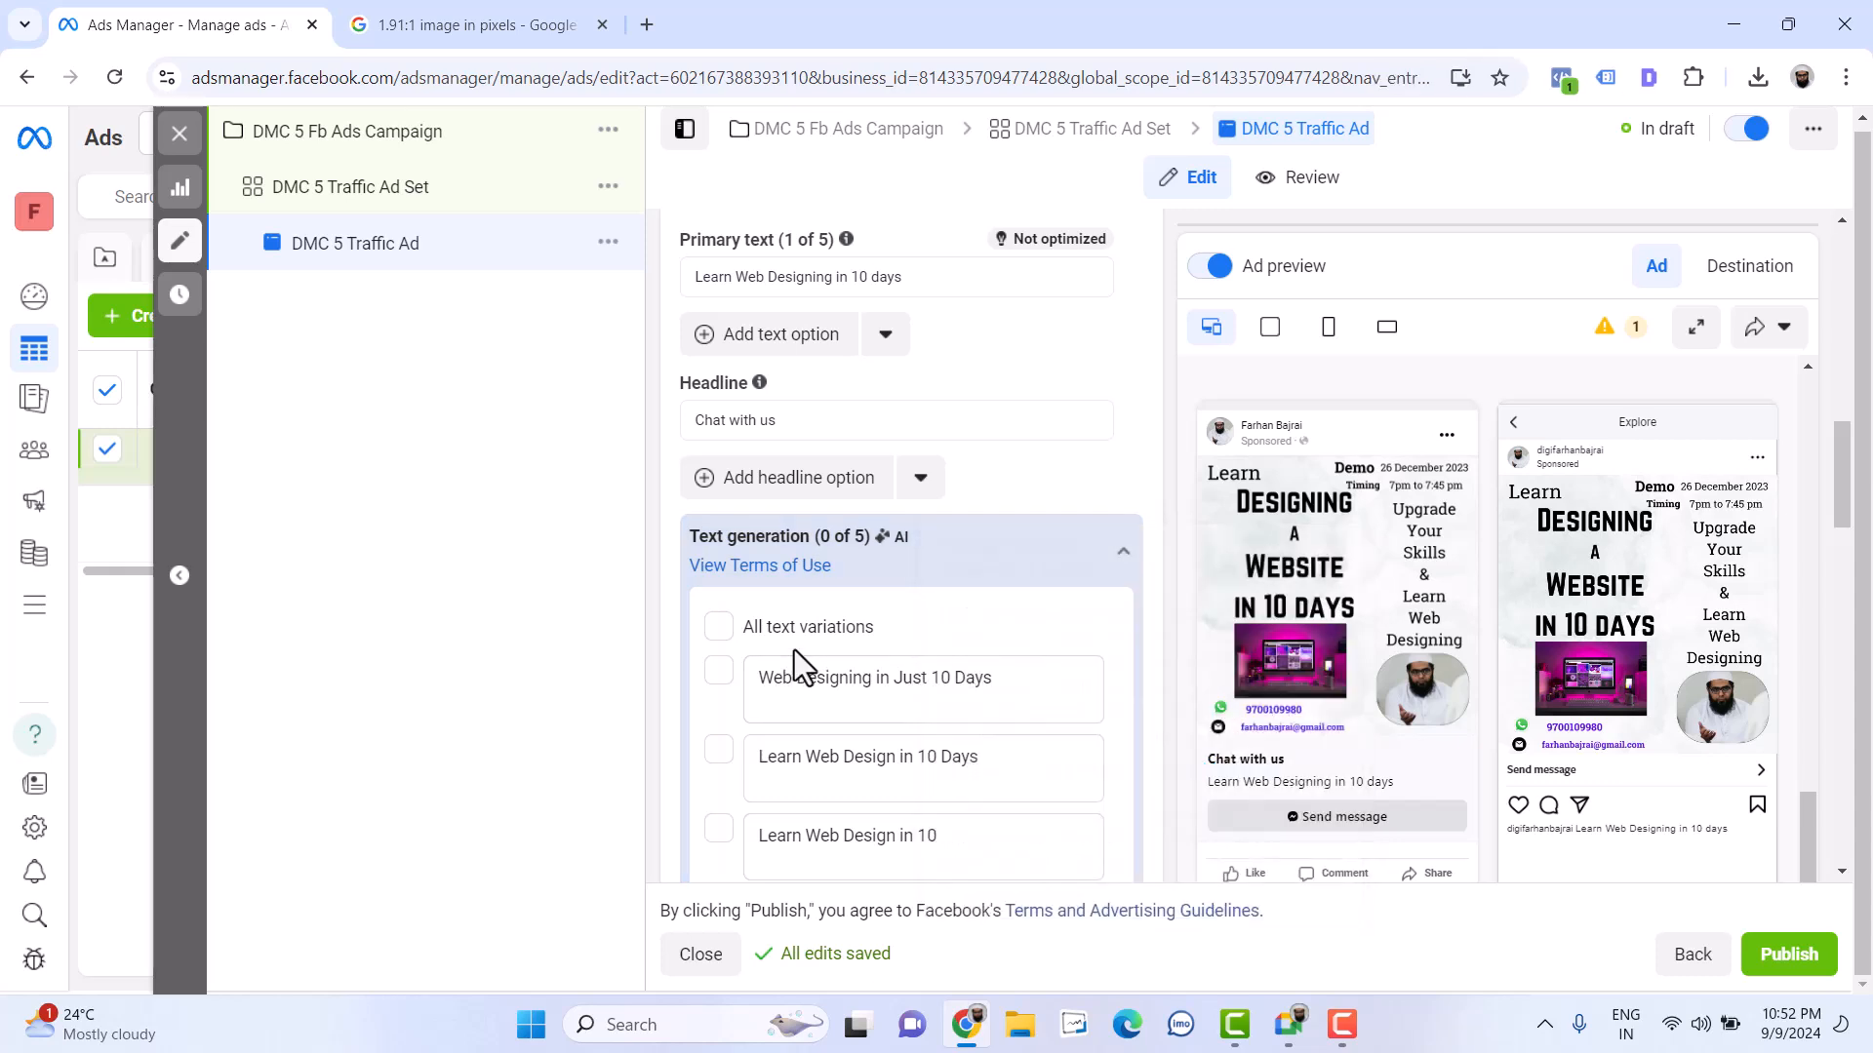
pyautogui.scroll(-1, 998, 566)
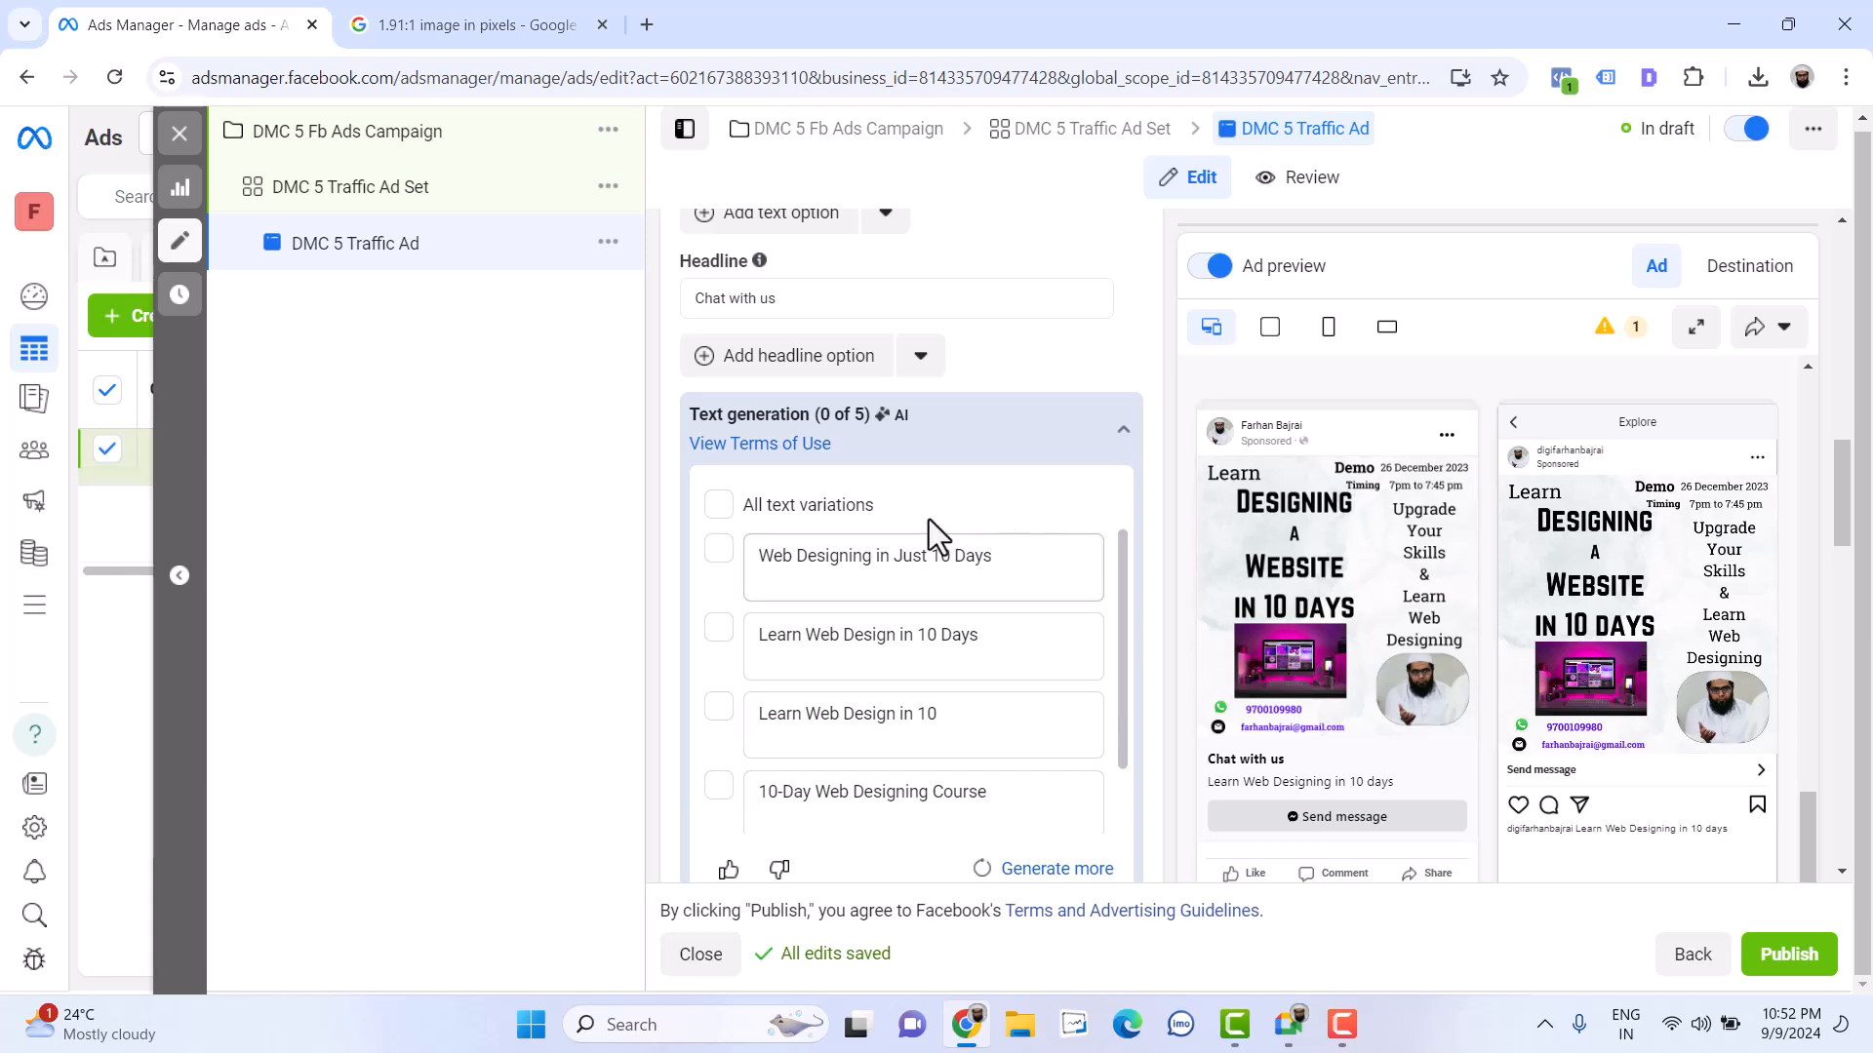
pyautogui.scroll(-1, 898, 600)
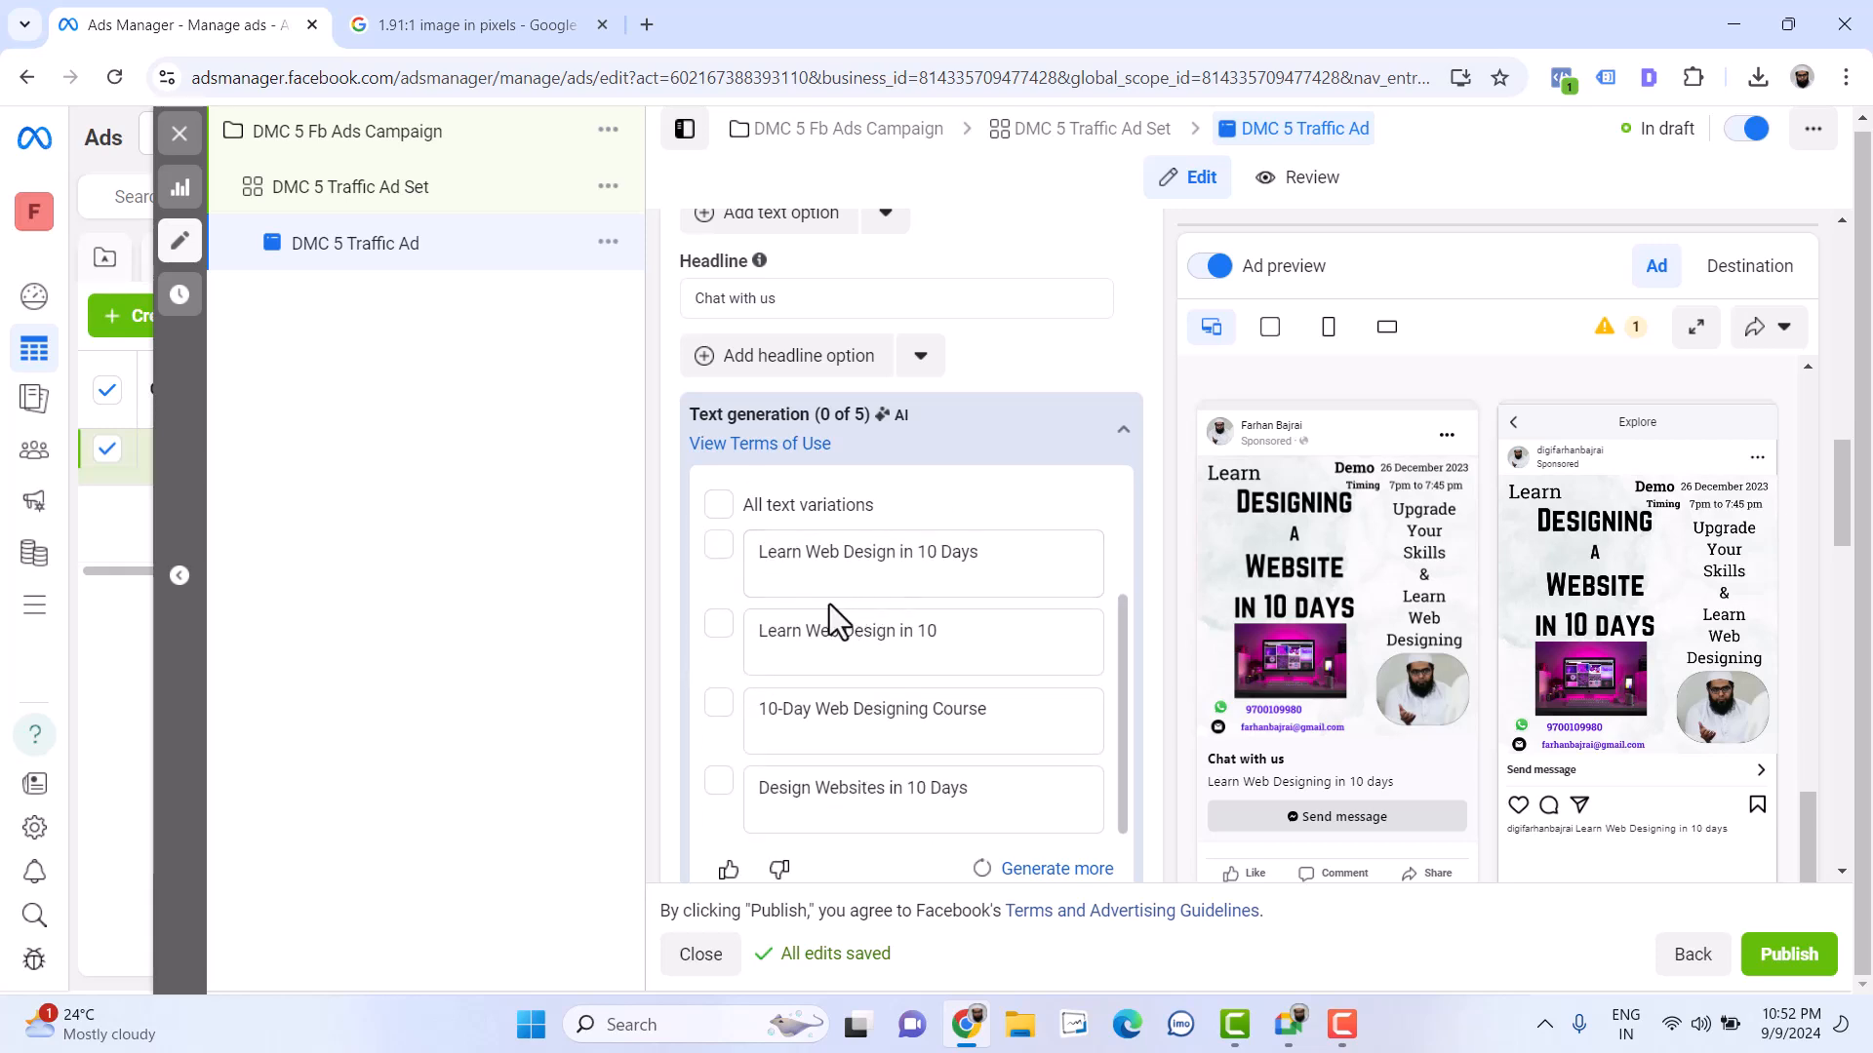
pyautogui.scroll(1, 831, 610)
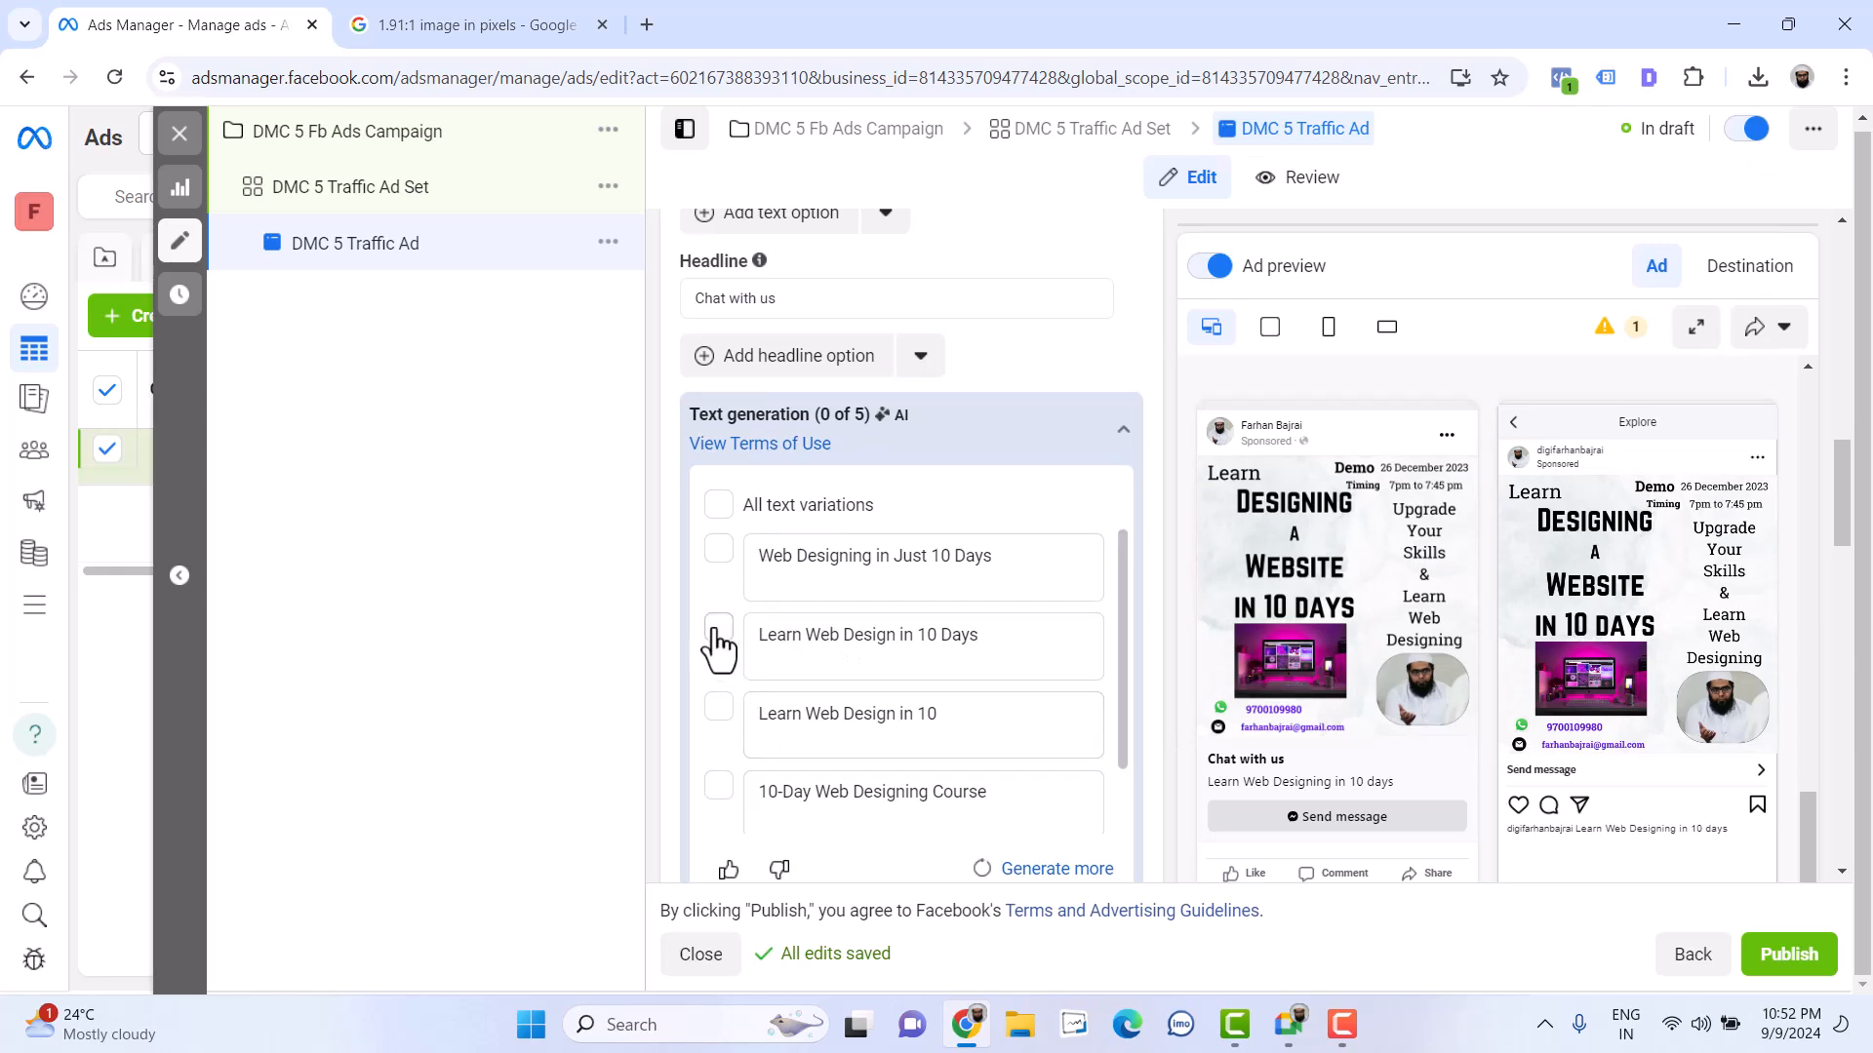
pyautogui.scroll(-1, 839, 763)
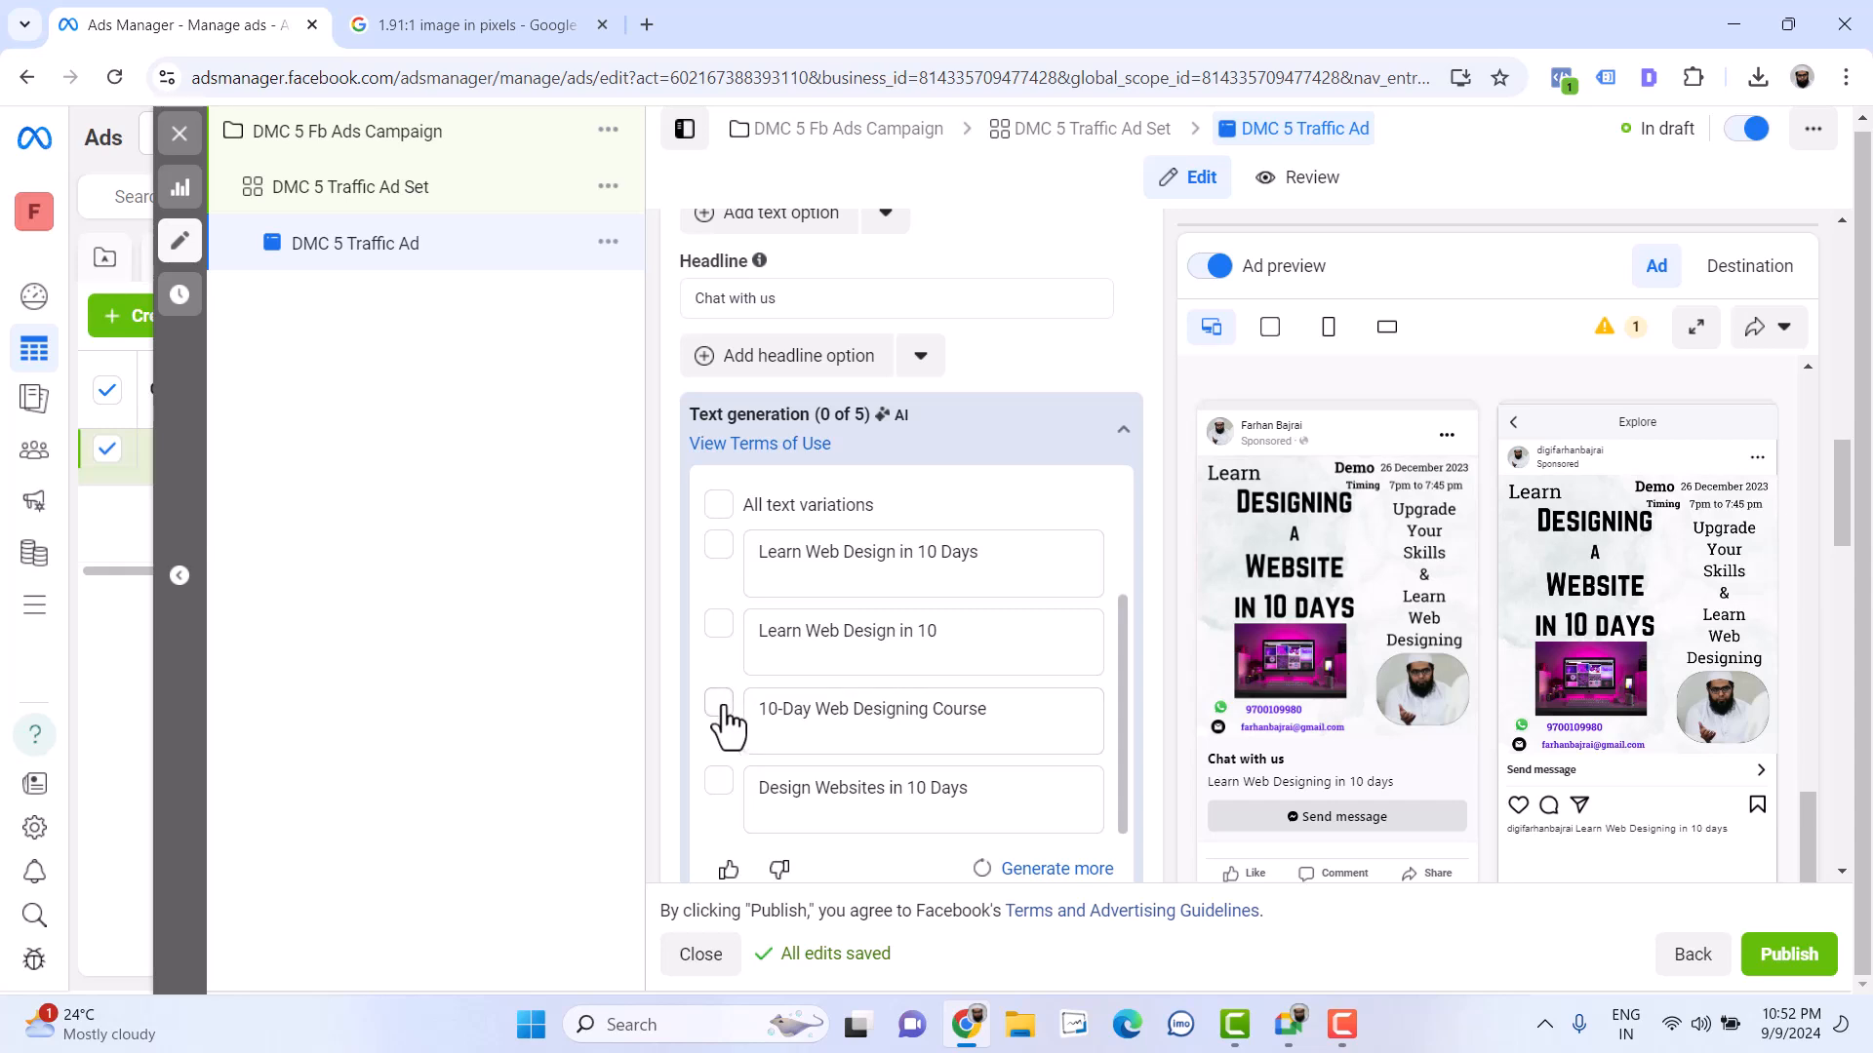
pyautogui.click(722, 704)
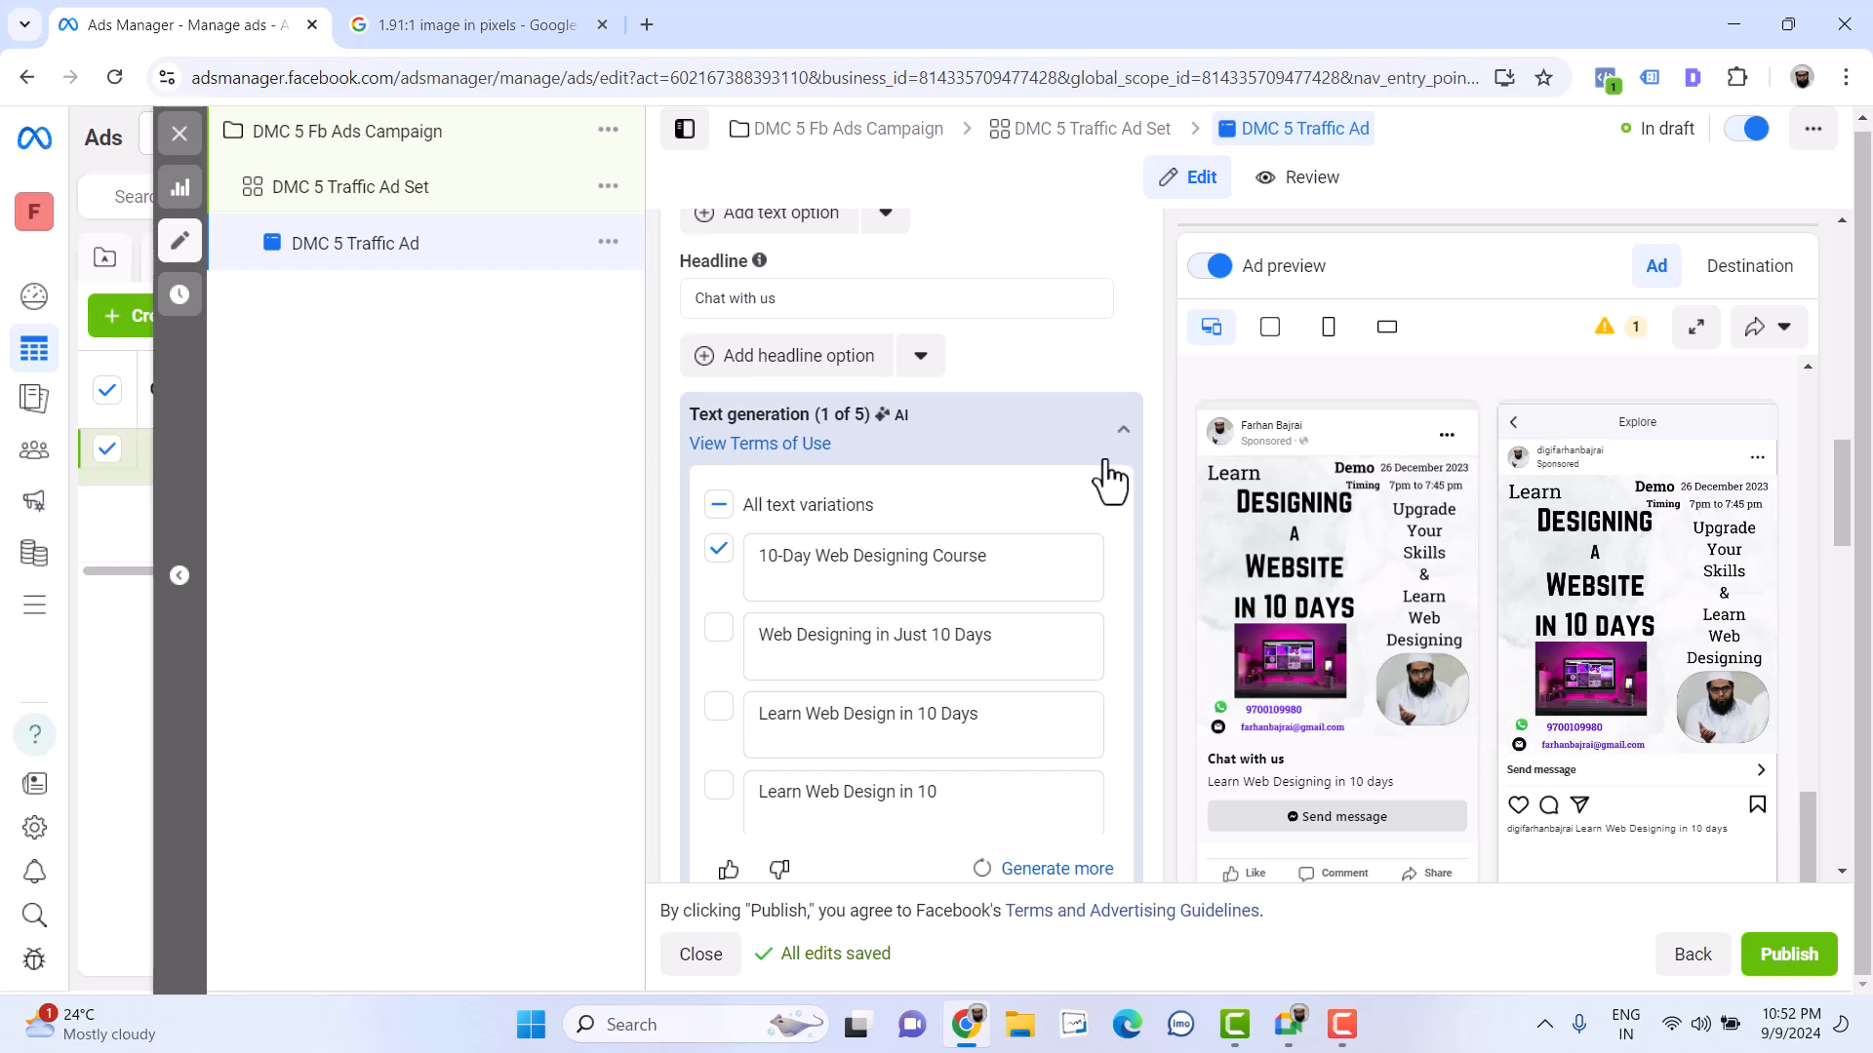
pyautogui.click(1124, 431)
# Enter the ad description "You will master web designing using WordPress as a CMS in just 10 days. Invest your time in learning the Skills"
pyautogui.click(849, 527)
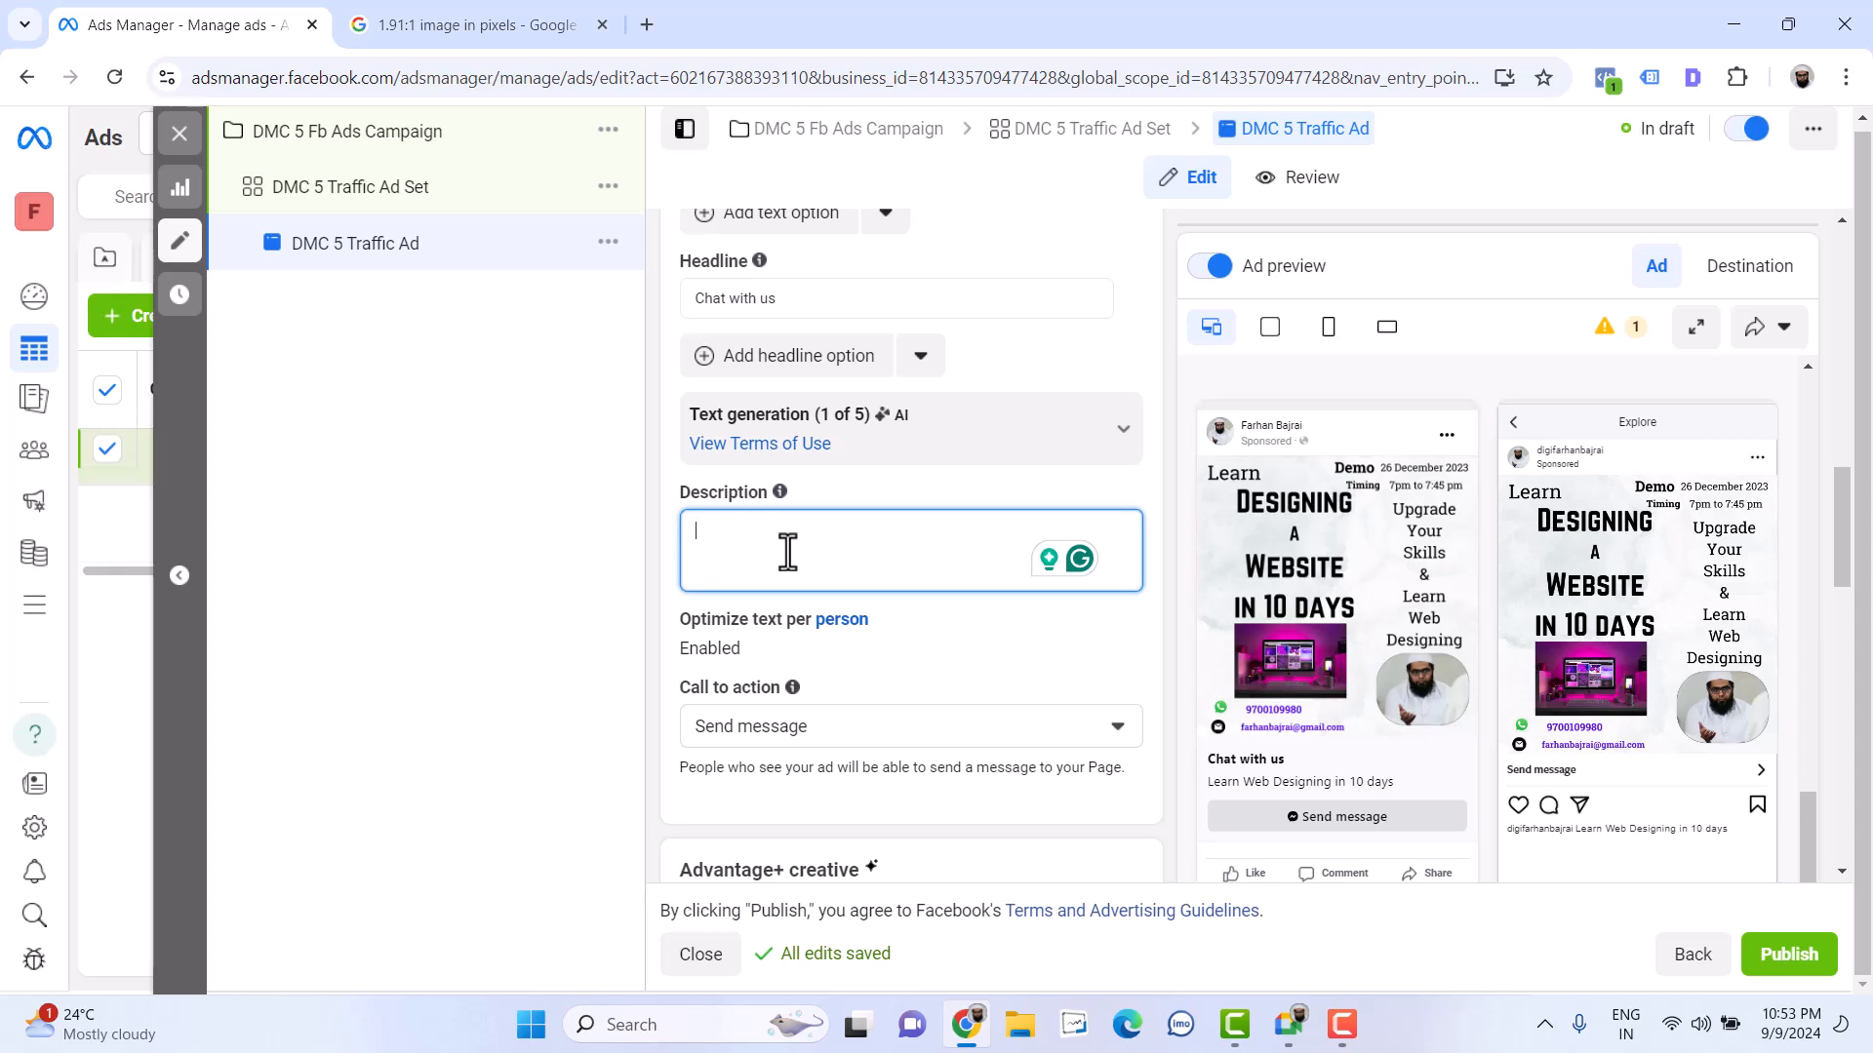
pyautogui.write('You ill master')
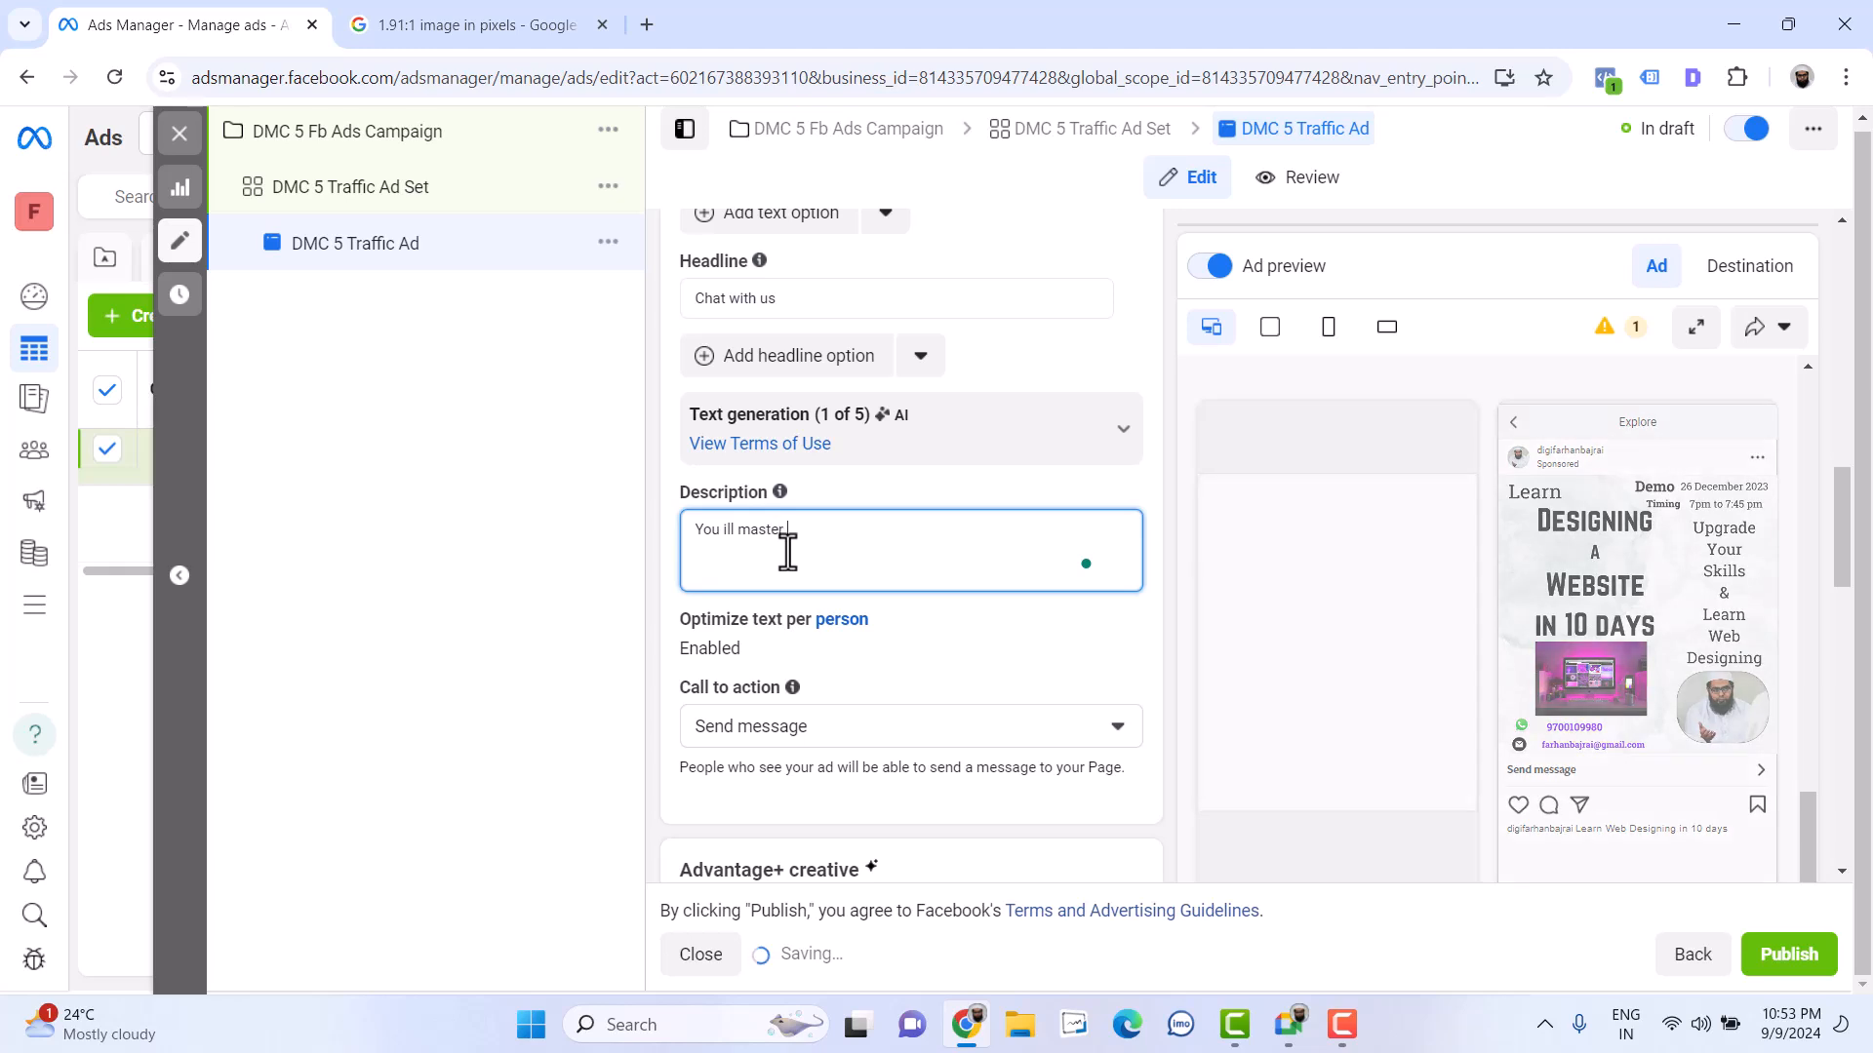
pyautogui.write(' web designi')
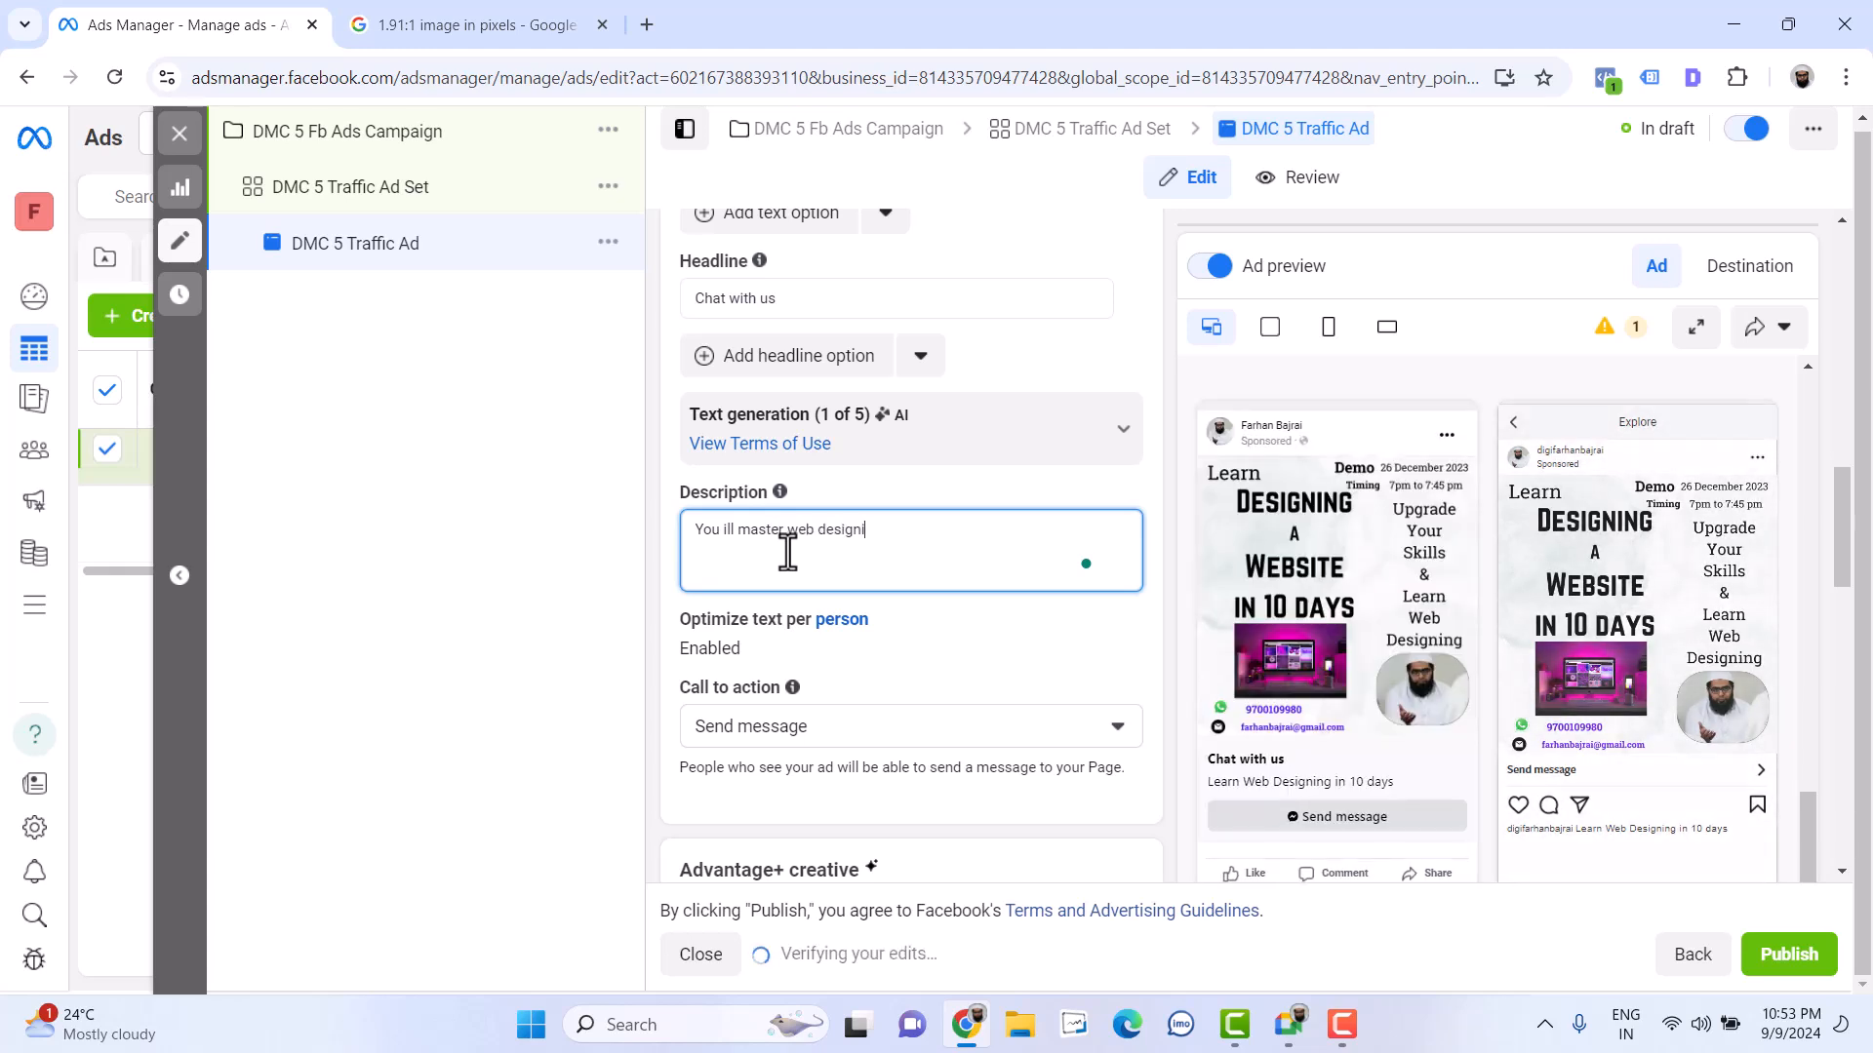
pyautogui.write('ng using WordPress as a')
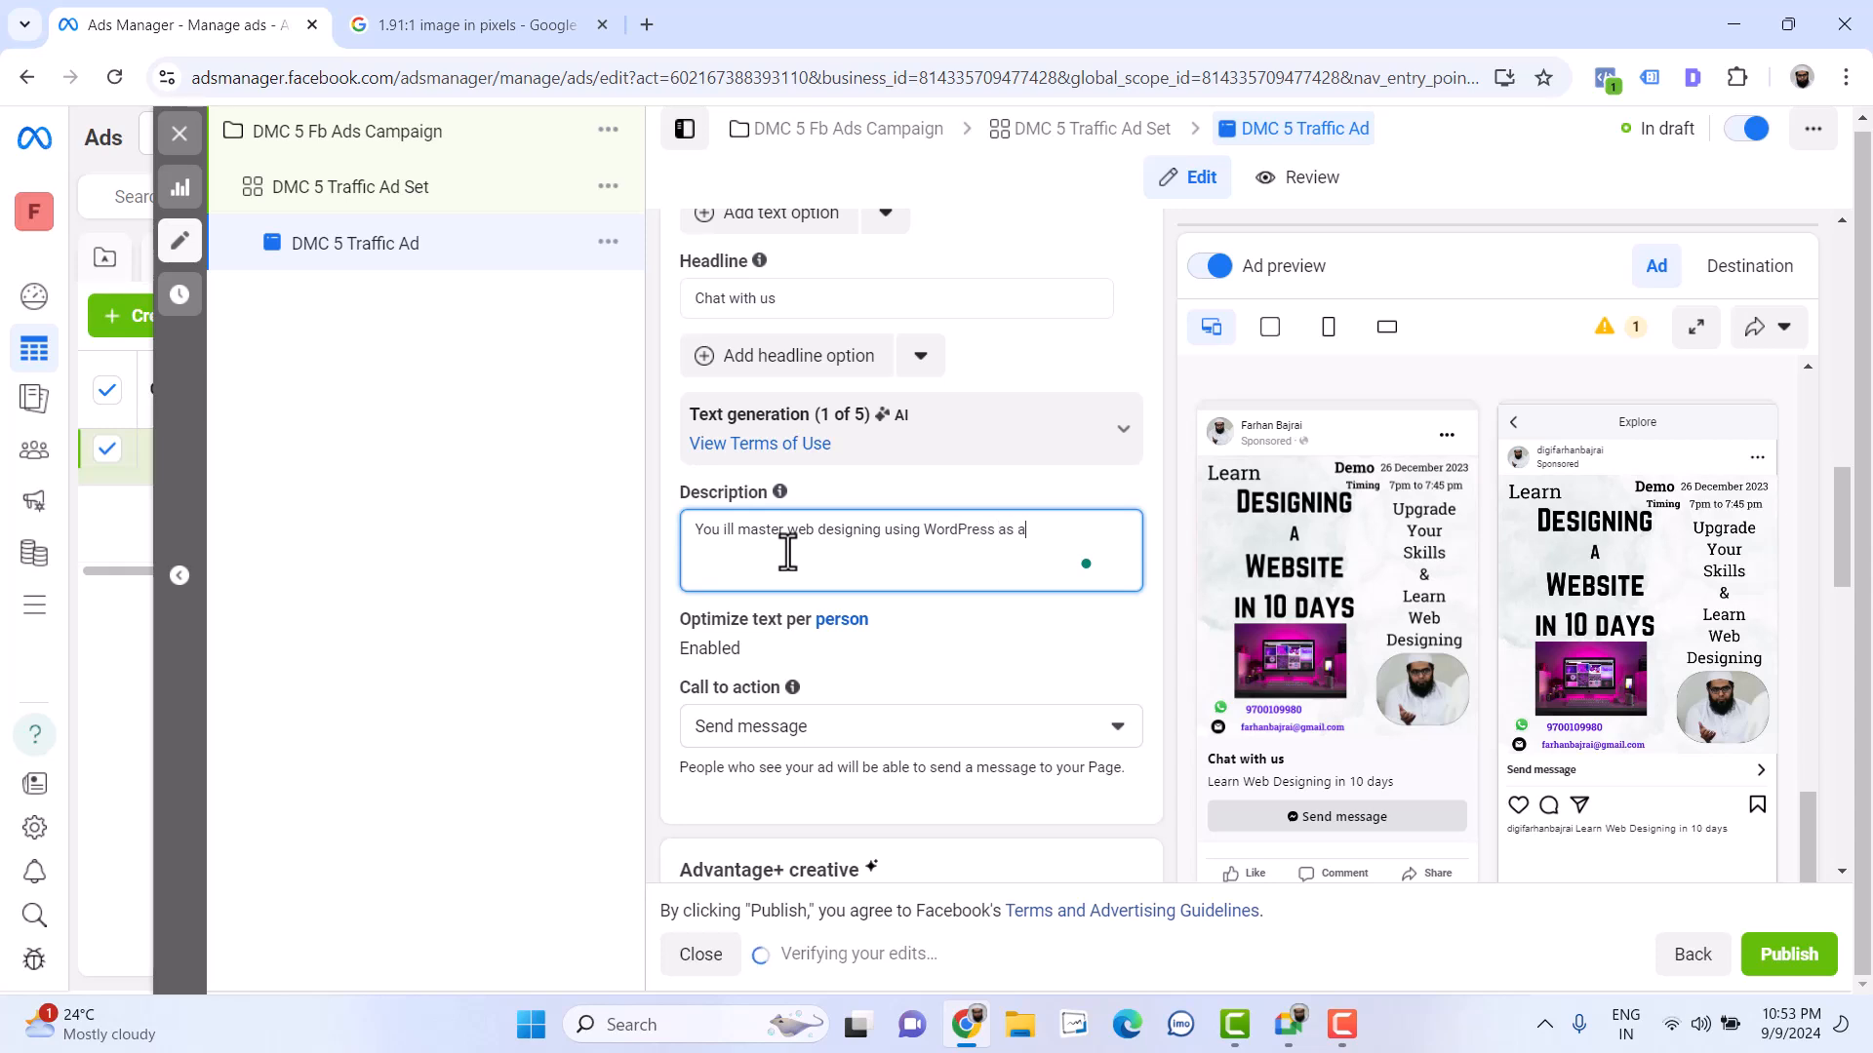
pyautogui.write(' CMS in ')
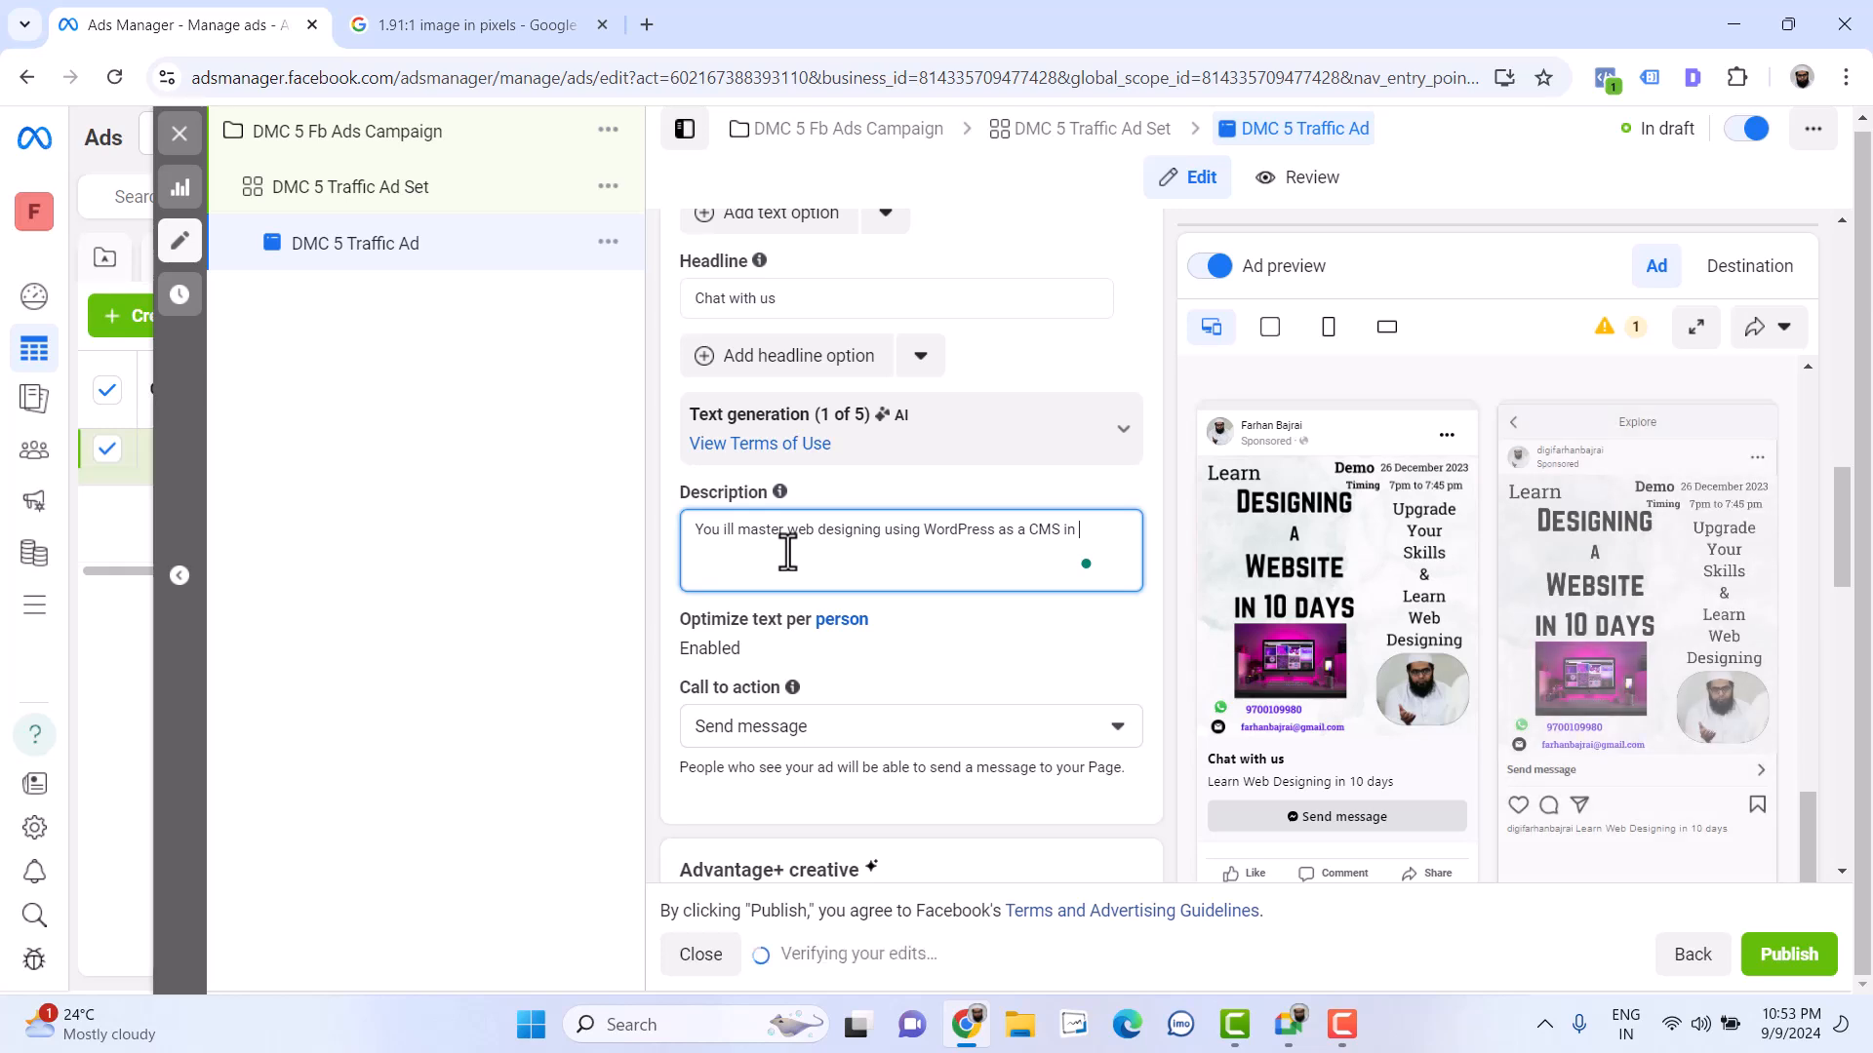
pyautogui.write('just 10 days. Invest your time n')
pyautogui.press('BackSpace')
pyautogui.write('No')
pyautogui.press('BackSpace')
pyautogui.press('BackSpace')
pyautogui.write('in learning the ')
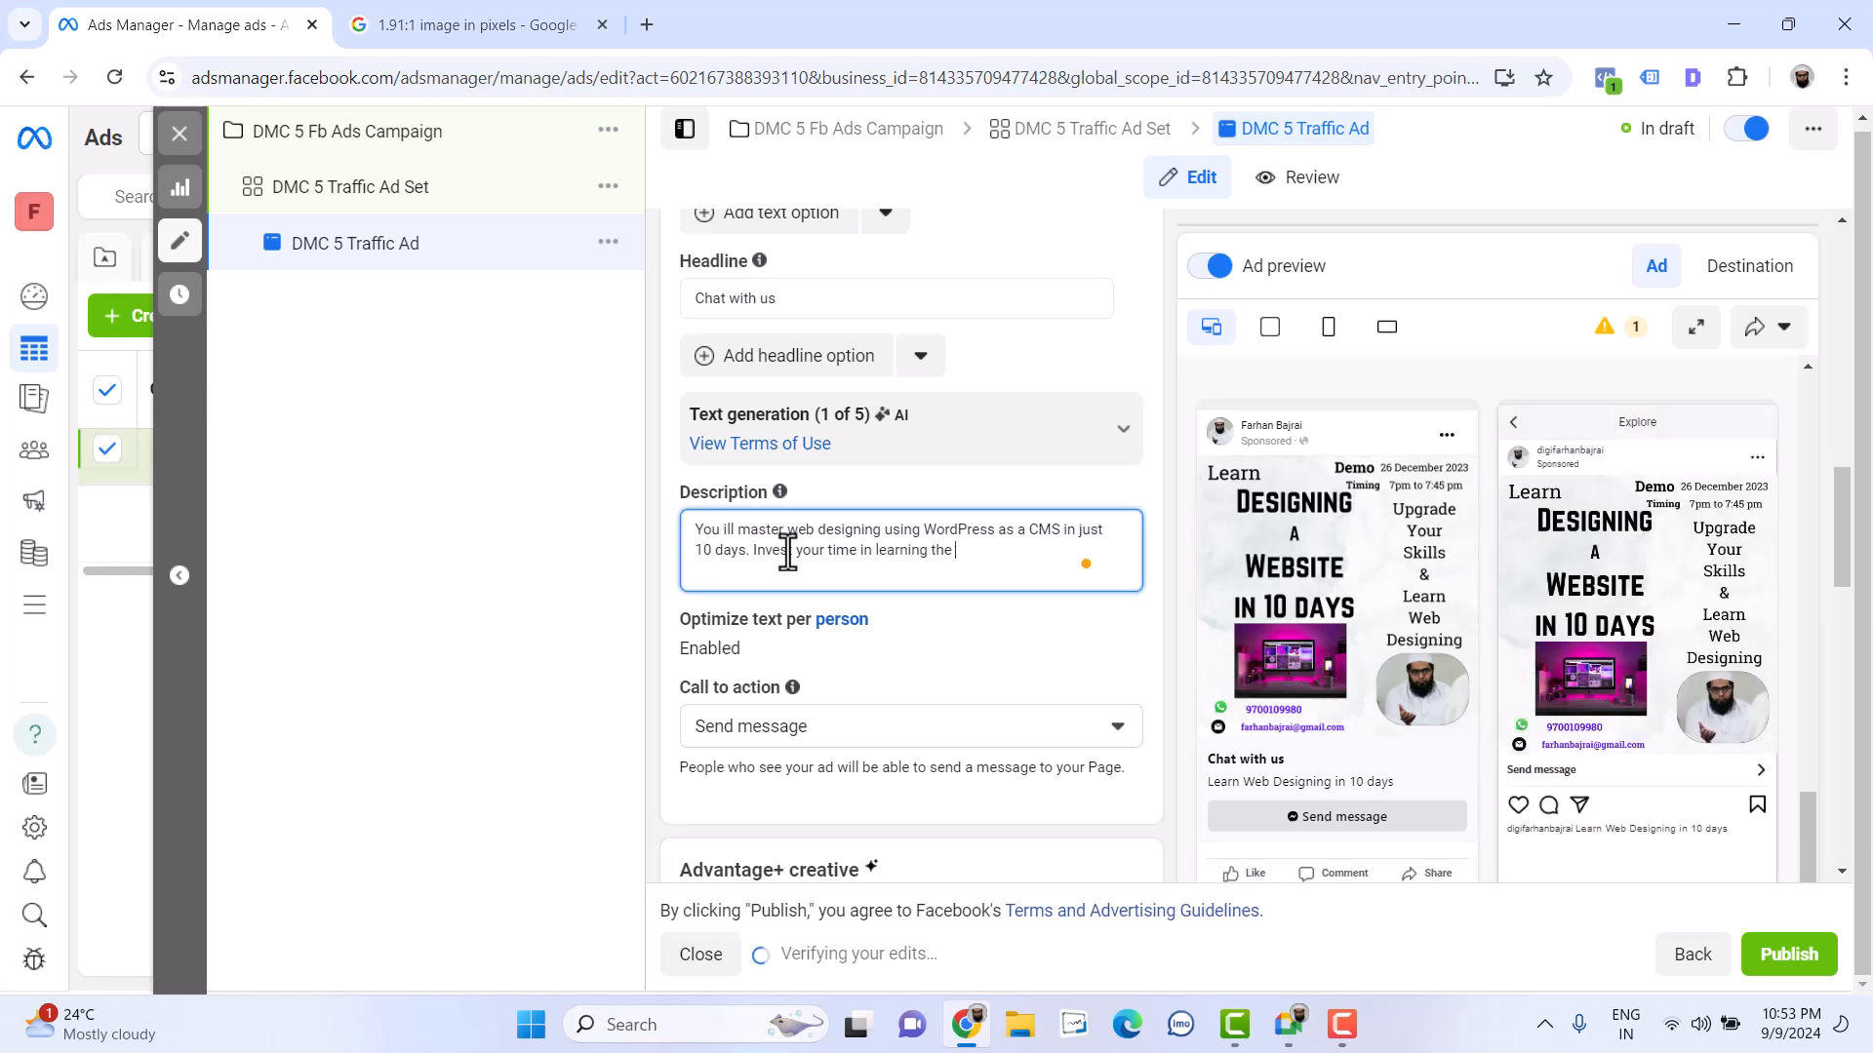
pyautogui.write('skilss.')
pyautogui.hotkey('ctrl', 'shift', 'Left')
pyautogui.write('Skills')
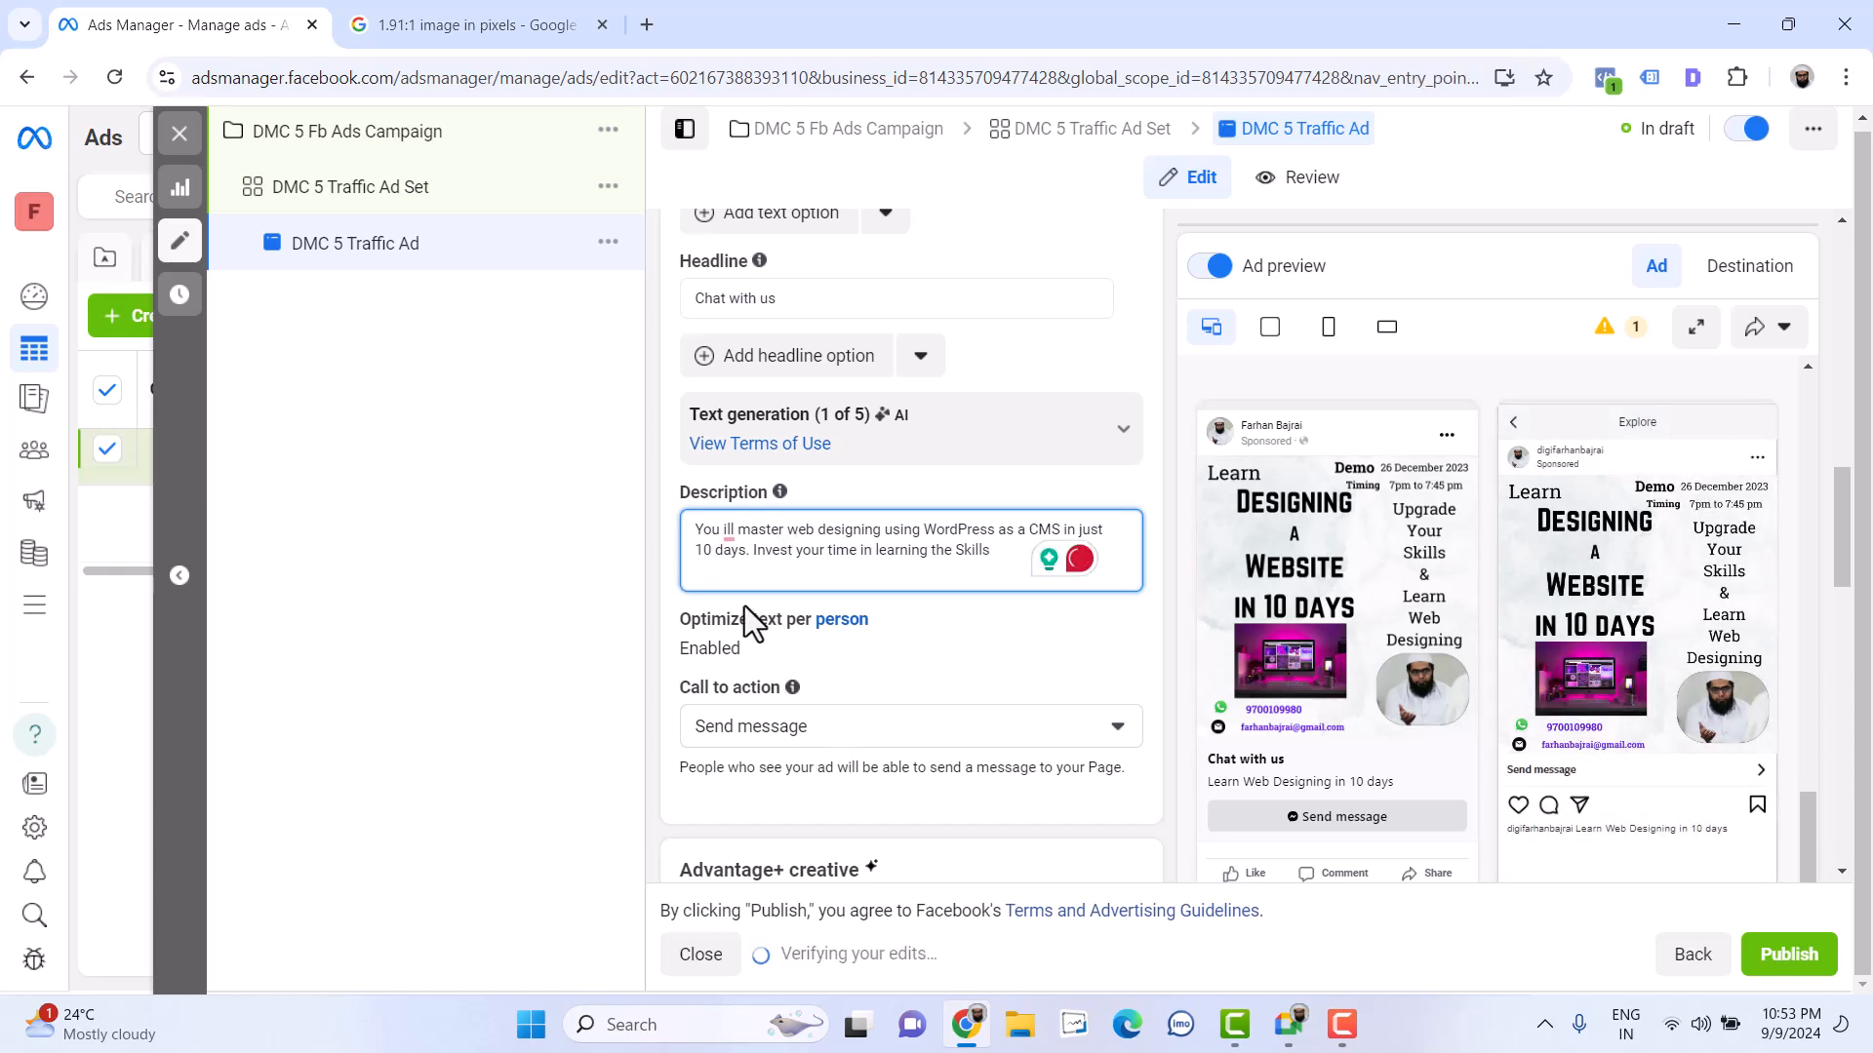
pyautogui.click(727, 531)
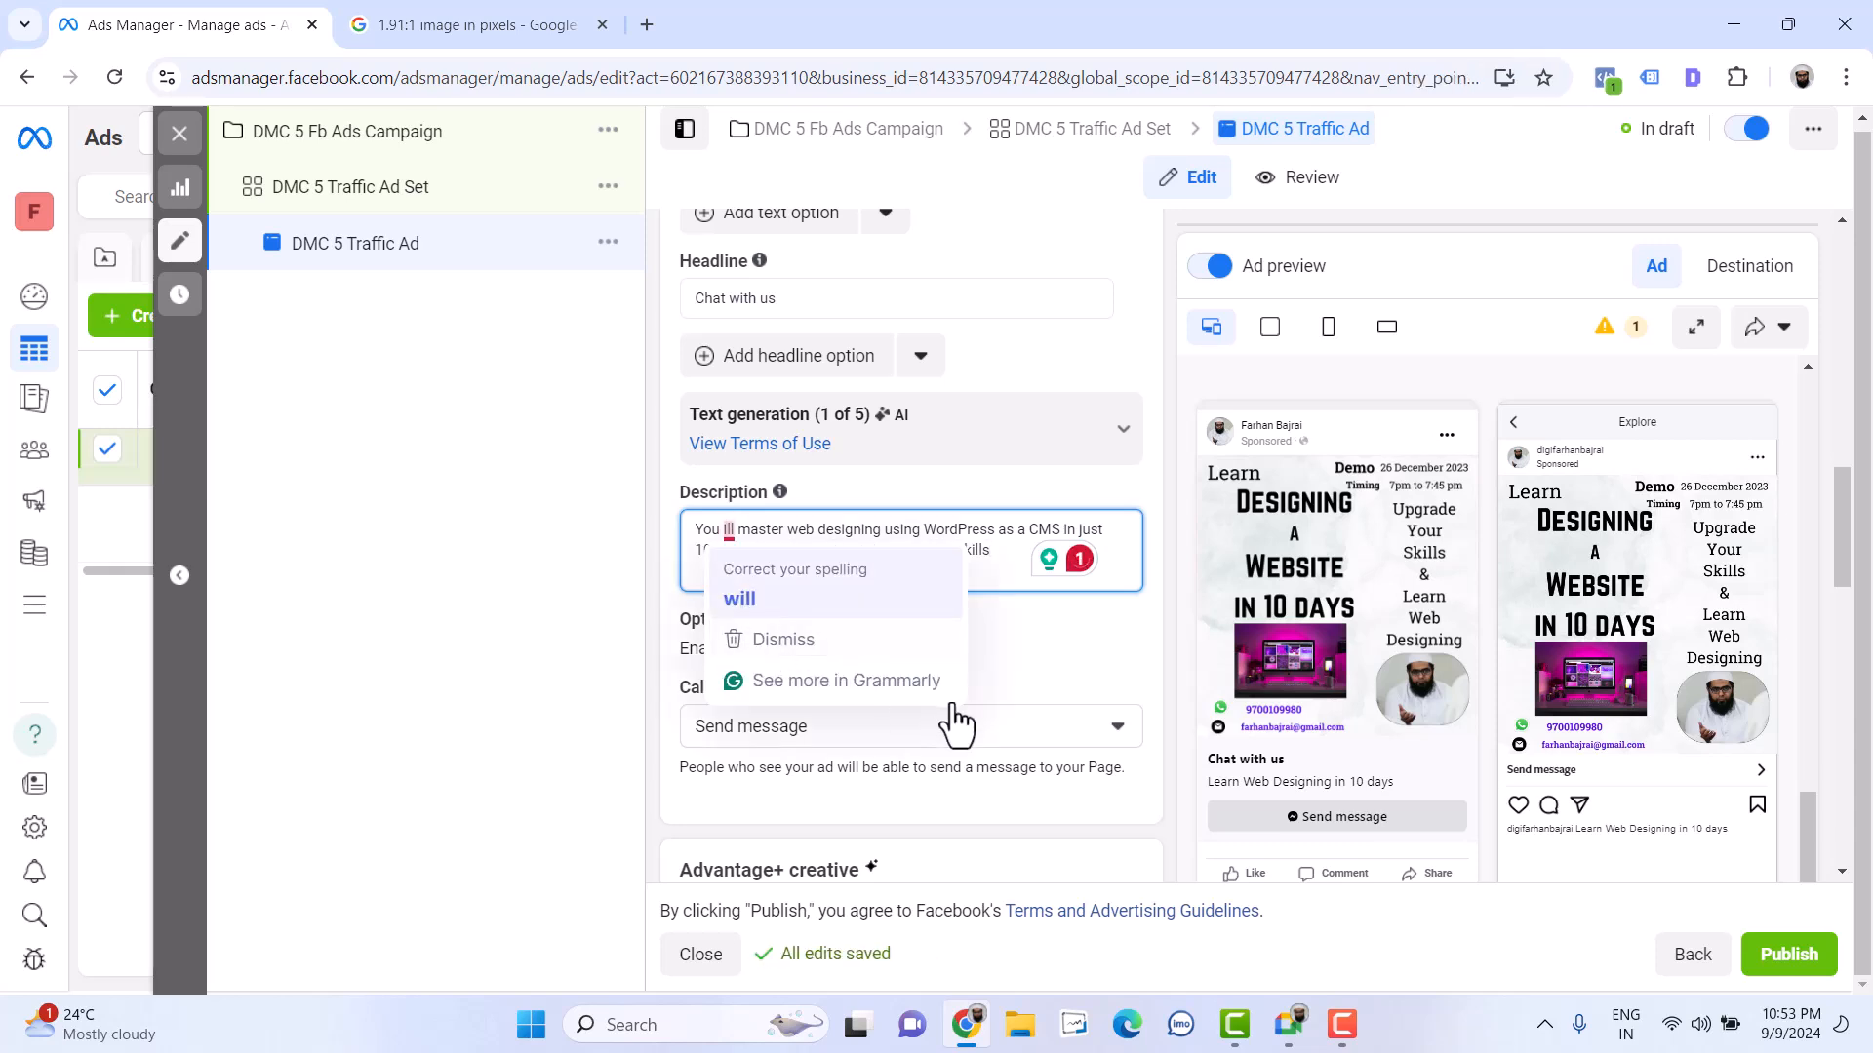
pyautogui.click(932, 585)
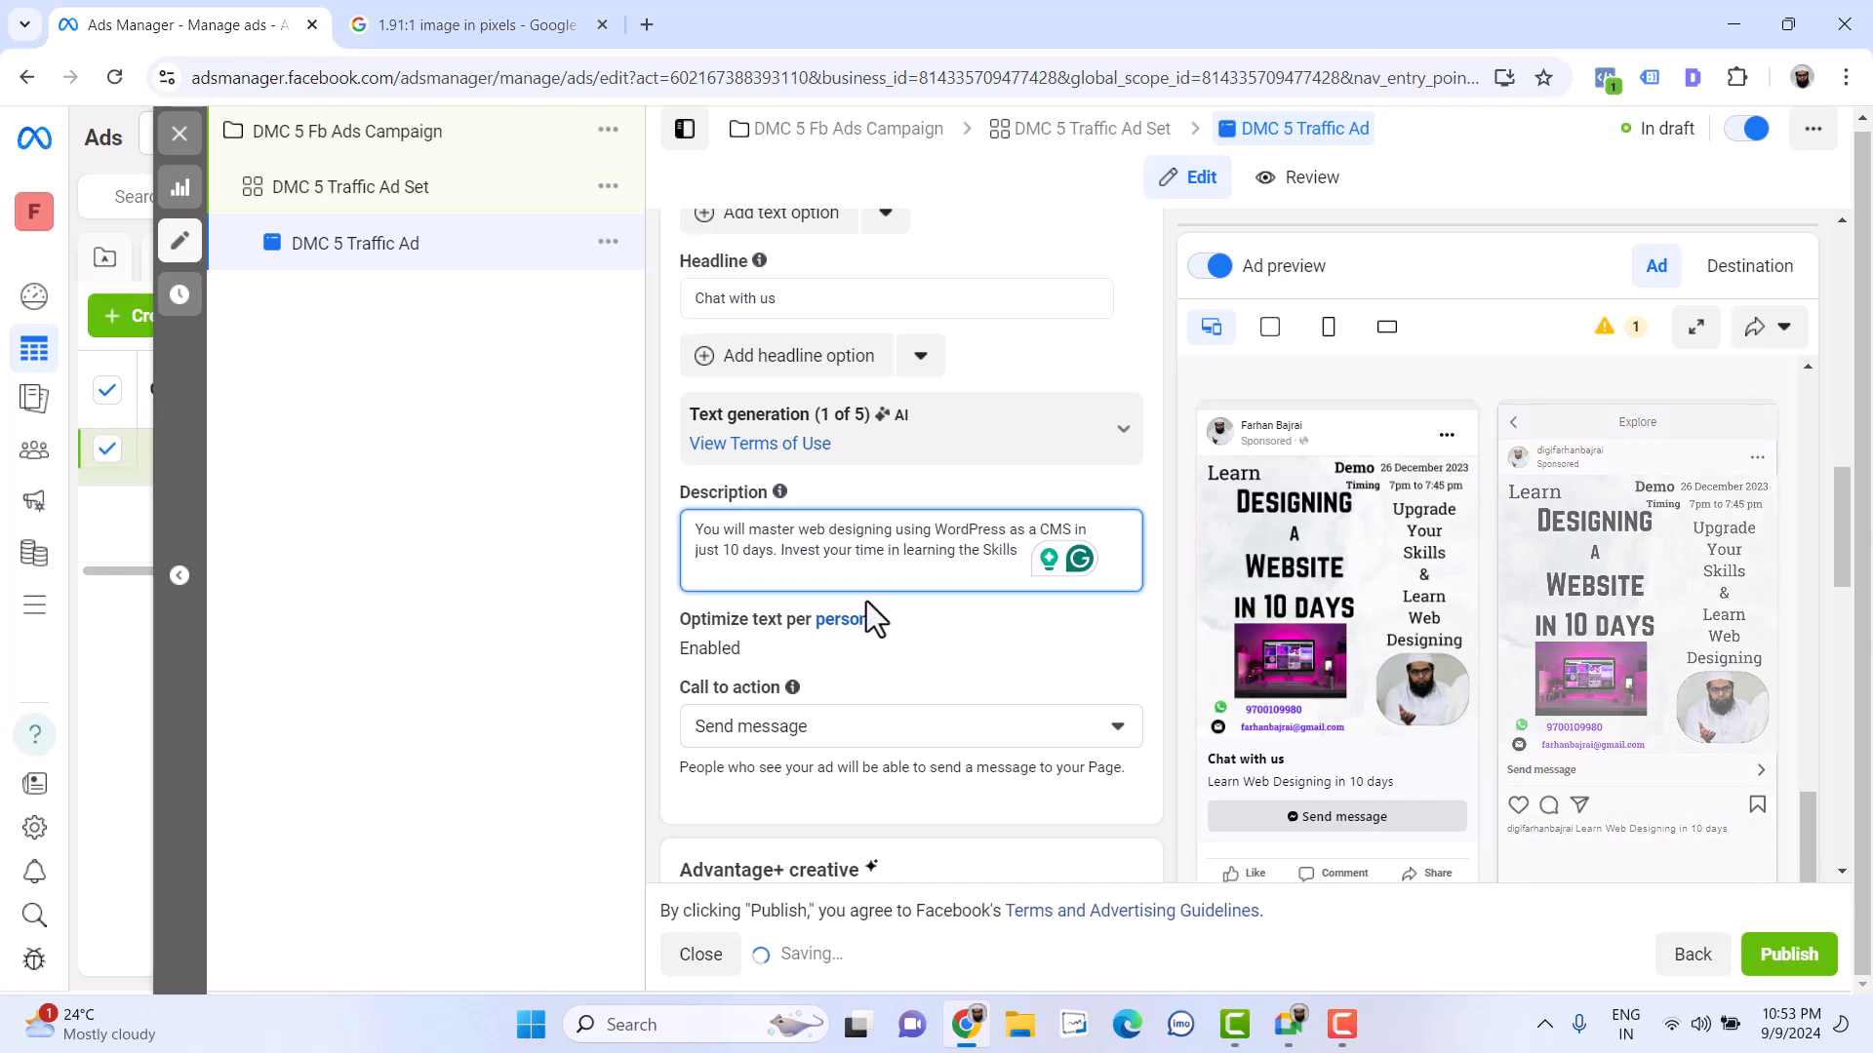
# Look through the call-to-action choices and keep Send message as the ad's call to action
pyautogui.scroll(-1, 980, 712)
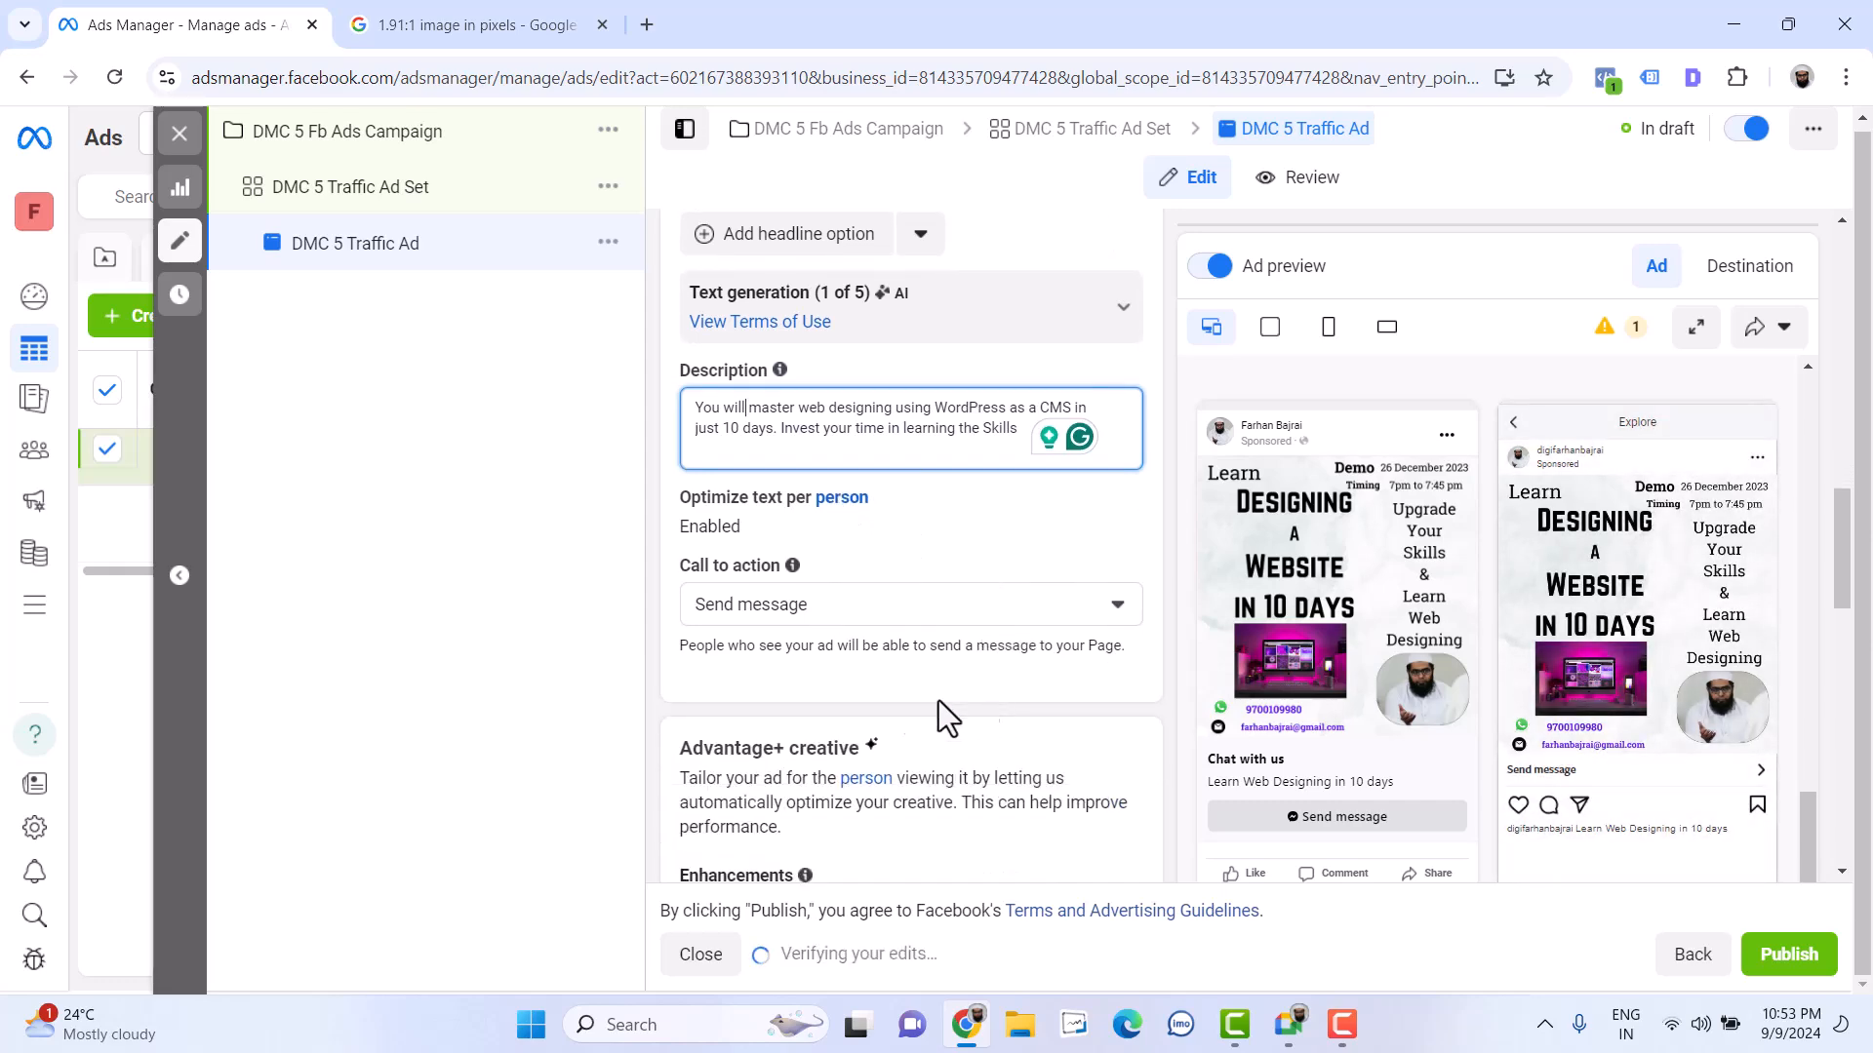
pyautogui.scroll(-5, 1314, 693)
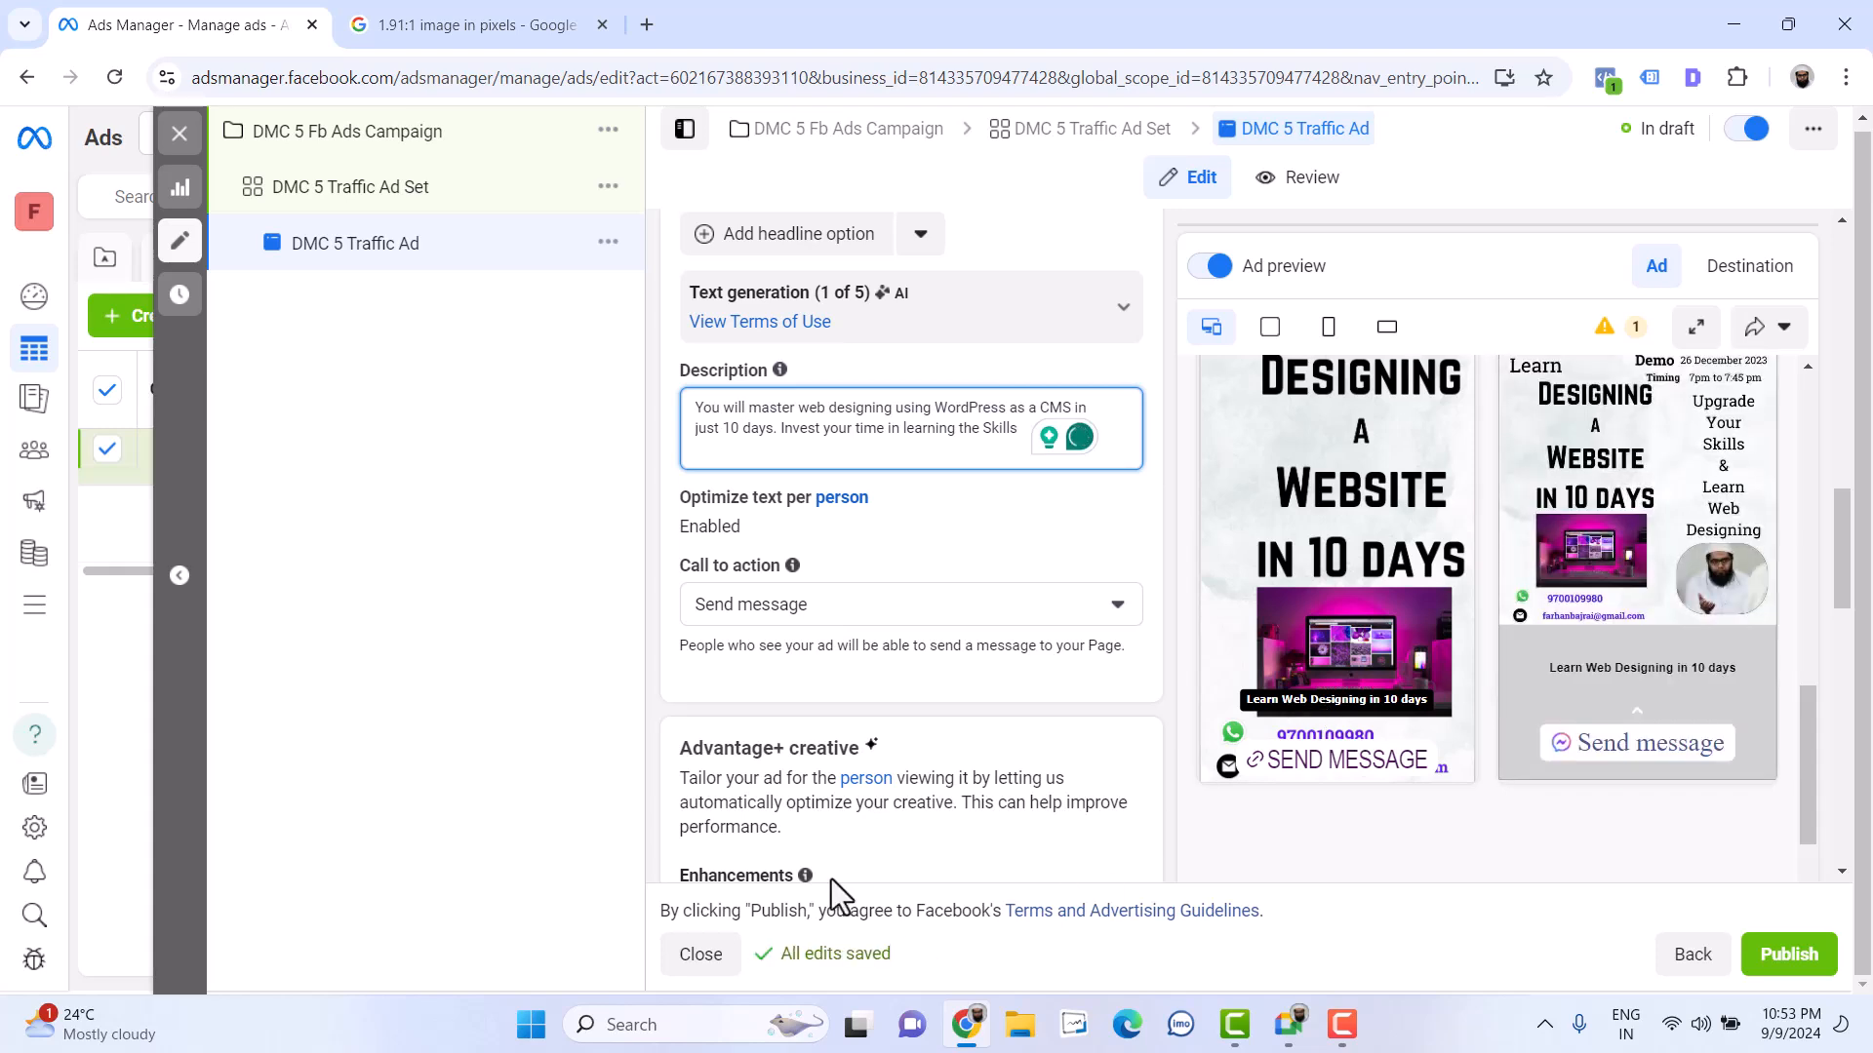
pyautogui.scroll(1, 1012, 734)
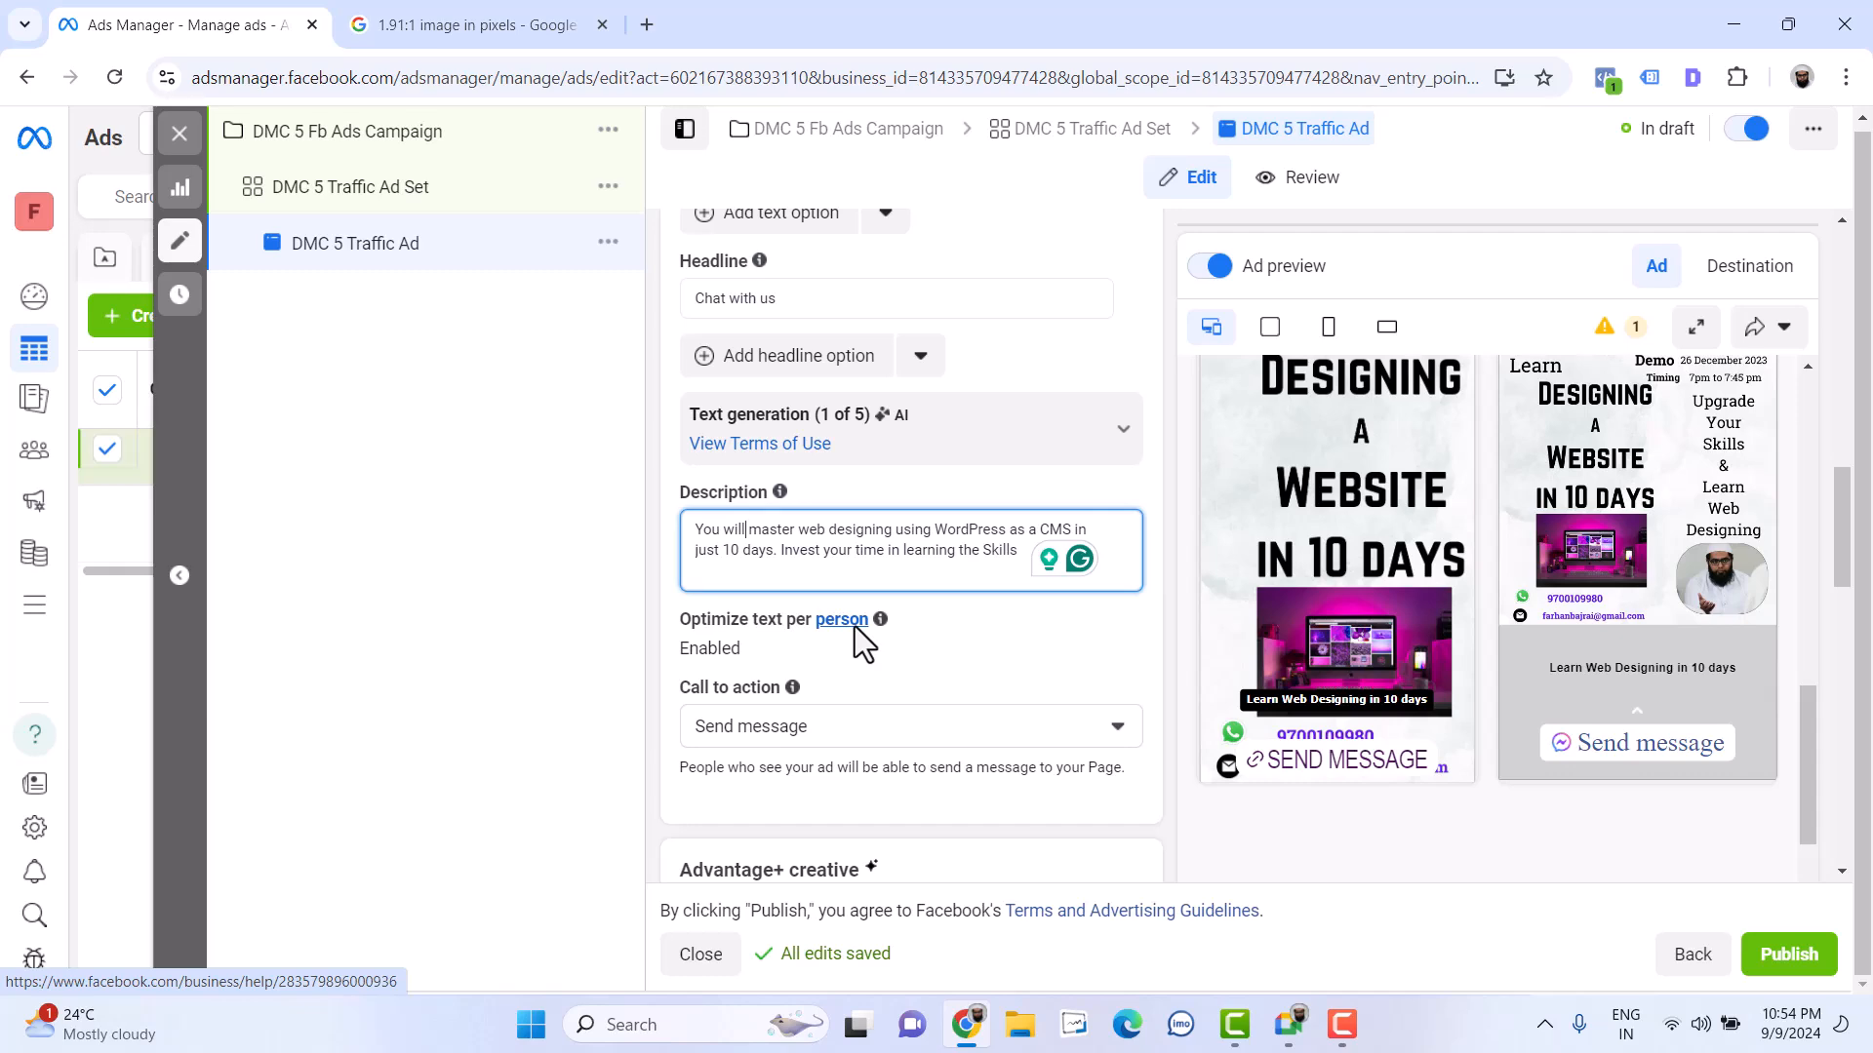
pyautogui.click(886, 727)
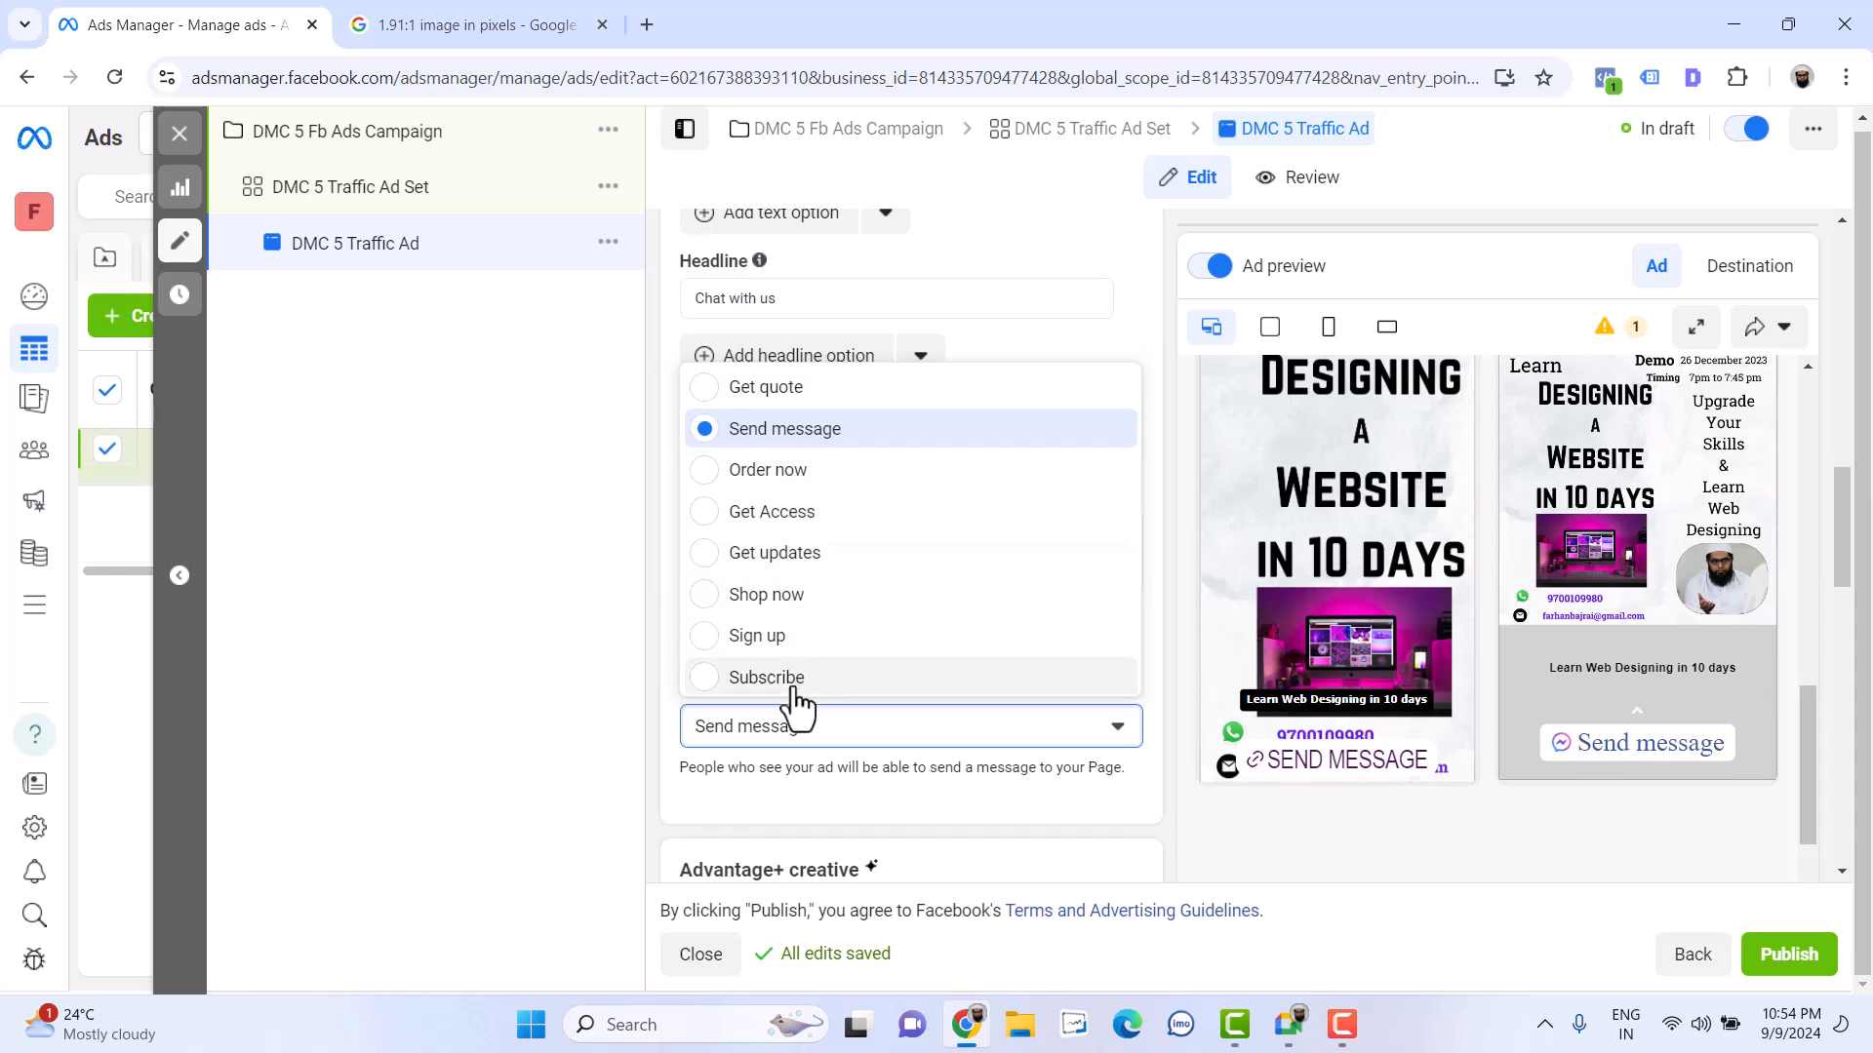
pyautogui.click(794, 448)
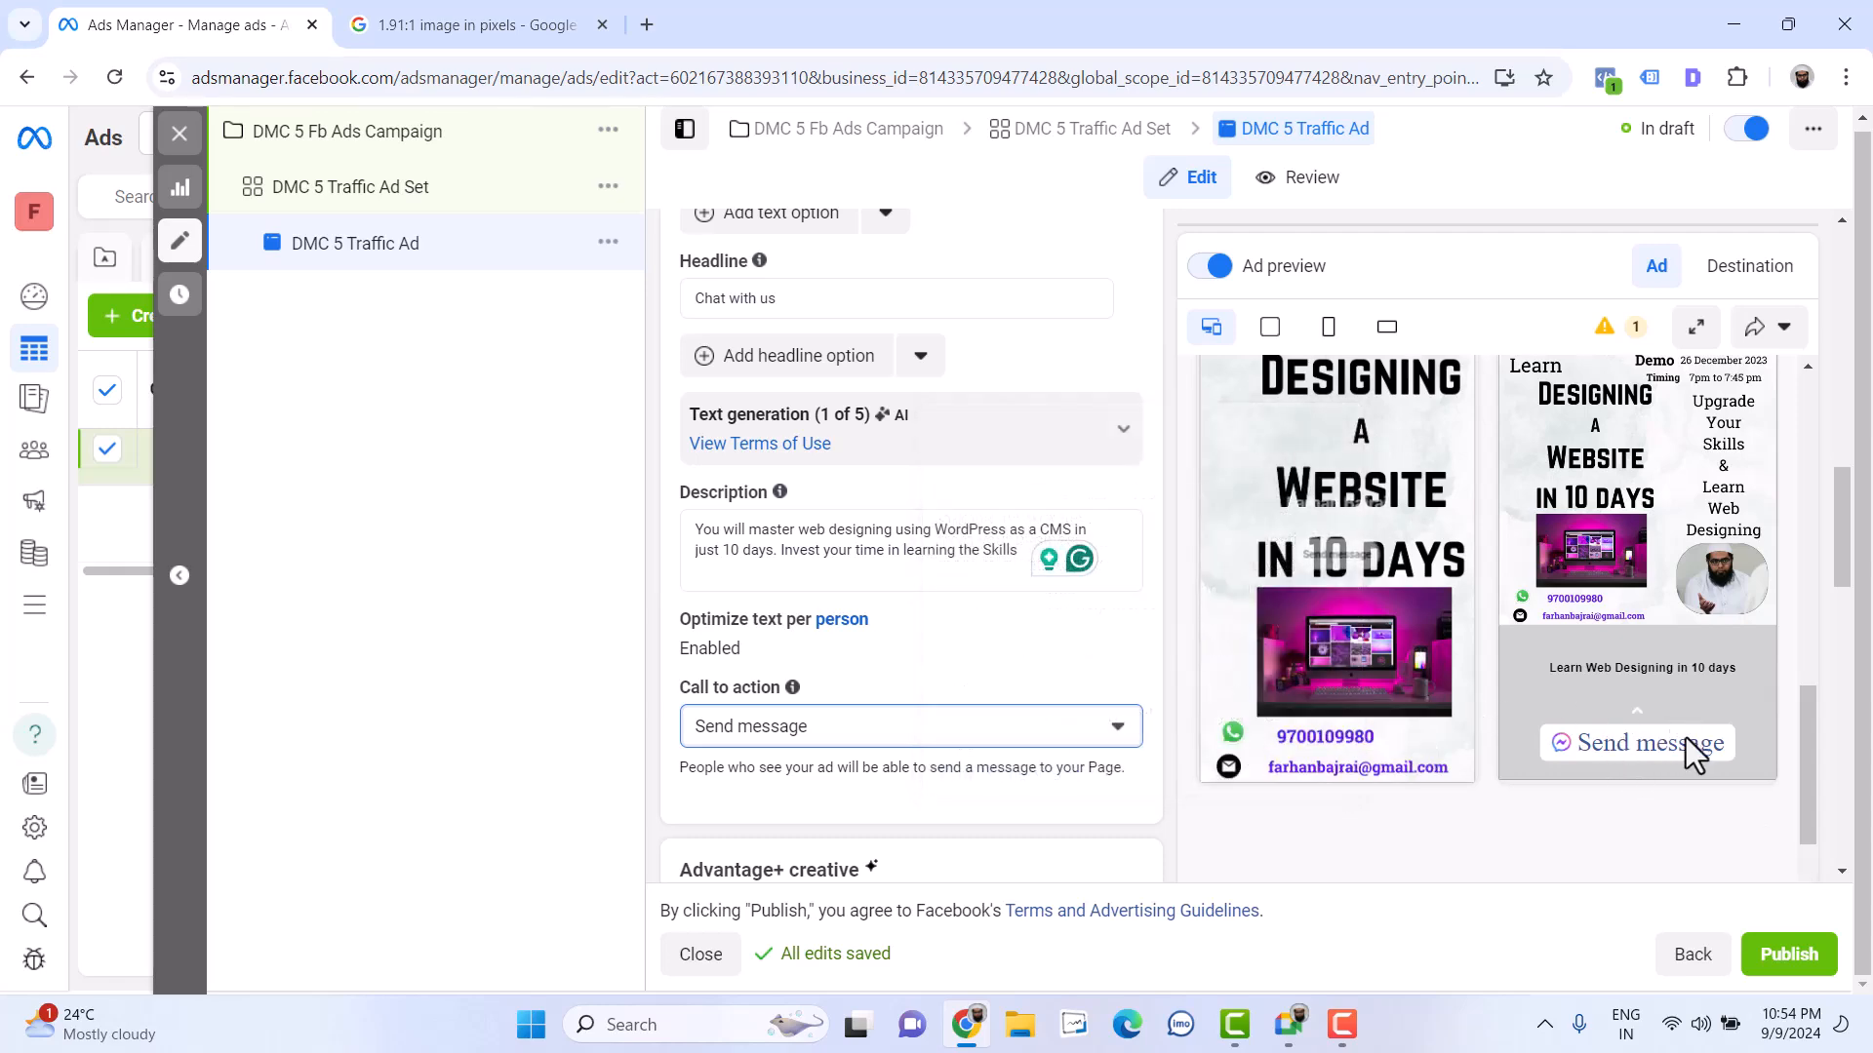
# Examine the message template section and how the text and call to action appear in the Facebook, Instagram, Stories and Marketplace previews
pyautogui.scroll(-3, 839, 760)
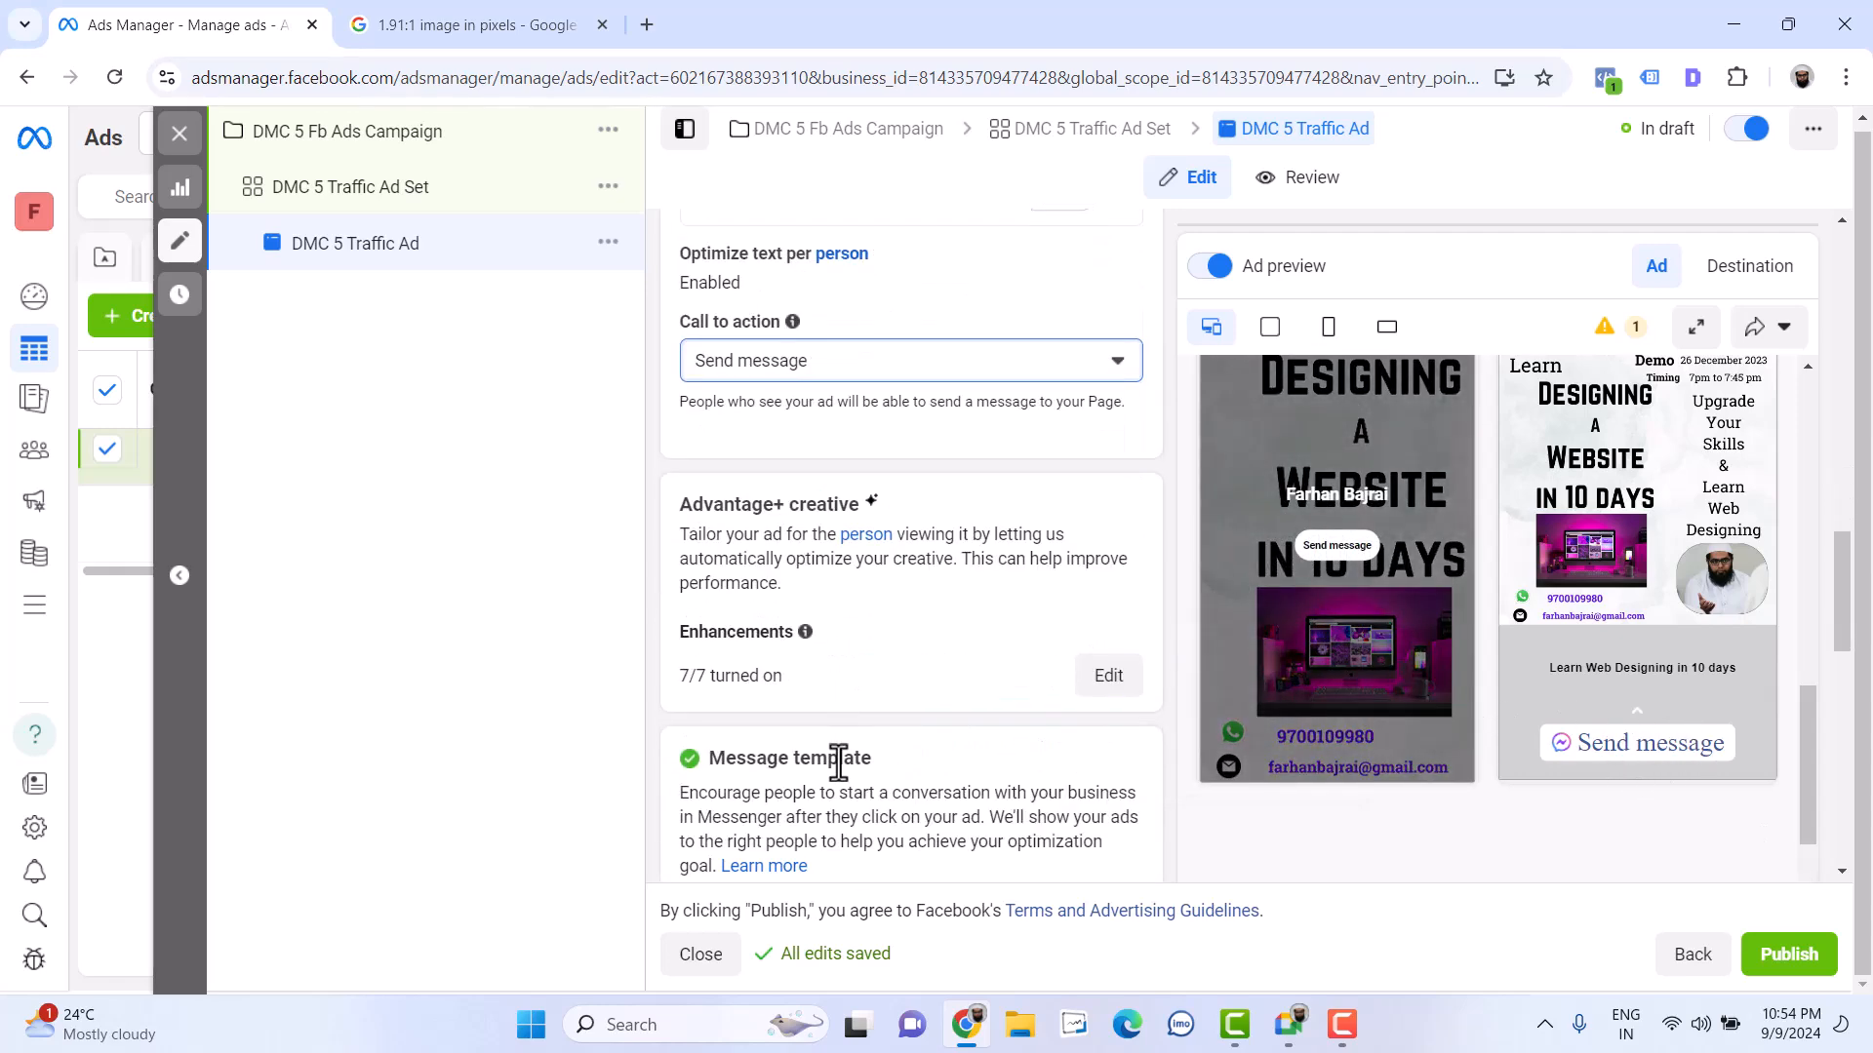
pyautogui.scroll(-2, 839, 761)
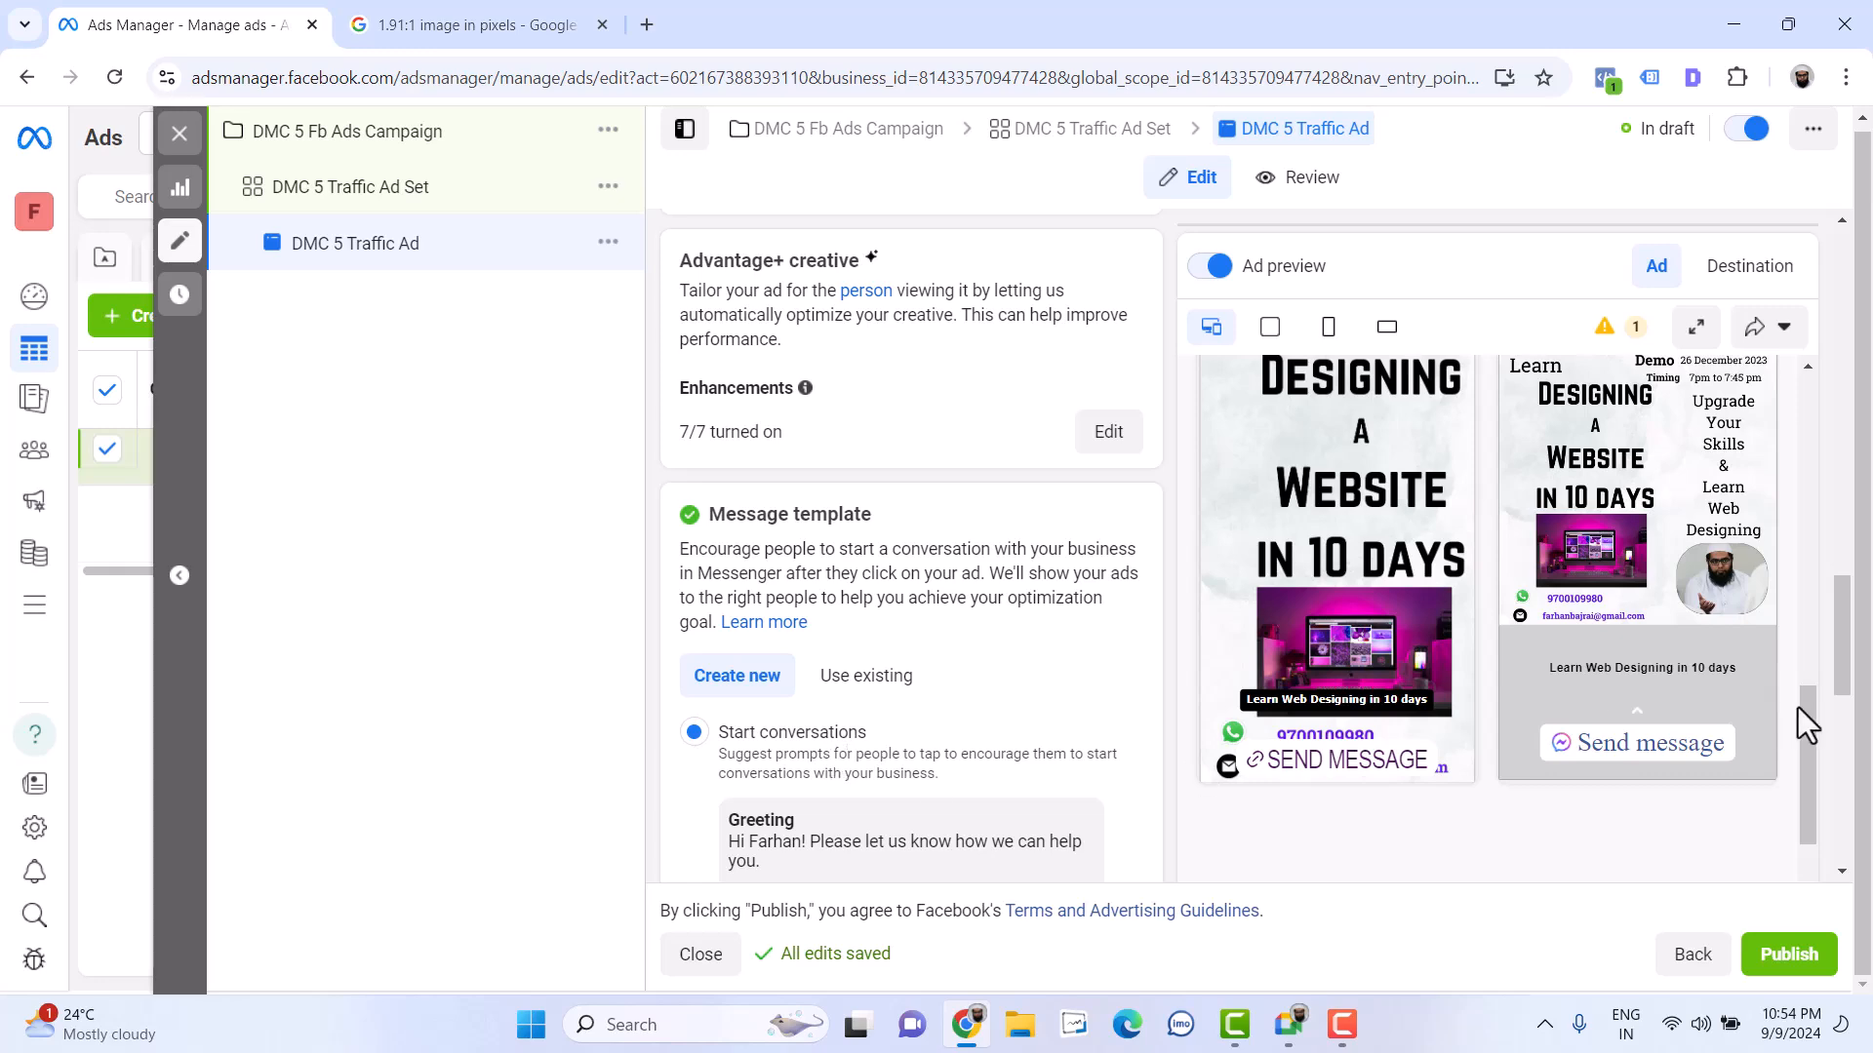
pyautogui.scroll(4, 1799, 706)
pyautogui.scroll(4, 1625, 653)
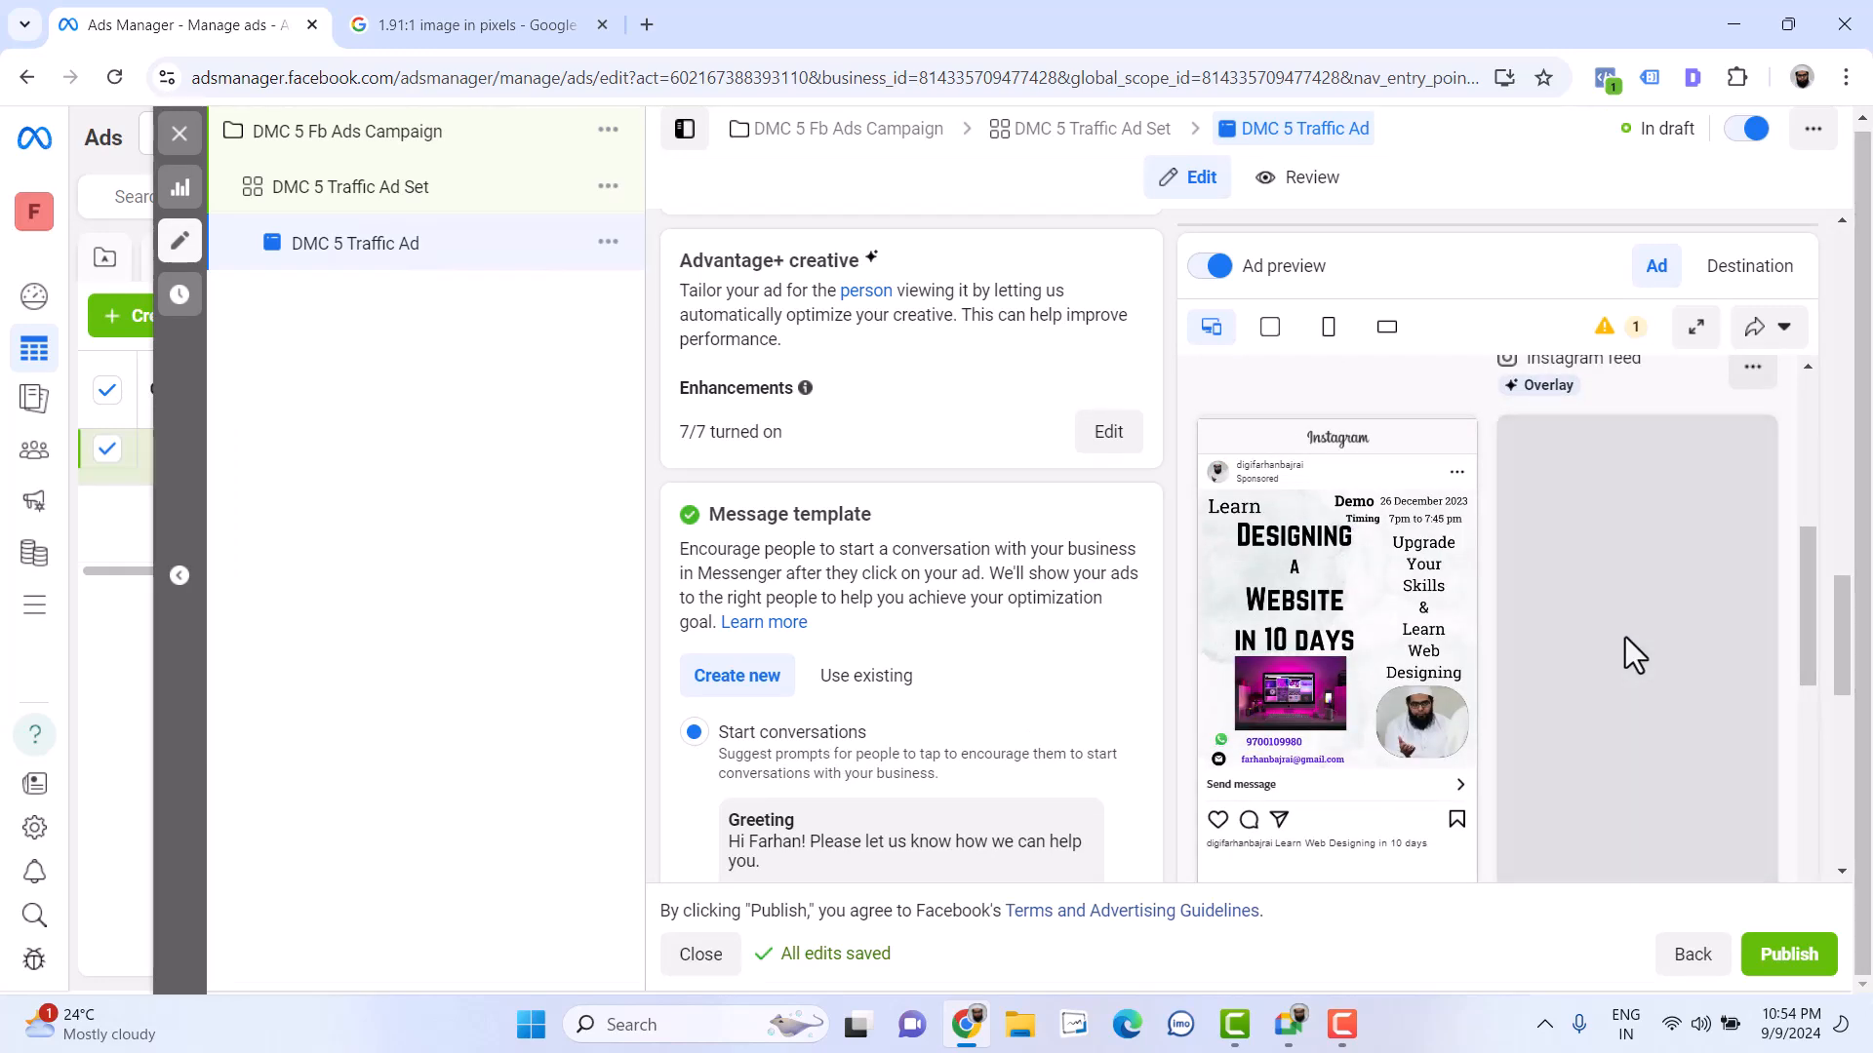
pyautogui.scroll(1, 1625, 636)
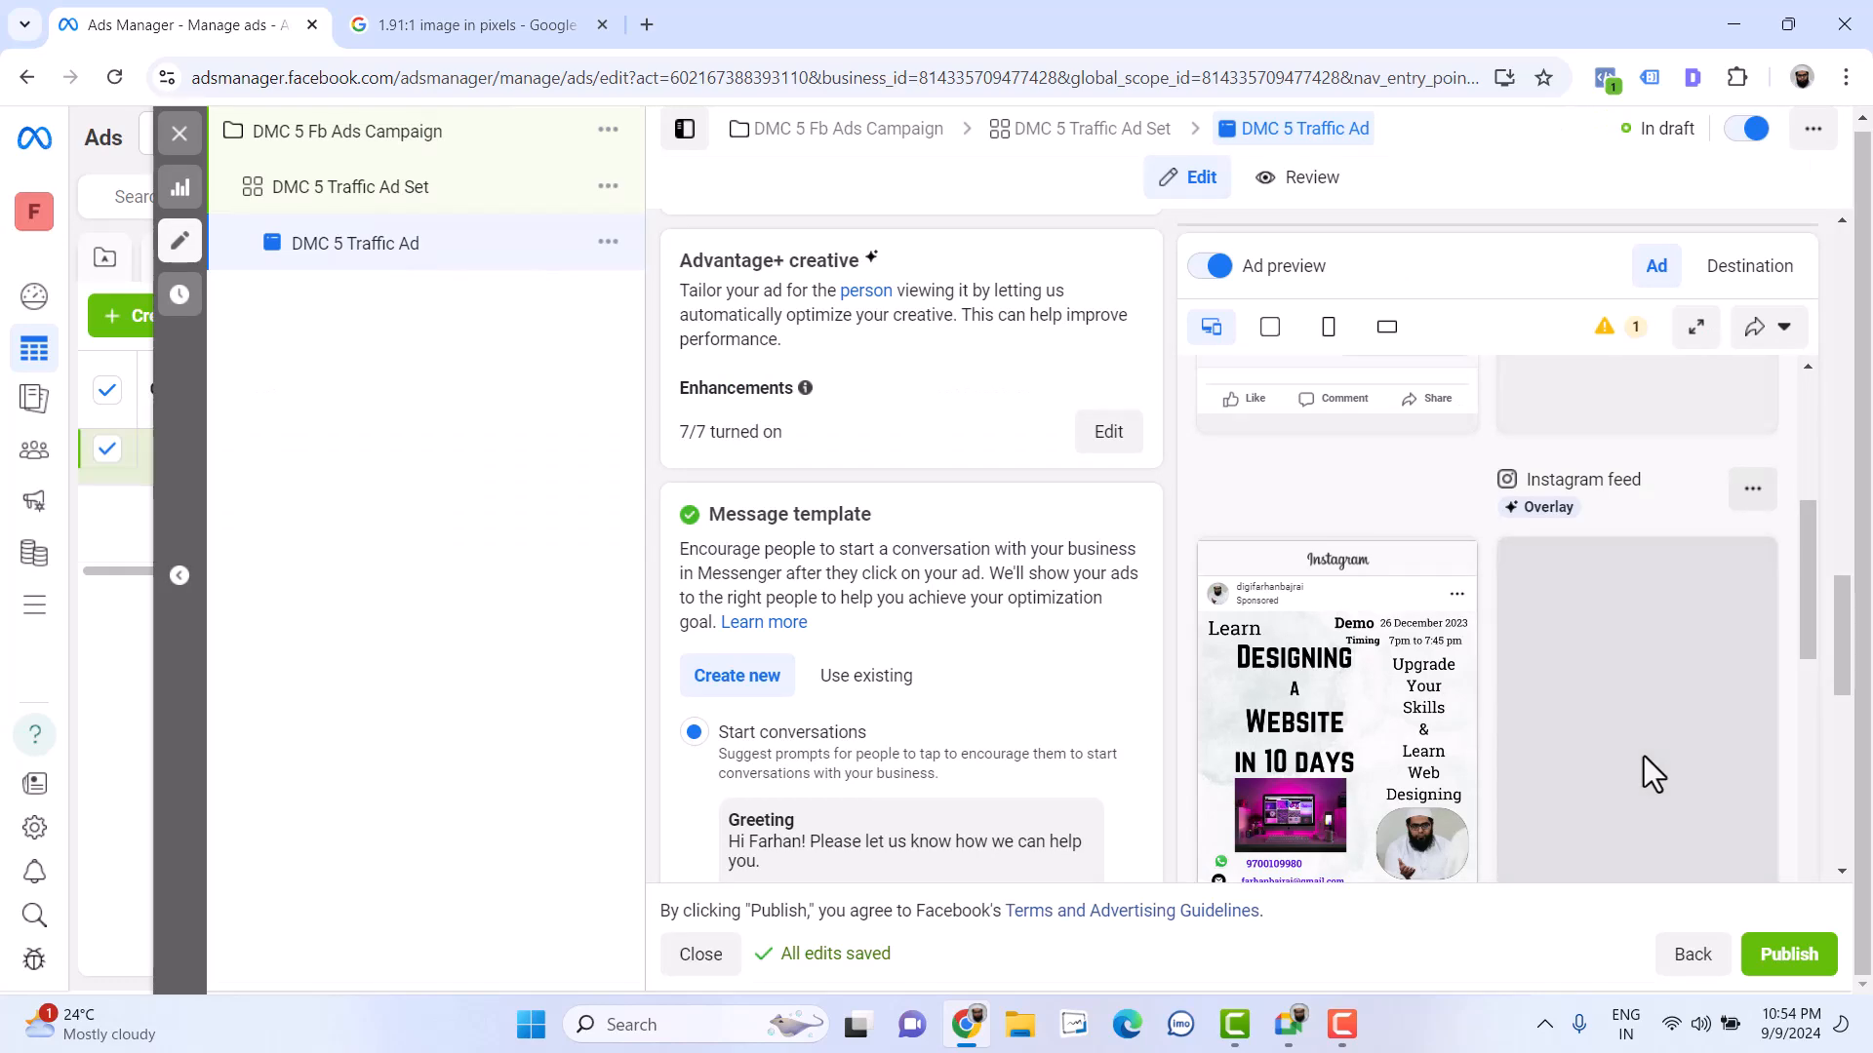
pyautogui.scroll(-2, 1643, 757)
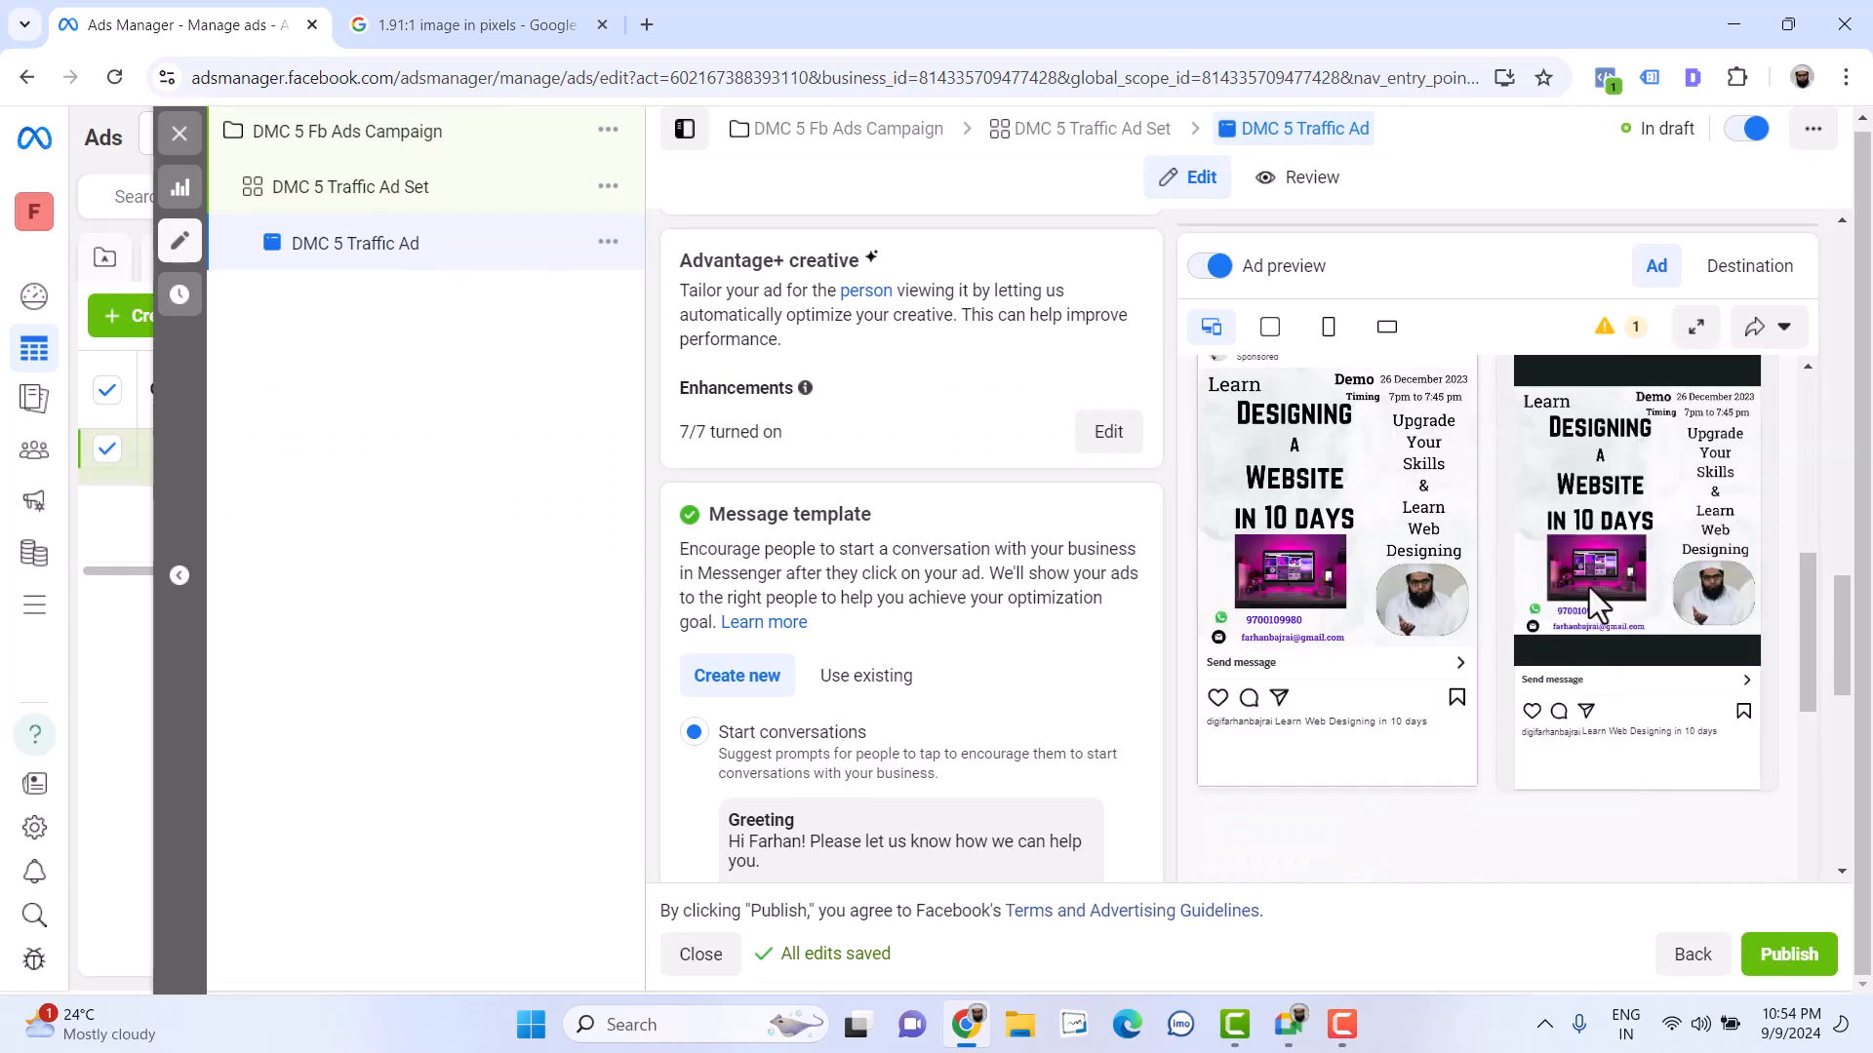
pyautogui.scroll(3, 1589, 587)
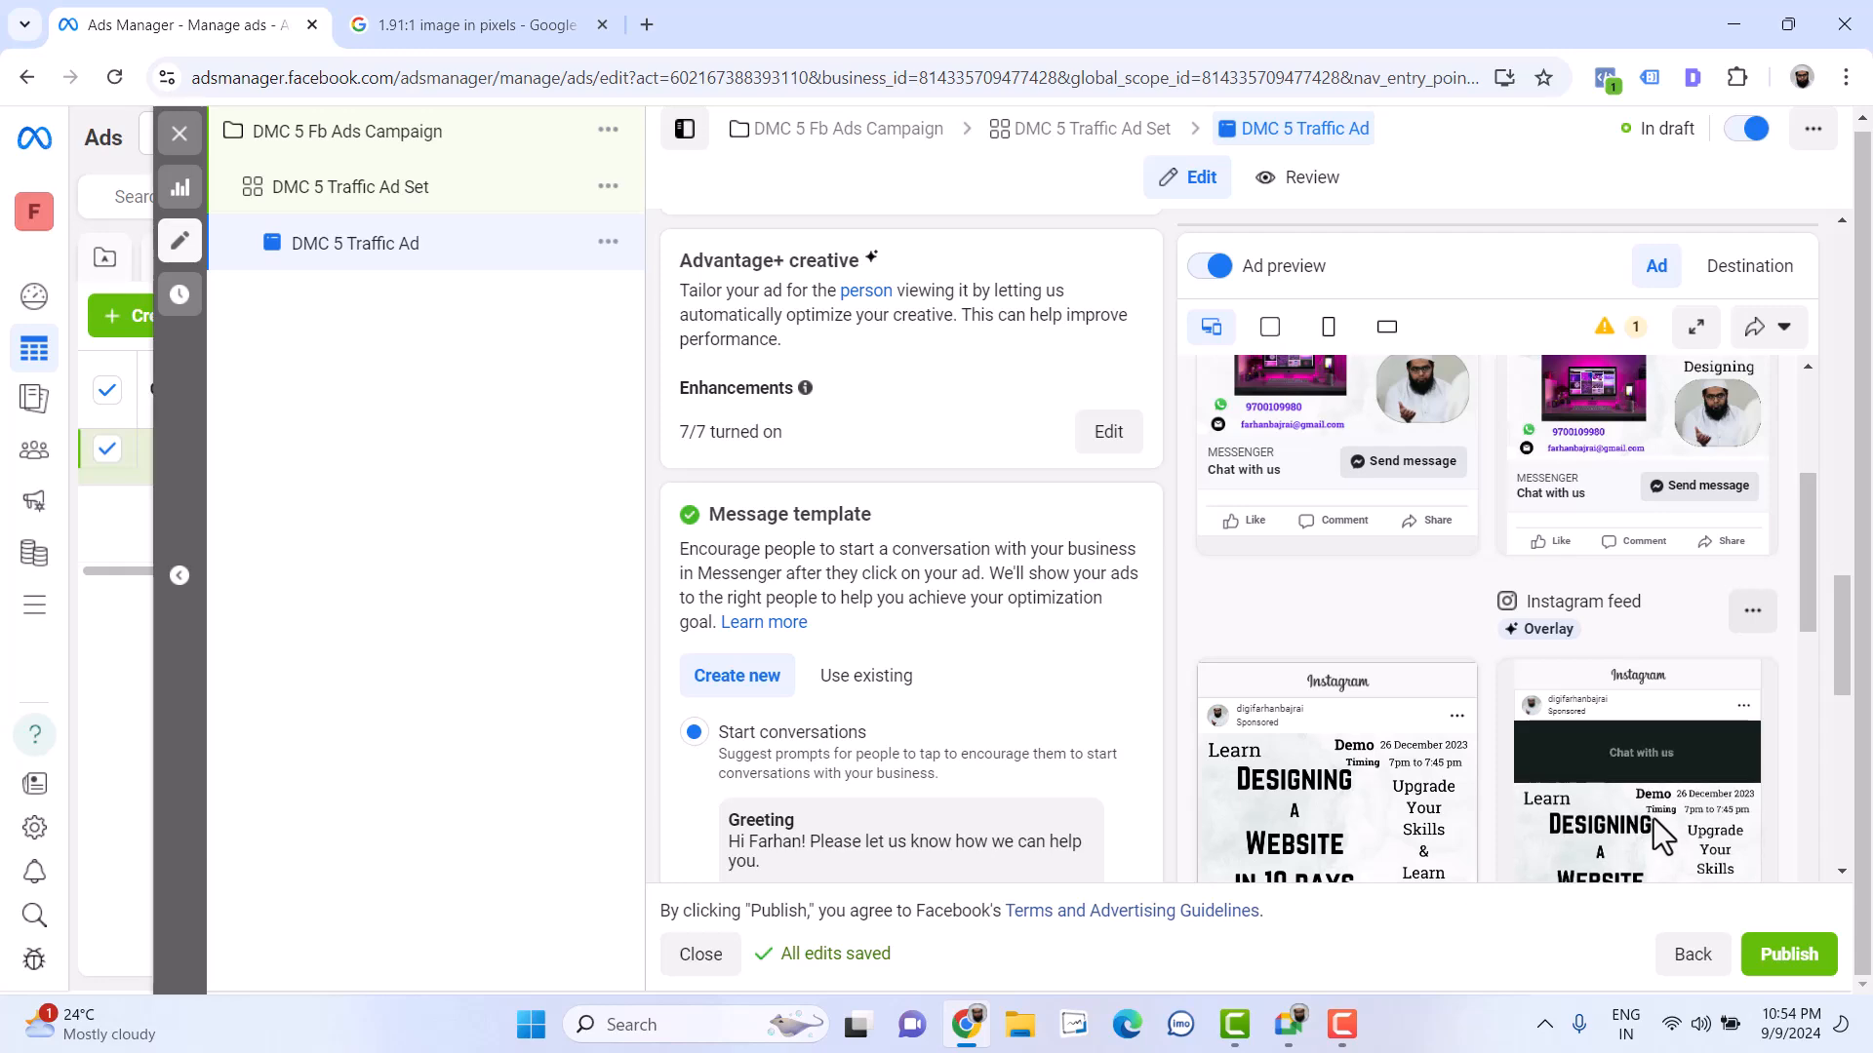
pyautogui.scroll(3, 1570, 767)
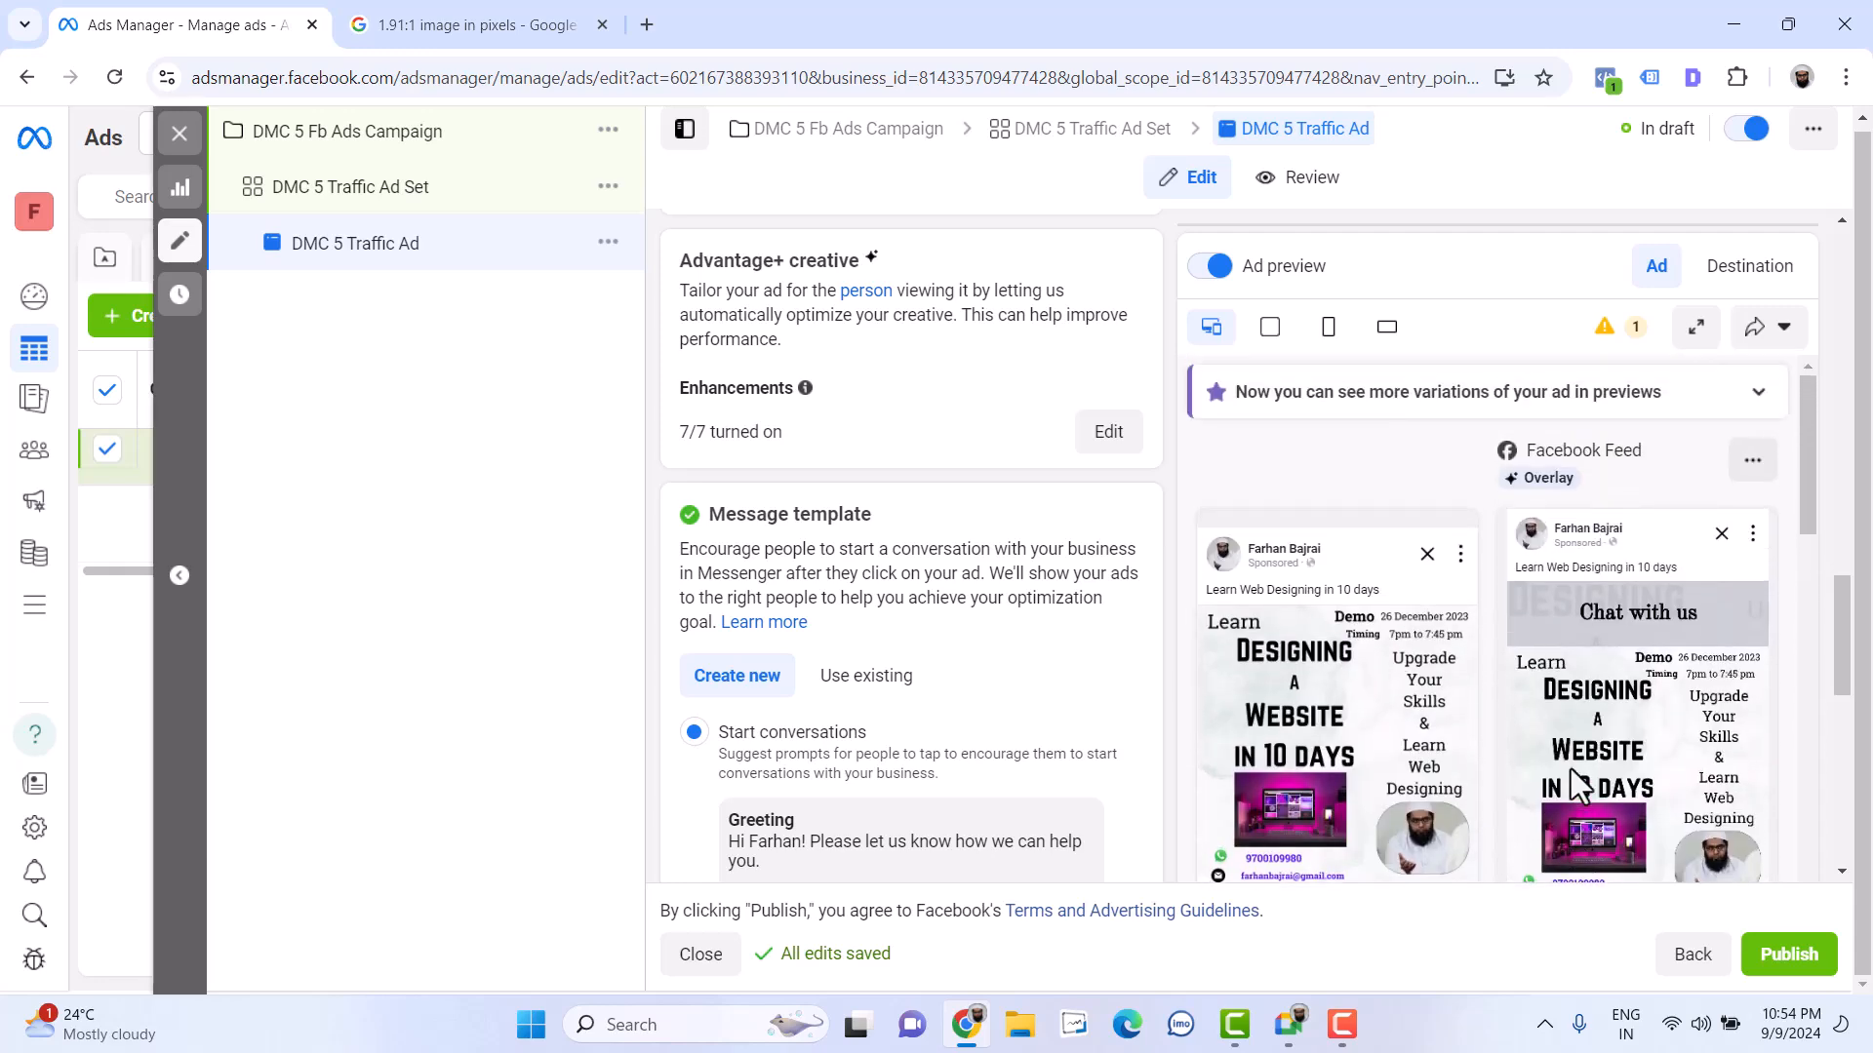
pyautogui.scroll(-7, 1570, 767)
pyautogui.scroll(-3, 1570, 769)
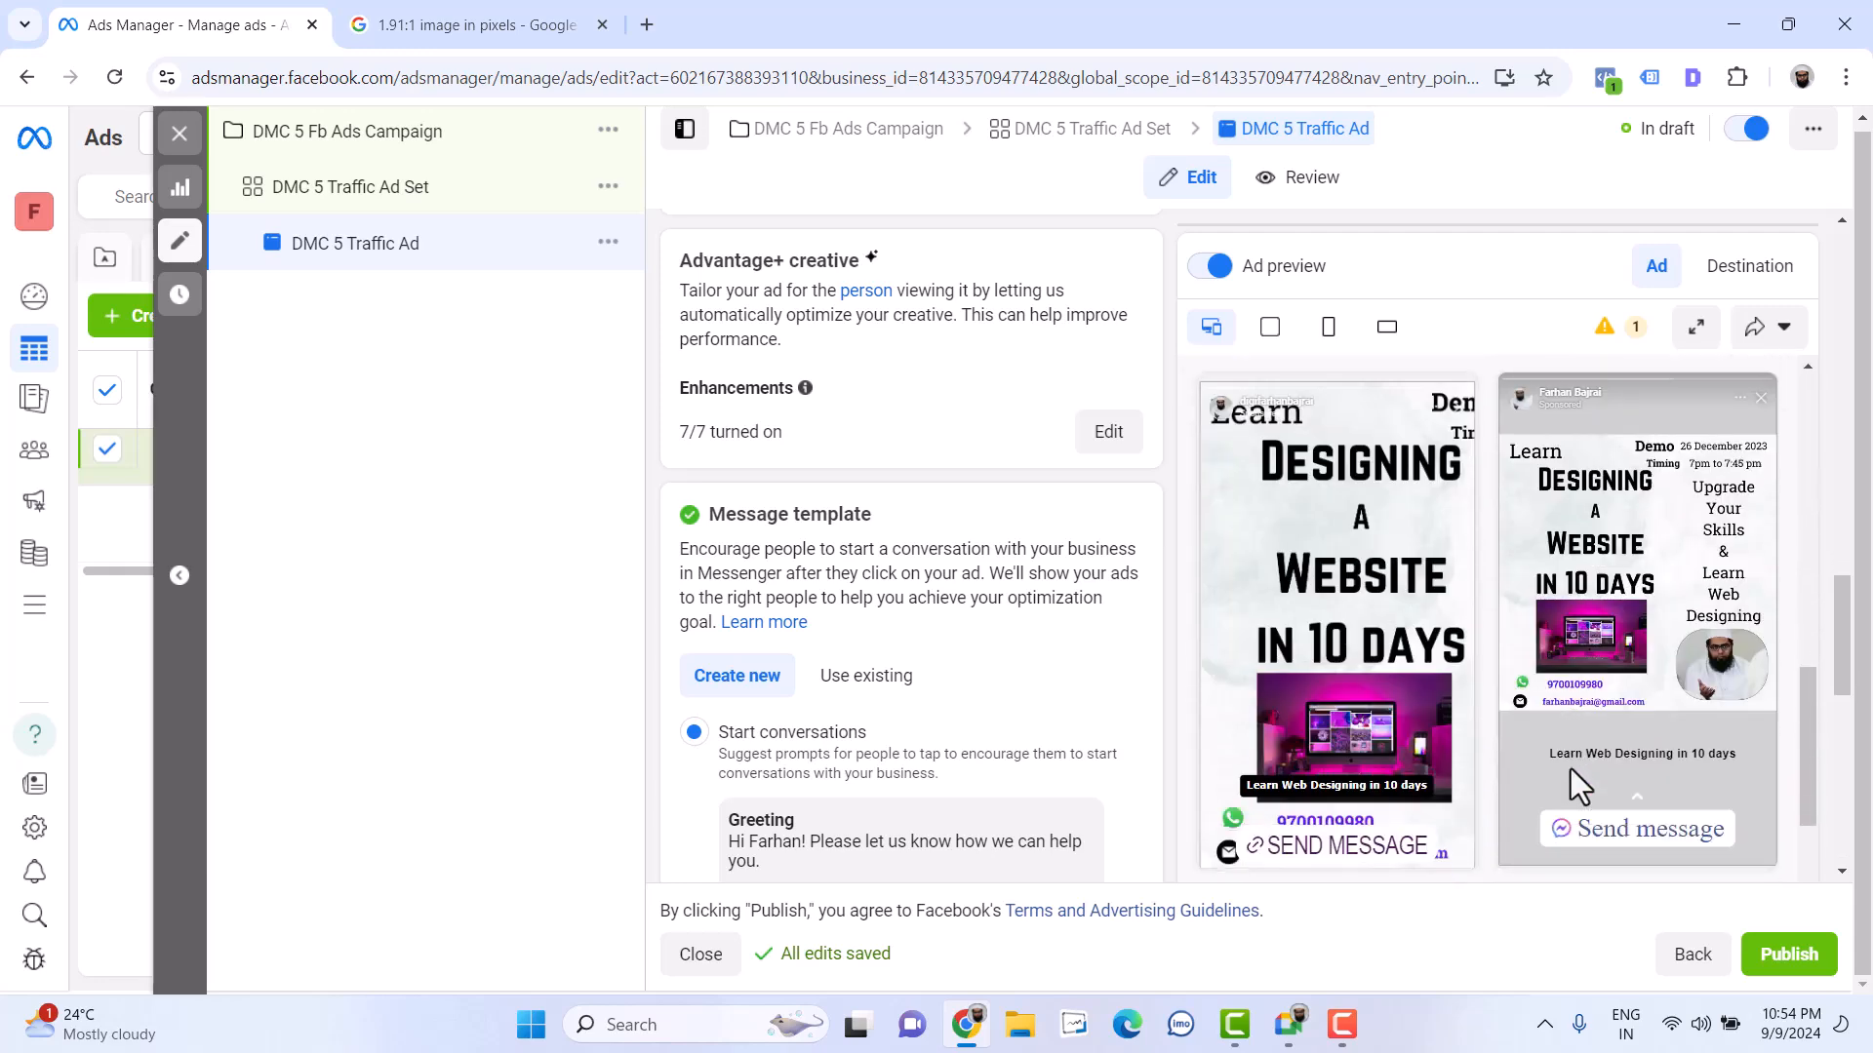
pyautogui.scroll(-2, 1571, 769)
pyautogui.scroll(-5, 1284, 732)
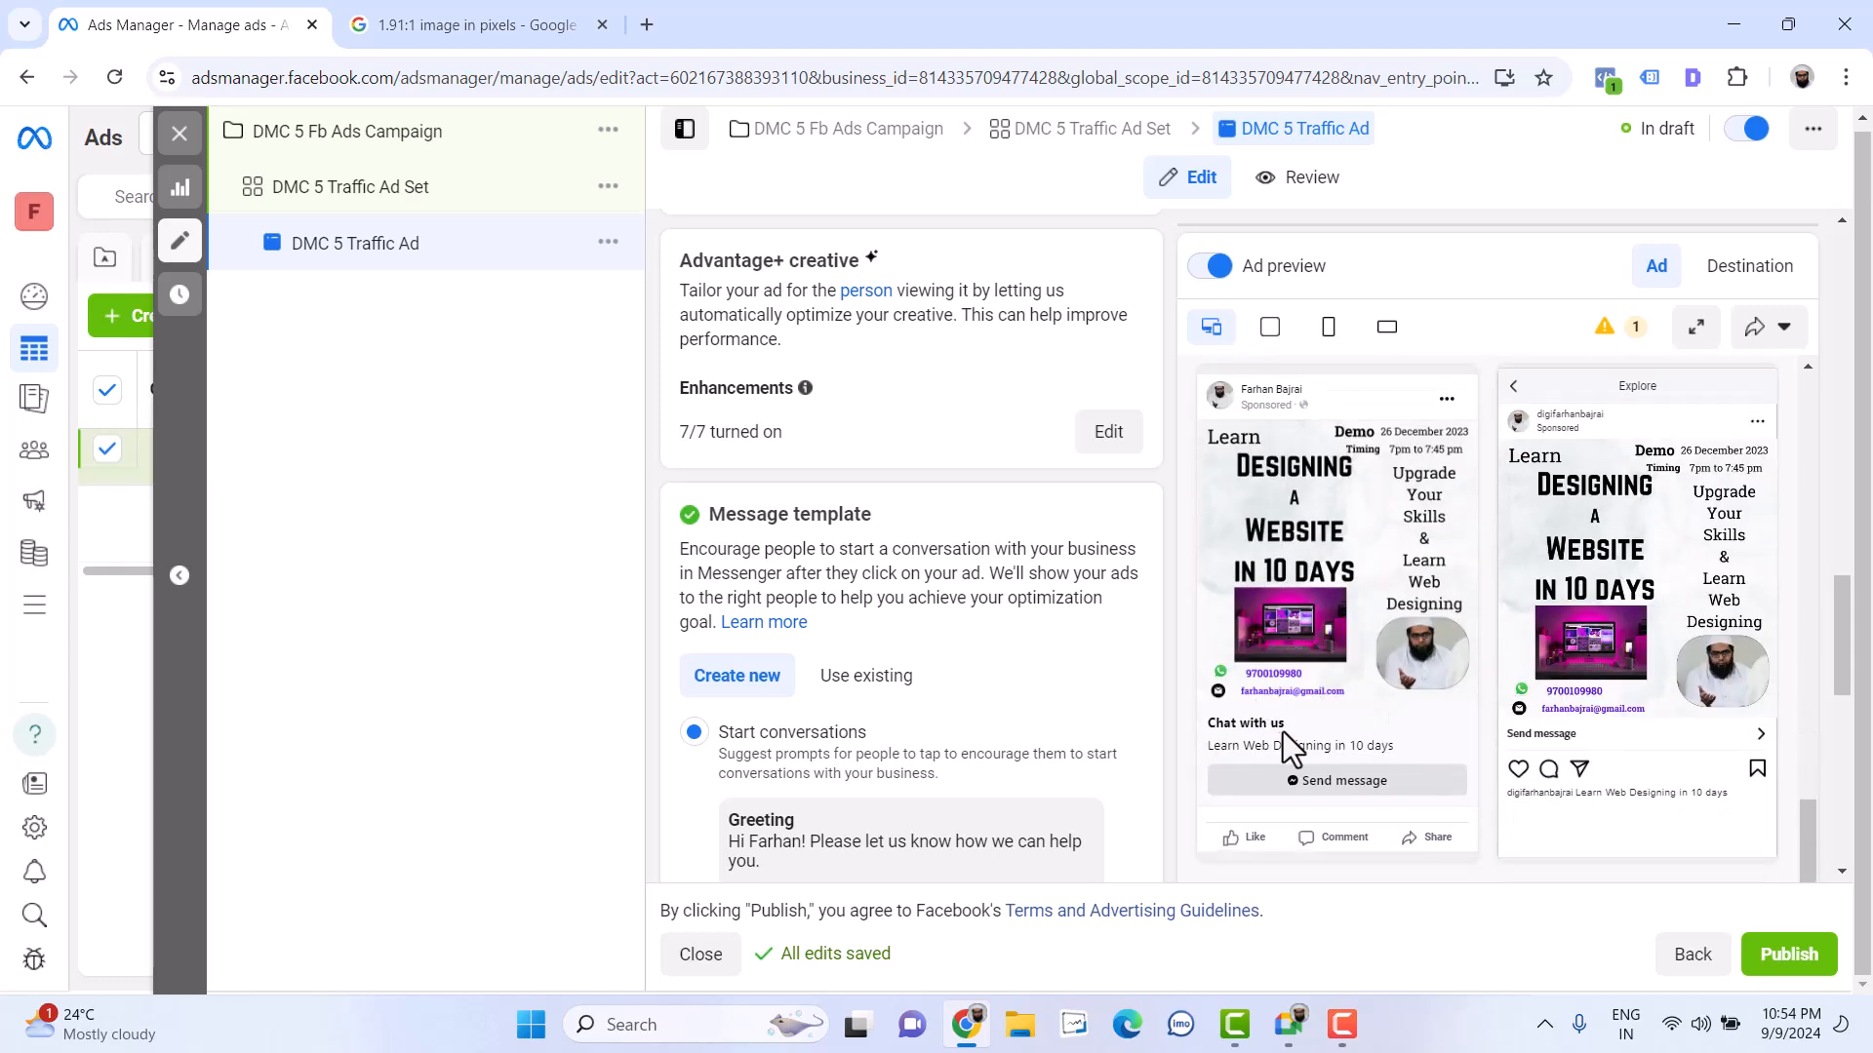
pyautogui.scroll(-5, 1323, 729)
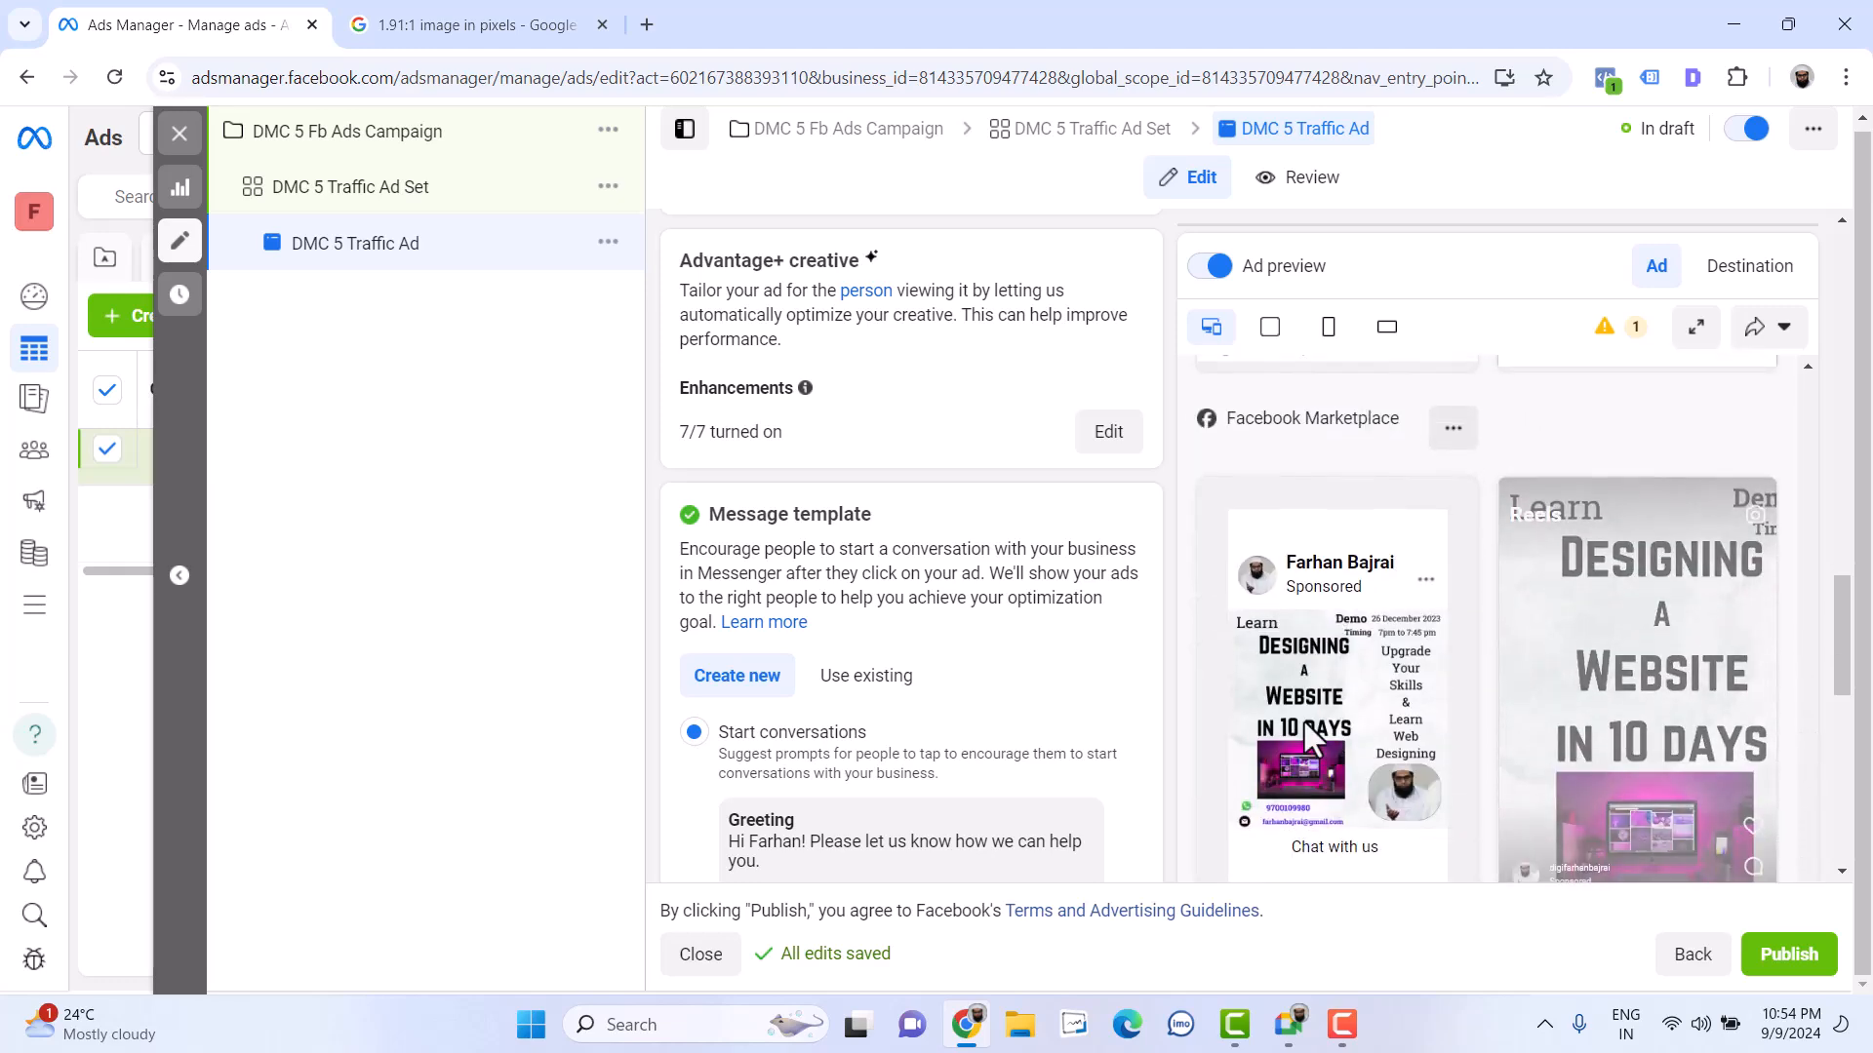
# Publish the DMC 5 campaign with its ad set and ad, and close the ad editor
pyautogui.scroll(-5, 1611, 736)
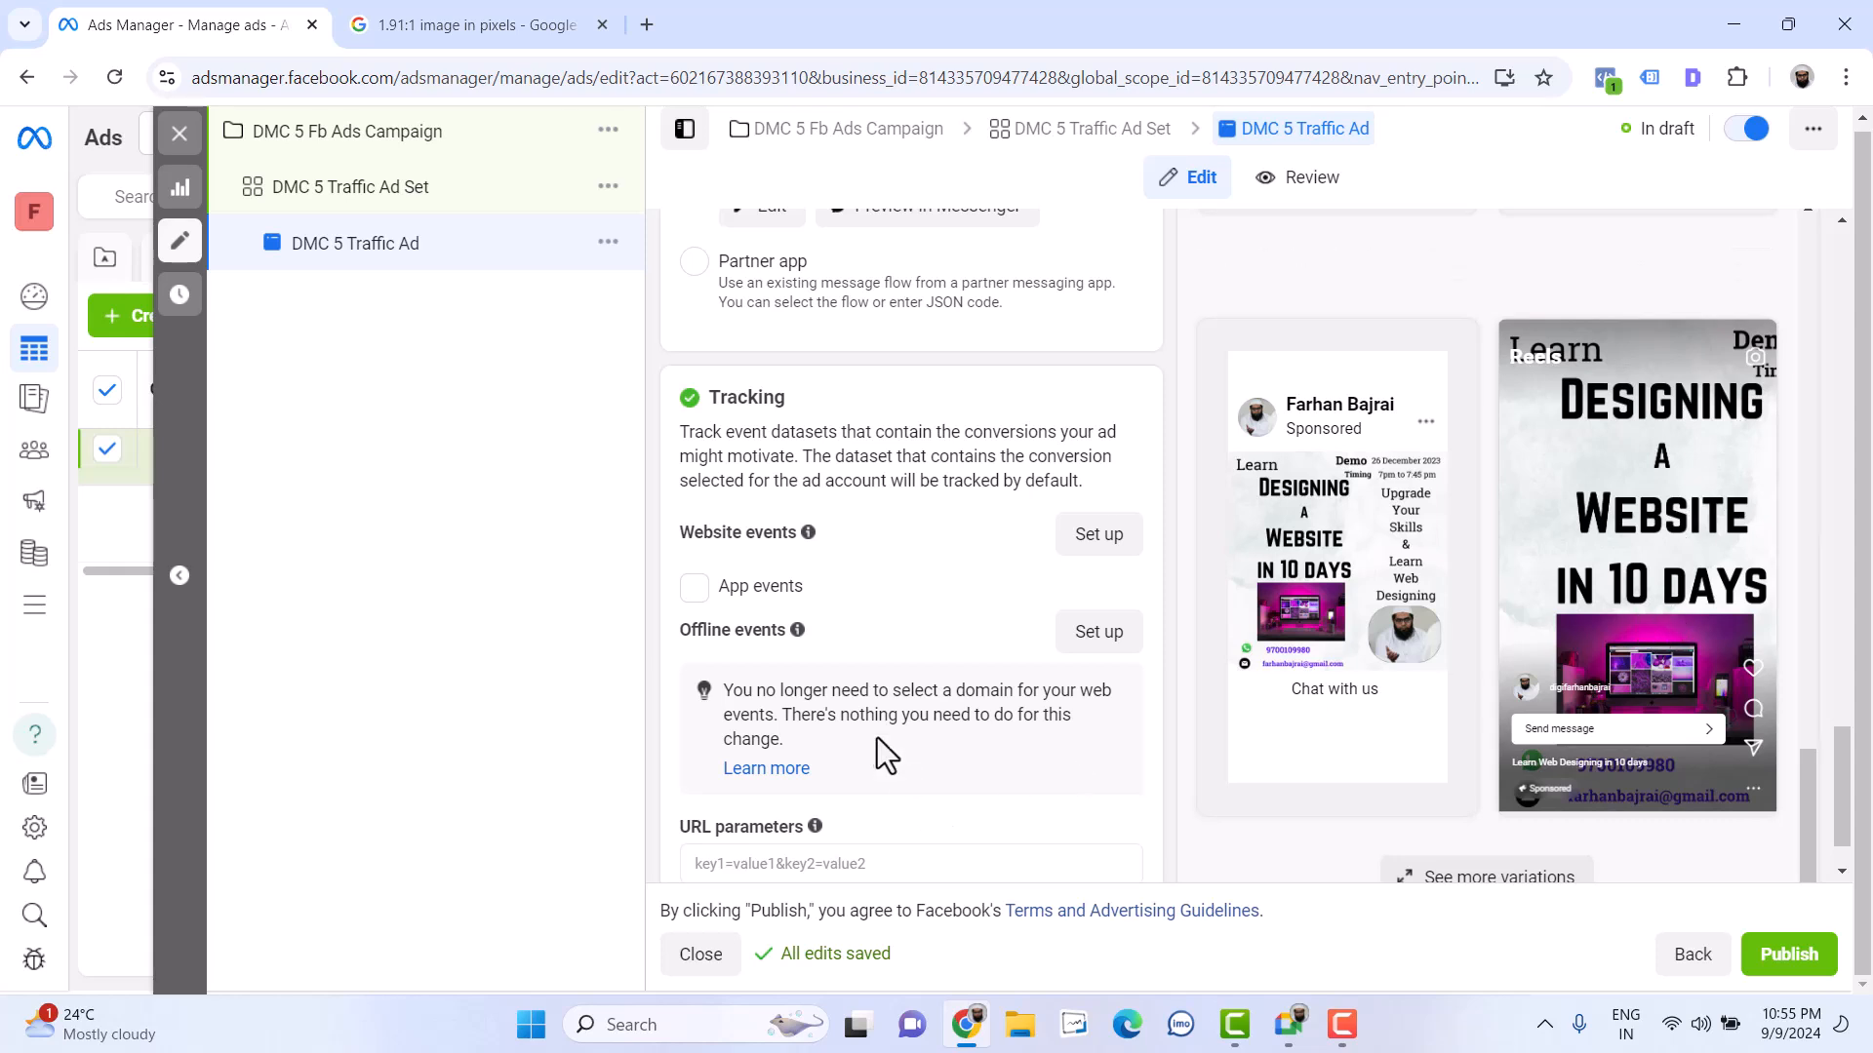
pyautogui.scroll(-2, 873, 735)
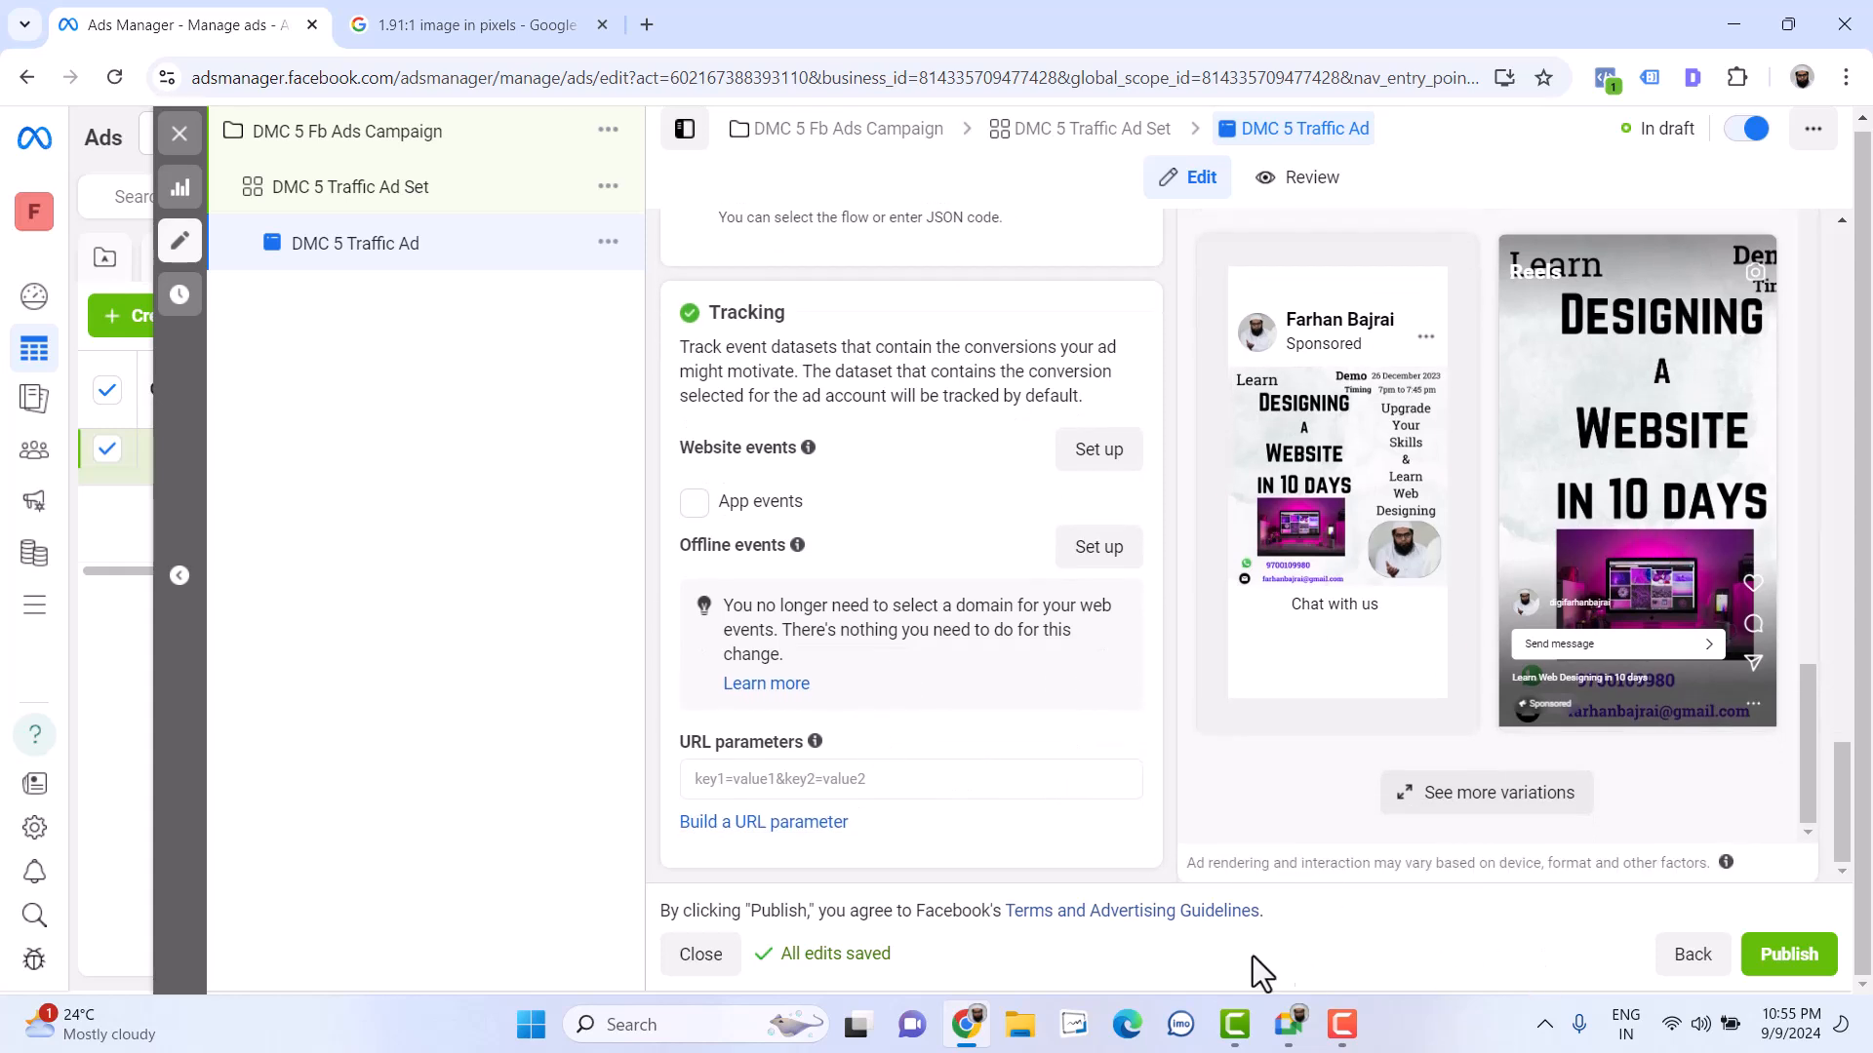
pyautogui.click(1761, 975)
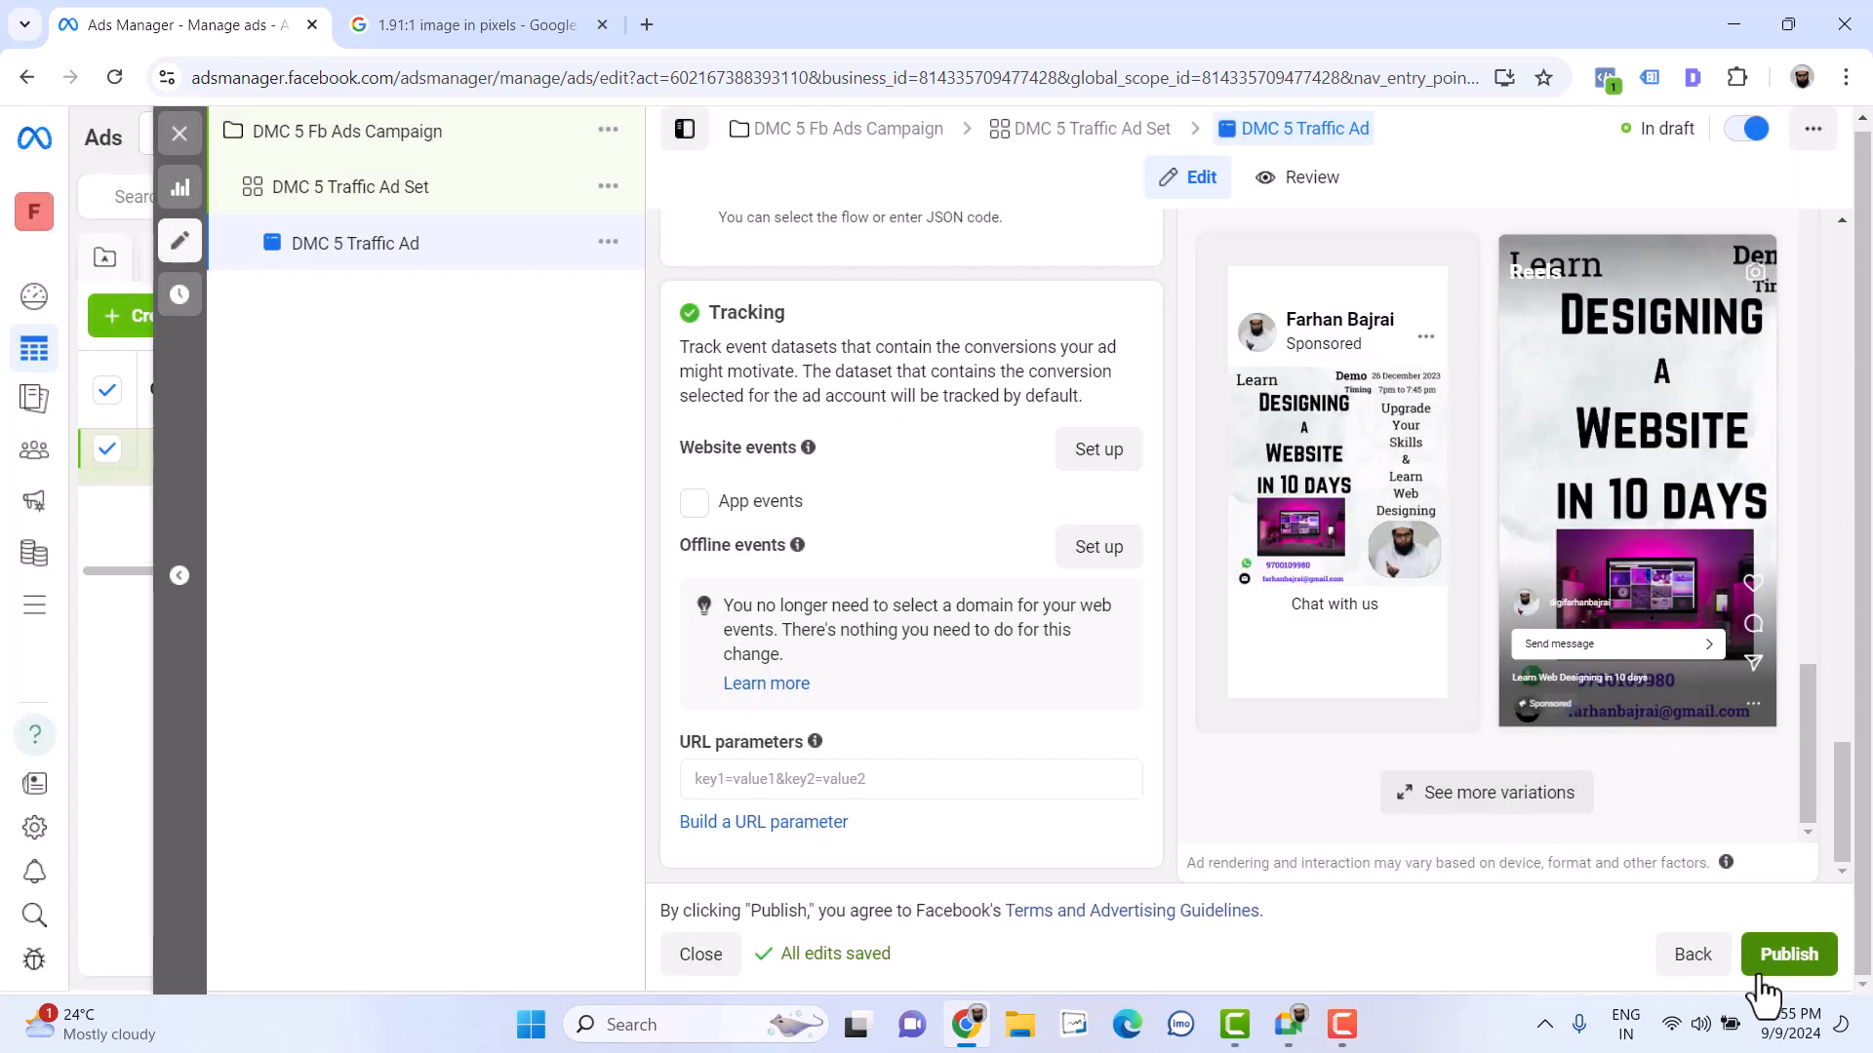
pyautogui.click(1762, 977)
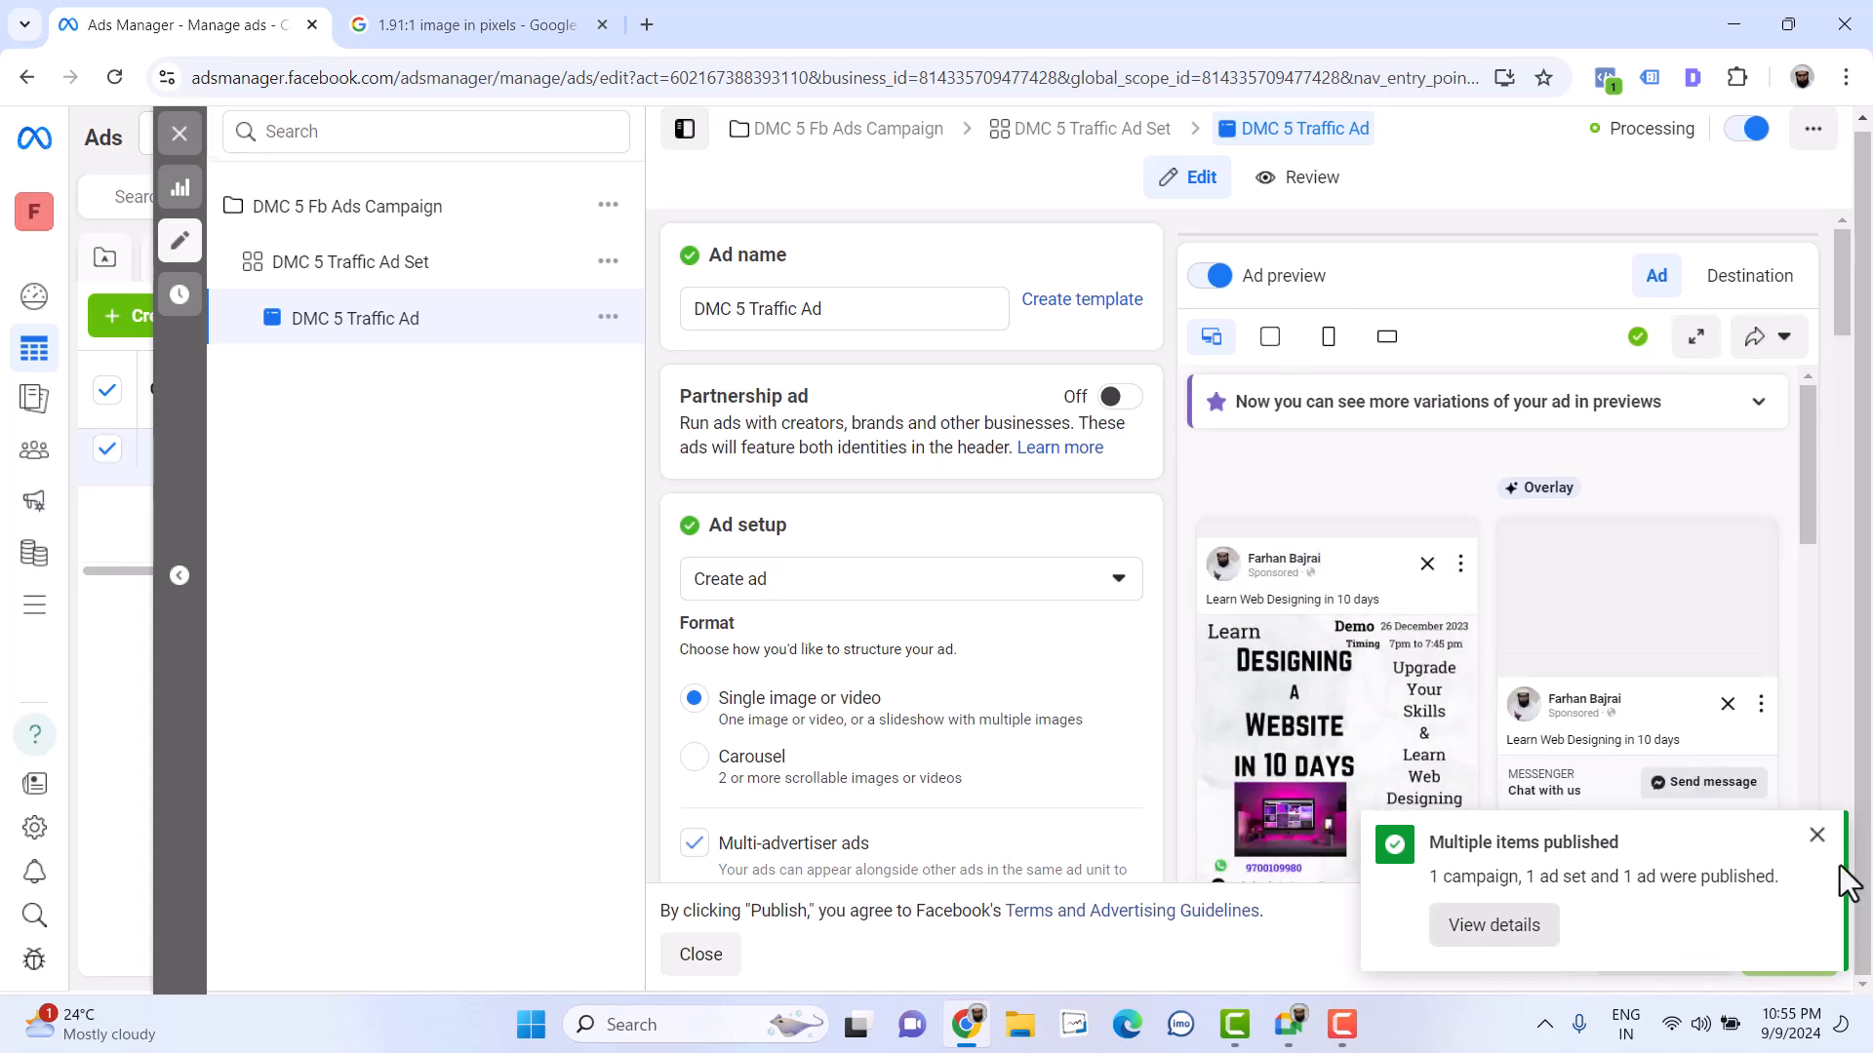
pyautogui.click(1817, 835)
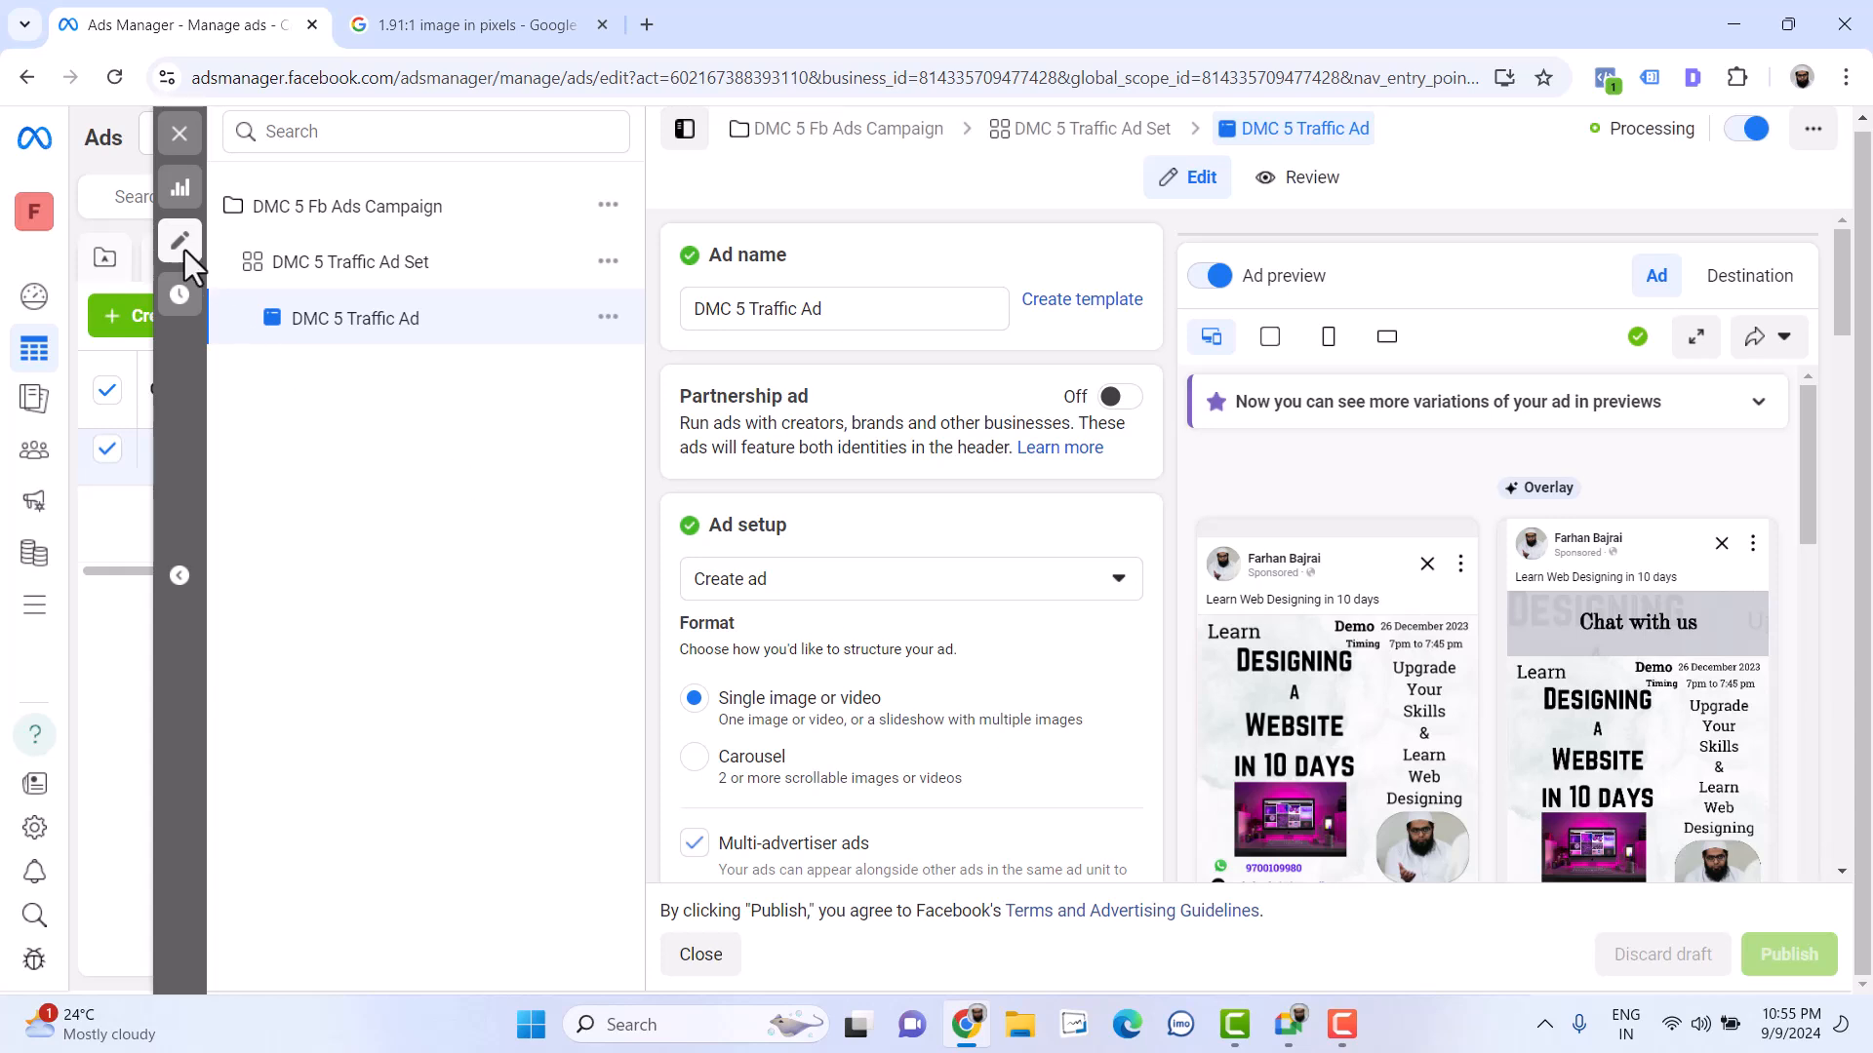
pyautogui.click(178, 134)
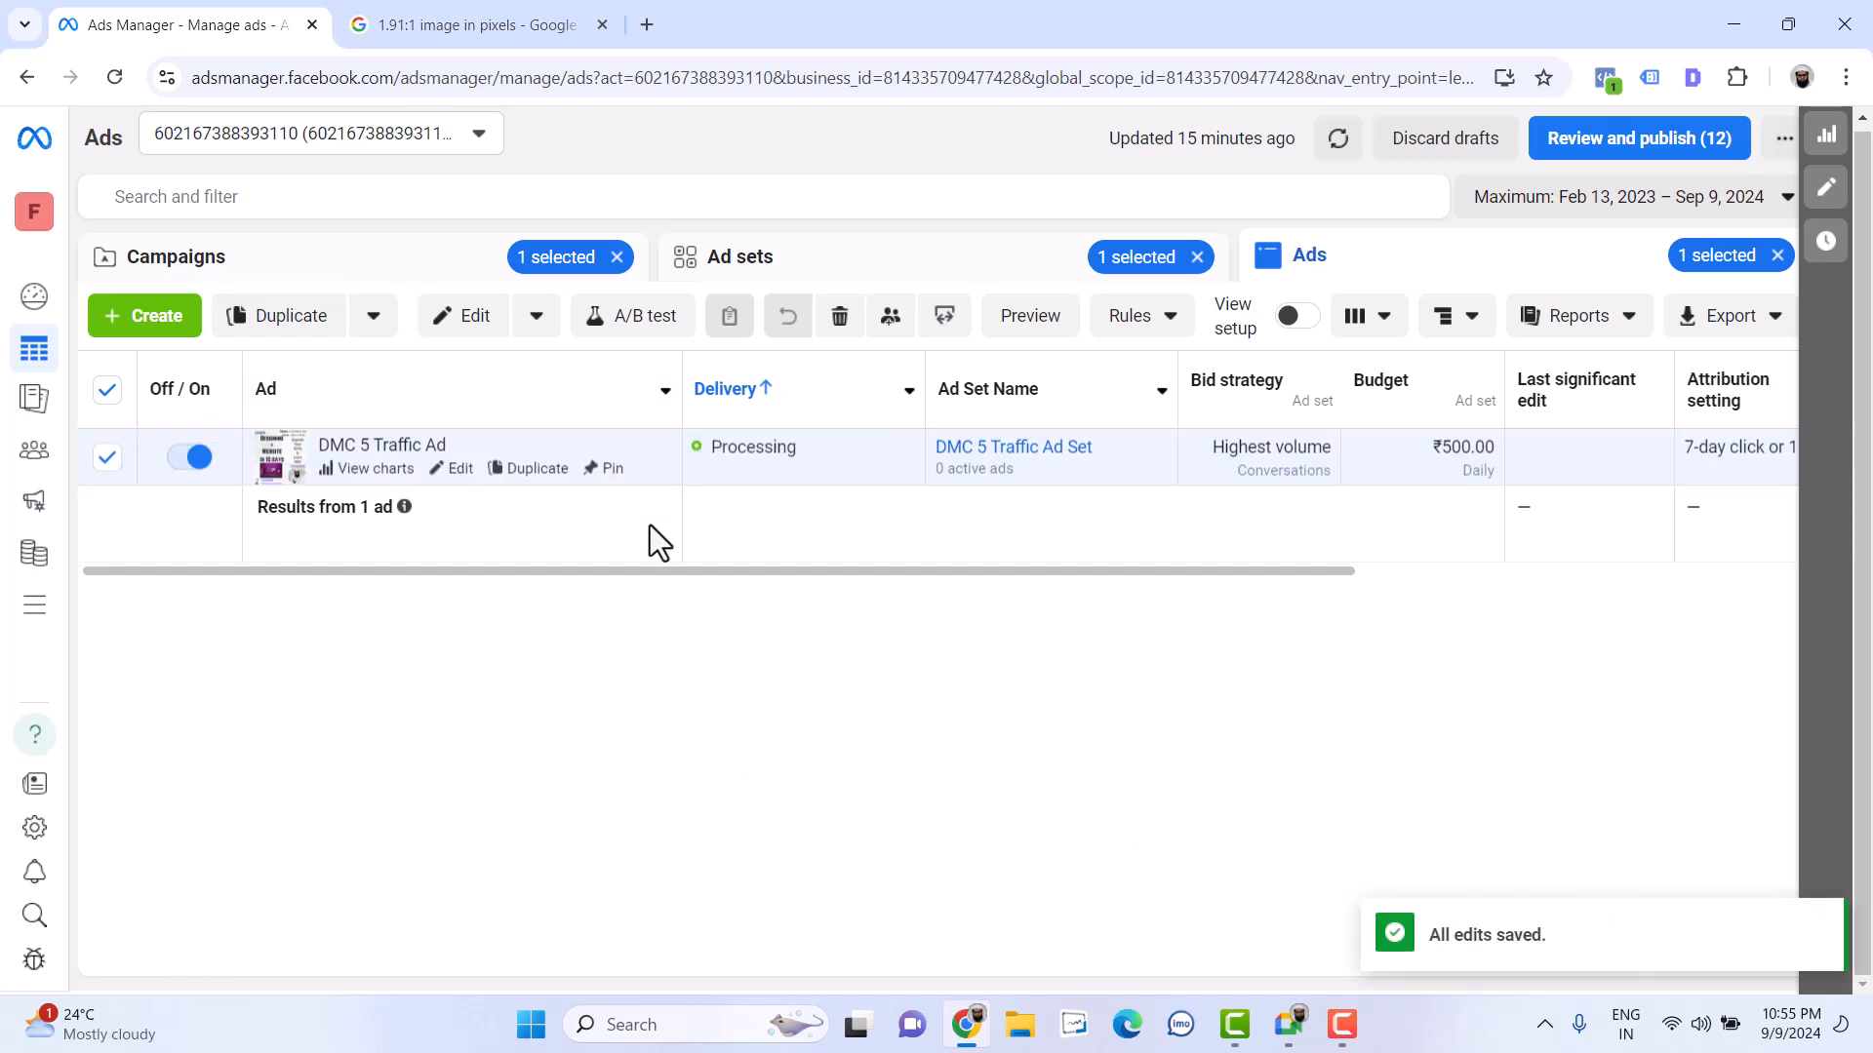
# Check the delivery status of the DMC 5 Traffic Ad in the ads list and switch the ad off
pyautogui.moveTo(733, 458)
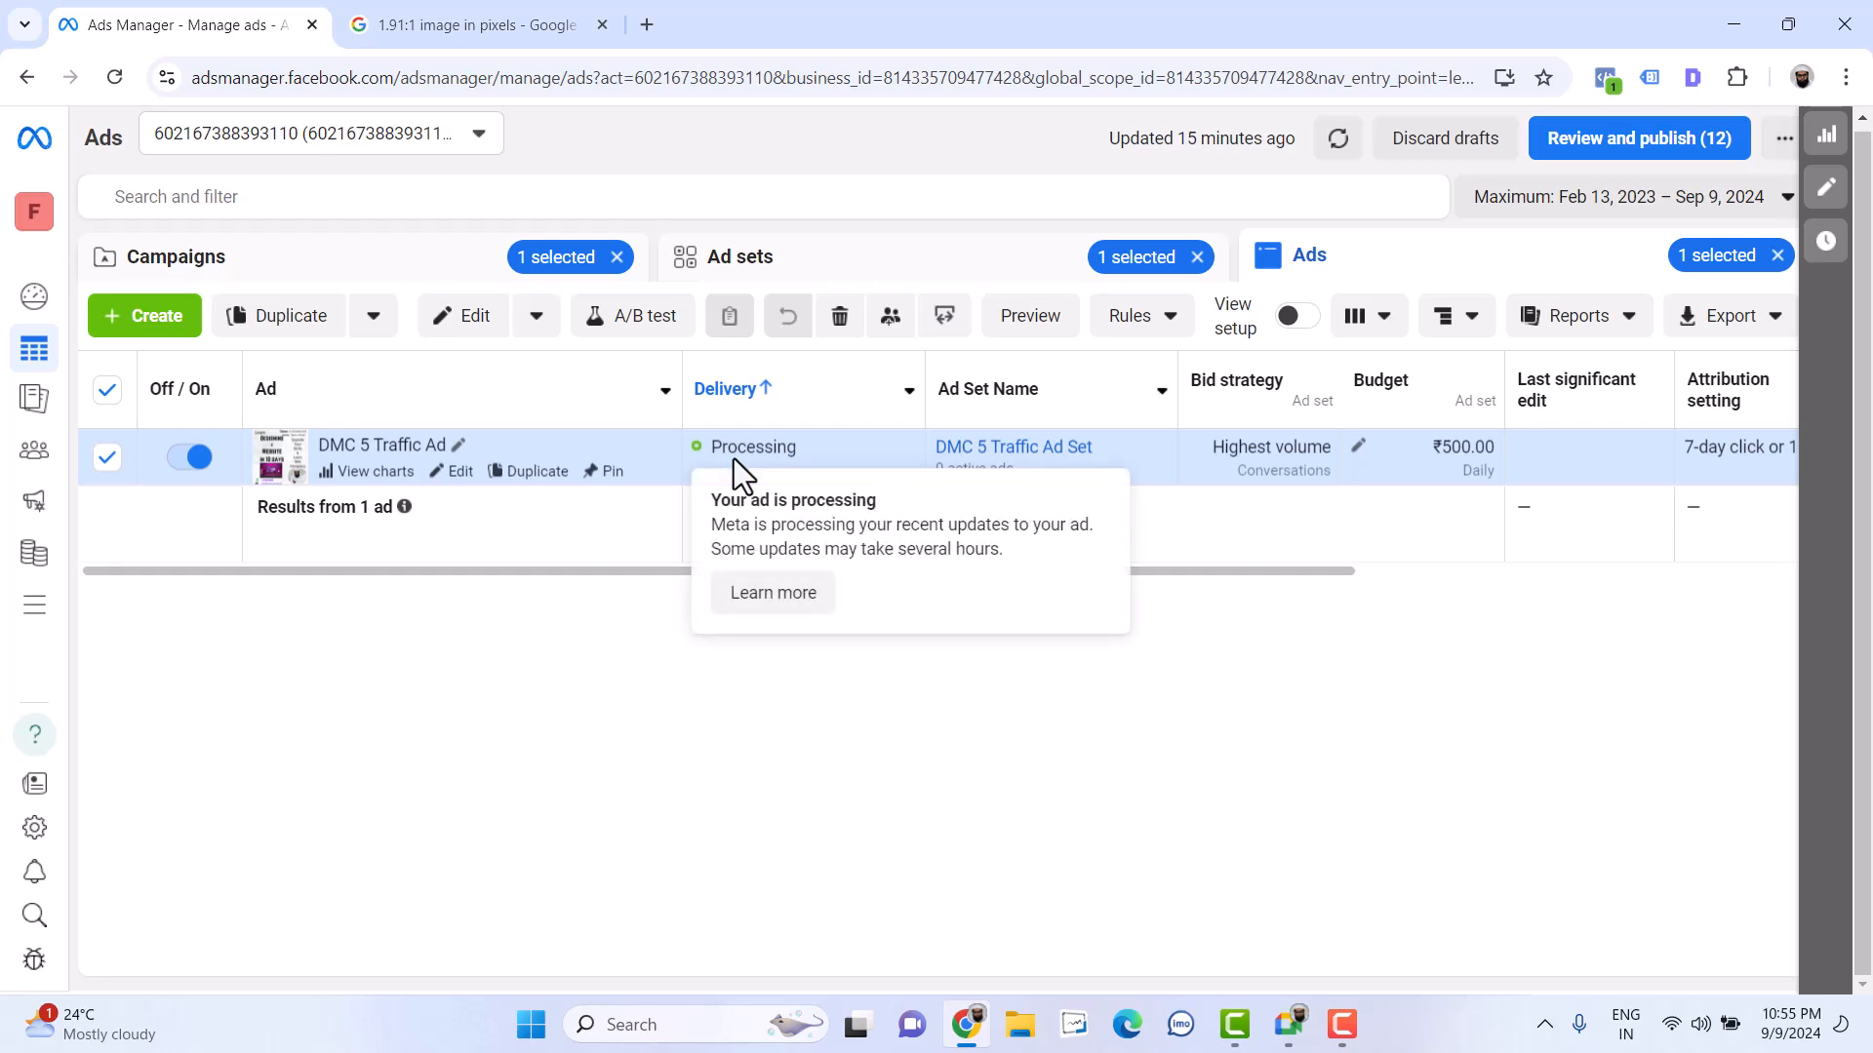
pyautogui.moveTo(471, 571); pyautogui.dragTo(113, 660)
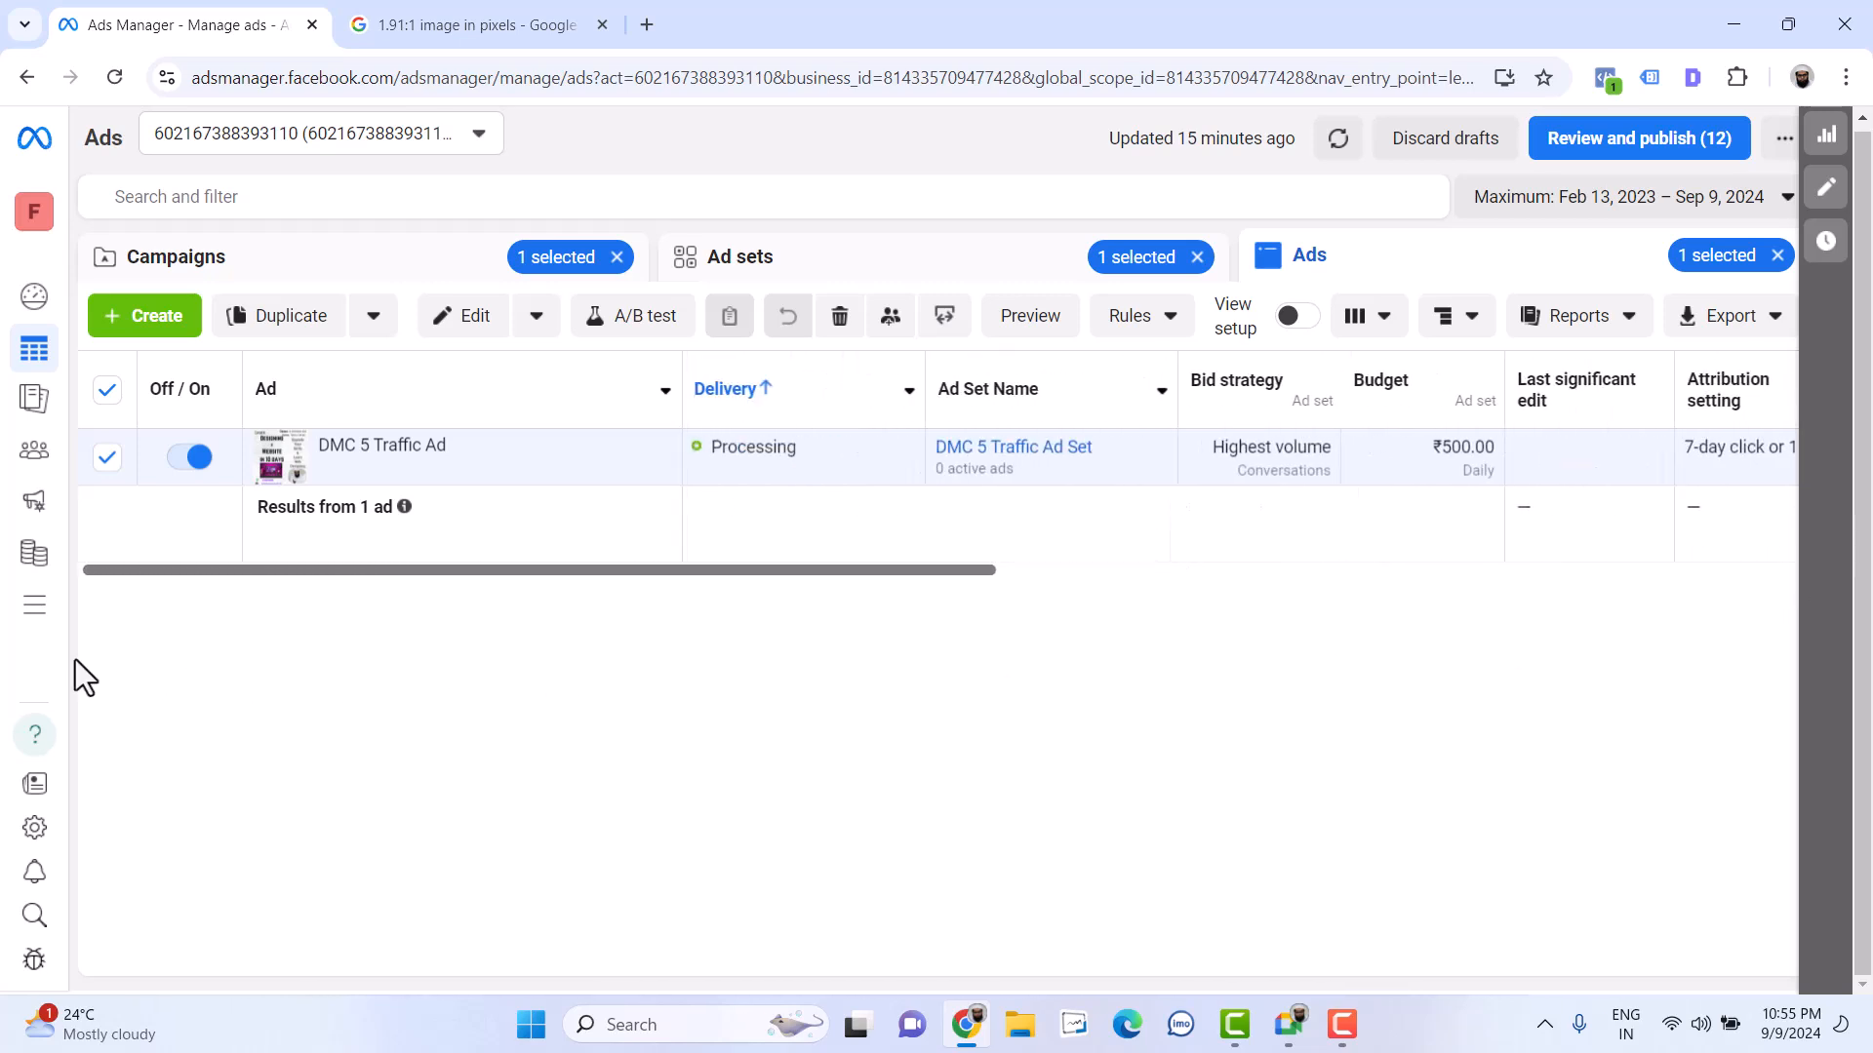
pyautogui.click(193, 463)
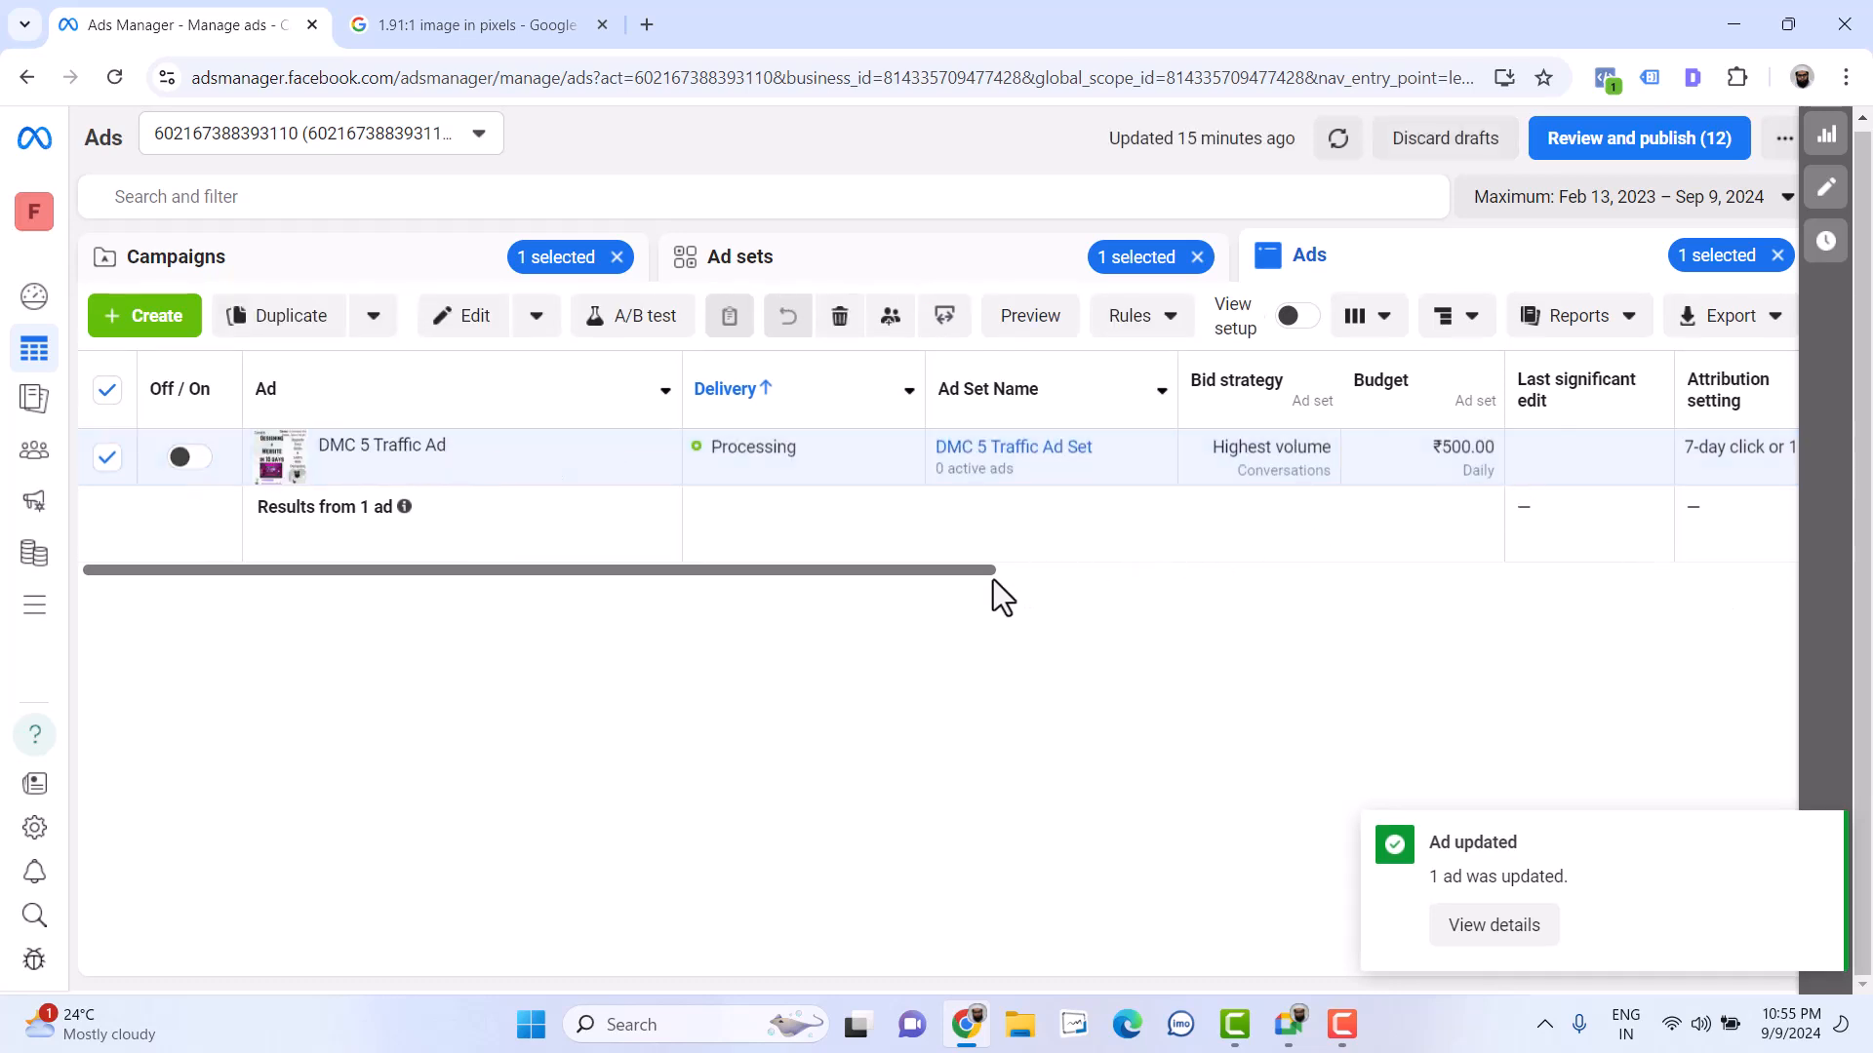
pyautogui.moveTo(974, 576); pyautogui.dragTo(772, 608)
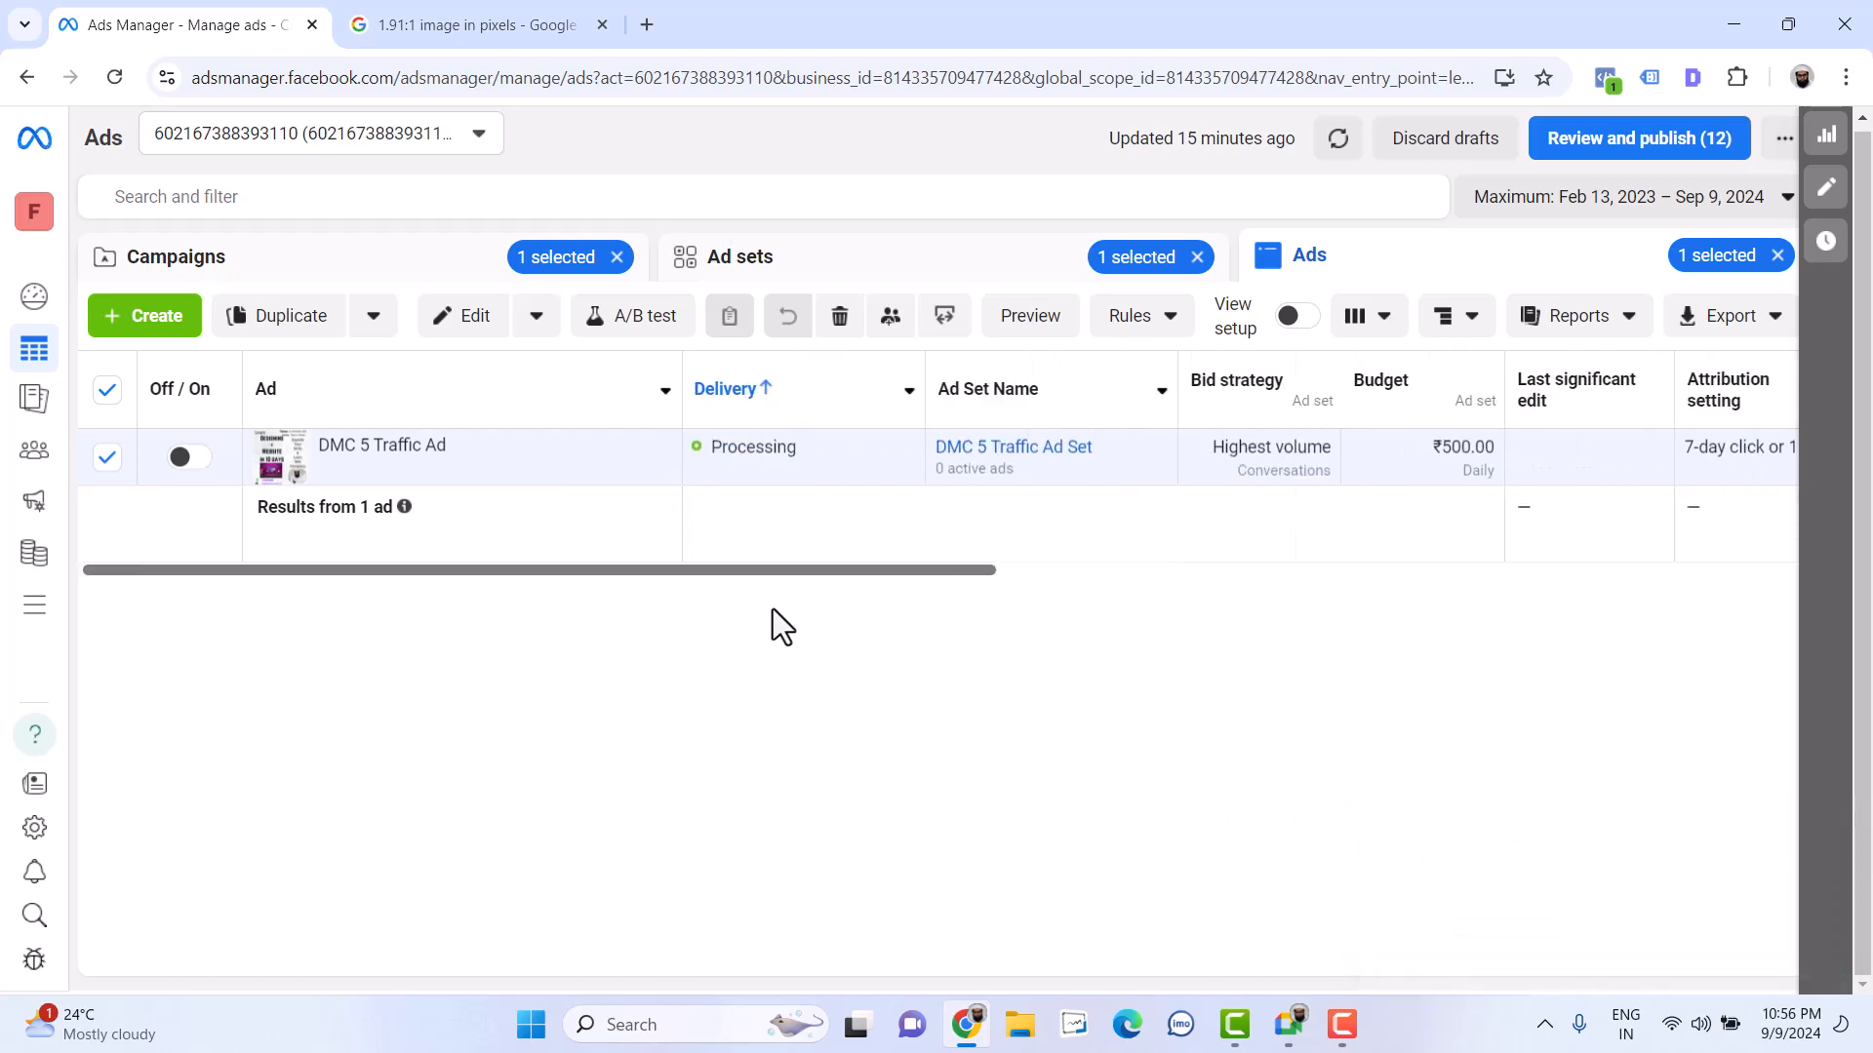